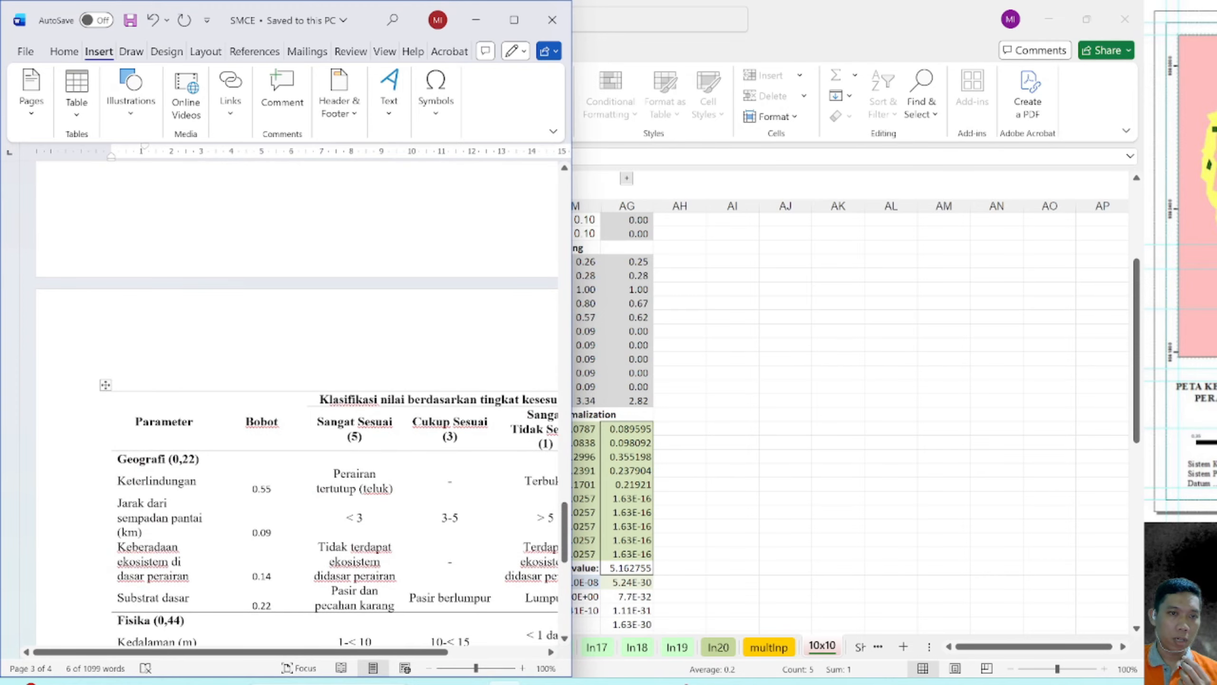
Step: Add the caption "Matriks kesesuaian perairan untuk budidaya rumput laut" above the weighted parameter table and save the SMCE document
{"action": "left_click", "coordinate": [165, 377]}
{"action": "type", "text": "kesesuaian perairan untuk budidaya rumput laut"}
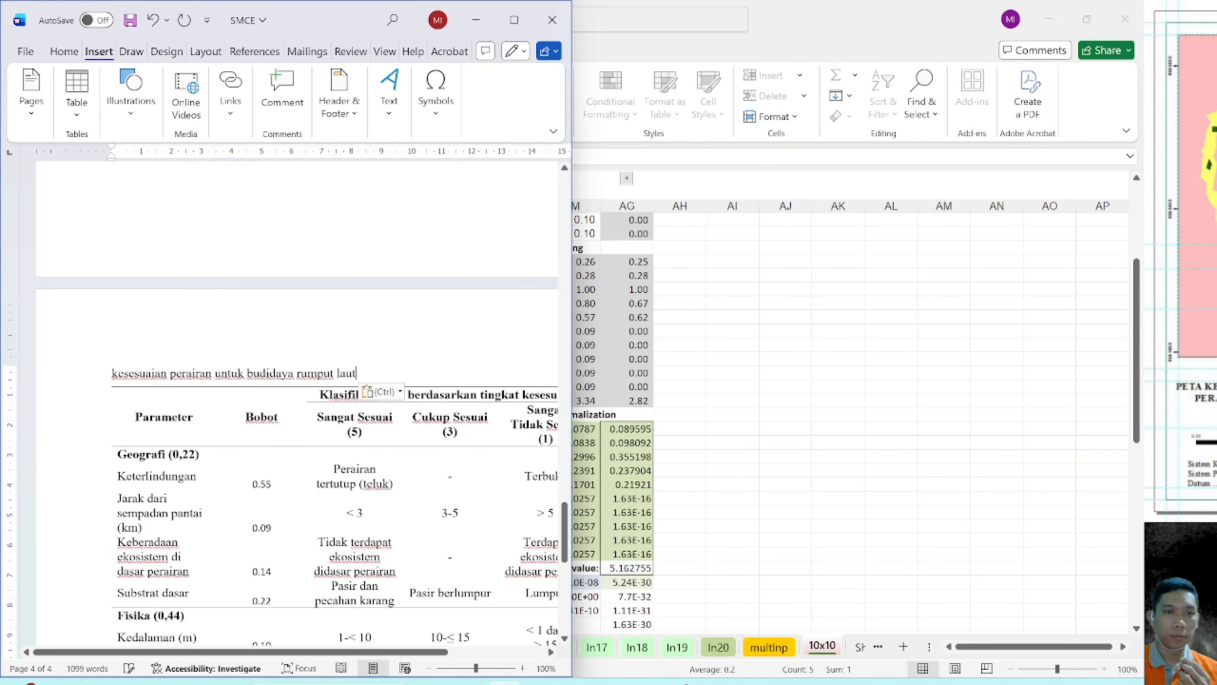
{"action": "key", "text": "Home"}
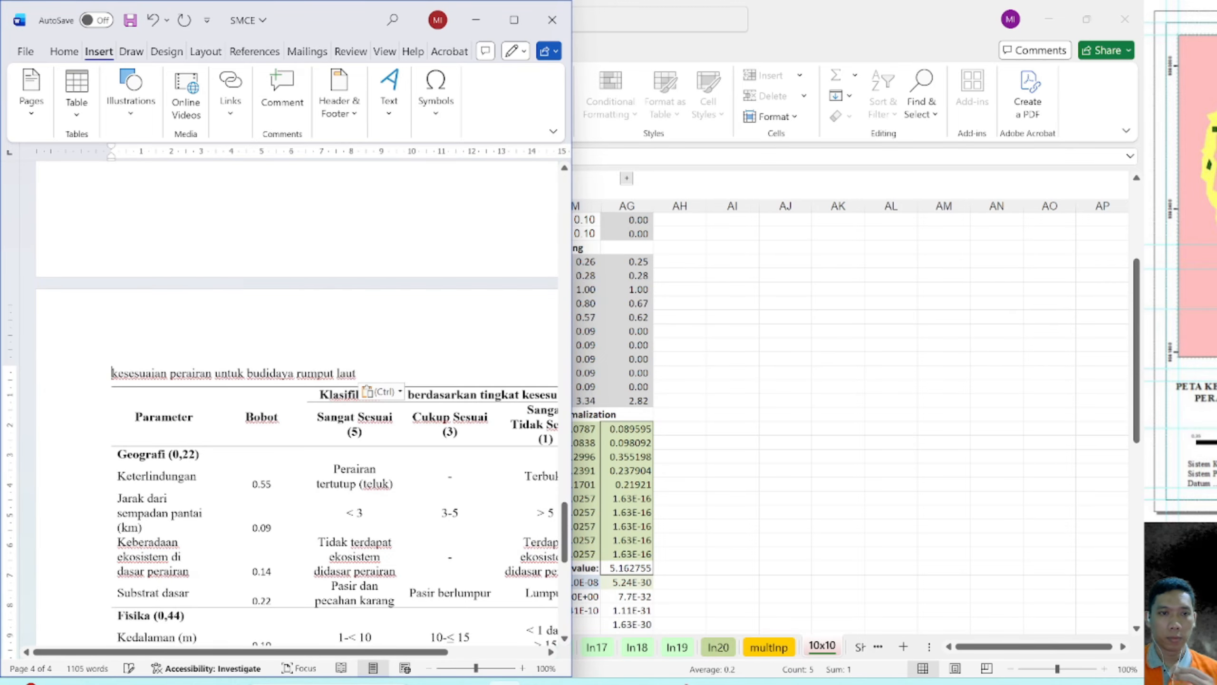
{"action": "type", "text": "Matr"}
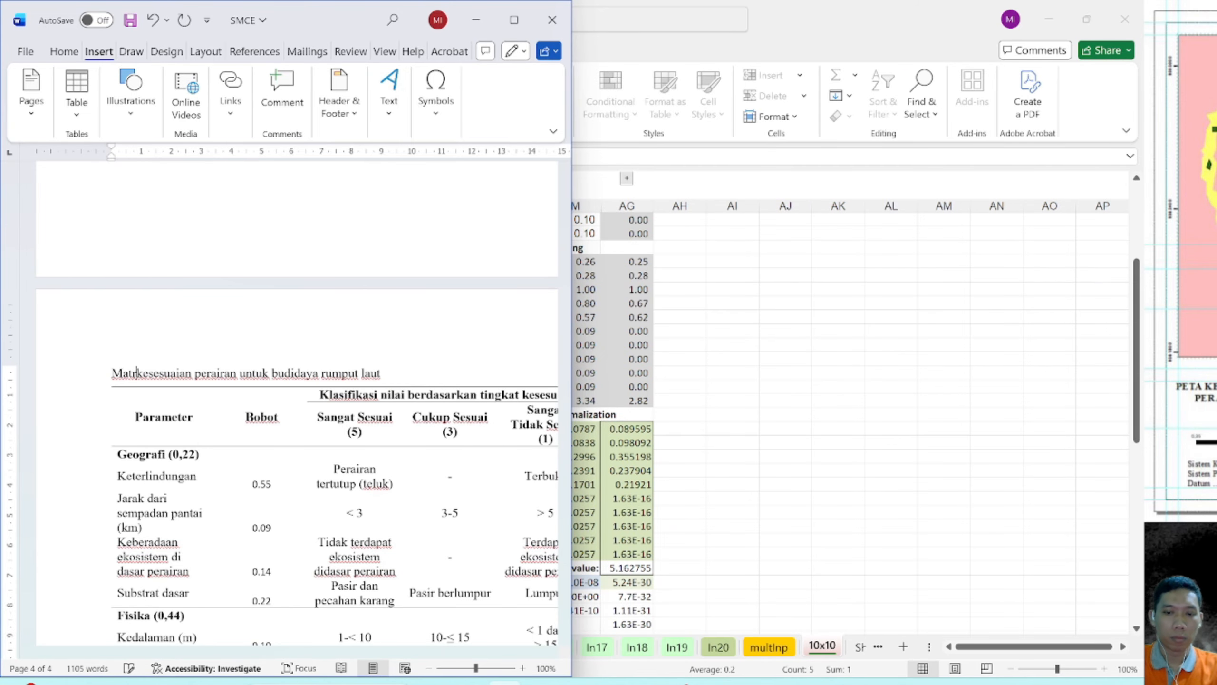
{"action": "type", "text": "iks"}
{"action": "key", "text": "ctrl+s"}
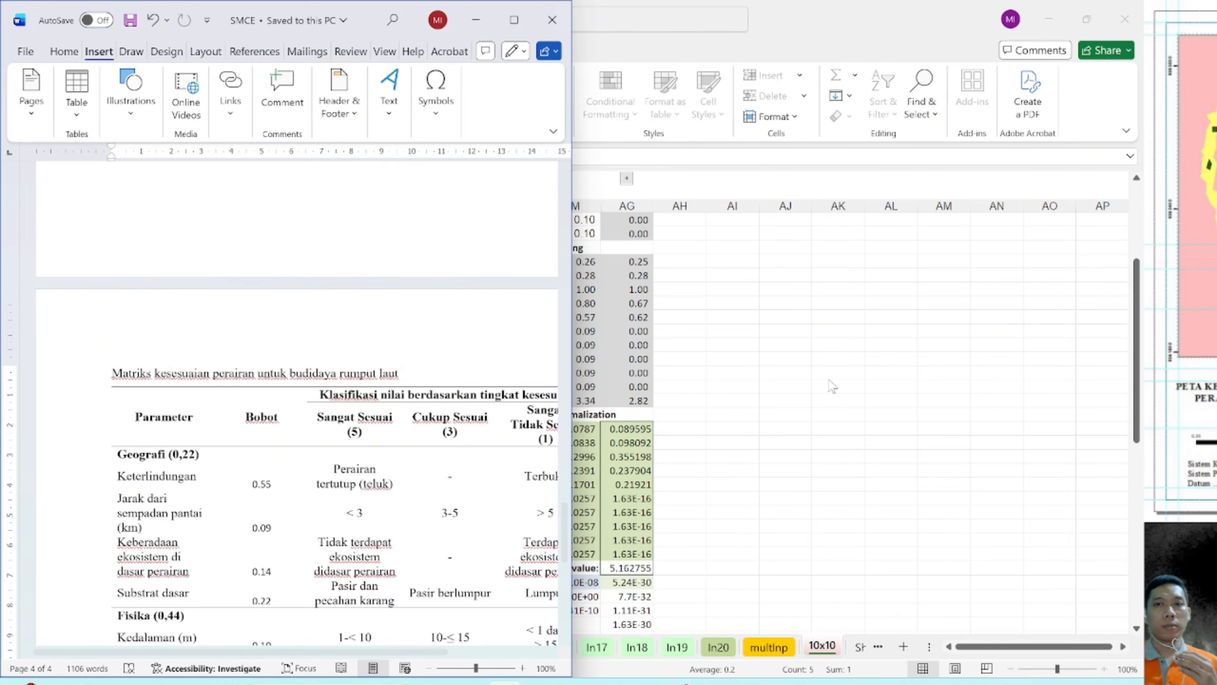
Step: Switch to Excel and close the Kimia, Fisika, Geografi and Perbandingan Kriteria AHP workbooks without saving changes
{"action": "key", "text": "alt+Tab"}
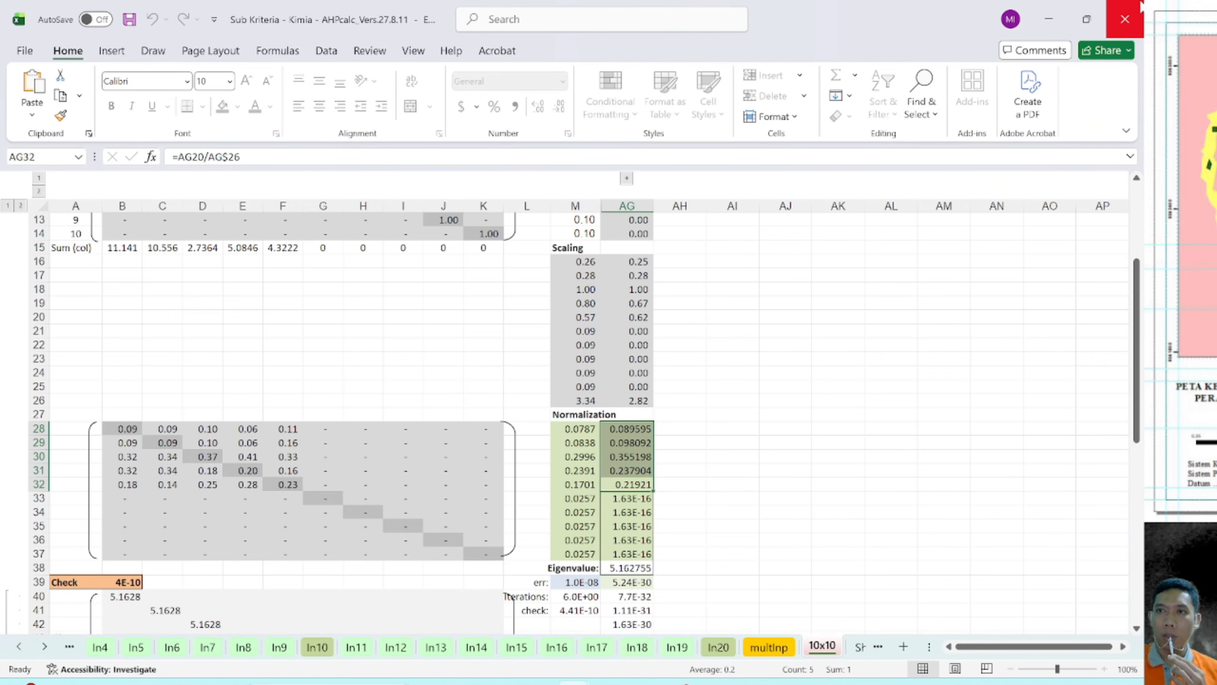
{"action": "left_click", "coordinate": [1125, 19]}
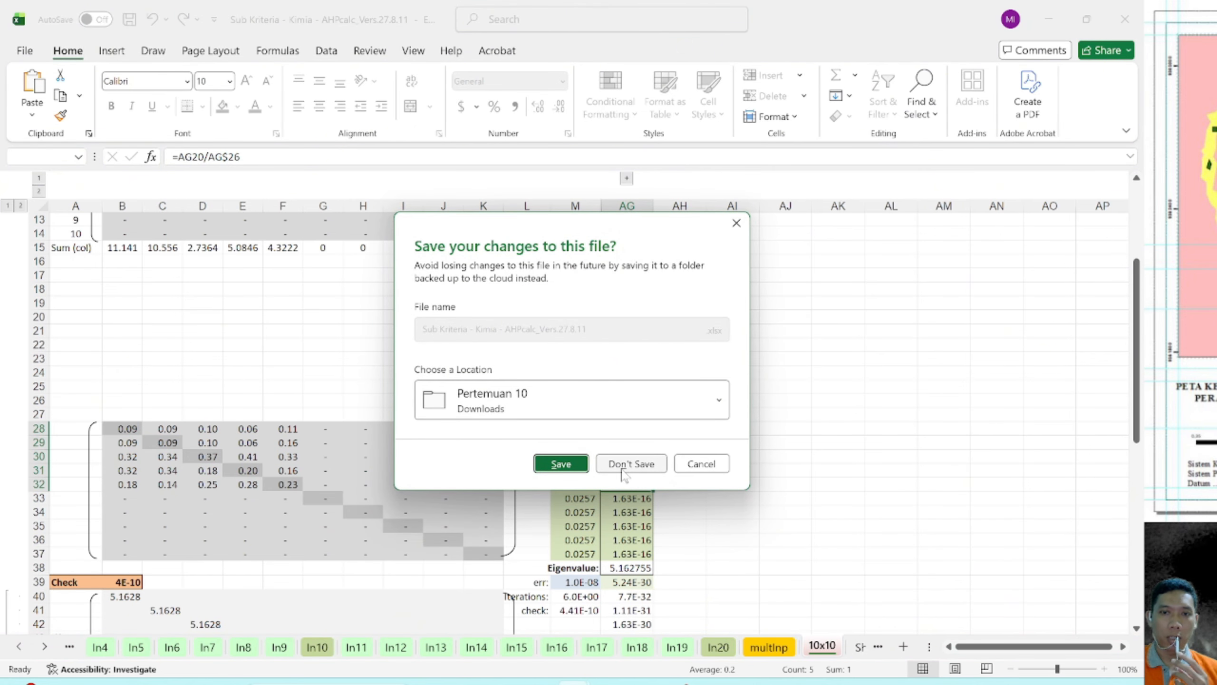
{"action": "left_click", "coordinate": [623, 463]}
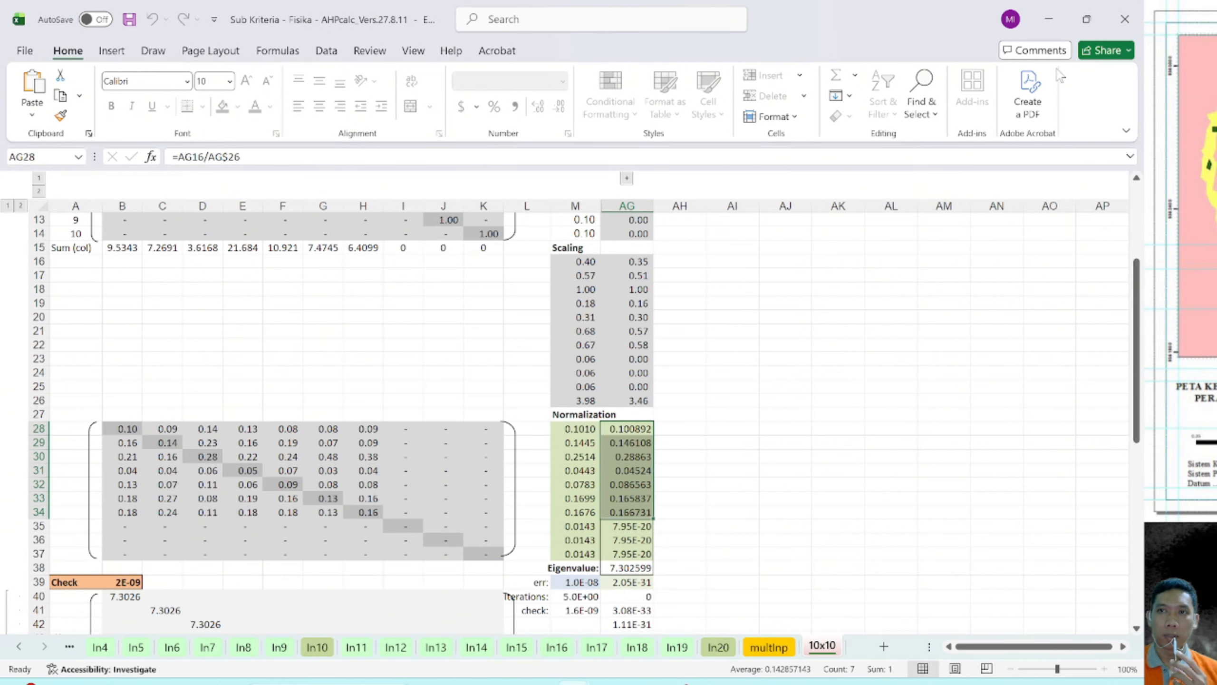
{"action": "left_click", "coordinate": [1125, 19]}
{"action": "left_click", "coordinate": [639, 470]}
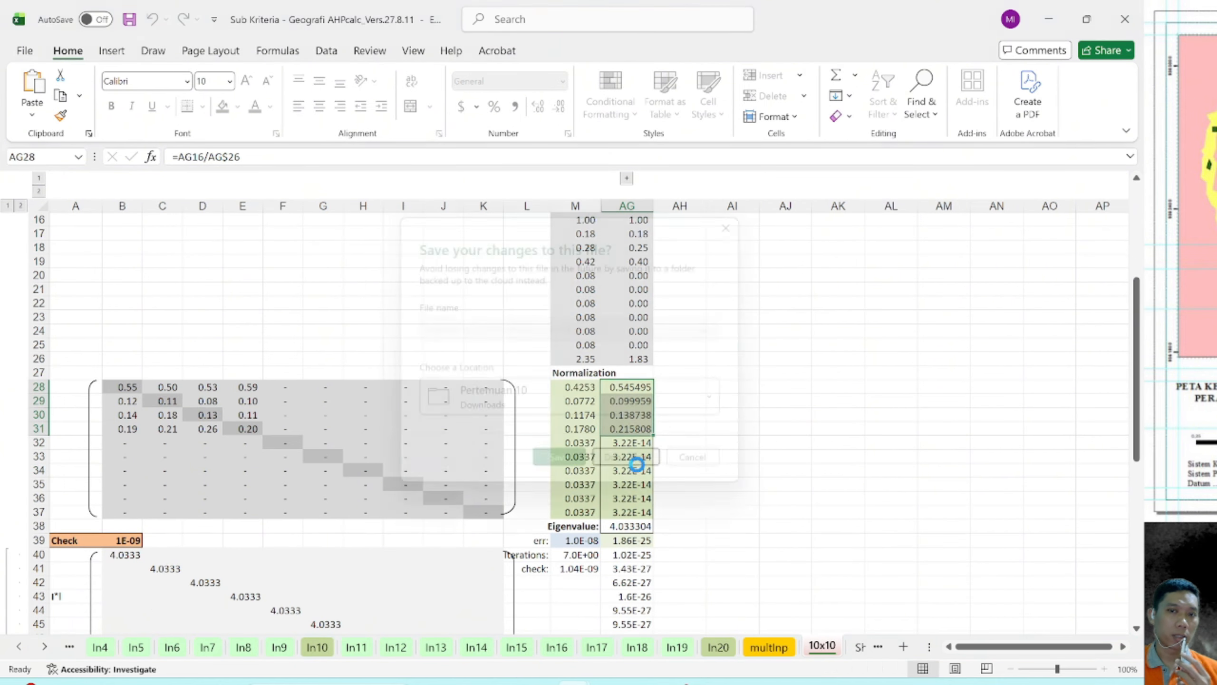
{"action": "left_click", "coordinate": [1124, 19]}
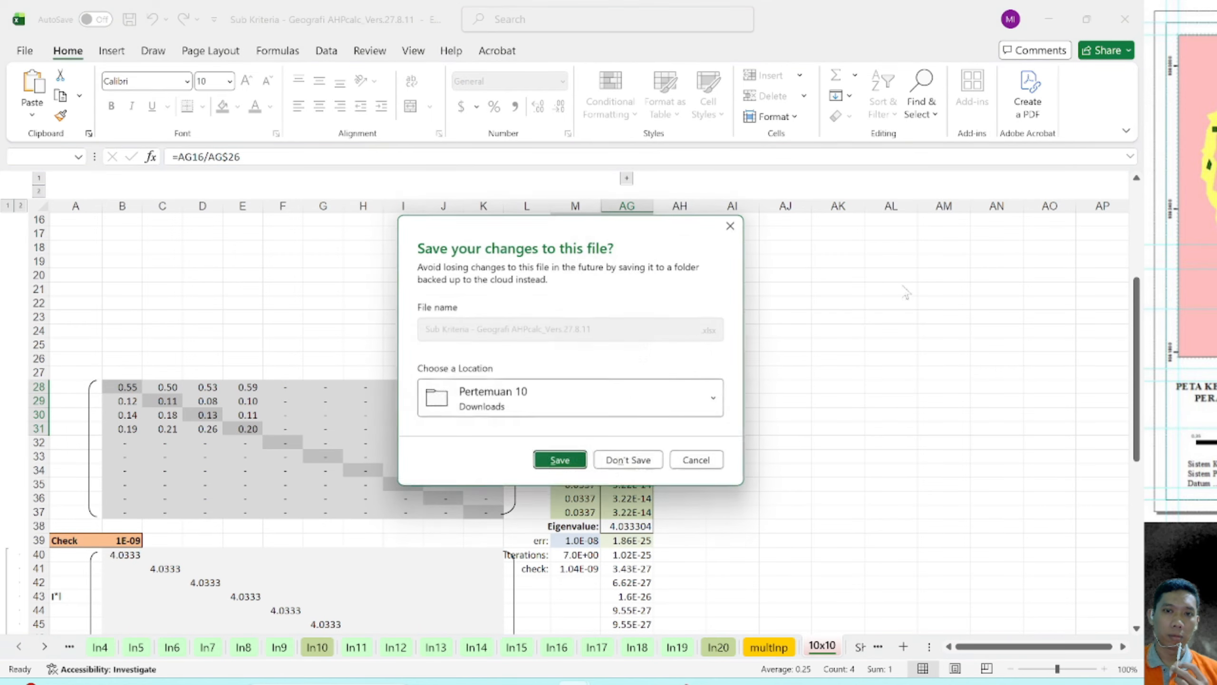
{"action": "left_click", "coordinate": [625, 464]}
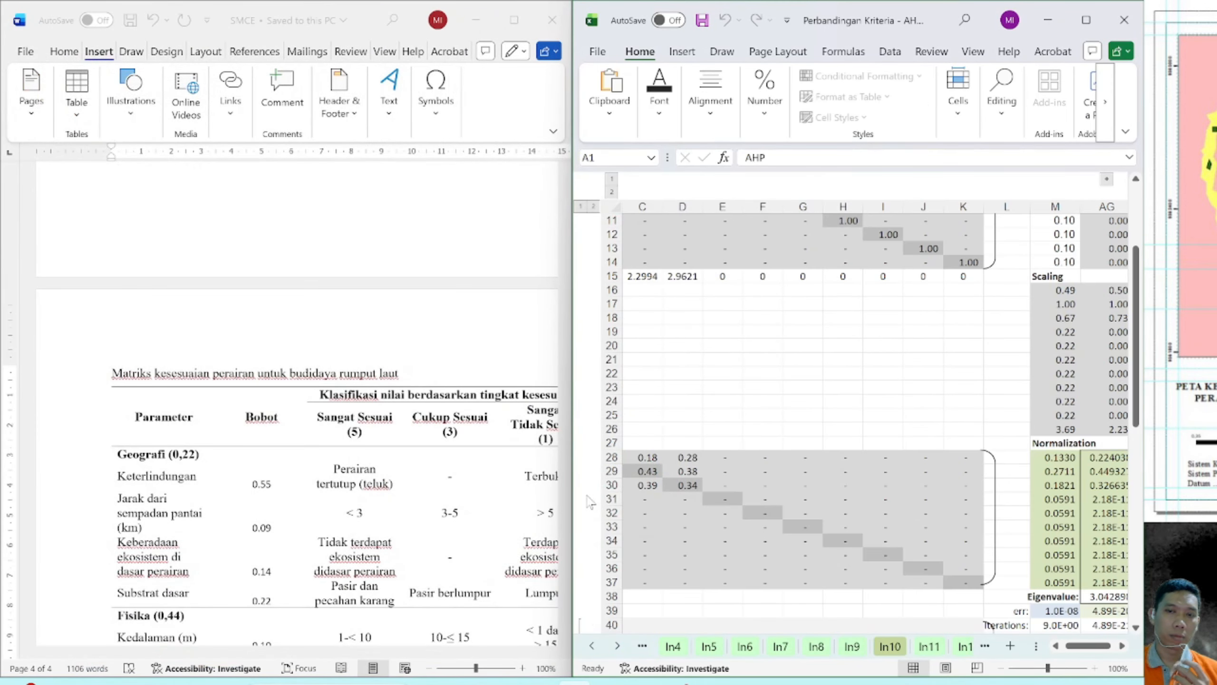
{"action": "left_click", "coordinate": [1124, 19]}
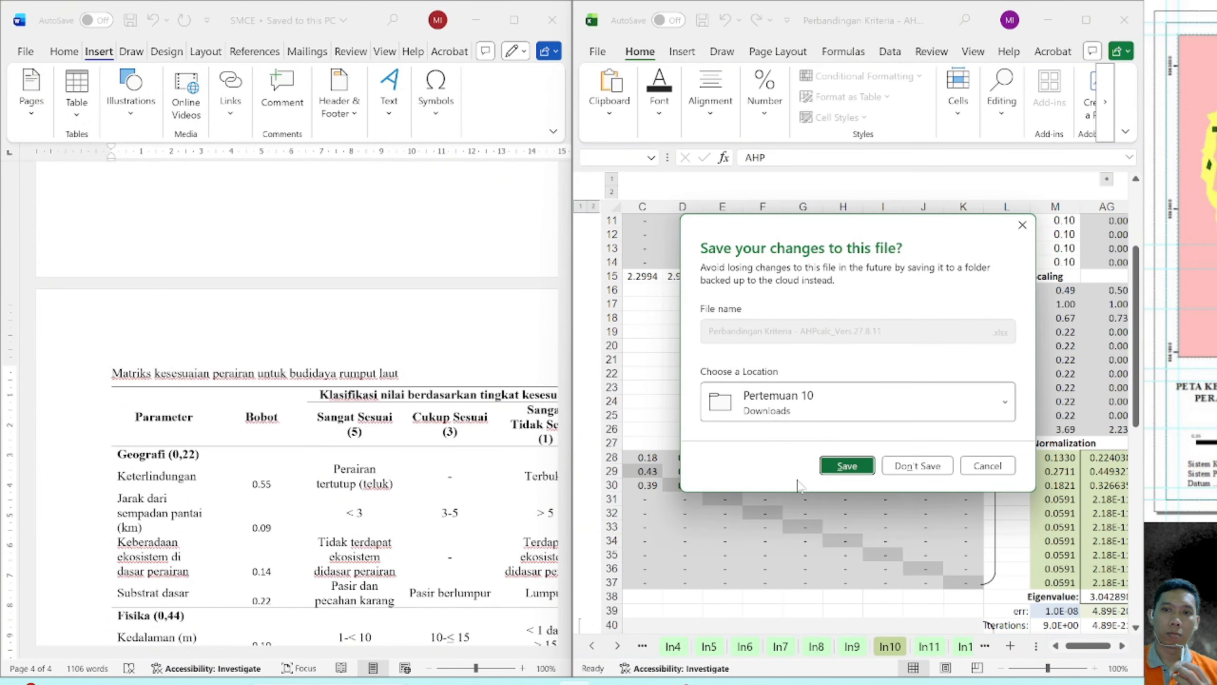
{"action": "left_click", "coordinate": [916, 462]}
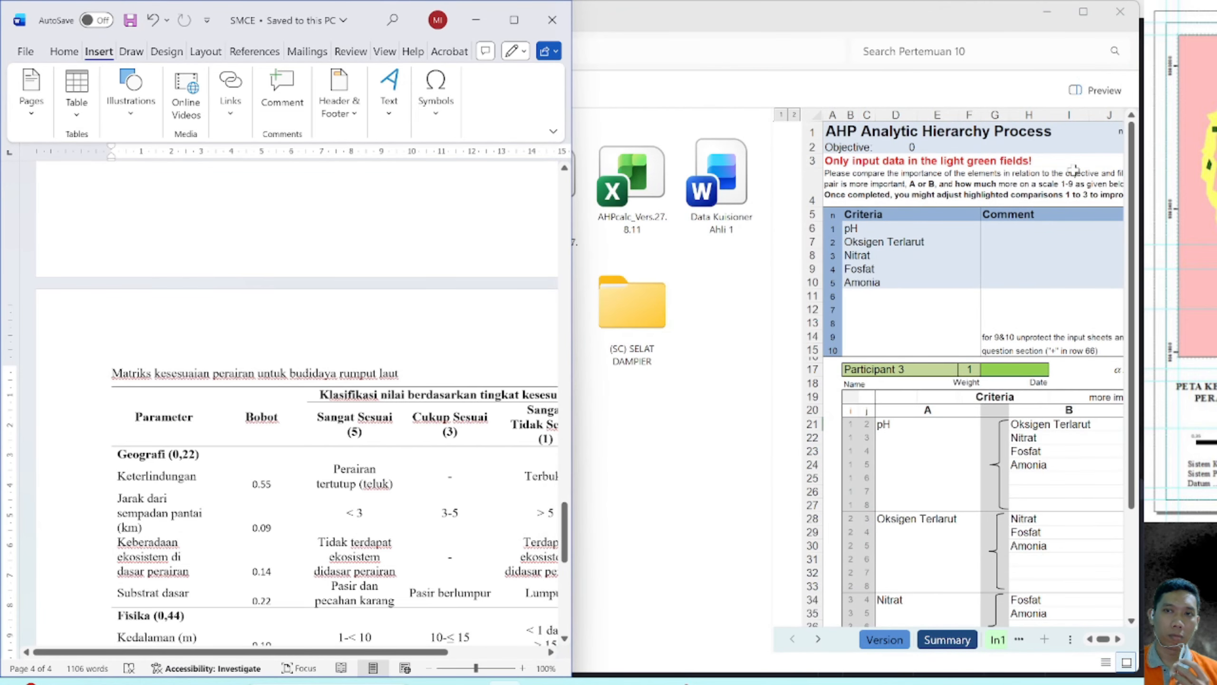
Step: Return the SMCE document to its first page and dismiss ArcMap's startup dialog to work in an untitled map
{"action": "left_click", "coordinate": [688, 441]}
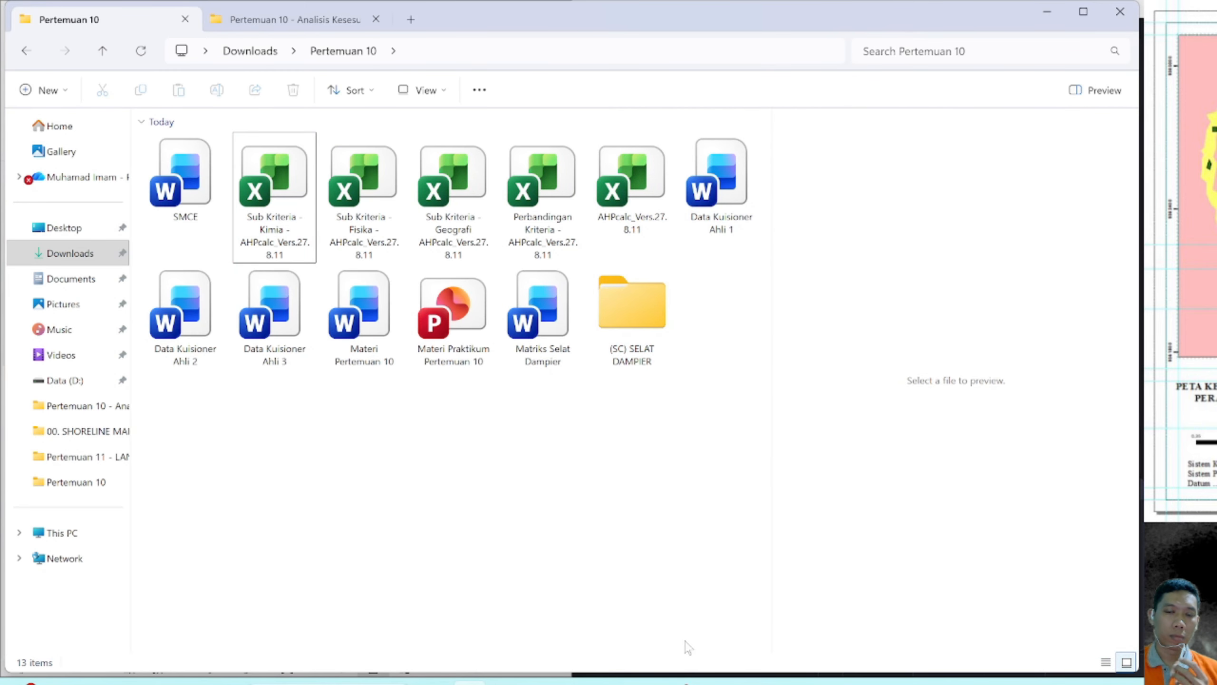
{"action": "left_click", "coordinate": [687, 682]}
{"action": "left_click", "coordinate": [504, 682]}
{"action": "scroll", "coordinate": [480, 455], "scroll_direction": "up", "scroll_amount": 10}
{"action": "scroll", "coordinate": [298, 407], "scroll_direction": "right", "scroll_amount": 2}
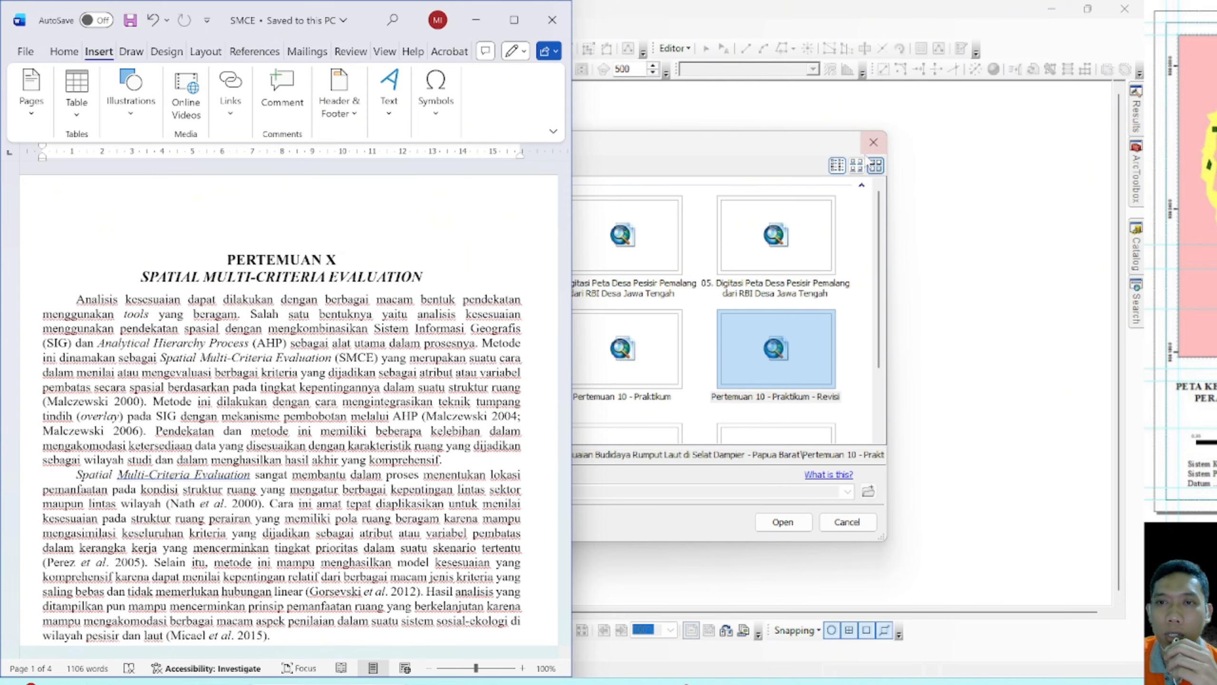
{"action": "left_click", "coordinate": [874, 141]}
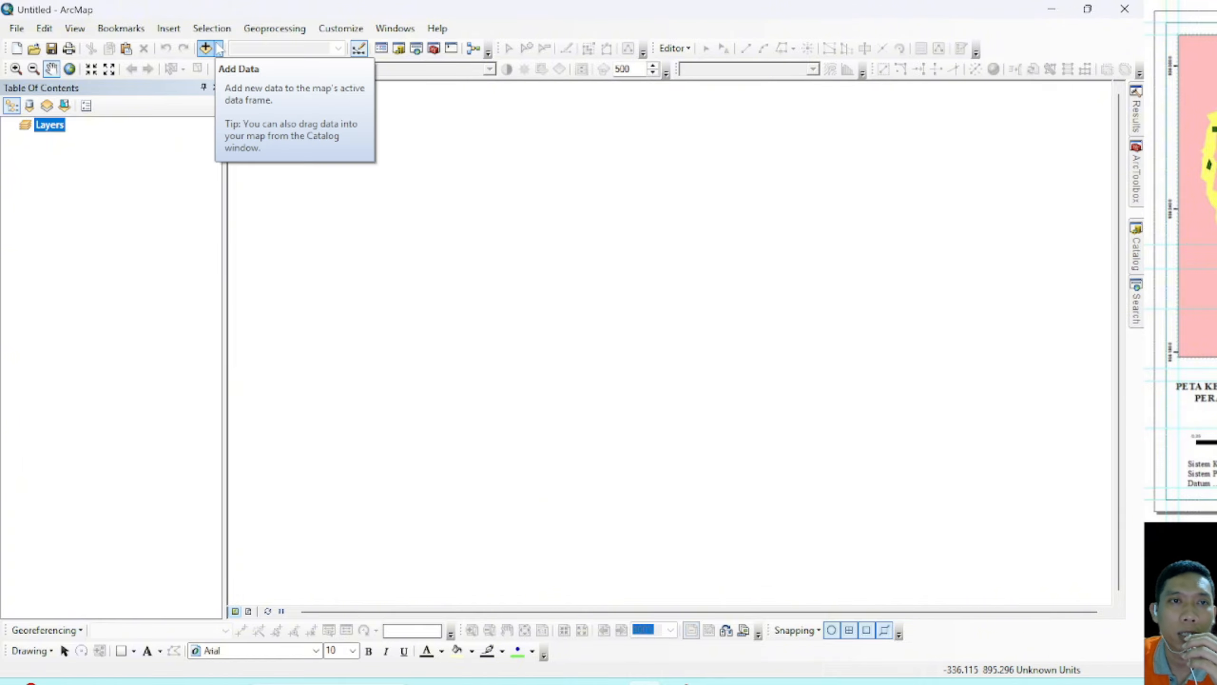
Step: Start adding data and connect to the Data SHP folder inside Downloads, Pertemuan 10, (SC) SELAT DAMPIER
{"action": "left_click", "coordinate": [219, 50]}
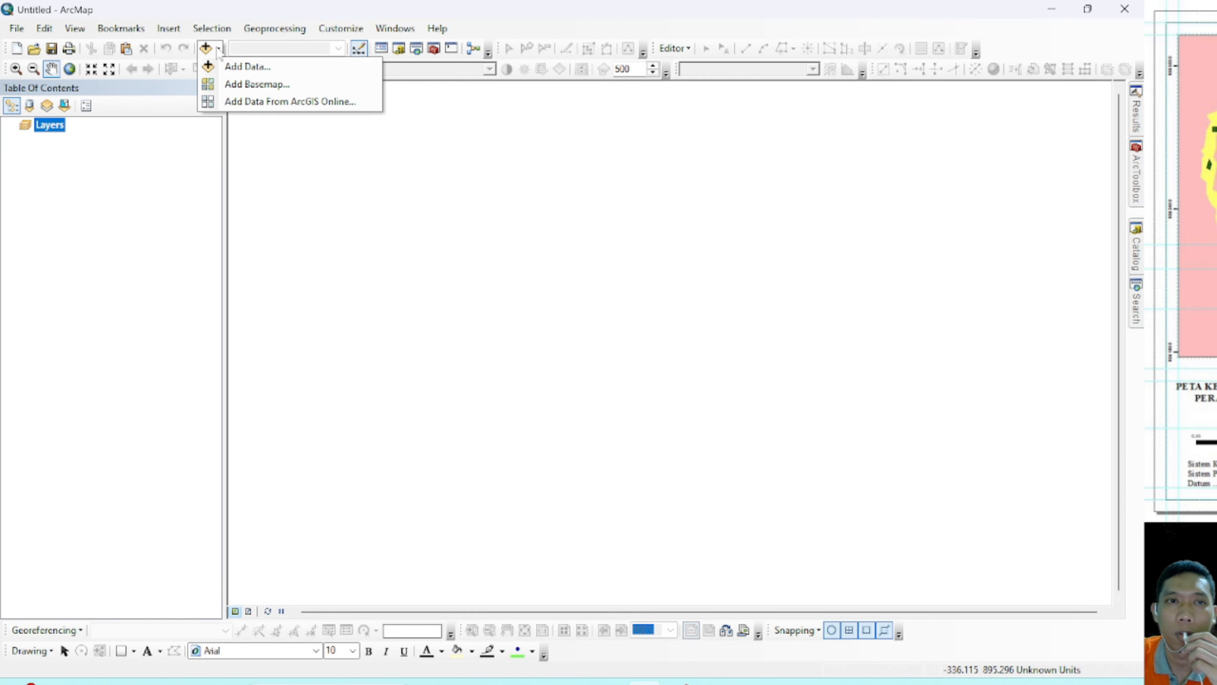
{"action": "left_click", "coordinate": [247, 67]}
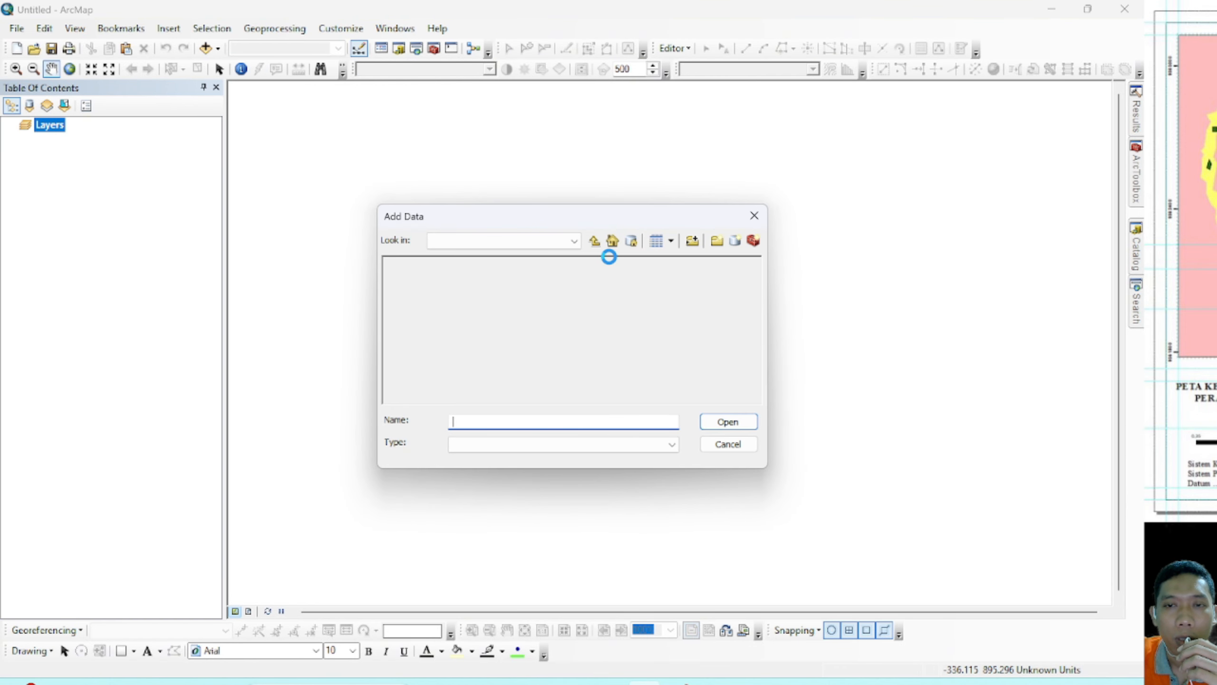
{"action": "left_click", "coordinate": [693, 240]}
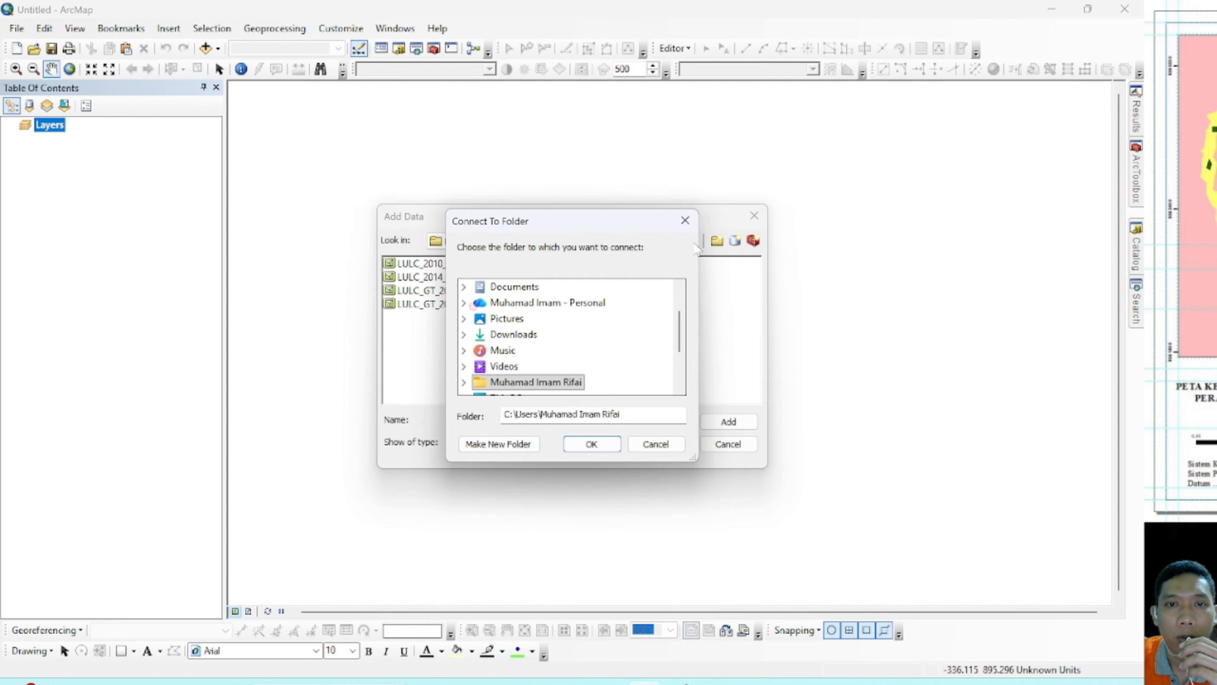
{"action": "double_click", "coordinate": [508, 335]}
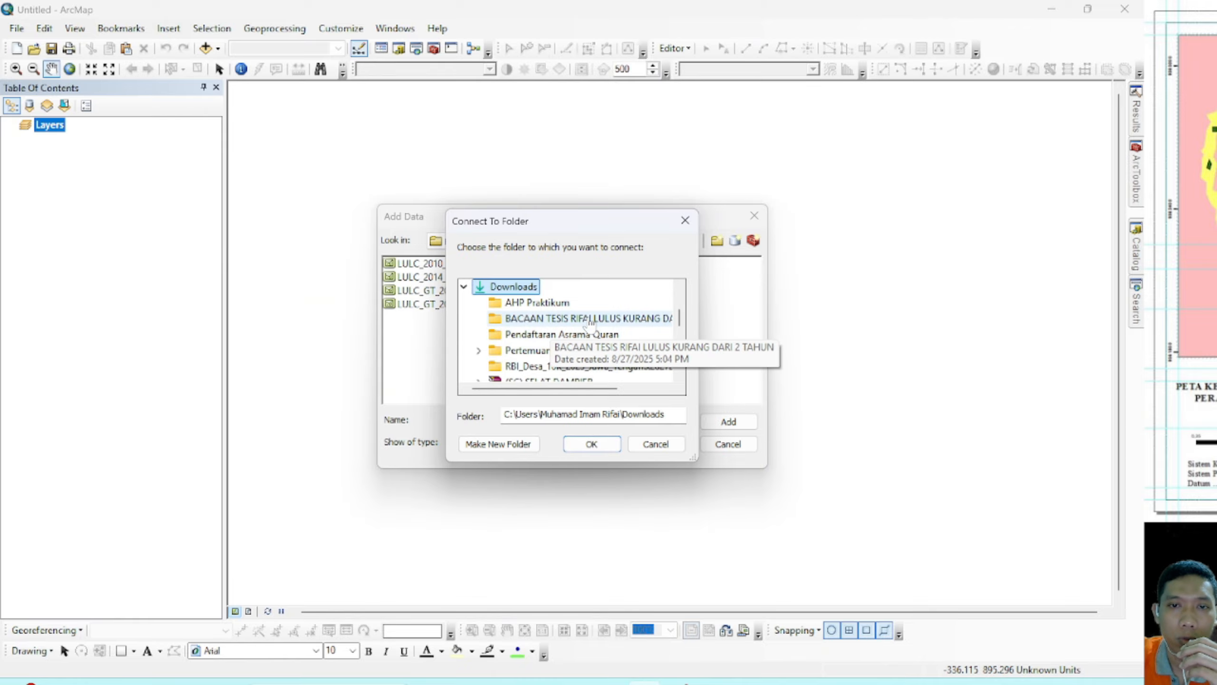
{"action": "left_click", "coordinate": [542, 350]}
{"action": "scroll", "coordinate": [561, 342], "scroll_direction": "down", "scroll_amount": 3}
{"action": "scroll", "coordinate": [561, 342], "scroll_direction": "up", "scroll_amount": 1}
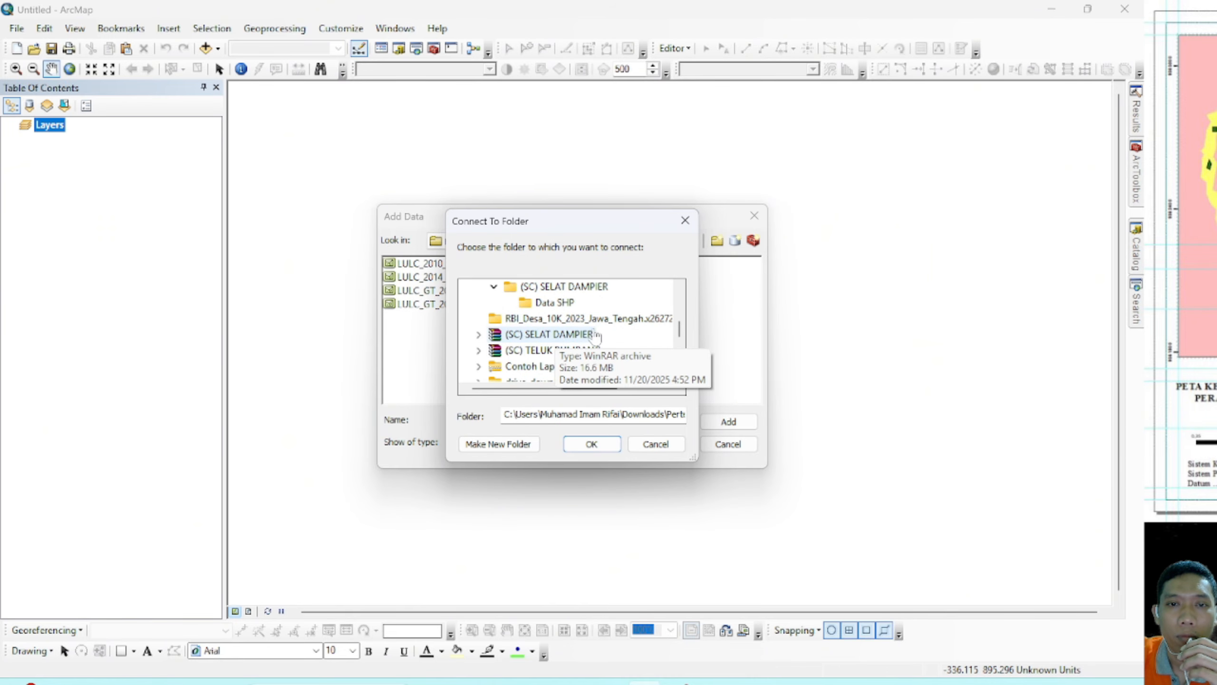
{"action": "scroll", "coordinate": [552, 353], "scroll_direction": "up", "scroll_amount": 1}
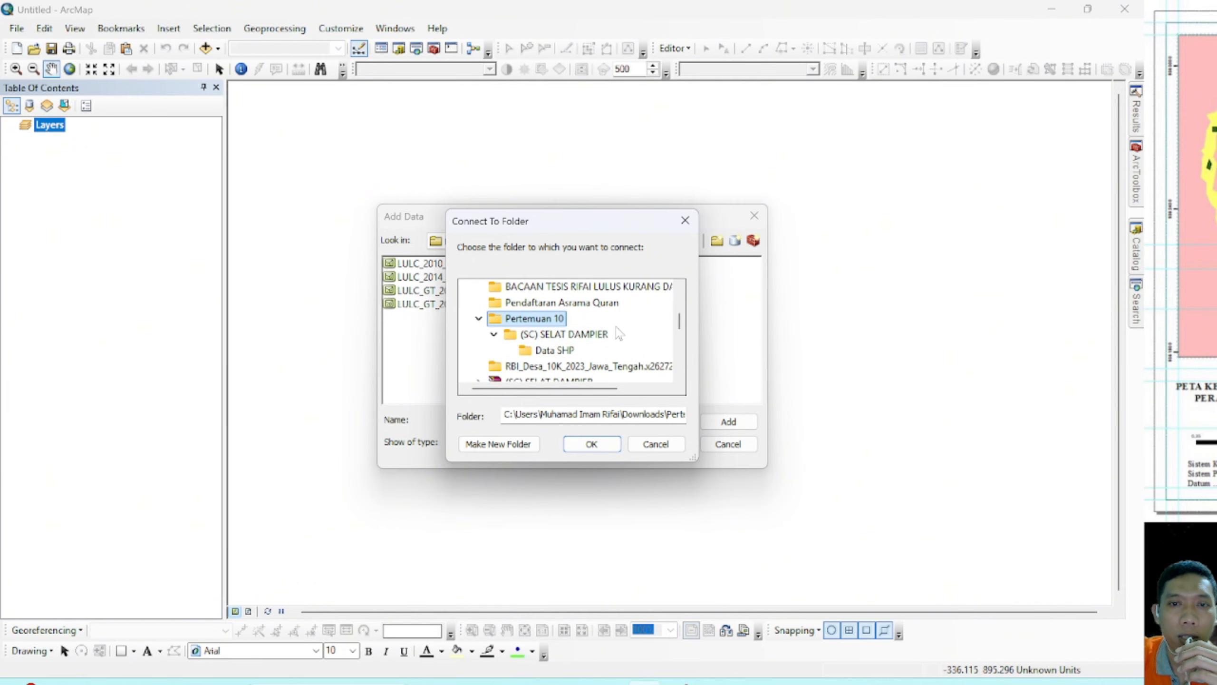
{"action": "left_click", "coordinate": [559, 351]}
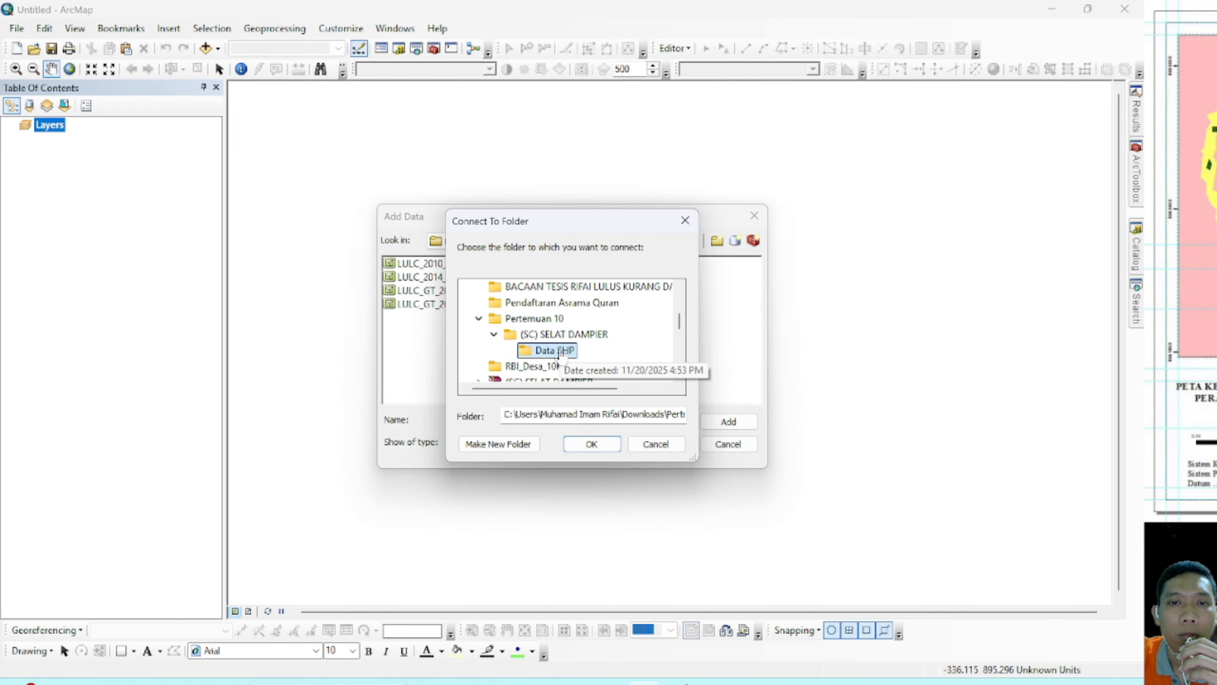
{"action": "left_click", "coordinate": [592, 443]}
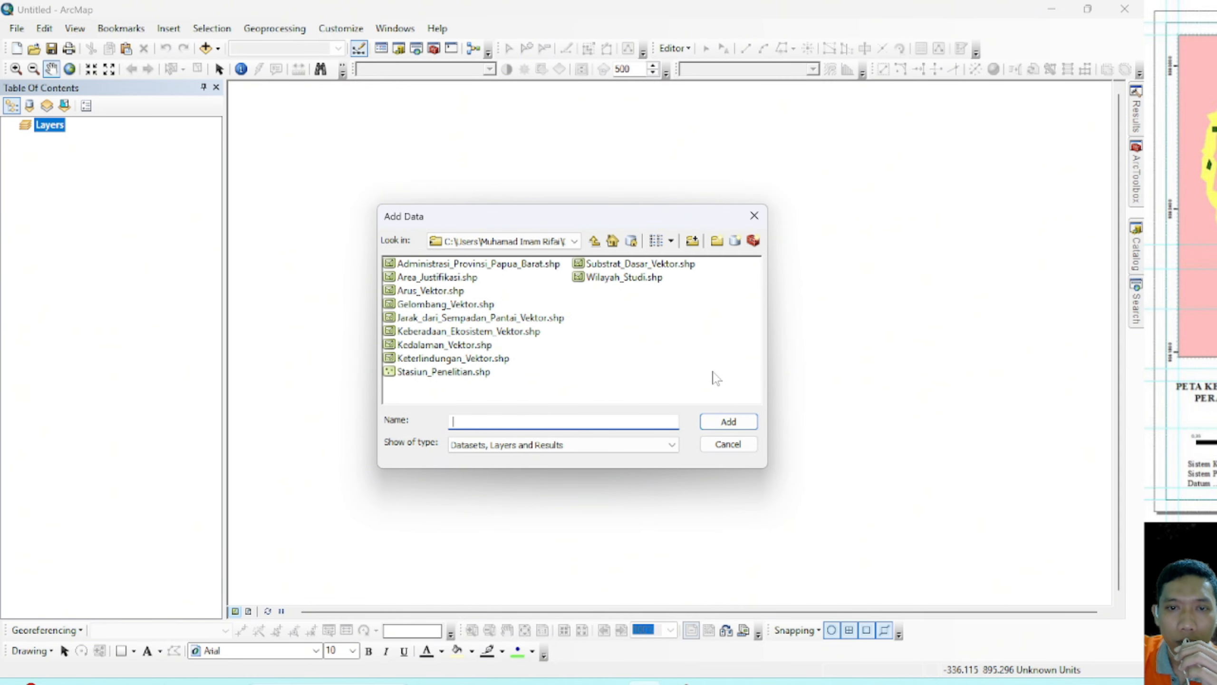
Step: Add all the shapefiles in the Data SHP folder to the map and clear the layer selection
{"action": "left_click_drag", "start_coordinate": [692, 385], "coordinate": [421, 263]}
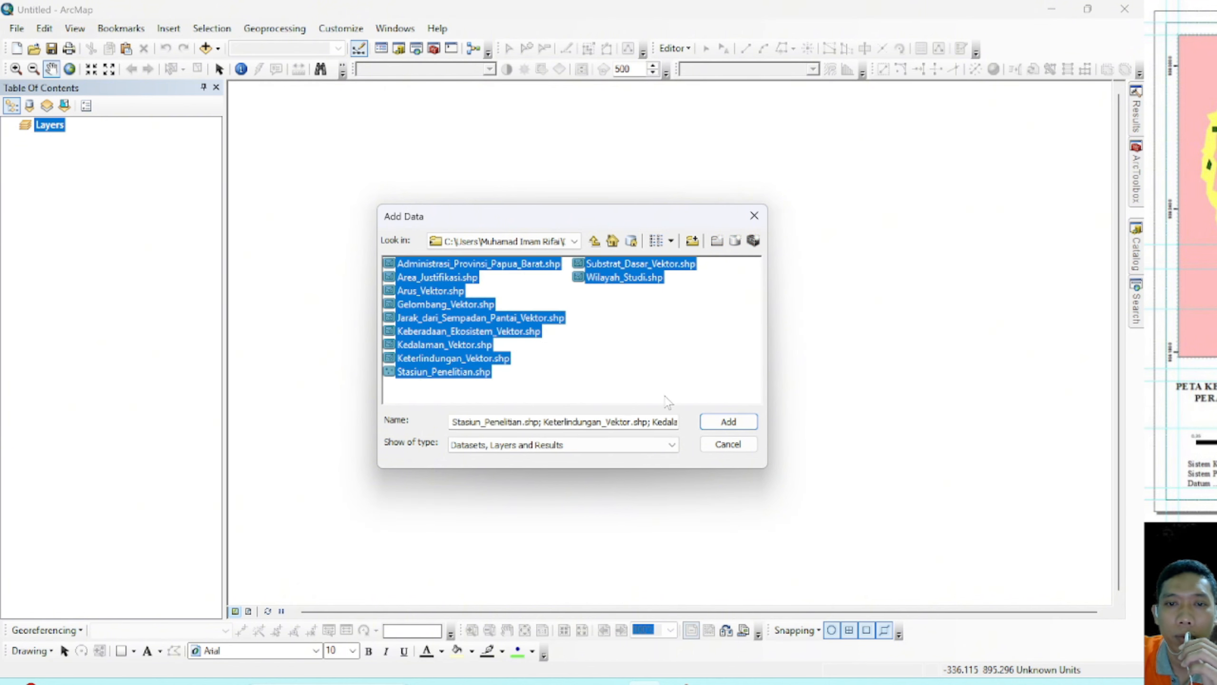
{"action": "left_click", "coordinate": [732, 424]}
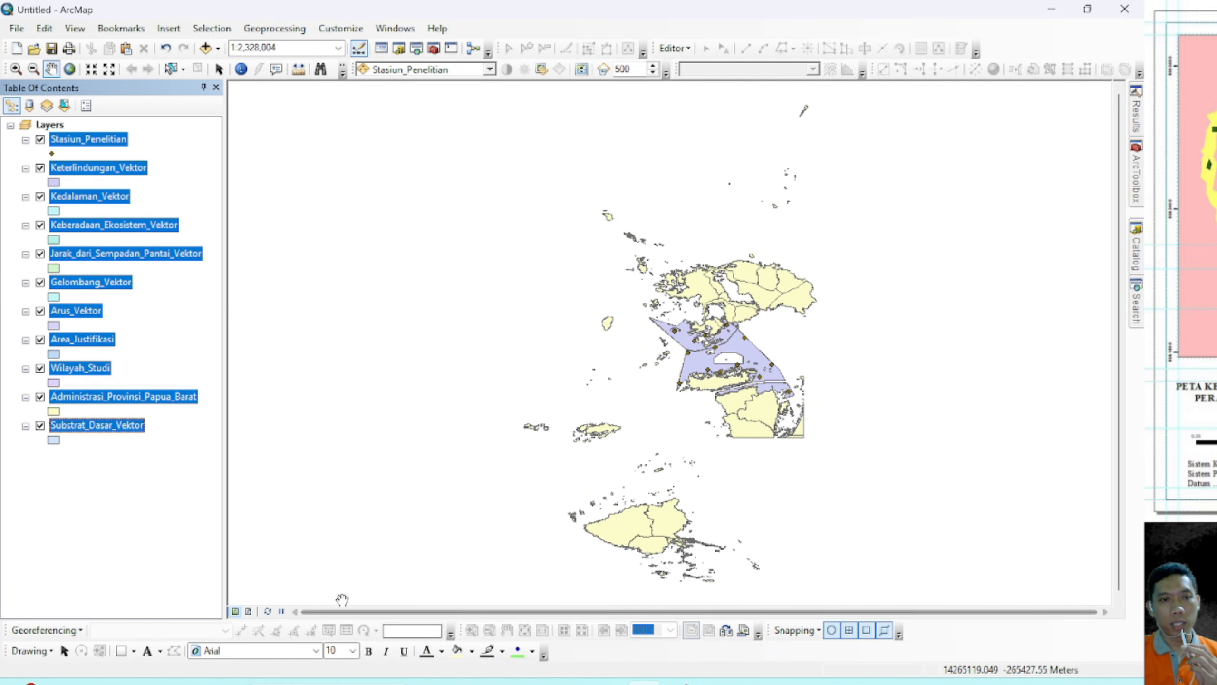
{"action": "left_click", "coordinate": [135, 510]}
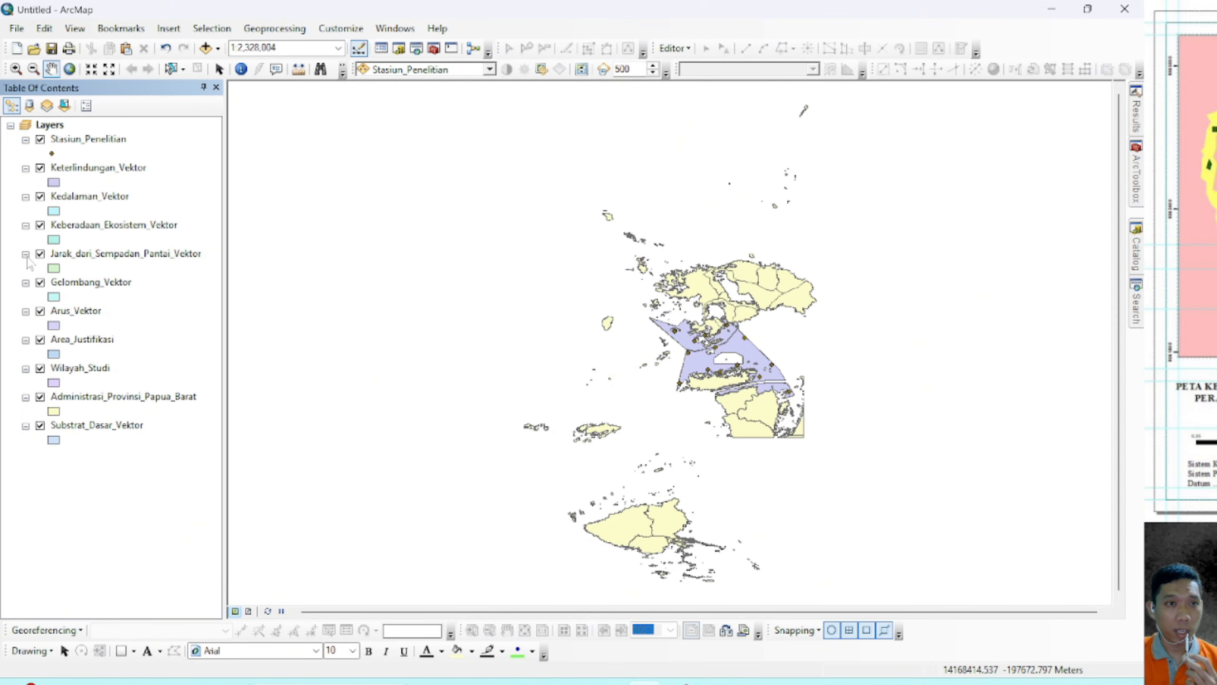
Step: Collapse the legend symbols of all layers, from Stasiun_Penelitian down to Substrat_Dasar_Vektor
{"action": "left_click", "coordinate": [25, 139]}
{"action": "left_click", "coordinate": [25, 154]}
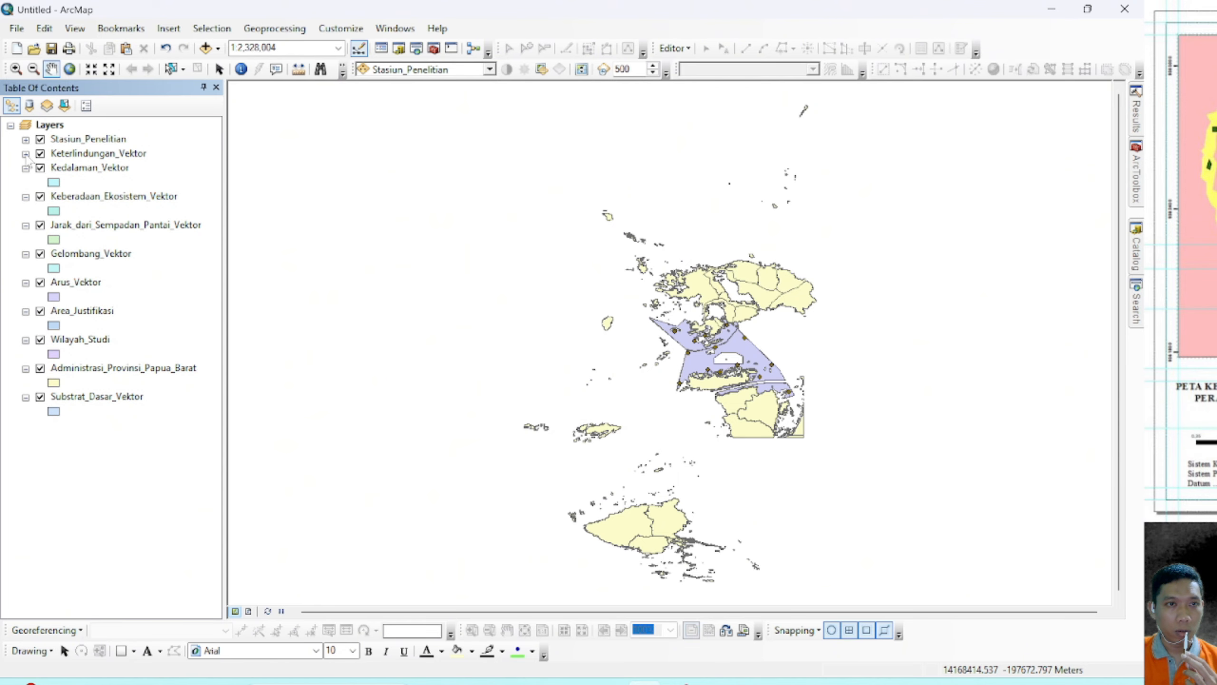
{"action": "left_click", "coordinate": [25, 169]}
{"action": "left_click", "coordinate": [25, 182]}
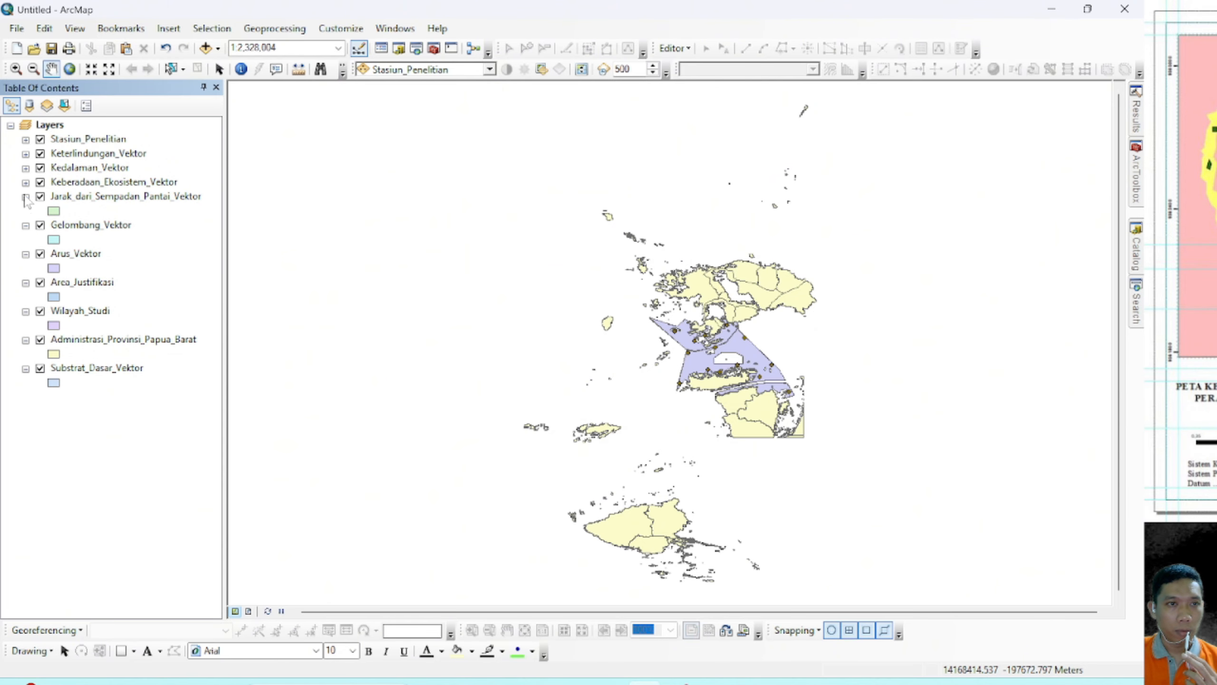
{"action": "left_click", "coordinate": [26, 197]}
{"action": "left_click", "coordinate": [25, 212]}
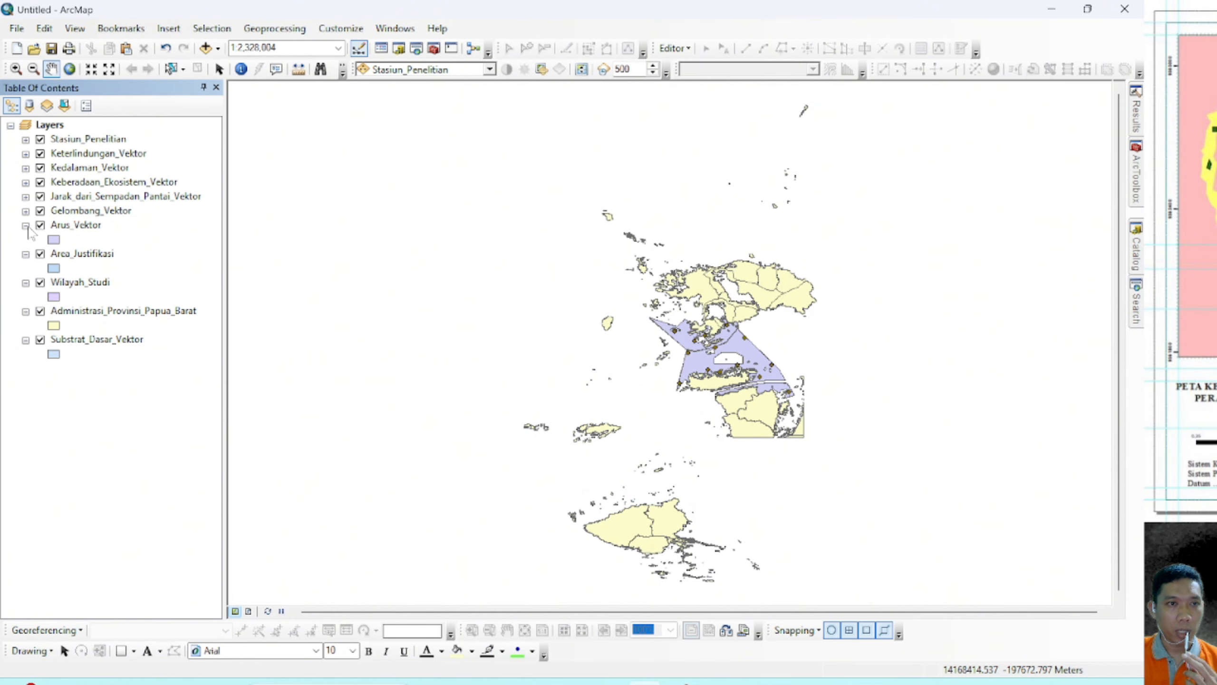
{"action": "left_click", "coordinate": [25, 226]}
{"action": "left_click", "coordinate": [26, 240]}
{"action": "left_click", "coordinate": [26, 254]}
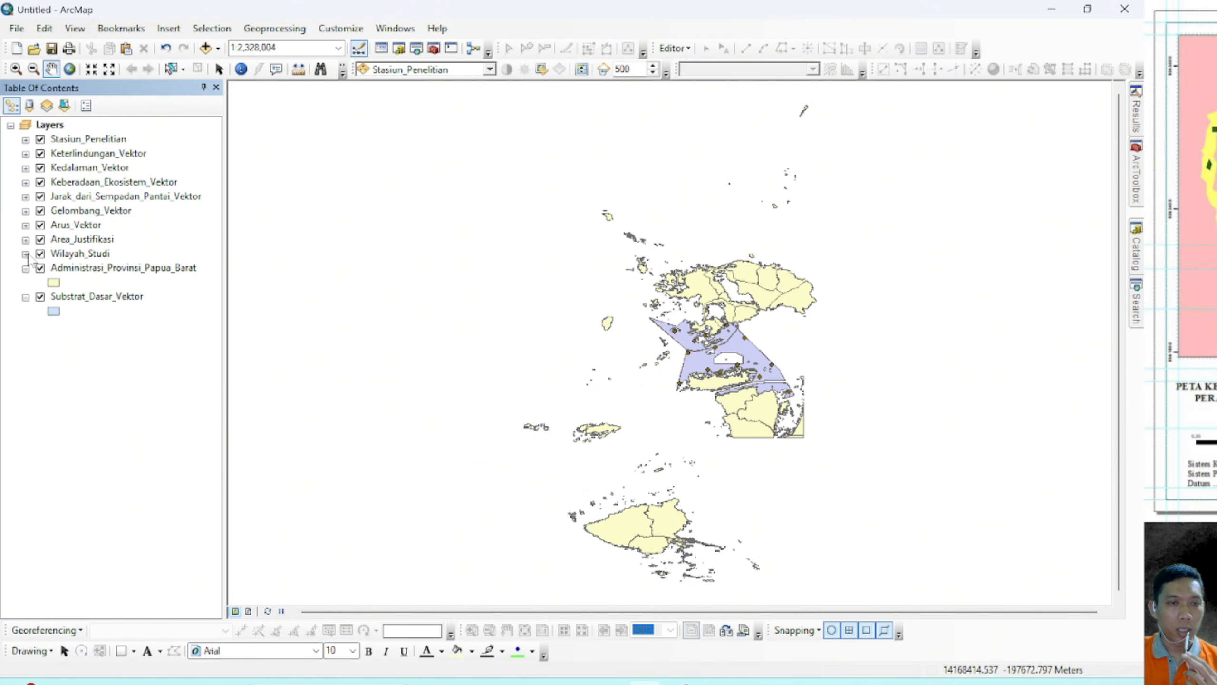
{"action": "left_click", "coordinate": [26, 269]}
{"action": "left_click", "coordinate": [25, 283]}
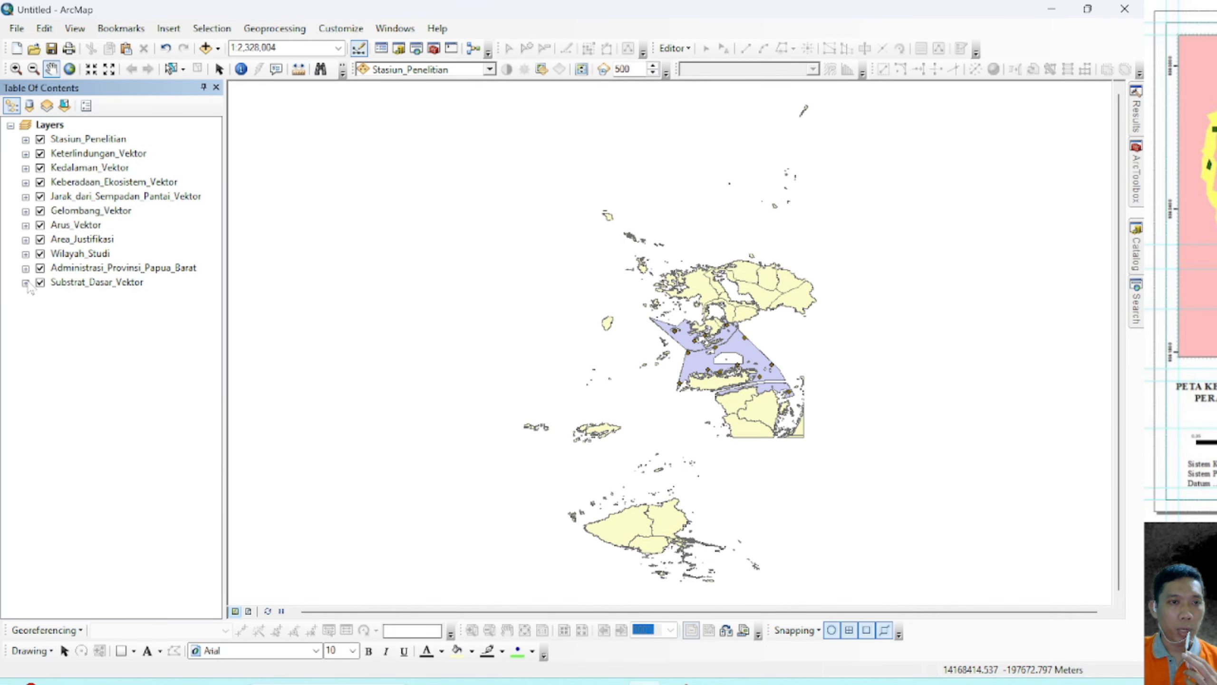
Step: Switch to the SMCE document in Word and review the suitability matrix's geography, Fisika and Kimia parameters
{"action": "left_click", "coordinate": [504, 682]}
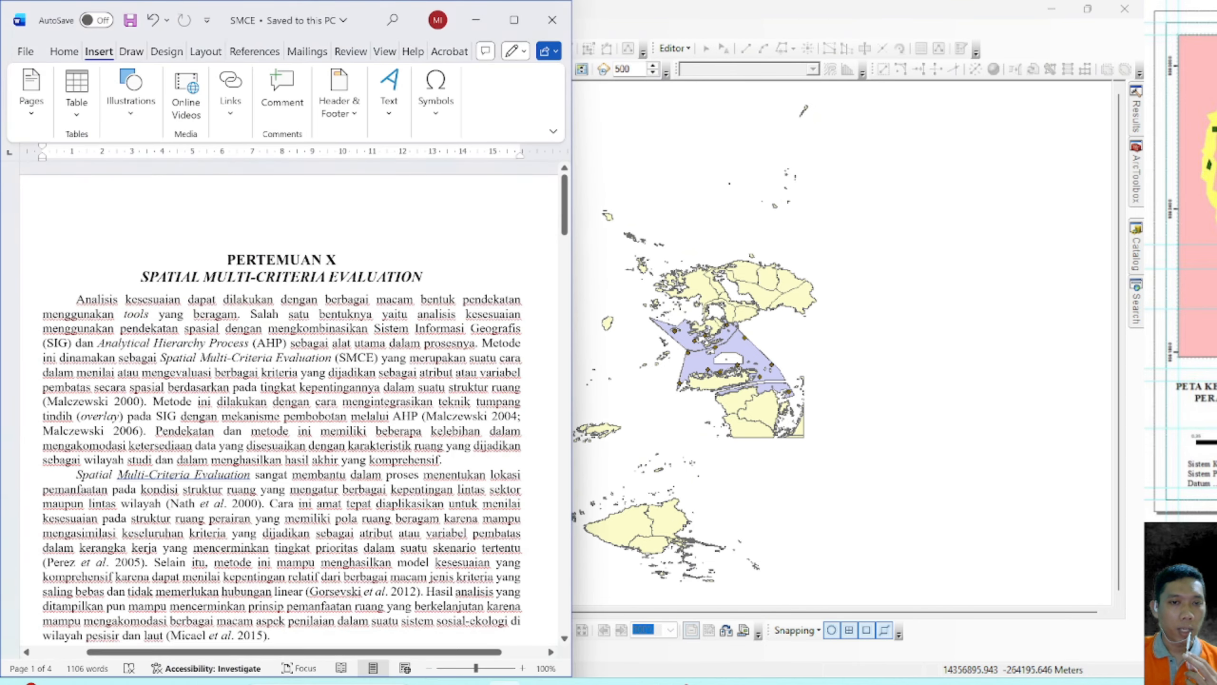
{"action": "scroll", "coordinate": [297, 394], "scroll_direction": "down", "scroll_amount": 10}
{"action": "scroll", "coordinate": [331, 402], "scroll_direction": "down", "scroll_amount": 4}
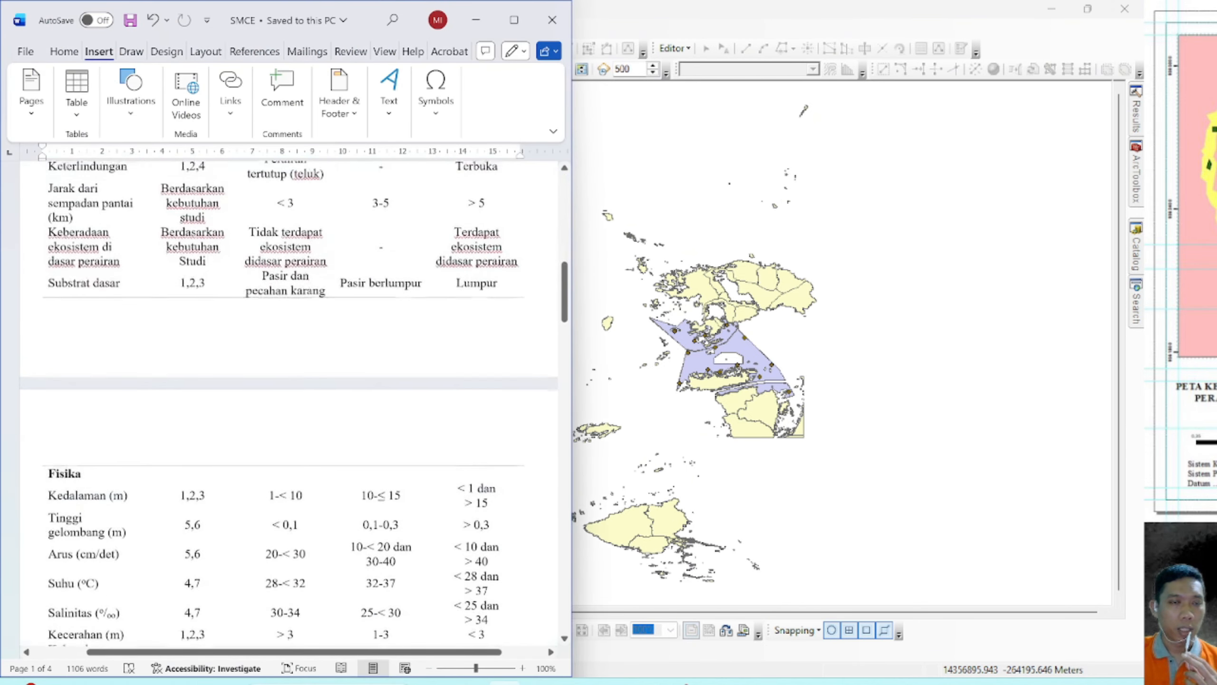
{"action": "scroll", "coordinate": [331, 402], "scroll_direction": "up", "scroll_amount": 5}
{"action": "scroll", "coordinate": [103, 313], "scroll_direction": "down", "scroll_amount": 9}
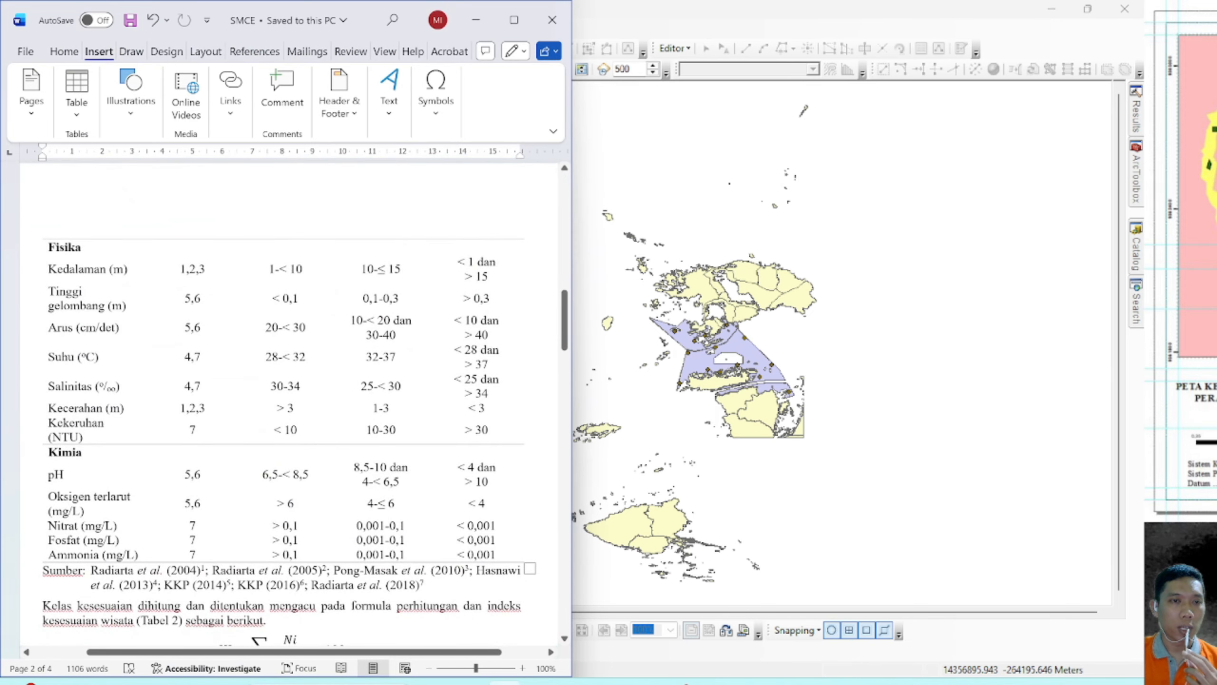
{"action": "scroll", "coordinate": [107, 383], "scroll_direction": "down", "scroll_amount": 3}
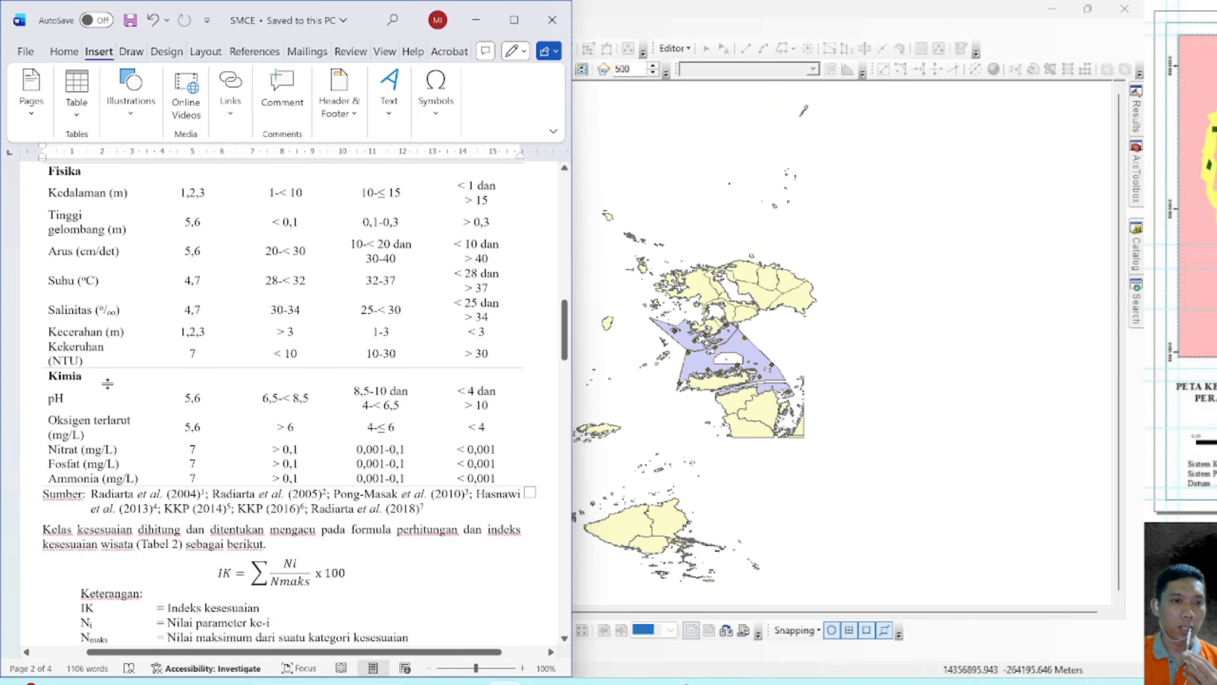
Step: Review the rest of the SMCE document: the Kimia parameters, the IK formula, the Tabel 2 suitability classes and the weighted overlay stage
{"action": "scroll", "coordinate": [108, 383], "scroll_direction": "down", "scroll_amount": 7}
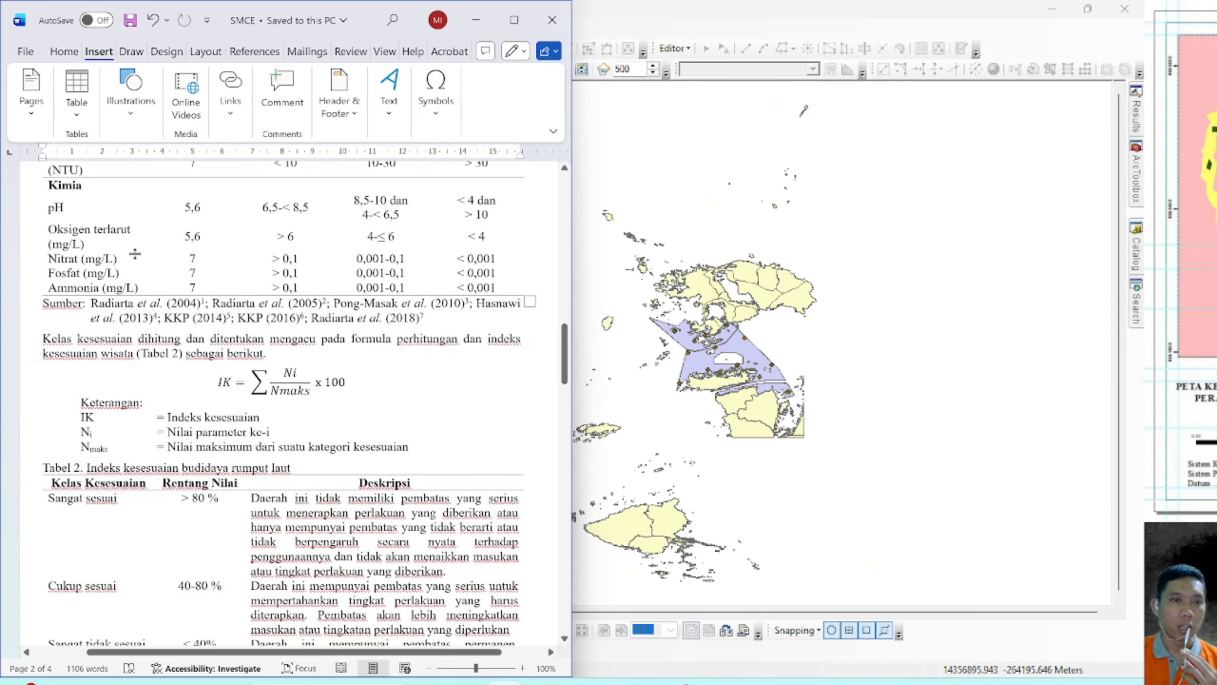
{"action": "scroll", "coordinate": [135, 254], "scroll_direction": "down", "scroll_amount": 20}
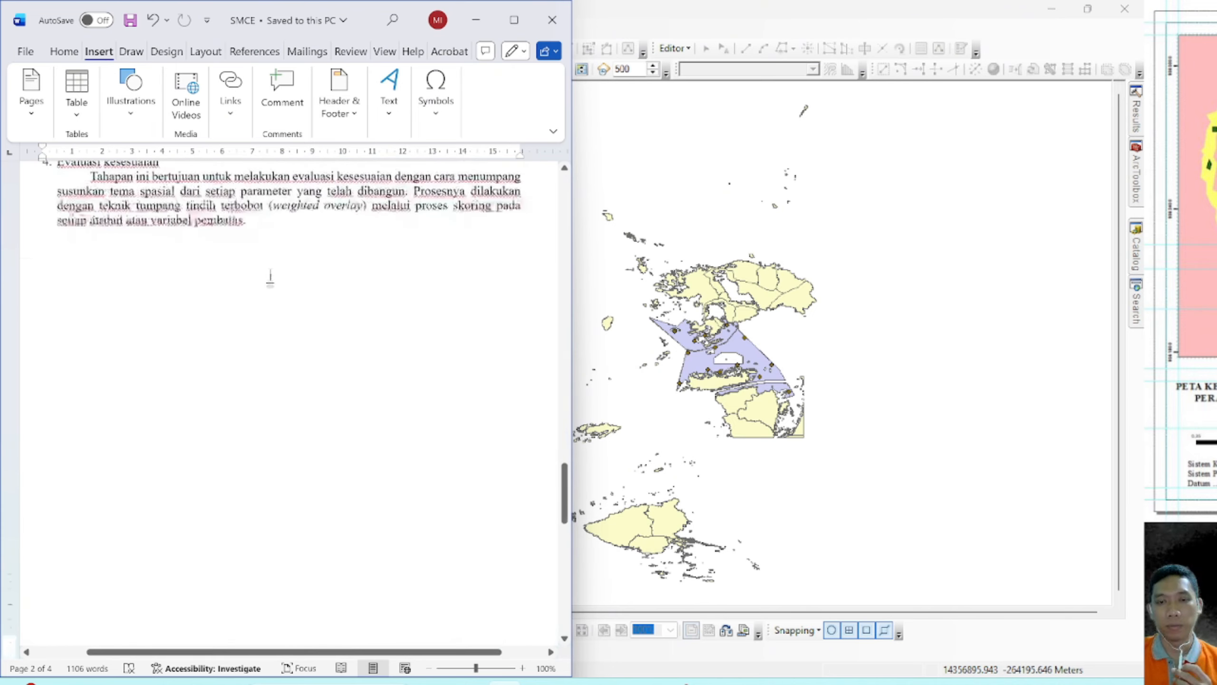
{"action": "scroll", "coordinate": [271, 277], "scroll_direction": "down", "scroll_amount": 7}
{"action": "scroll", "coordinate": [435, 210], "scroll_direction": "up", "scroll_amount": 13}
Step: Switch back to ArcMap, search for IDW and open the IDW (Spatial Analyst) tool
{"action": "left_click", "coordinate": [943, 241]}
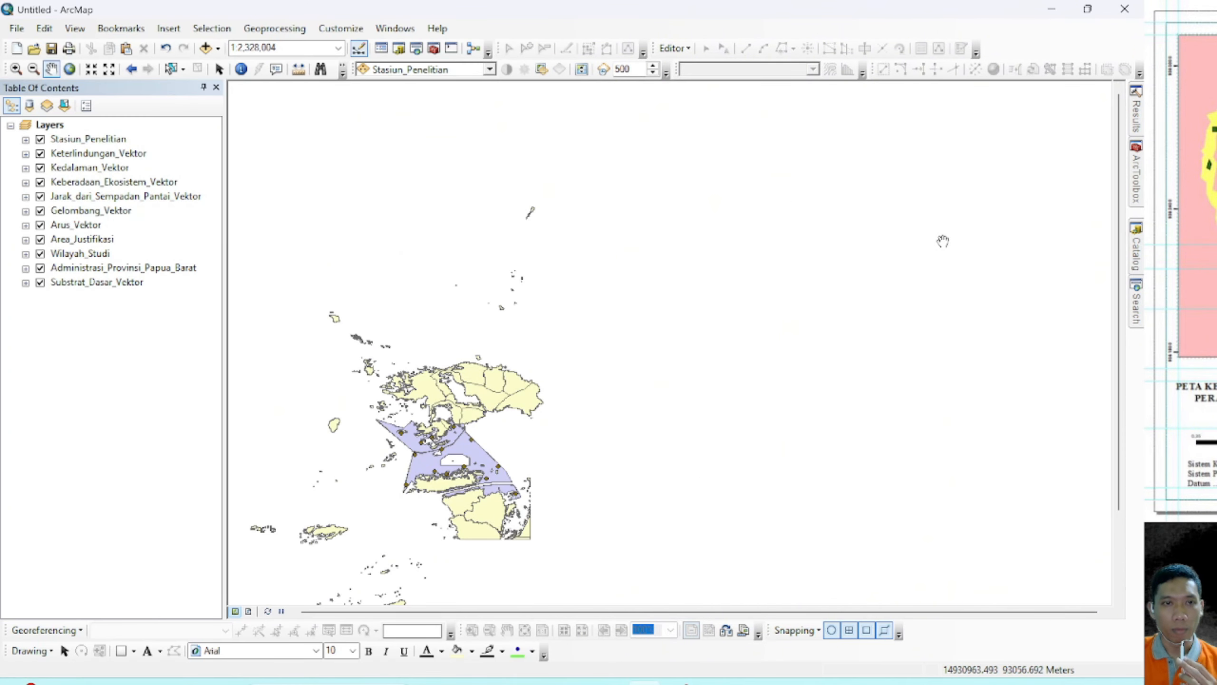
{"action": "left_click_drag", "start_coordinate": [447, 358], "coordinate": [693, 279]}
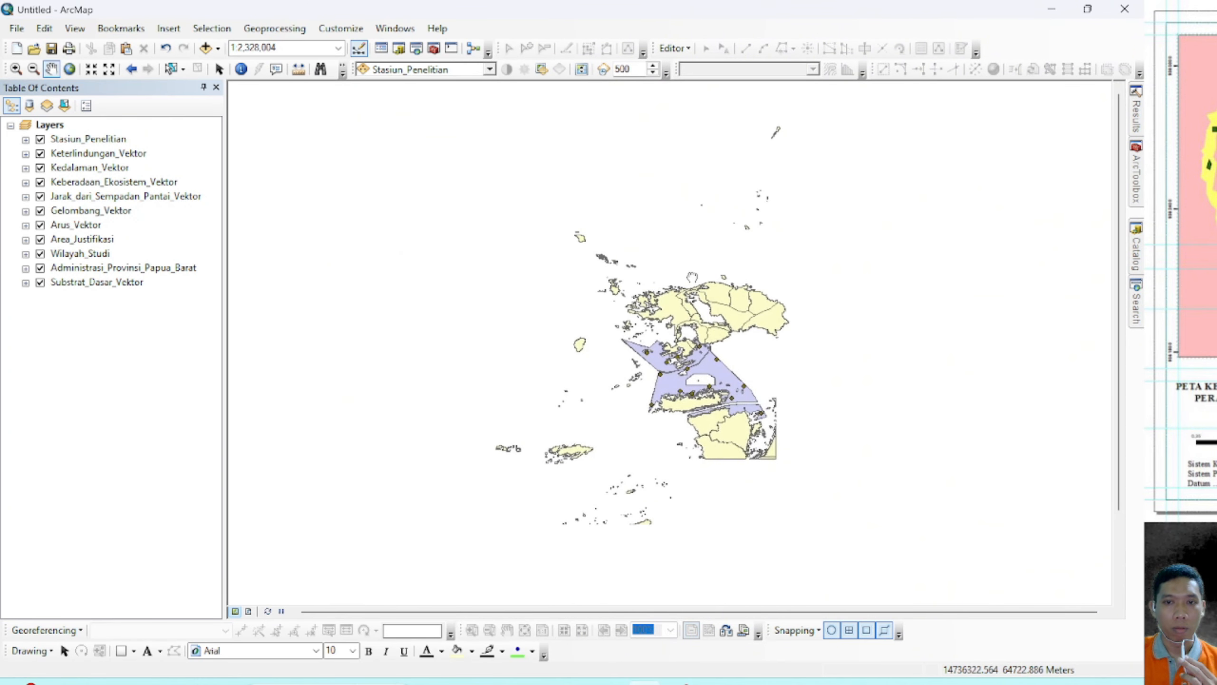
{"action": "left_click", "coordinate": [109, 344]}
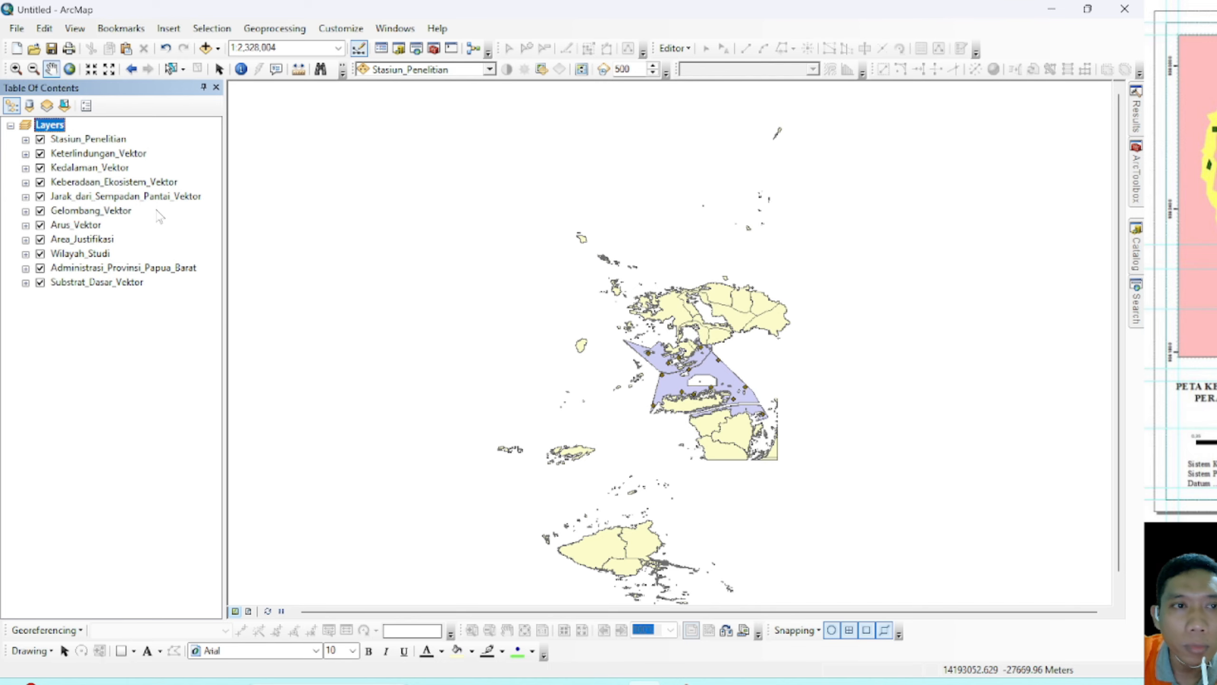
{"action": "left_click", "coordinate": [115, 317]}
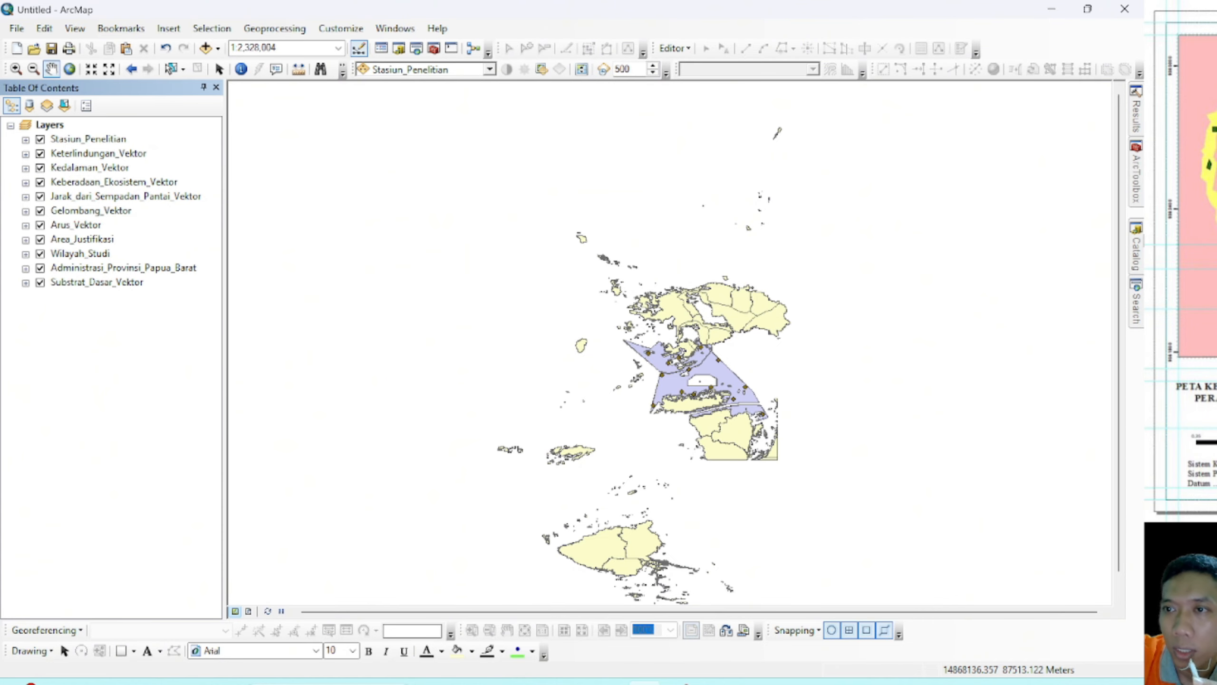
{"action": "left_click", "coordinate": [1137, 302]}
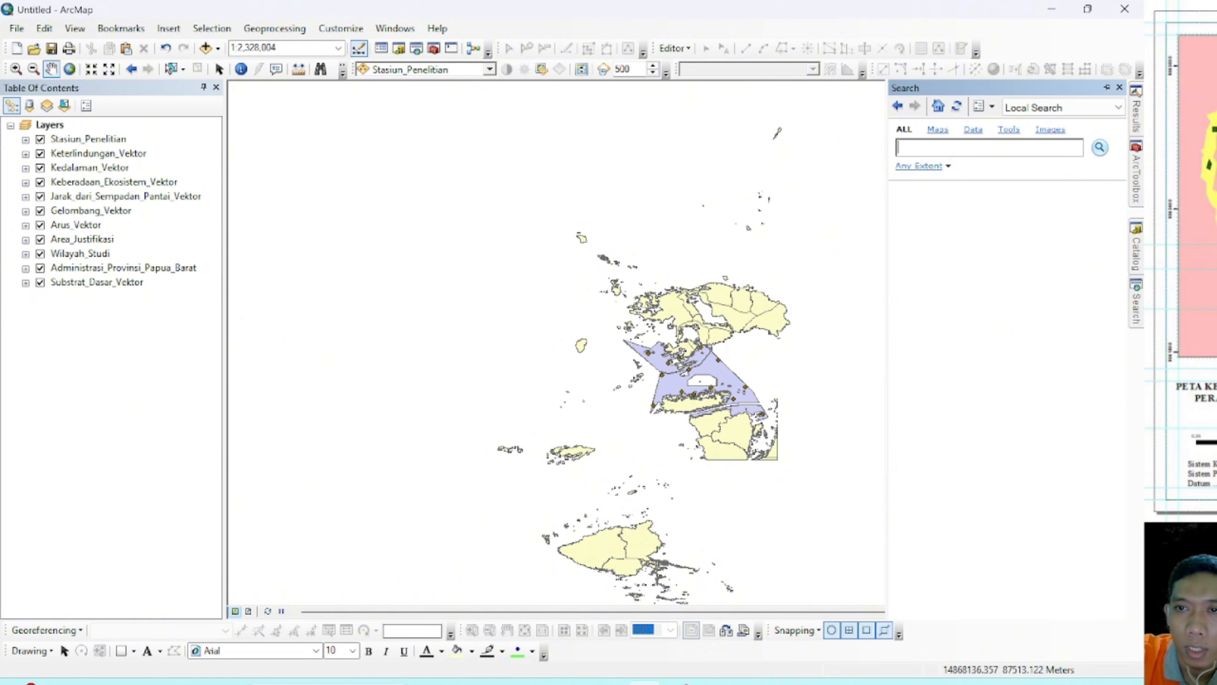
{"action": "type", "text": "IDW"}
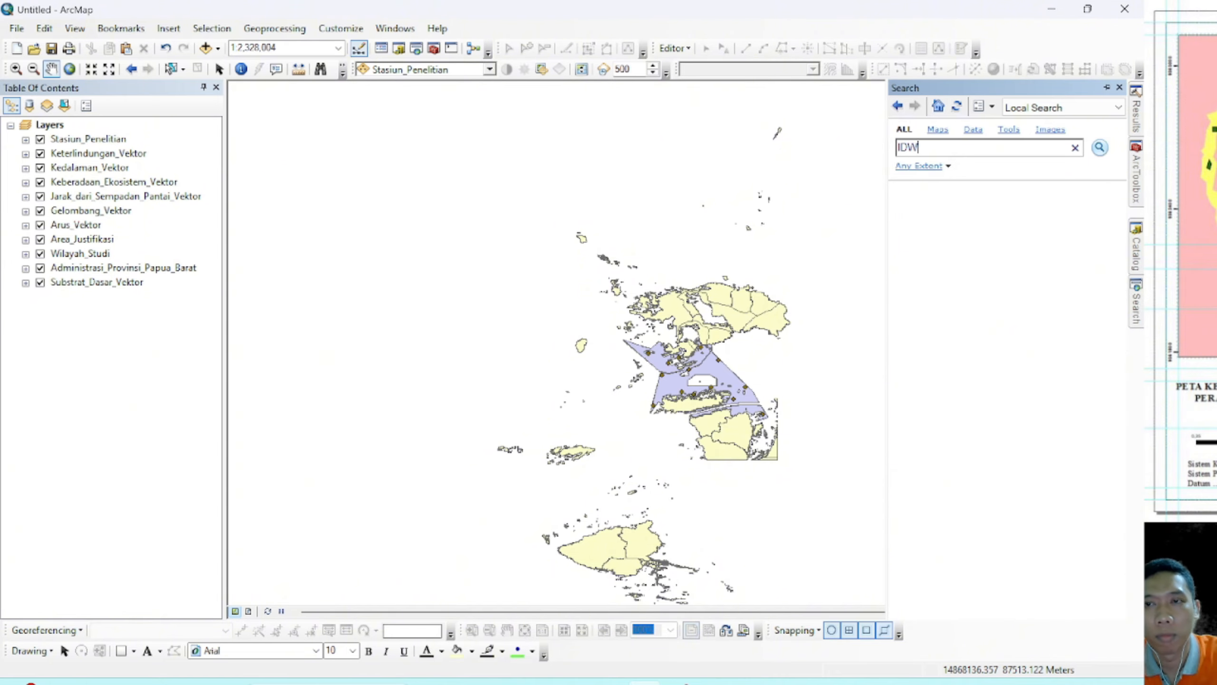
{"action": "left_click", "coordinate": [1100, 147]}
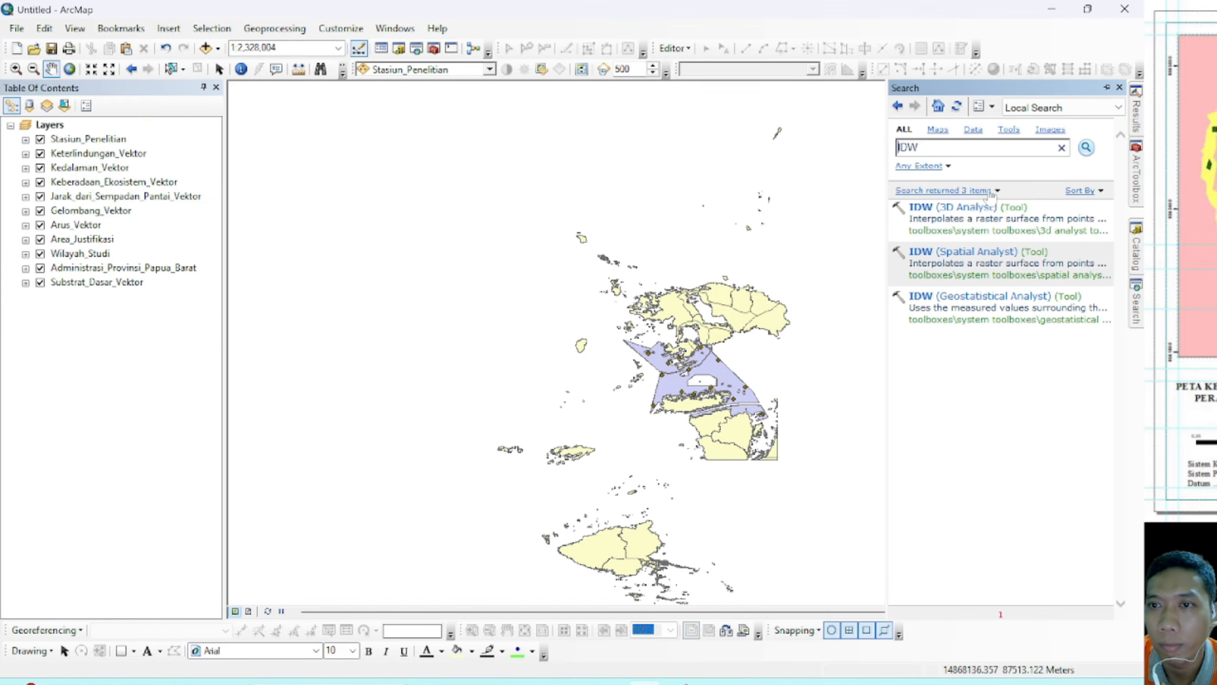
{"action": "left_click", "coordinate": [966, 259]}
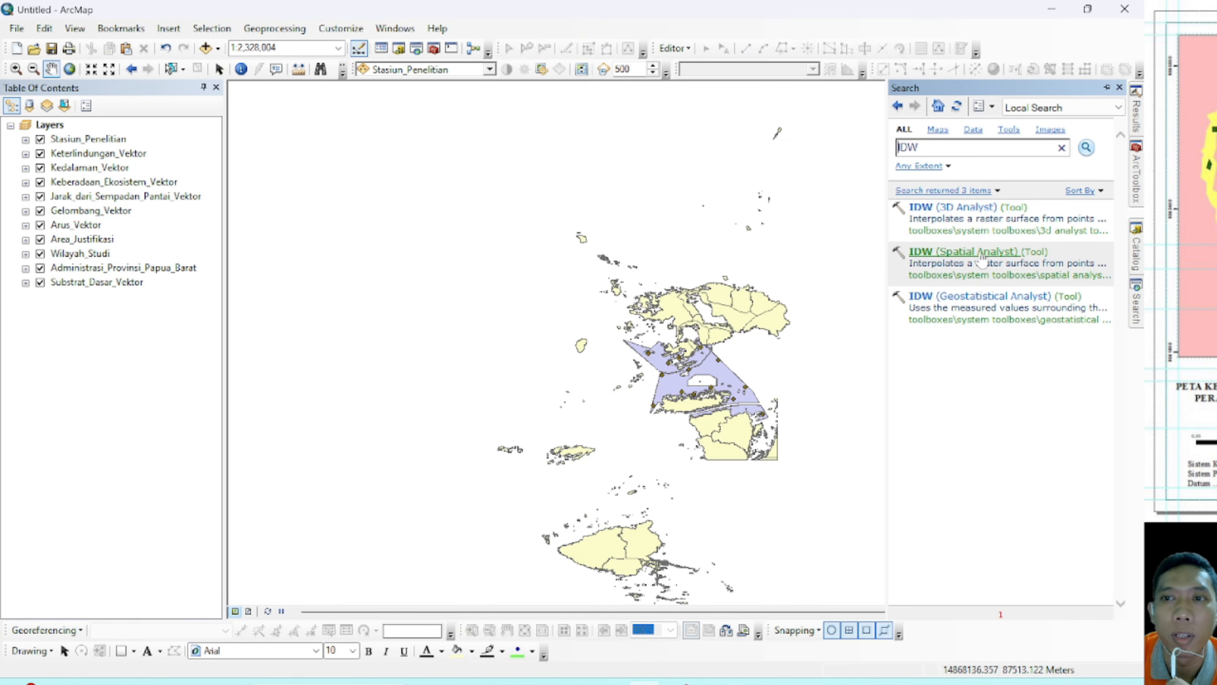
{"action": "left_click", "coordinate": [980, 251]}
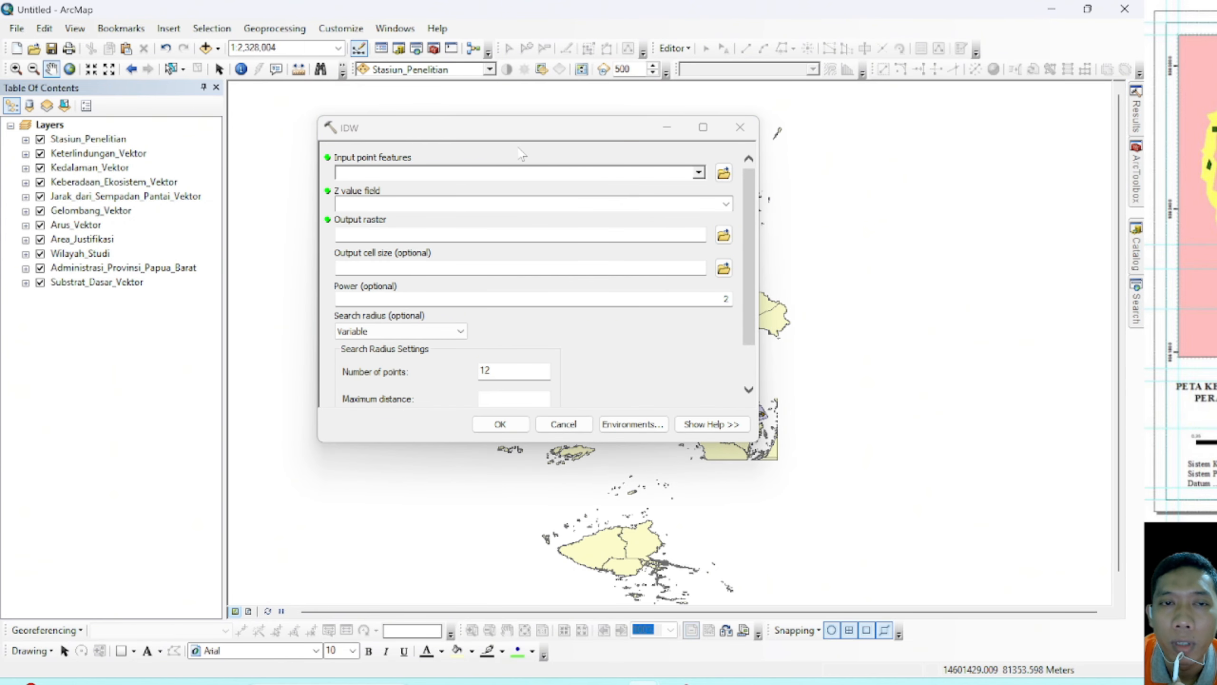
Step: Set the IDW input point features to Stasiun_Penelitian and the Z value field to Kecerahan
{"action": "left_click", "coordinate": [700, 174]}
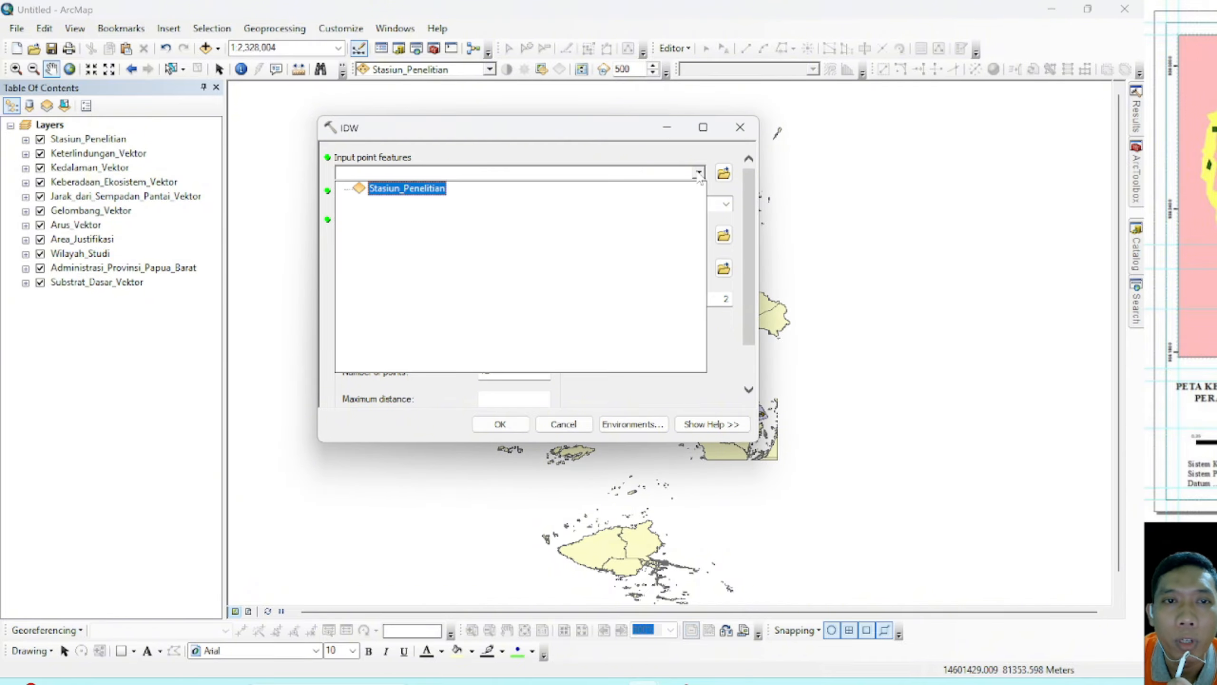
{"action": "left_click", "coordinate": [411, 189]}
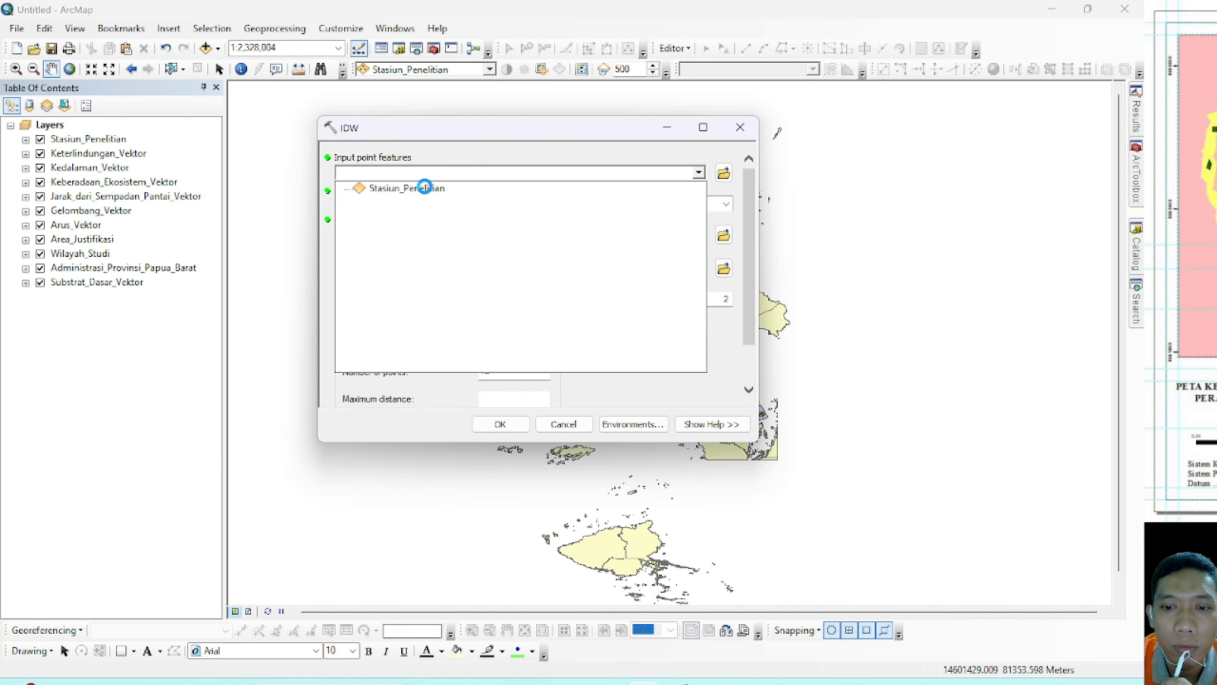
{"action": "left_click", "coordinate": [424, 188]}
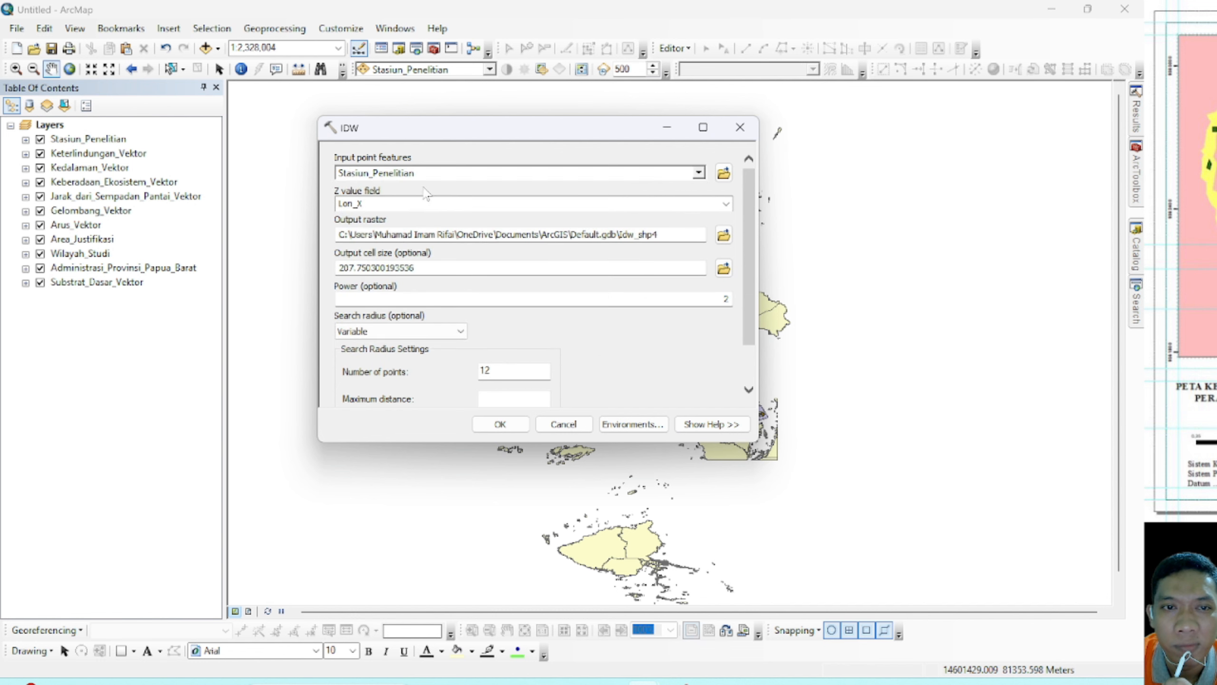
{"action": "left_click", "coordinate": [724, 208]}
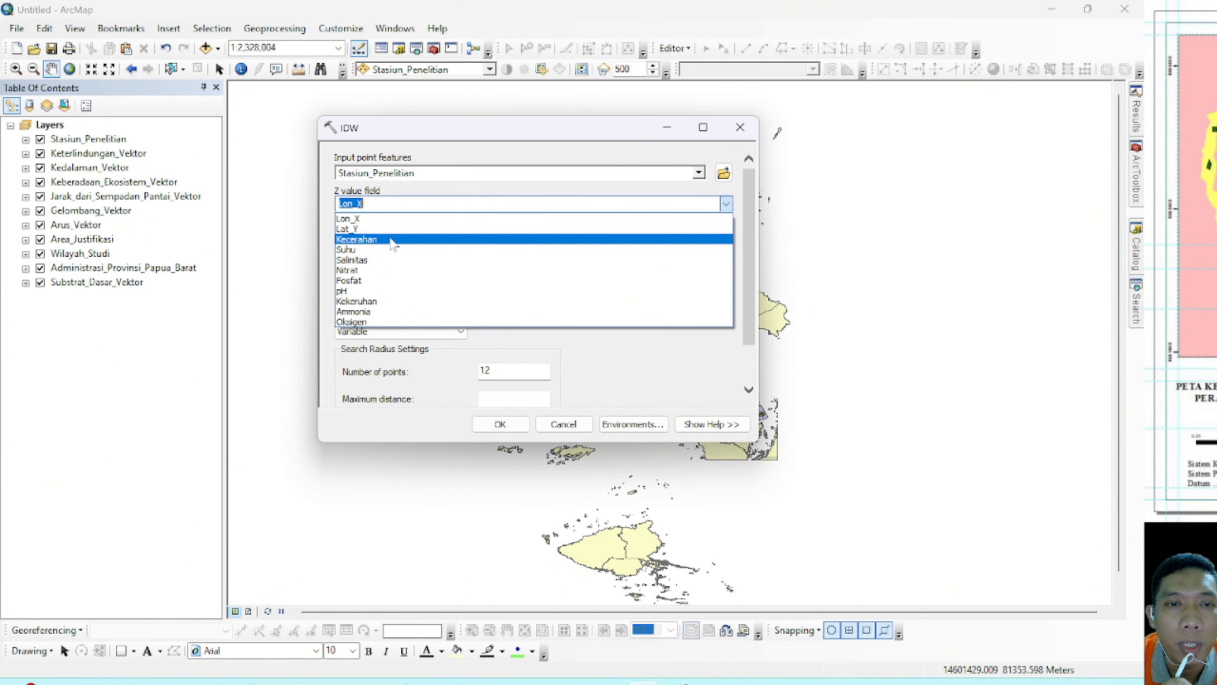
{"action": "left_click", "coordinate": [392, 240]}
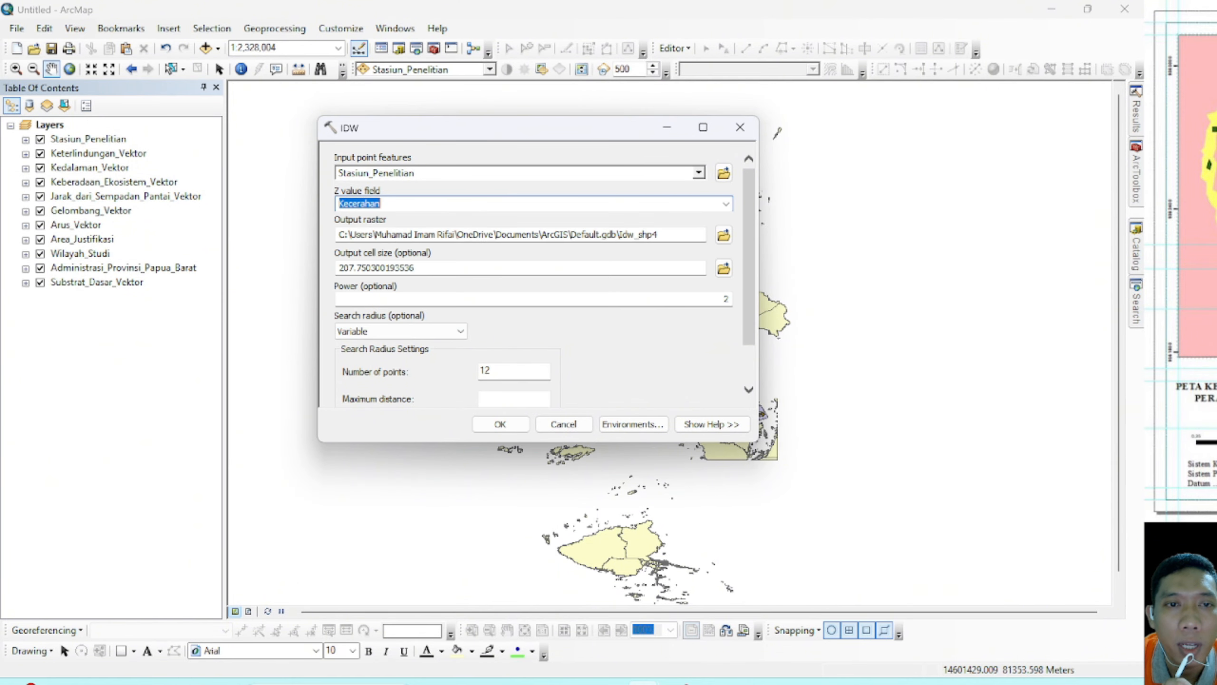
Step: Start choosing the IDW output raster location, going up from Praktikum LULC.gdb to the top level of the catalog
{"action": "left_click", "coordinate": [724, 234]}
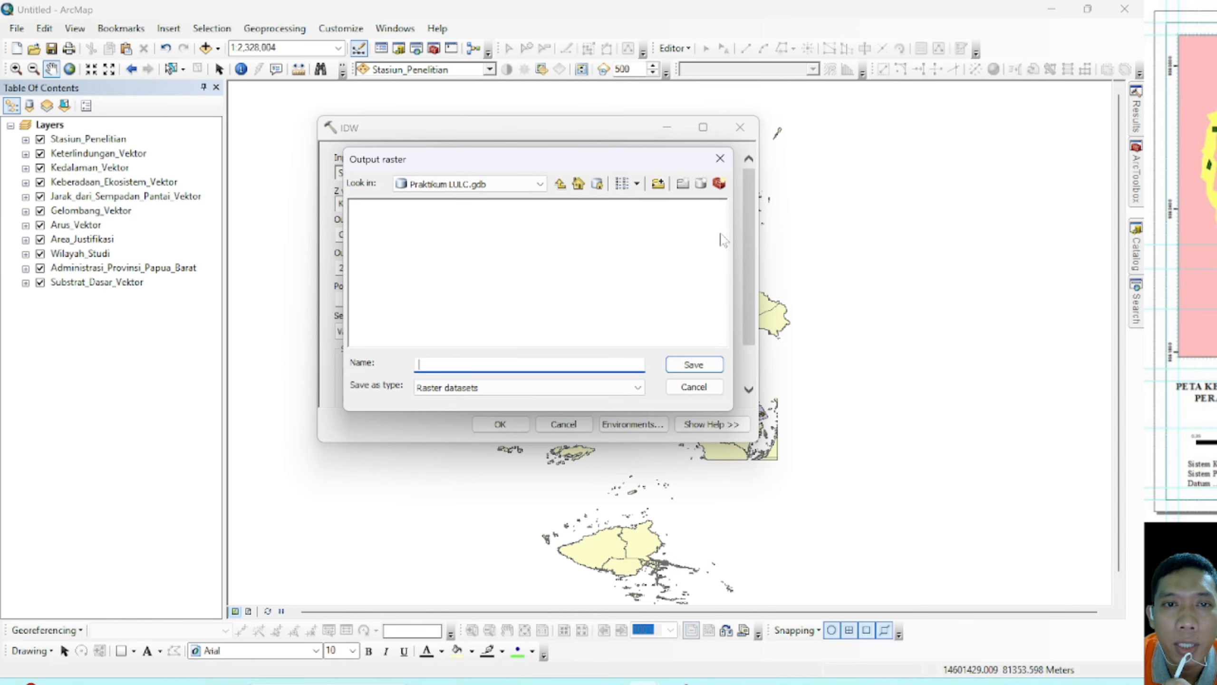
{"action": "left_click", "coordinate": [560, 183]}
{"action": "left_click", "coordinate": [563, 182]}
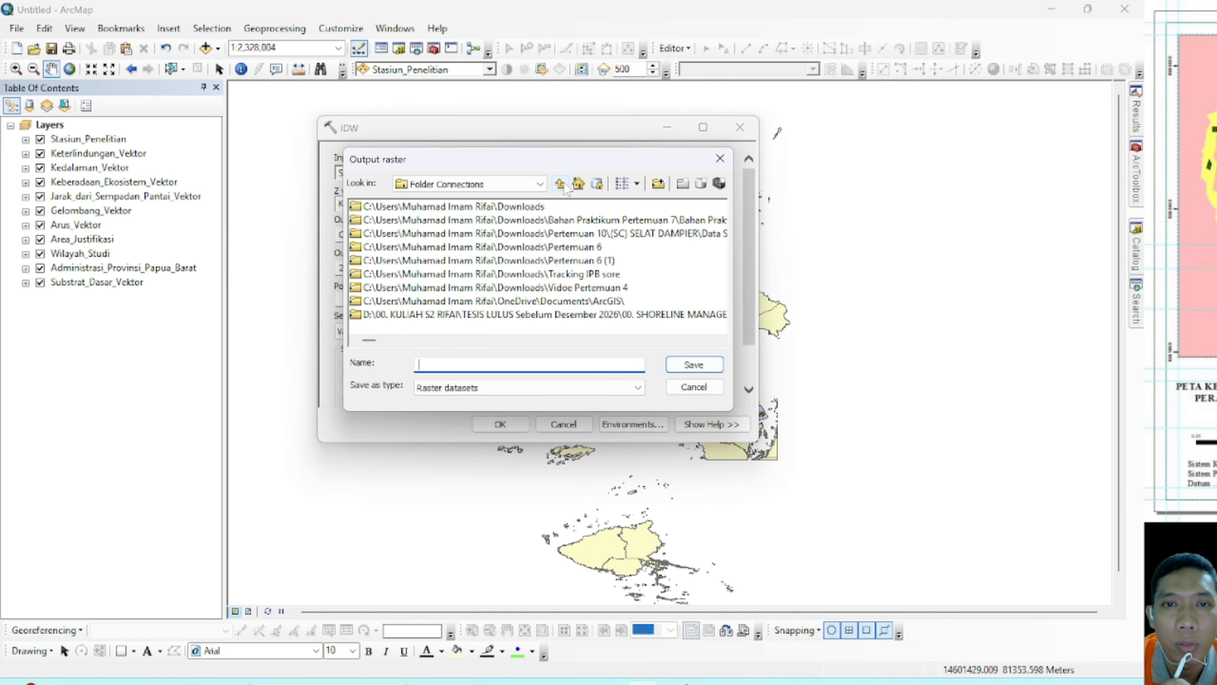
{"action": "left_click", "coordinate": [561, 184]}
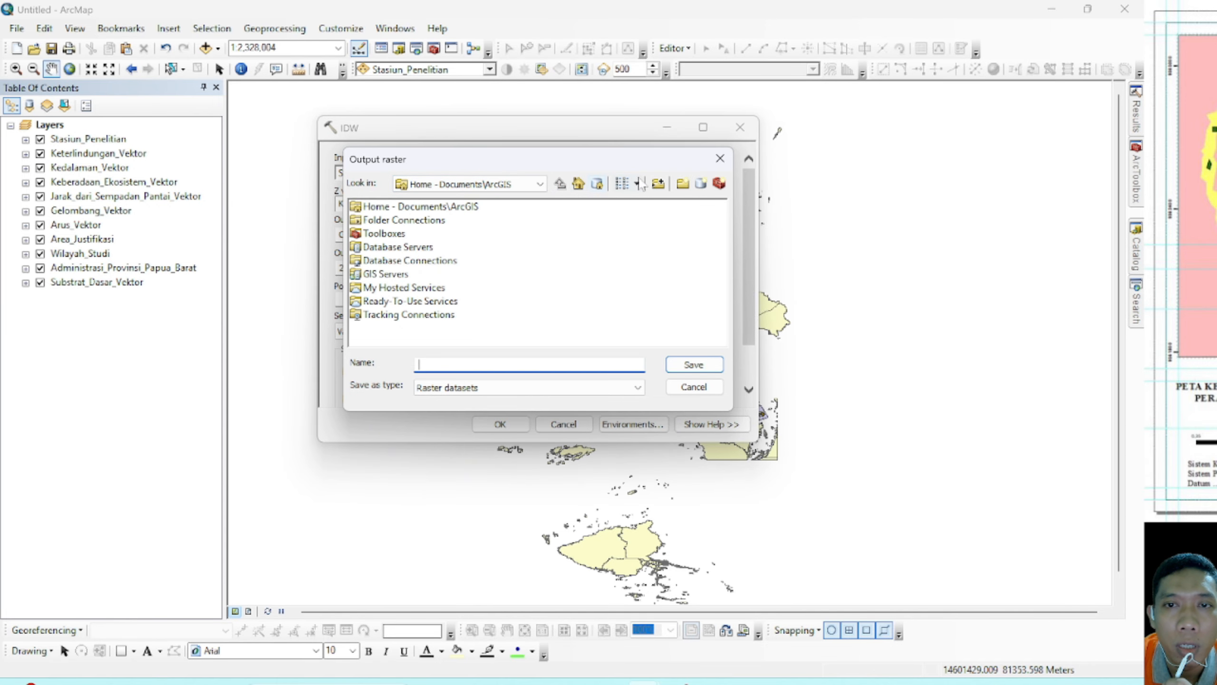
{"action": "left_click", "coordinate": [658, 183]}
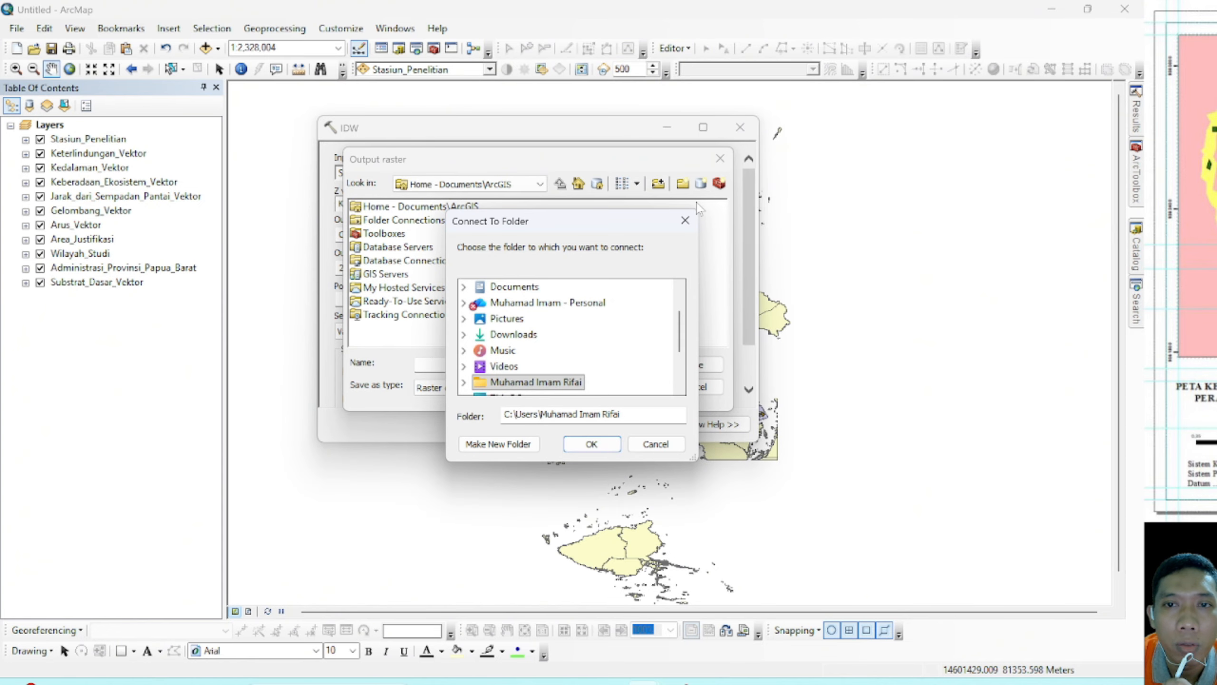
{"action": "left_click", "coordinate": [685, 220]}
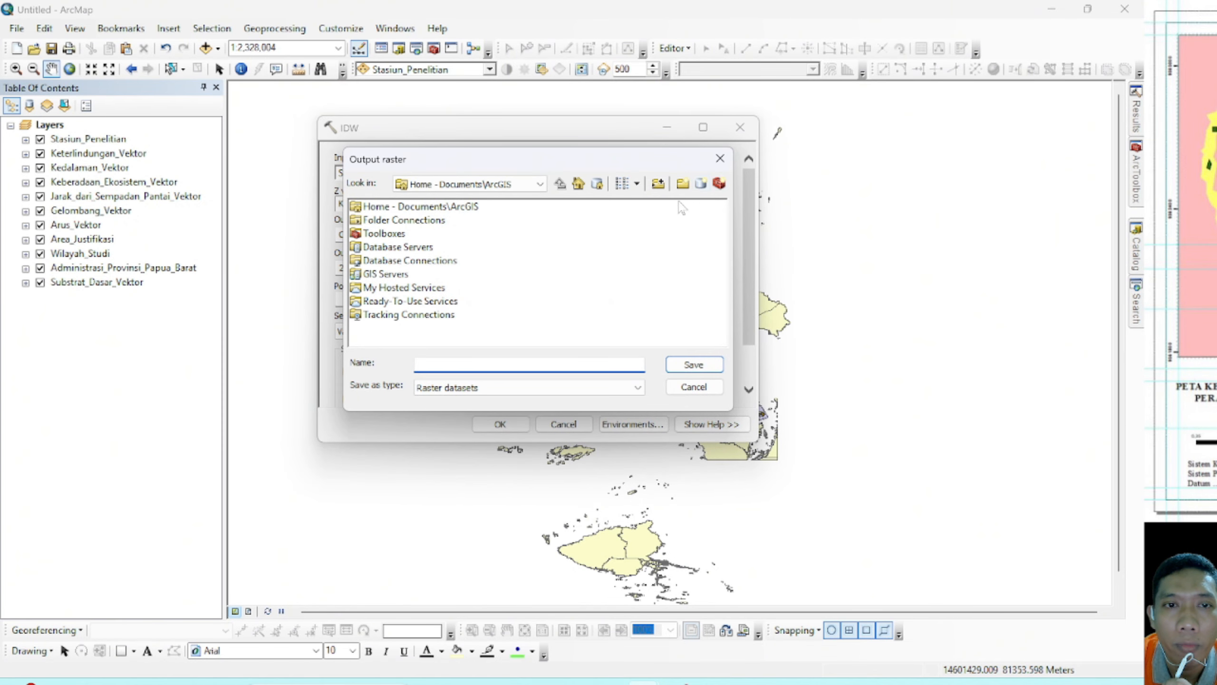
{"action": "left_click", "coordinate": [701, 184]}
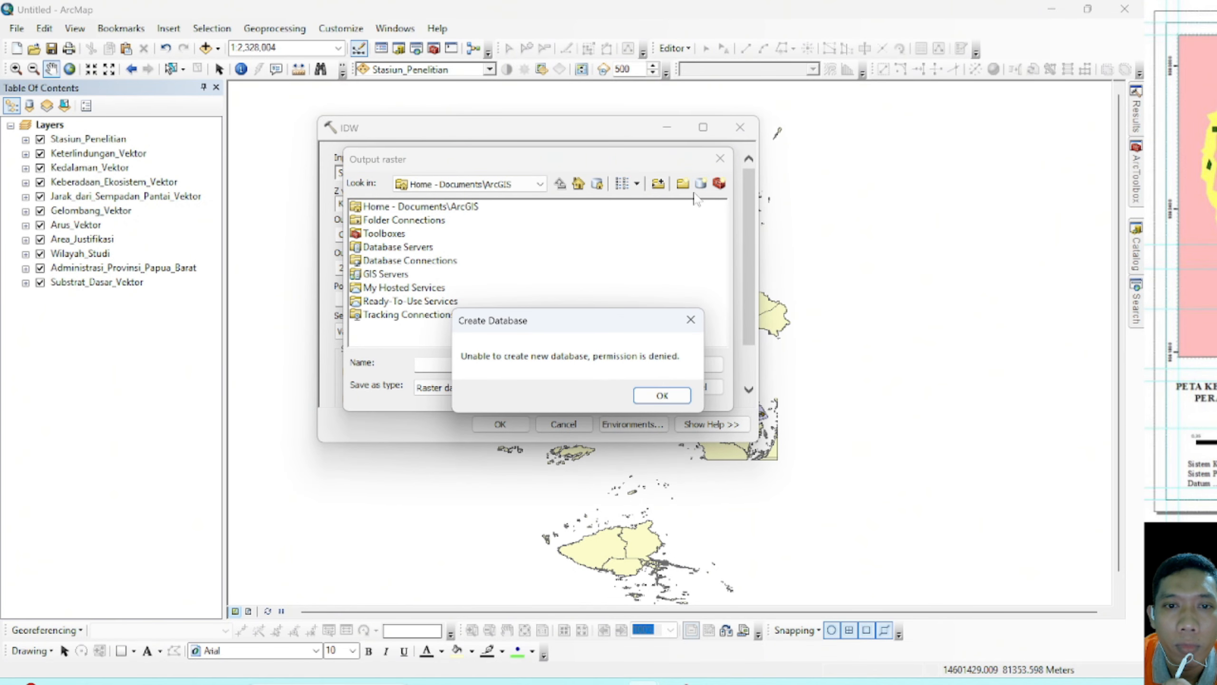
{"action": "left_click", "coordinate": [681, 320]}
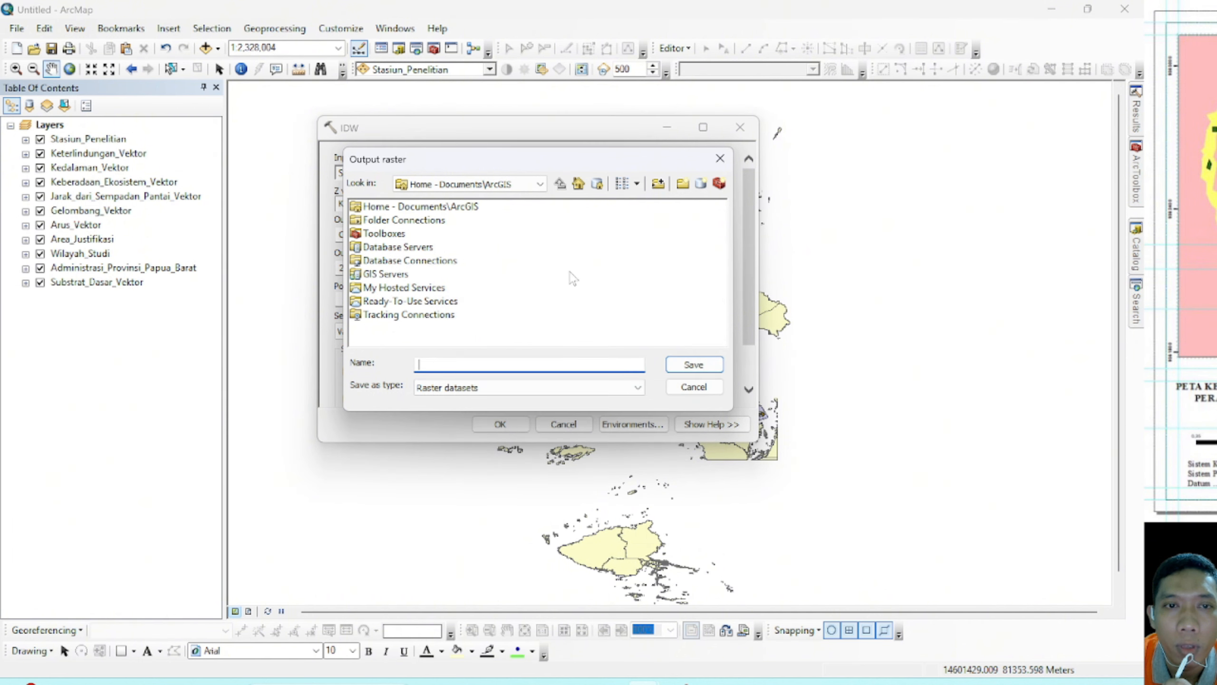
{"action": "left_click", "coordinate": [598, 185]}
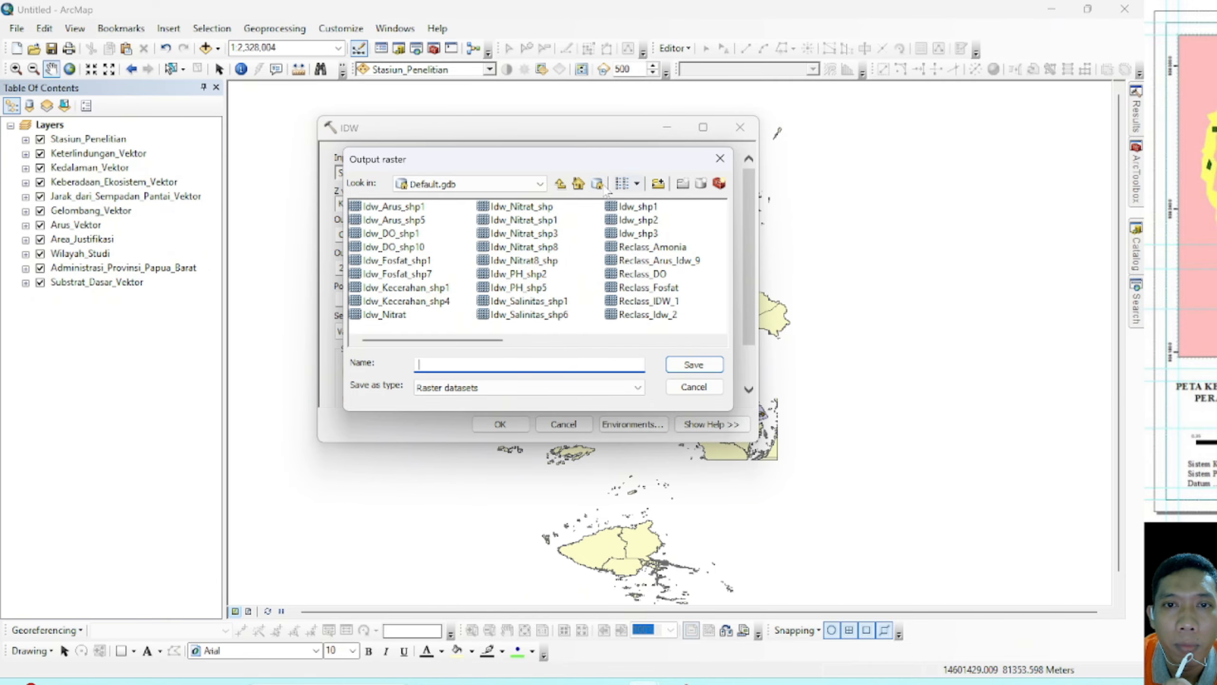
{"action": "left_click", "coordinate": [561, 185]}
{"action": "left_click", "coordinate": [561, 185]}
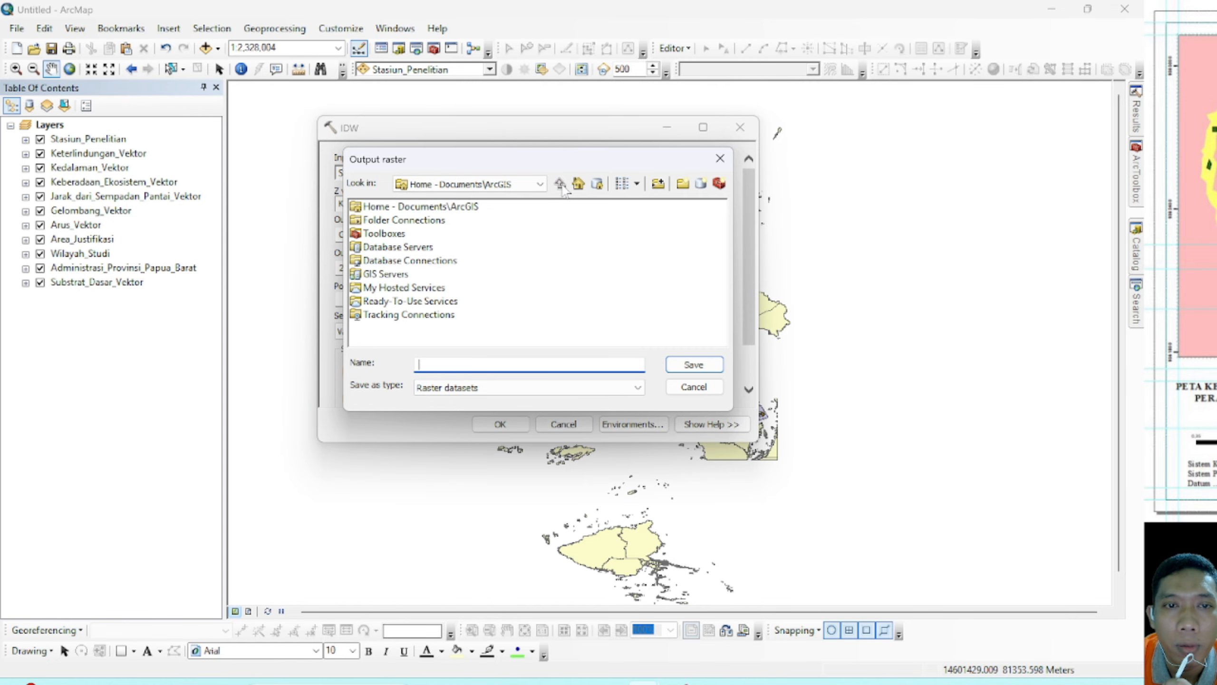
Step: Set the output raster location to the Pertemuan 10 folder inside the connected Downloads folder
{"action": "left_click", "coordinate": [540, 184]}
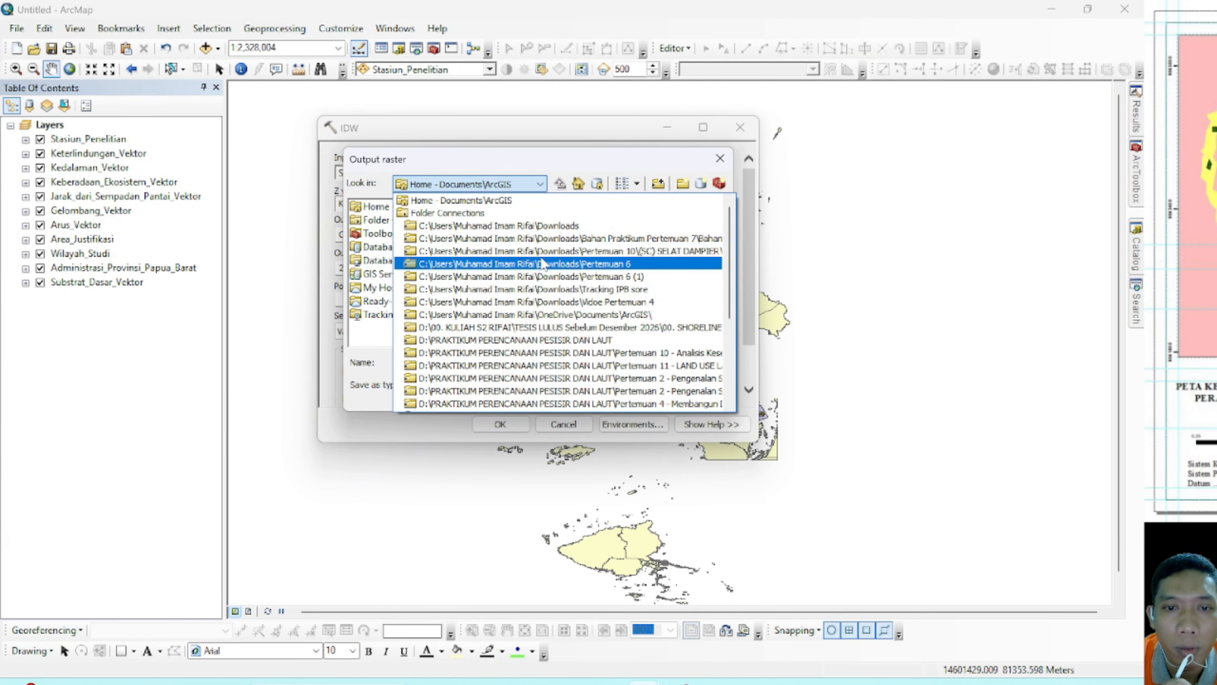
{"action": "scroll", "coordinate": [543, 263], "scroll_direction": "down", "scroll_amount": 5}
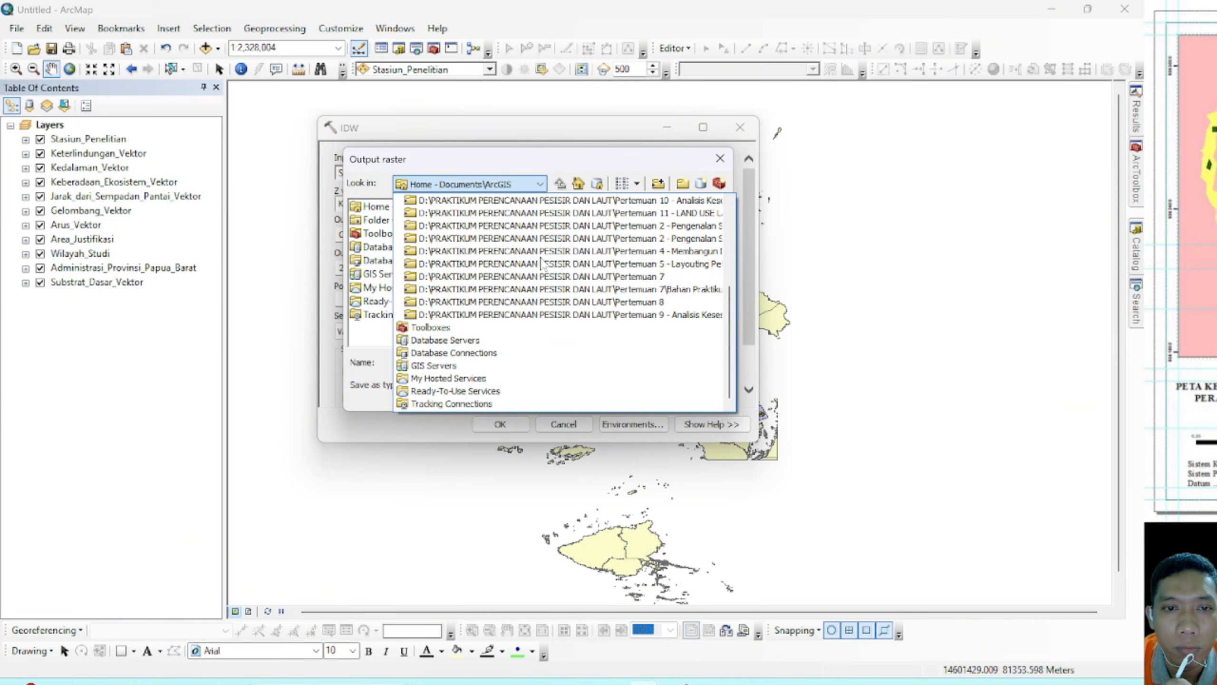
{"action": "scroll", "coordinate": [508, 372], "scroll_direction": "up", "scroll_amount": 4}
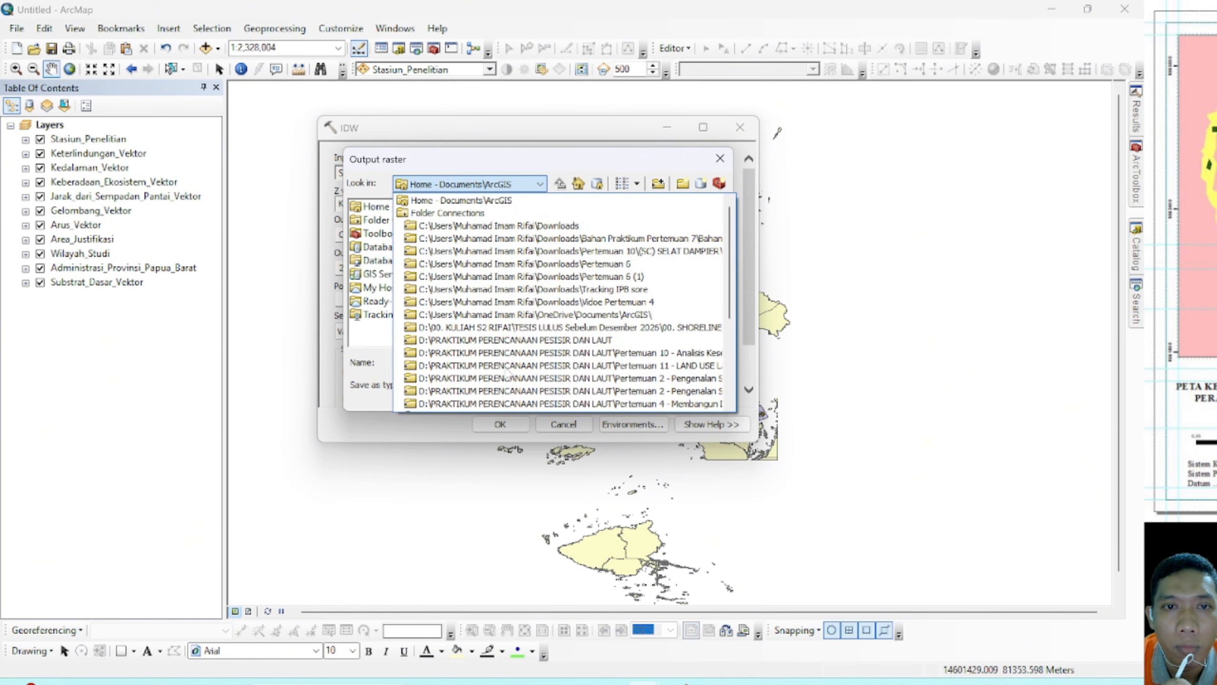
{"action": "left_click", "coordinate": [587, 227]}
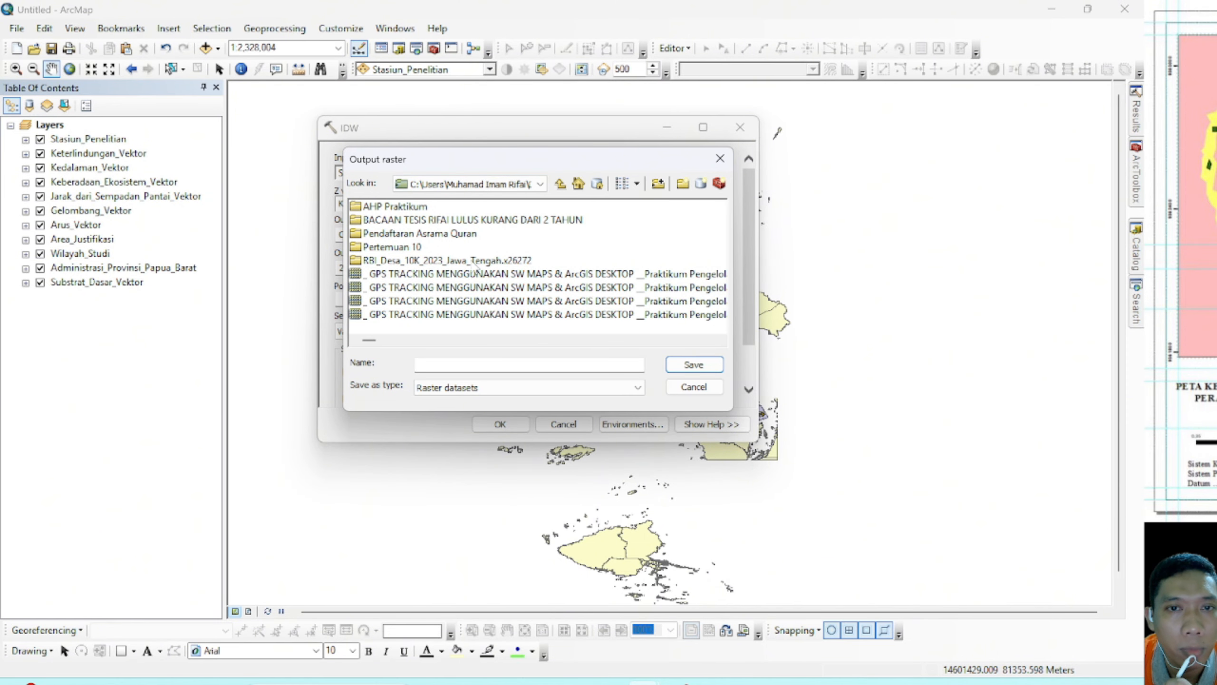
{"action": "scroll", "coordinate": [378, 273], "scroll_direction": "down", "scroll_amount": 5}
{"action": "scroll", "coordinate": [379, 274], "scroll_direction": "up", "scroll_amount": 5}
{"action": "double_click", "coordinate": [392, 247]}
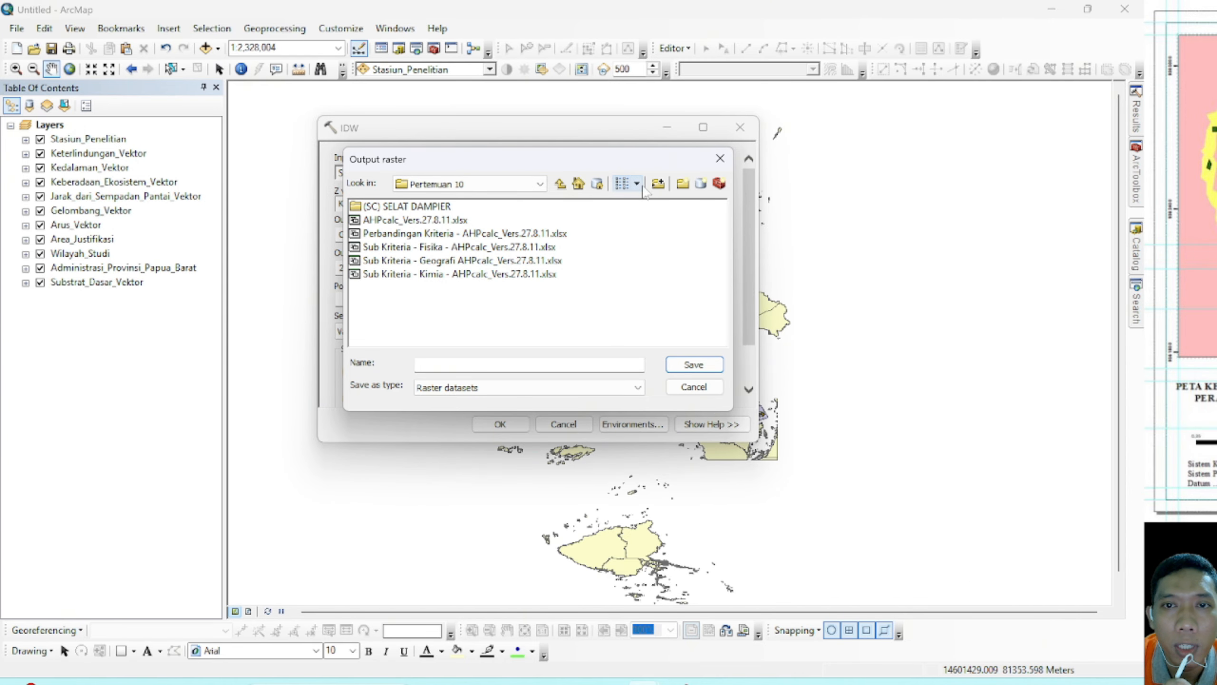
Step: Create a file geodatabase named Praktikum Pertemuan 10 (Video) in the Pertemuan 10 folder
{"action": "left_click", "coordinate": [701, 184]}
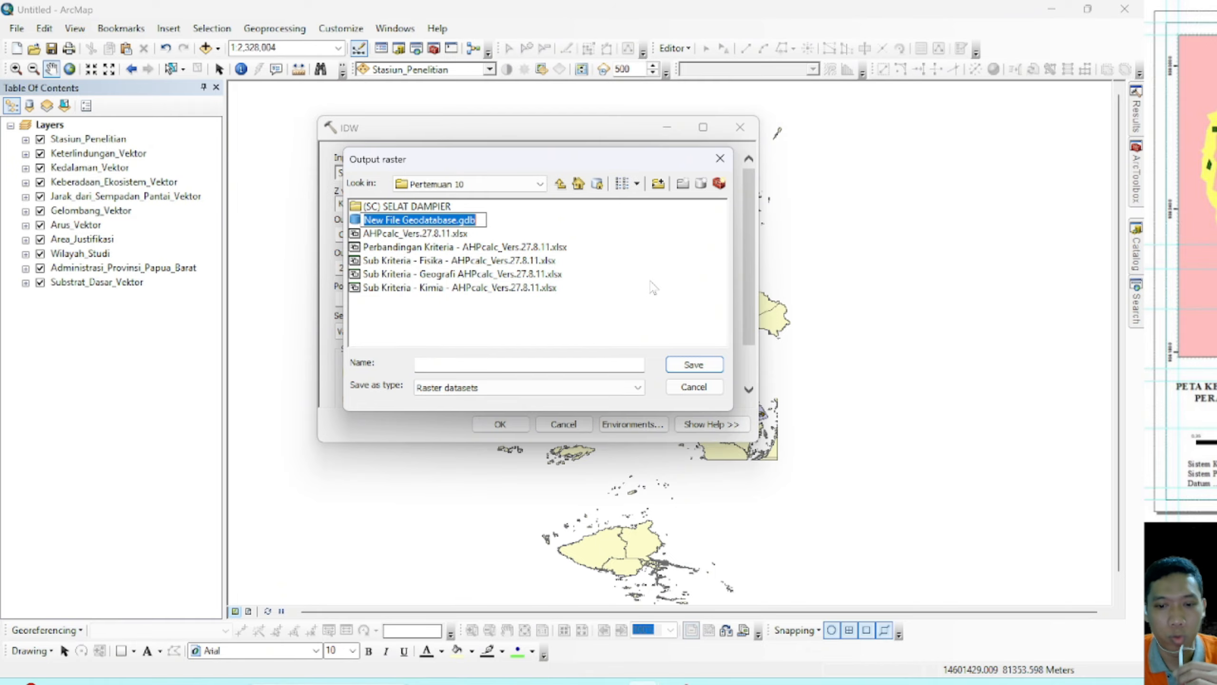
{"action": "type", "text": "P"}
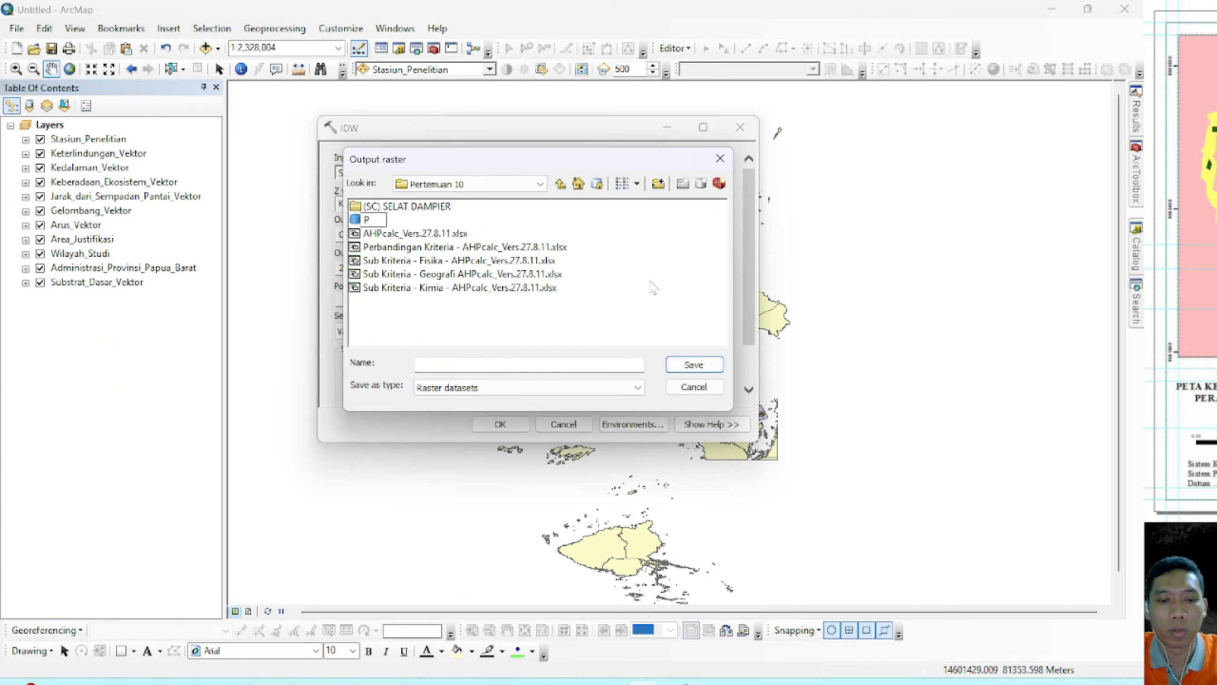
{"action": "type", "text": "raktiku"}
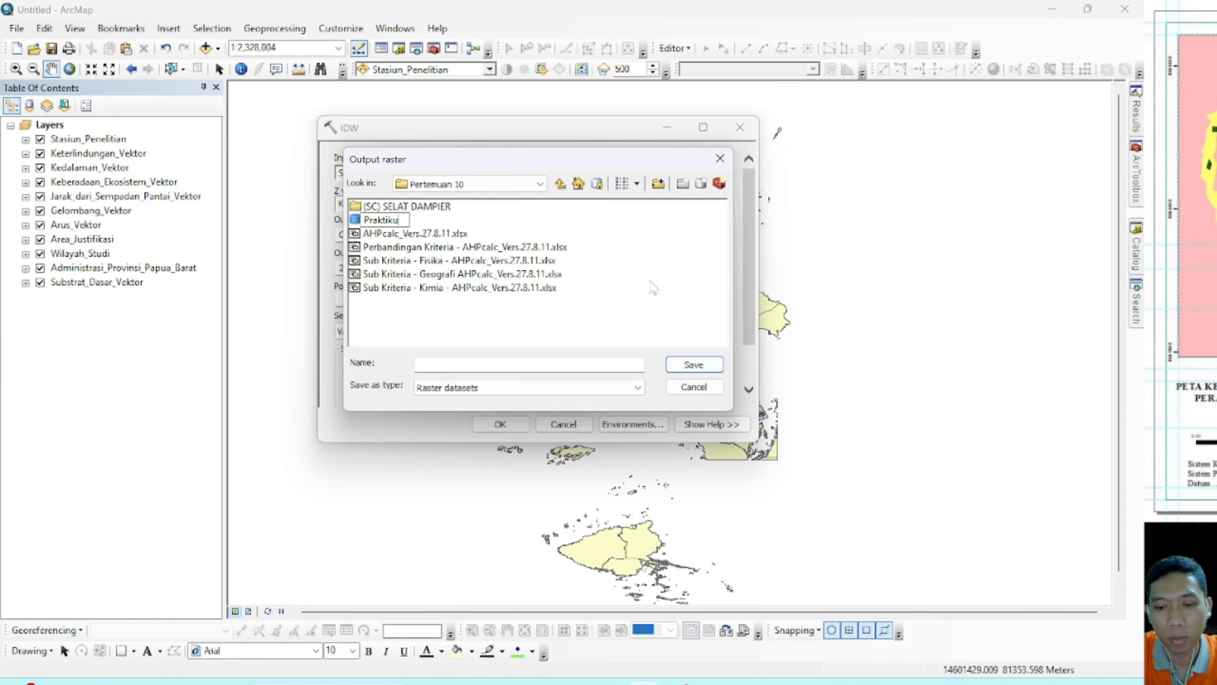
{"action": "type", "text": "m Pertemu"}
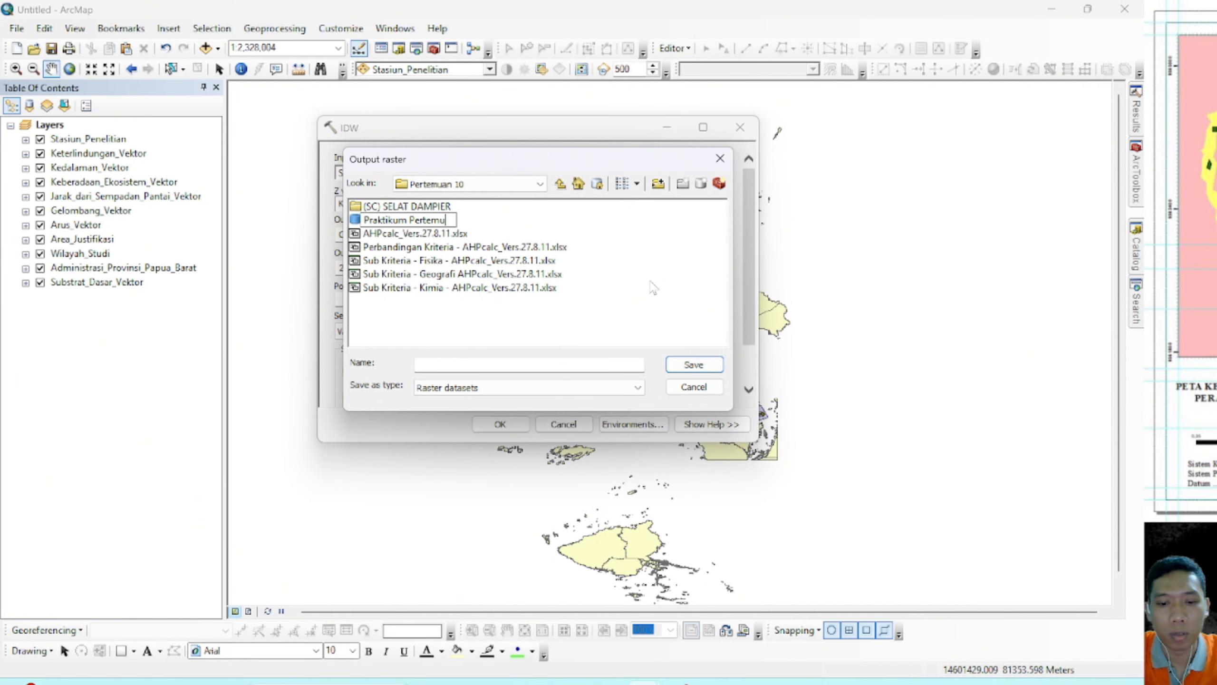
{"action": "type", "text": "an 10"}
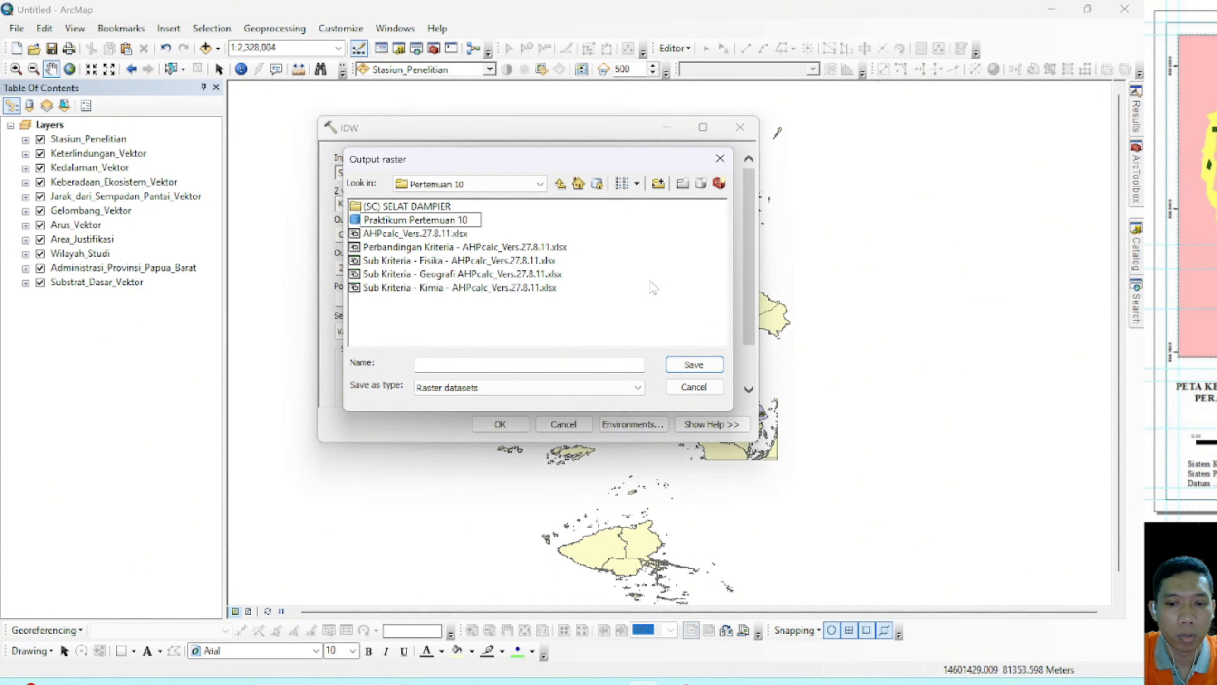
{"action": "type", "text": " (Vide"}
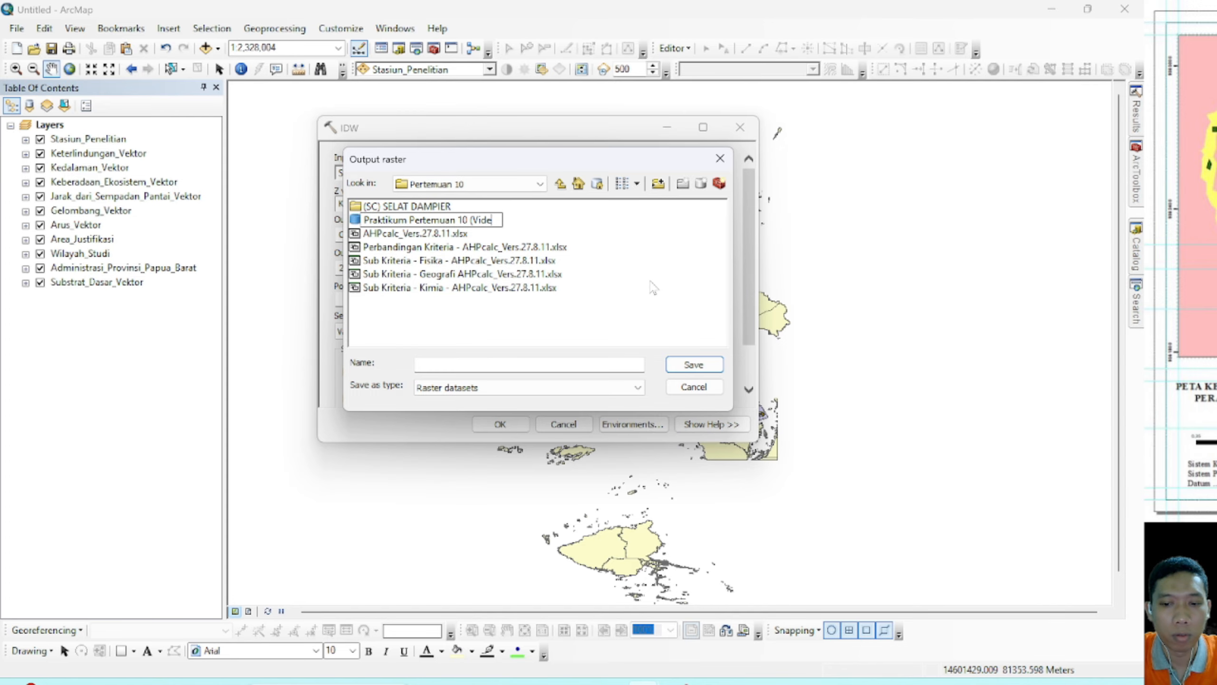
{"action": "type", "text": "o)"}
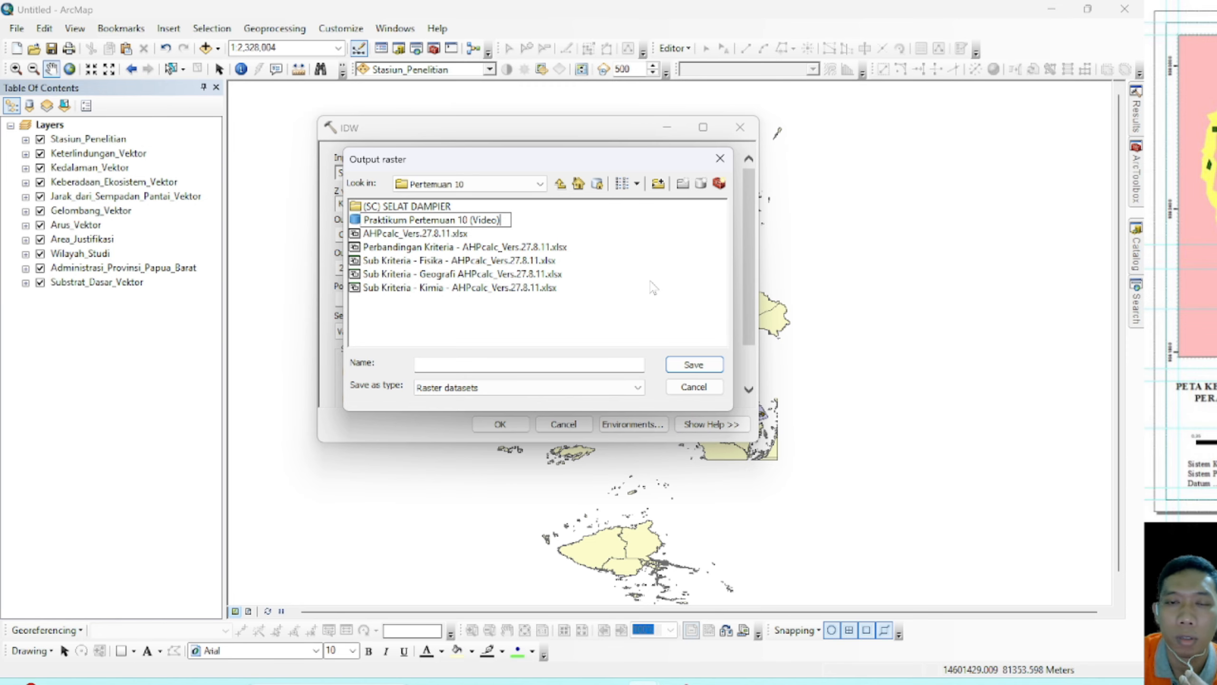
{"action": "key", "text": "Return"}
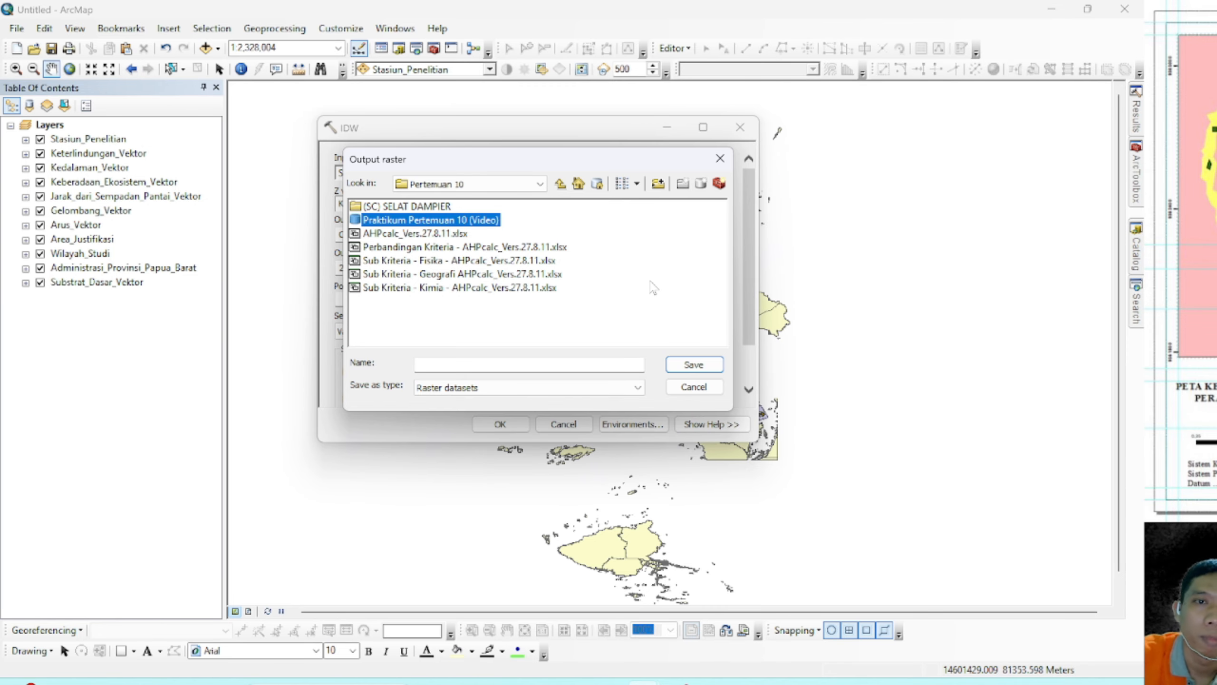
Step: Set the IDW output raster to IDW_Kecerahan inside the Praktikum Pertemuan 10 (Video) geodatabase
{"action": "double_click", "coordinate": [472, 225]}
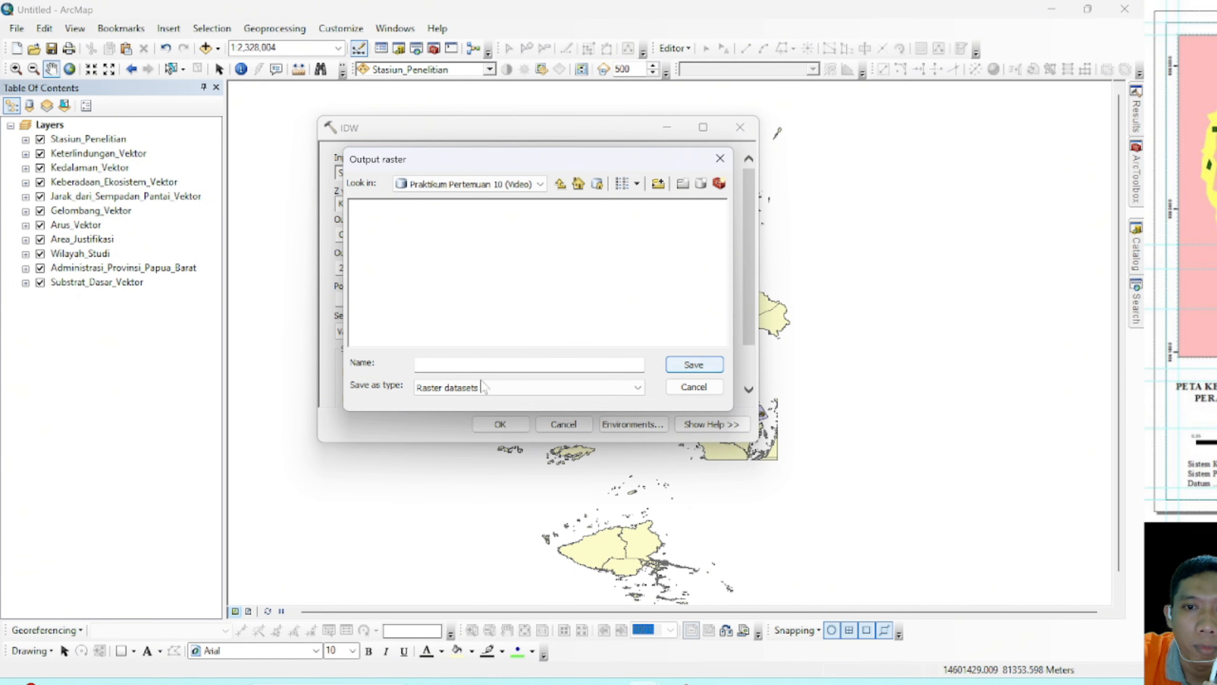
{"action": "left_click", "coordinate": [484, 366]}
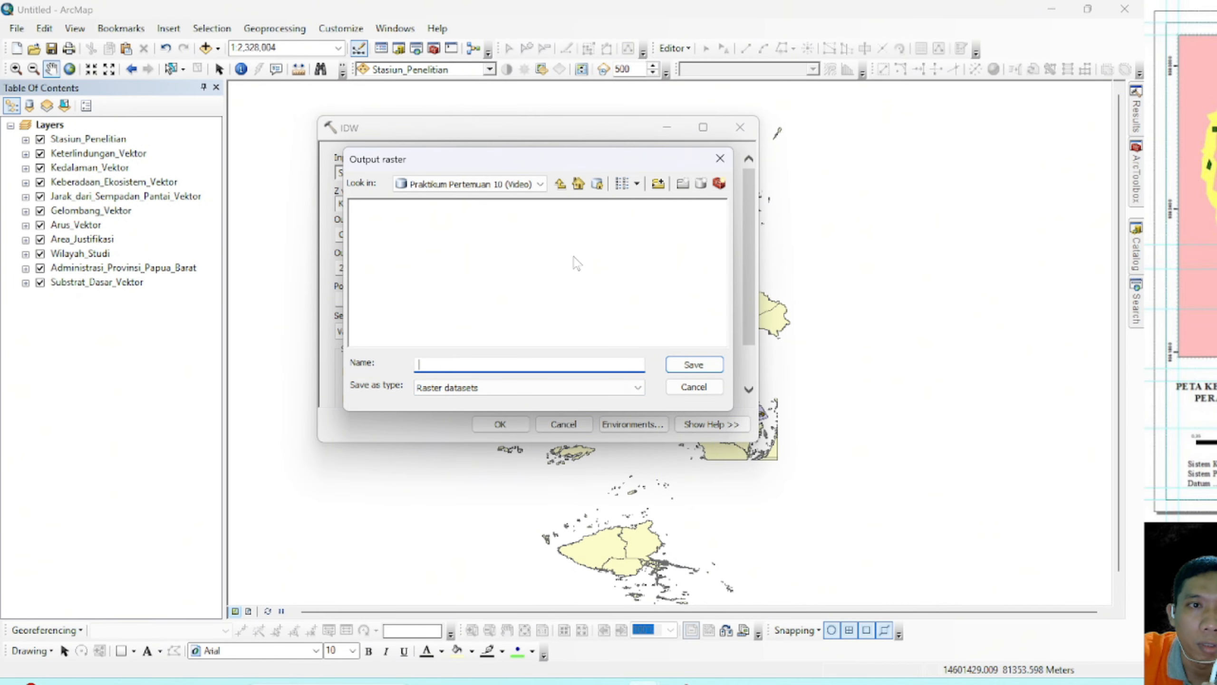
{"action": "left_click_drag", "start_coordinate": [570, 160], "coordinate": [680, 154]}
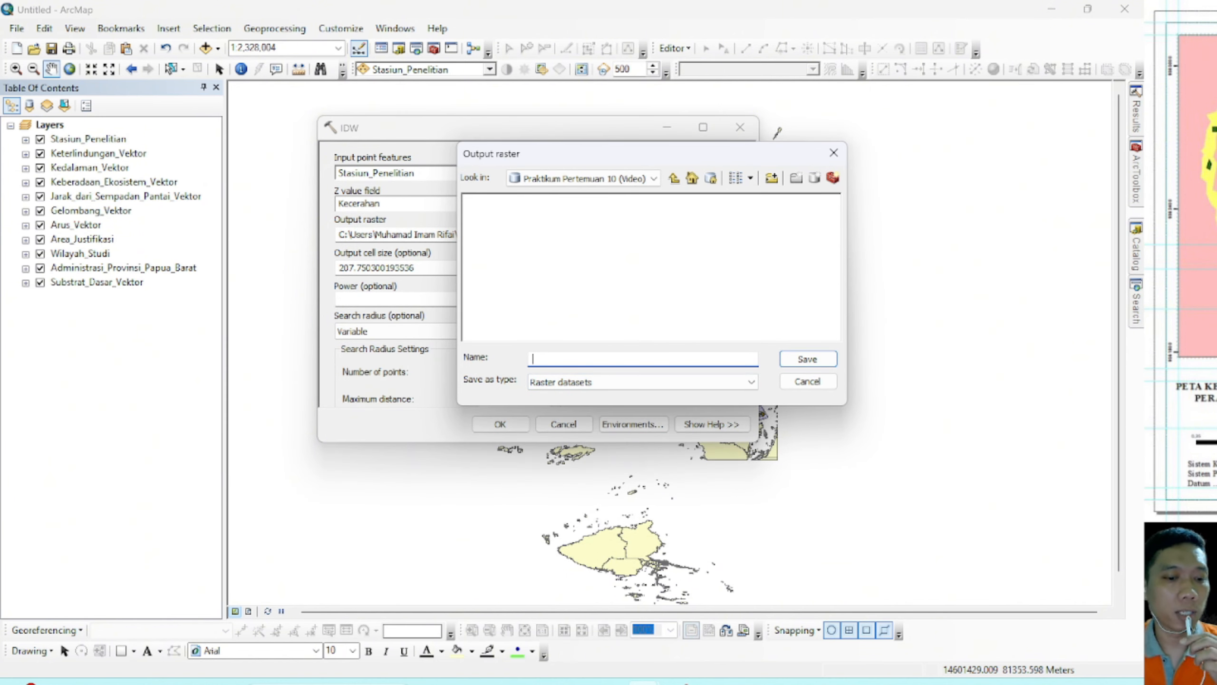
{"action": "type", "text": "IDW"}
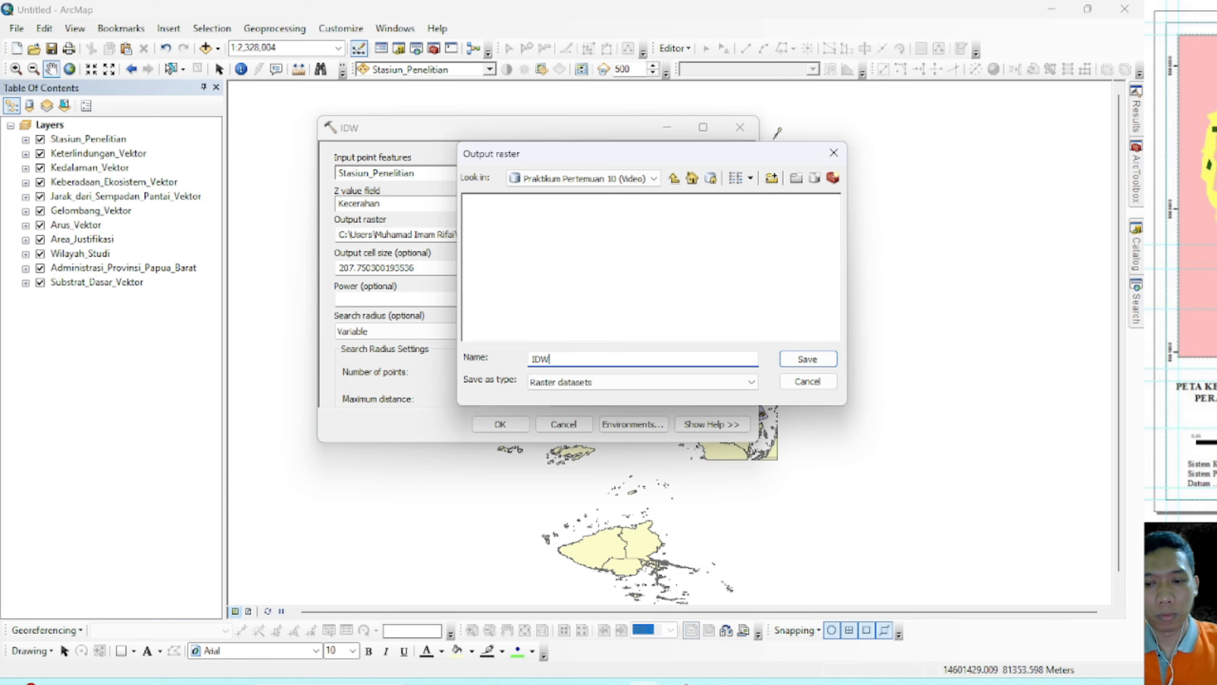
{"action": "type", "text": "_Kec"}
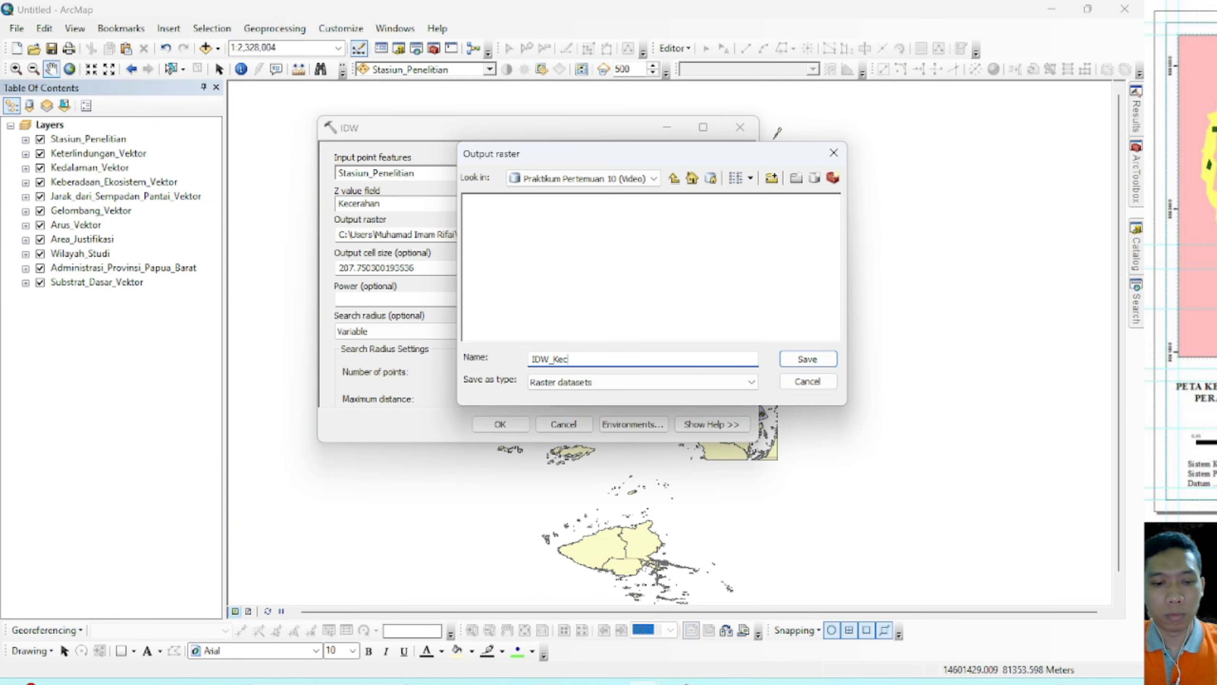
{"action": "type", "text": "erahan"}
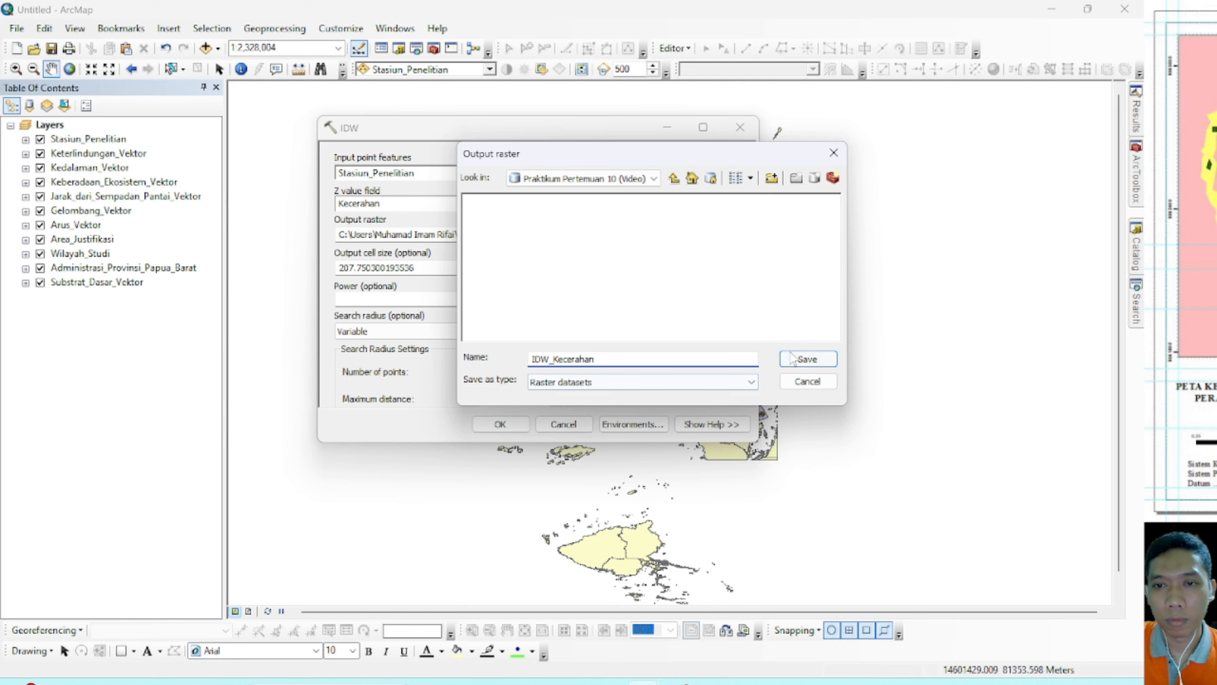
{"action": "left_click", "coordinate": [807, 359]}
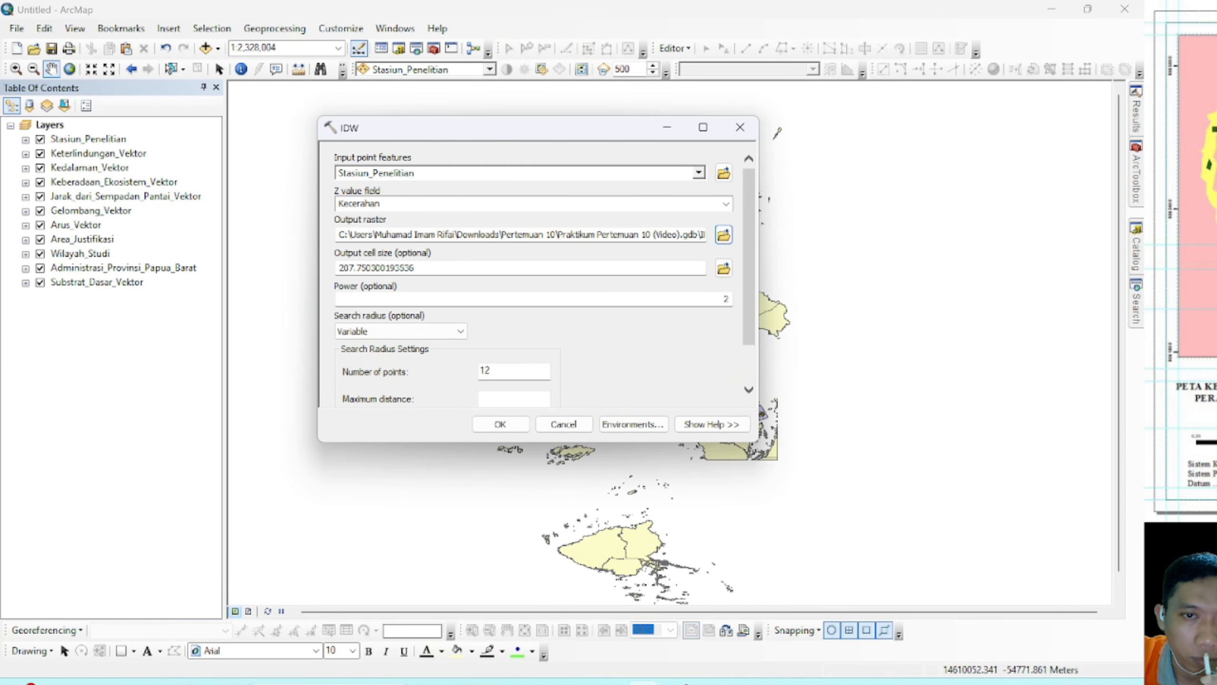
Step: Set the IDW output cell size to 50
{"action": "left_click", "coordinate": [416, 268]}
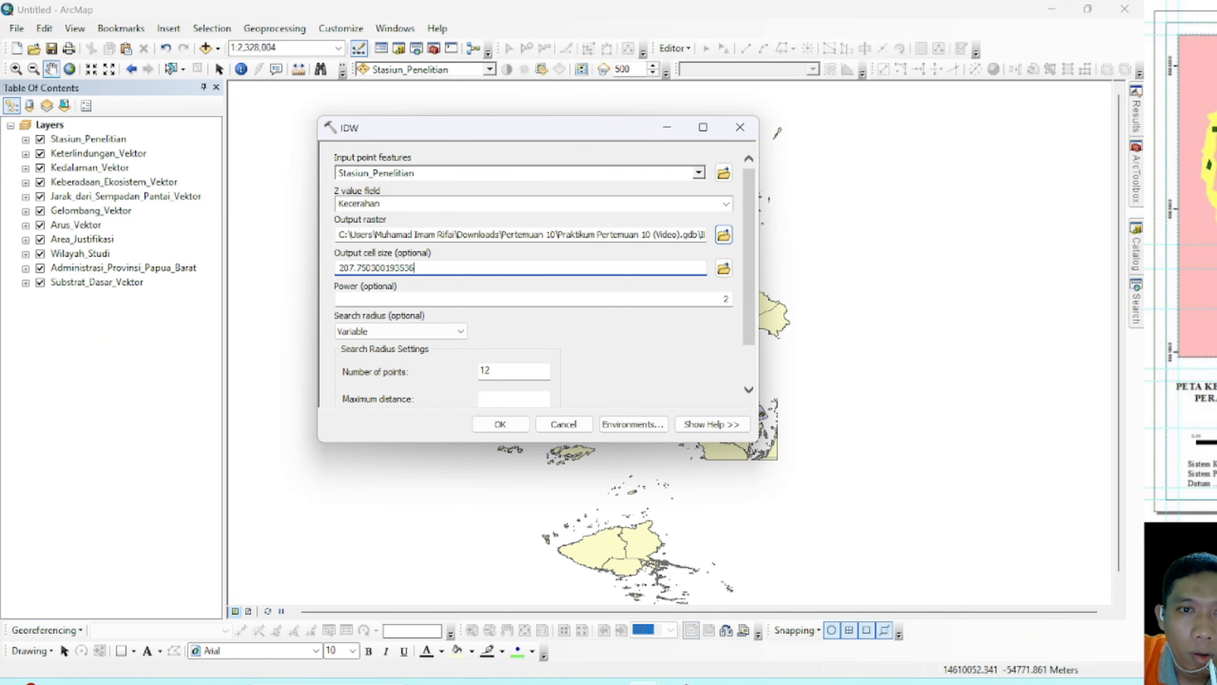
{"action": "left_click_drag", "start_coordinate": [415, 268], "coordinate": [339, 267]}
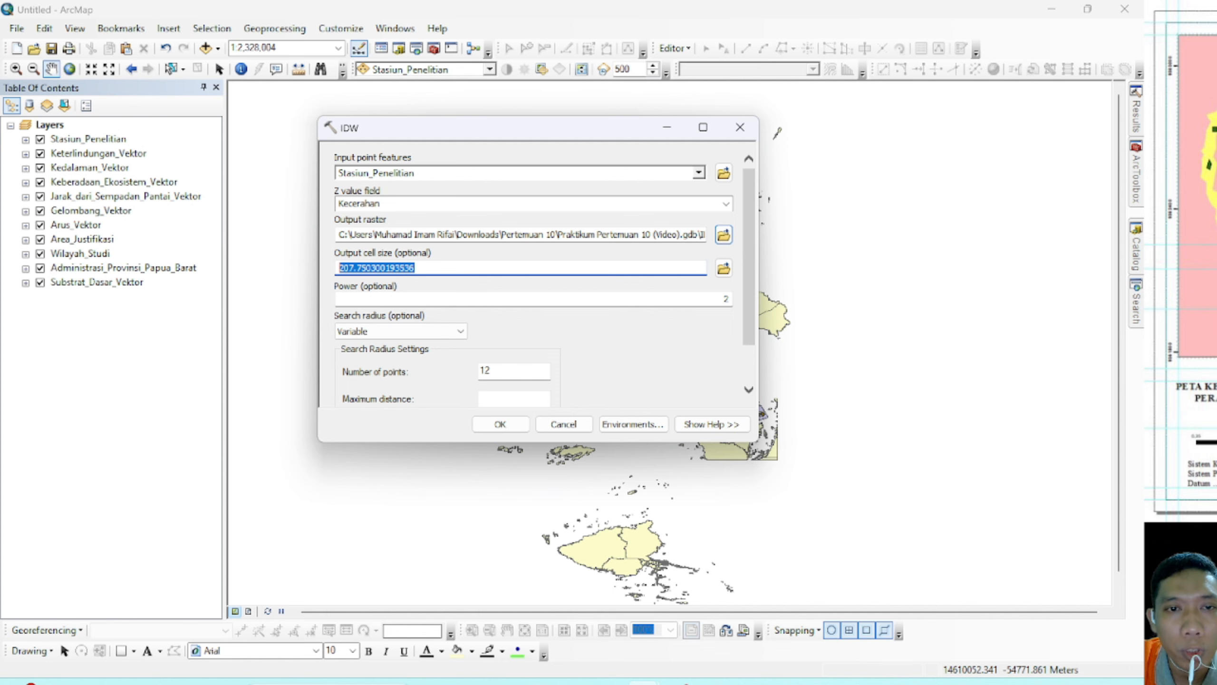
{"action": "type", "text": "50"}
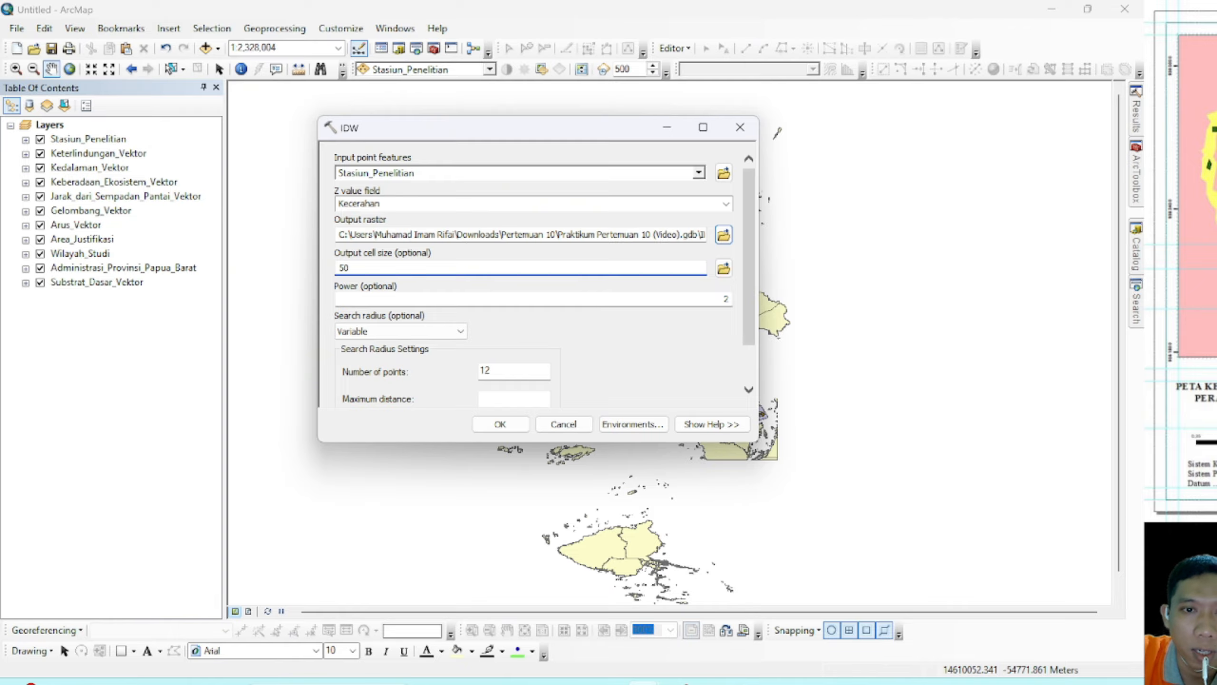
{"action": "left_click", "coordinate": [645, 338]}
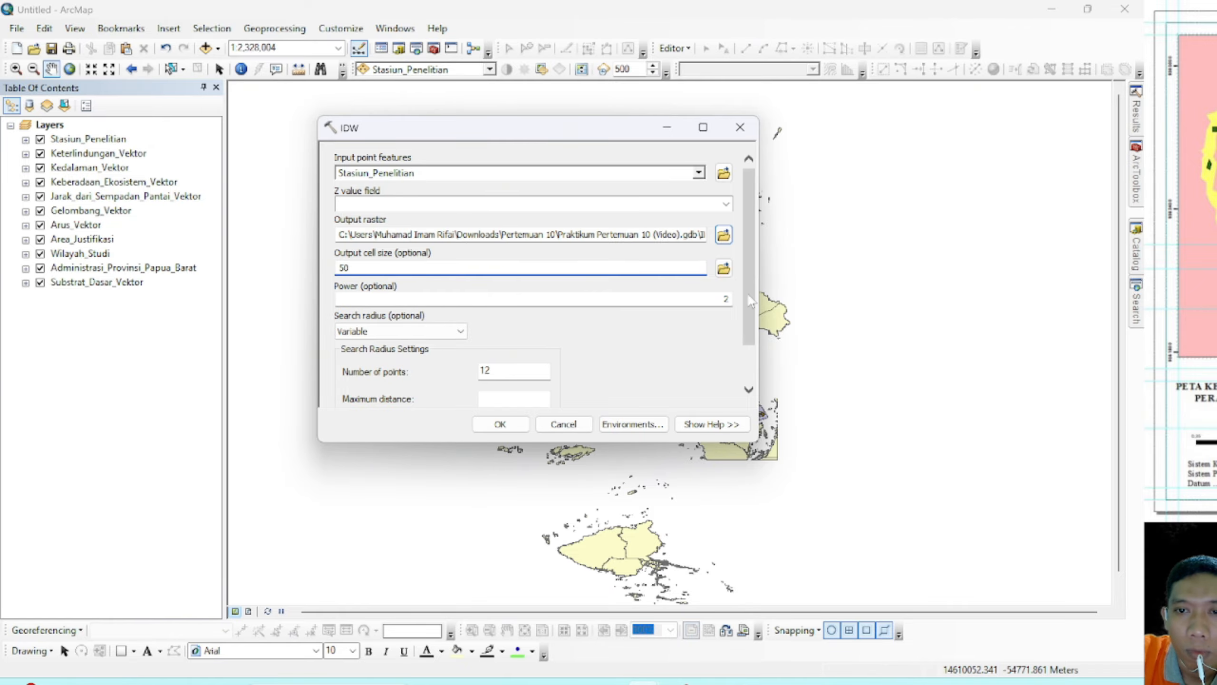
{"action": "scroll", "coordinate": [751, 301], "scroll_direction": "down", "scroll_amount": 2}
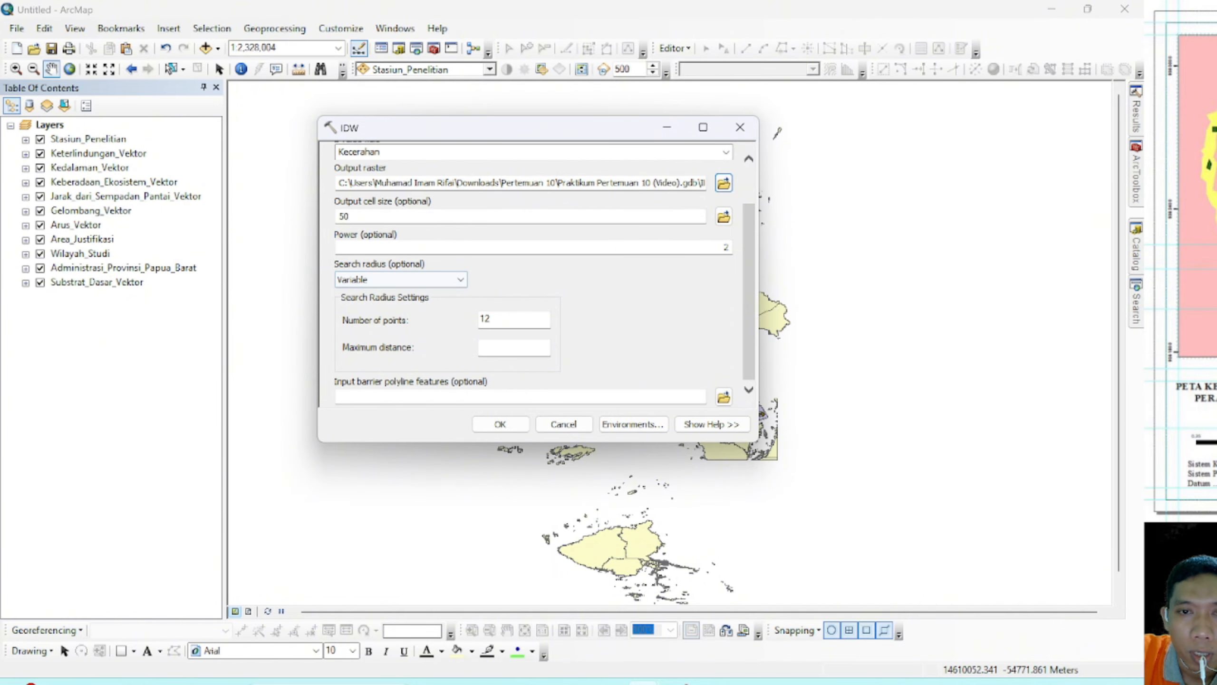
{"action": "scroll", "coordinate": [599, 316], "scroll_direction": "up", "scroll_amount": 2}
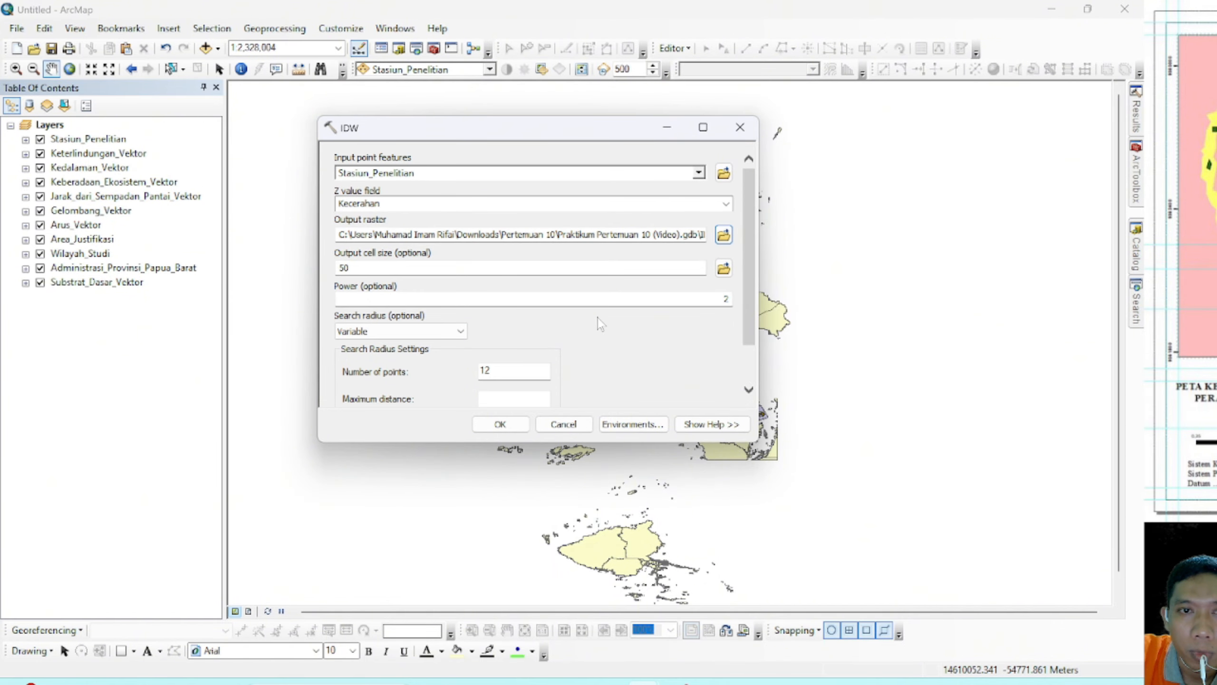
{"action": "scroll", "coordinate": [614, 314], "scroll_direction": "down", "scroll_amount": 2}
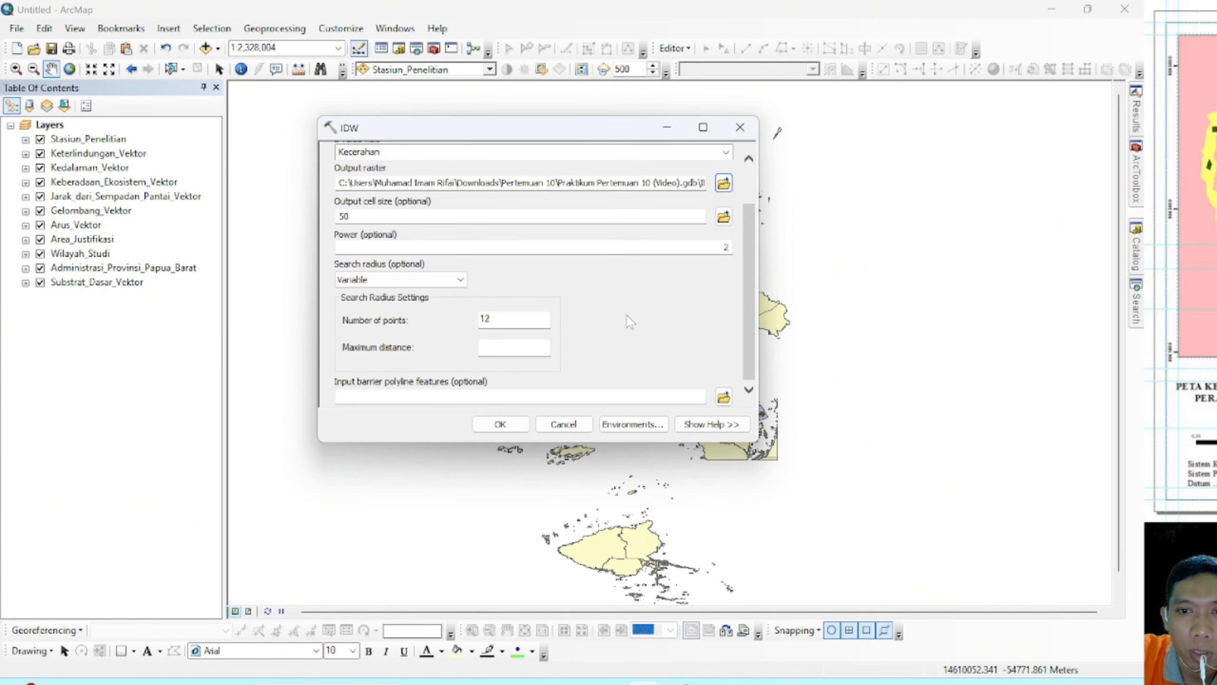
Step: Set the processing extent in the IDW environment settings to the same as layer Wilayah_Studi
{"action": "left_click", "coordinate": [644, 424]}
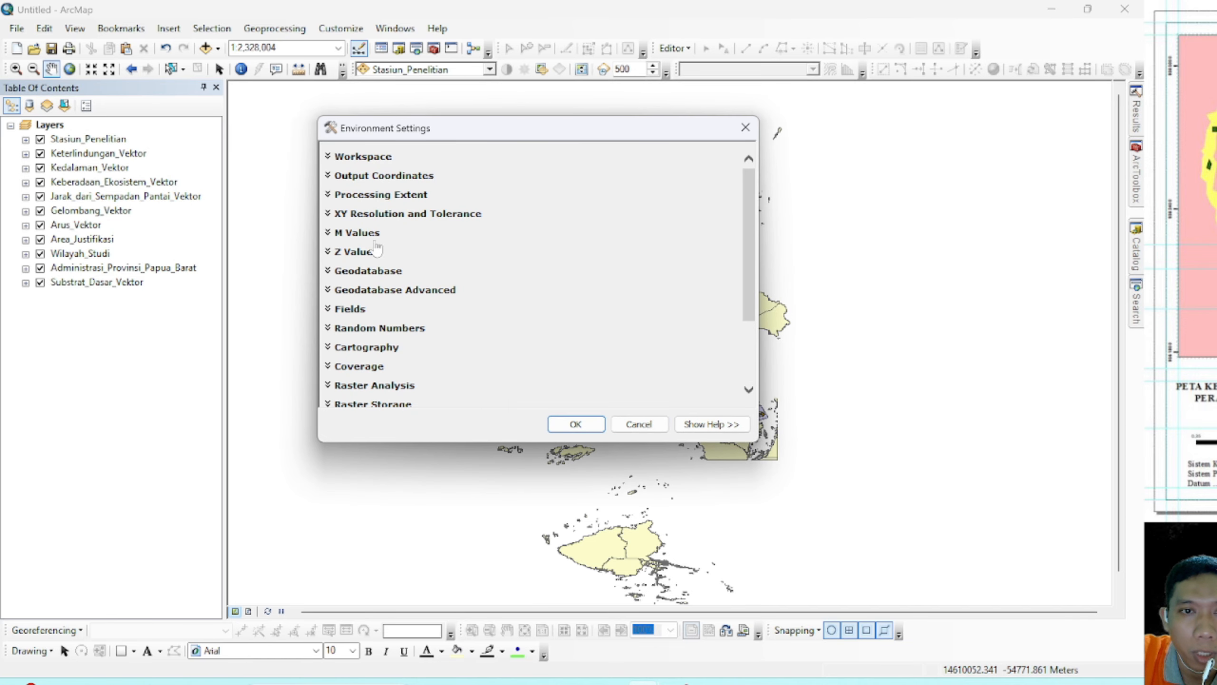
{"action": "left_click", "coordinate": [333, 196]}
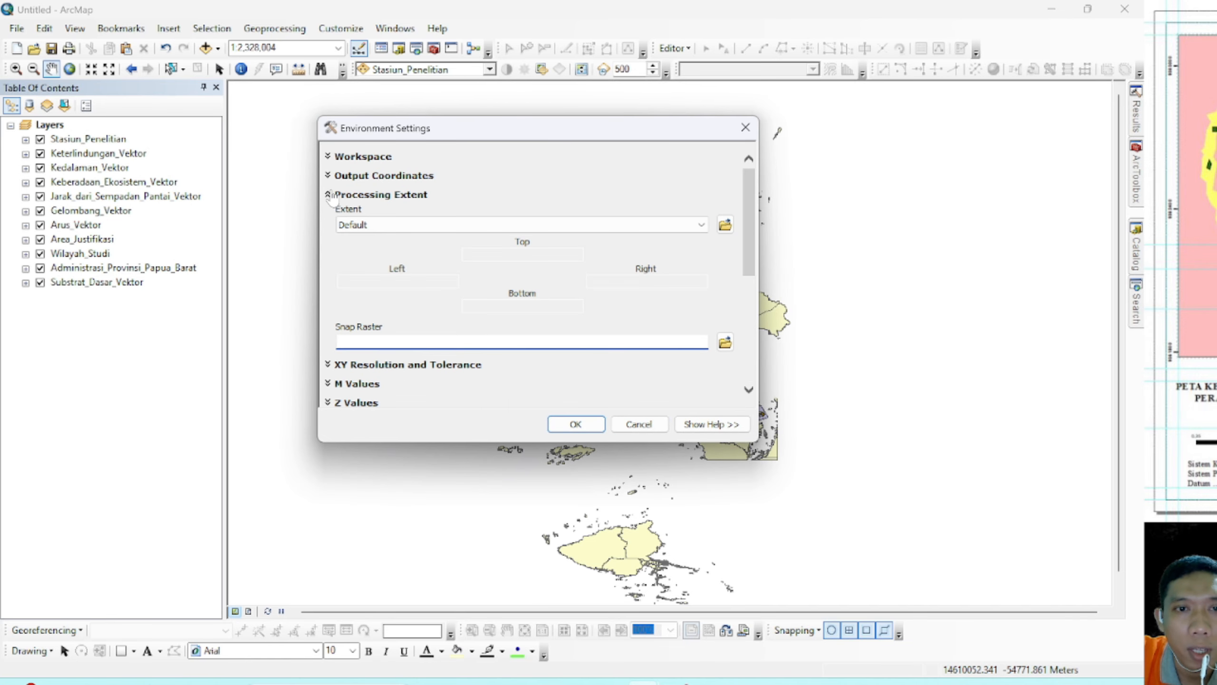
{"action": "scroll", "coordinate": [748, 204], "scroll_direction": "down", "scroll_amount": 2}
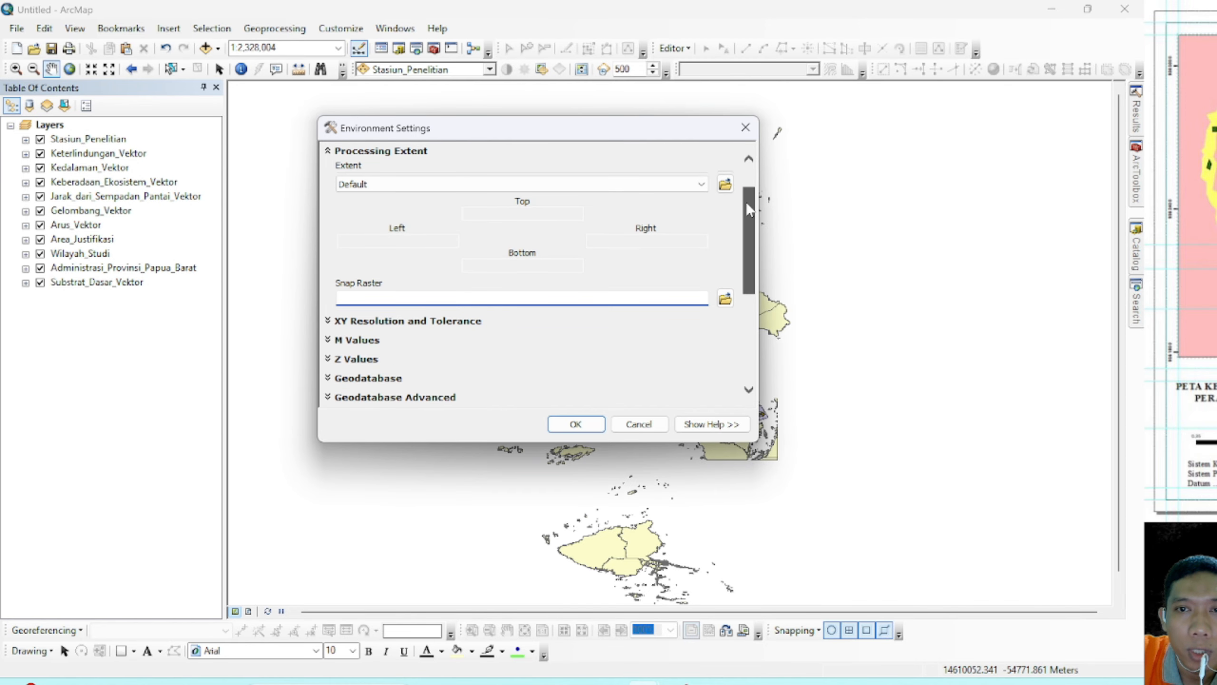
{"action": "left_click_drag", "start_coordinate": [749, 209], "coordinate": [749, 204]}
{"action": "left_click", "coordinate": [702, 197]}
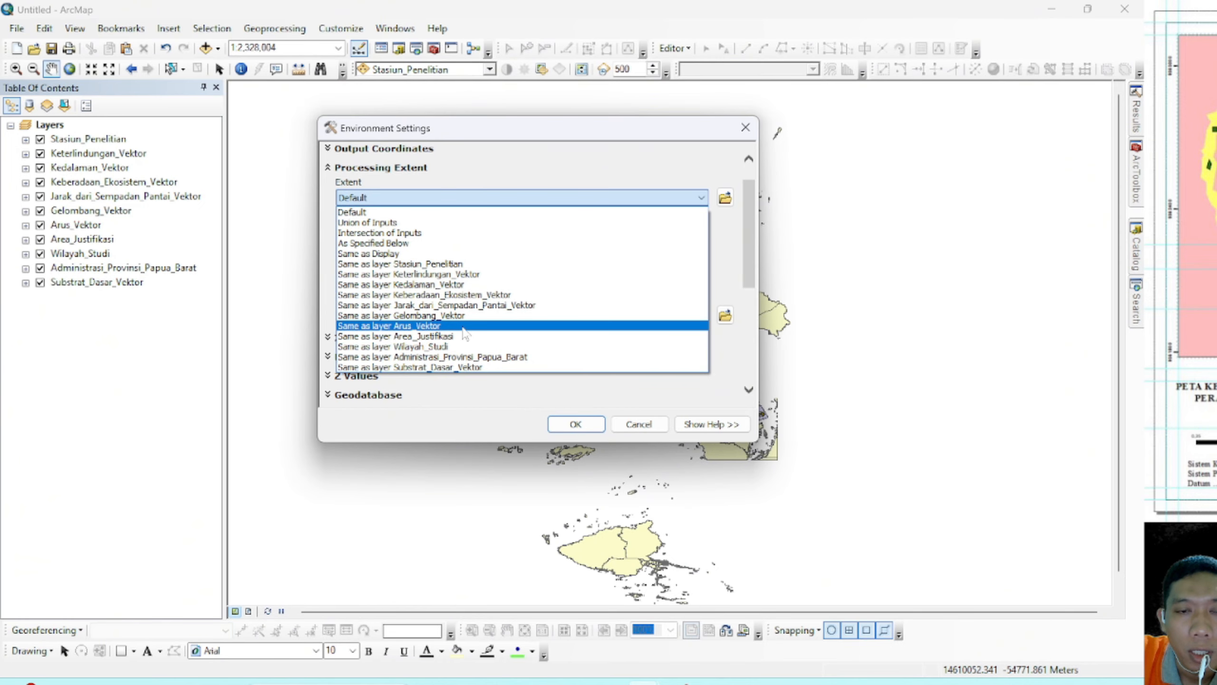
{"action": "left_click", "coordinate": [443, 346]}
Step: Set the raster analysis mask to Wilayah_Studi, accept the environment settings and run the IDW interpolation for Kecerahan
{"action": "scroll", "coordinate": [566, 354], "scroll_direction": "down", "scroll_amount": 8}
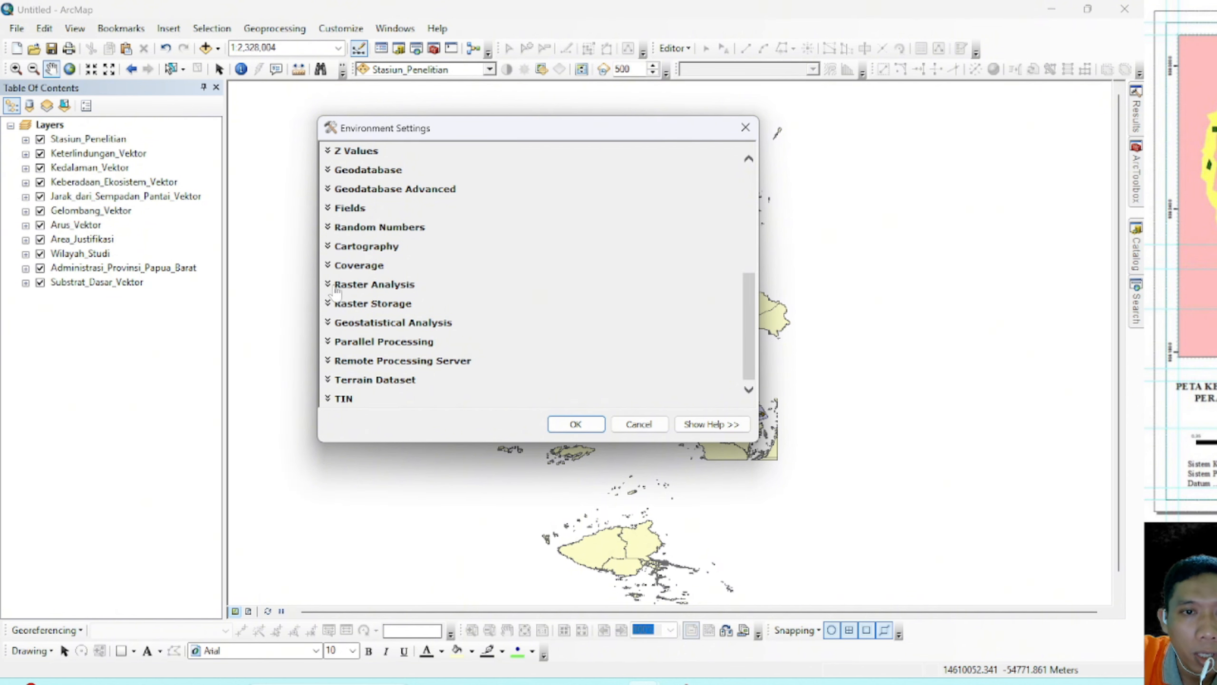
{"action": "left_click", "coordinate": [364, 286]}
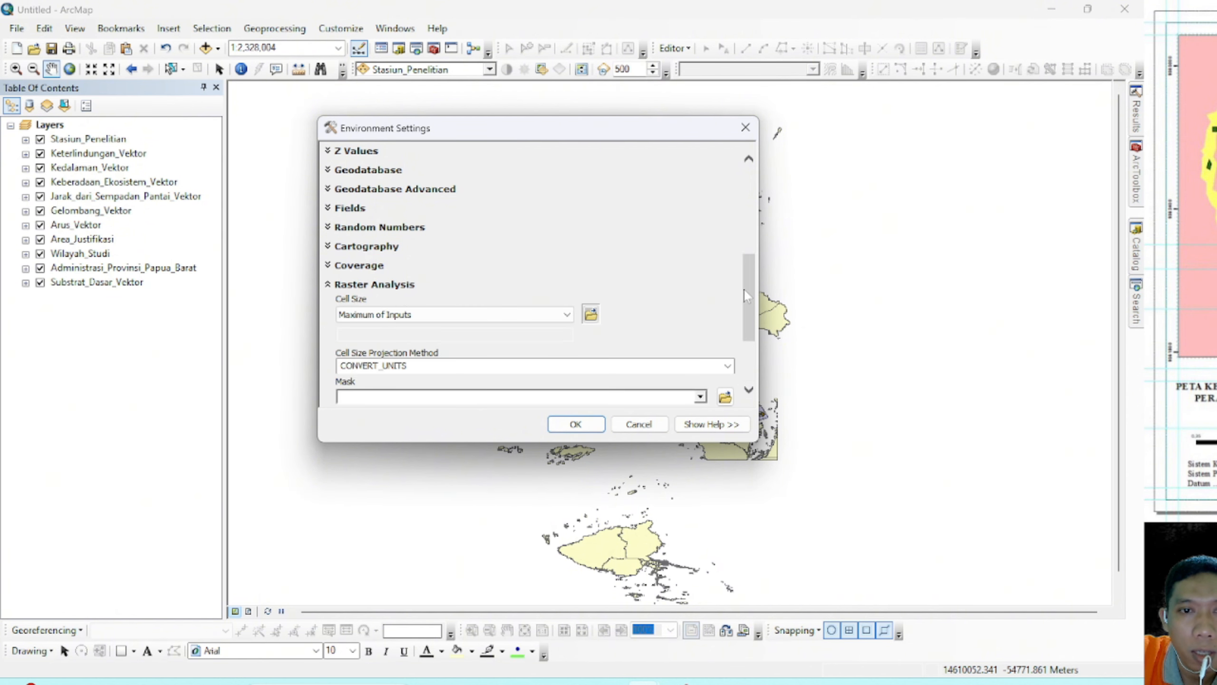
{"action": "scroll", "coordinate": [750, 336], "scroll_direction": "down", "scroll_amount": 3}
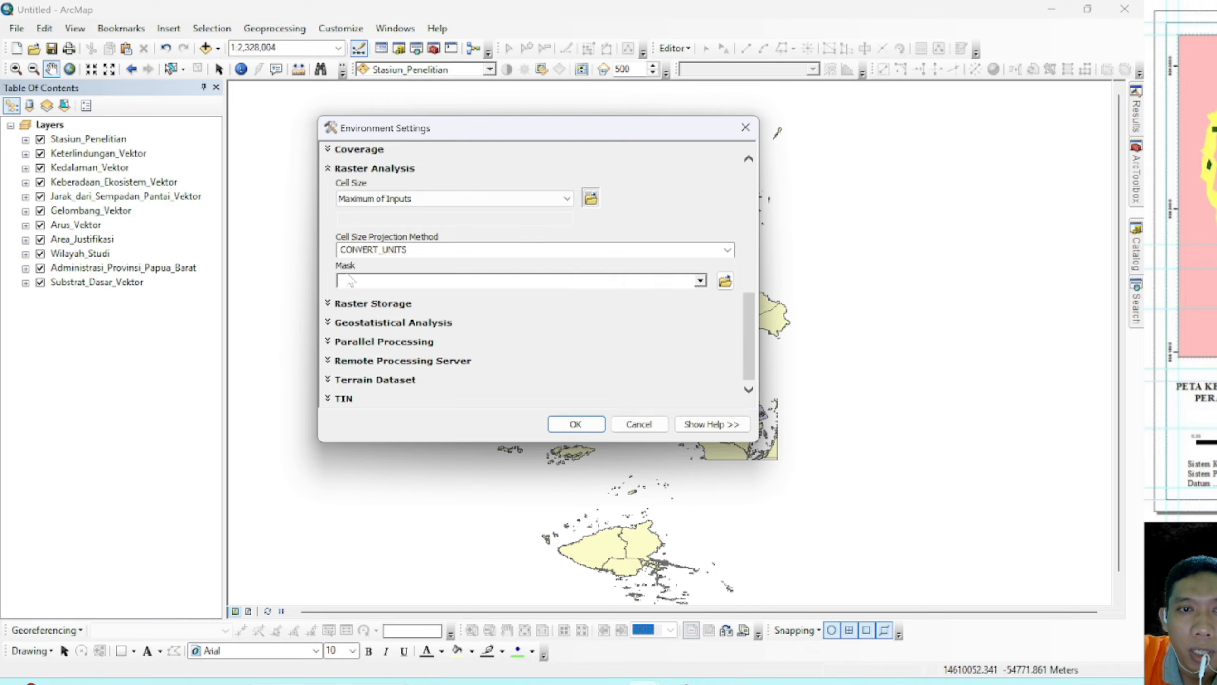
{"action": "left_click", "coordinate": [701, 281]}
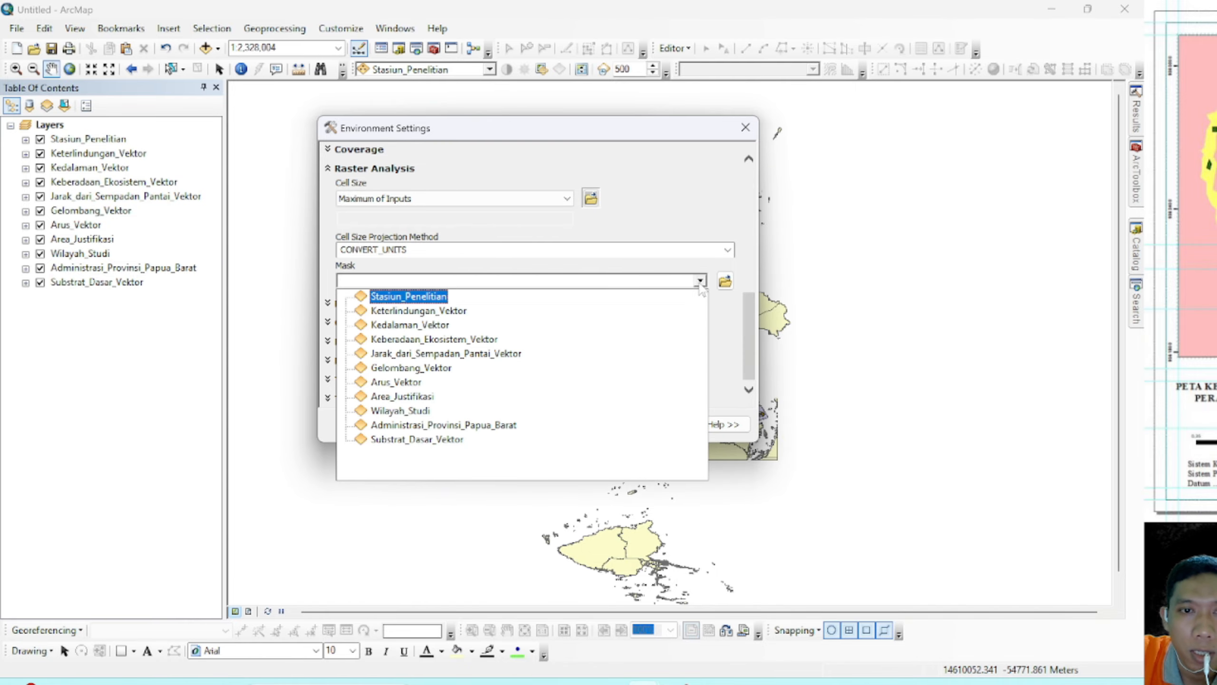
{"action": "left_click", "coordinate": [419, 410]}
{"action": "left_click", "coordinate": [577, 425]}
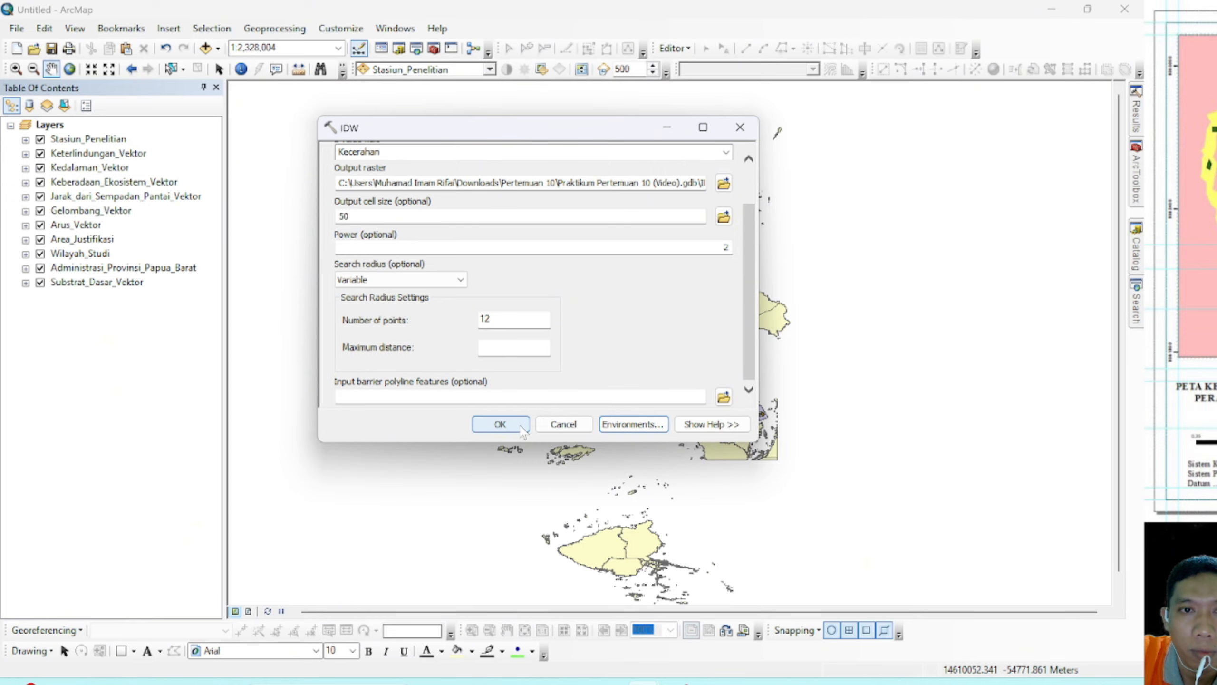
{"action": "left_click", "coordinate": [523, 429]}
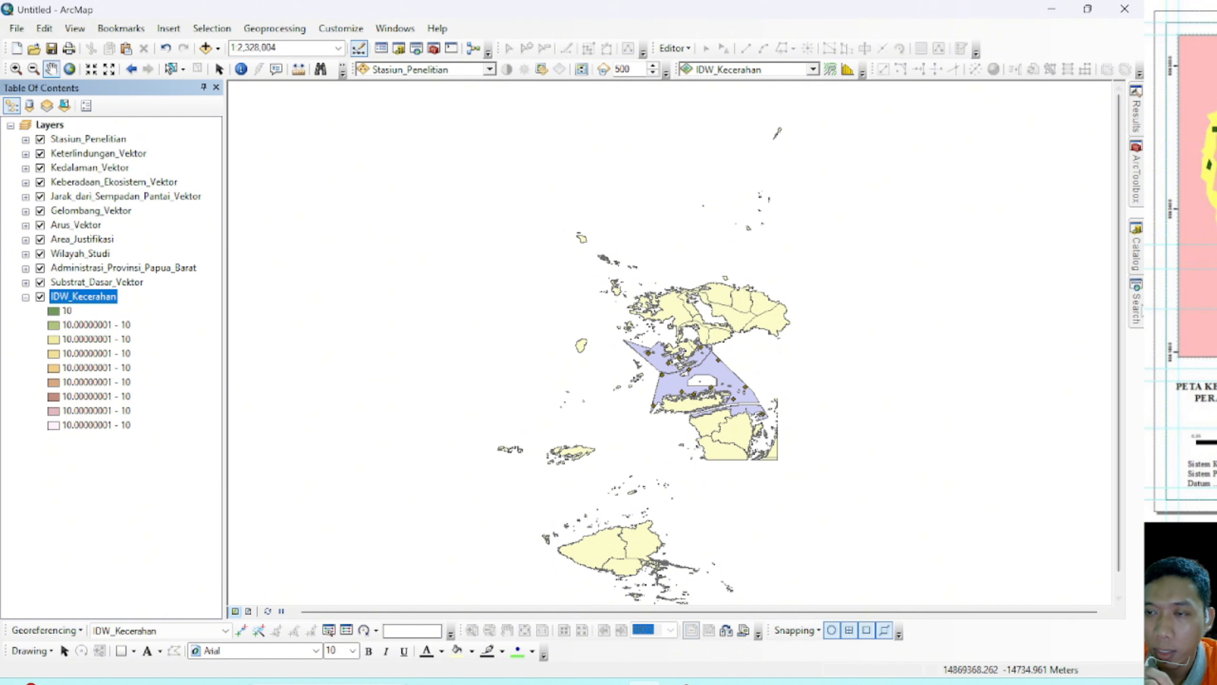
Step: Open the Spatial Analyst IDW tool with Stasiun_Penelitian as input point features and Suhu as the Z value field
{"action": "left_click", "coordinate": [1138, 303]}
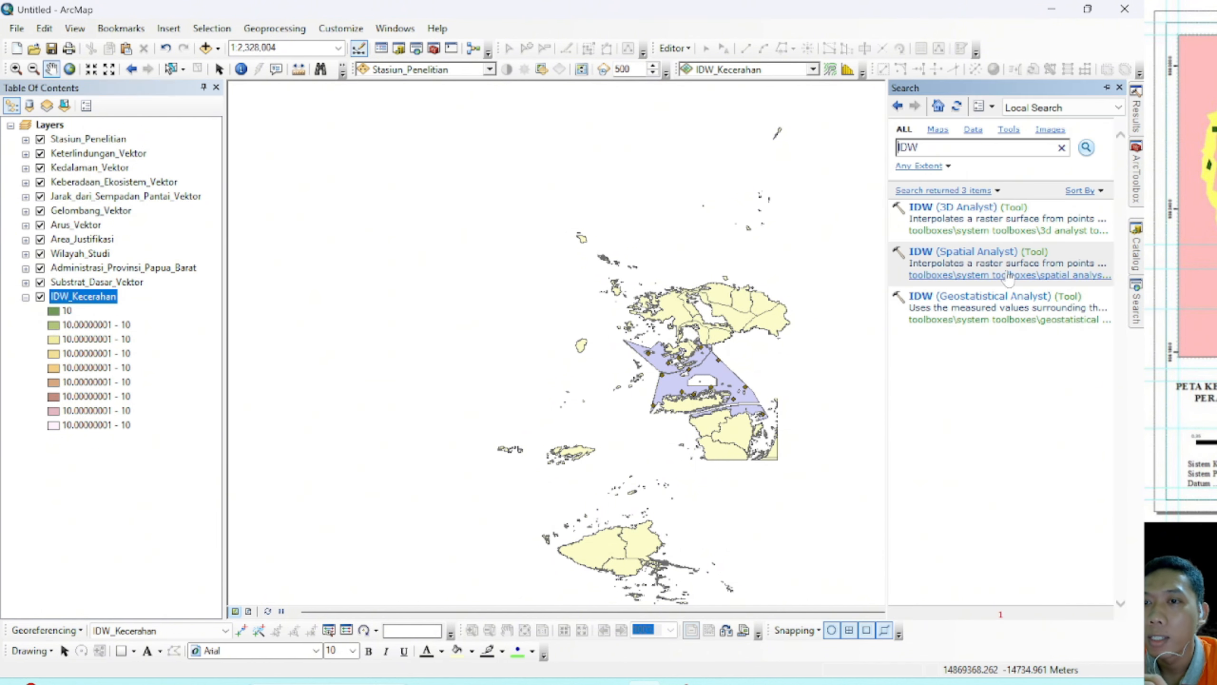
{"action": "left_click", "coordinate": [967, 253]}
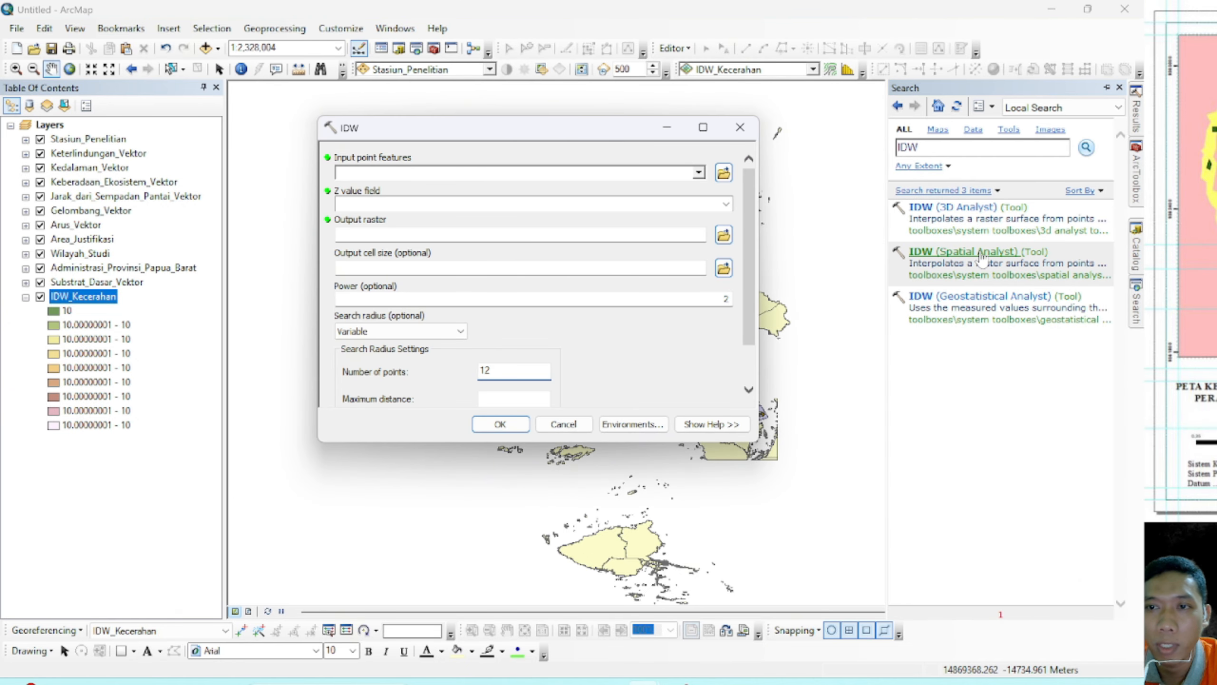
{"action": "left_click", "coordinate": [699, 172]}
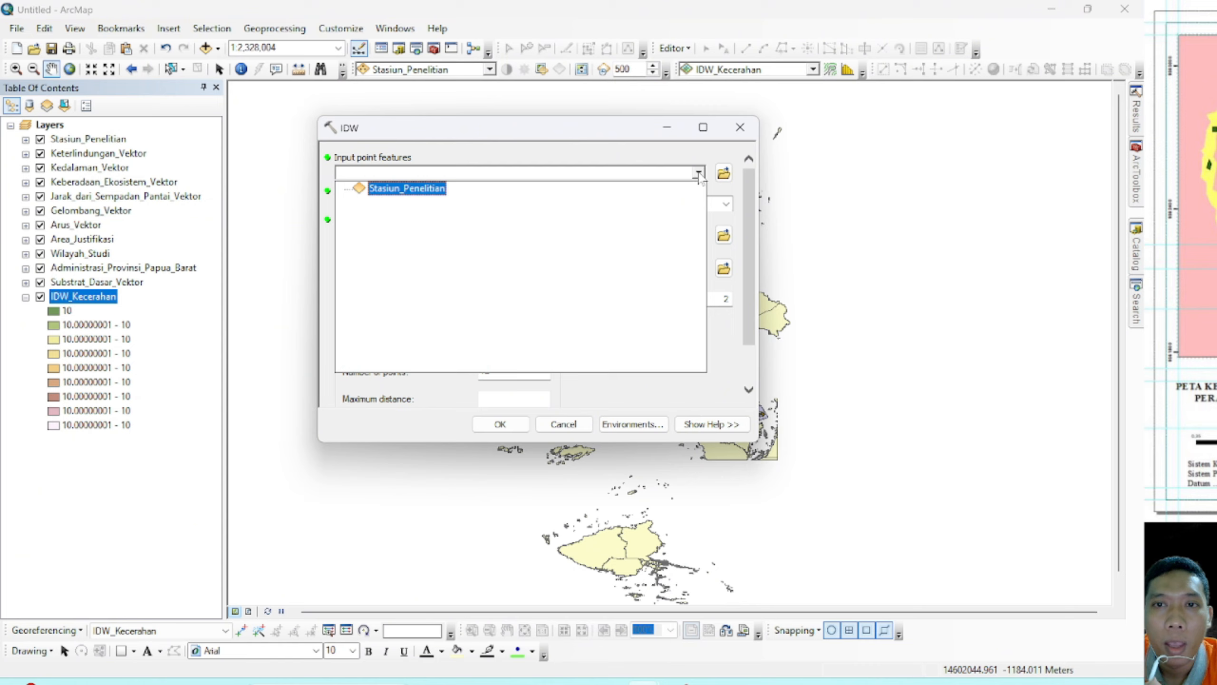
{"action": "left_click", "coordinate": [433, 189]}
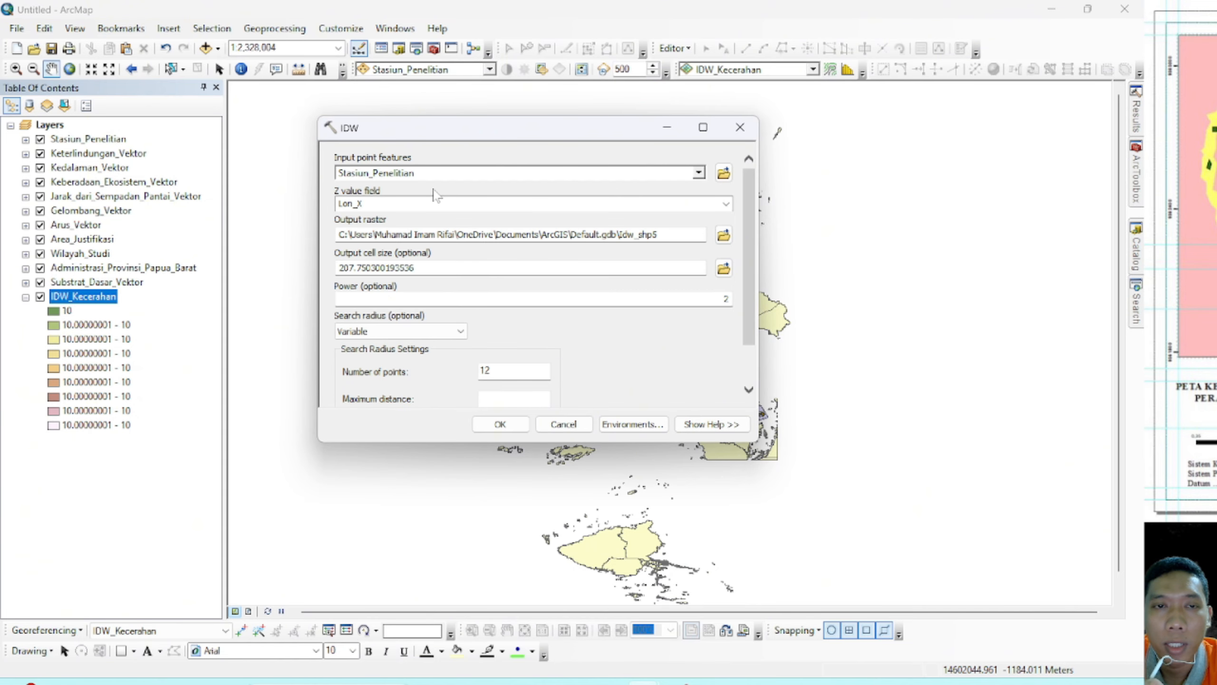
{"action": "left_click", "coordinate": [727, 203]}
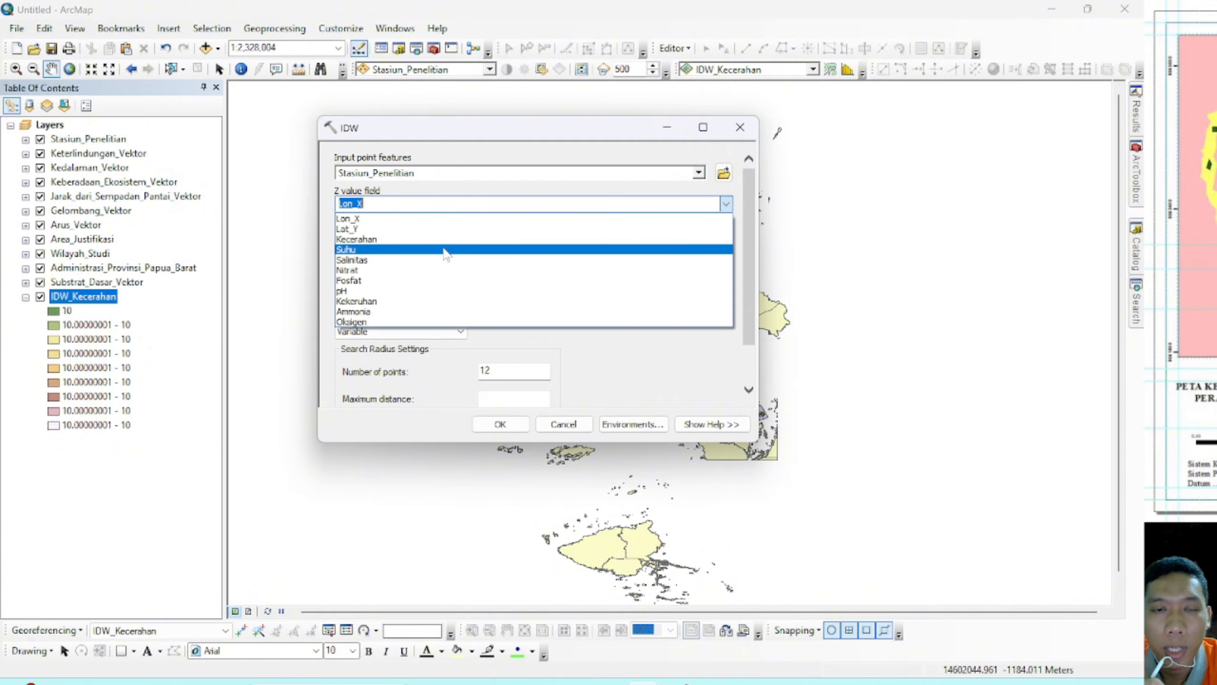
{"action": "left_click", "coordinate": [367, 250]}
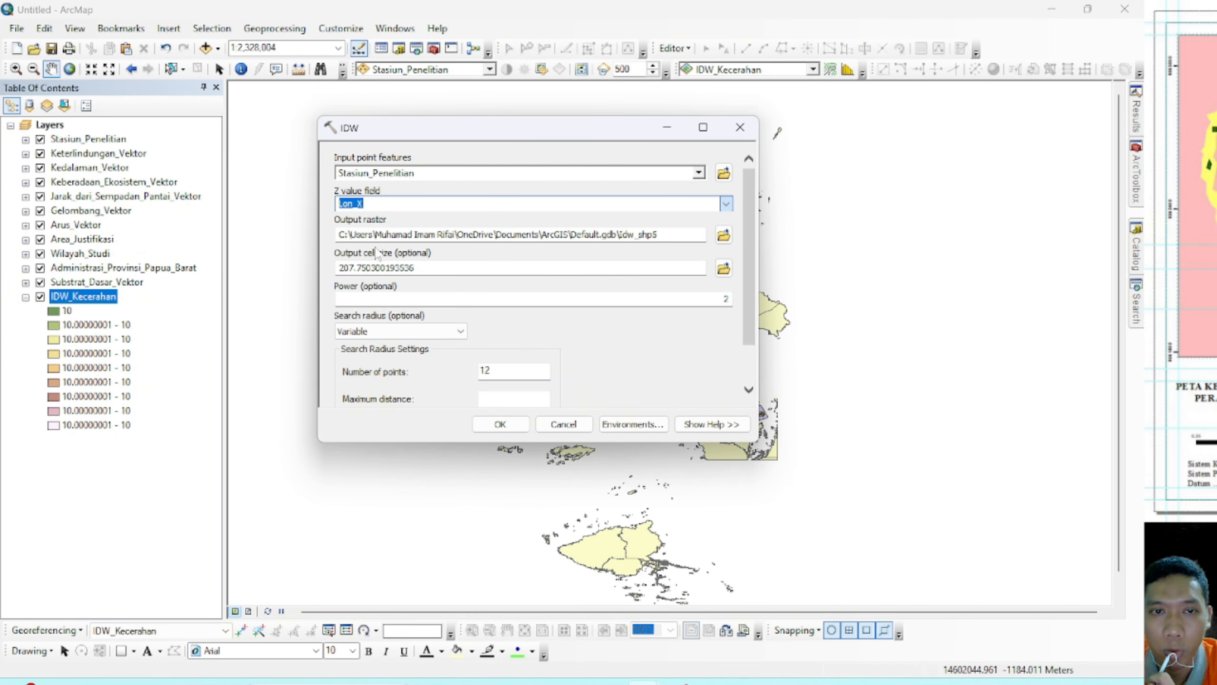
Step: Set the output raster to IDW_Suhu in the Praktikum Pertemuan 10 (Video) geodatabase with a cell size of 50
{"action": "left_click", "coordinate": [723, 235]}
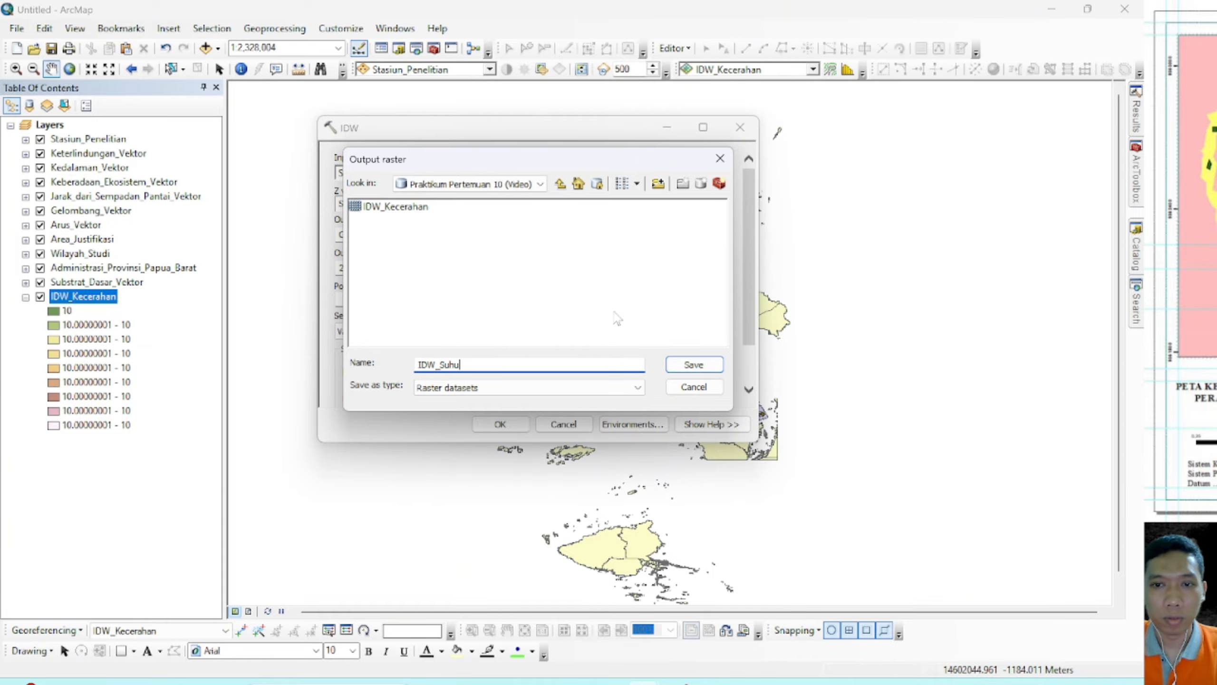
{"action": "left_click", "coordinate": [693, 365]}
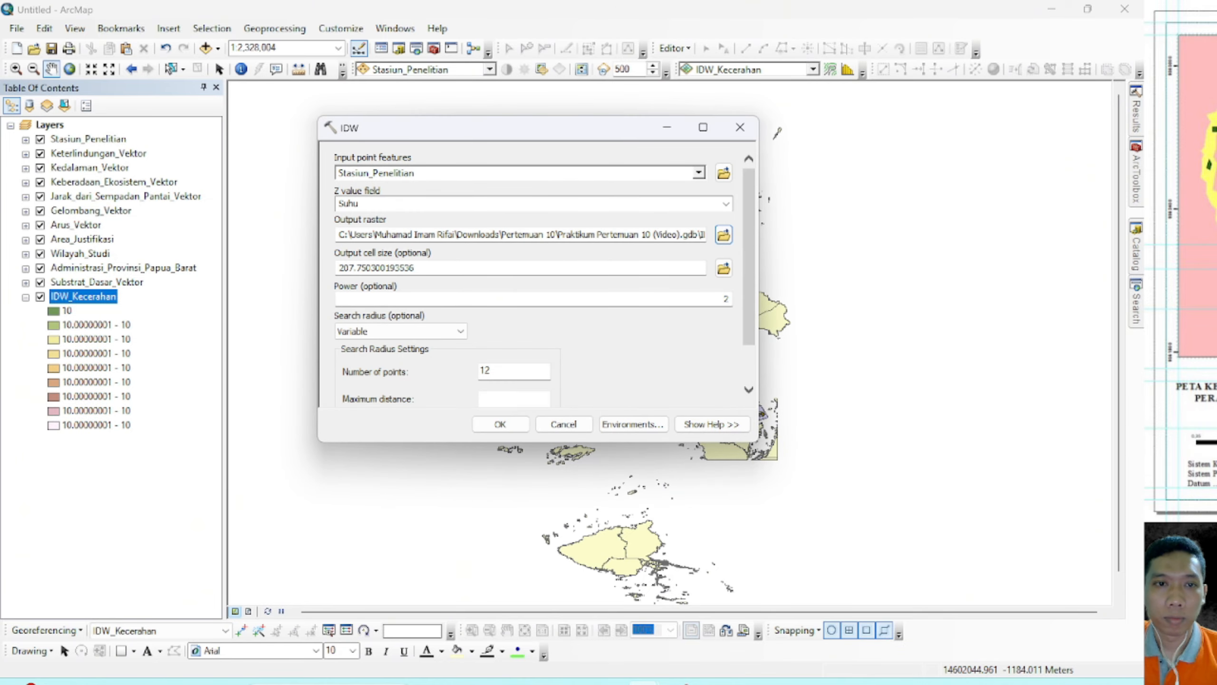
{"action": "double_click", "coordinate": [407, 268]}
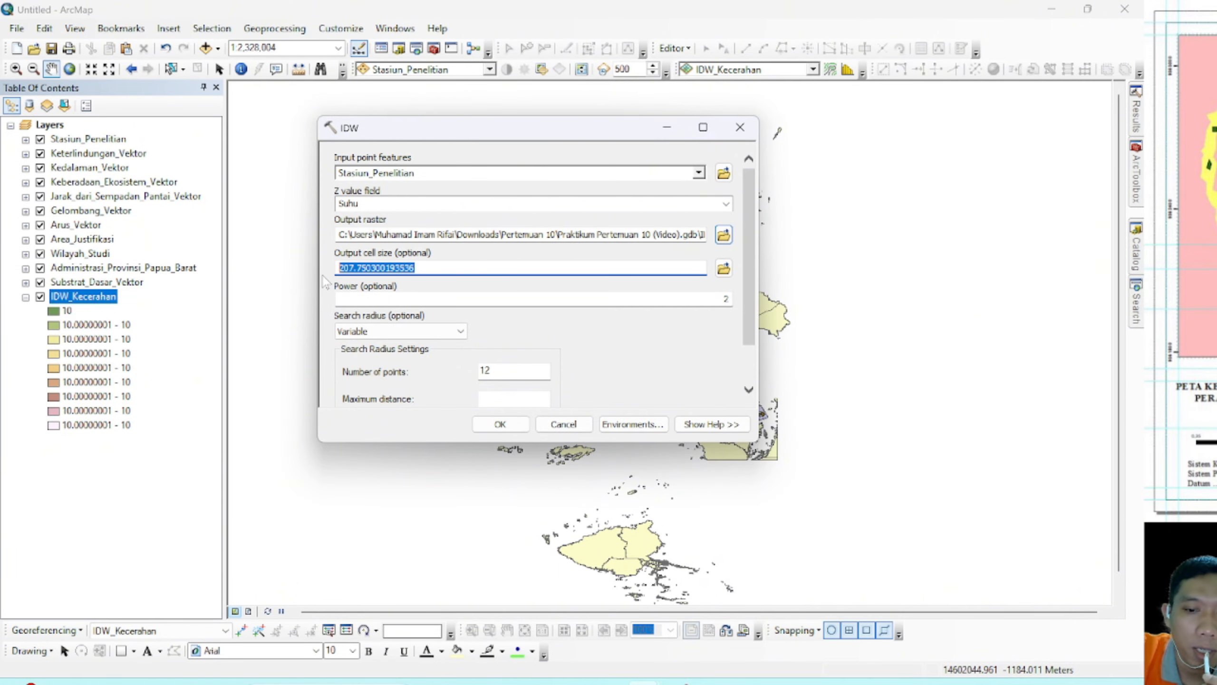
{"action": "type", "text": "50"}
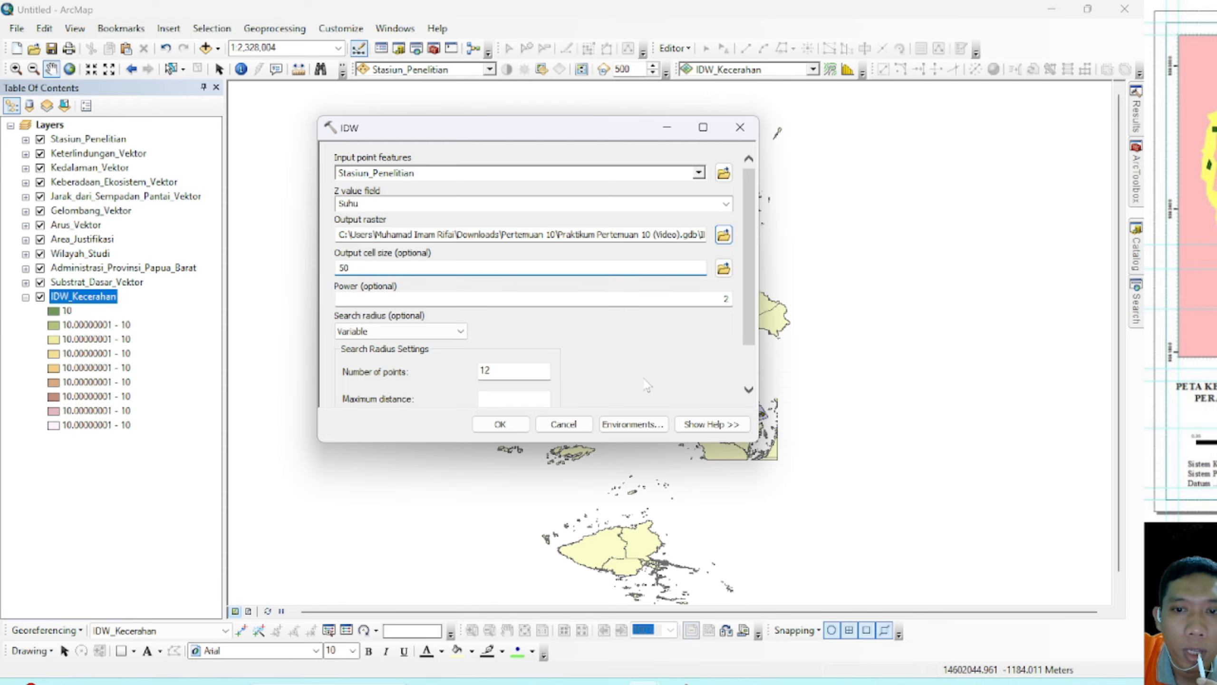
Step: Set the processing extent in the environment settings for the Suhu interpolation to the same as layer Wilayah_Studi
{"action": "left_click", "coordinate": [645, 426]}
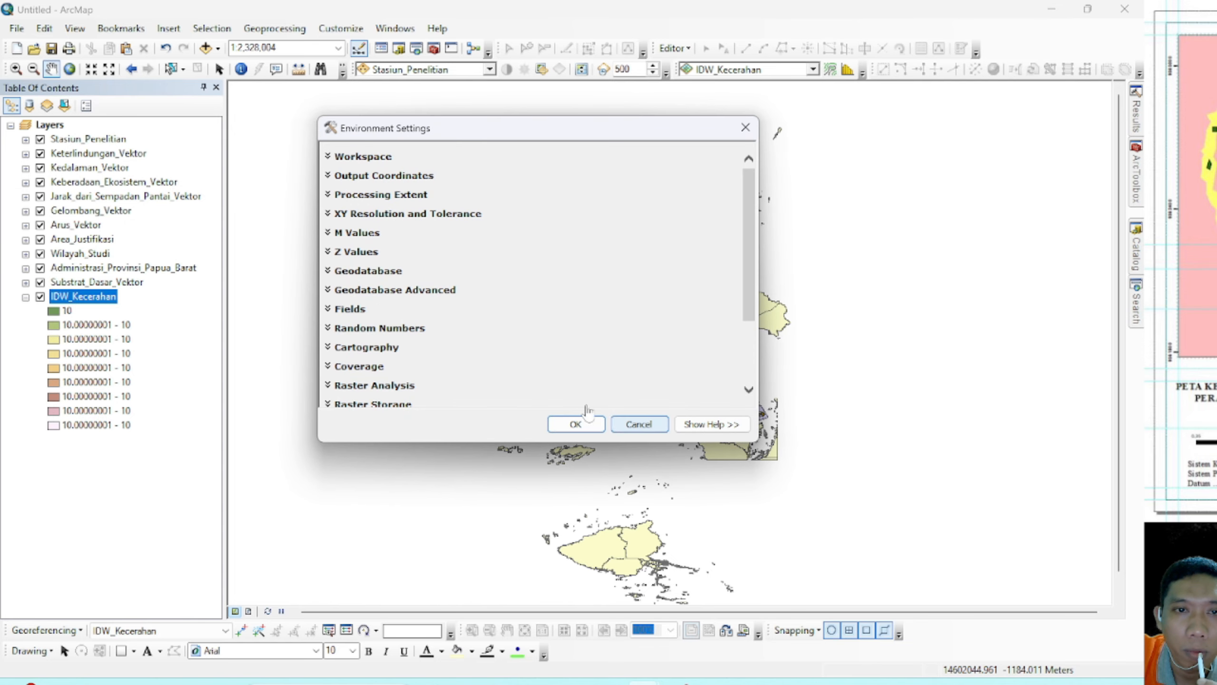
{"action": "left_click", "coordinate": [330, 195]}
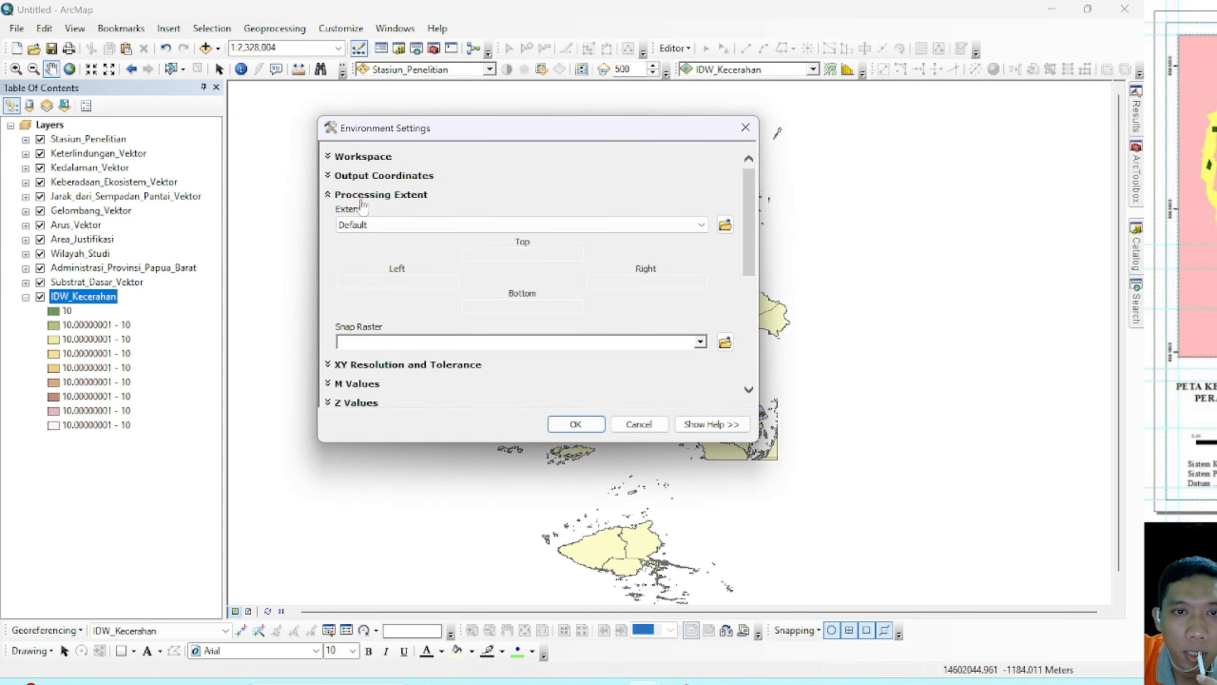
{"action": "left_click", "coordinate": [702, 226]}
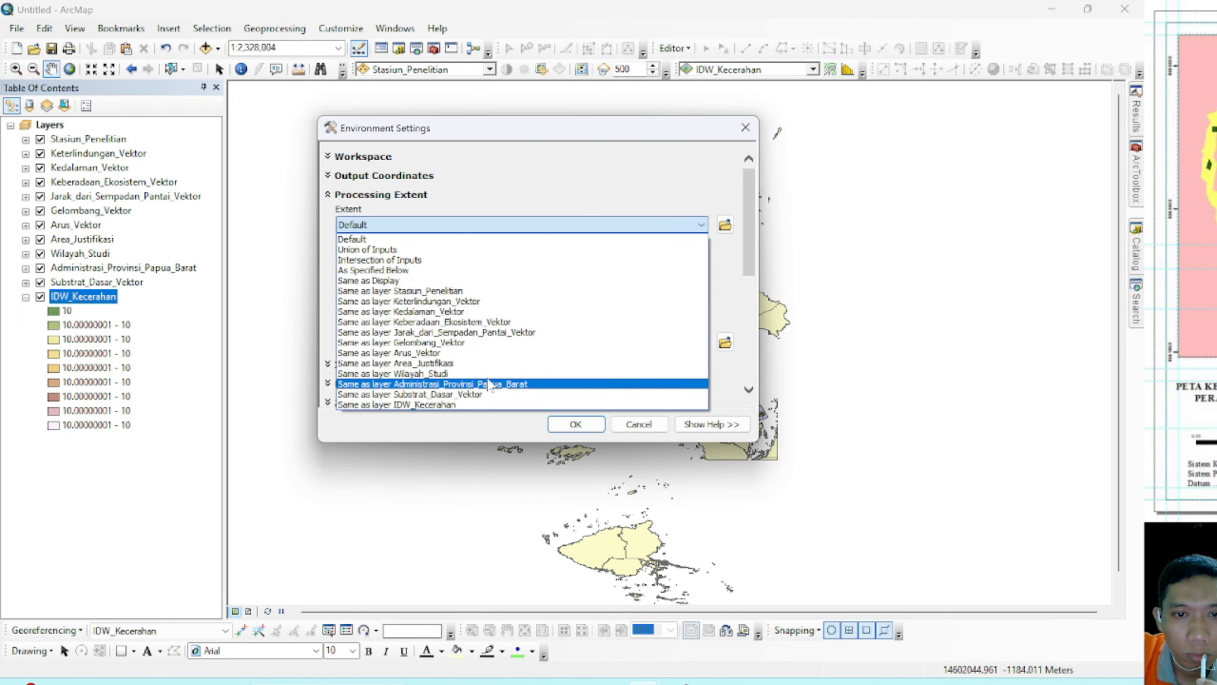
{"action": "left_click", "coordinate": [403, 374]}
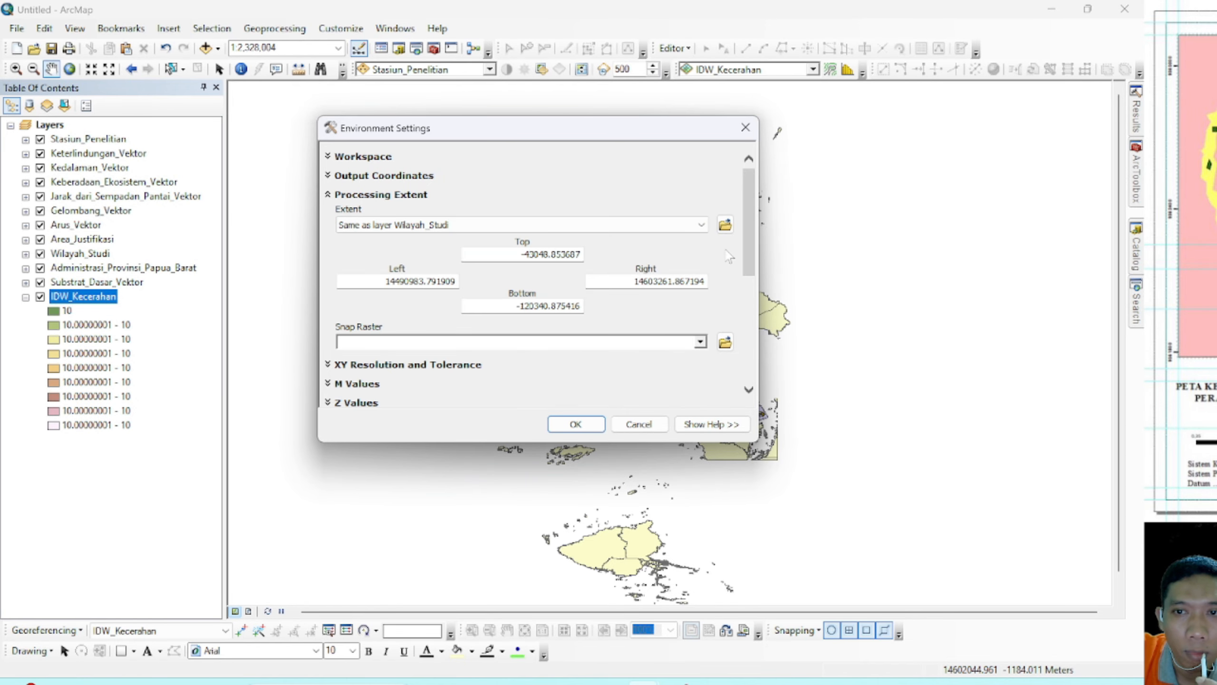
Step: Set the raster analysis mask to Wilayah_Studi, accept the environment settings and run the IDW interpolation for Suhu
{"action": "left_click_drag", "start_coordinate": [751, 244], "coordinate": [762, 350]}
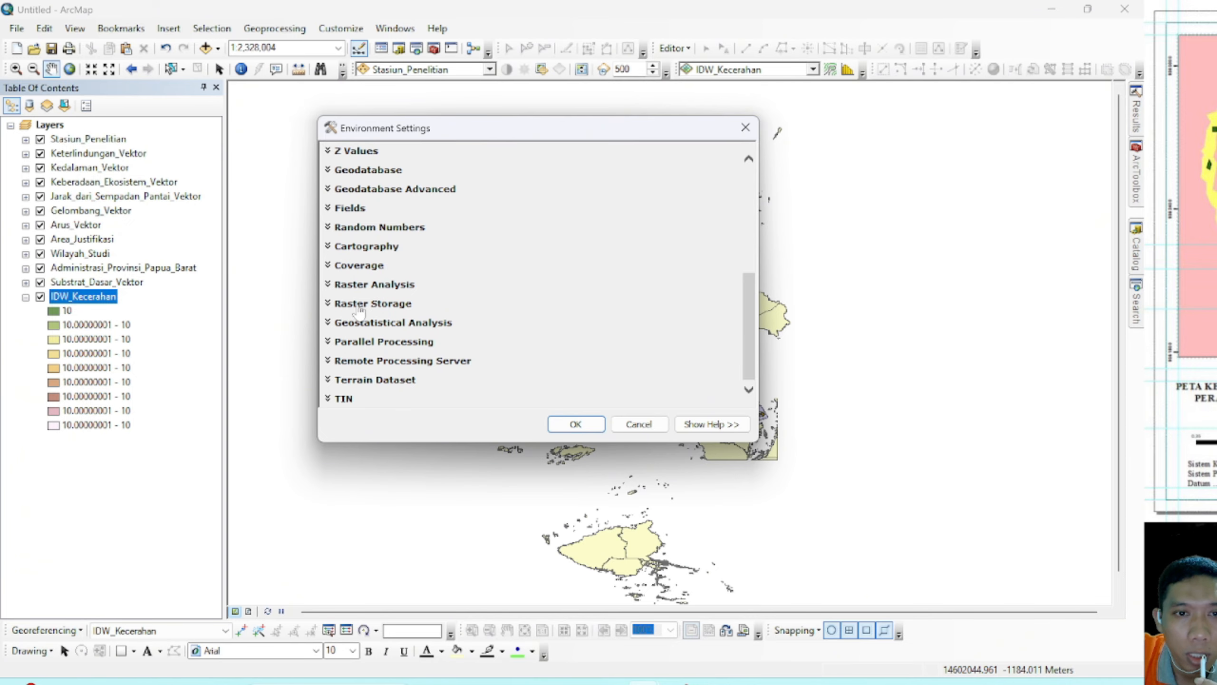
{"action": "left_click", "coordinate": [328, 286]}
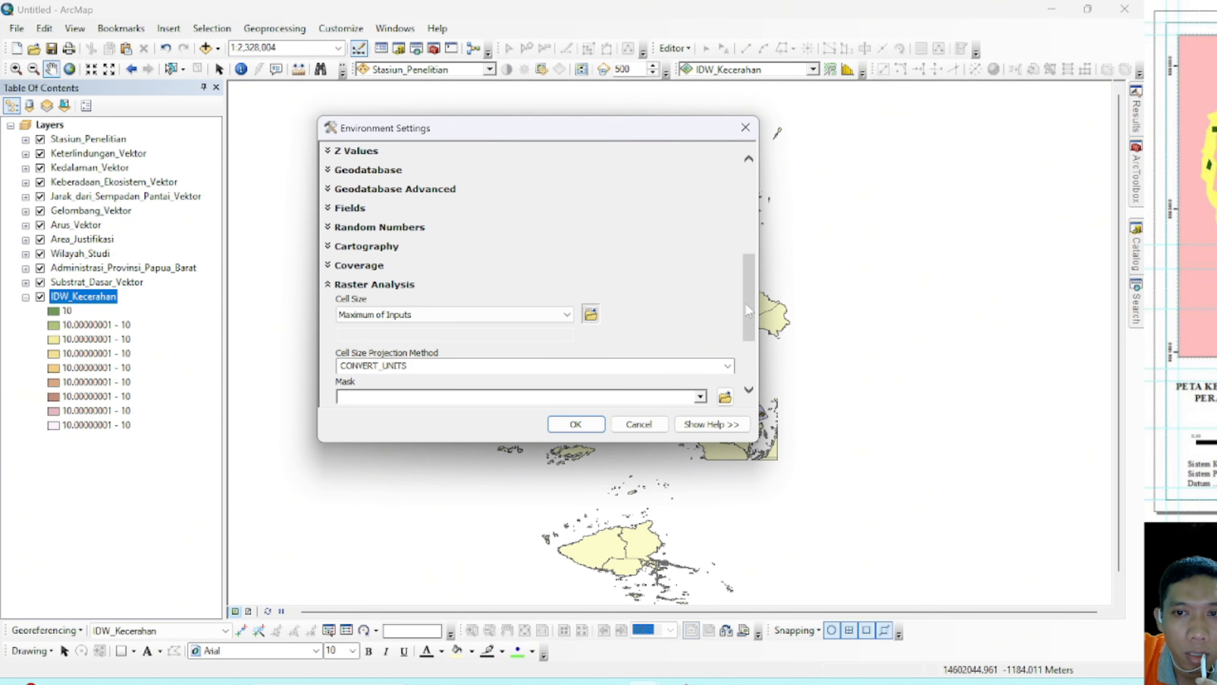
{"action": "left_click_drag", "start_coordinate": [749, 311], "coordinate": [750, 350]}
{"action": "left_click", "coordinate": [700, 280]}
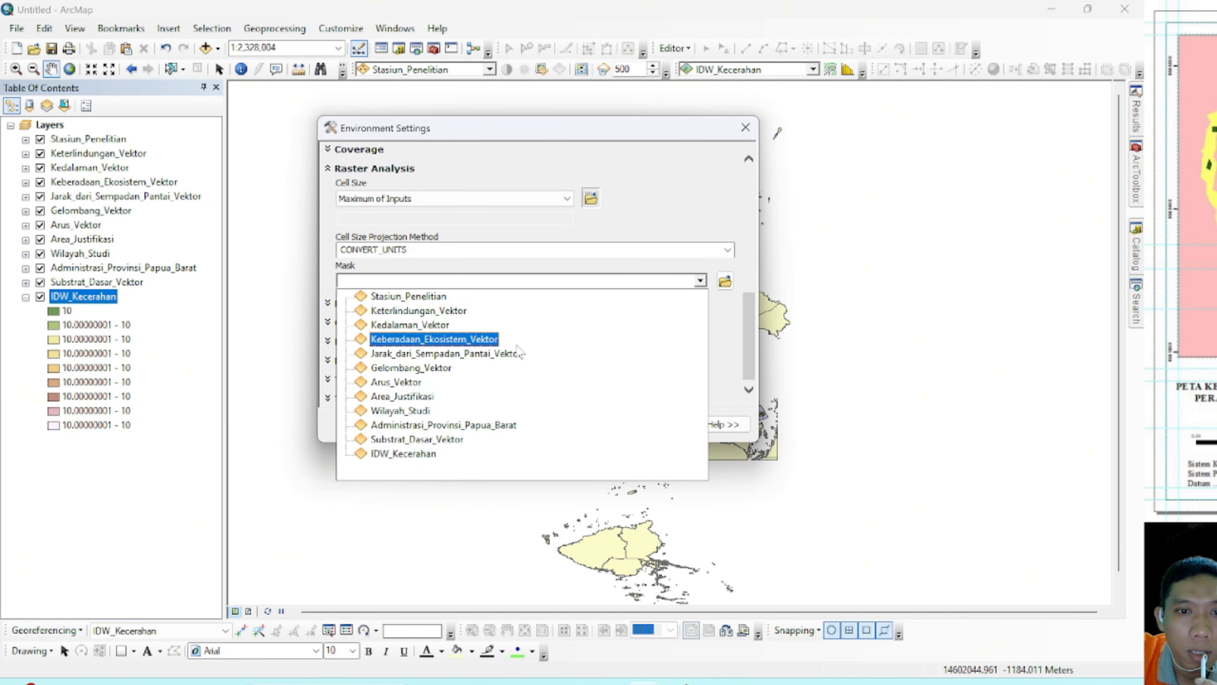
{"action": "left_click", "coordinate": [420, 411]}
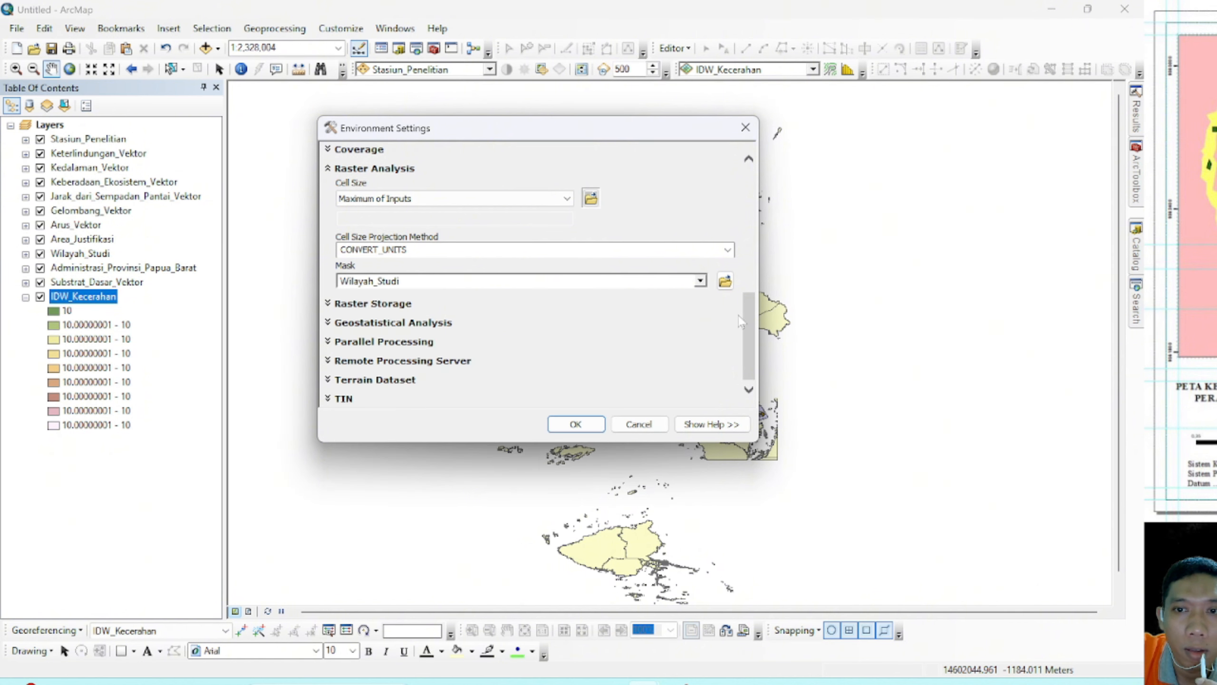
{"action": "left_click", "coordinate": [570, 425]}
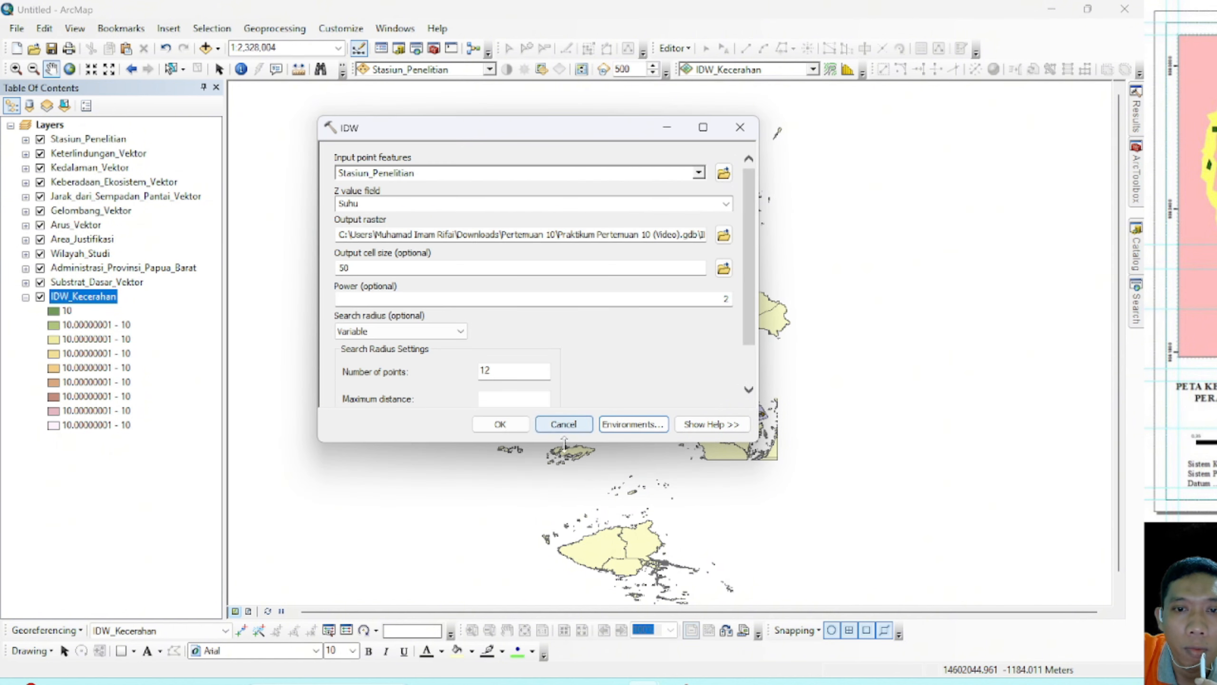
{"action": "scroll", "coordinate": [744, 345], "scroll_direction": "down", "scroll_amount": 2}
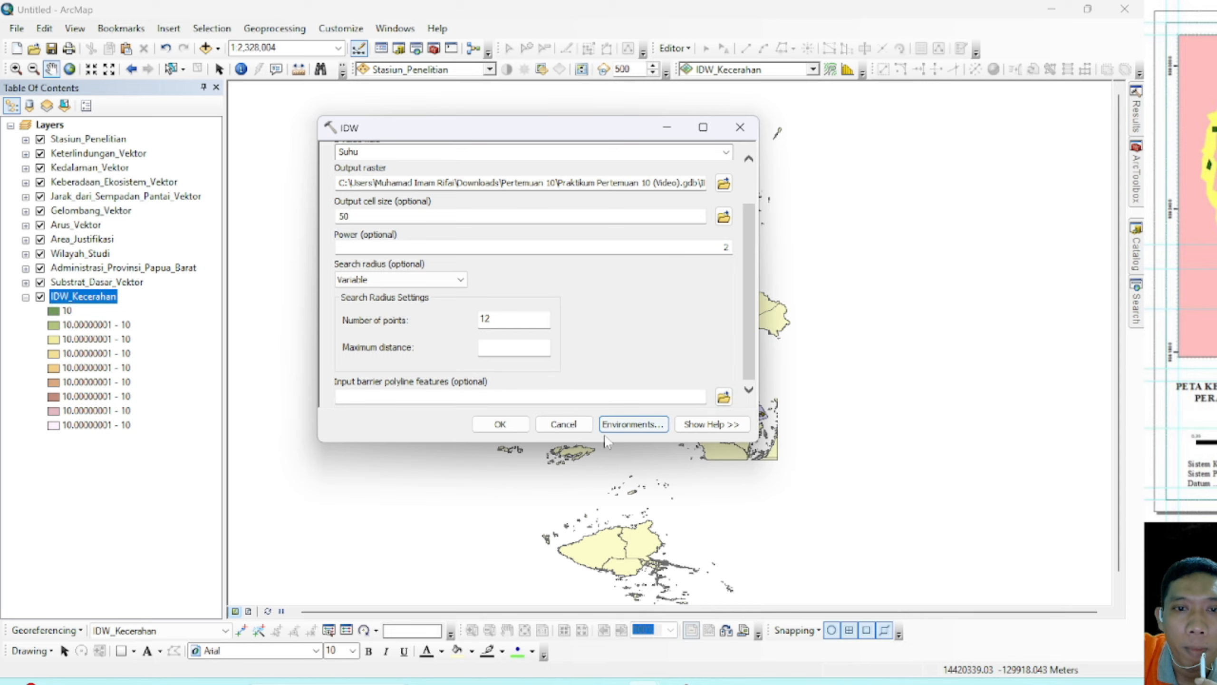
{"action": "left_click", "coordinate": [501, 424]}
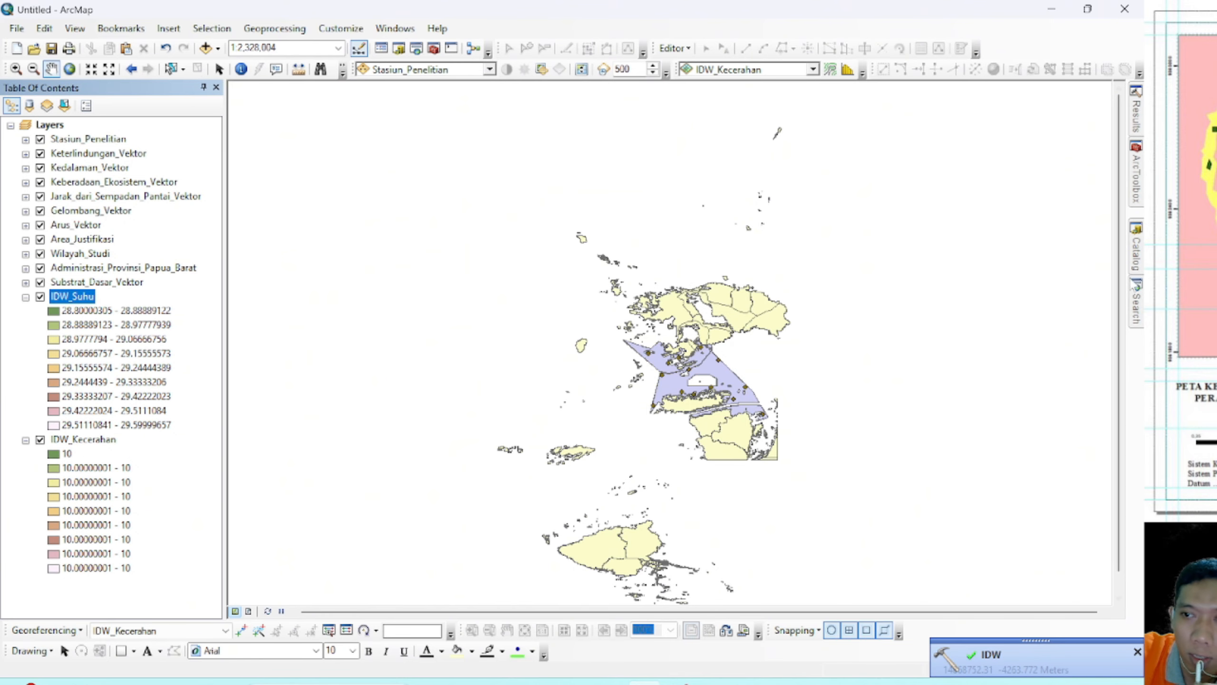
Step: Set up a Spatial Analyst IDW of Stasiun_Penelitian on Salinitas, with output raster IDW_Salinitas in the Praktikum Pertemuan 10 (Video) geodatabase
{"action": "mouse_move", "coordinate": [1139, 302]}
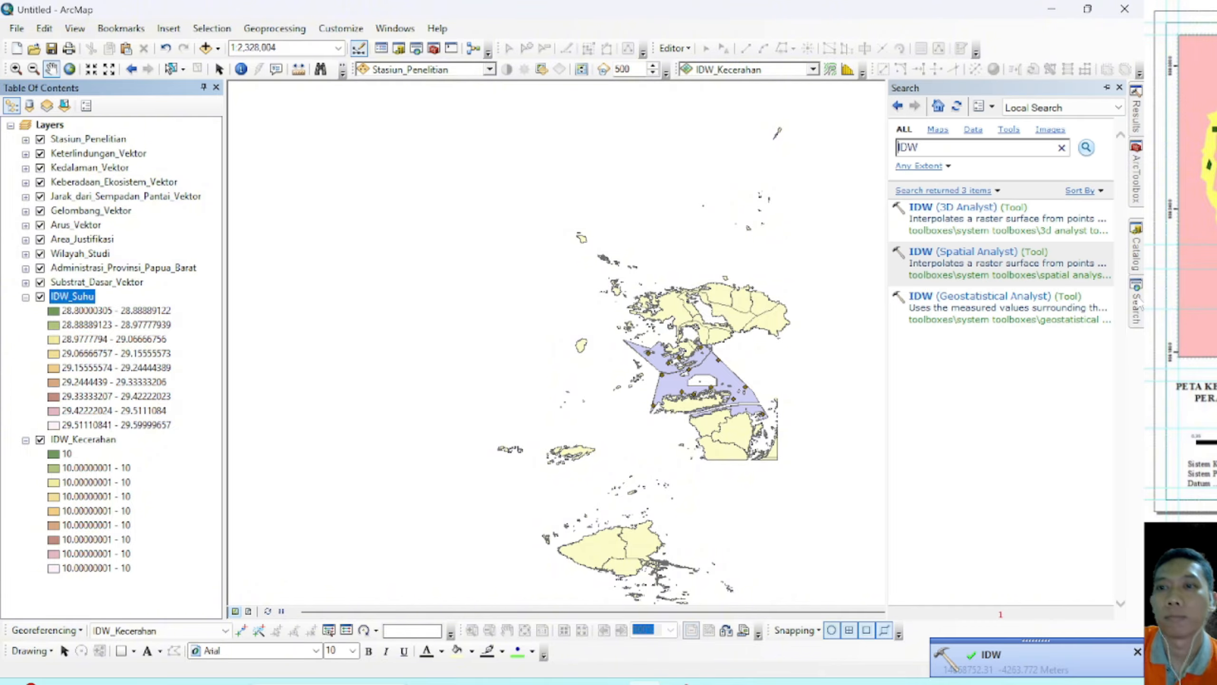
{"action": "left_click", "coordinate": [964, 251]}
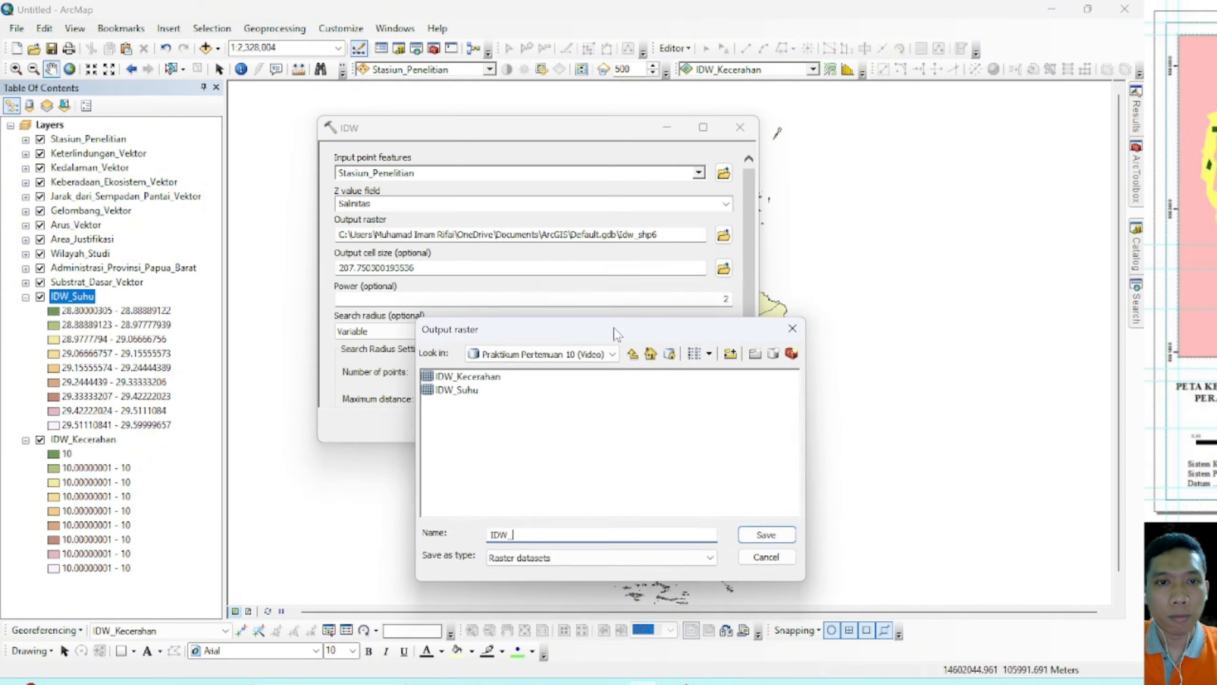
{"action": "type", "text": "Salinitas"}
{"action": "left_click", "coordinate": [825, 473]}
Step: Configure the processing extent and raster analysis environment settings and run the IDW interpolation for Salinitas
{"action": "left_click", "coordinate": [628, 423]}
{"action": "left_click", "coordinate": [331, 196]}
{"action": "scroll", "coordinate": [527, 307], "scroll_direction": "down", "scroll_amount": 10}
{"action": "left_click", "coordinate": [330, 169]}
{"action": "left_click", "coordinate": [576, 424]}
{"action": "left_click", "coordinate": [500, 424]}
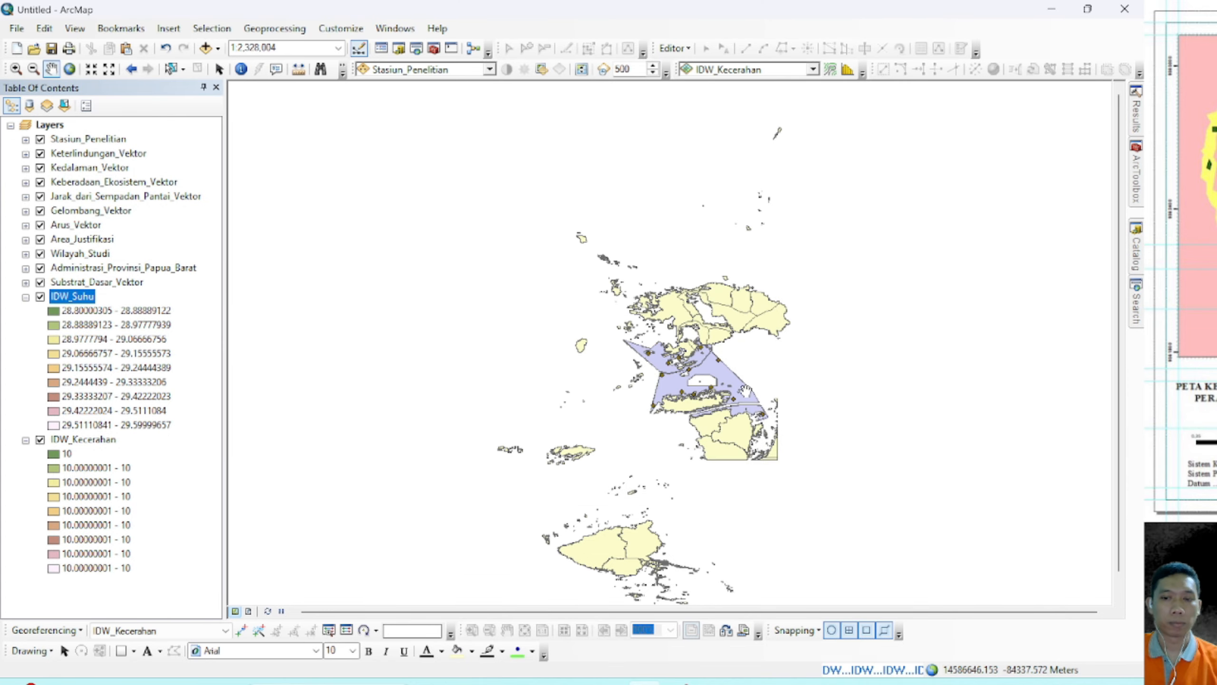
Step: Set up a Spatial Analyst IDW on Nitrat with output raster IDW_Nitrat in the Praktikum Pertemuan 10 (Video) geodatabase
{"action": "mouse_move", "coordinate": [1137, 302]}
{"action": "left_click", "coordinate": [963, 251]}
{"action": "left_click", "coordinate": [724, 235]}
{"action": "type", "text": "IDW_Nitrat"}
{"action": "left_click", "coordinate": [693, 364]}
Step: Set the processing extent to the same as layer Wilayah_Studi and run the IDW interpolation for Nitrat
{"action": "left_click", "coordinate": [630, 424]}
{"action": "left_click", "coordinate": [330, 195]}
{"action": "left_click", "coordinate": [702, 224]}
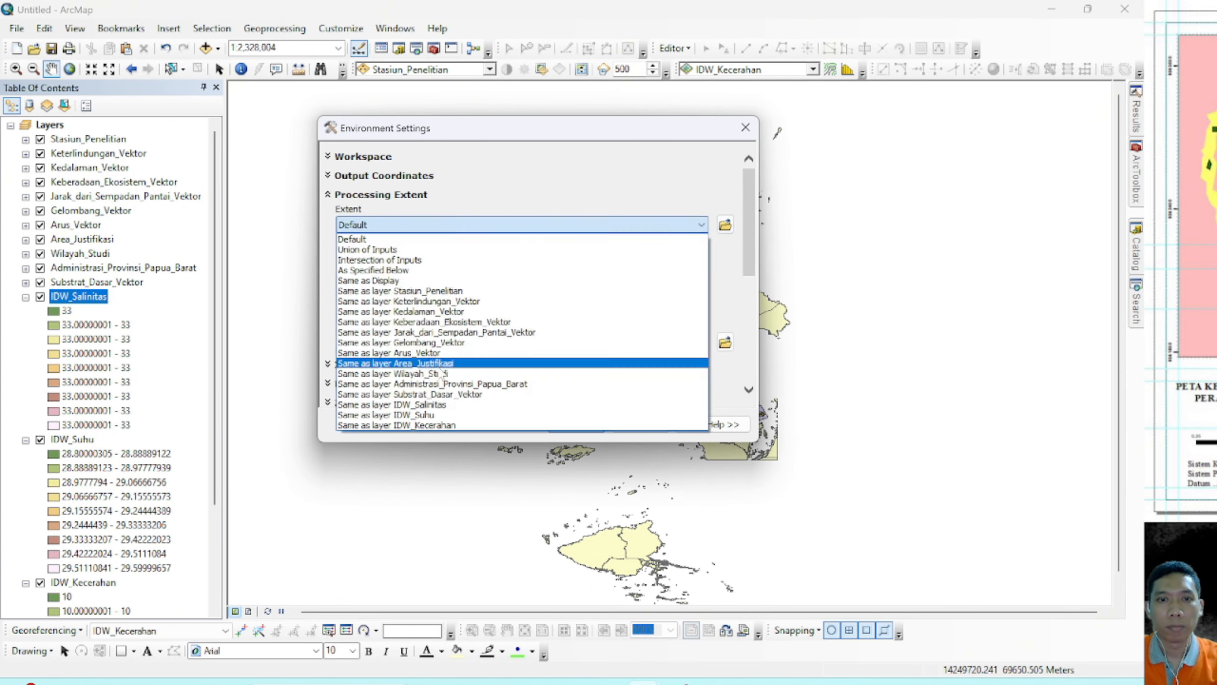
{"action": "left_click", "coordinate": [441, 374]}
{"action": "left_click", "coordinate": [576, 424]}
{"action": "left_click", "coordinate": [499, 424]}
Step: Set up a Spatial Analyst IDW on Fosfat with output raster IDW_Fosfat in the Praktikum Pertemuan 10 (Video) geodatabase
{"action": "left_click", "coordinate": [996, 252]}
{"action": "left_click", "coordinate": [725, 204]}
{"action": "left_click", "coordinate": [357, 281]}
{"action": "left_click", "coordinate": [724, 235]}
{"action": "type", "text": "IDW"}
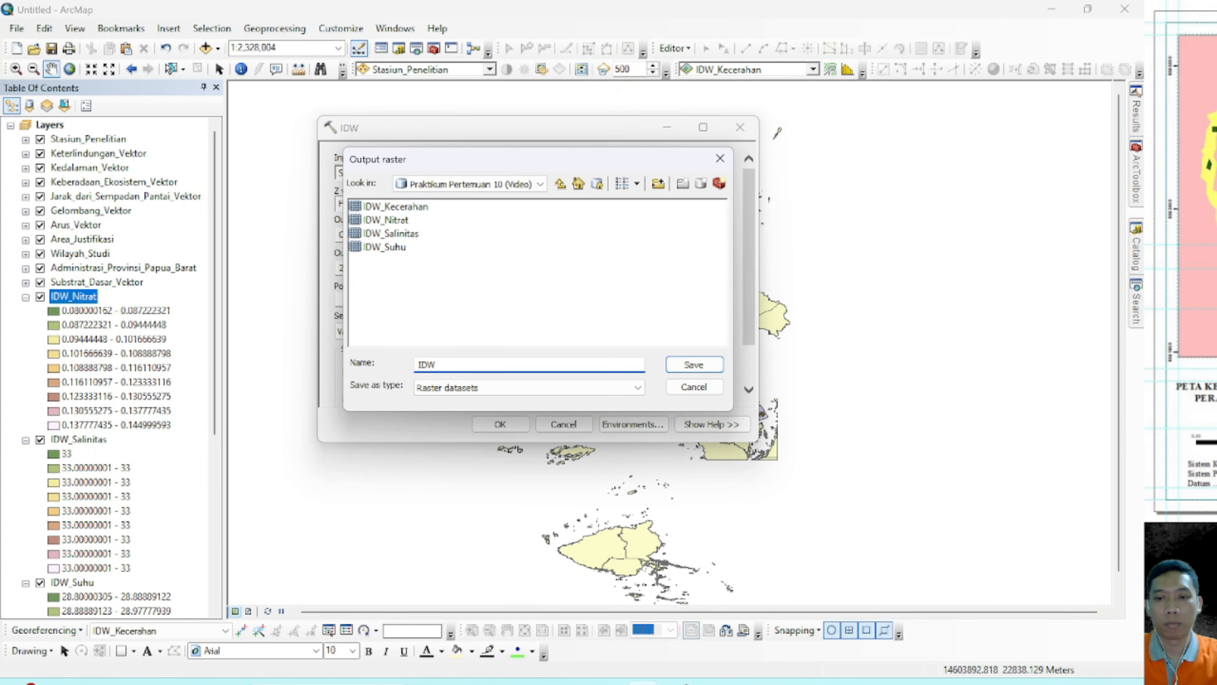
{"action": "type", "text": "_Fosfat"}
{"action": "left_click", "coordinate": [694, 364]}
Step: Configure the processing extent in the environment settings and run the IDW interpolation for Fosfat
{"action": "scroll", "coordinate": [537, 307], "scroll_direction": "down", "scroll_amount": 5}
{"action": "left_click", "coordinate": [633, 424]}
{"action": "left_click", "coordinate": [329, 195]}
{"action": "scroll", "coordinate": [527, 307], "scroll_direction": "down", "scroll_amount": 5}
{"action": "left_click", "coordinate": [576, 424]}
{"action": "left_click", "coordinate": [499, 424]}
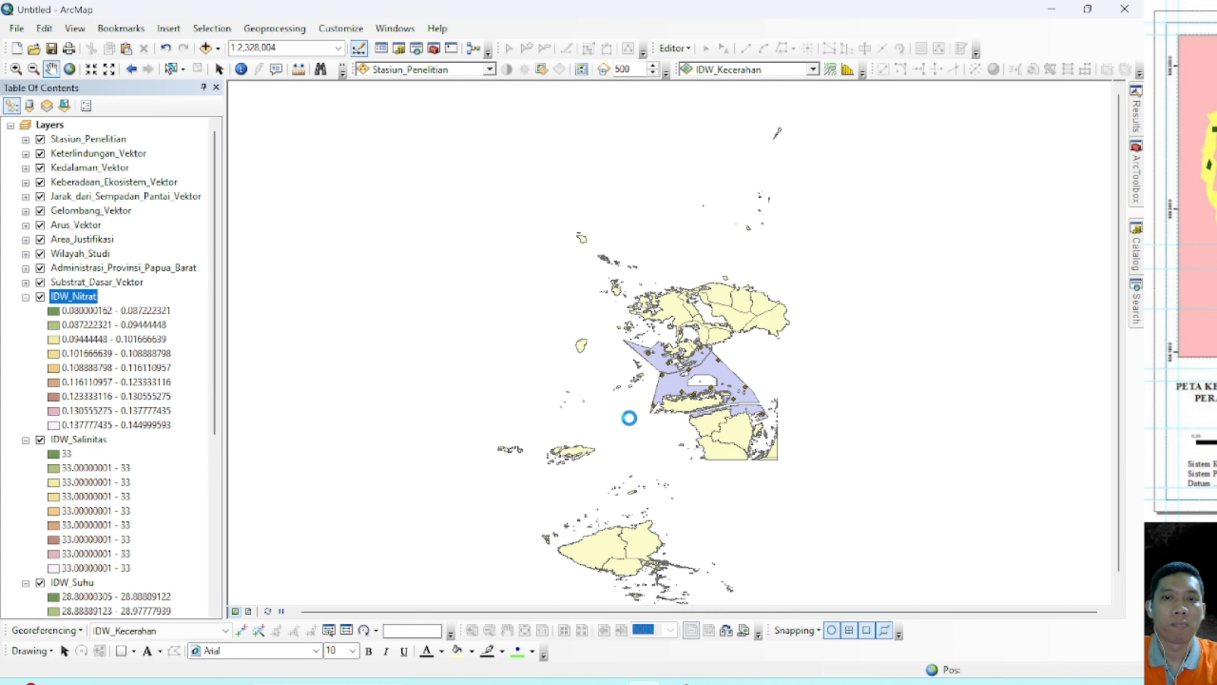
Step: Set up a Spatial Analyst IDW with pH as the Z value field and IDW_pH as the output raster
{"action": "left_click", "coordinate": [995, 252]}
{"action": "left_click", "coordinate": [725, 205]}
{"action": "left_click", "coordinate": [357, 291]}
{"action": "type", "text": "IDW_pH"}
Step: Set the processing extent to the same as layer Wilayah_Studi, choose the raster analysis mask layer and run the IDW interpolation for pH
{"action": "left_click", "coordinate": [630, 423]}
{"action": "left_click", "coordinate": [702, 225]}
{"action": "left_click", "coordinate": [429, 373]}
{"action": "left_click", "coordinate": [700, 280]}
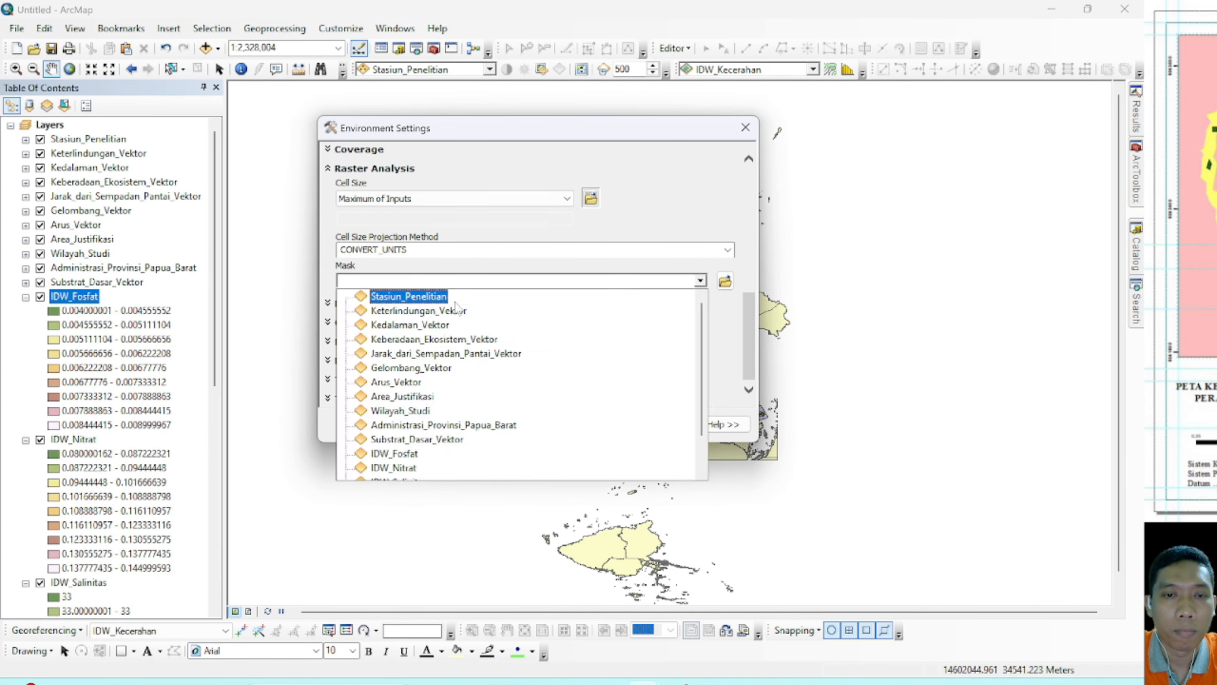
{"action": "left_click", "coordinate": [402, 397]}
{"action": "left_click", "coordinate": [576, 424]}
{"action": "left_click", "coordinate": [500, 424]}
Step: Set up a Spatial Analyst IDW on Kekeruhan with output raster IDW_Kekeruhan in the Praktikum Pertemuan 10 (Video) geodatabase and cell size 30
{"action": "left_click_drag", "start_coordinate": [999, 275], "coordinate": [1008, 221]}
{"action": "left_click", "coordinate": [219, 70]}
{"action": "left_click", "coordinate": [996, 252]}
{"action": "left_click", "coordinate": [726, 205]}
{"action": "left_click", "coordinate": [724, 236]}
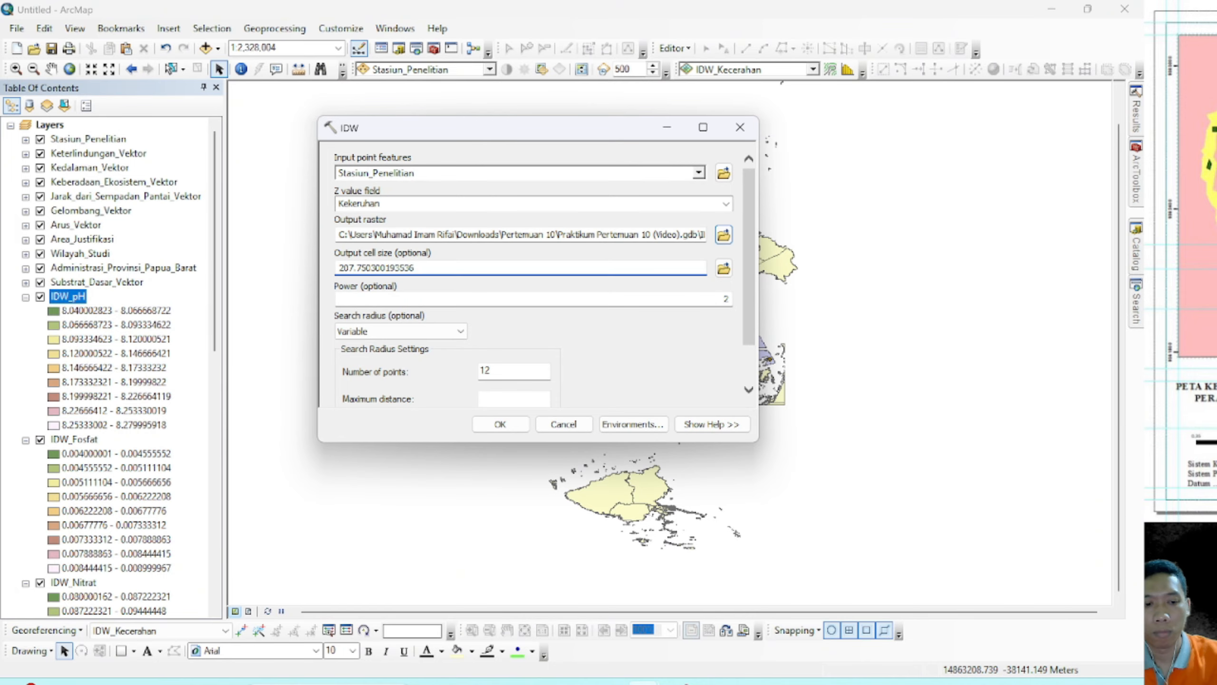
{"action": "type", "text": "30"}
Step: Configure the processing extent and raster analysis mask in the environment settings and run the IDW interpolation for Kekeruhan
{"action": "left_click", "coordinate": [632, 423]}
{"action": "left_click", "coordinate": [330, 193]}
{"action": "scroll", "coordinate": [537, 307], "scroll_direction": "down", "scroll_amount": 10}
{"action": "left_click", "coordinate": [700, 281]}
{"action": "left_click", "coordinate": [403, 397]}
{"action": "left_click", "coordinate": [575, 423]}
{"action": "left_click", "coordinate": [494, 423]}
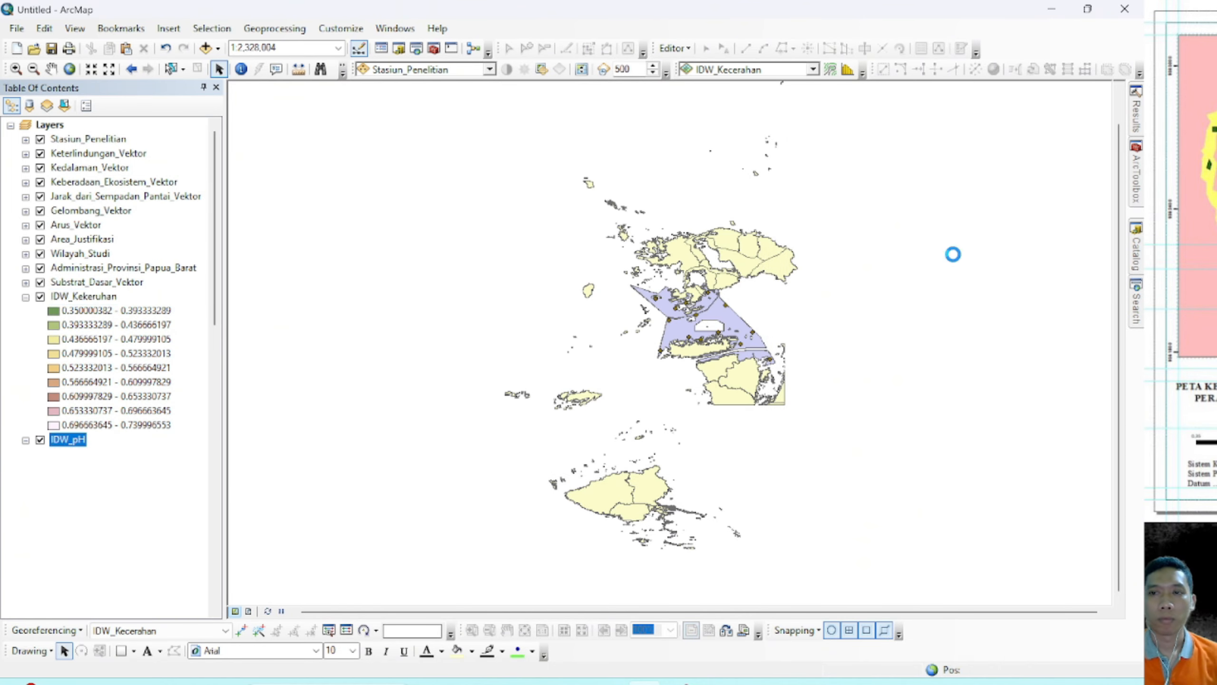
Step: Set up a Spatial Analyst IDW on the Ammonia field with output raster IDW_Amonia and cell size 30
{"action": "double_click", "coordinate": [996, 252]}
{"action": "left_click", "coordinate": [725, 205]}
{"action": "left_click", "coordinate": [723, 235]}
{"action": "type", "text": "30"}
Step: Configure the raster analysis environment settings and run the IDW interpolation for Ammonia
{"action": "left_click", "coordinate": [633, 424]}
{"action": "left_click", "coordinate": [330, 284]}
{"action": "left_click", "coordinate": [575, 424]}
{"action": "left_click", "coordinate": [500, 424]}
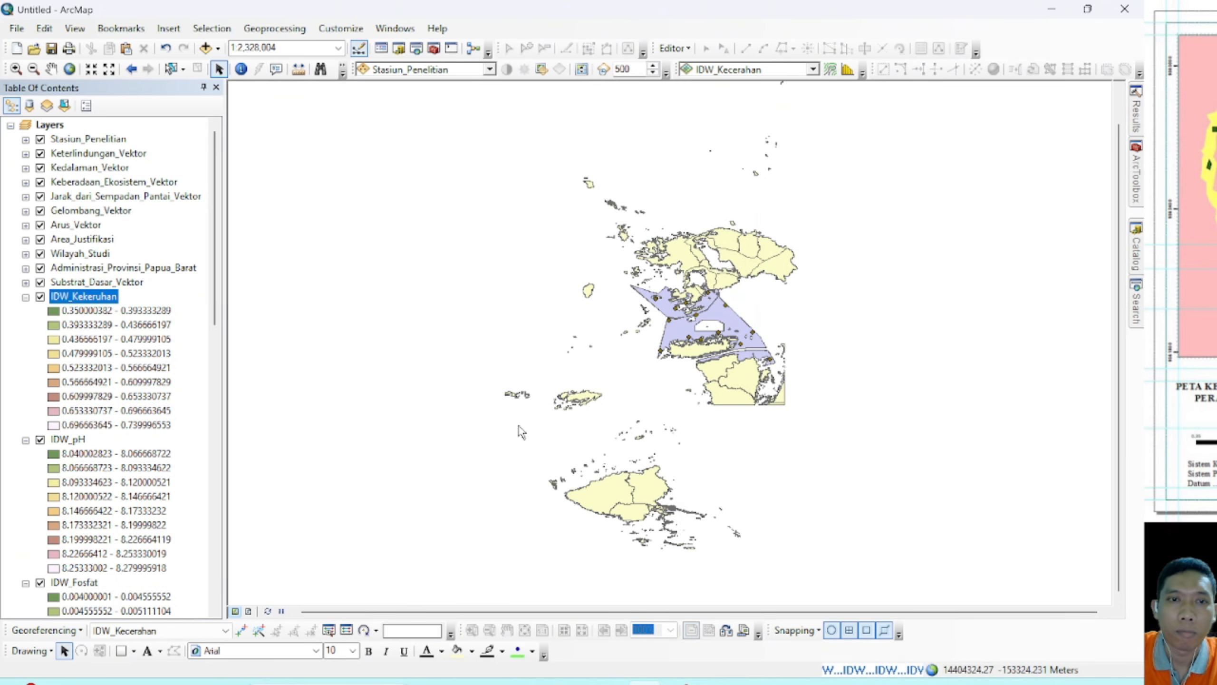
Step: Set up a Spatial Analyst IDW on Oksigen with output raster IDW_Oksigen and enter the output cell size
{"action": "double_click", "coordinate": [991, 248]}
{"action": "left_click", "coordinate": [725, 205]}
{"action": "left_click", "coordinate": [724, 235]}
{"action": "left_click", "coordinate": [671, 355]}
{"action": "type", "text": "300193536"}
Step: Set the processing extent layer and raster analysis mask in the environment settings and run the IDW interpolation for Oksigen
{"action": "left_click", "coordinate": [633, 423]}
{"action": "left_click", "coordinate": [331, 194]}
{"action": "left_click", "coordinate": [702, 225]}
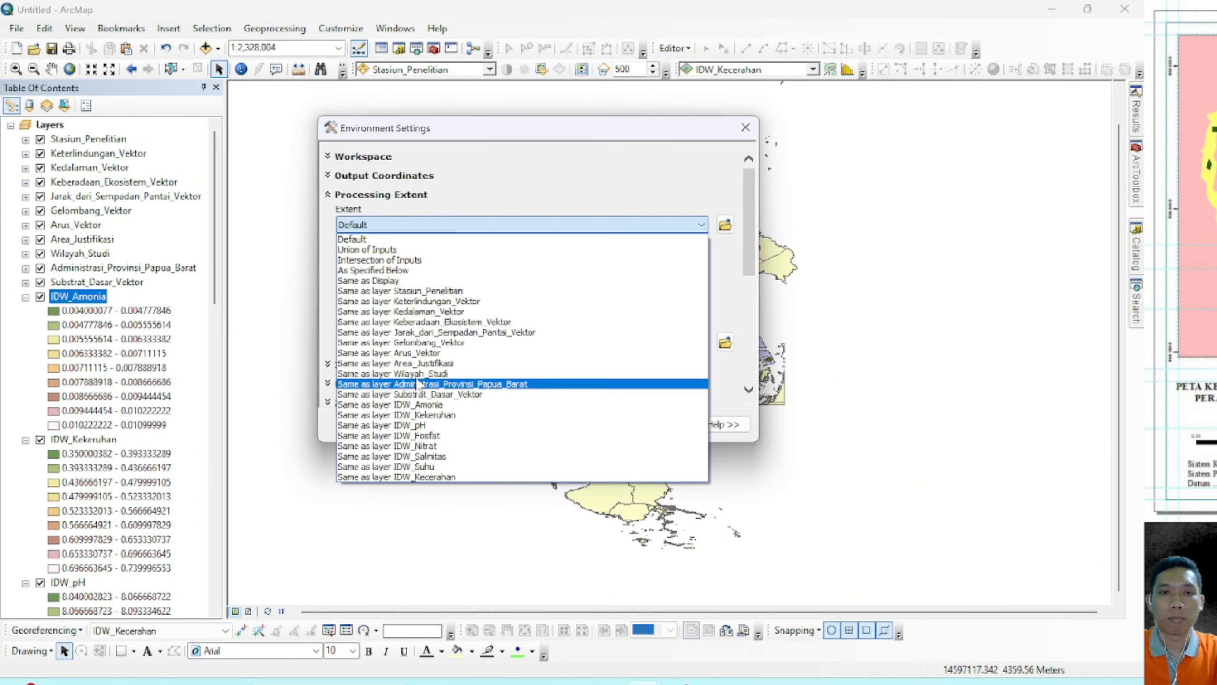
{"action": "left_click", "coordinate": [418, 383]}
{"action": "scroll", "coordinate": [537, 307], "scroll_direction": "down", "scroll_amount": 10}
{"action": "left_click", "coordinate": [331, 284]}
{"action": "left_click", "coordinate": [701, 282]}
{"action": "left_click", "coordinate": [403, 395]}
{"action": "left_click", "coordinate": [576, 424]}
{"action": "left_click", "coordinate": [508, 424]}
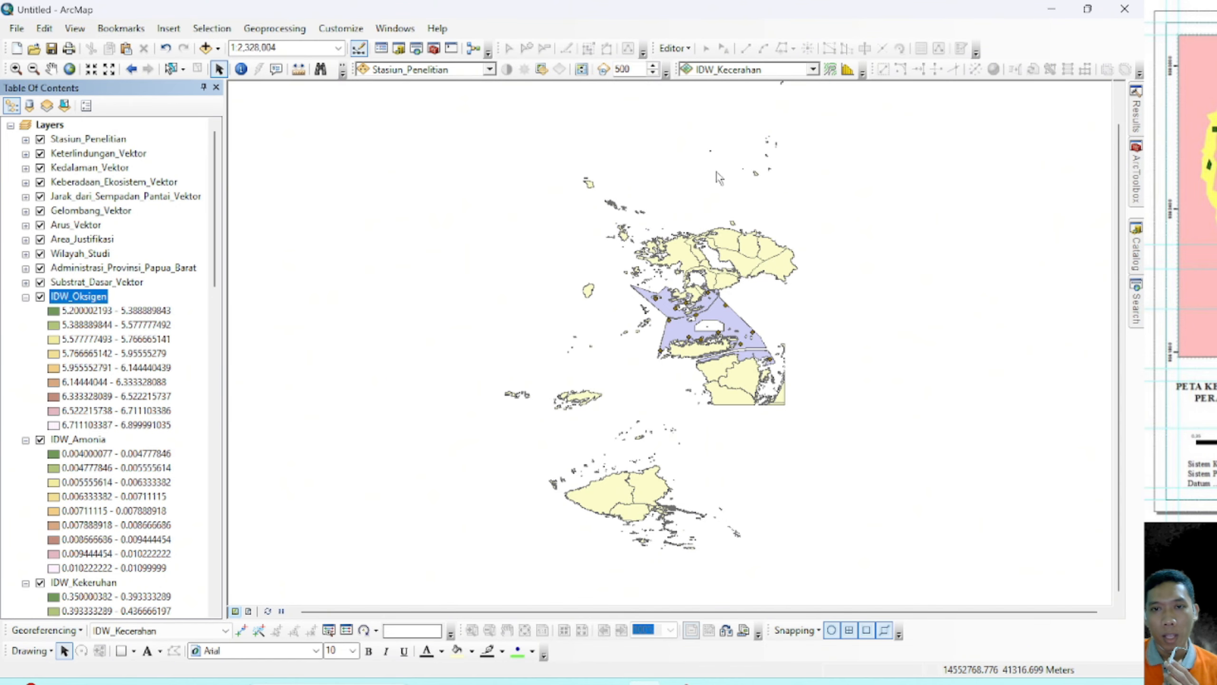
Step: Search the tools for Reclassify and open the Spatial Analyst version, placing its dialog clear of the layer list
{"action": "left_click", "coordinate": [1138, 307]}
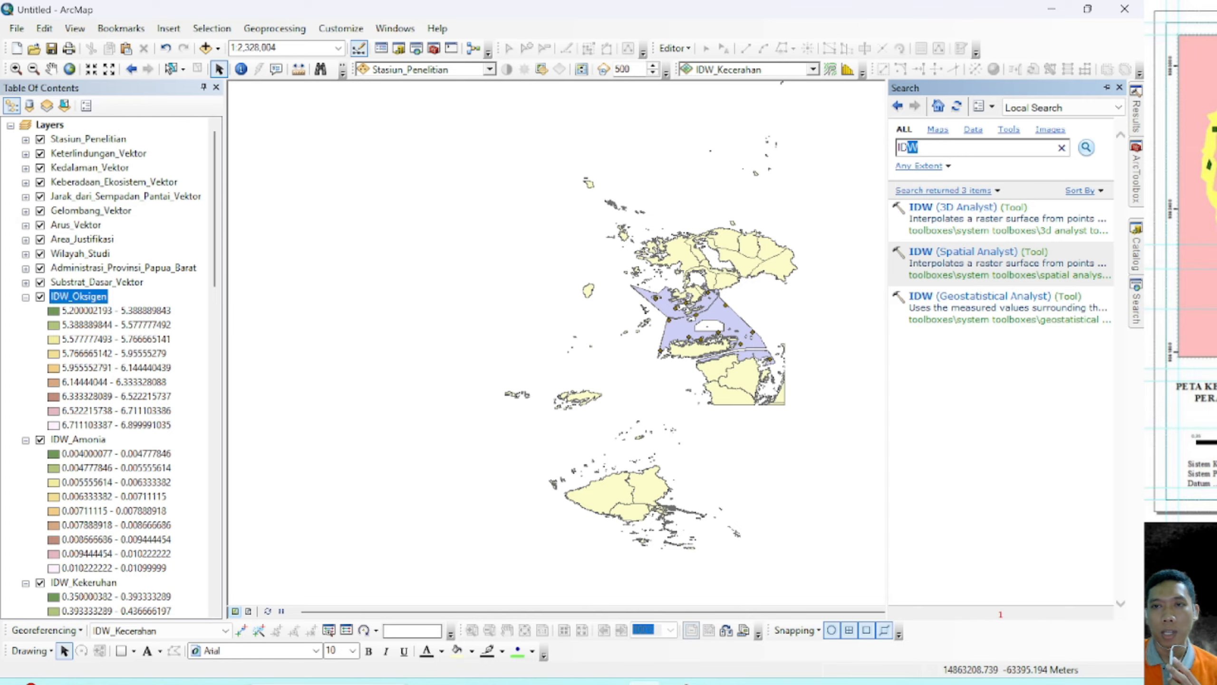
{"action": "left_click_drag", "start_coordinate": [904, 147], "coordinate": [896, 147]}
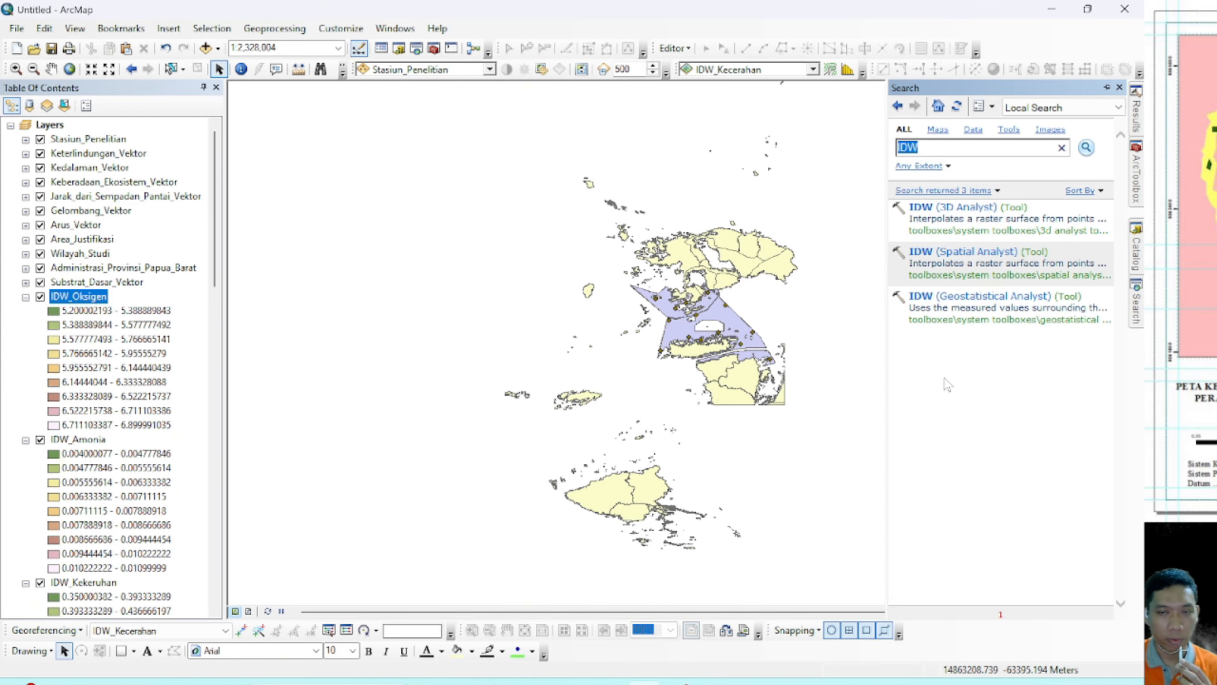
{"action": "type", "text": "R"}
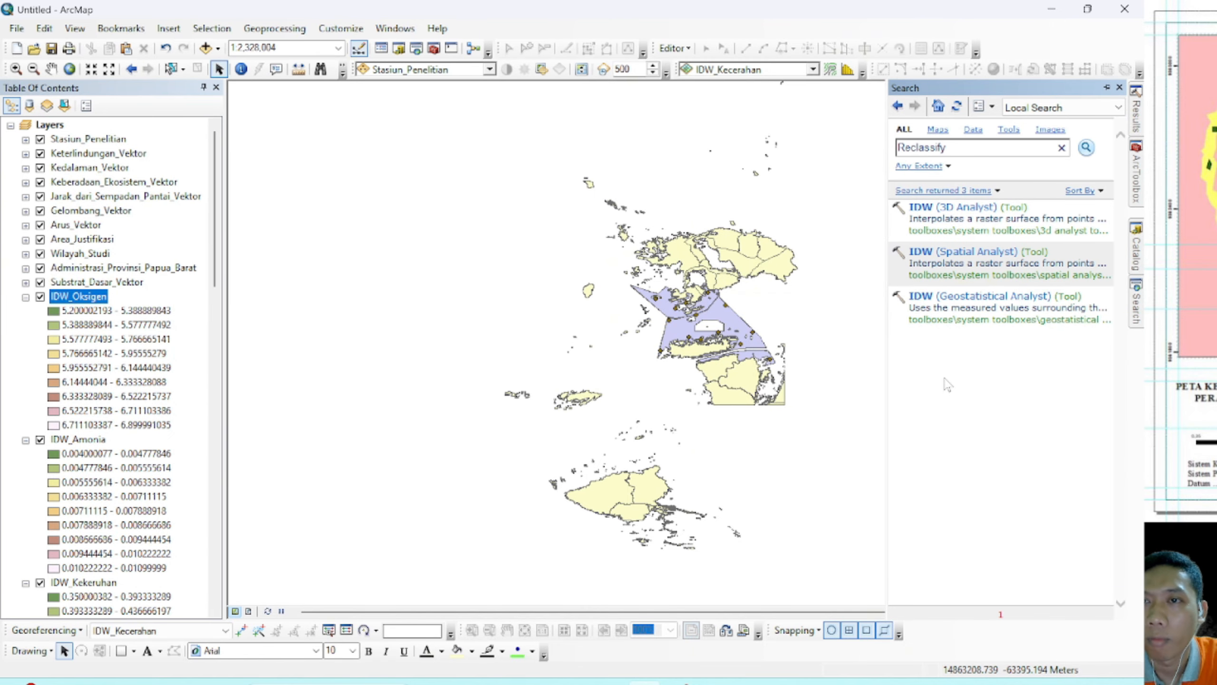
{"action": "type", "text": "eclassify"}
{"action": "left_click", "coordinate": [1086, 148]}
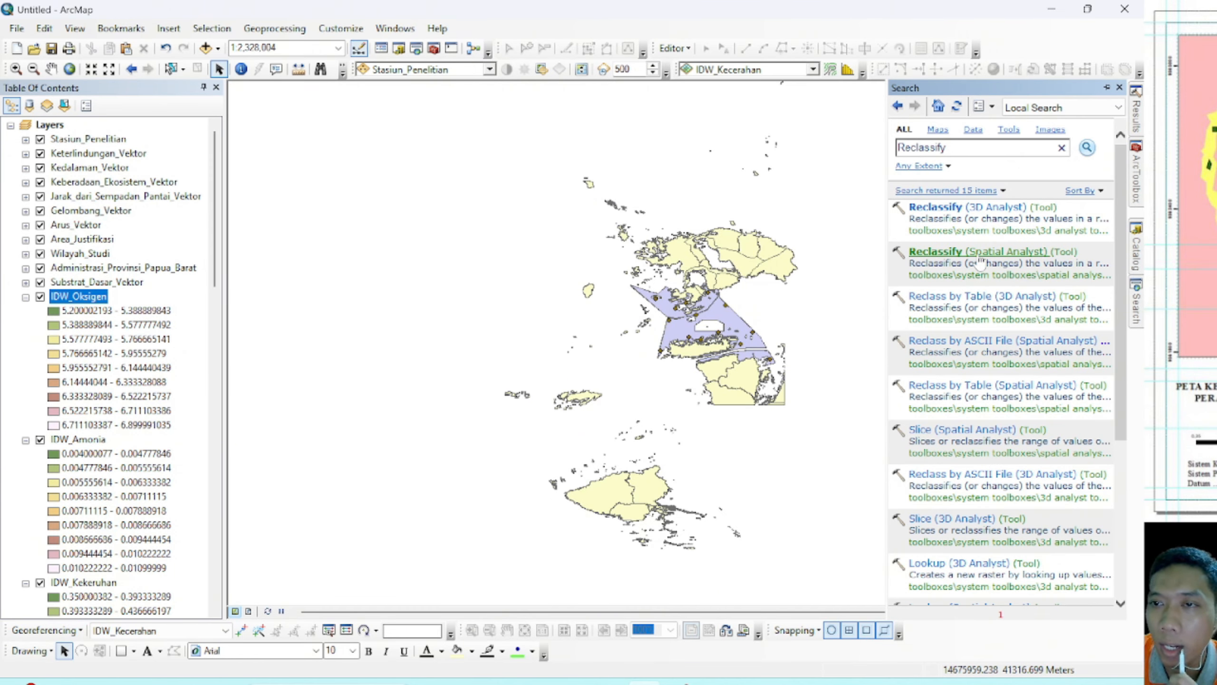
{"action": "left_click", "coordinate": [1022, 261]}
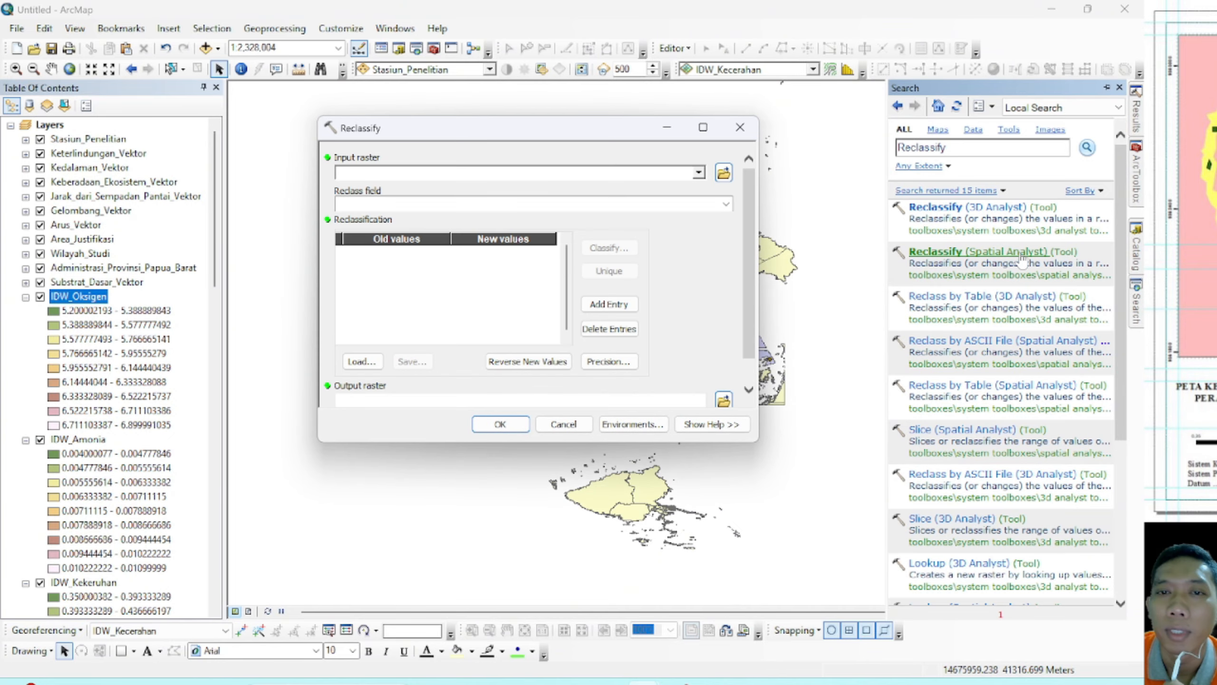
{"action": "left_click", "coordinate": [865, 218]}
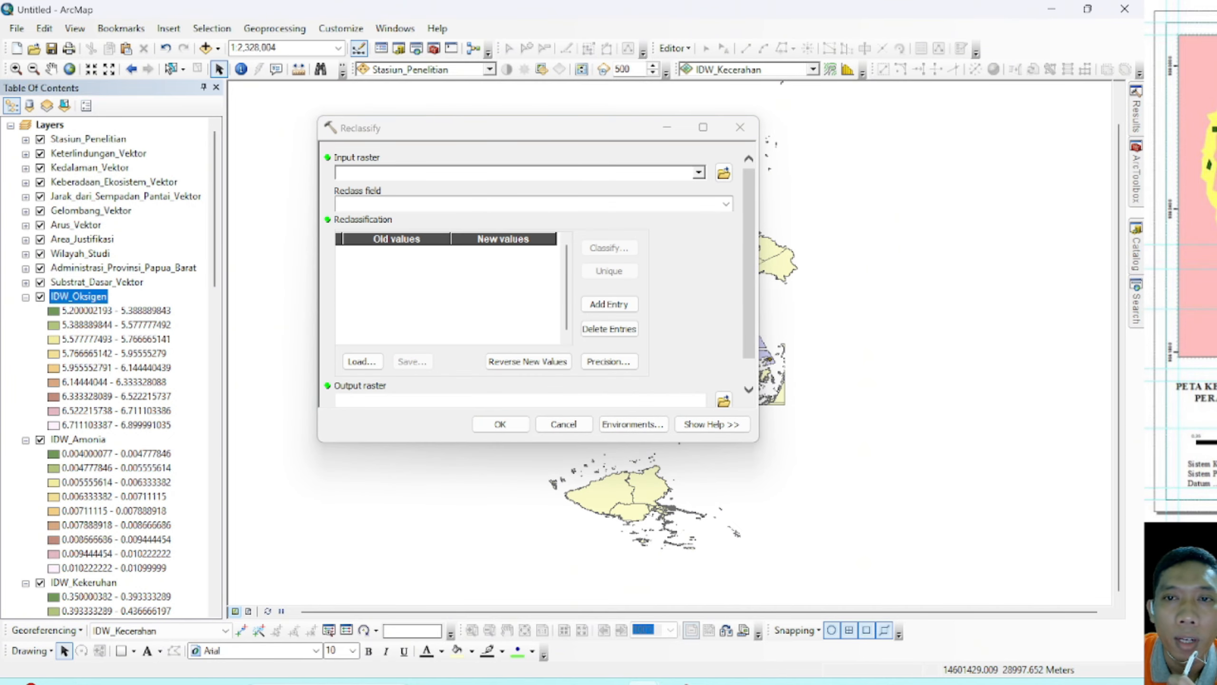
{"action": "left_click_drag", "start_coordinate": [488, 137], "coordinate": [590, 144]}
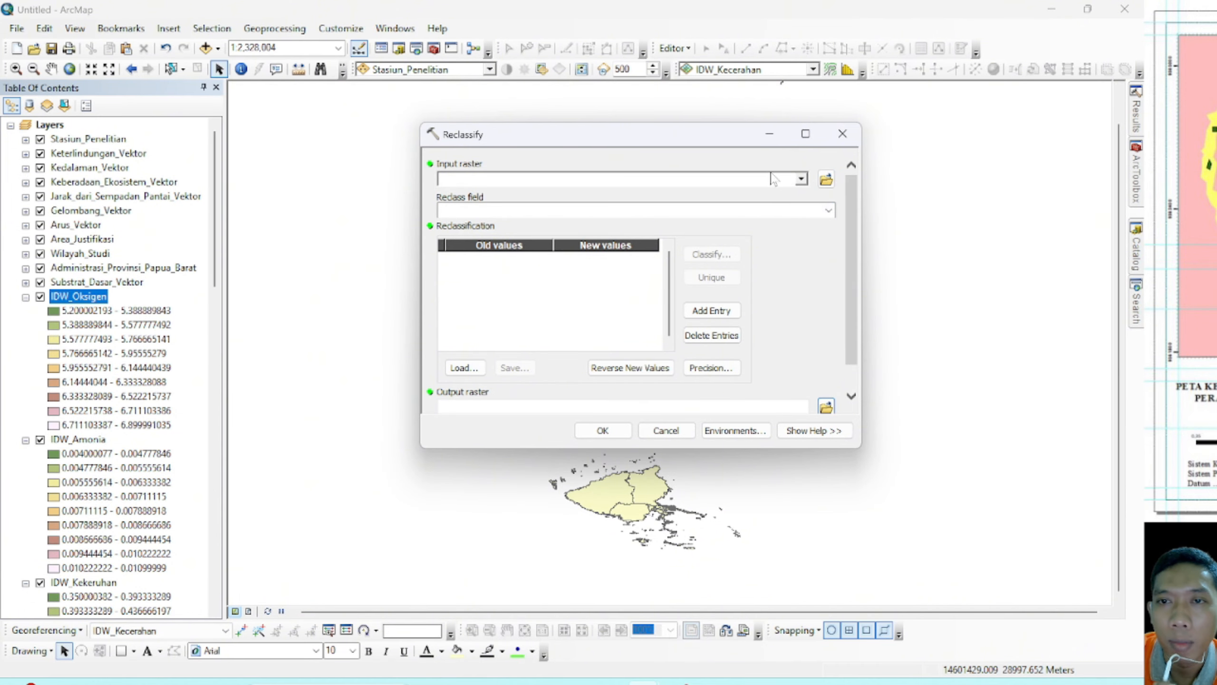
Step: Choose IDW_Kecerahan as the Reclassify input raster, keep Value as the reclass field and open its classification settings
{"action": "left_click", "coordinate": [804, 180]}
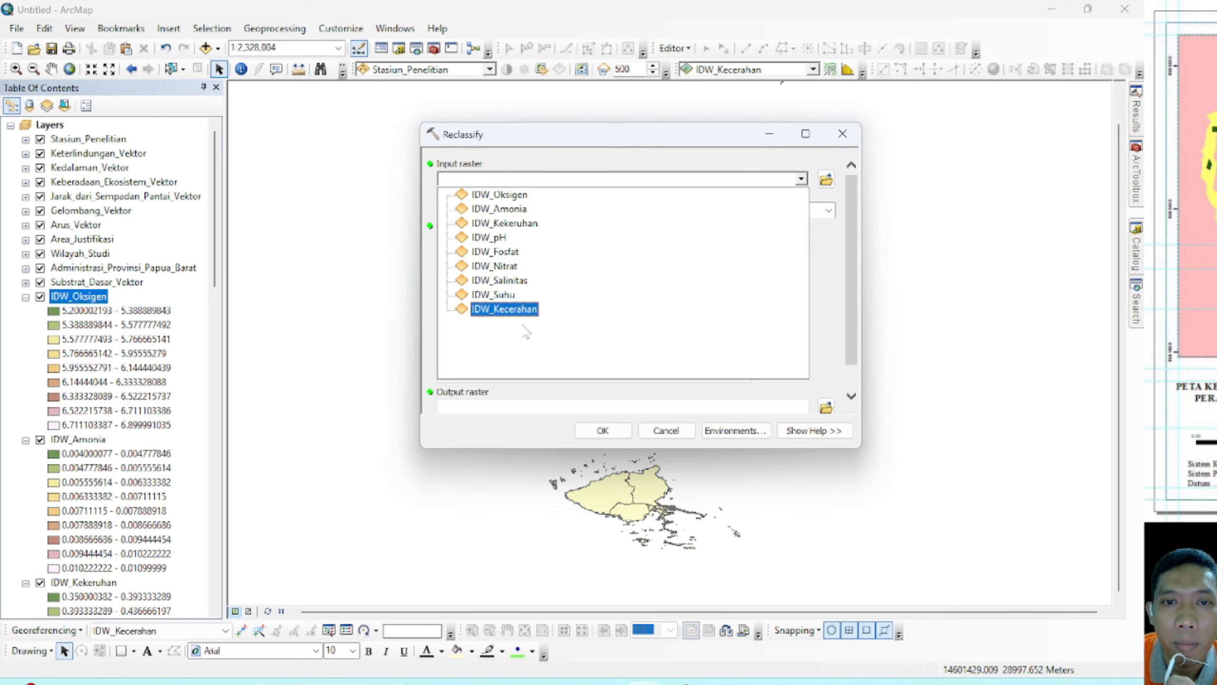
{"action": "left_click", "coordinate": [507, 312]}
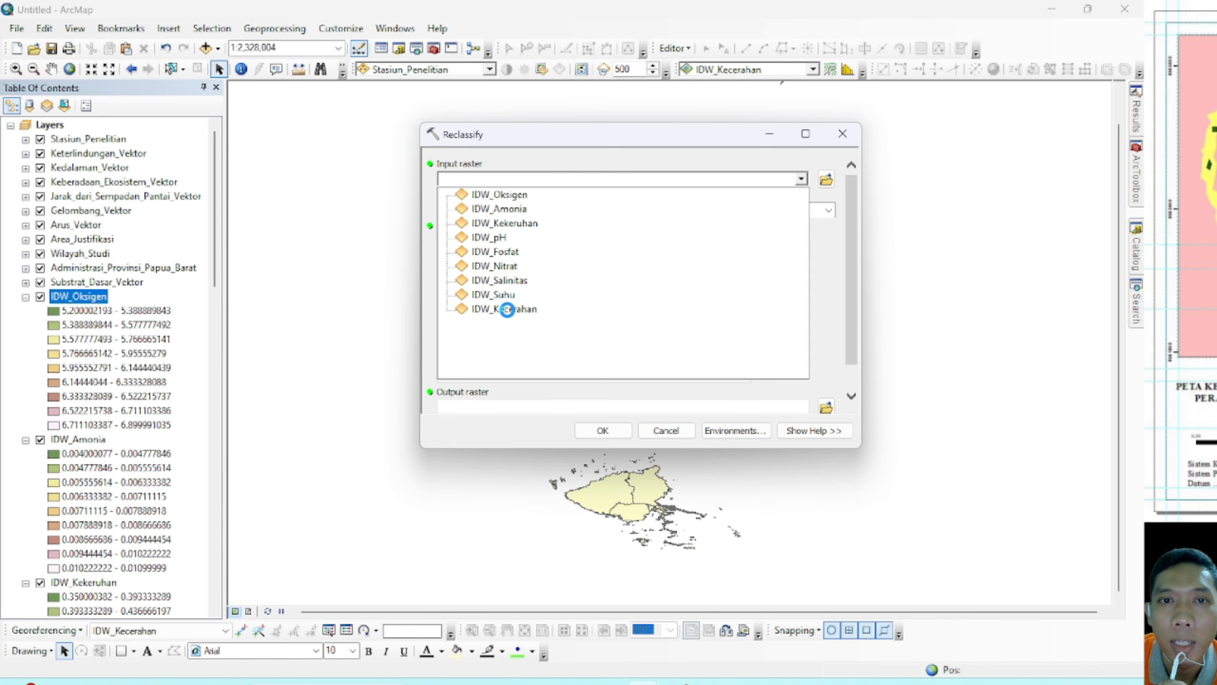
{"action": "left_click", "coordinate": [829, 210]}
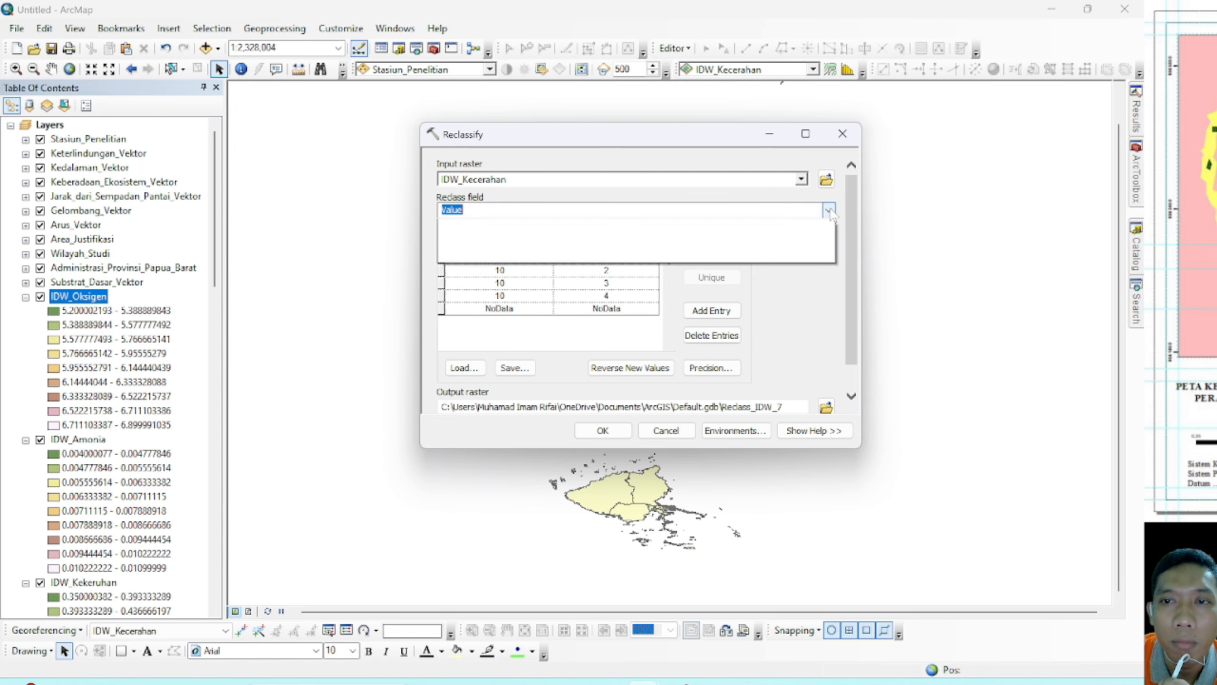
{"action": "left_click", "coordinate": [830, 211]}
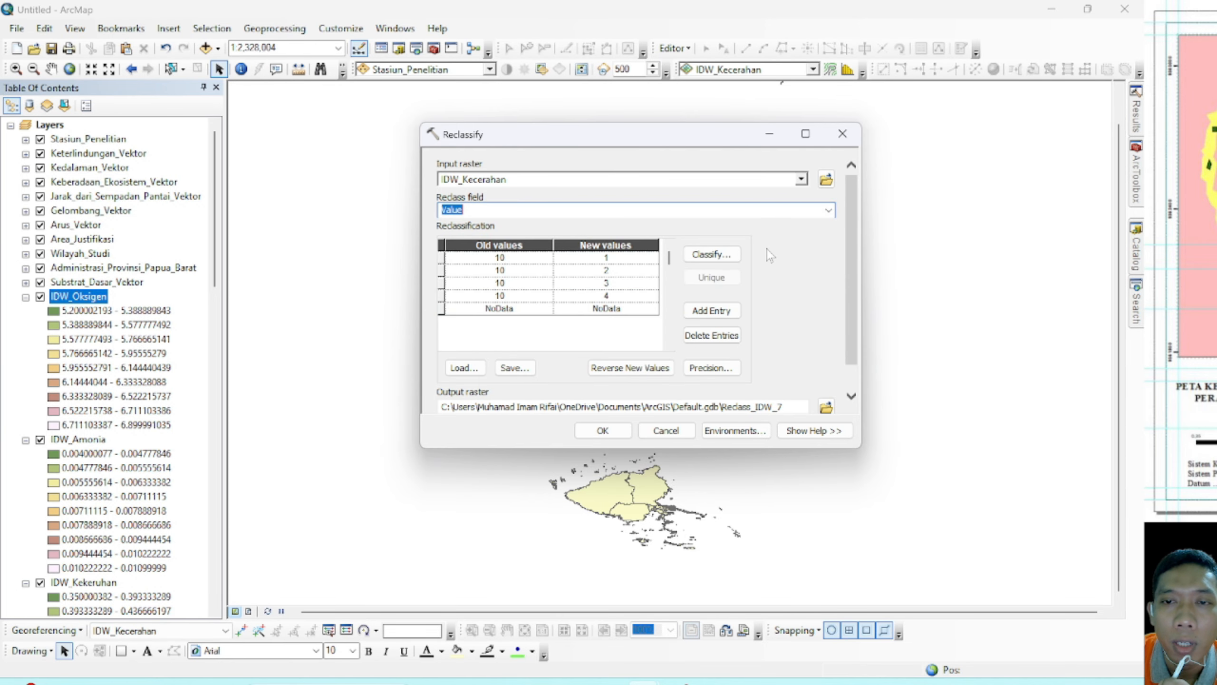
{"action": "left_click", "coordinate": [728, 263]}
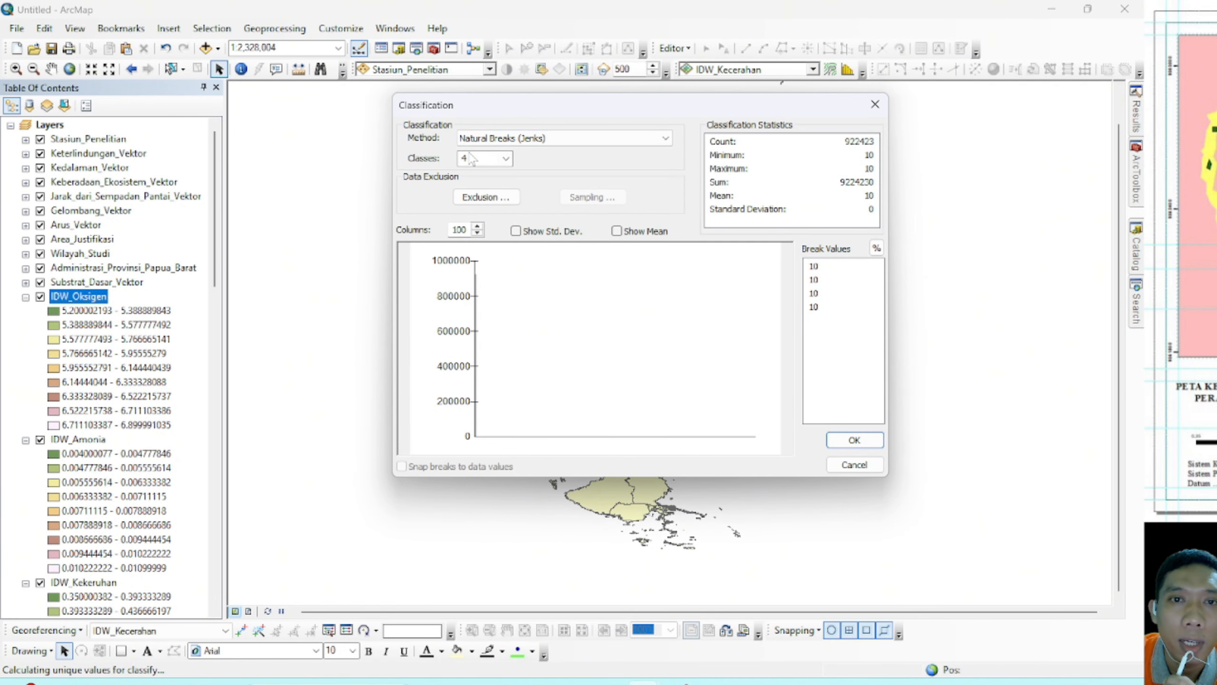
{"action": "left_click_drag", "start_coordinate": [685, 110], "coordinate": [850, 117]}
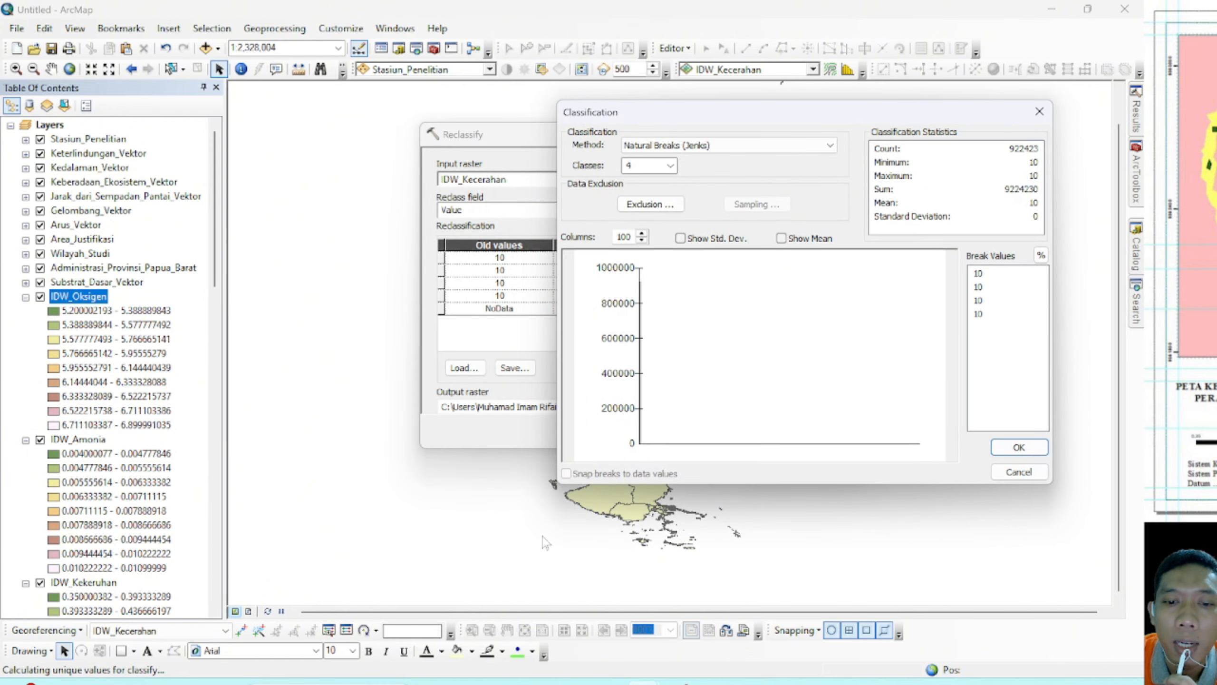
Step: Switch to the SMCE document in Word and examine the suitability classes and scores in the seaweed farming matrix
{"action": "key", "text": "alt+Tab"}
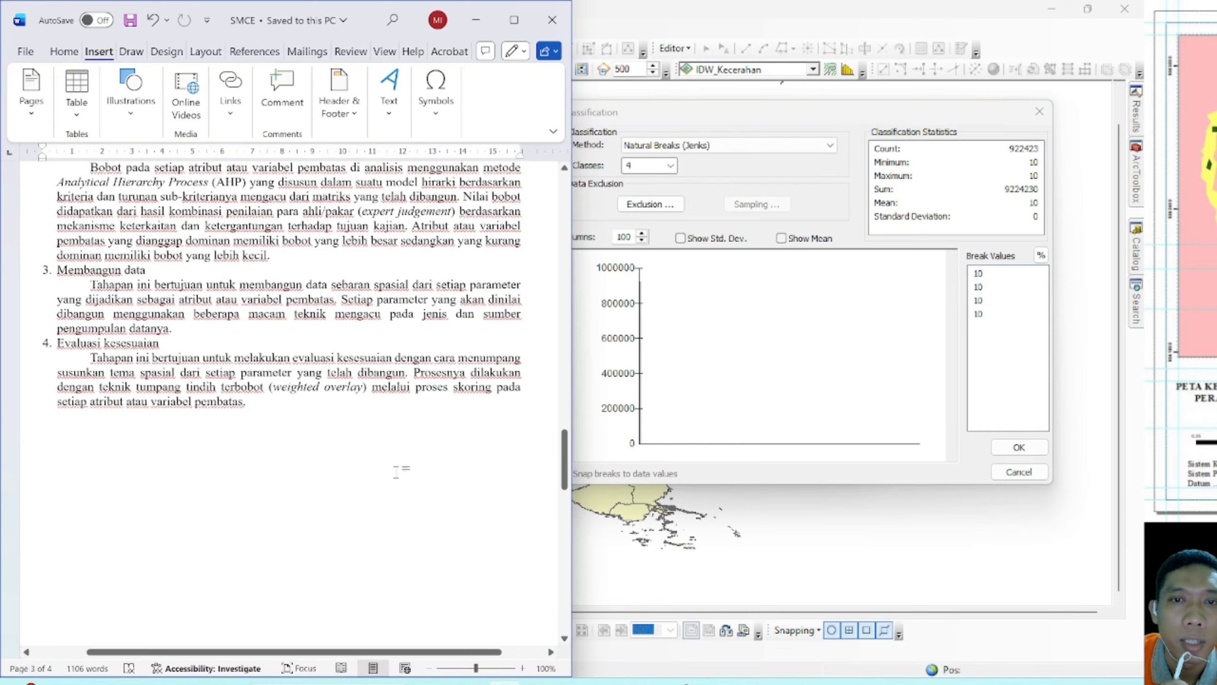
{"action": "scroll", "coordinate": [406, 474], "scroll_direction": "down", "scroll_amount": 8}
{"action": "scroll", "coordinate": [406, 474], "scroll_direction": "up", "scroll_amount": 10}
{"action": "scroll", "coordinate": [289, 403], "scroll_direction": "up", "scroll_amount": 4}
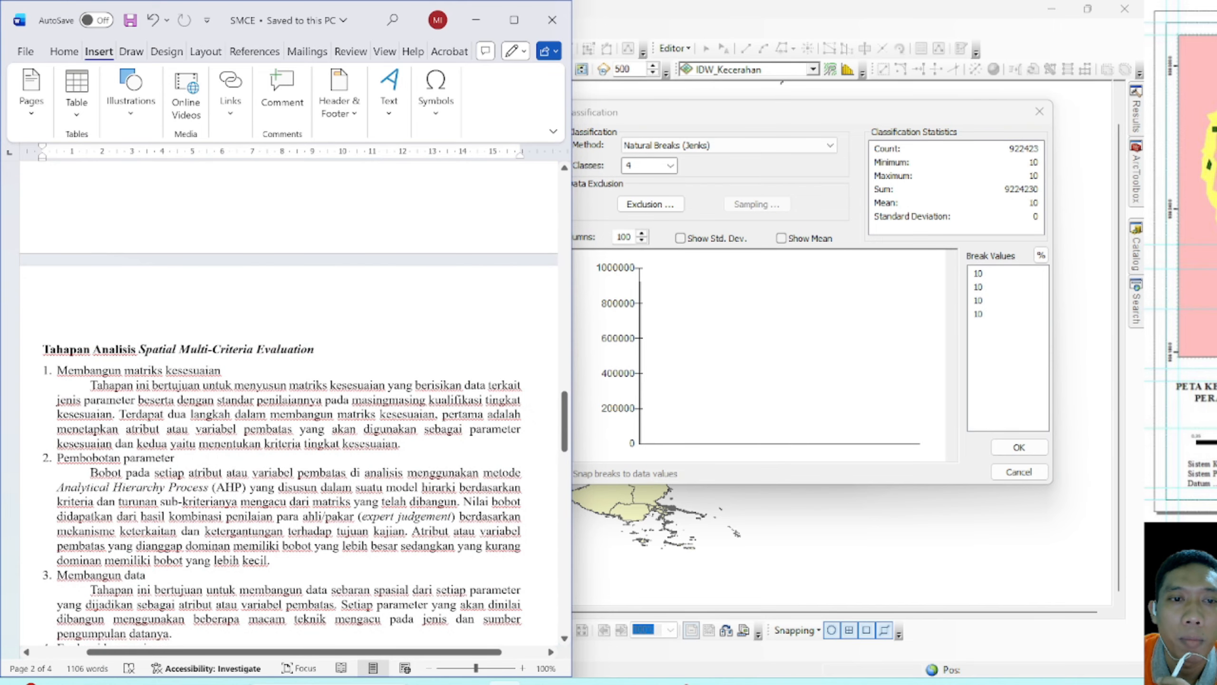
{"action": "left_click_drag", "start_coordinate": [564, 443], "coordinate": [563, 583]}
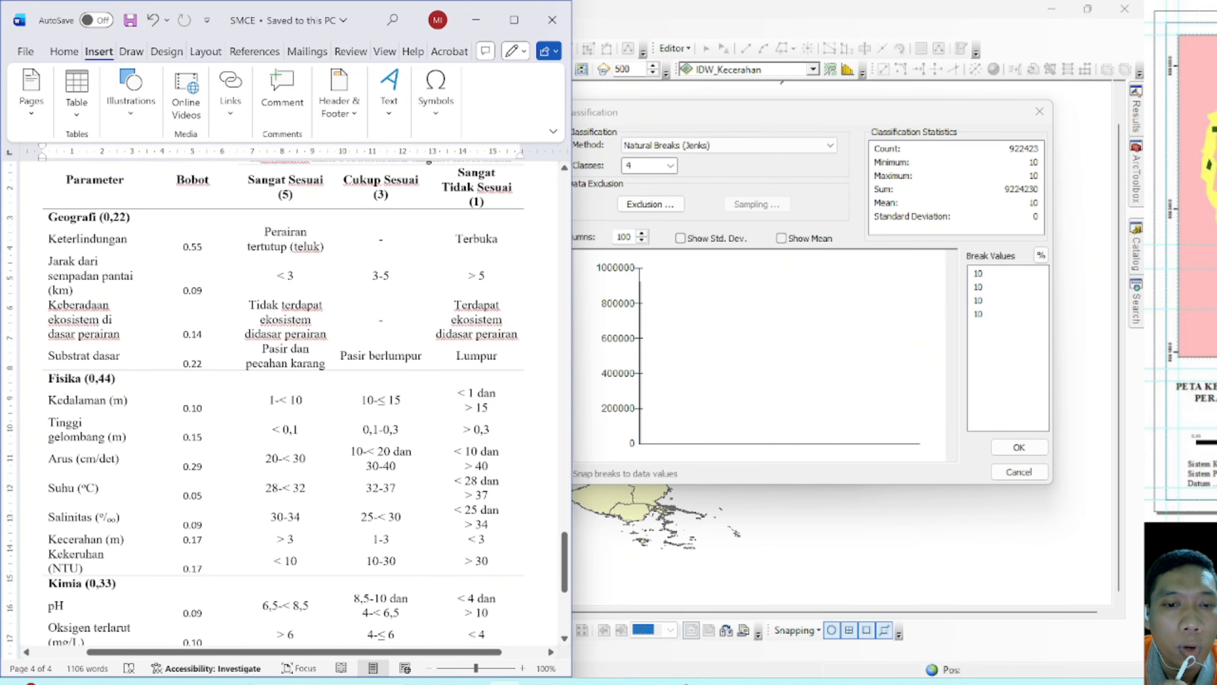
{"action": "scroll", "coordinate": [288, 405], "scroll_direction": "up", "scroll_amount": 2}
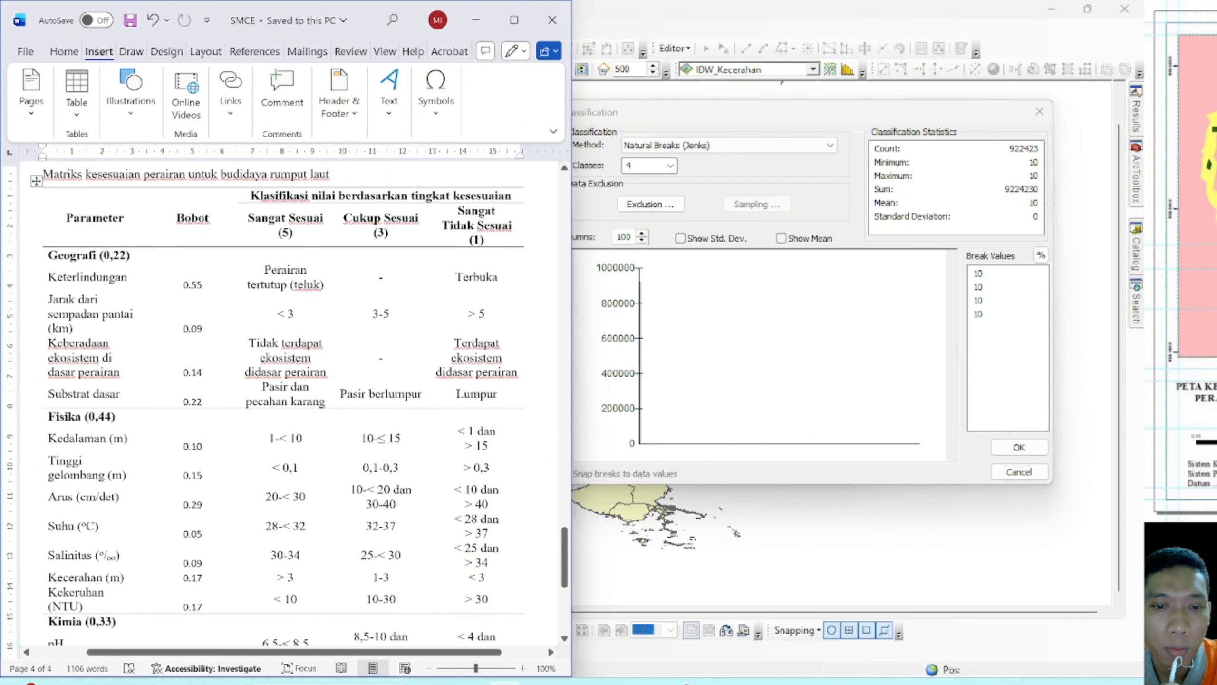
{"action": "left_click", "coordinate": [965, 296]}
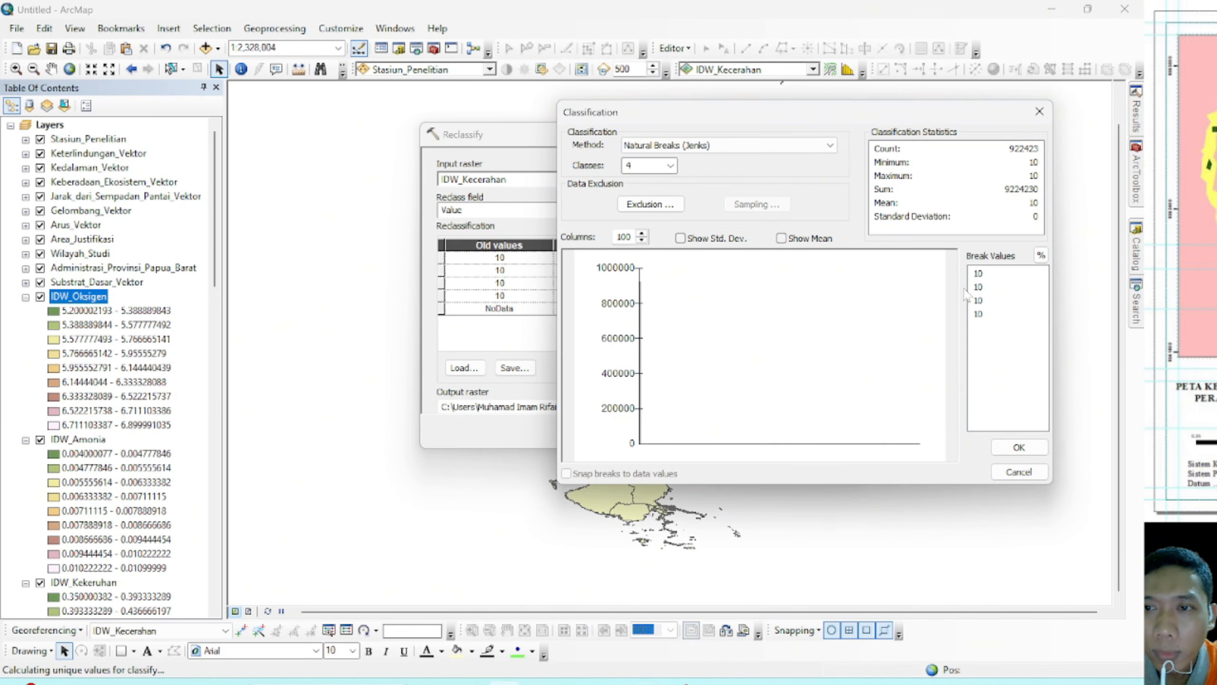
Step: Set the number of classes for the IDW_Kecerahan classification to 1 and accept it
{"action": "left_click", "coordinate": [670, 165]}
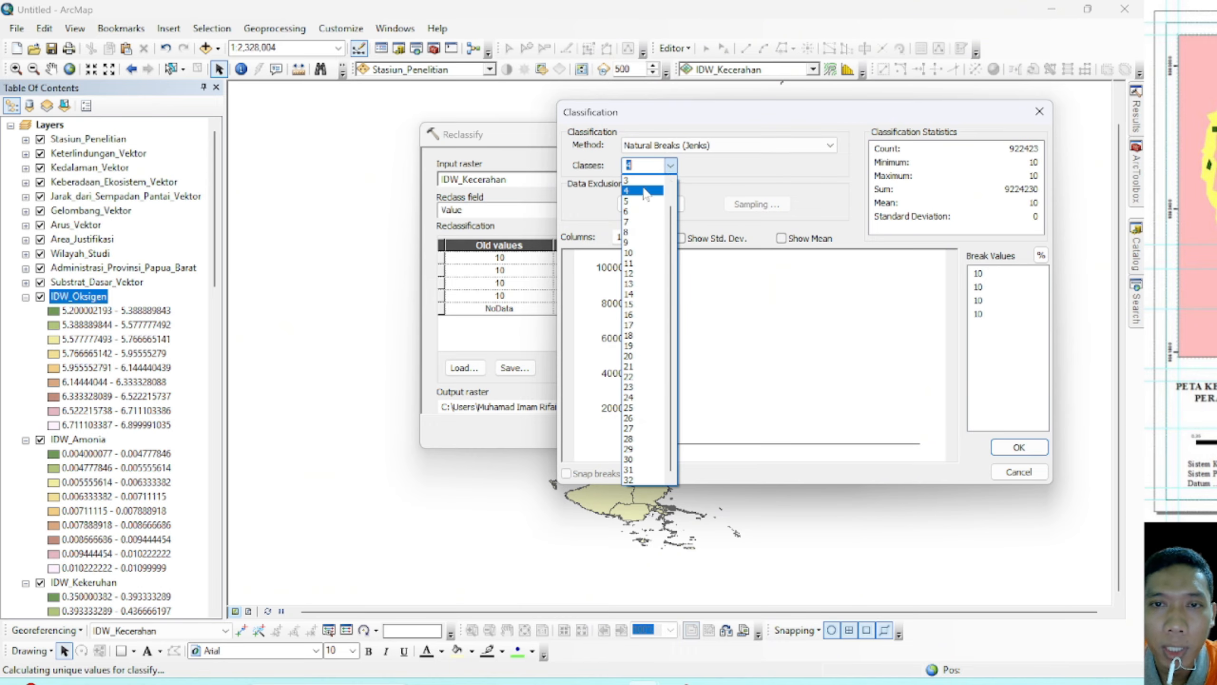
{"action": "scroll", "coordinate": [647, 192], "scroll_direction": "up", "scroll_amount": 1}
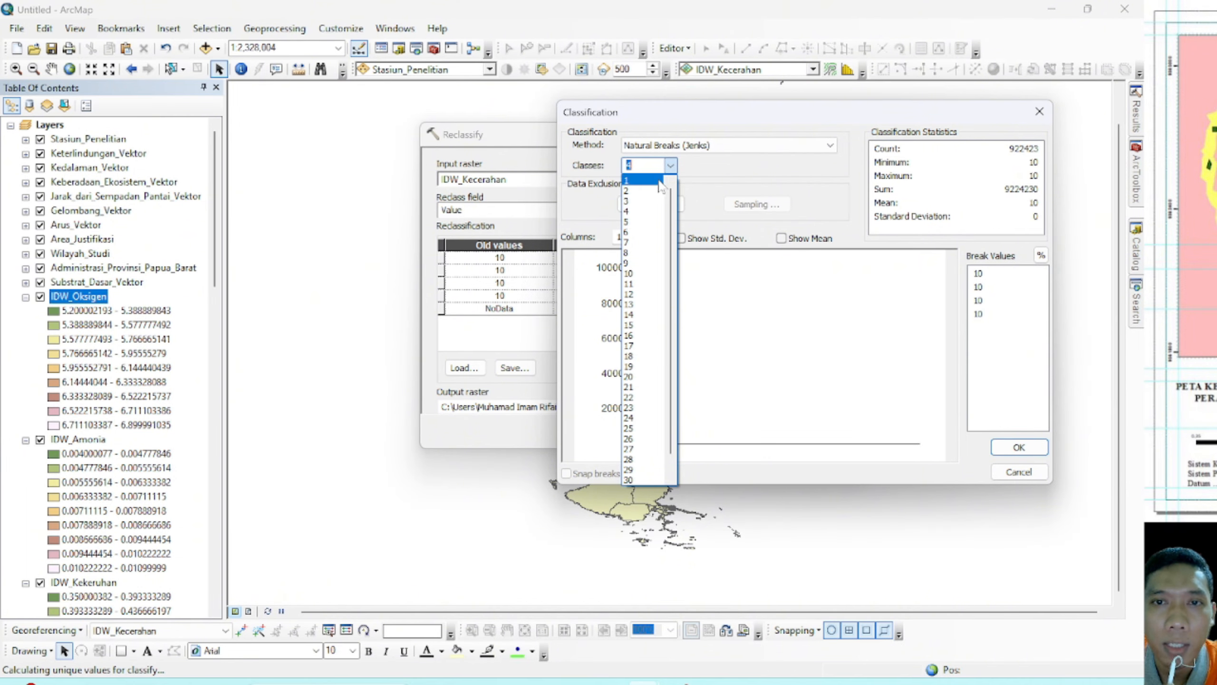
{"action": "left_click", "coordinate": [658, 182]}
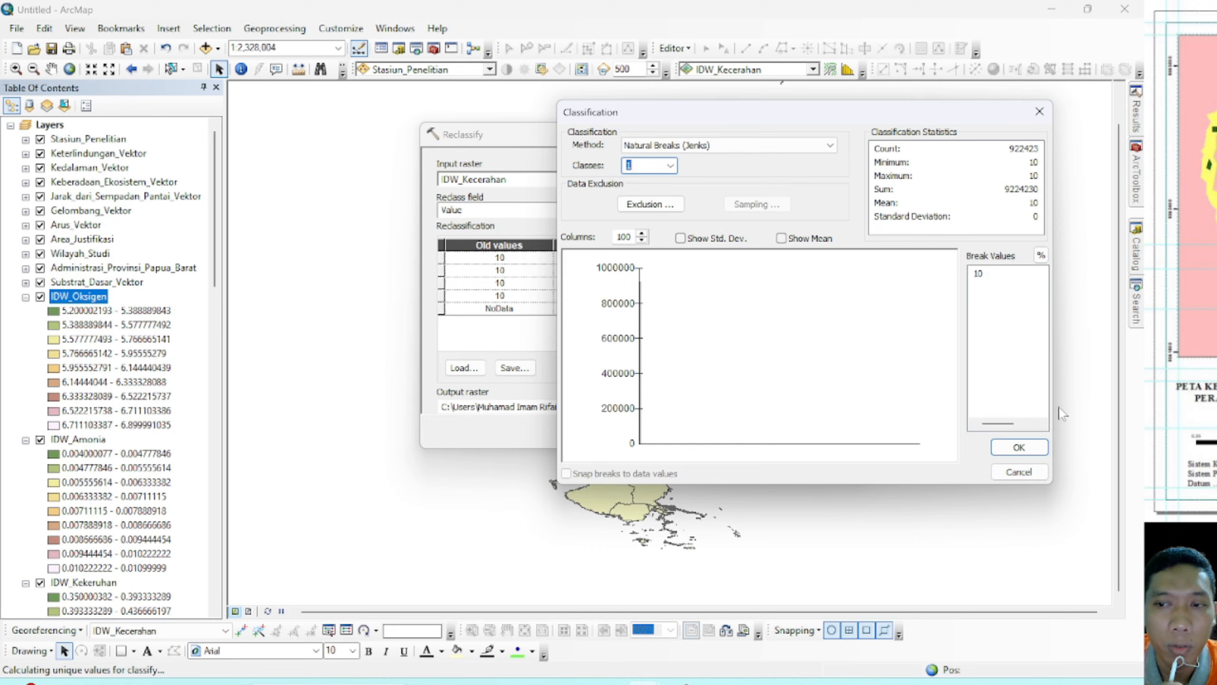
{"action": "left_click", "coordinate": [1019, 448]}
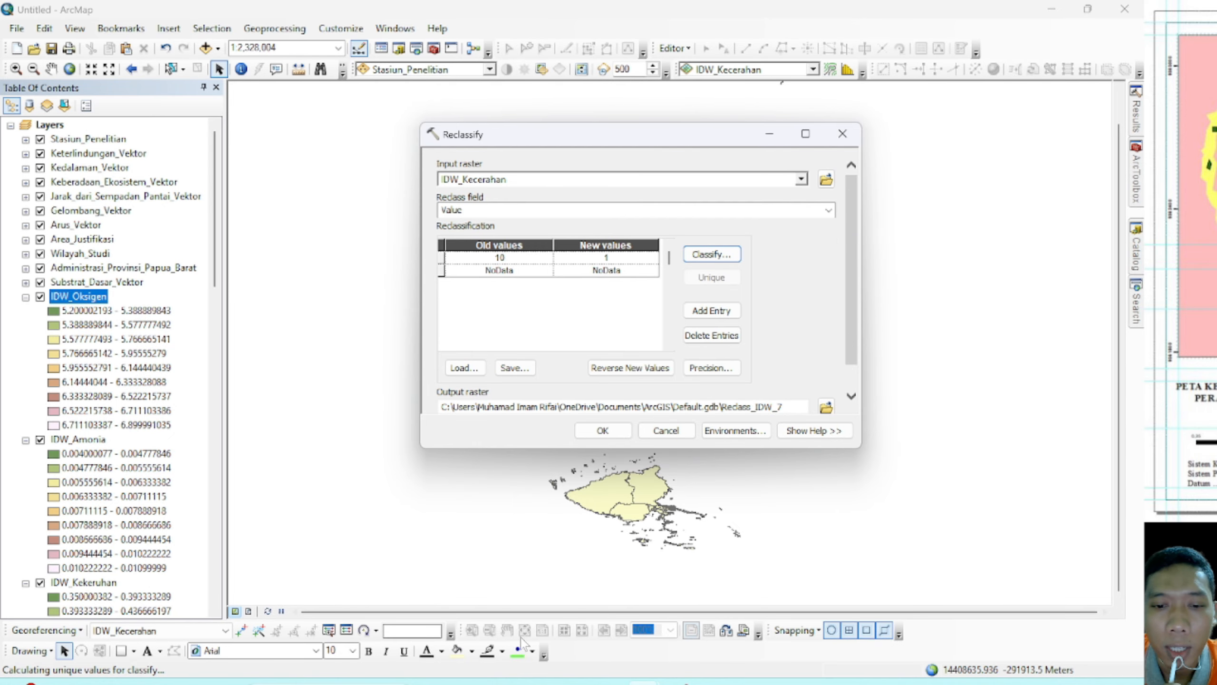
Step: Check the Kecerahan criteria in the Word matrix and set the new value for old value 10 to 5
{"action": "left_click", "coordinate": [509, 681]}
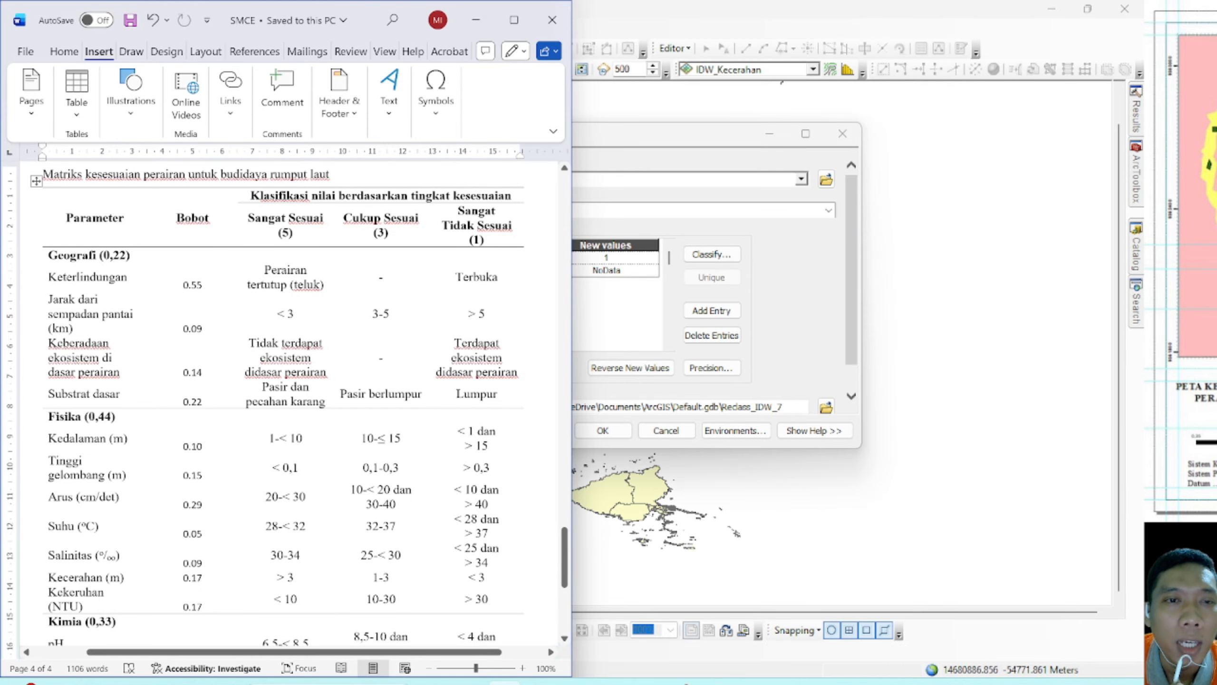
{"action": "left_click", "coordinate": [703, 225]}
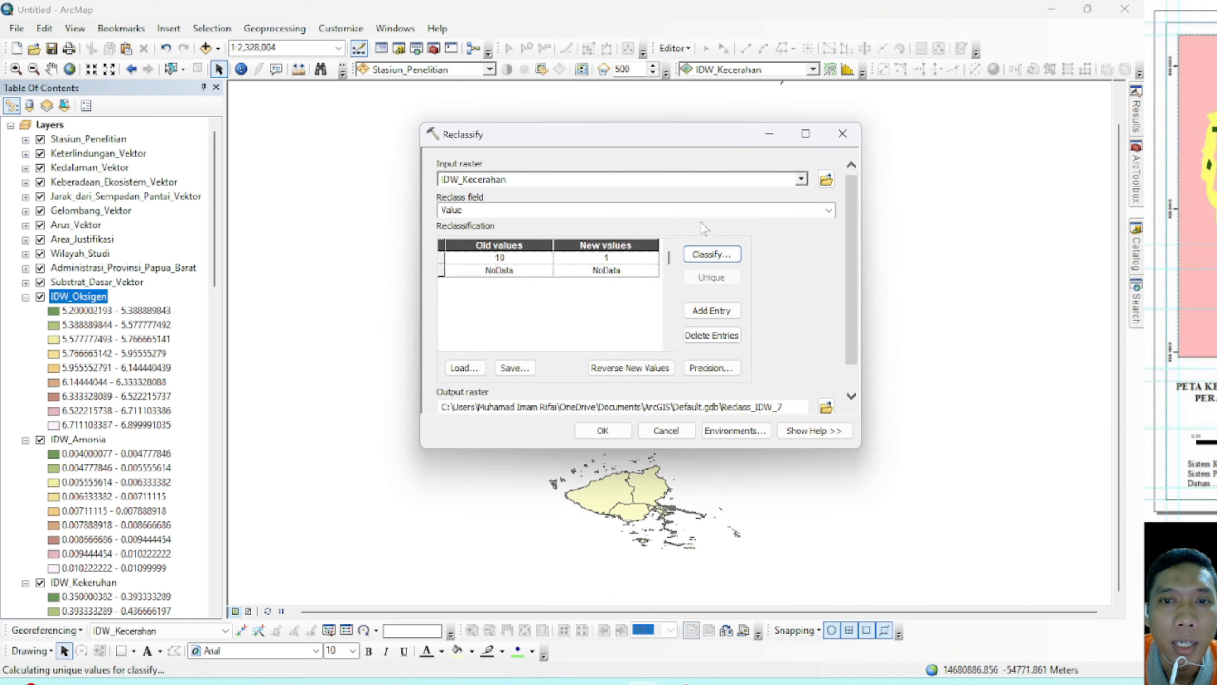
{"action": "left_click", "coordinate": [606, 258]}
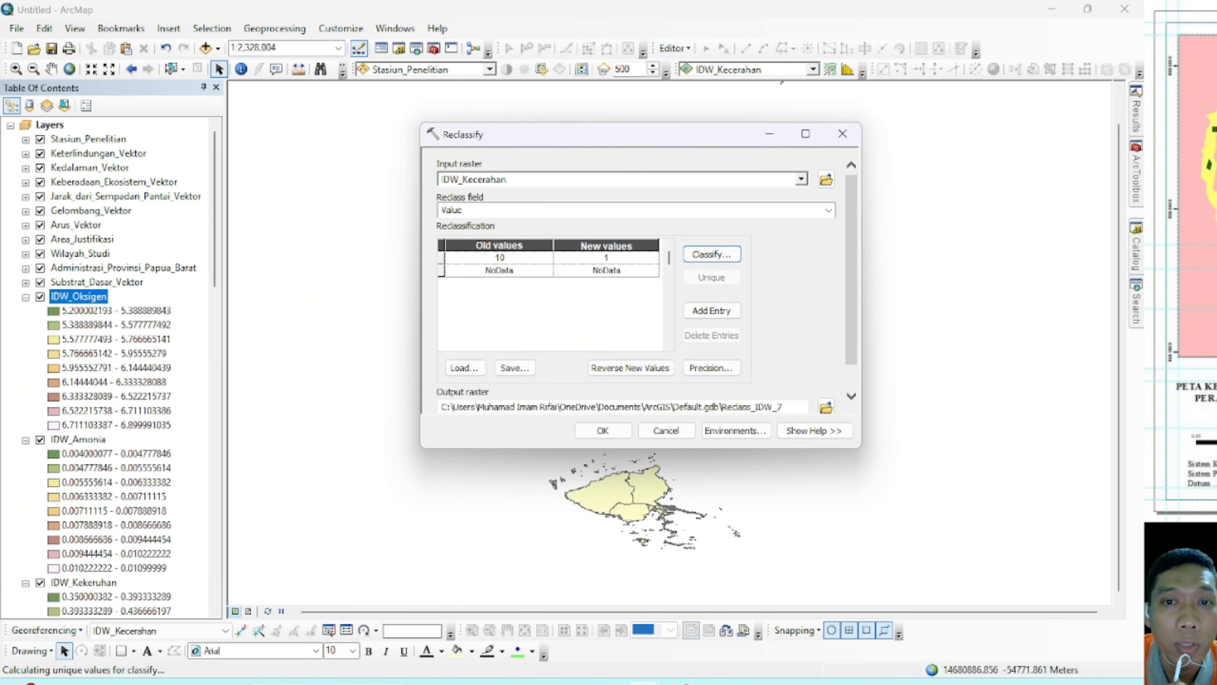
{"action": "key", "text": "BackSpace"}
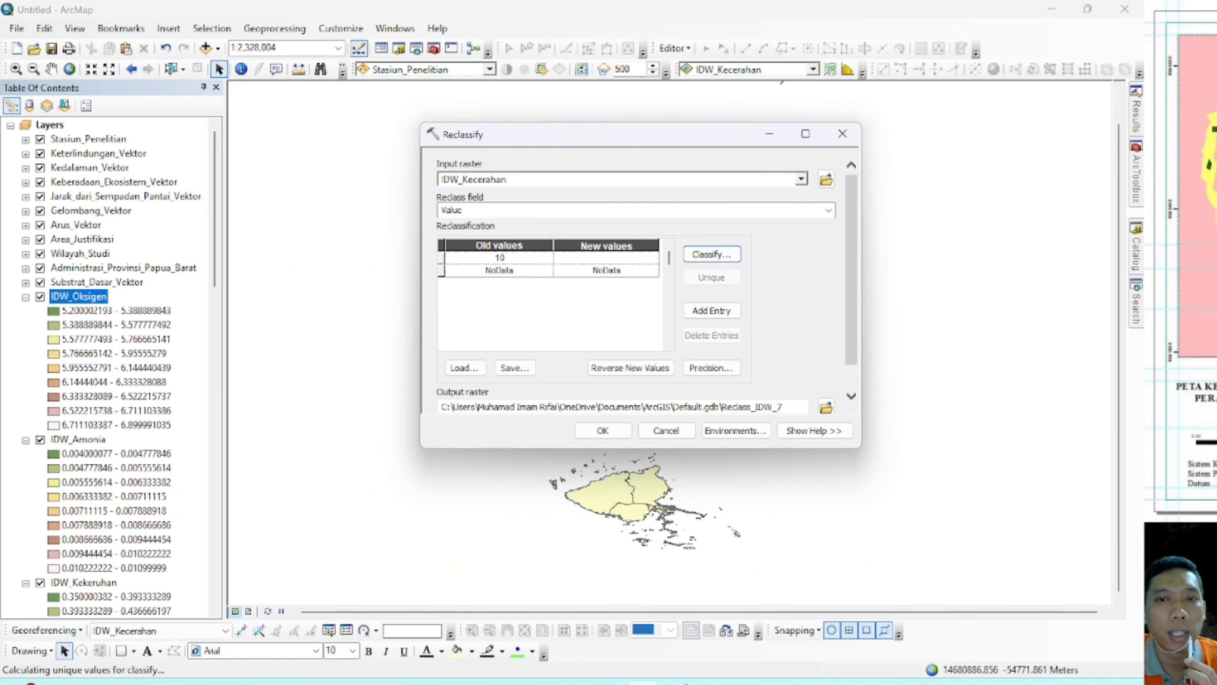
{"action": "type", "text": "5"}
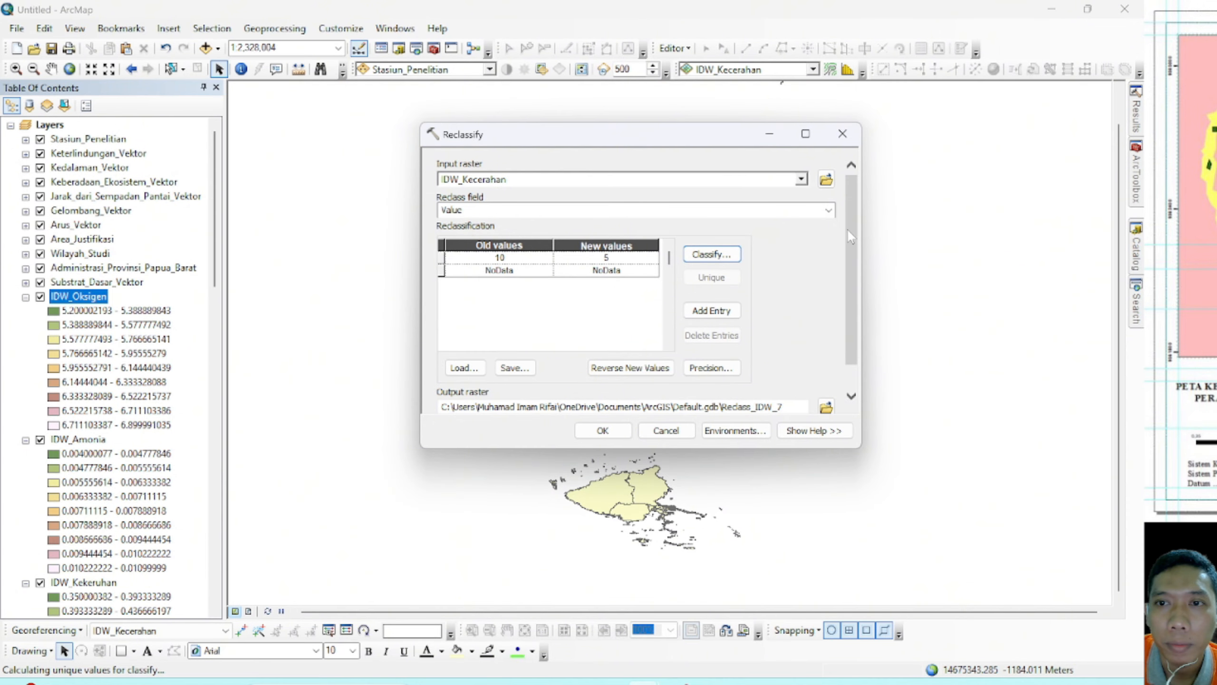
Step: Recheck the Kecerahan criteria in the Word matrix, then run Reclassify with output Reklas_Kecerahan in the Praktikum Pertemuan 10 (Video) geodatabase
{"action": "left_click_drag", "start_coordinate": [851, 236], "coordinate": [847, 265]}
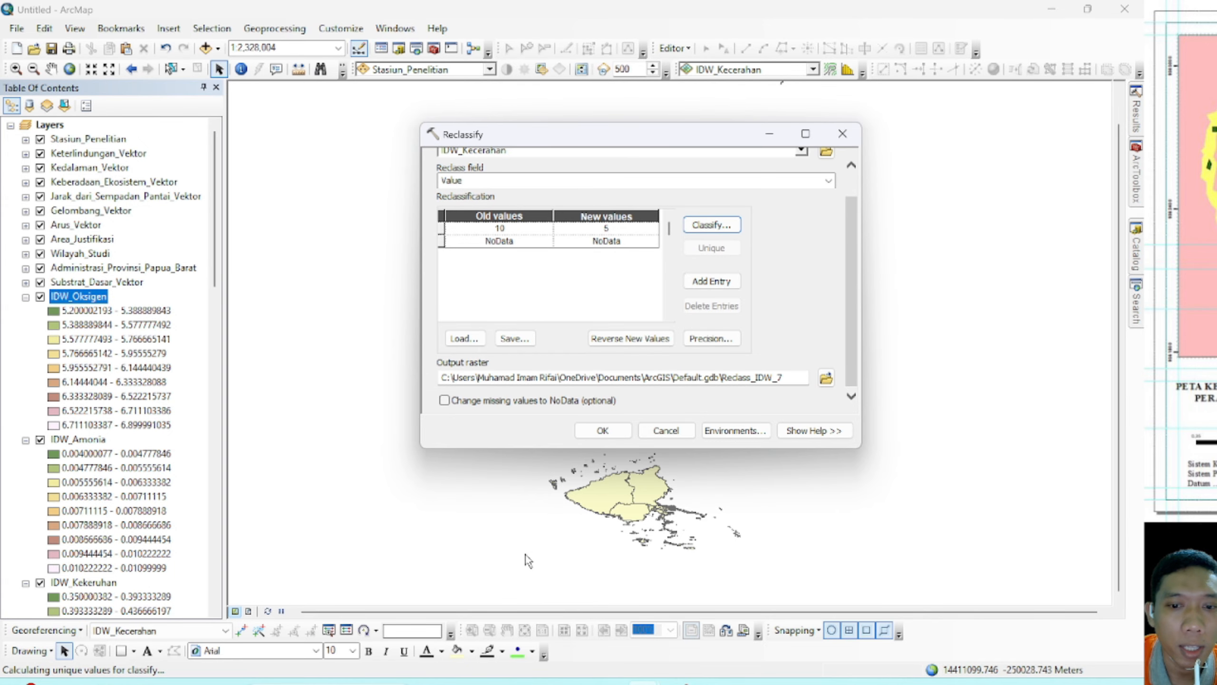
{"action": "left_click", "coordinate": [505, 683]}
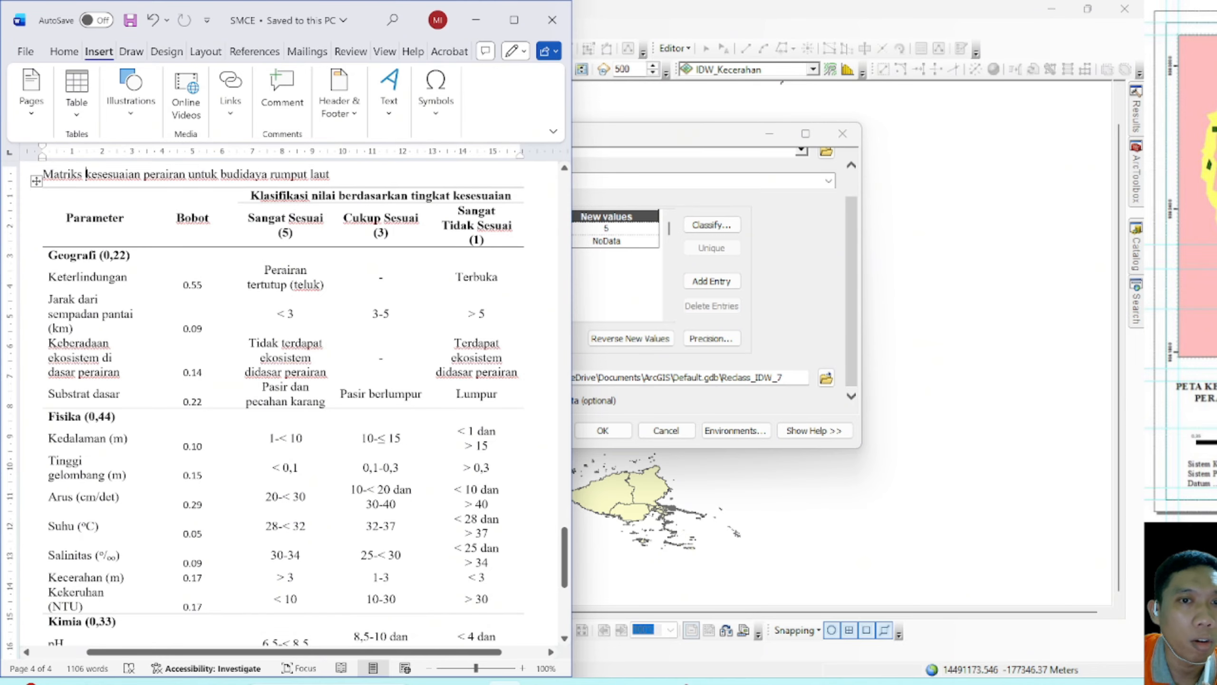
{"action": "left_click", "coordinate": [609, 229]}
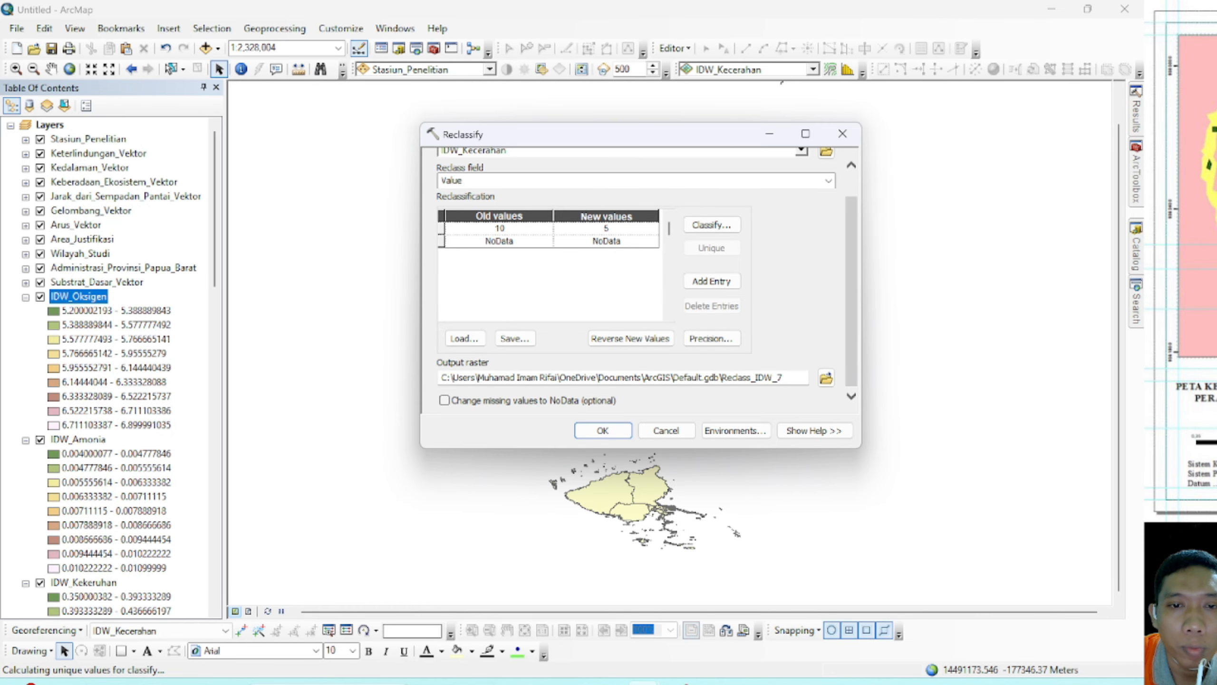
{"action": "left_click", "coordinate": [826, 378]}
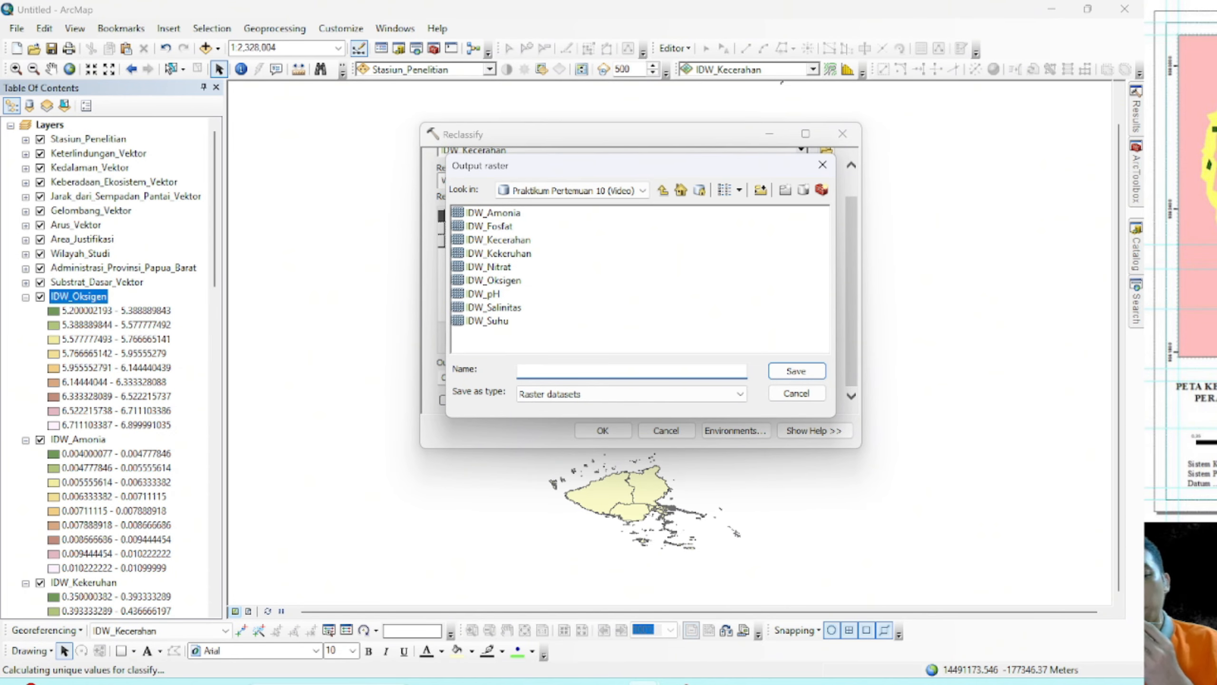
{"action": "type", "text": "Re"}
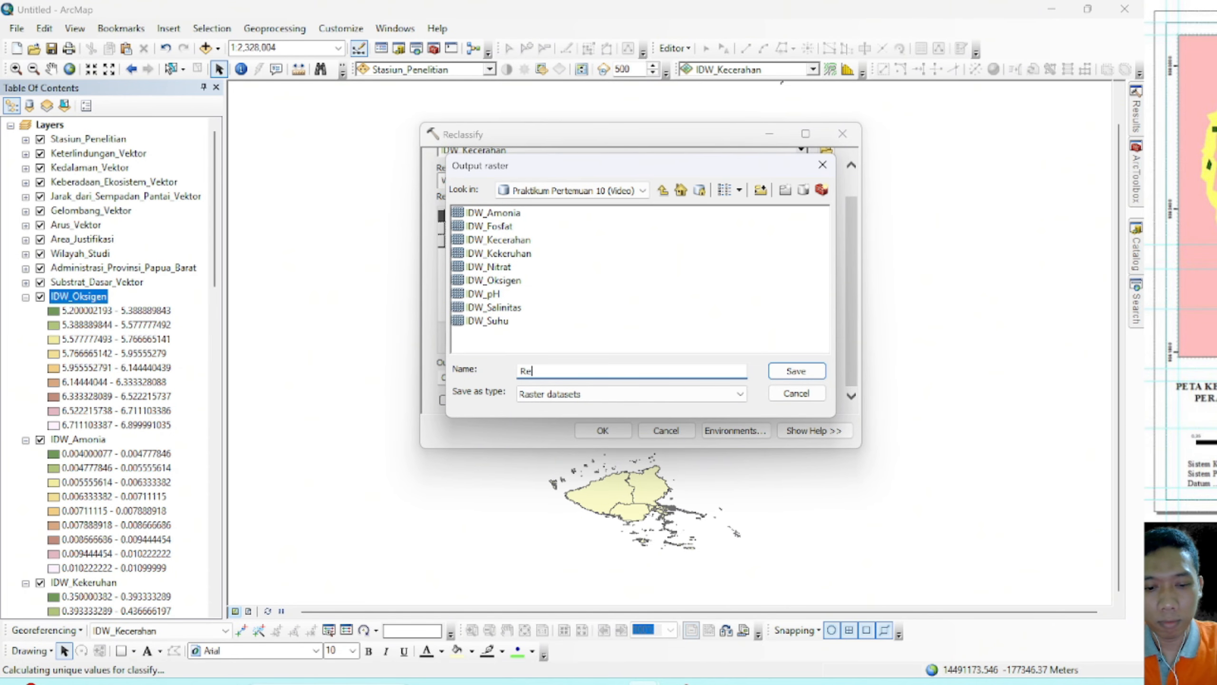
{"action": "type", "text": "klas_"}
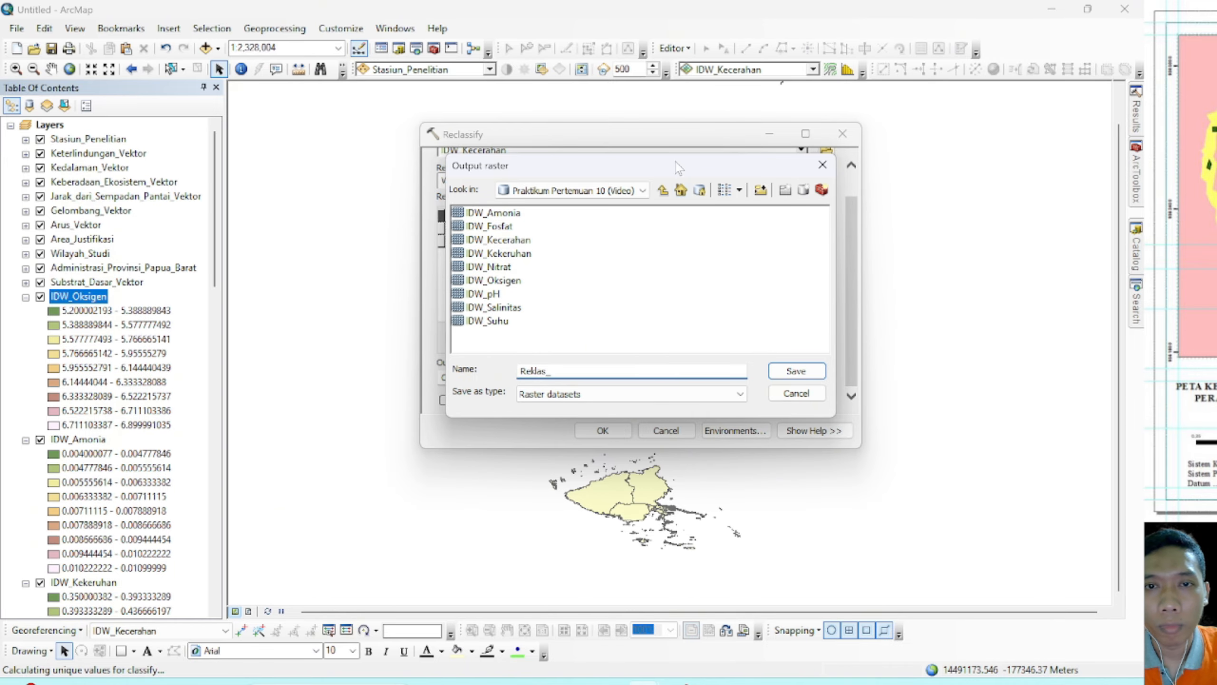
{"action": "left_click_drag", "start_coordinate": [677, 164], "coordinate": [687, 269]}
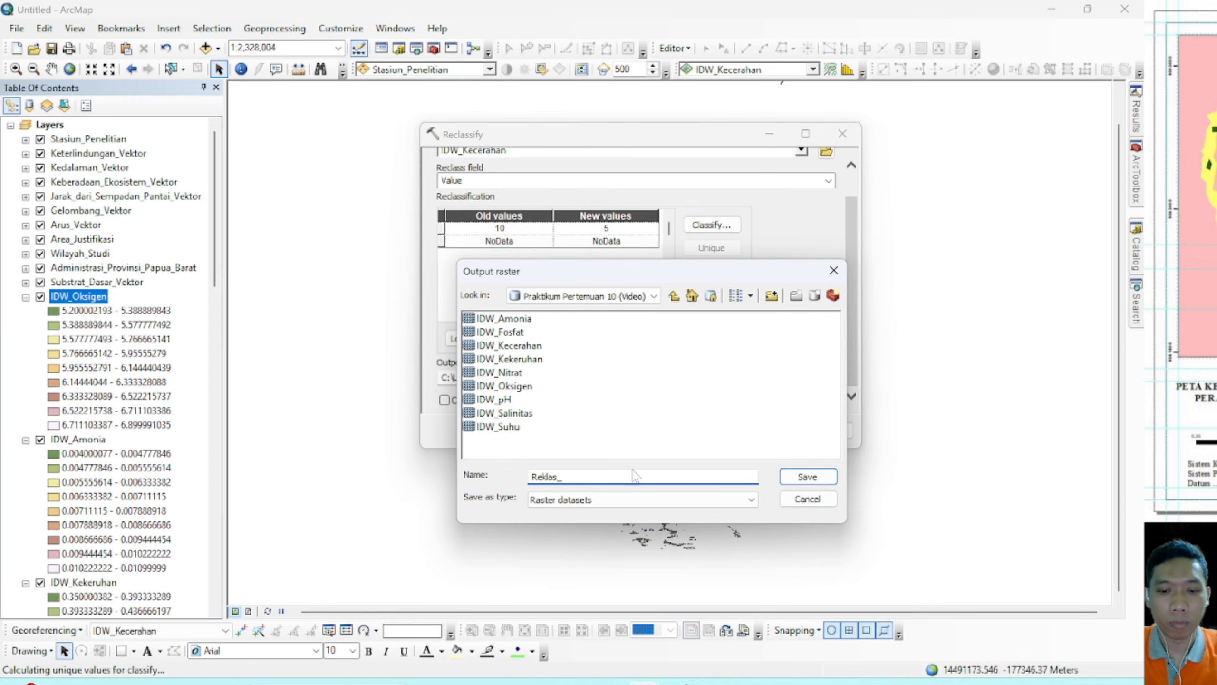
{"action": "type", "text": "Kecerahan"}
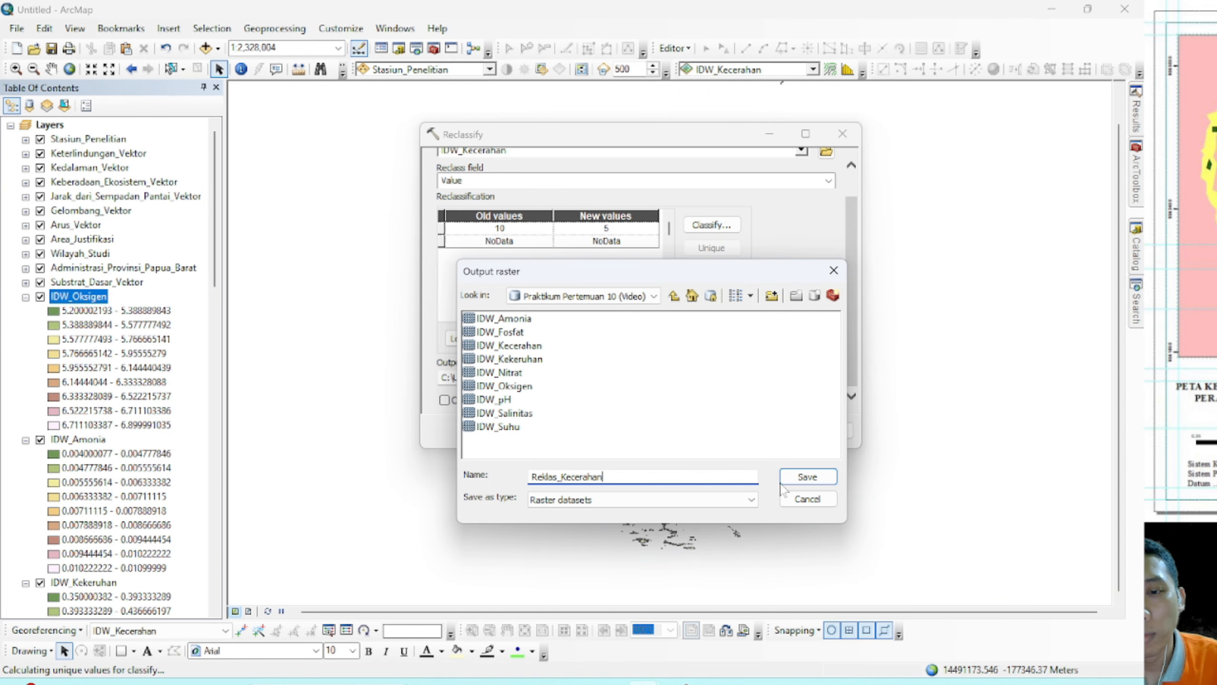
{"action": "left_click", "coordinate": [807, 477]}
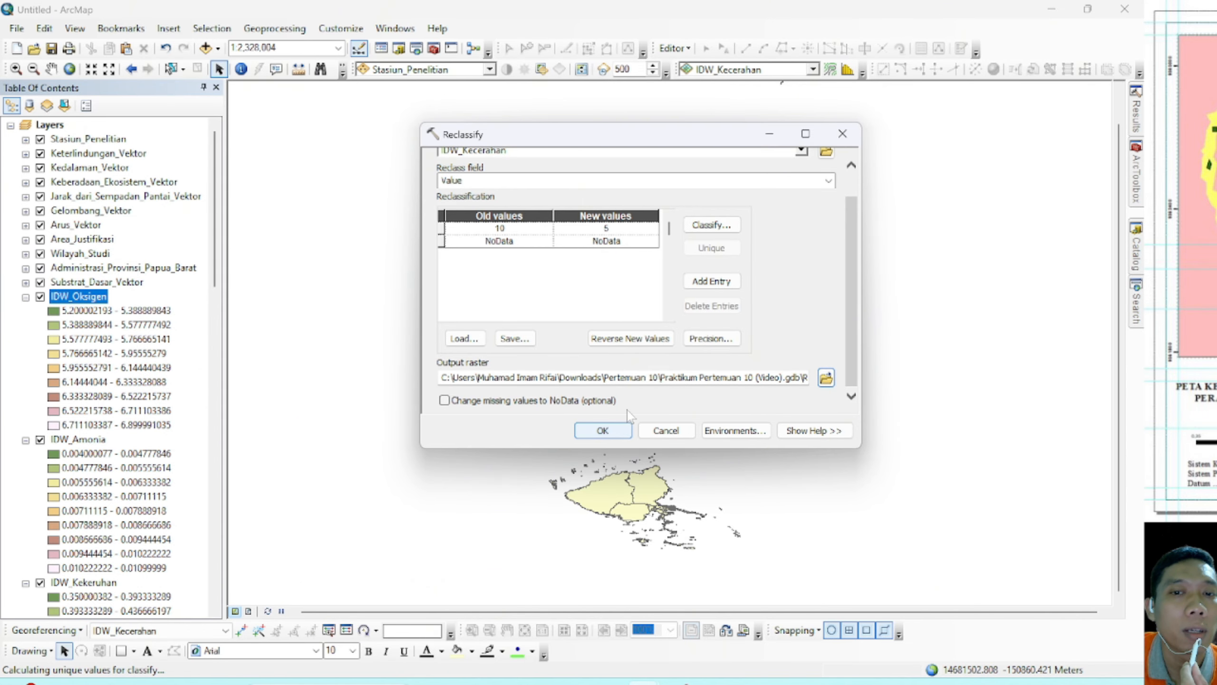
{"action": "left_click", "coordinate": [603, 430]}
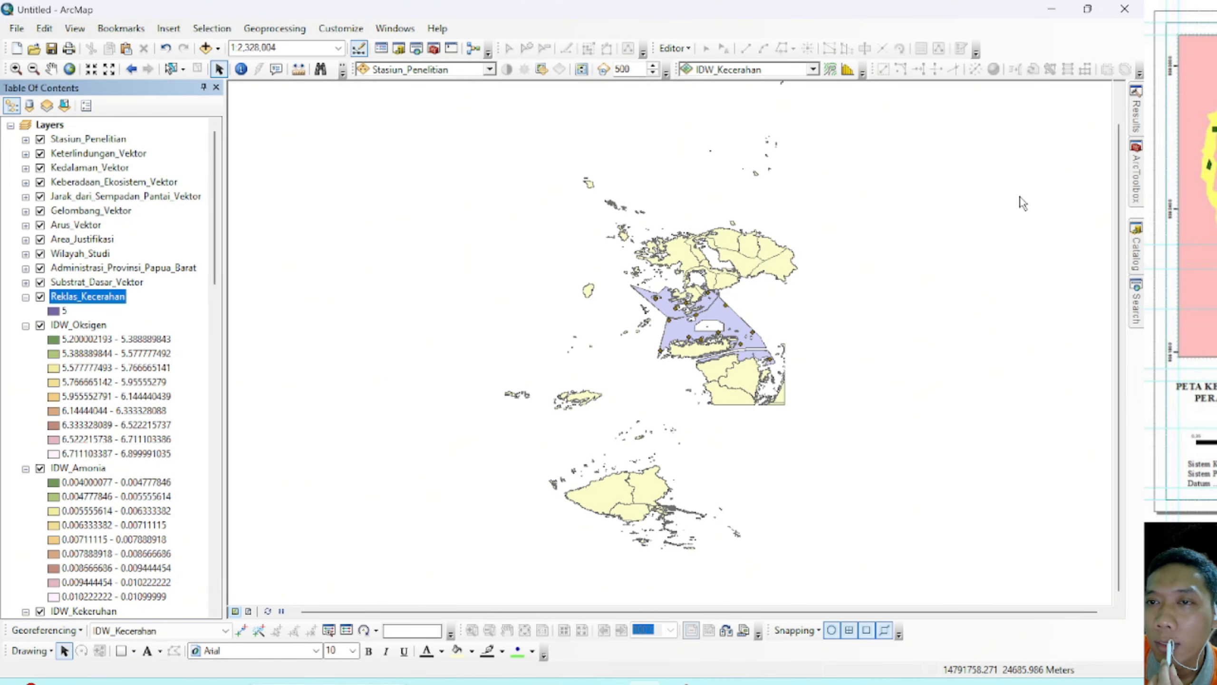
Step: Start the Spatial Analyst Reclassify tool with IDW_Suhu as the input raster and open its classification settings
{"action": "left_click", "coordinate": [1139, 308]}
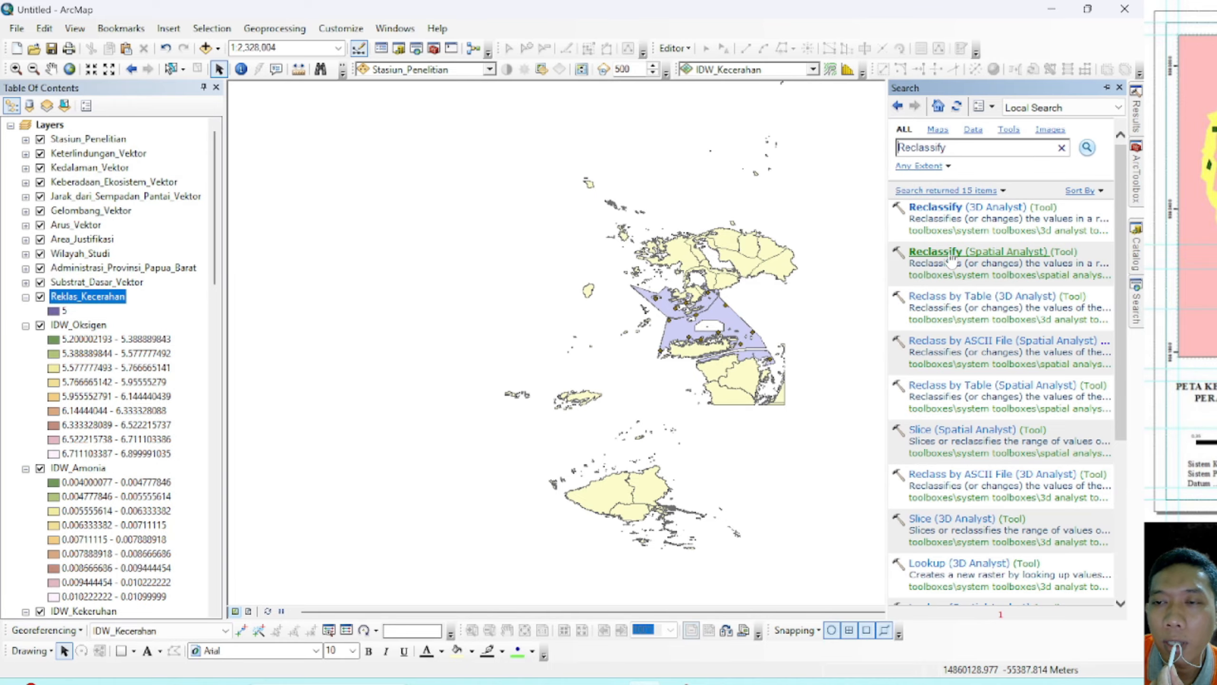
{"action": "left_click", "coordinate": [1031, 261]}
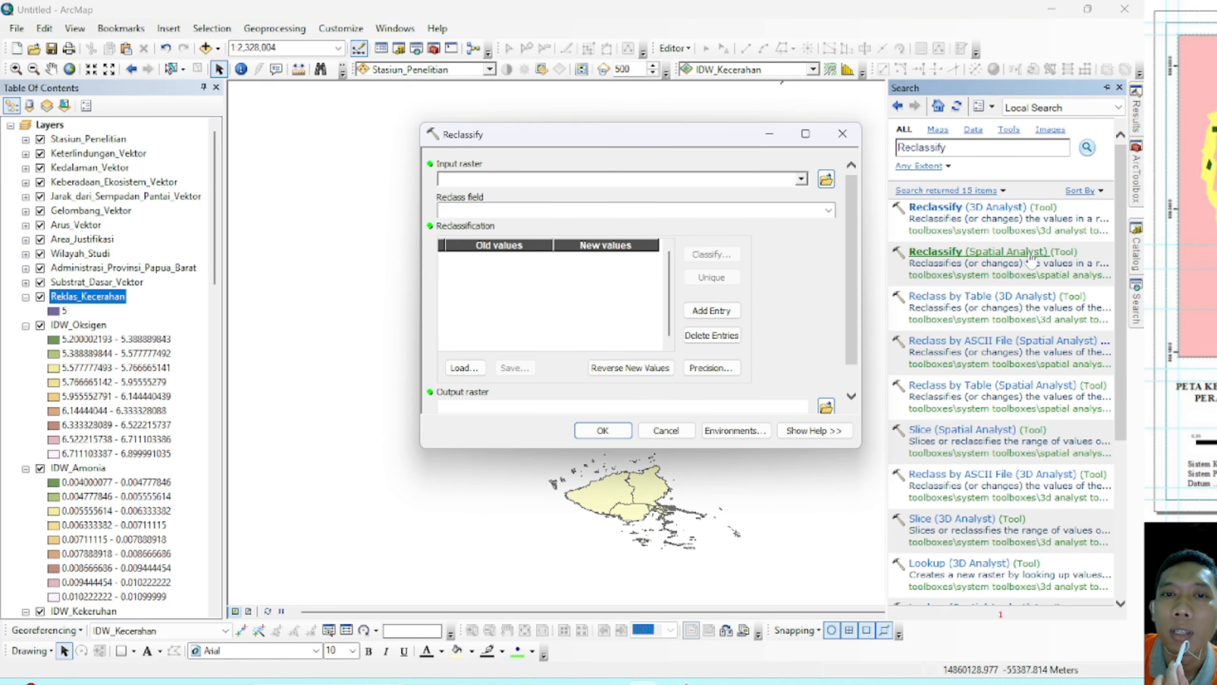
{"action": "left_click", "coordinate": [801, 180]}
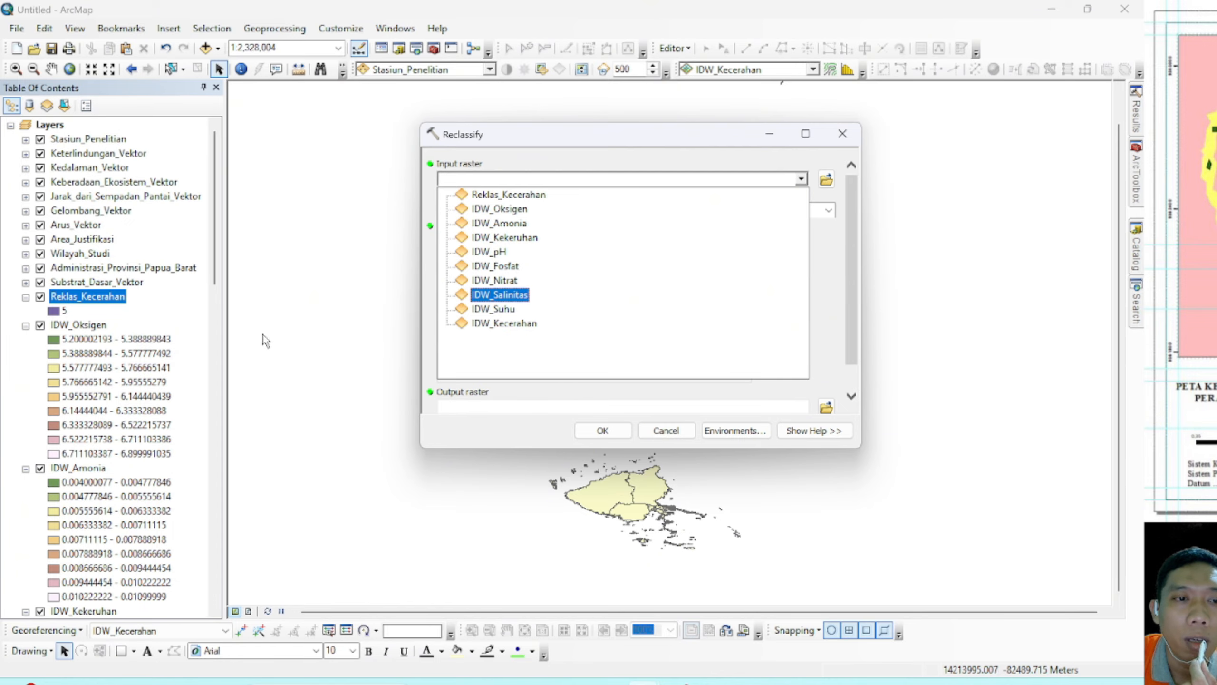
{"action": "left_click", "coordinate": [502, 310]}
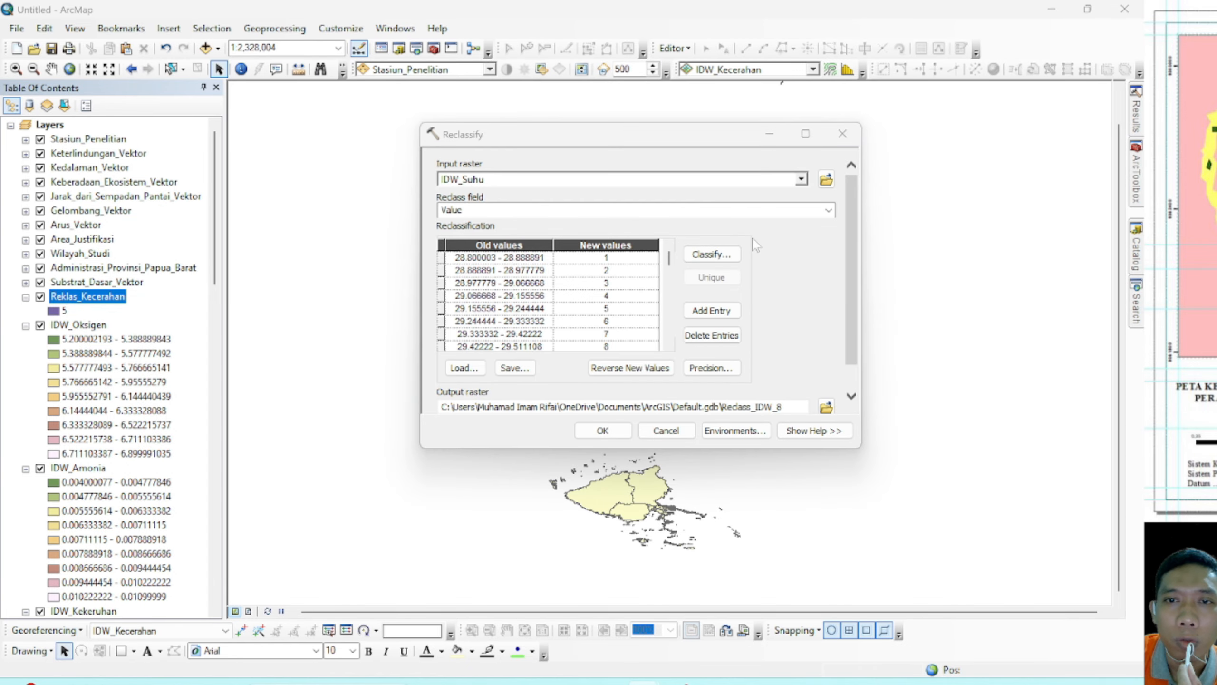
{"action": "left_click", "coordinate": [725, 256]}
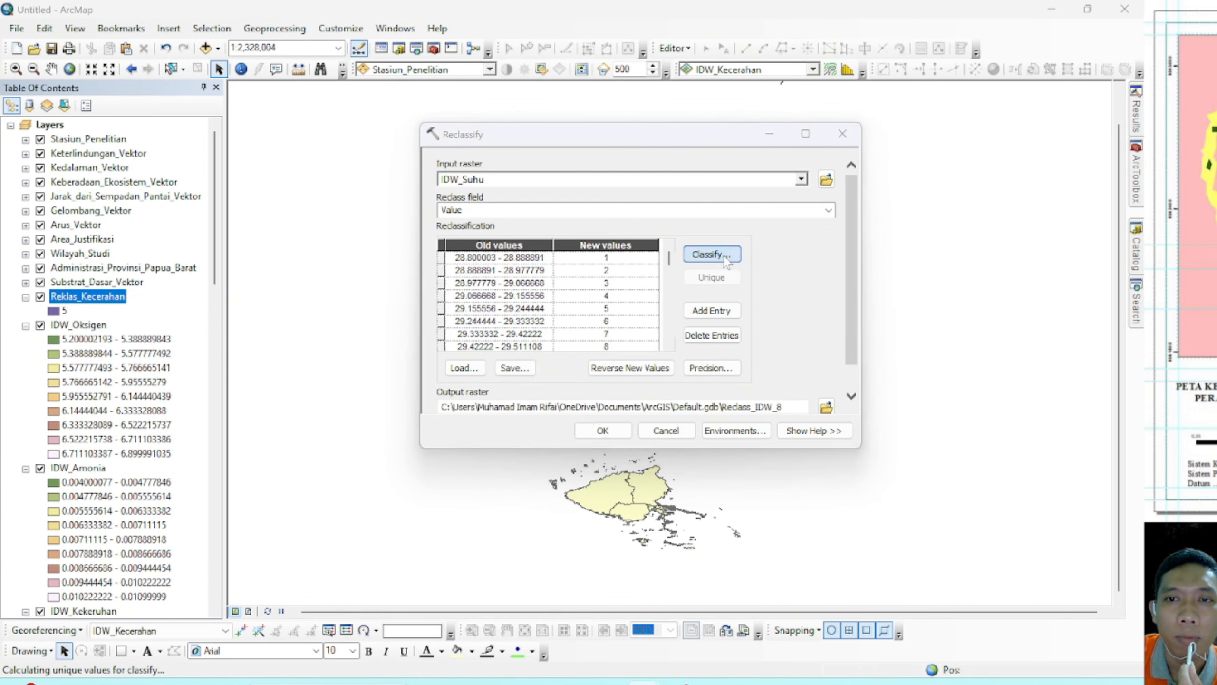
{"action": "left_click_drag", "start_coordinate": [749, 189], "coordinate": [814, 120]}
Step: Compare the Suhu statistics with the suitability matrix in Word and set the IDW_Suhu classification to 1 class
{"action": "left_click", "coordinate": [504, 683]}
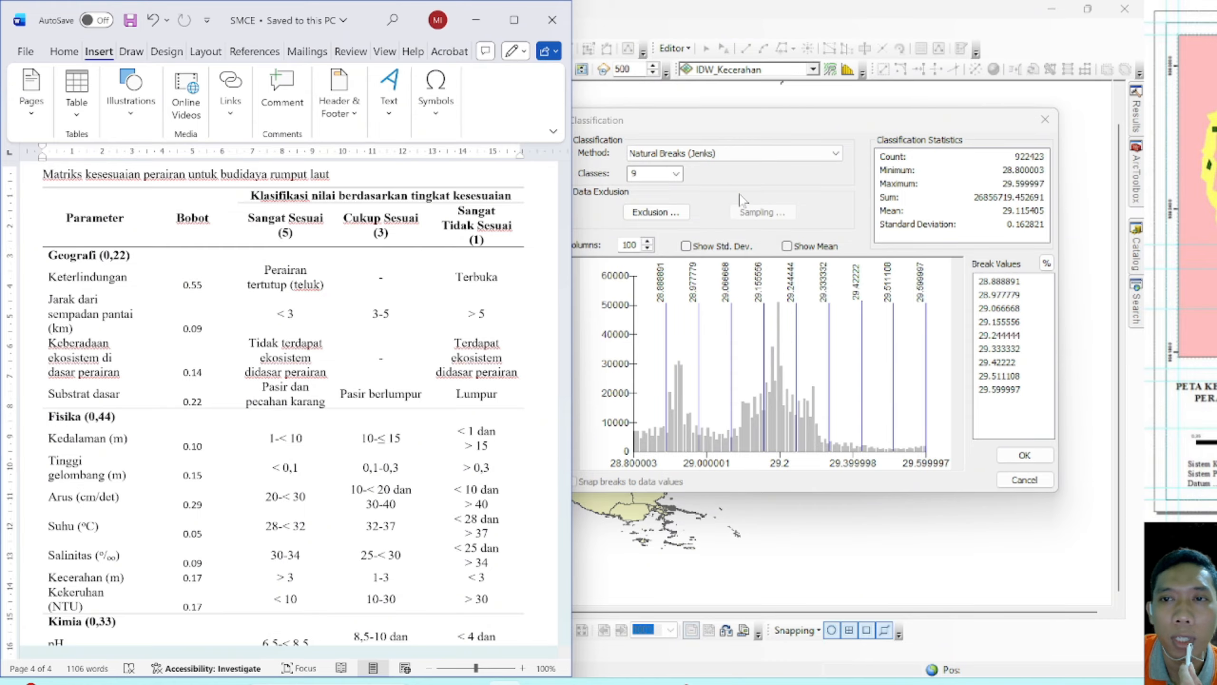
{"action": "left_click_drag", "start_coordinate": [937, 119], "coordinate": [966, 159]}
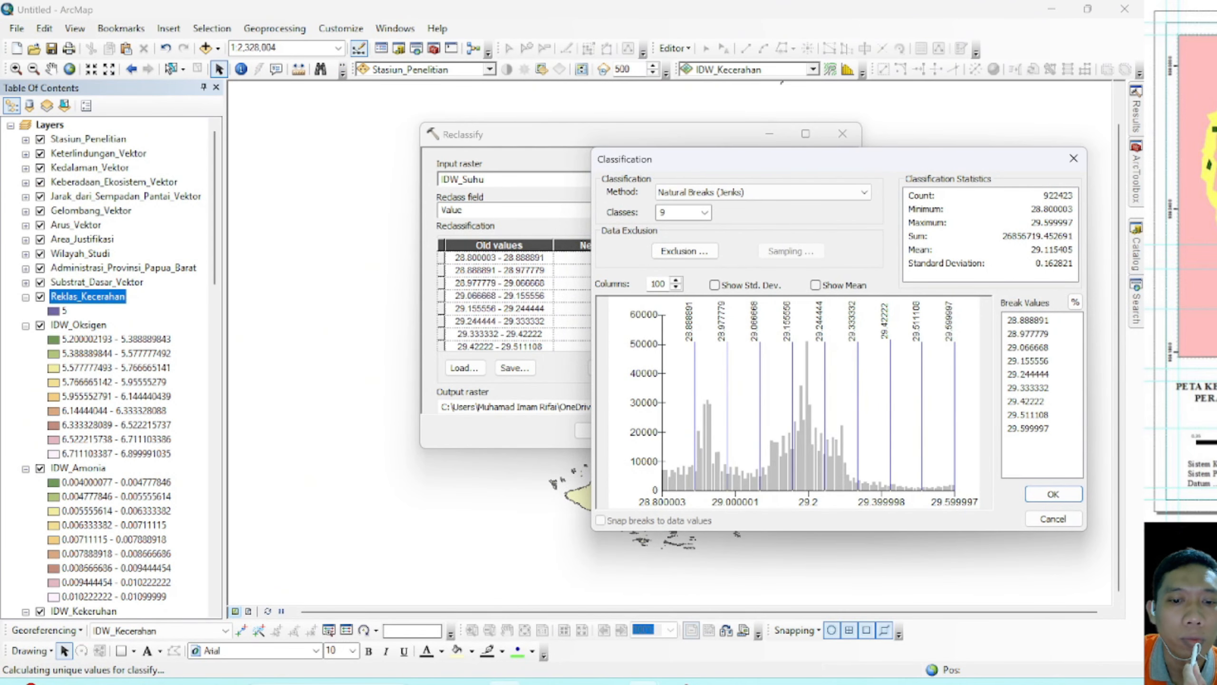
{"action": "left_click", "coordinate": [504, 683]}
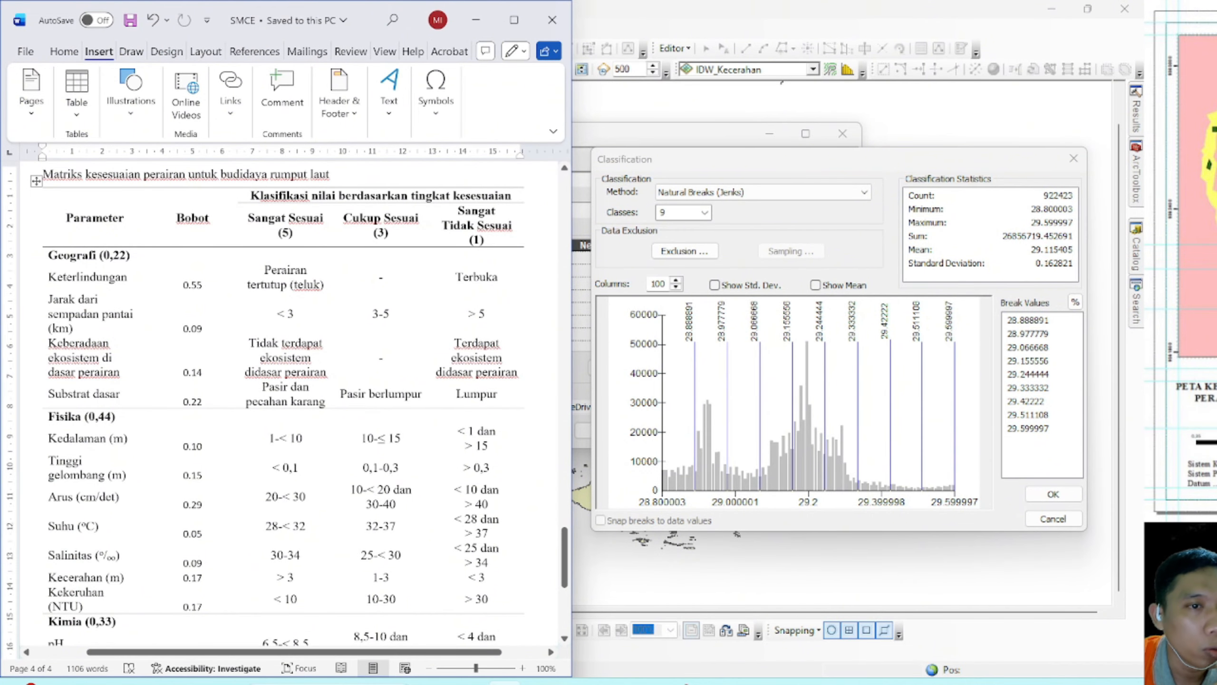
{"action": "scroll", "coordinate": [285, 405], "scroll_direction": "down", "scroll_amount": 1}
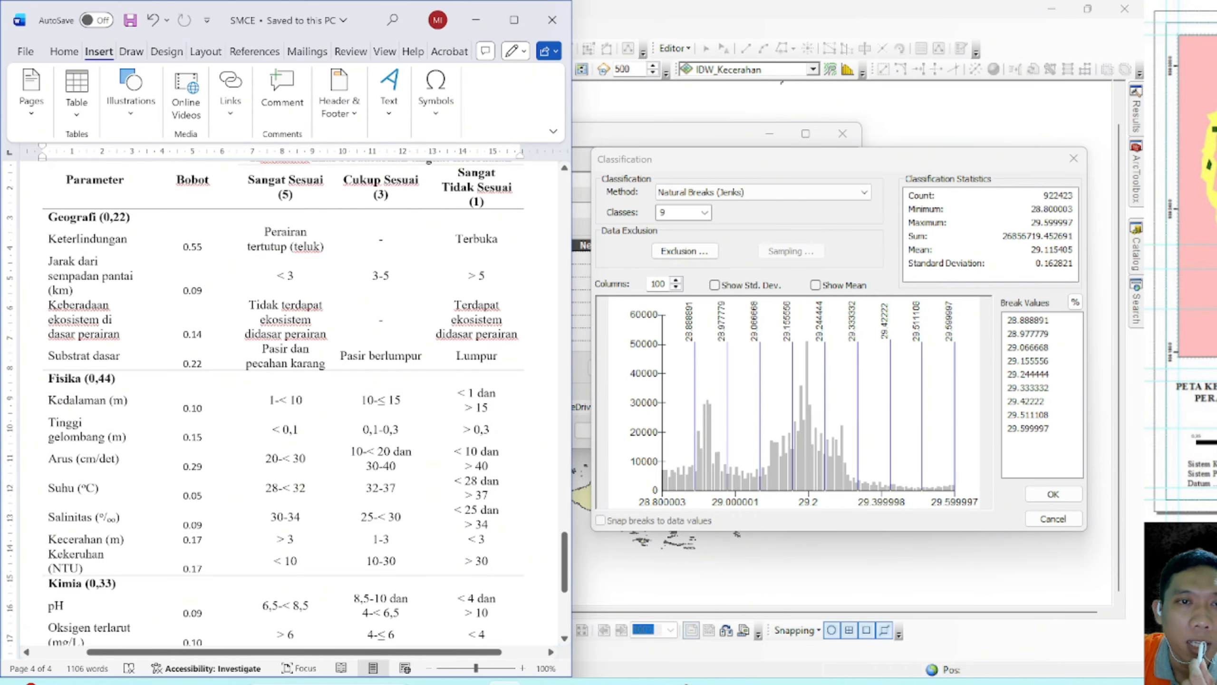
{"action": "scroll", "coordinate": [287, 403], "scroll_direction": "up", "scroll_amount": 3}
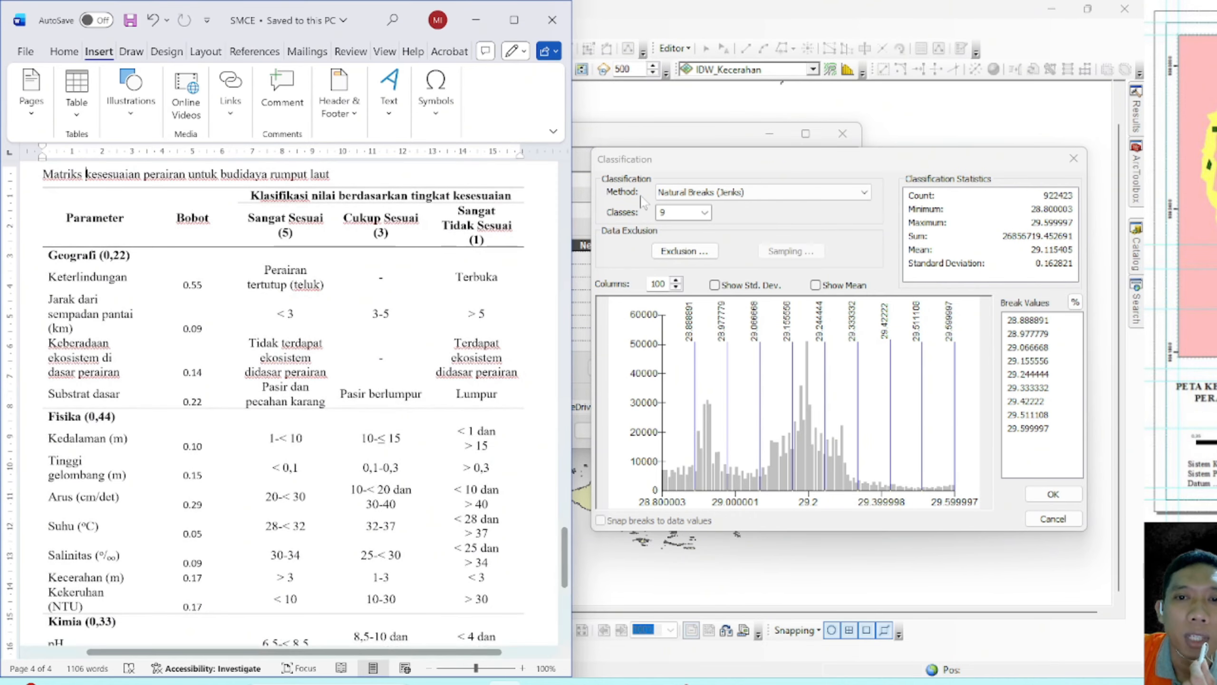
{"action": "left_click", "coordinate": [704, 213]}
{"action": "left_click", "coordinate": [705, 214]}
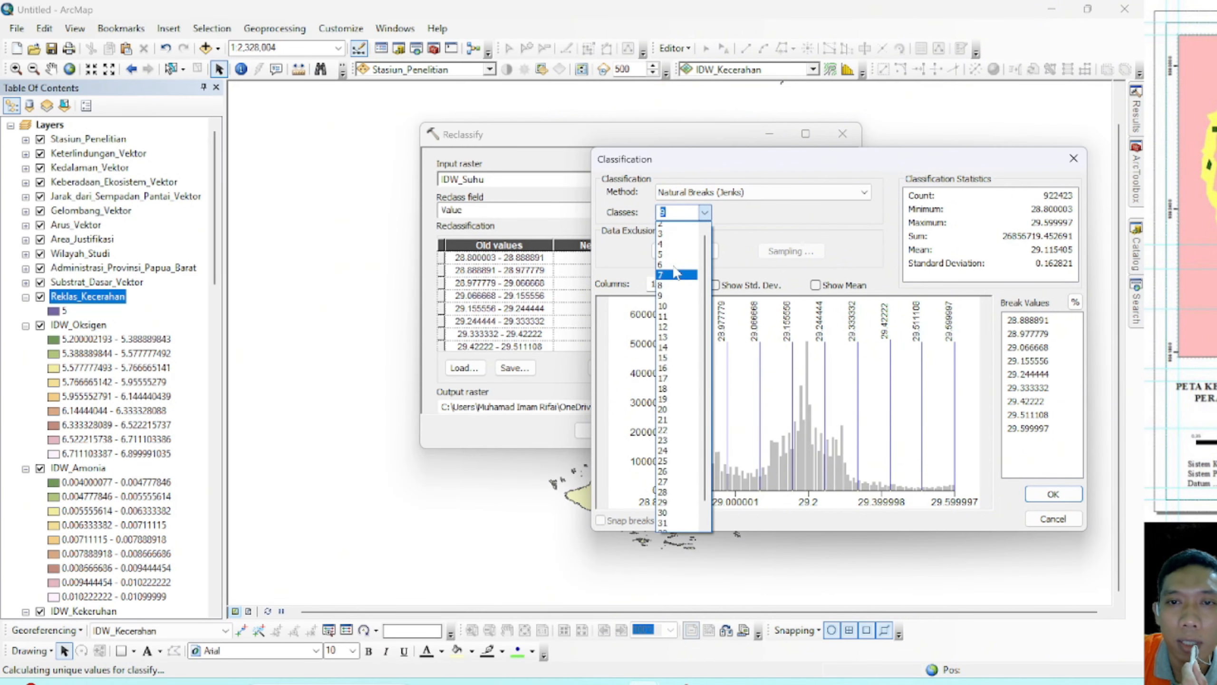
{"action": "left_click", "coordinate": [671, 228]}
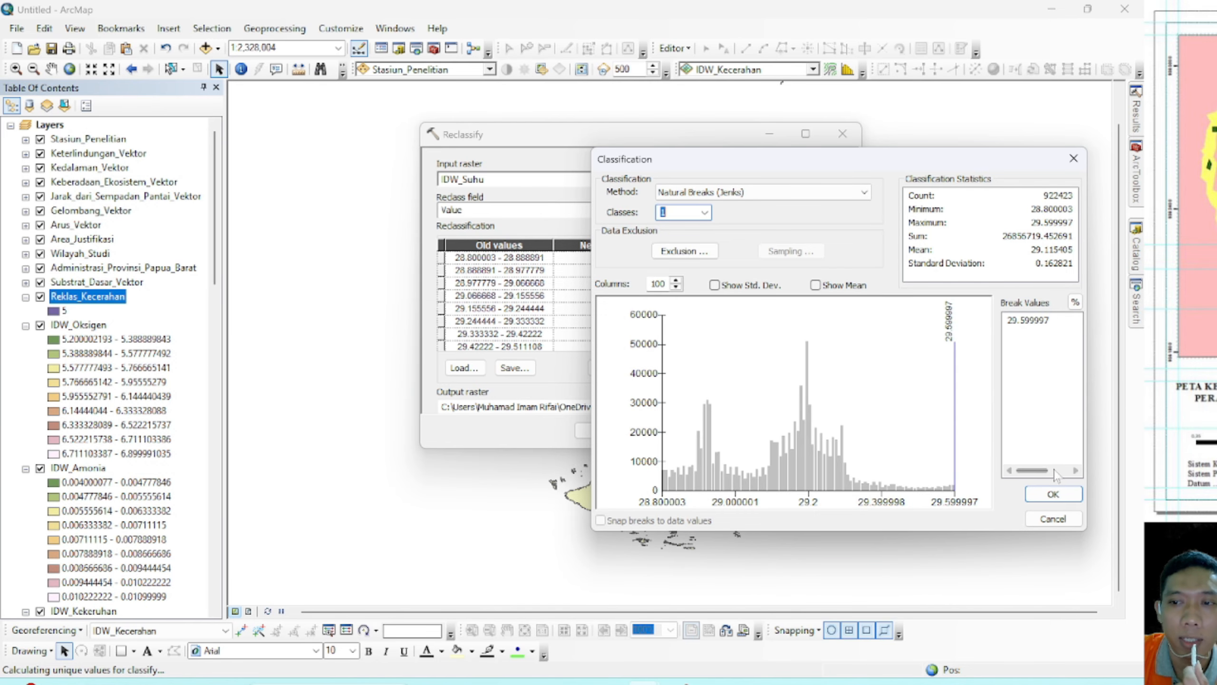
{"action": "left_click", "coordinate": [1054, 494]}
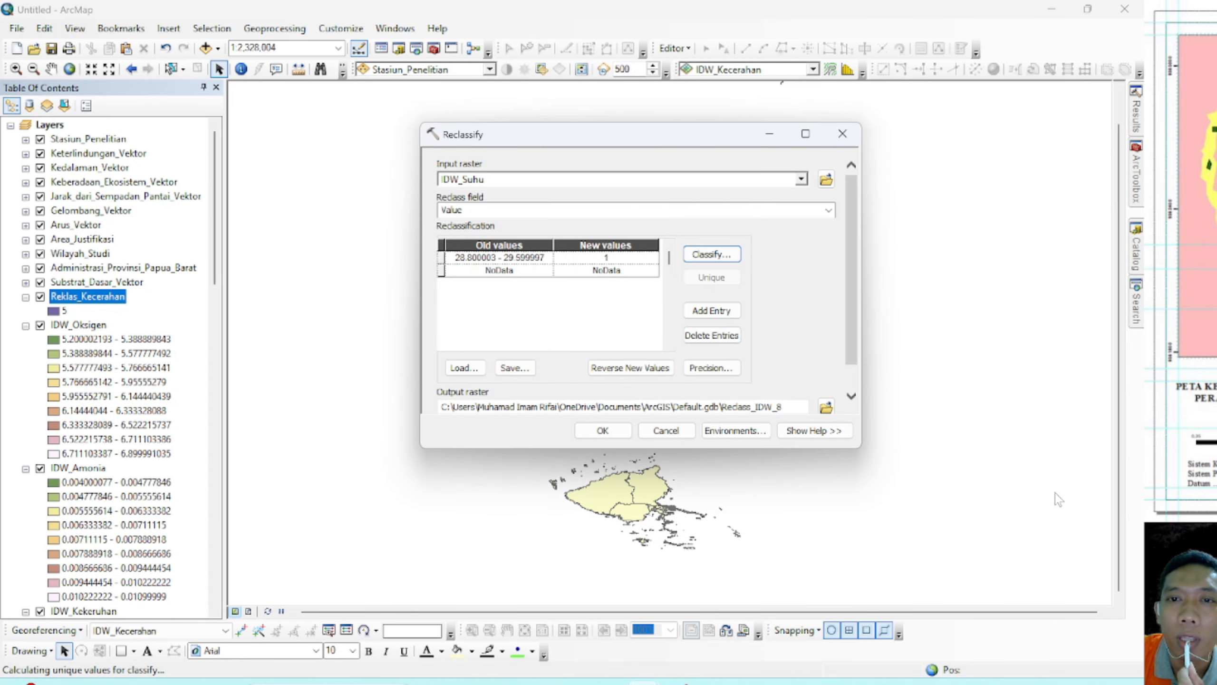
Step: Check the Suhu score in the Word matrix and set the new value for the single temperature range to 5
{"action": "left_click", "coordinate": [497, 681]}
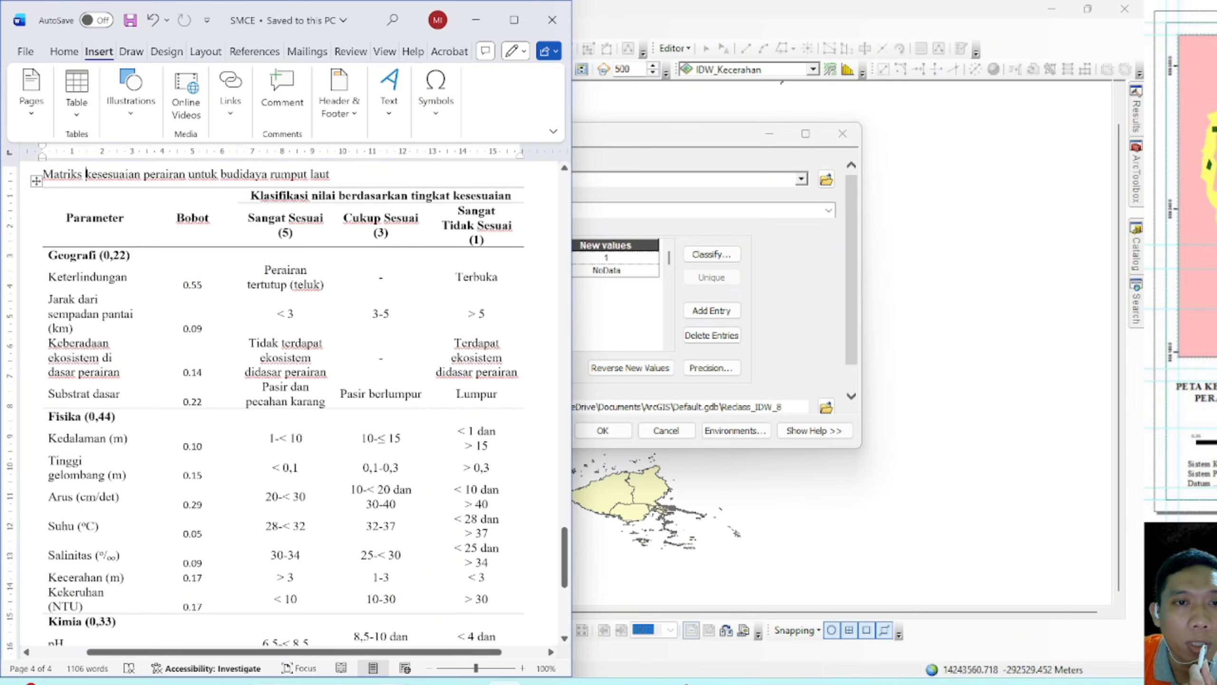
{"action": "left_click", "coordinate": [626, 258]}
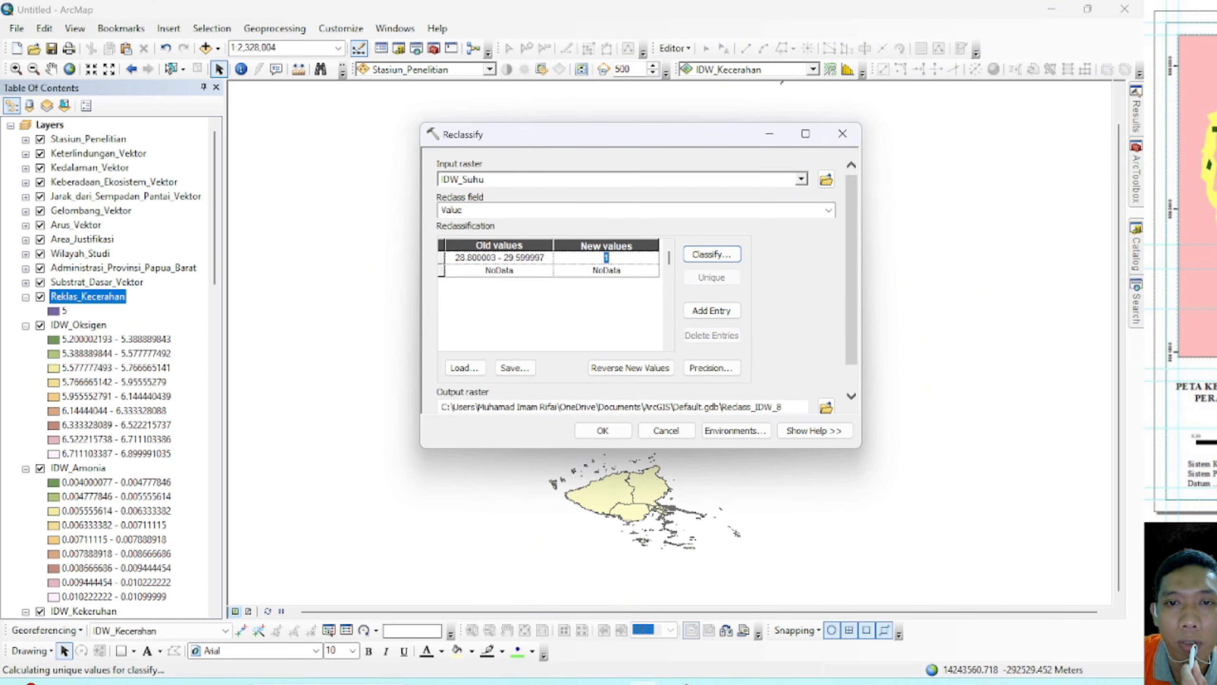
{"action": "type", "text": "5"}
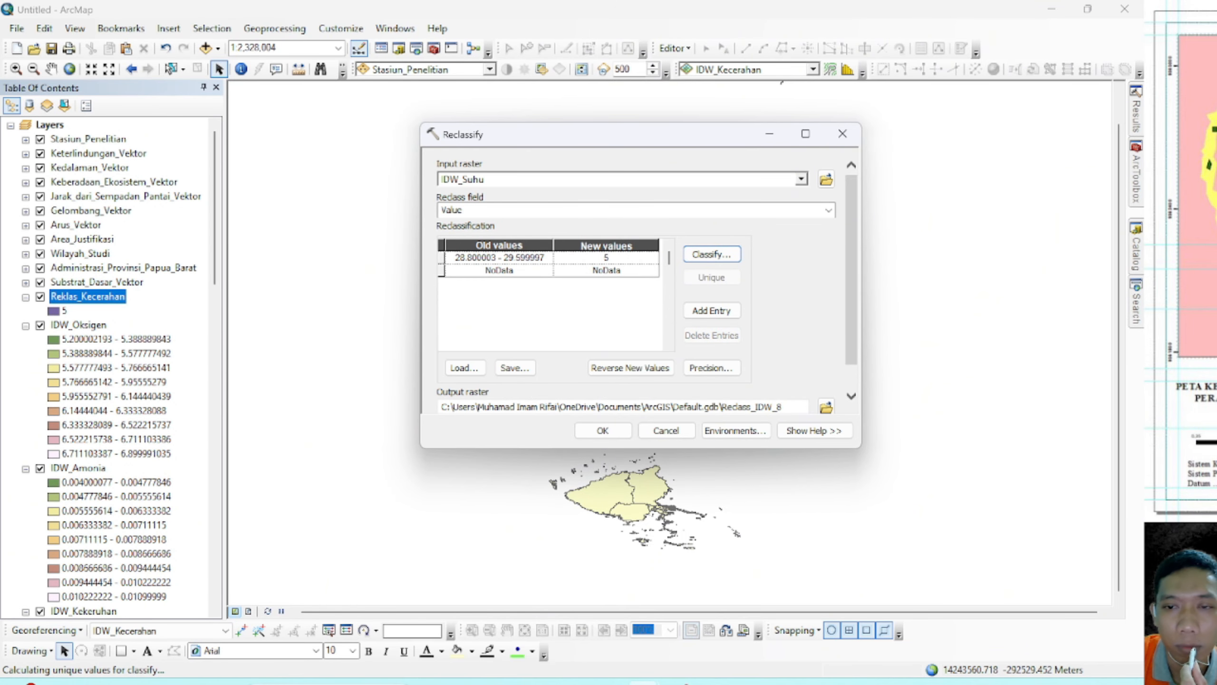
Step: Save the temperature output raster as Reklas_Suhu in the Praktikum Pertemuan 10 (Video) geodatabase and run the reclassification
{"action": "left_click", "coordinate": [826, 403]}
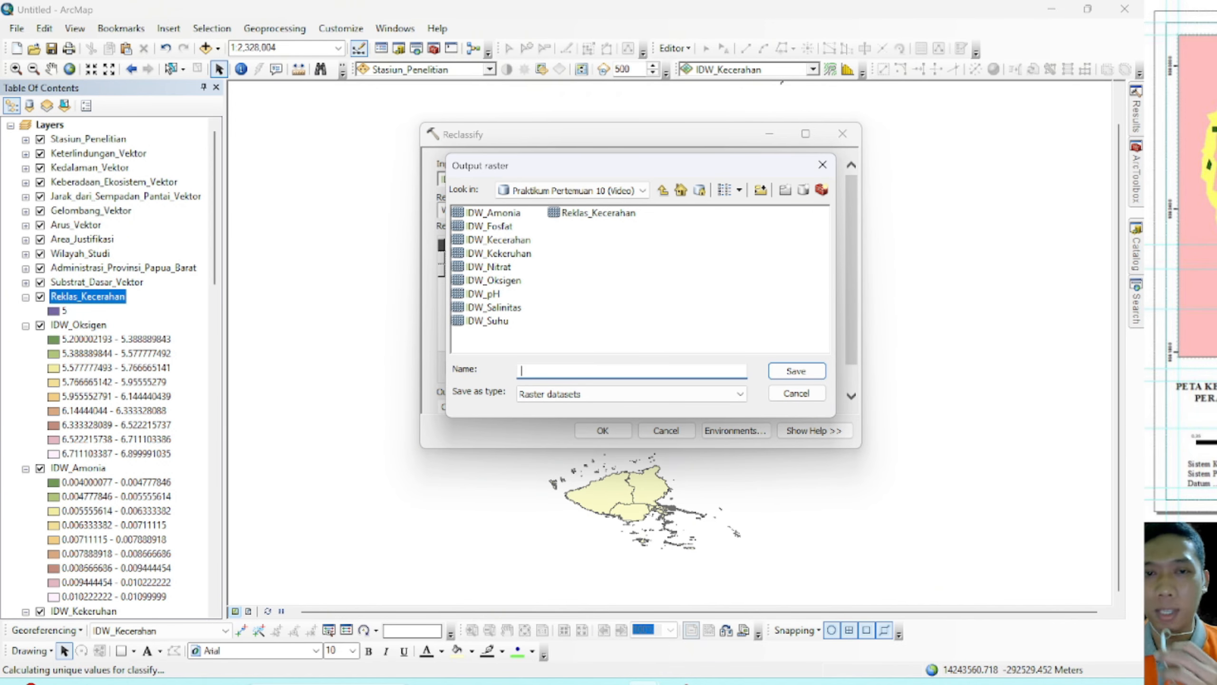
{"action": "type", "text": "Rekla"}
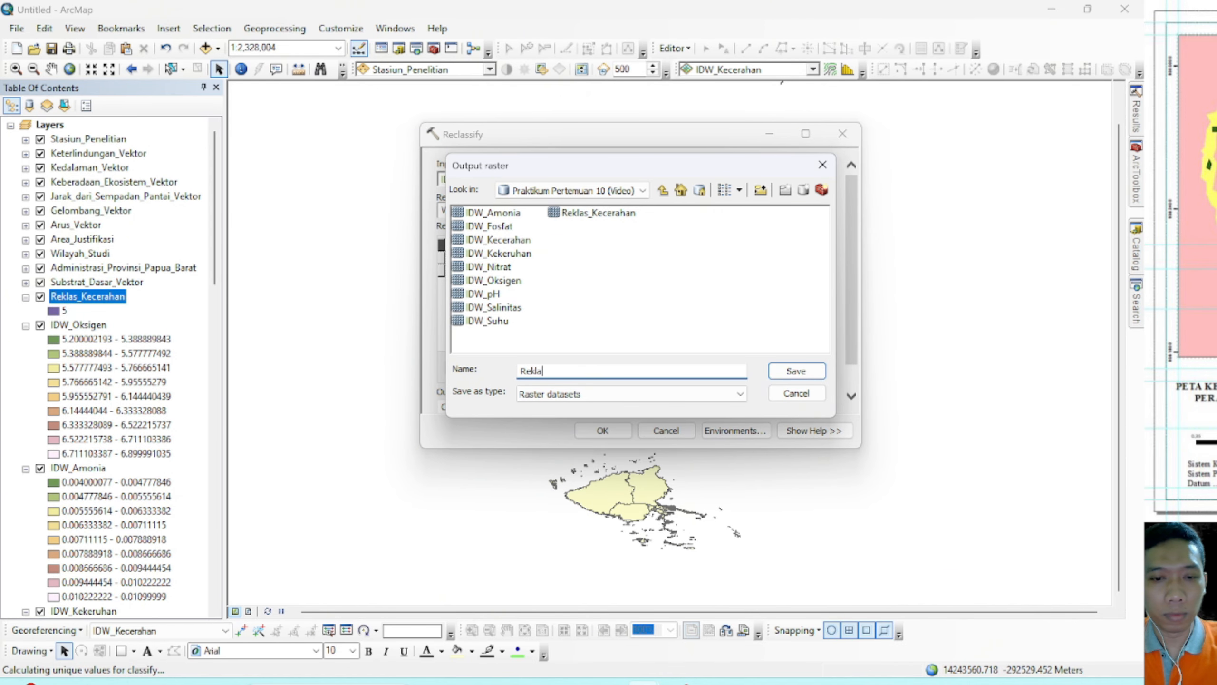
{"action": "type", "text": "s_"}
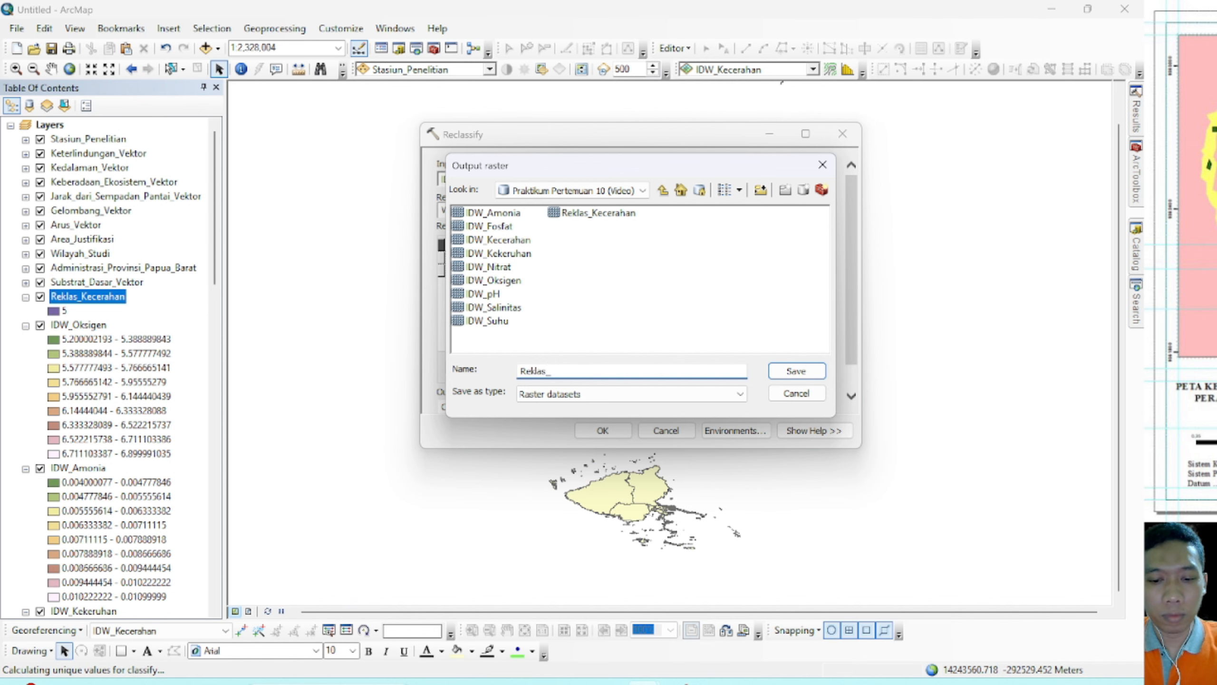
{"action": "type", "text": "Suhu"}
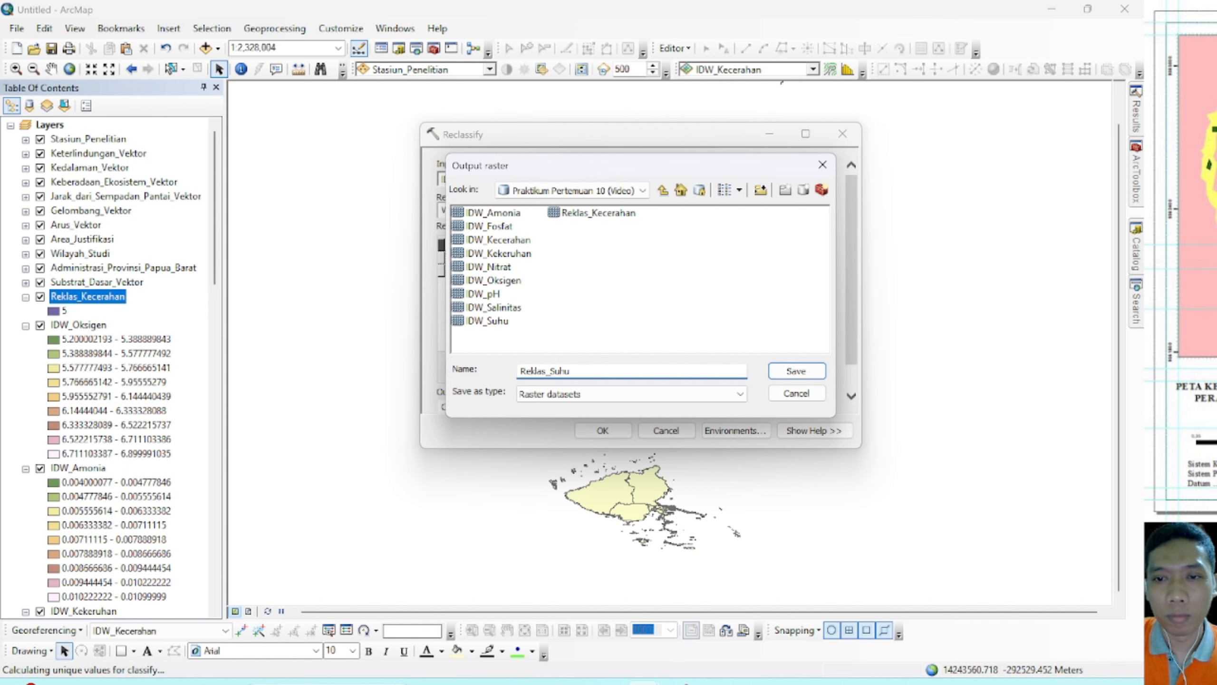
{"action": "left_click", "coordinate": [795, 372]}
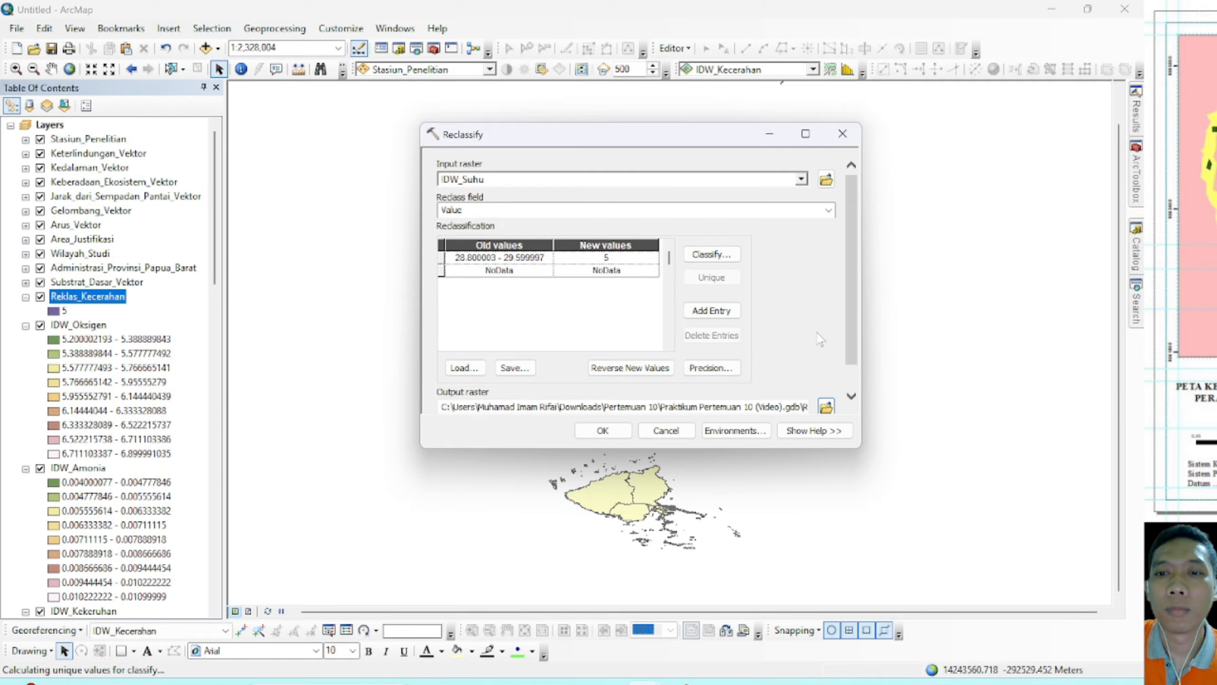
{"action": "scroll", "coordinate": [850, 315], "scroll_direction": "down", "scroll_amount": 2}
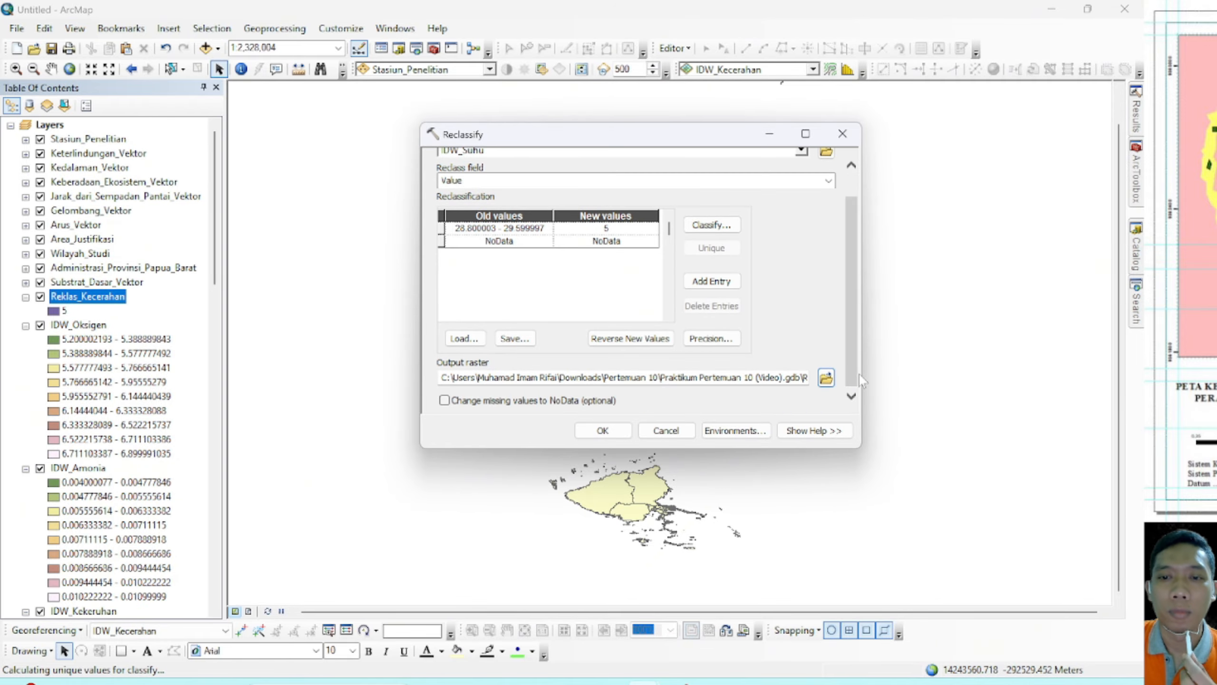
{"action": "left_click", "coordinate": [618, 435]}
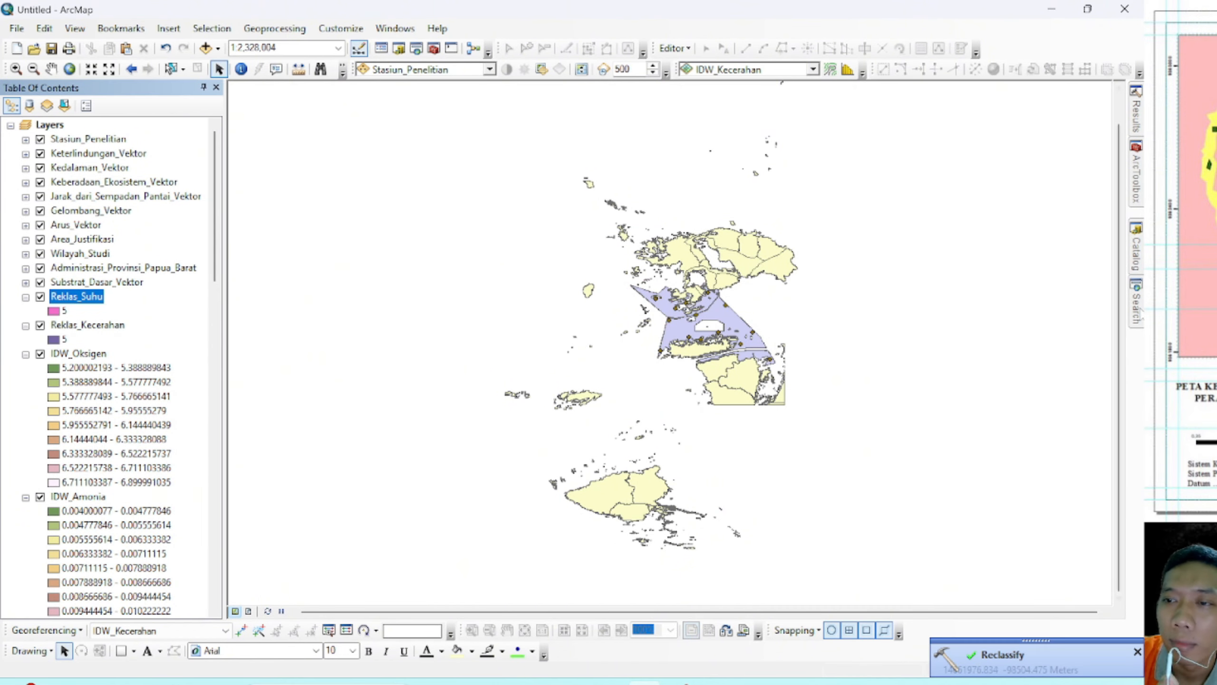
Step: Start Reclassify with IDW_Salinitas as the input raster, open its classification settings and bring up the suitability matrix in Word
{"action": "left_click", "coordinate": [1137, 307]}
{"action": "left_click", "coordinate": [953, 207]}
{"action": "left_click", "coordinate": [804, 180]}
{"action": "left_click", "coordinate": [498, 308]}
{"action": "left_click", "coordinate": [712, 255]}
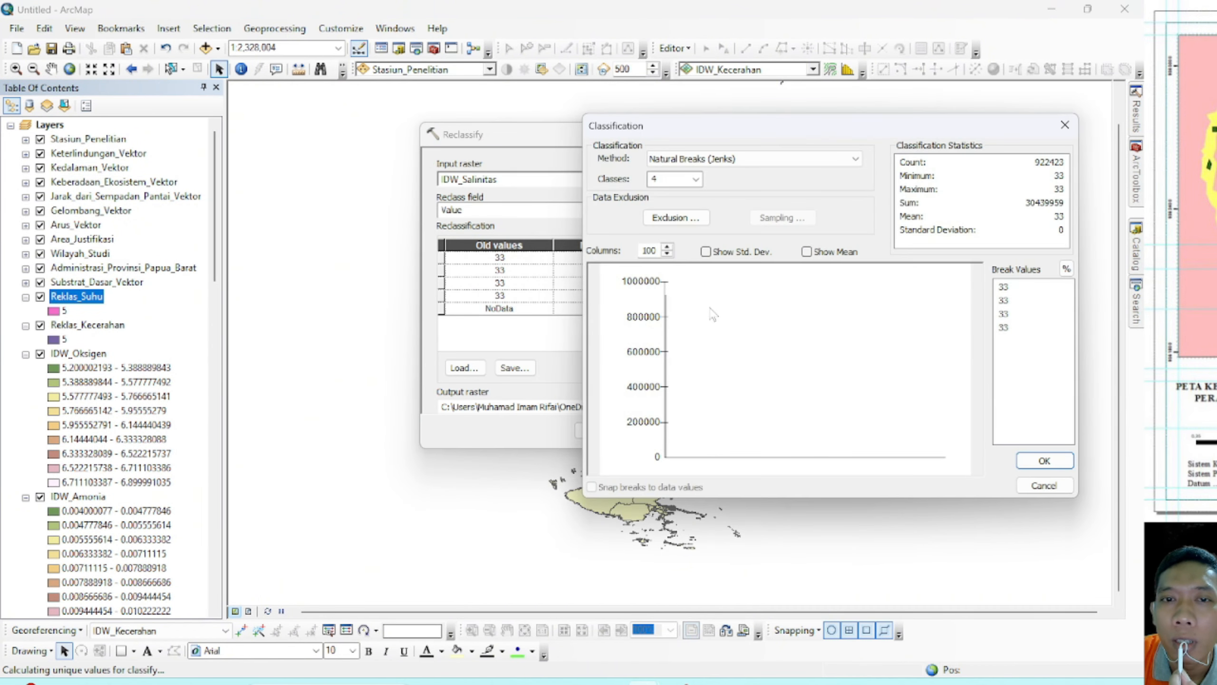
{"action": "left_click", "coordinate": [505, 683]}
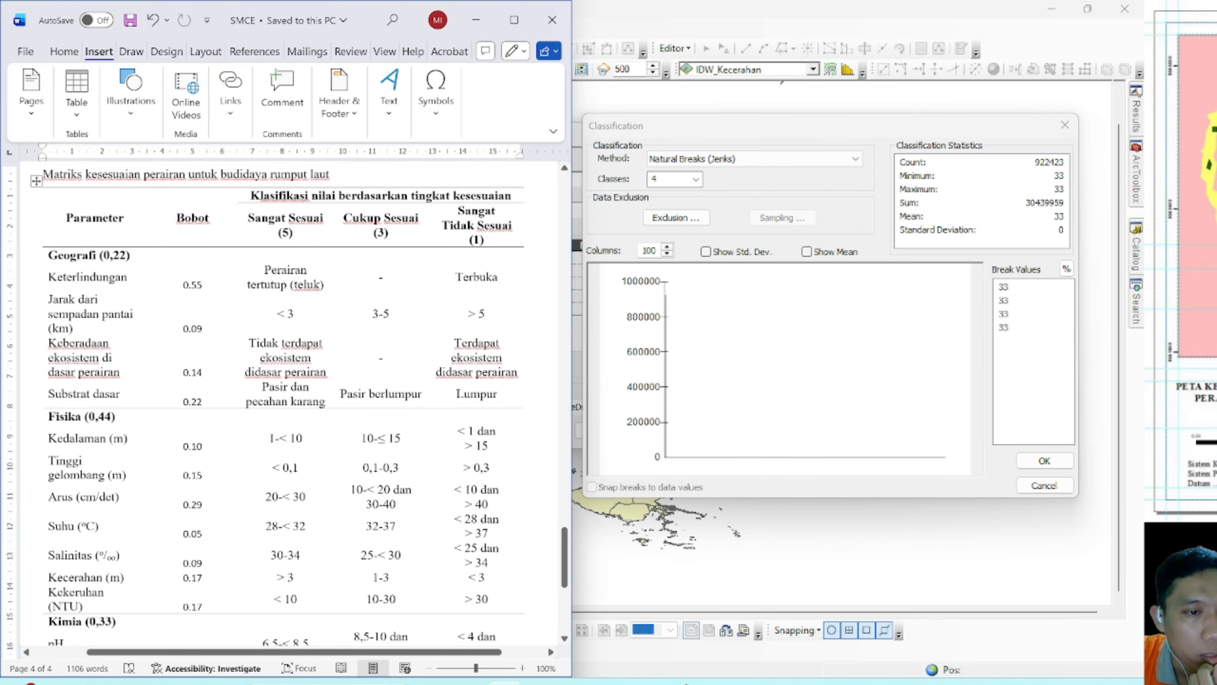
Step: Set the IDW_Salinitas classification to 1 class and give its single value of 33 the new value 5
{"action": "left_click", "coordinate": [696, 179]}
{"action": "left_click", "coordinate": [665, 193]}
{"action": "left_click", "coordinate": [1045, 460]}
{"action": "left_click", "coordinate": [606, 257]}
{"action": "type", "text": "5"}
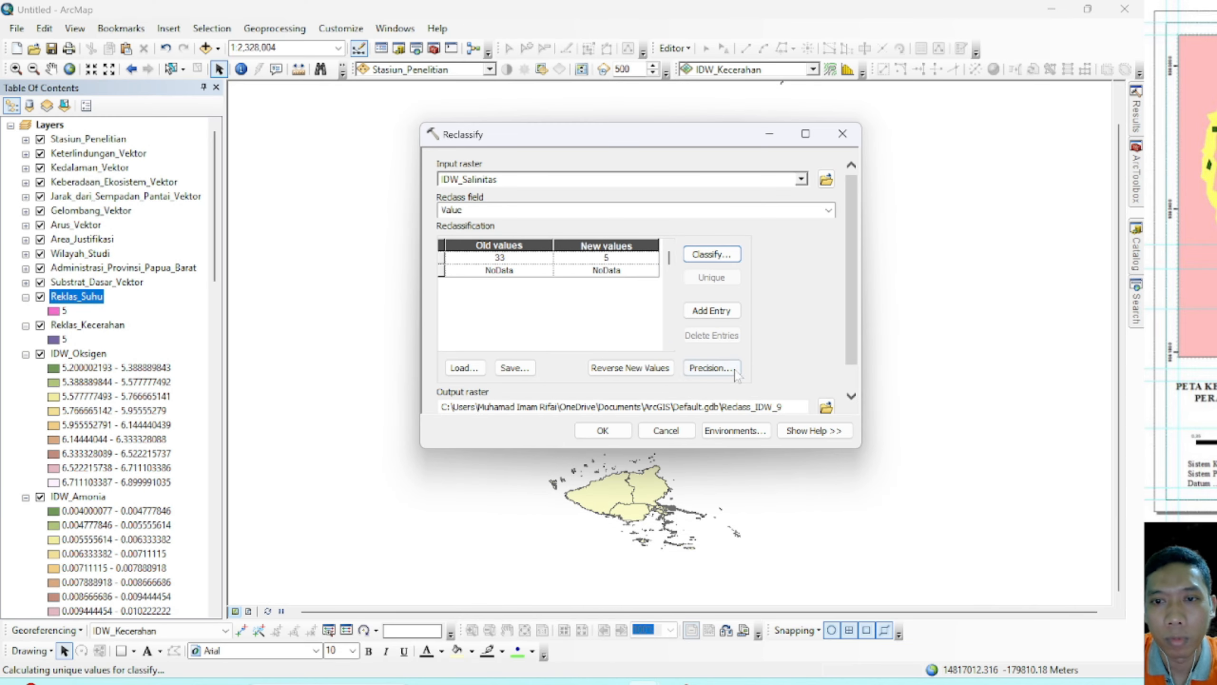
Step: Save the salinity output raster as Reklas_Salinitas and run the reclassification
{"action": "left_click", "coordinate": [826, 407]}
{"action": "type", "text": "Reklas_Salinitas"}
{"action": "left_click", "coordinate": [793, 372]}
{"action": "left_click", "coordinate": [604, 430]}
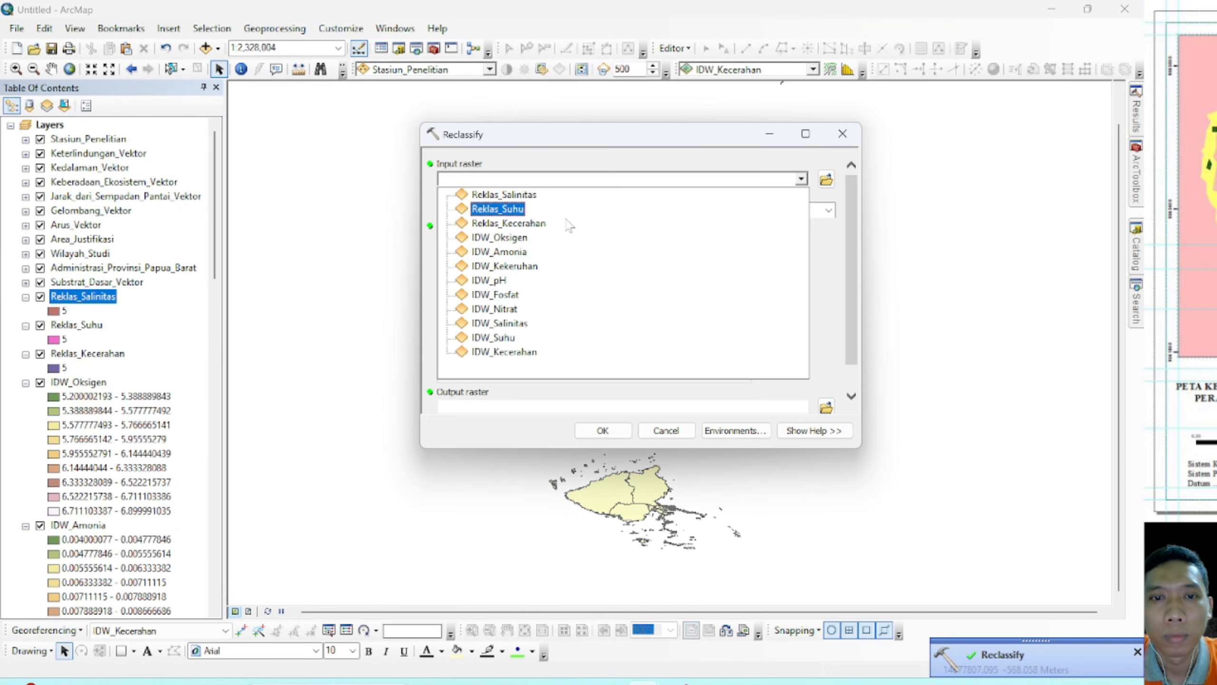
Step: Start Reclassify with IDW_Nitrat as the input raster, open its classification settings and bring up the Nitrat row of the Word matrix
{"action": "left_click", "coordinate": [495, 308]}
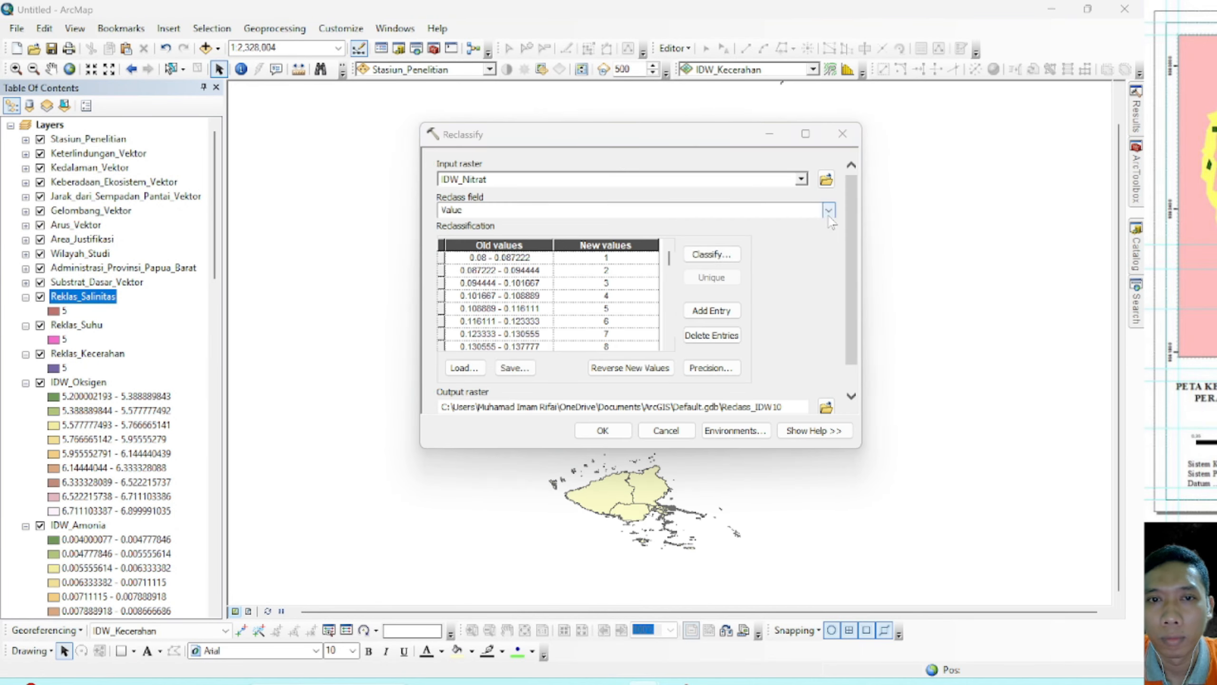
{"action": "left_click", "coordinate": [715, 253]}
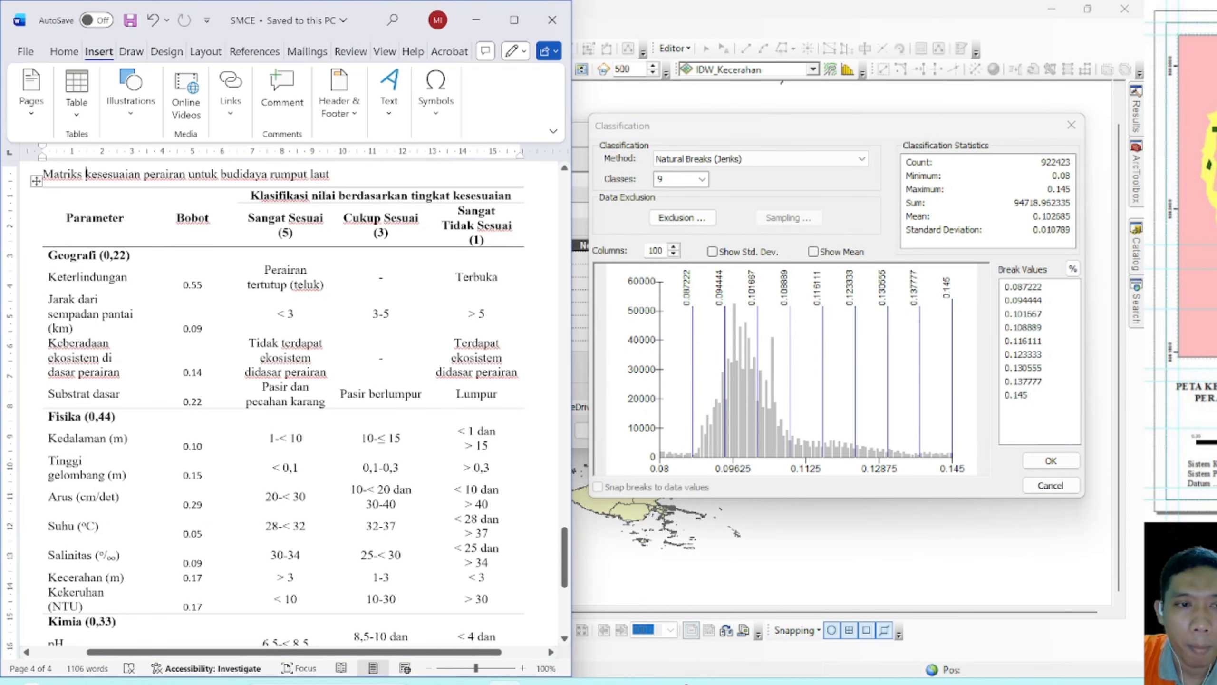
{"action": "left_click", "coordinate": [741, 126]}
{"action": "left_click_drag", "start_coordinate": [741, 126], "coordinate": [730, 201]}
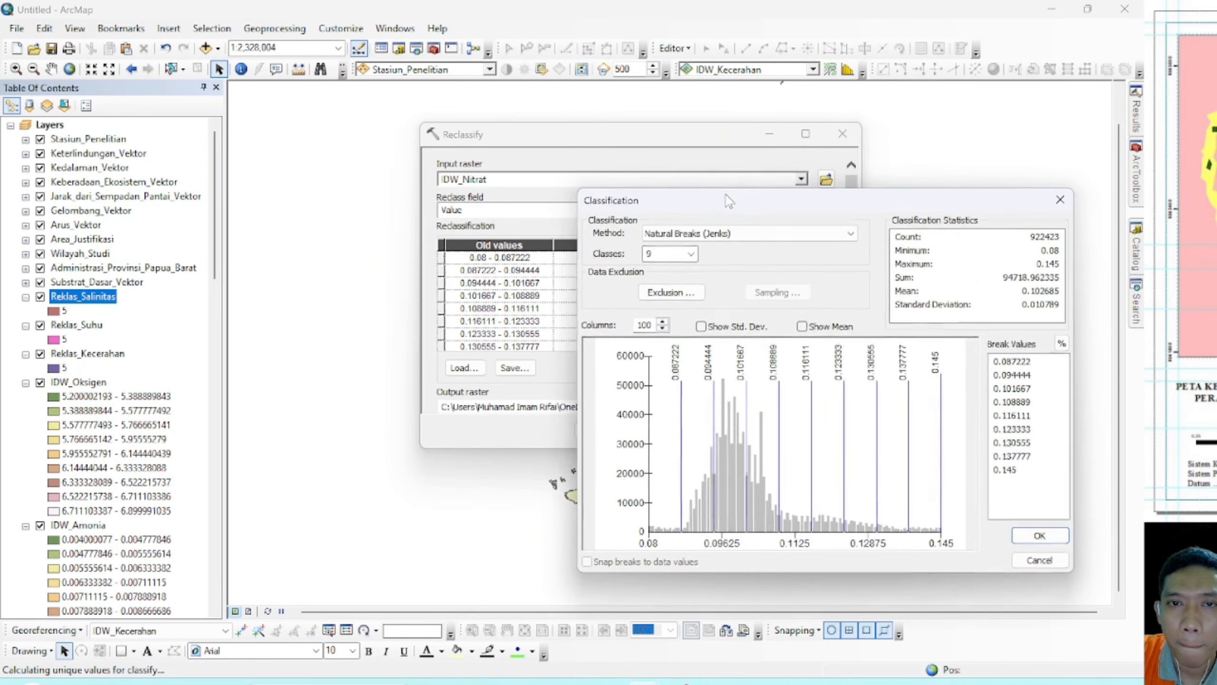
{"action": "left_click", "coordinate": [505, 683]}
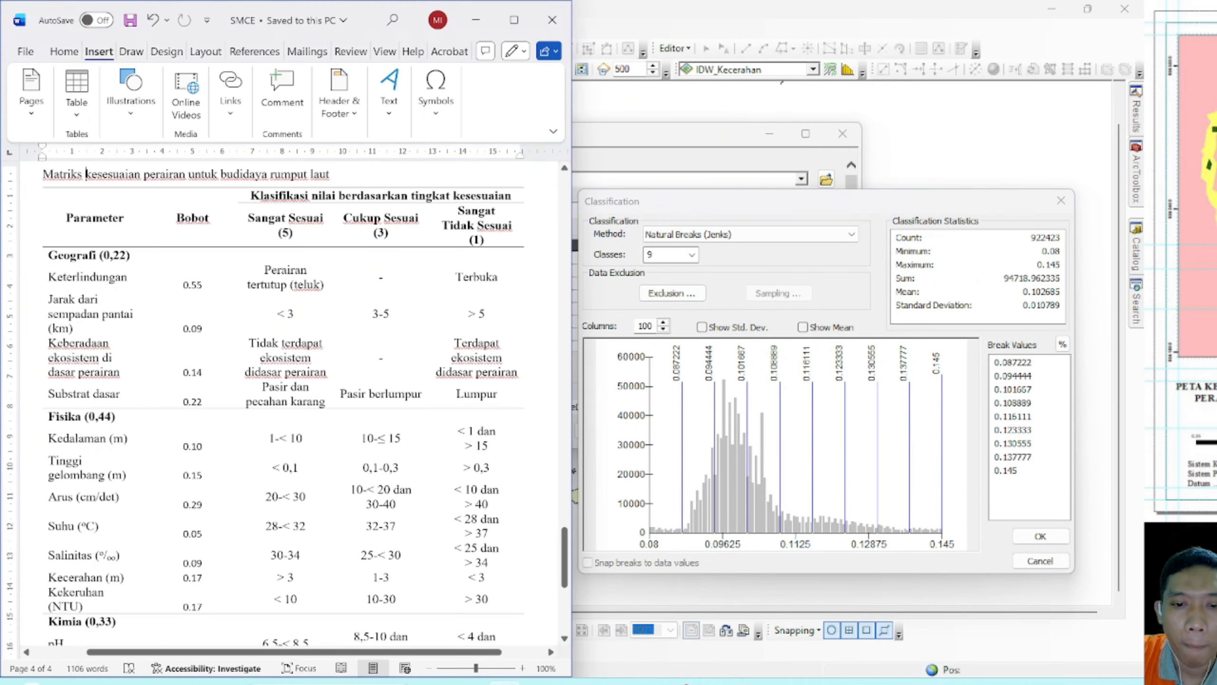
{"action": "scroll", "coordinate": [86, 173], "scroll_direction": "down", "scroll_amount": 3}
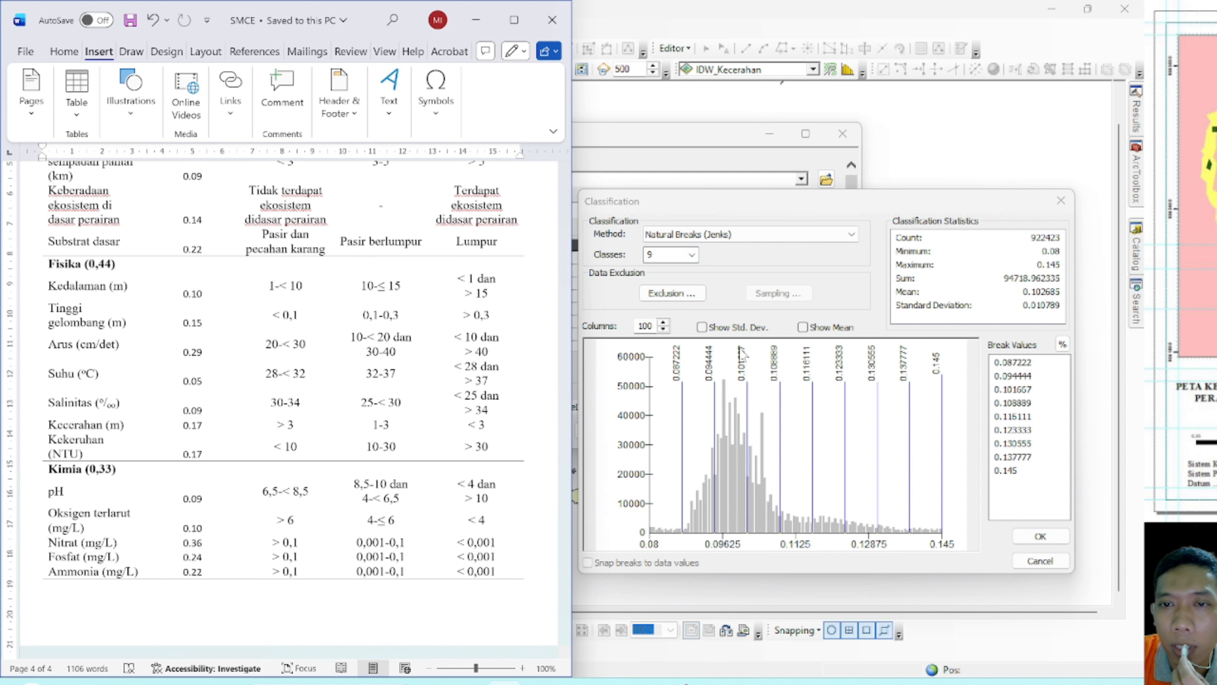
Step: Set the IDW_Nitrat classification to 2 classes
{"action": "left_click", "coordinate": [692, 254]}
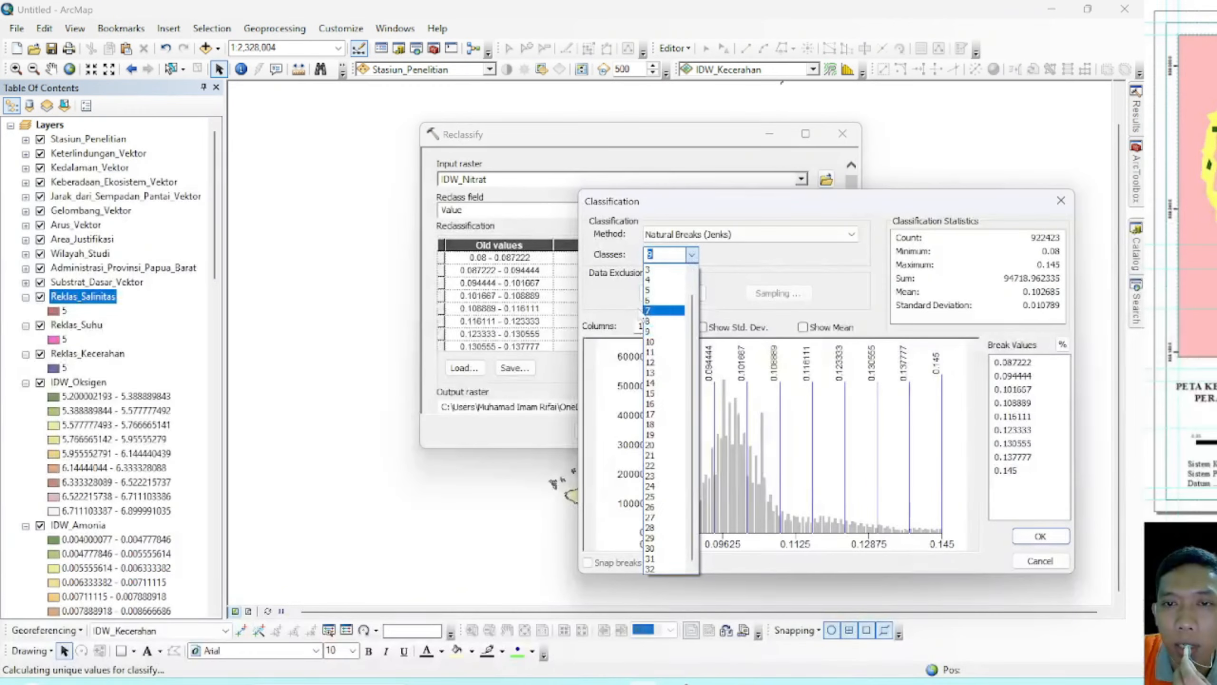
{"action": "scroll", "coordinate": [671, 281], "scroll_direction": "up", "scroll_amount": 2}
{"action": "left_click", "coordinate": [657, 281]}
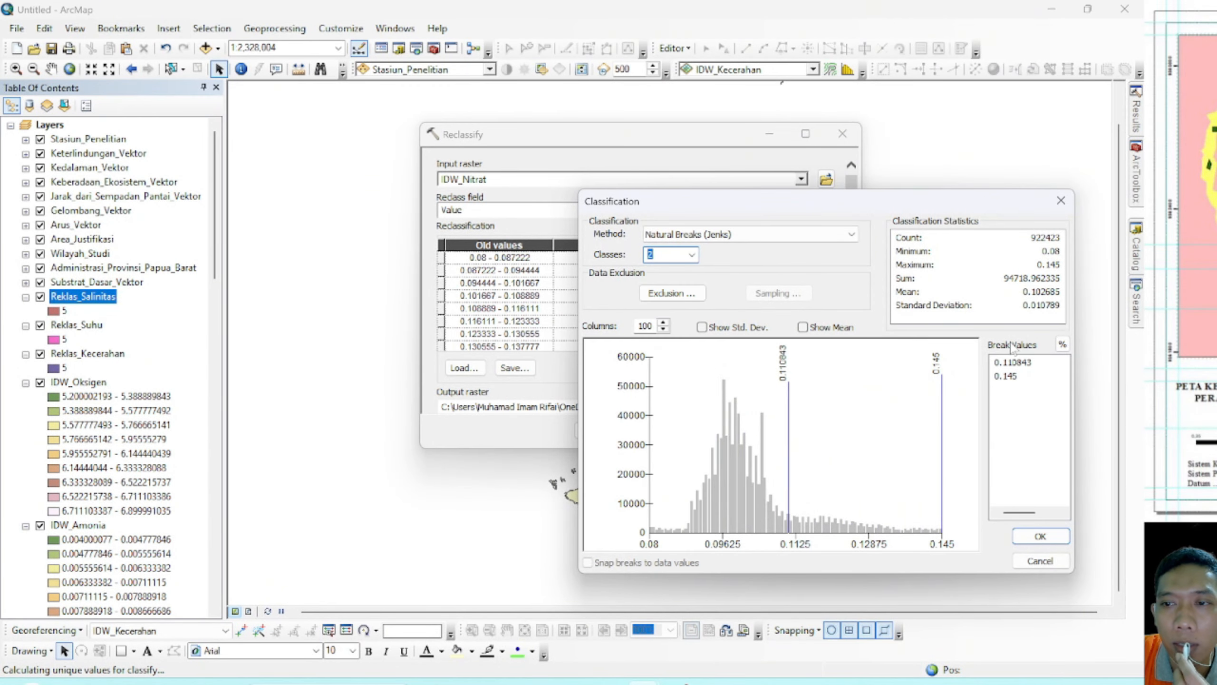
Step: Set the first Nitrat break value to 0.1 according to the Word matrix and accept the classification
{"action": "left_click", "coordinate": [1024, 365]}
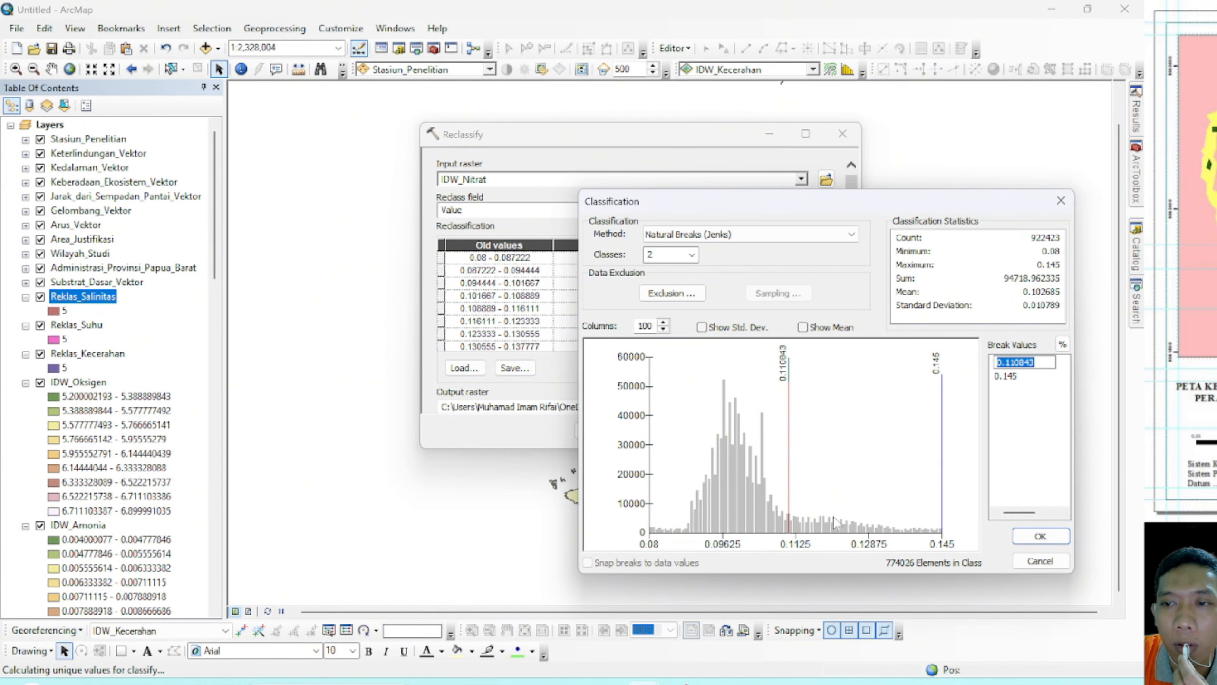
{"action": "left_click", "coordinate": [503, 684]}
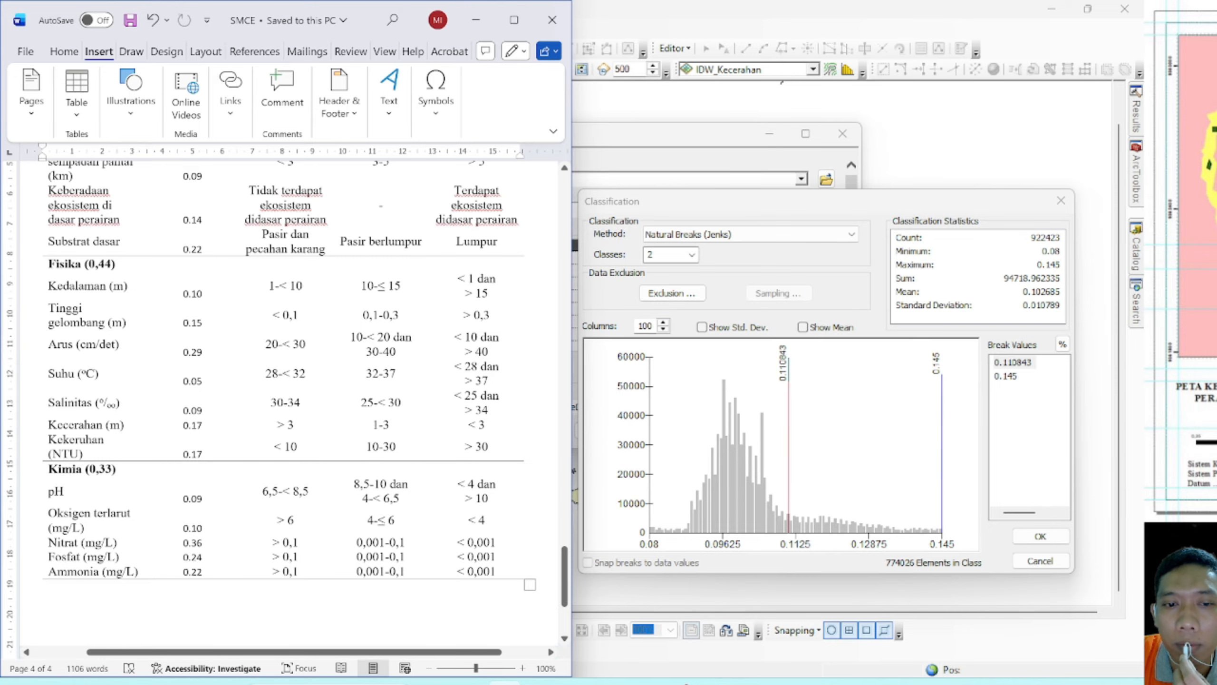
{"action": "left_click", "coordinate": [1031, 364]}
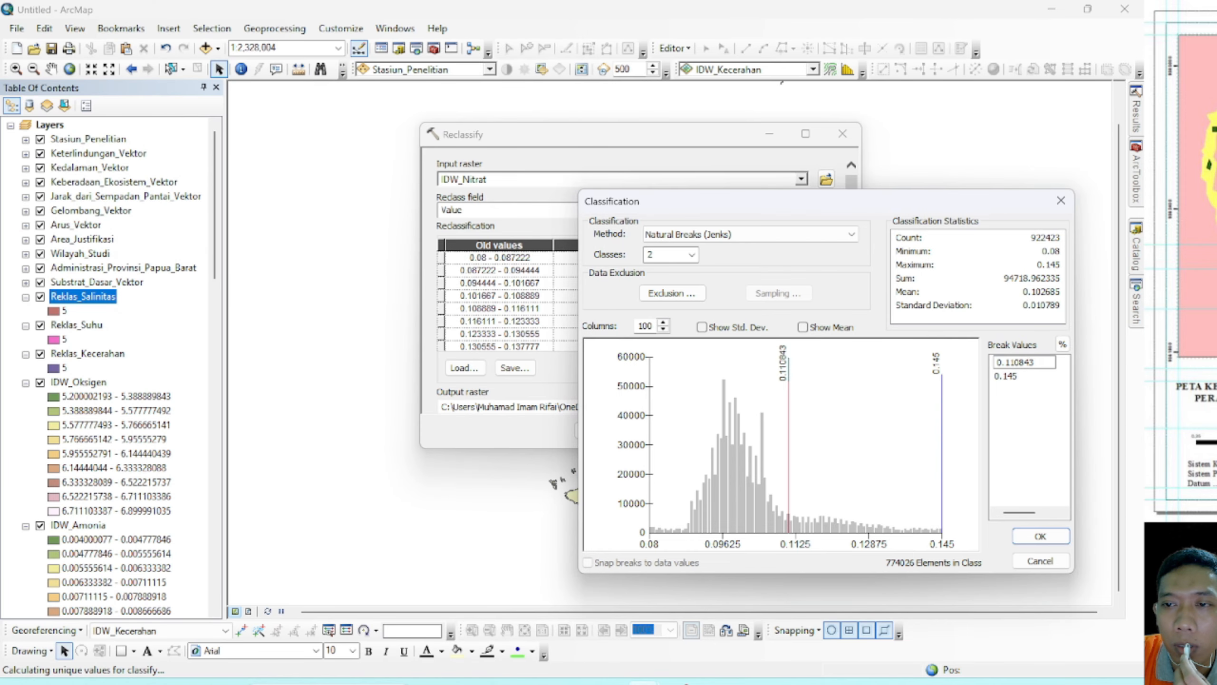
{"action": "left_click_drag", "start_coordinate": [1015, 362], "coordinate": [1035, 362]}
{"action": "key", "text": "BackSpace"}
{"action": "key", "text": "BackSpace"}
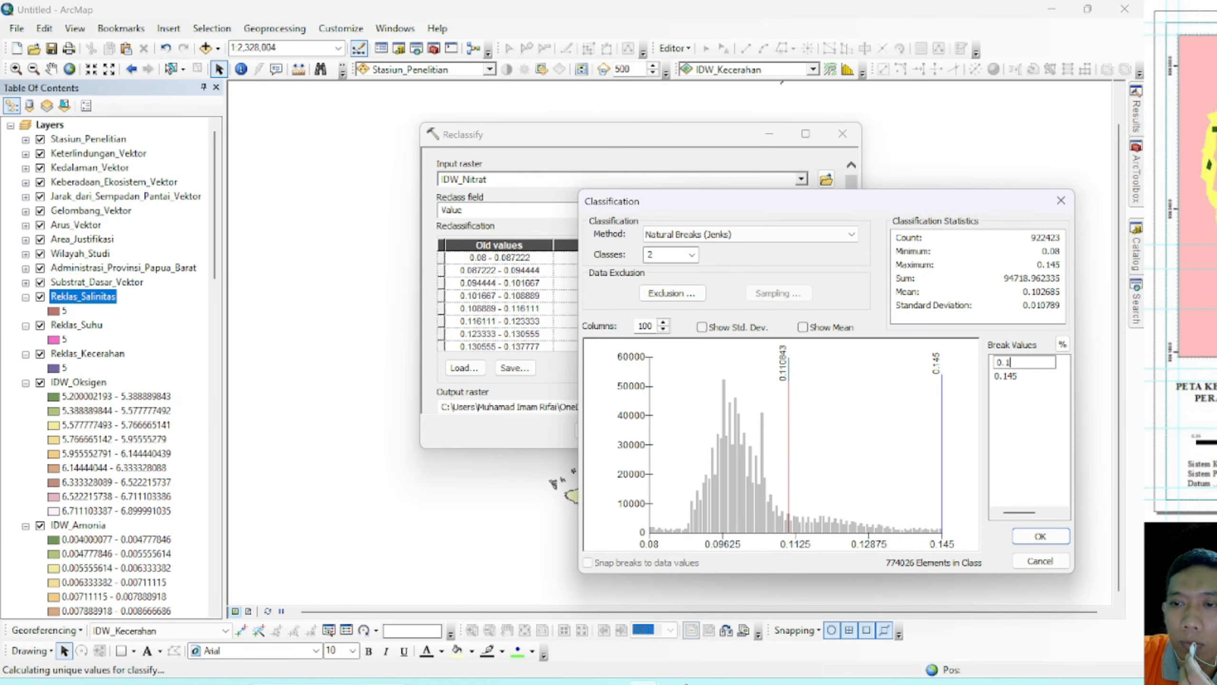
{"action": "key", "text": "Return"}
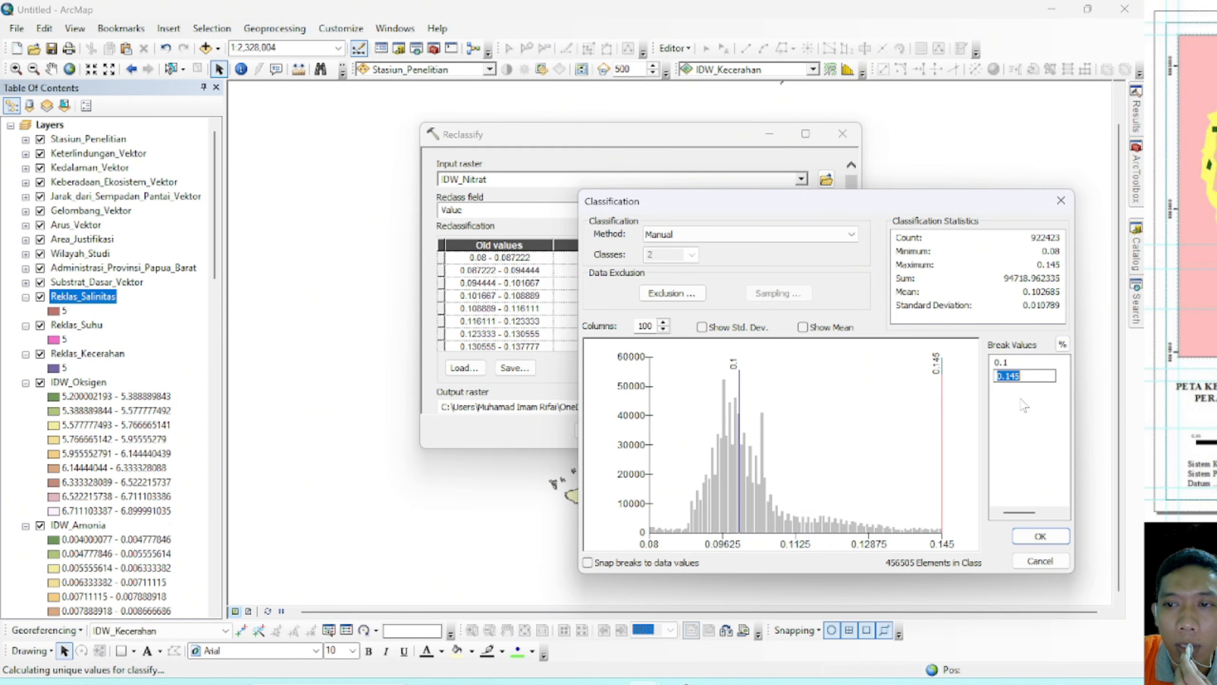
{"action": "left_click", "coordinate": [1023, 406]}
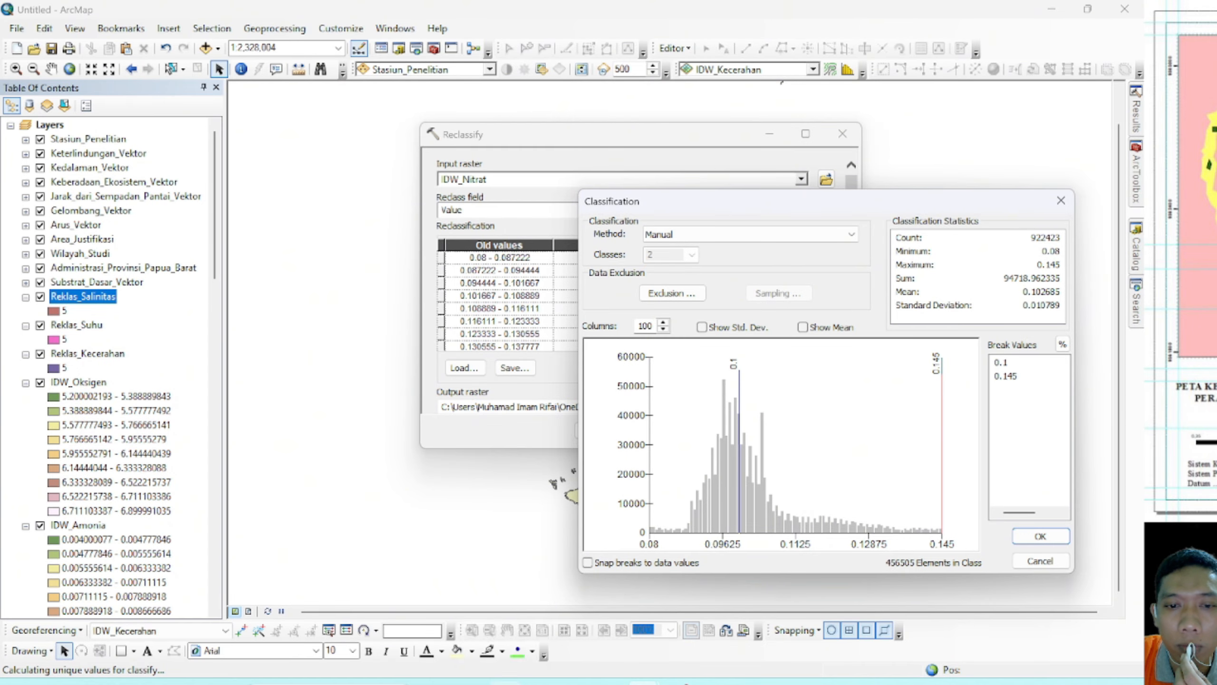
{"action": "left_click", "coordinate": [503, 683]}
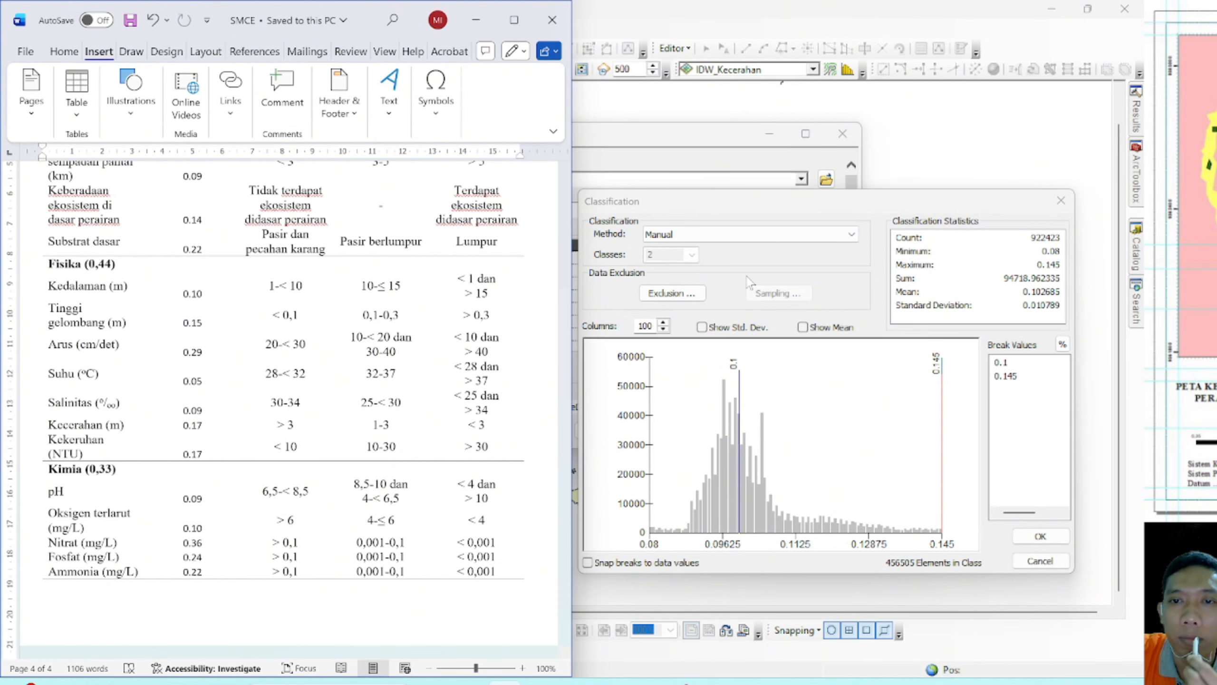
{"action": "left_click", "coordinate": [1040, 536]}
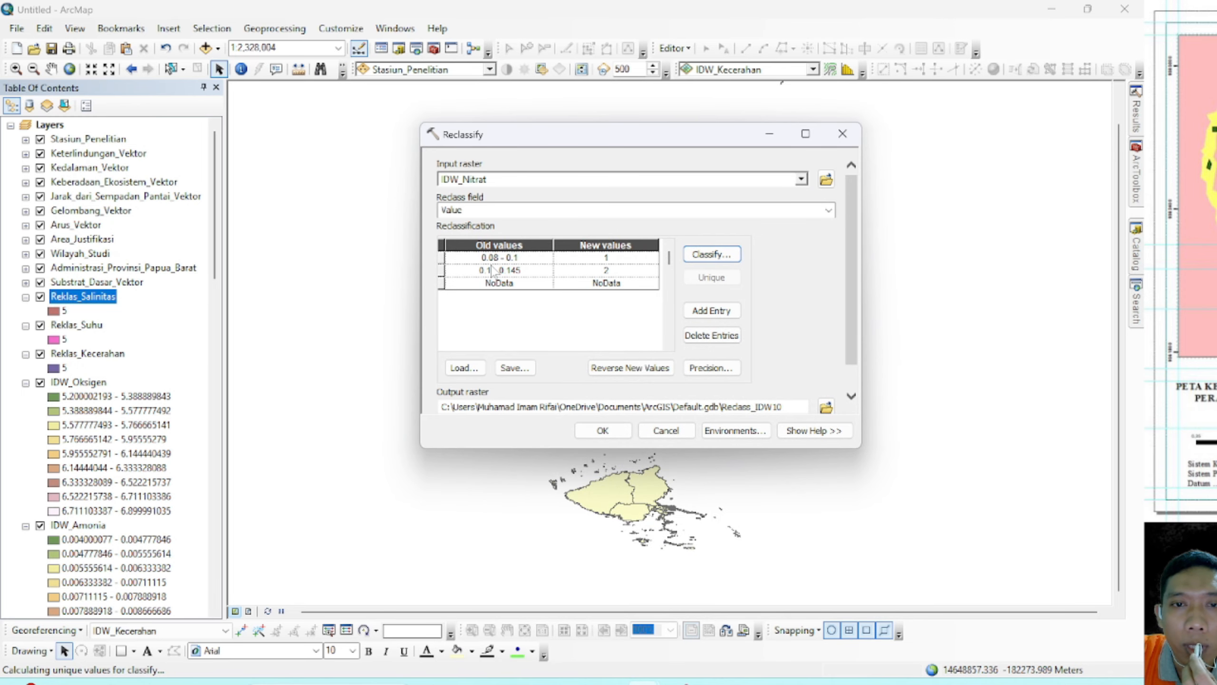
Step: Check the Nitrat scores in the Word matrix and set the new value for the 0.08 - 0.1 range to 3
{"action": "left_click", "coordinate": [619, 258]}
{"action": "left_click", "coordinate": [506, 682]}
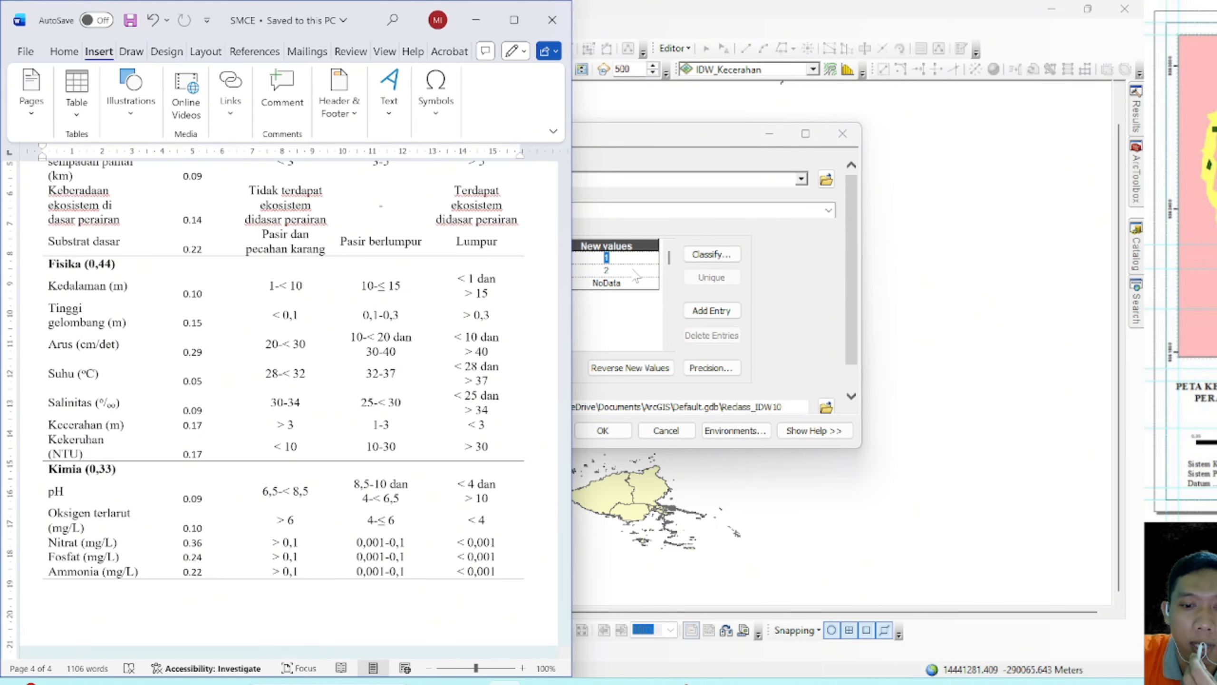
{"action": "scroll", "coordinate": [93, 186], "scroll_direction": "up", "scroll_amount": 4}
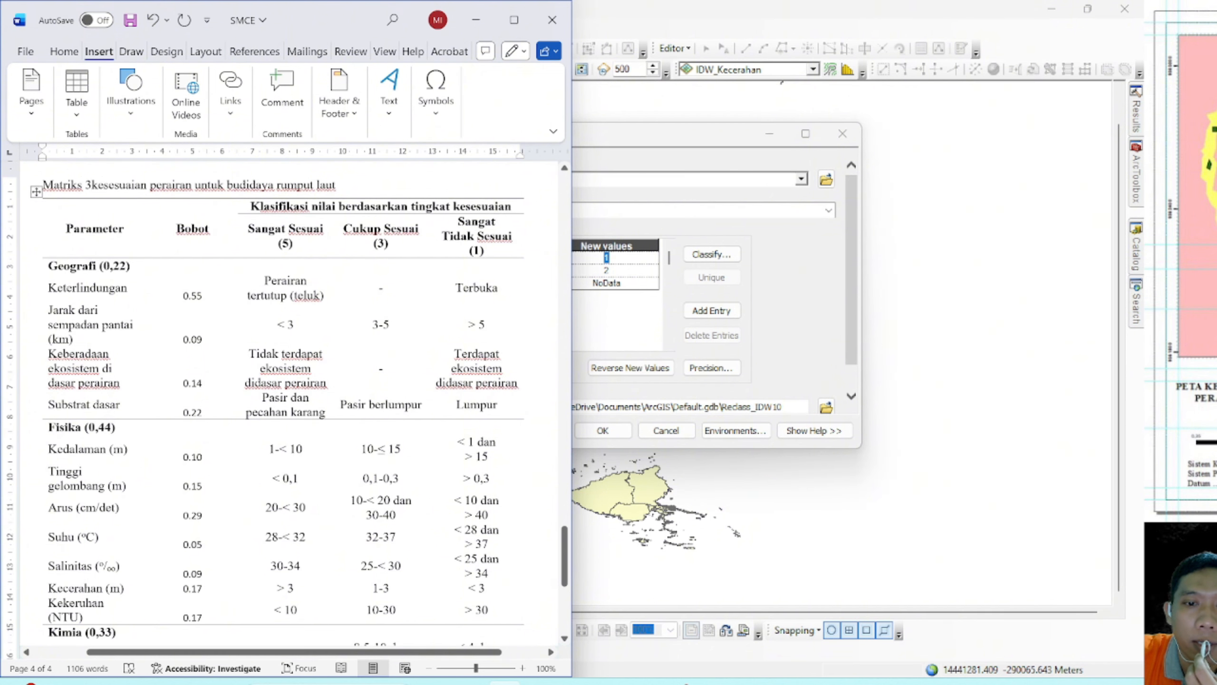
{"action": "scroll", "coordinate": [283, 403], "scroll_direction": "down", "scroll_amount": 3}
{"action": "scroll", "coordinate": [288, 403], "scroll_direction": "up", "scroll_amount": 2}
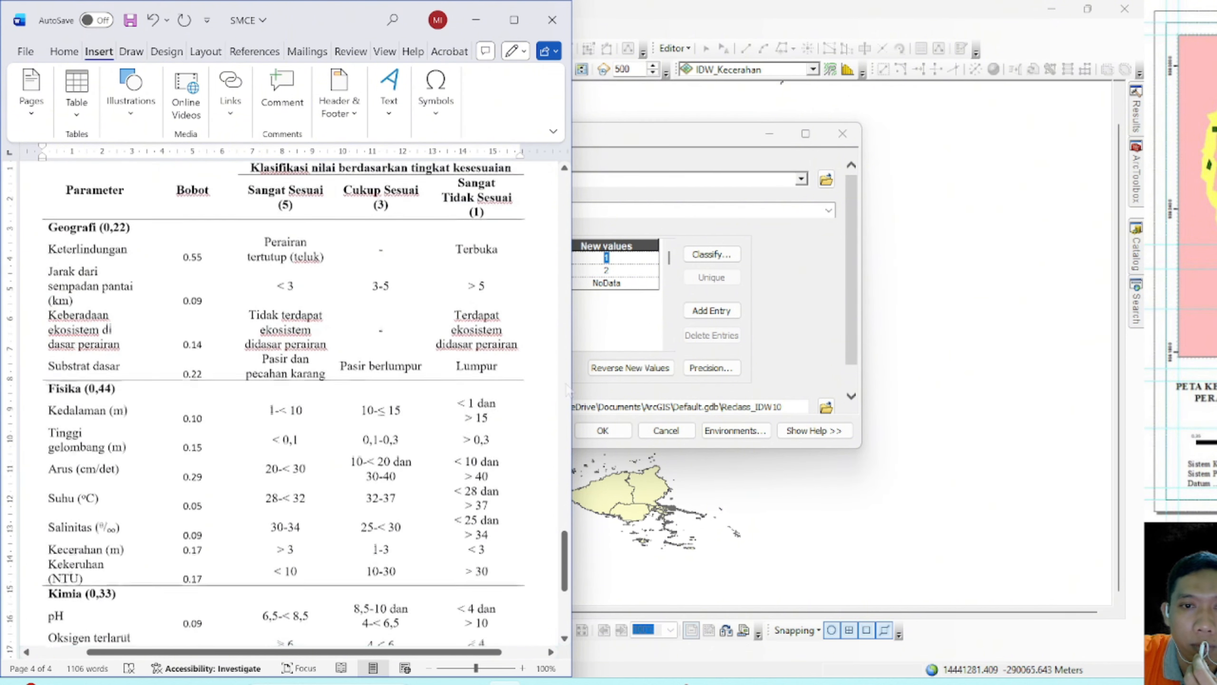
{"action": "left_click", "coordinate": [623, 258]}
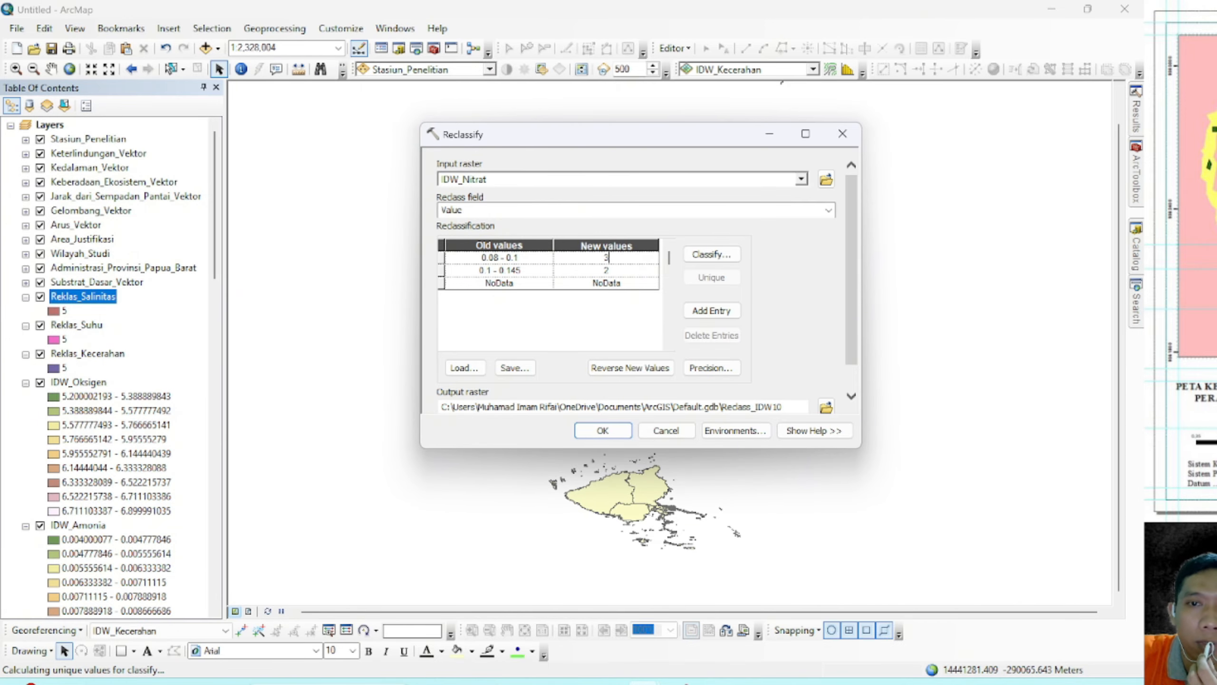
Step: Narrow the Word window to compare its matrix with the Nitrat ranges and set the new value for the 0.1 - 0.145 range to 5
{"action": "left_click", "coordinate": [504, 683]}
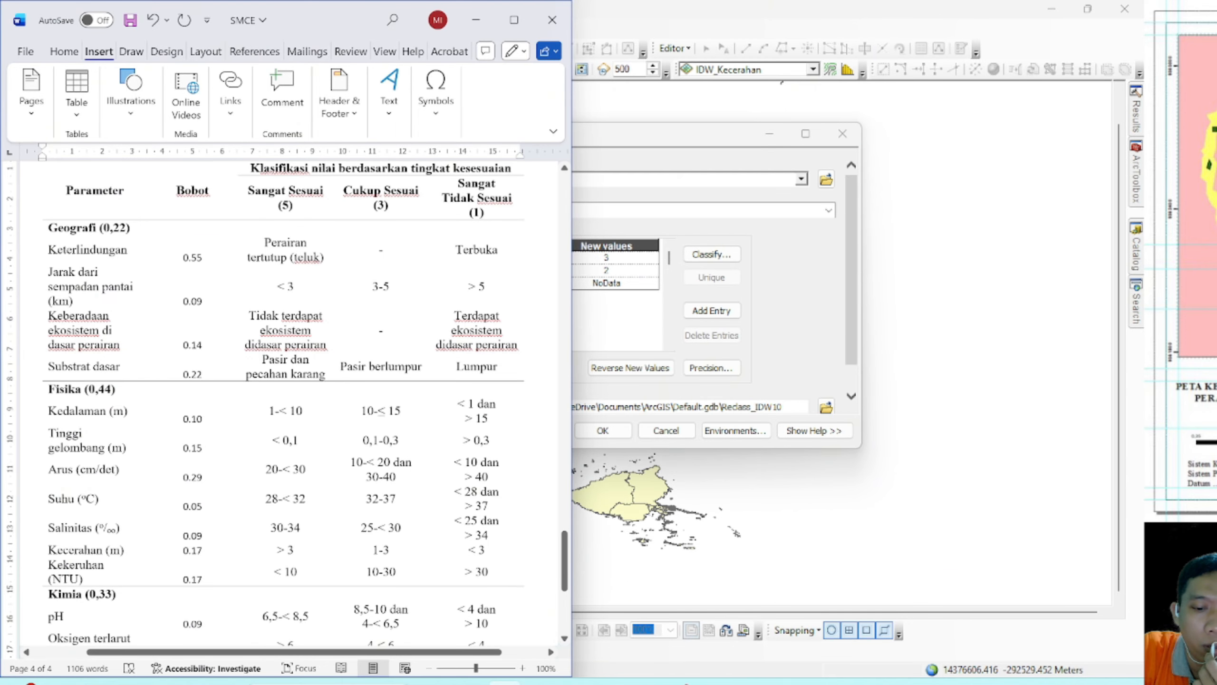
{"action": "scroll", "coordinate": [288, 403], "scroll_direction": "up", "scroll_amount": 1}
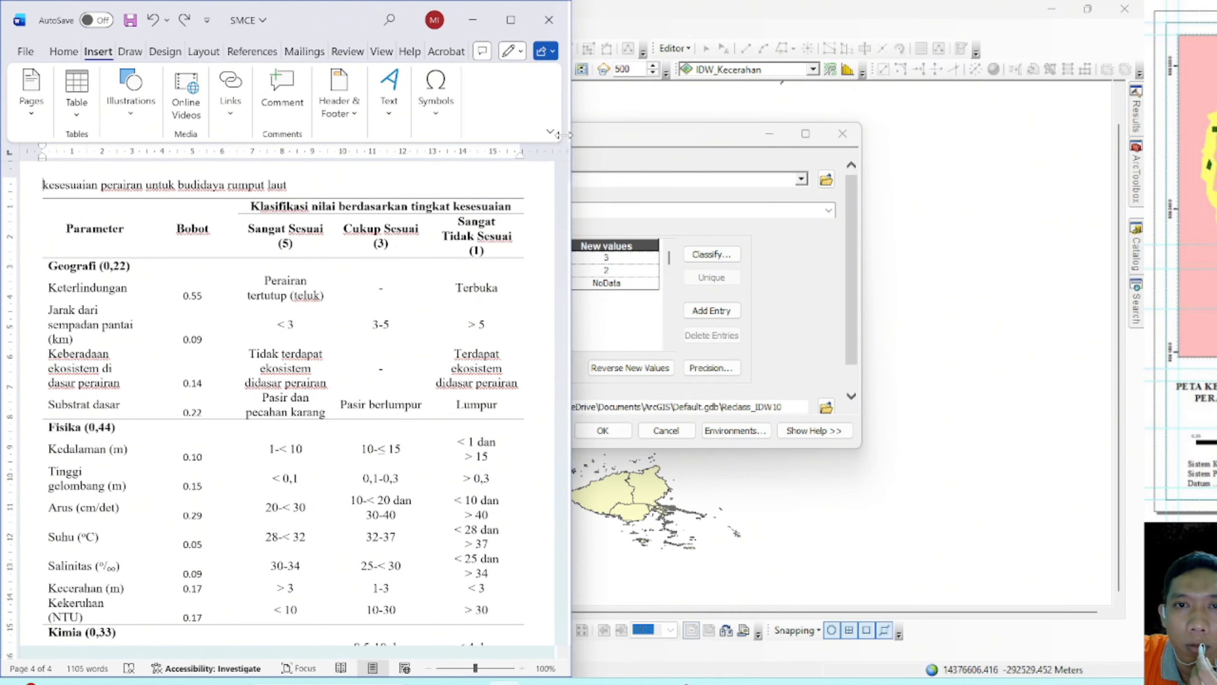
{"action": "left_click_drag", "start_coordinate": [572, 152], "coordinate": [472, 152]}
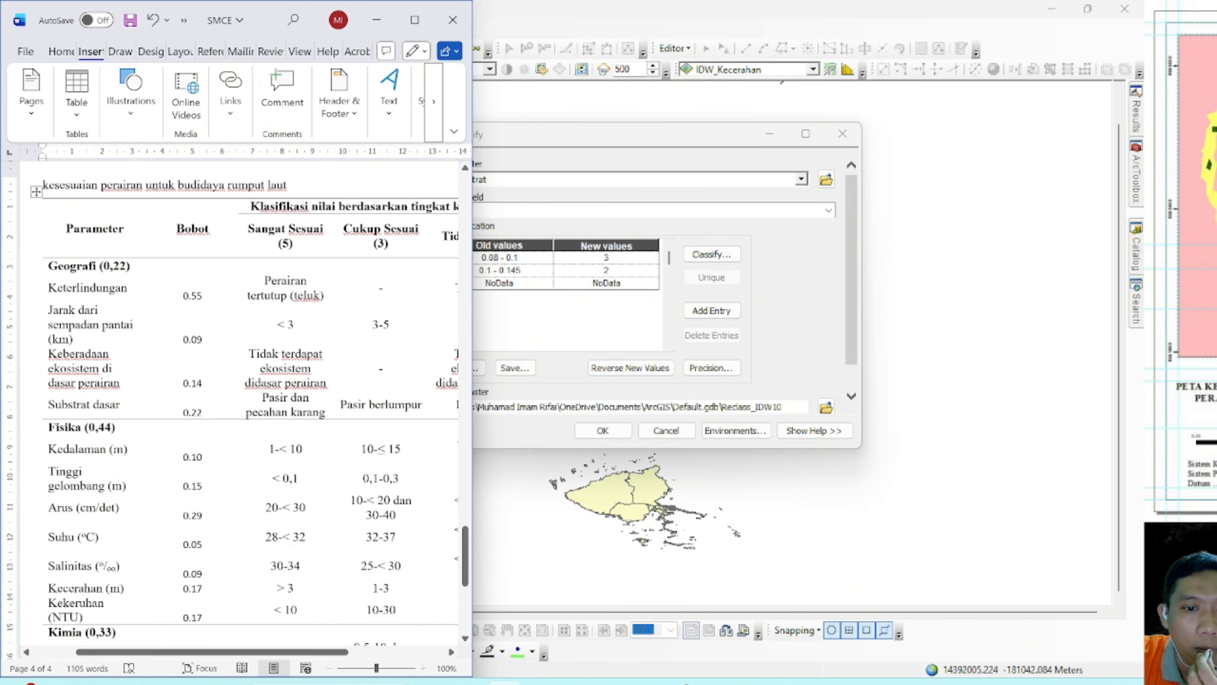
{"action": "scroll", "coordinate": [240, 407], "scroll_direction": "down", "scroll_amount": 4}
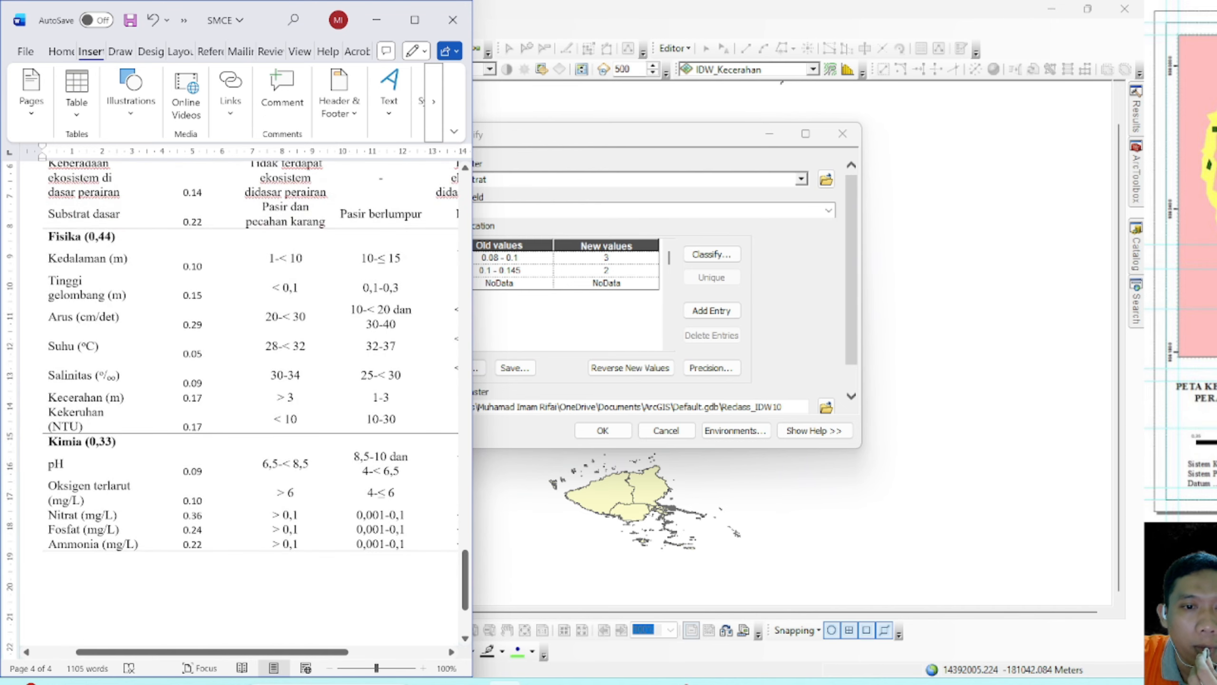
{"action": "scroll", "coordinate": [240, 408], "scroll_direction": "up", "scroll_amount": 4}
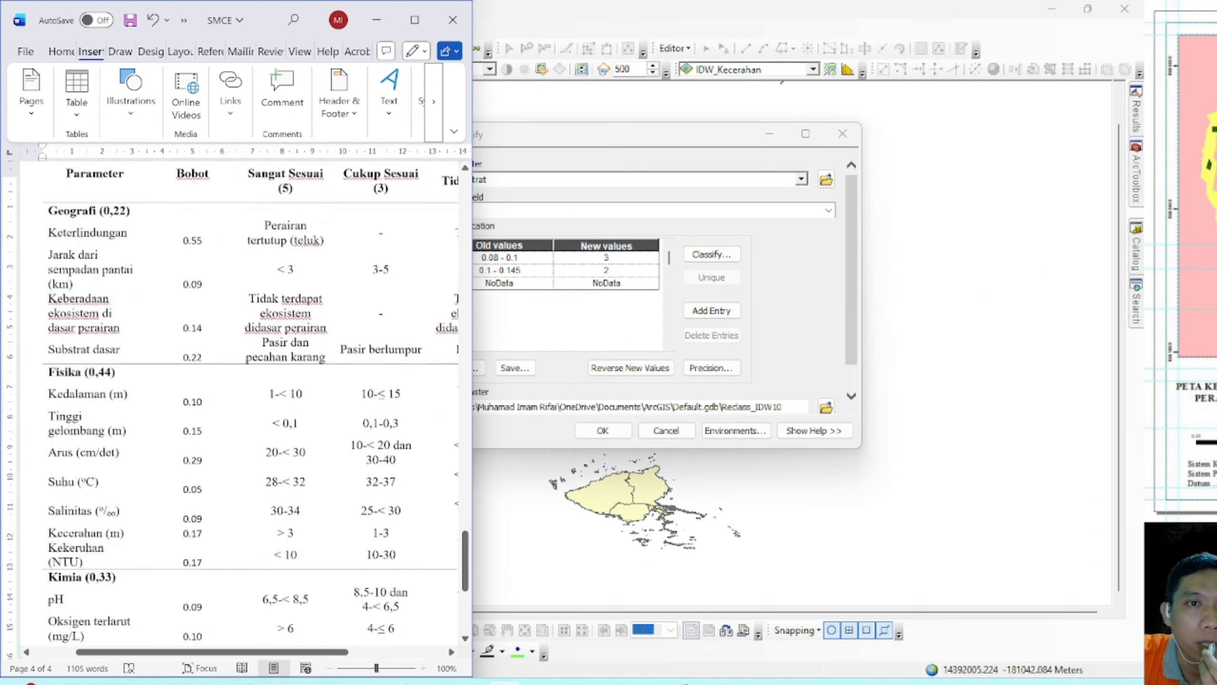
{"action": "left_click", "coordinate": [622, 271]}
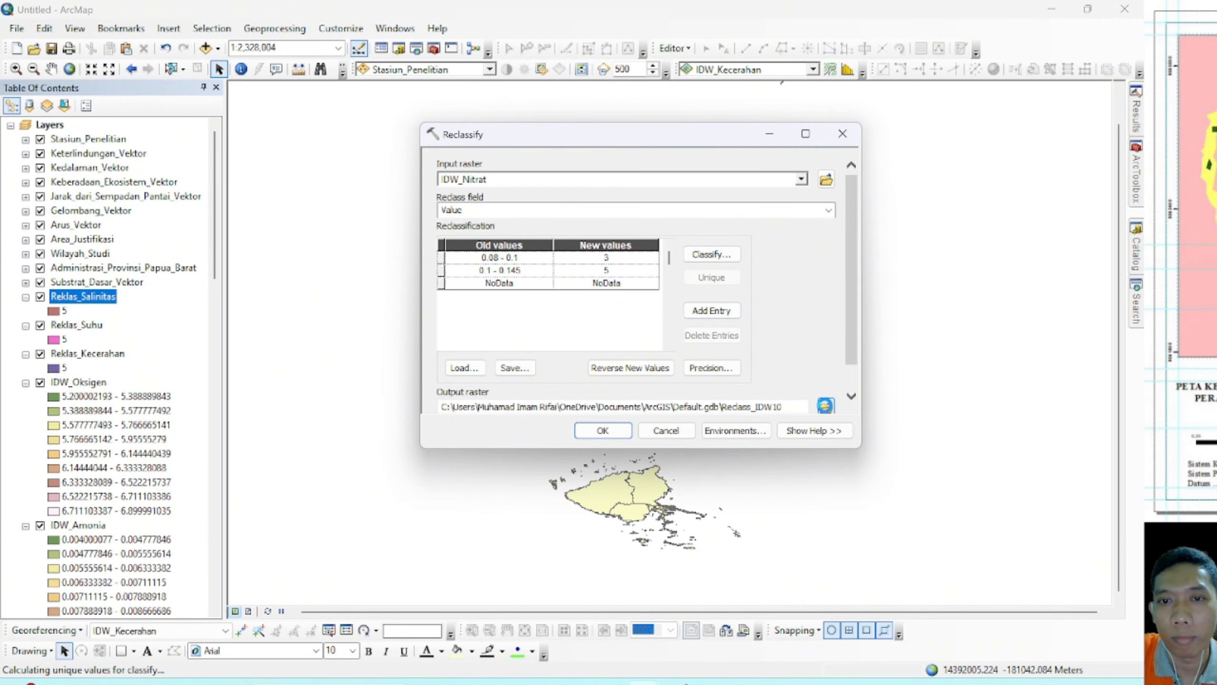
Step: Save the nitrate output raster as Reklas_Nitrat in the Praktikum Pertemuan 10 (Video) geodatabase
{"action": "left_click", "coordinate": [826, 406]}
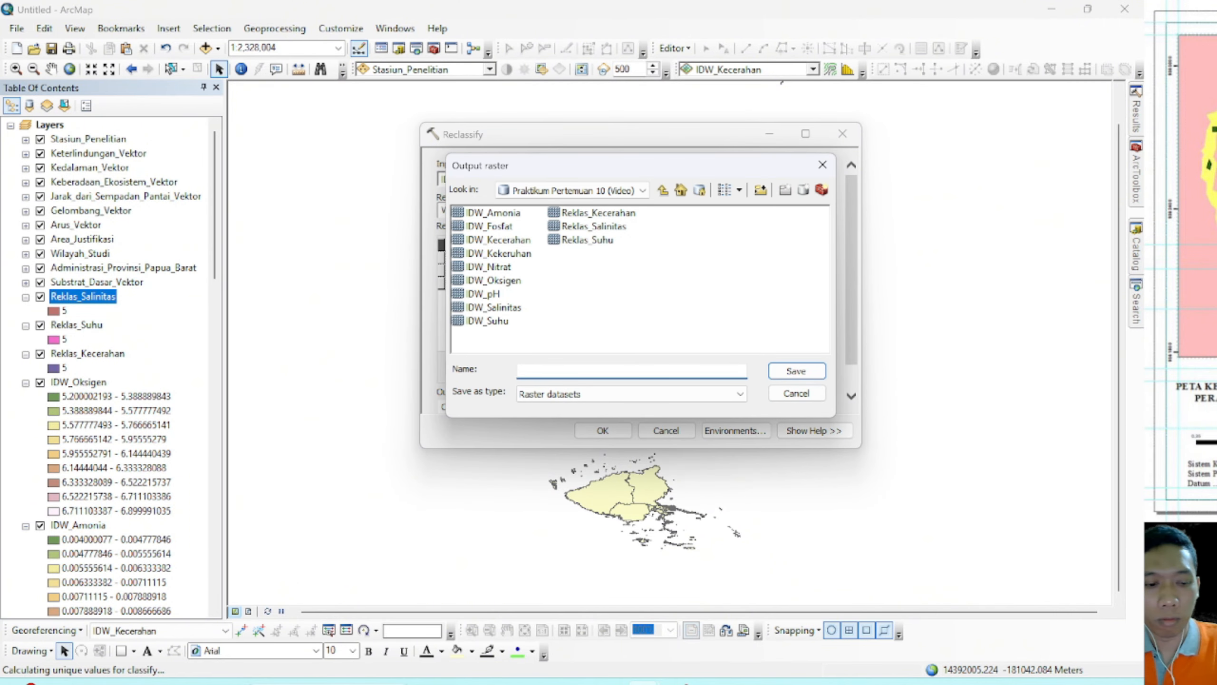
{"action": "type", "text": "Reklas_Nitrat"}
{"action": "key", "text": "Return"}
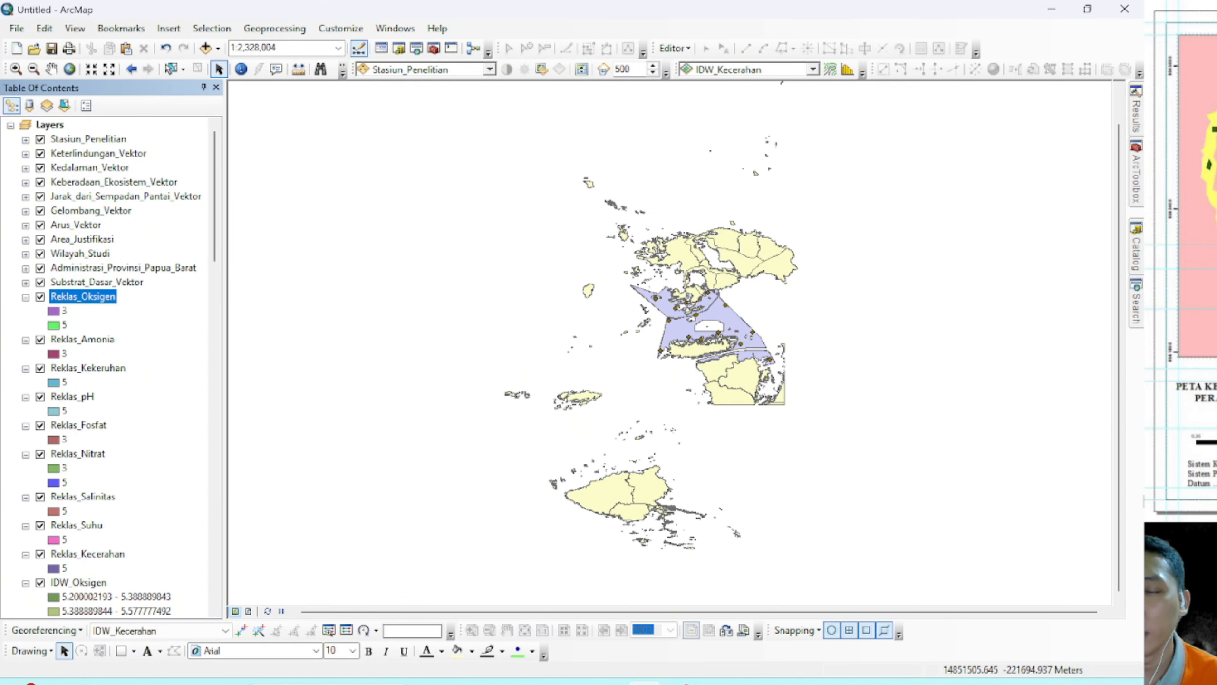
Step: Search the geoprocessing tools for "raster to polygon"
{"action": "left_click", "coordinate": [1137, 312]}
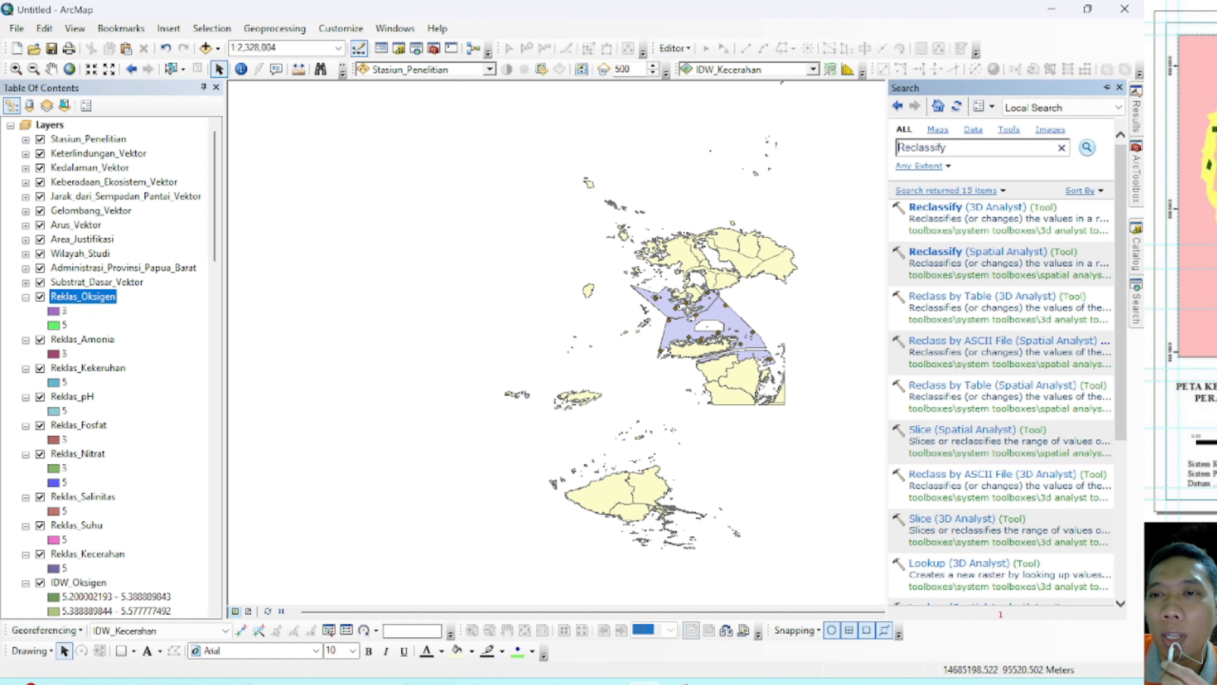
{"action": "left_click_drag", "start_coordinate": [947, 148], "coordinate": [886, 148]}
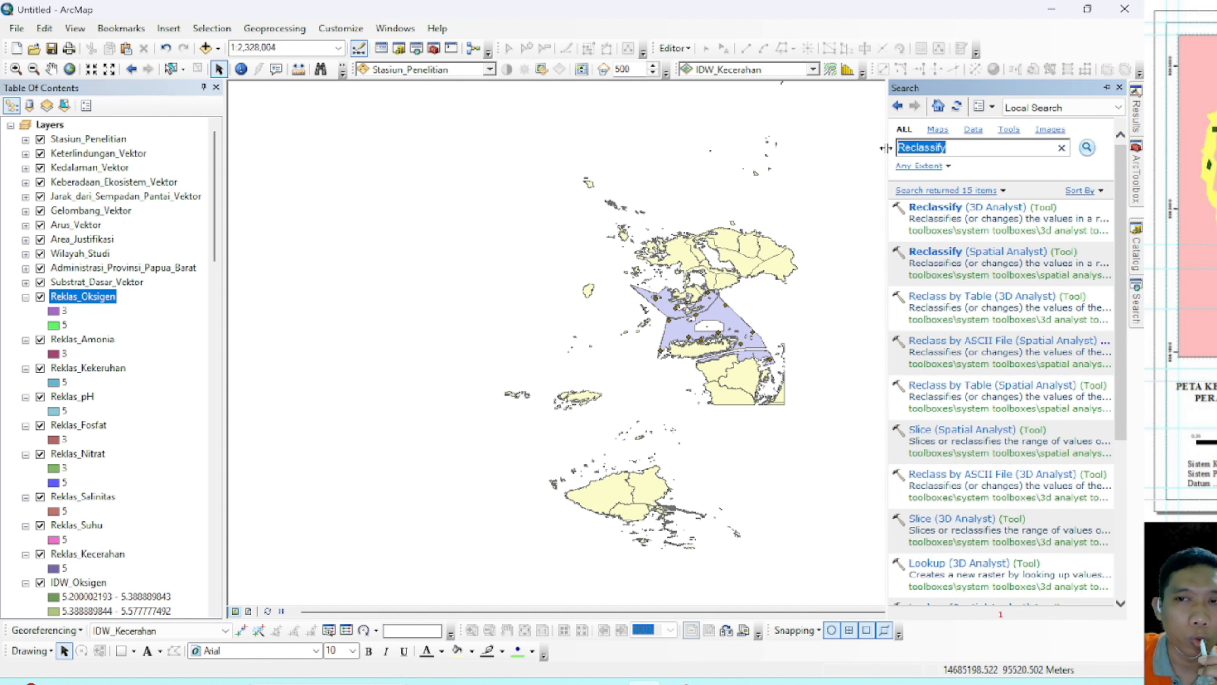
{"action": "type", "text": "raster t"}
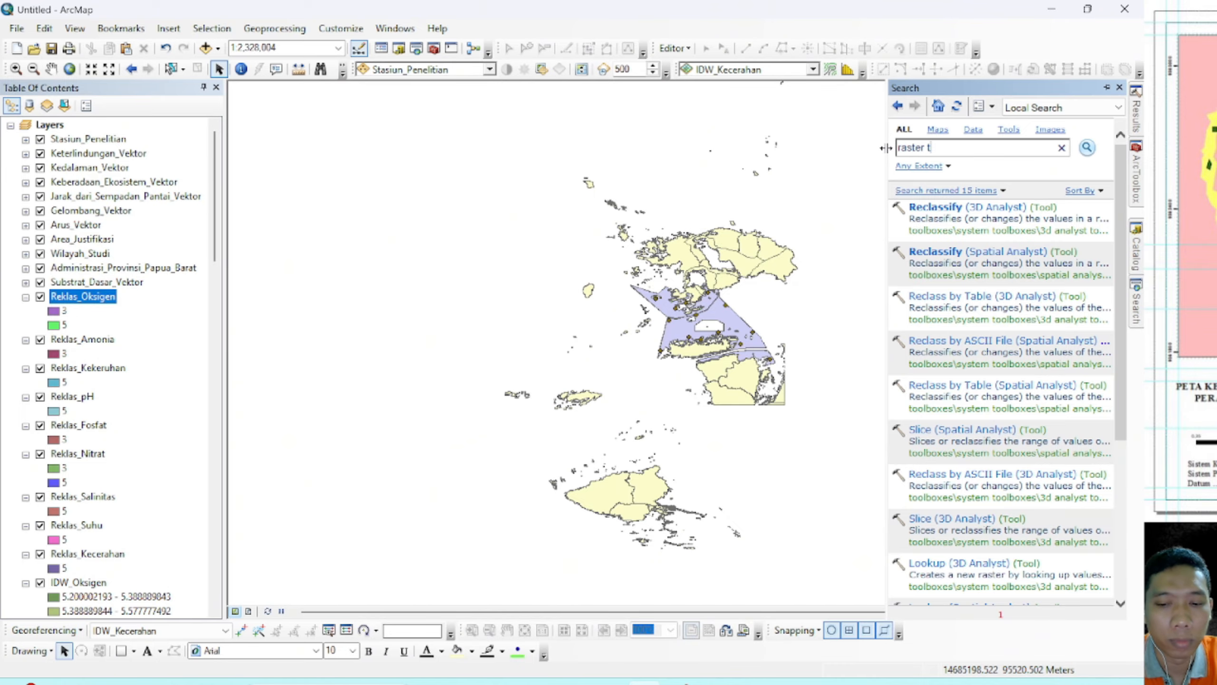
{"action": "type", "text": "o poly"}
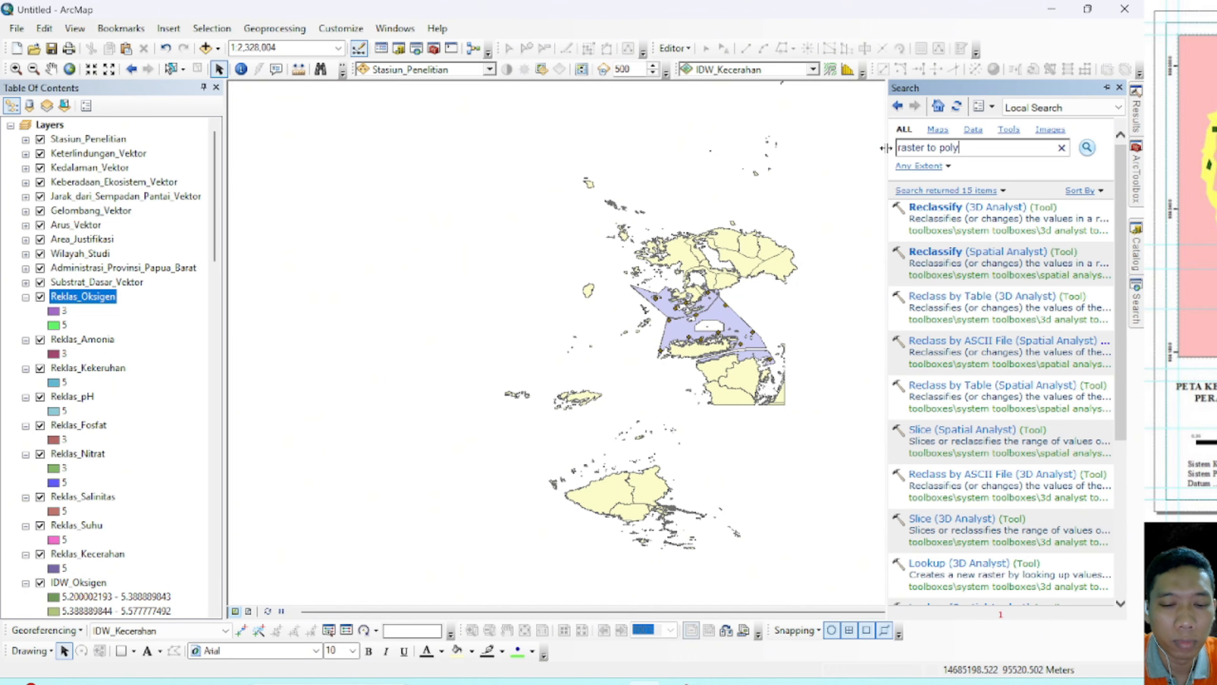
{"action": "type", "text": "gon"}
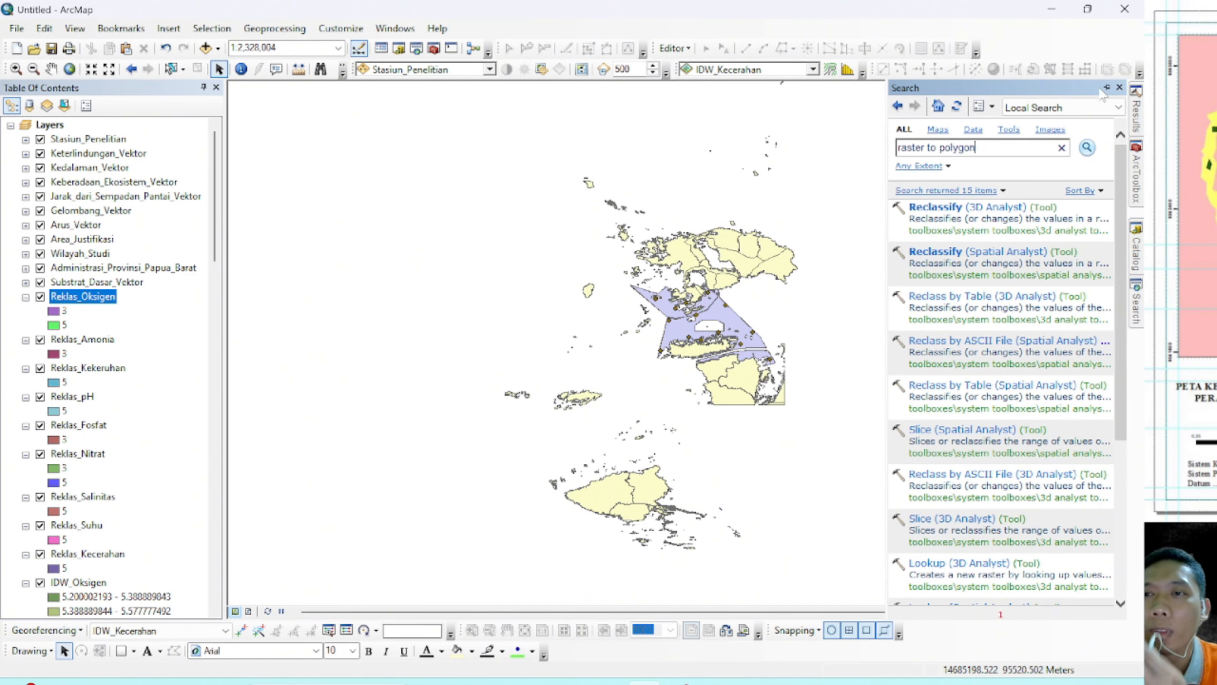
{"action": "left_click", "coordinate": [1088, 149]}
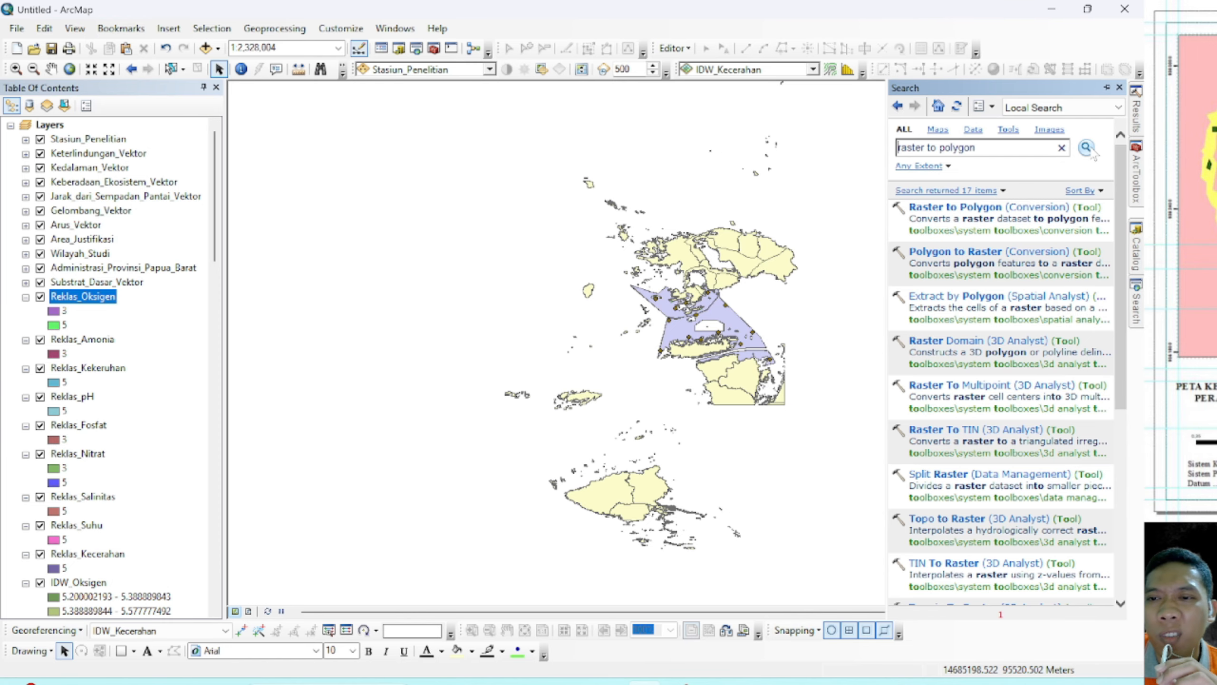
Step: Open the Raster to Polygon tool and set Reklas_Kecerahan as the input raster with Value as the field
{"action": "left_click", "coordinate": [957, 208]}
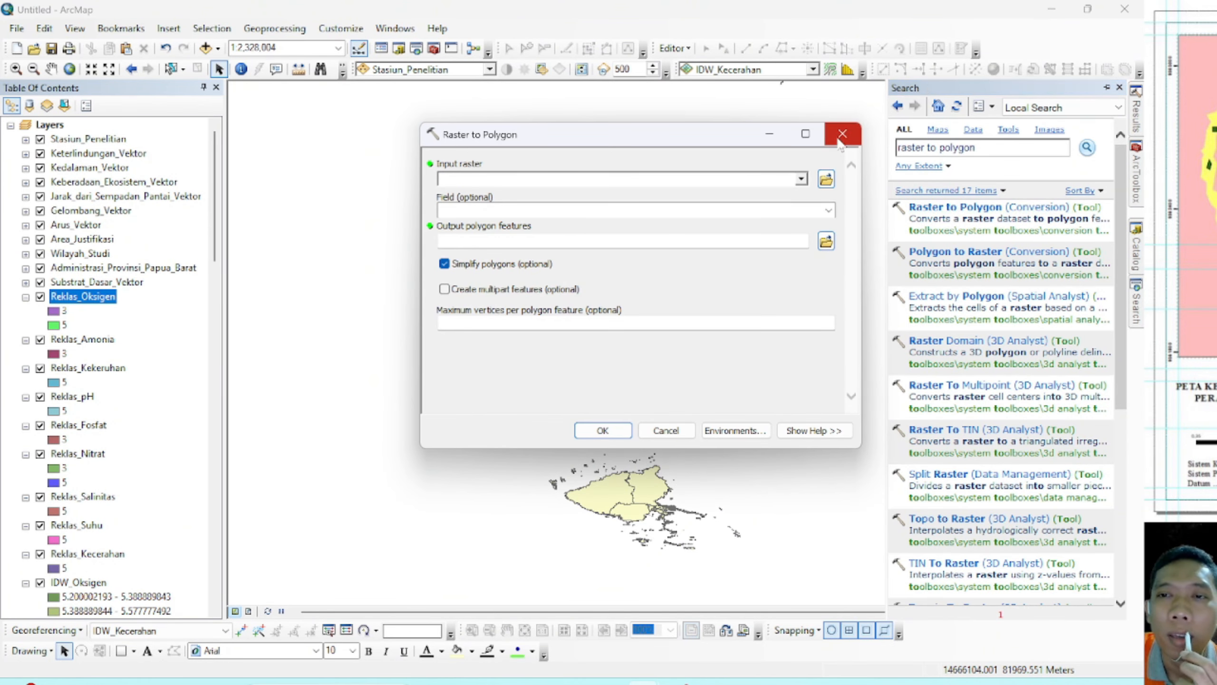
{"action": "left_click", "coordinate": [803, 180]}
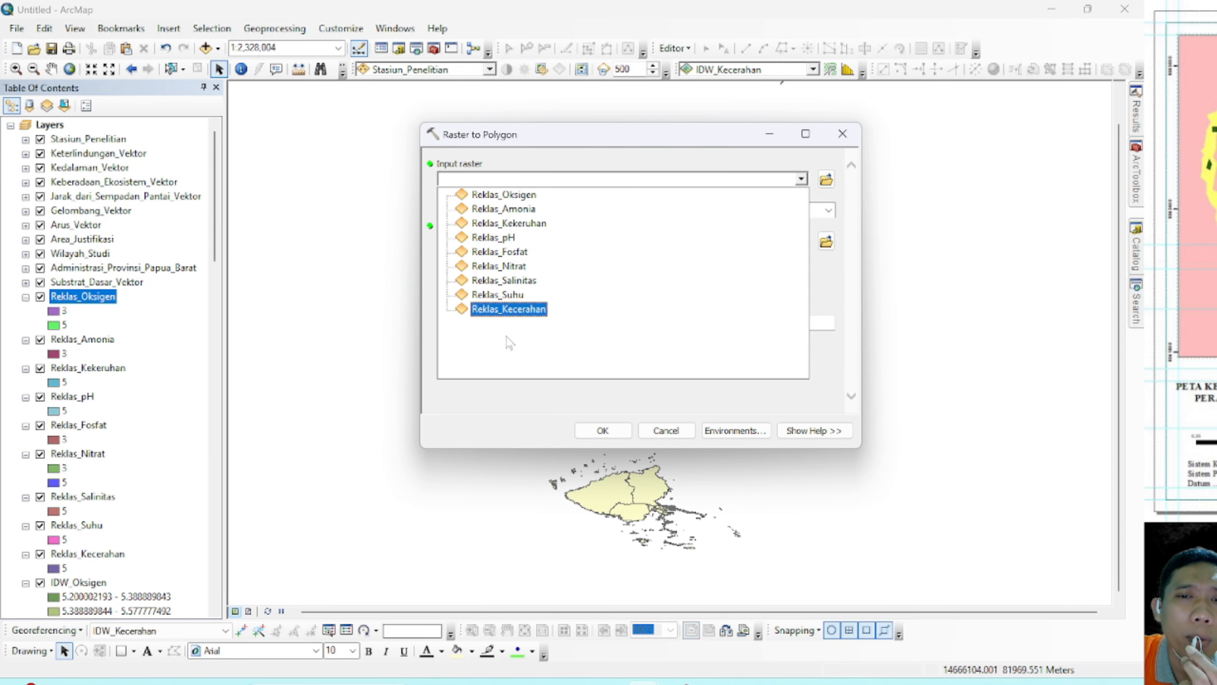
{"action": "left_click", "coordinate": [542, 311]}
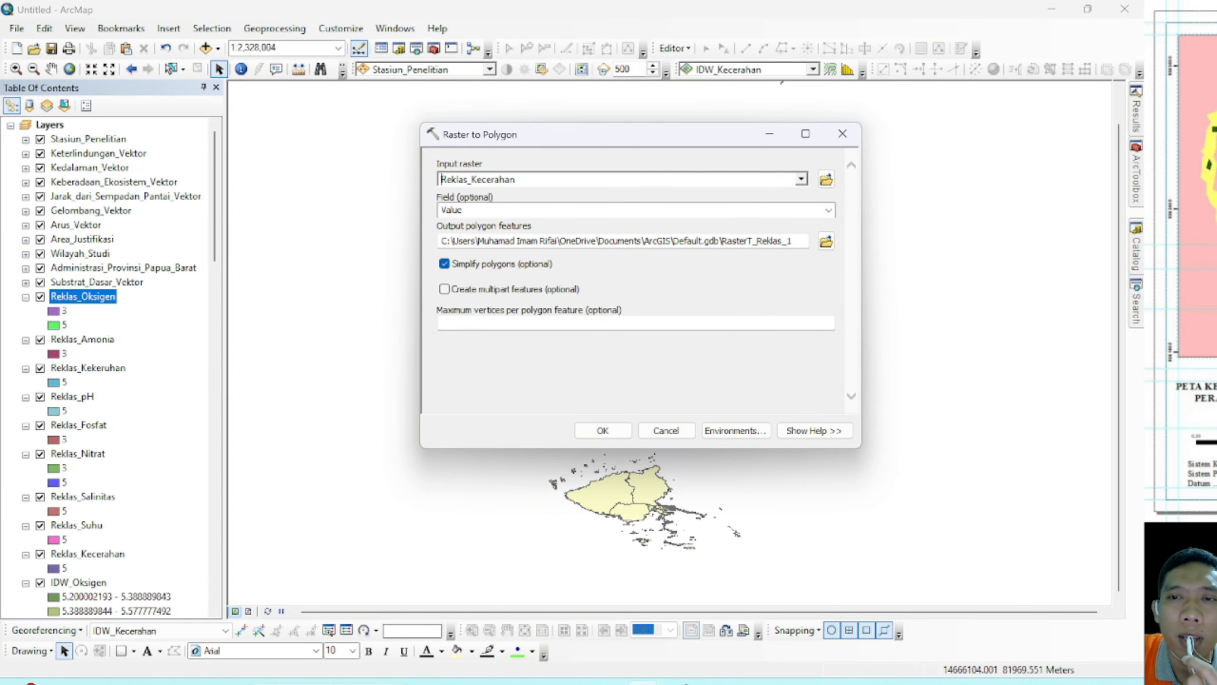
{"action": "left_click", "coordinate": [829, 211]}
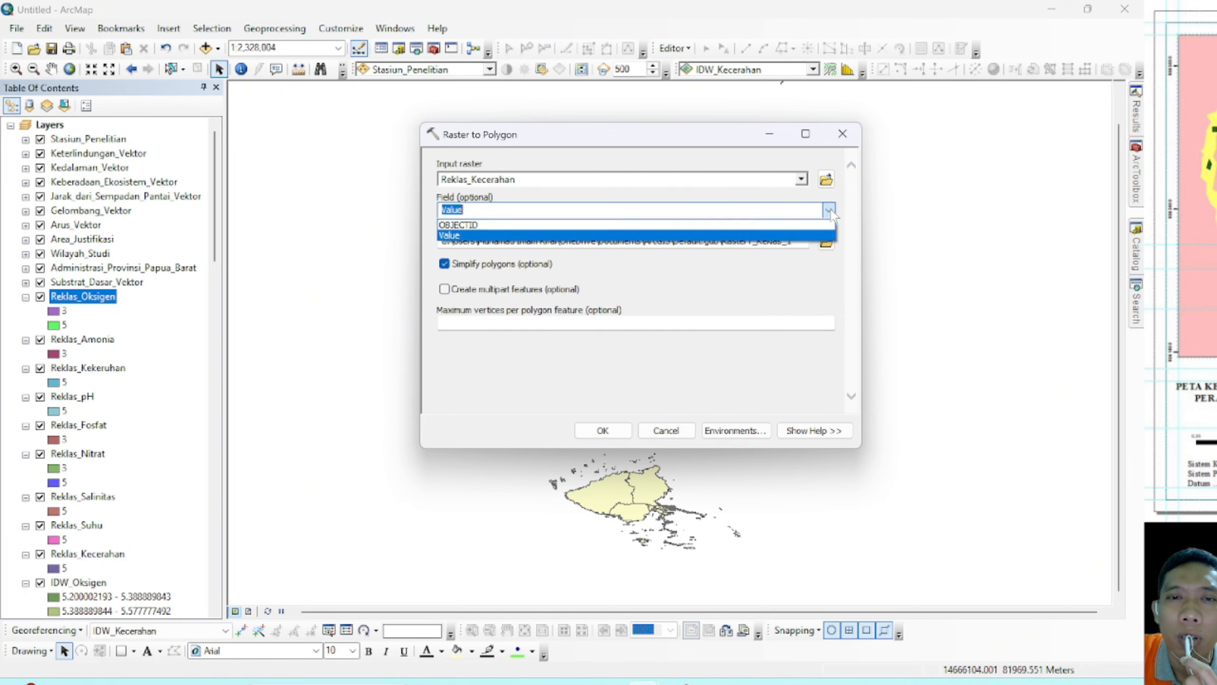
{"action": "left_click", "coordinate": [829, 211]}
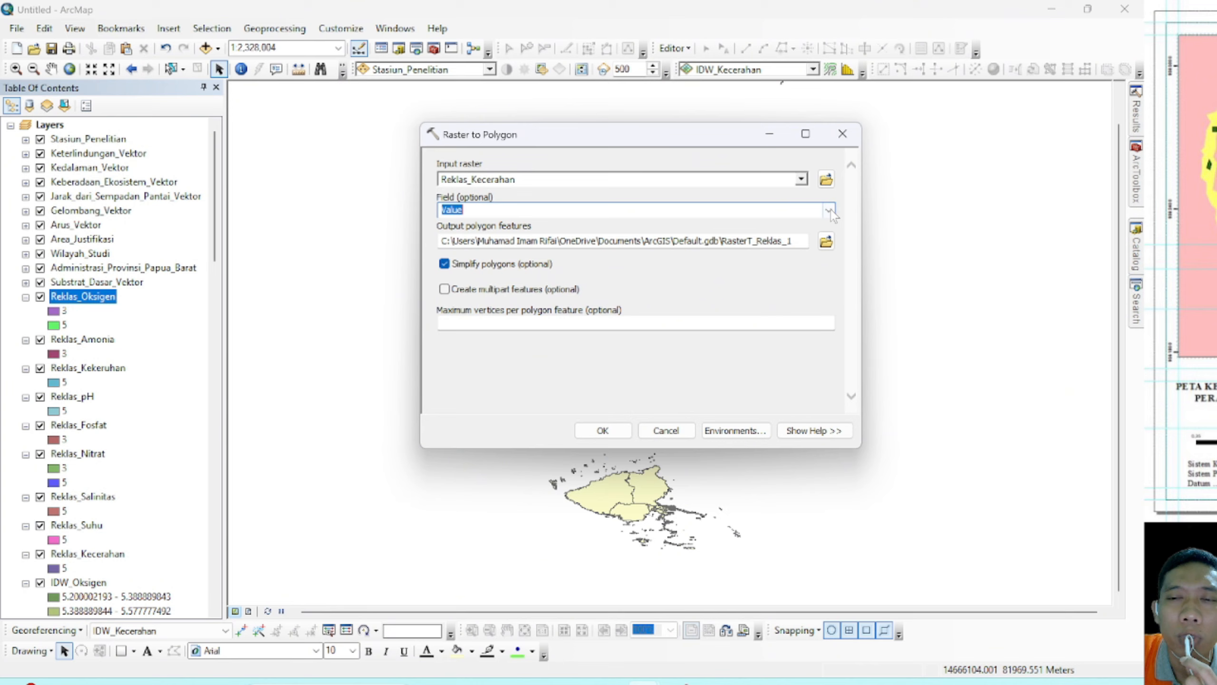
{"action": "left_click", "coordinate": [827, 242]}
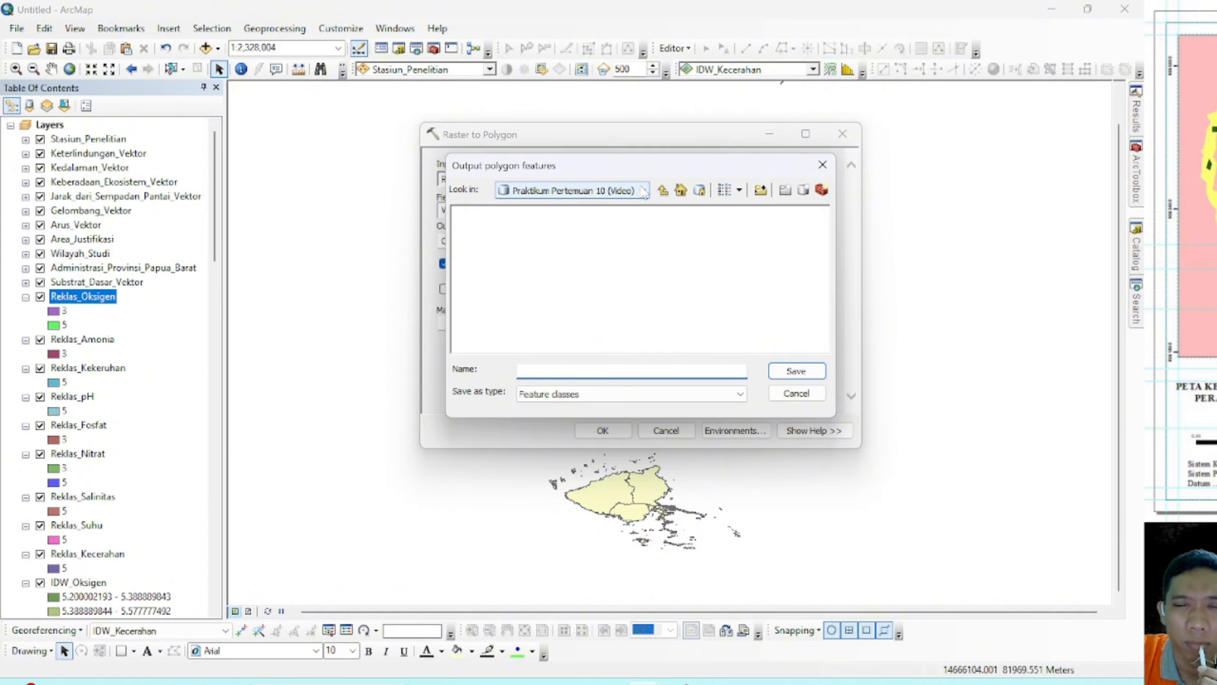
{"action": "left_click", "coordinate": [637, 228]}
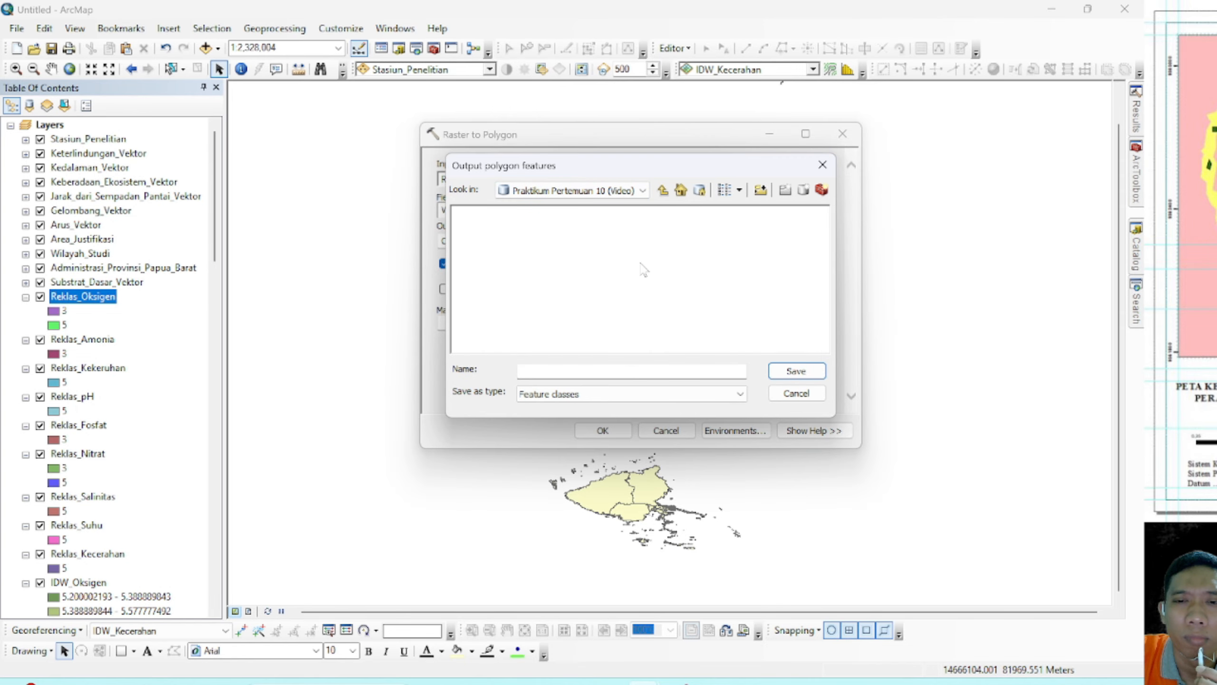
{"action": "left_click", "coordinate": [822, 164]}
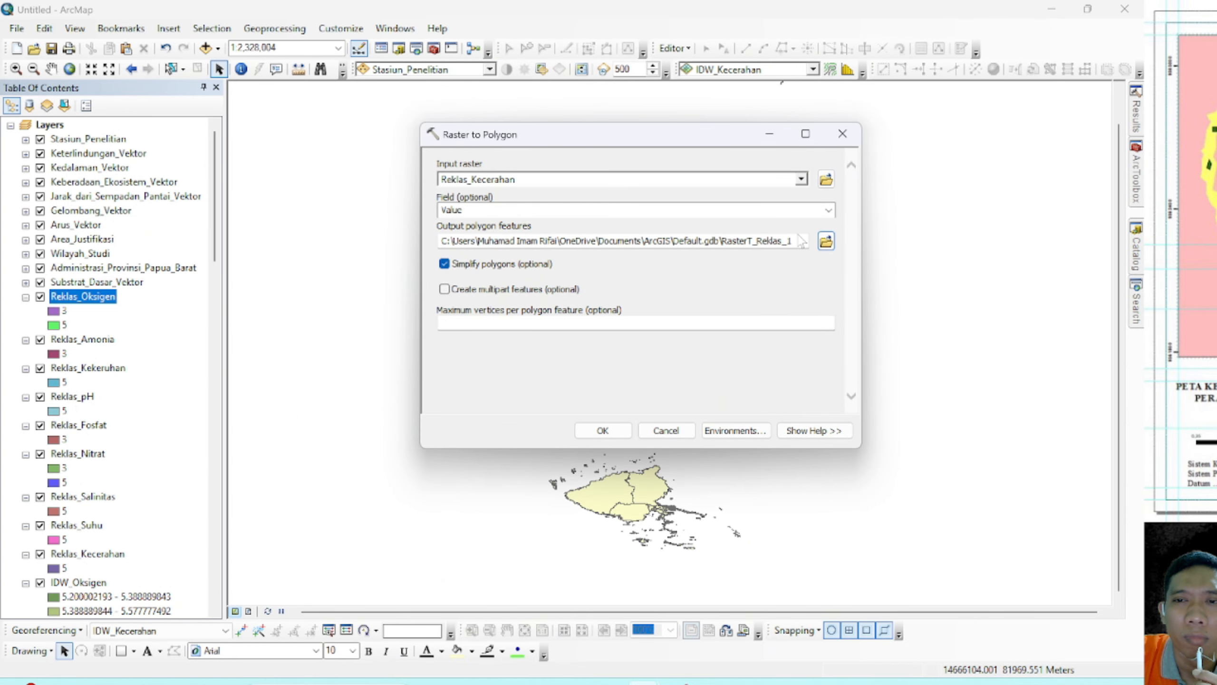
Step: Save the brightness polygon output as Raster_Kecerahan in the Praktikum Pertemuan 10 (Video) geodatabase and run the conversion
{"action": "left_click", "coordinate": [827, 242]}
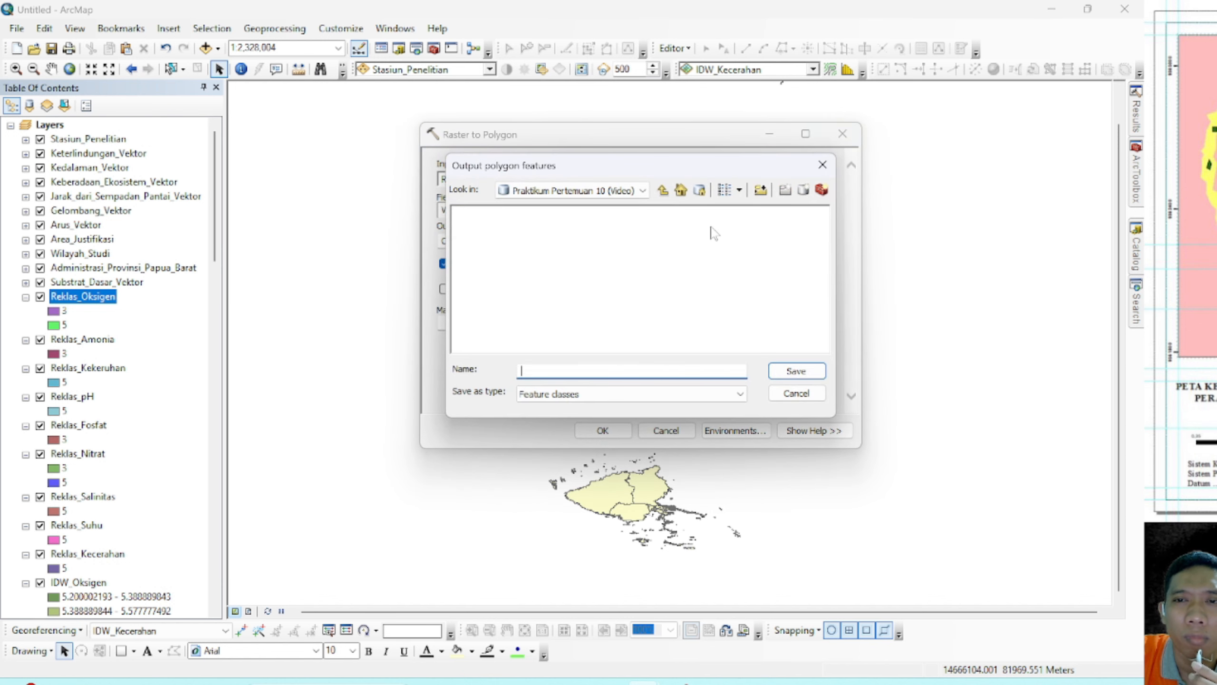
{"action": "left_click", "coordinate": [663, 191]}
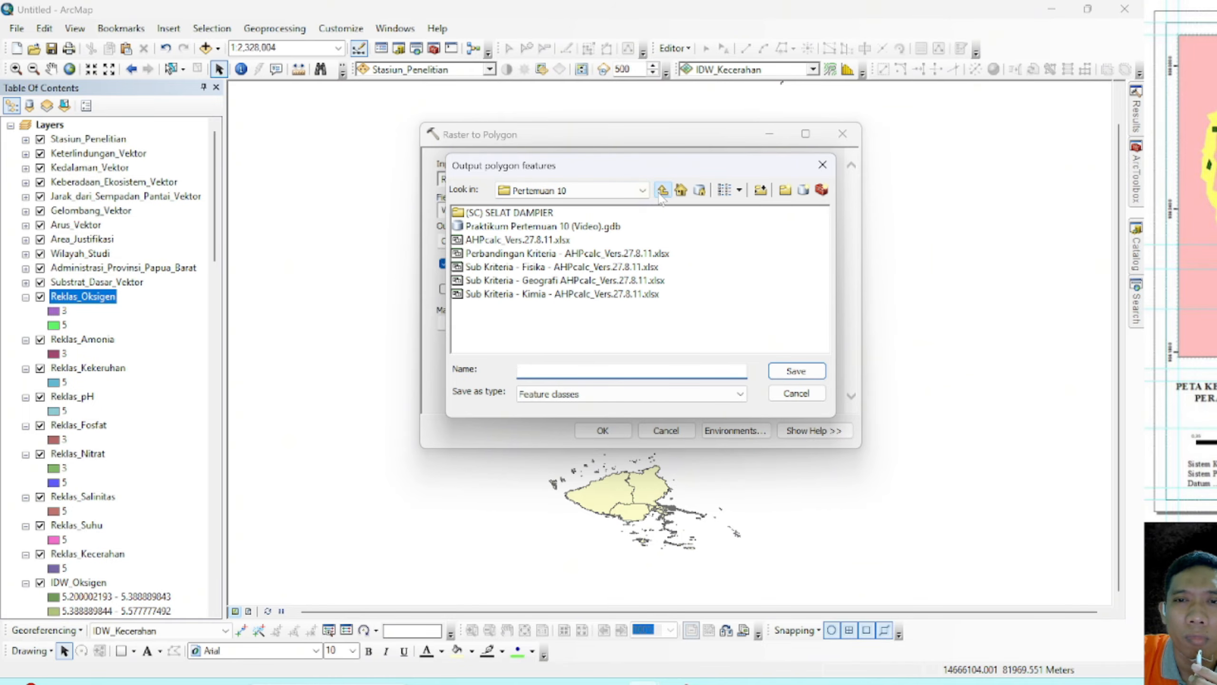
{"action": "double_click", "coordinate": [570, 229]}
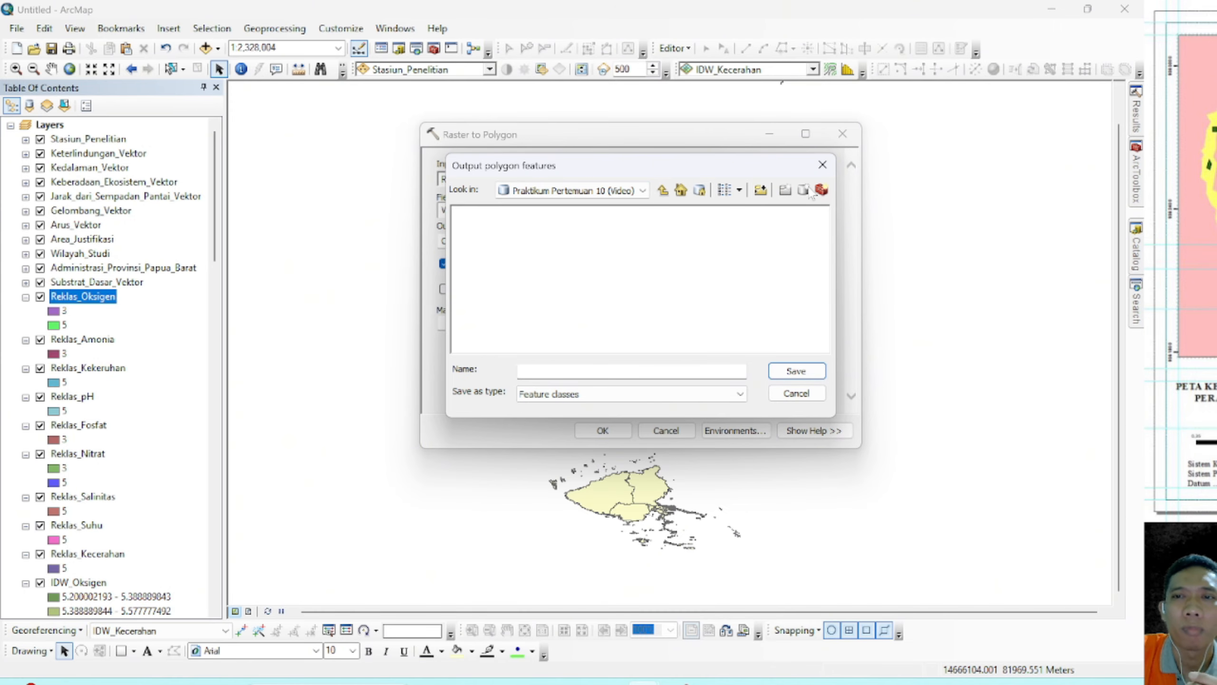
{"action": "left_click", "coordinate": [609, 373]}
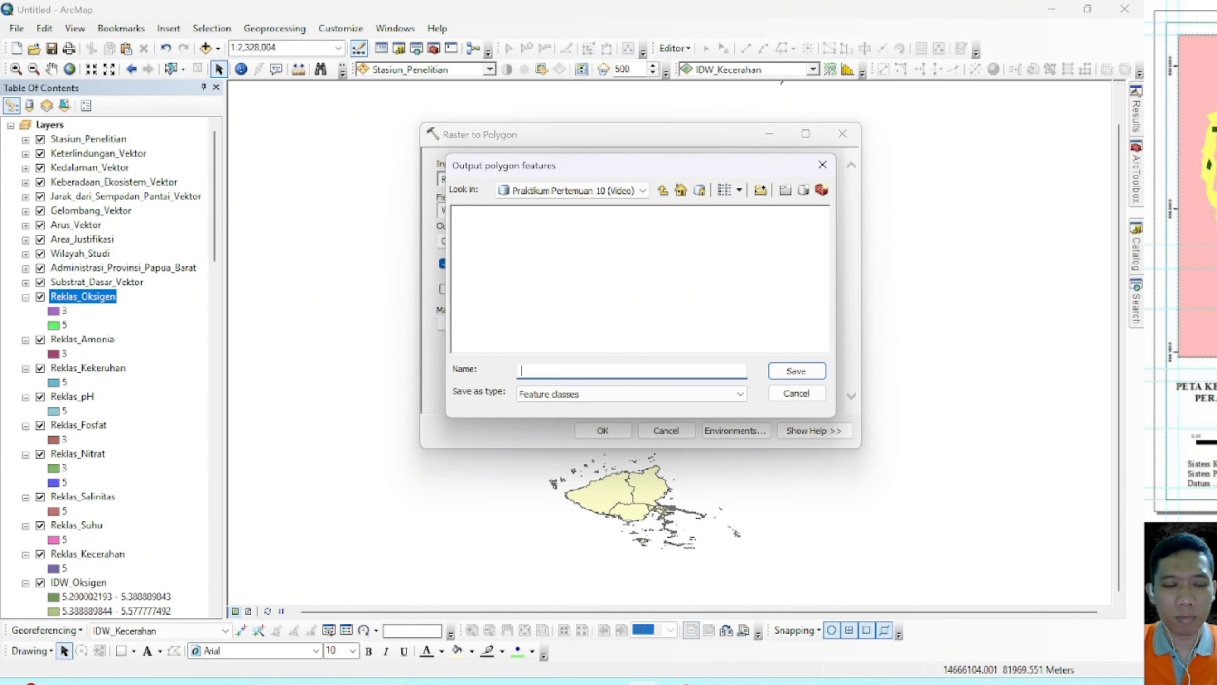
{"action": "type", "text": "Raster_Ke"}
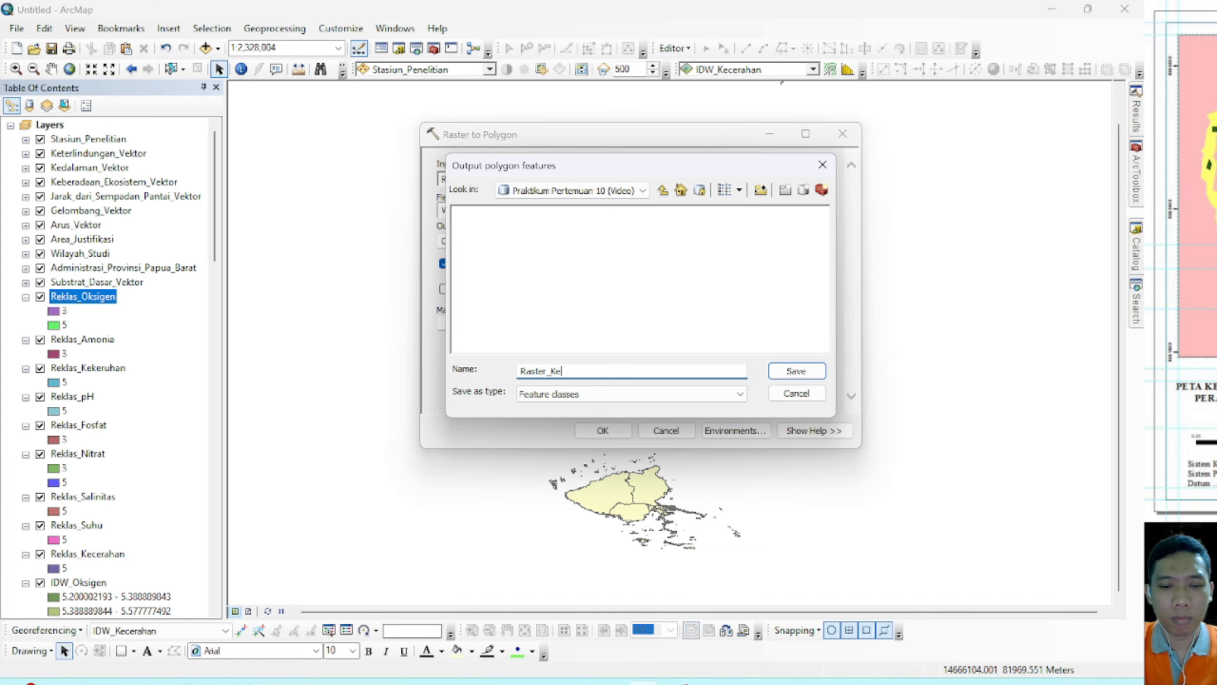
{"action": "type", "text": "ceraha"}
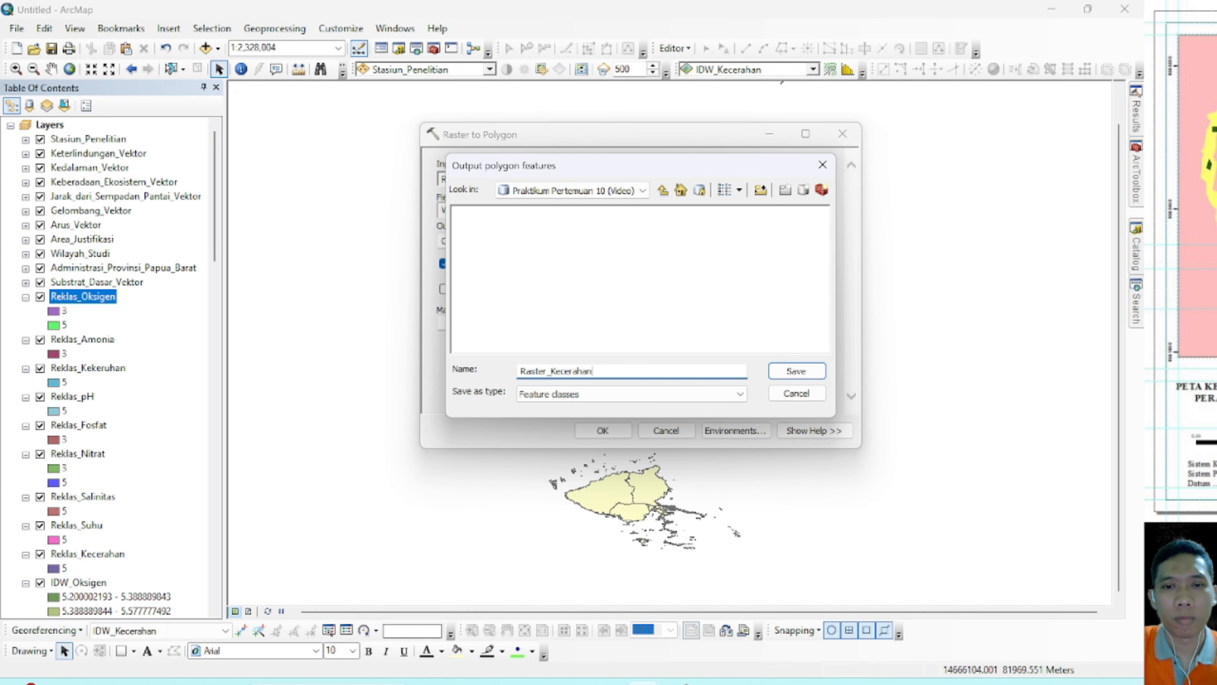
{"action": "type", "text": "n"}
{"action": "left_click", "coordinate": [615, 392]}
{"action": "left_click", "coordinate": [615, 392]}
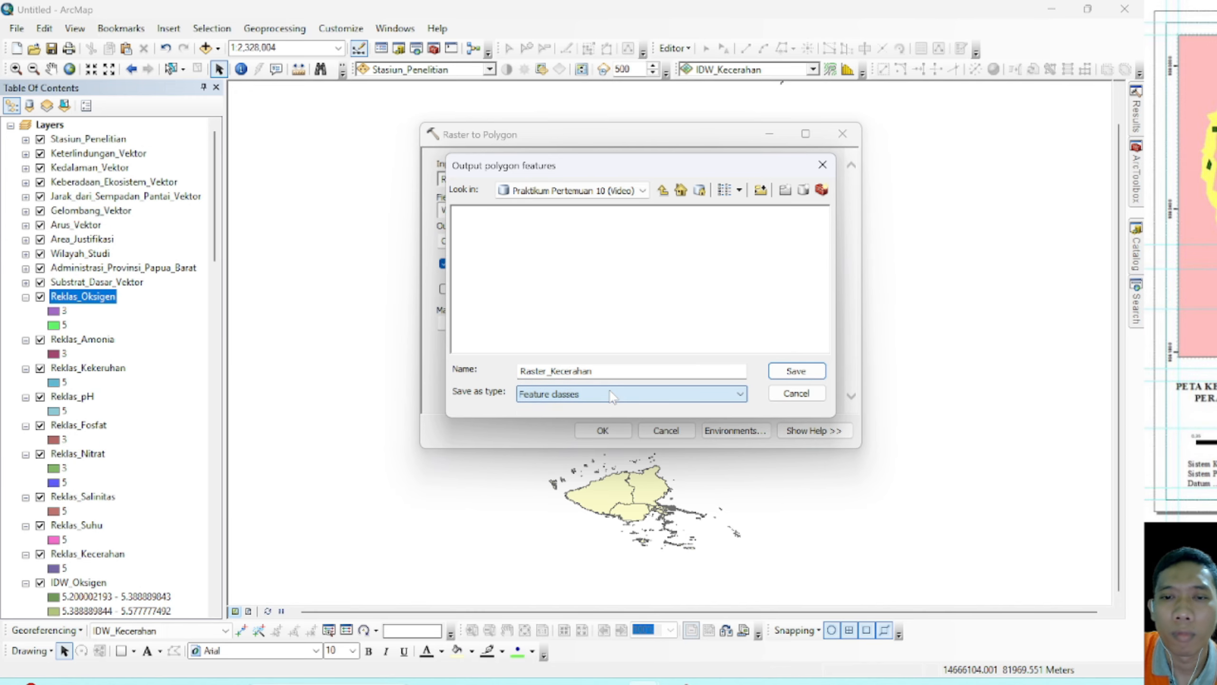
{"action": "left_click", "coordinate": [795, 372]}
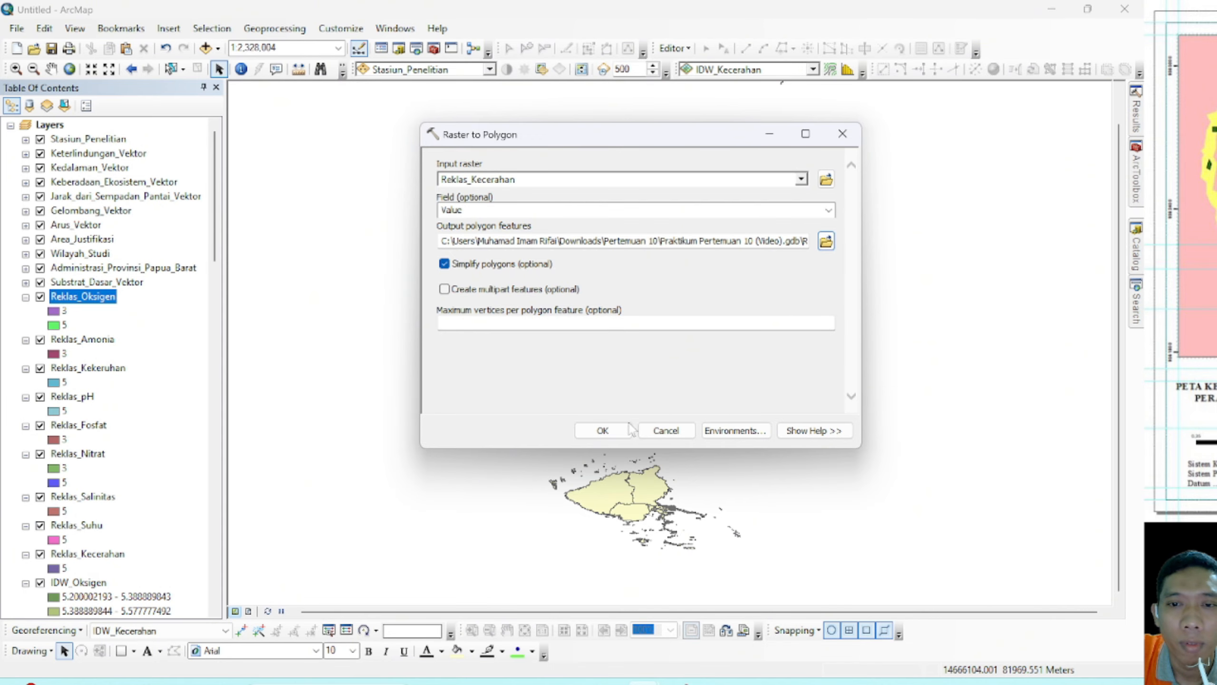
{"action": "left_click", "coordinate": [602, 431]}
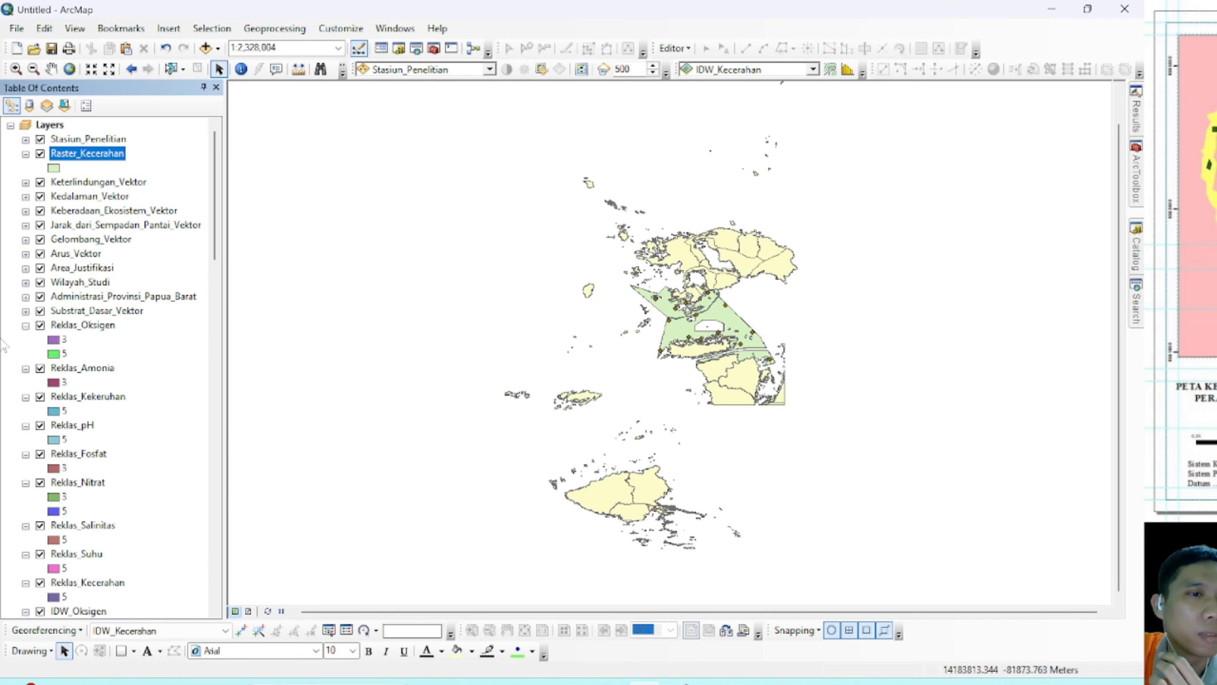
Step: Collapse the legends of all Reklas and IDW raster layers in the table of contents
{"action": "left_click", "coordinate": [25, 326]}
{"action": "left_click", "coordinate": [26, 340]}
{"action": "left_click", "coordinate": [25, 354]}
{"action": "left_click", "coordinate": [25, 367]}
{"action": "left_click", "coordinate": [25, 383]}
{"action": "left_click", "coordinate": [26, 397]}
{"action": "left_click", "coordinate": [25, 412]}
{"action": "left_click", "coordinate": [25, 425]}
{"action": "left_click", "coordinate": [26, 440]}
{"action": "left_click", "coordinate": [25, 454]}
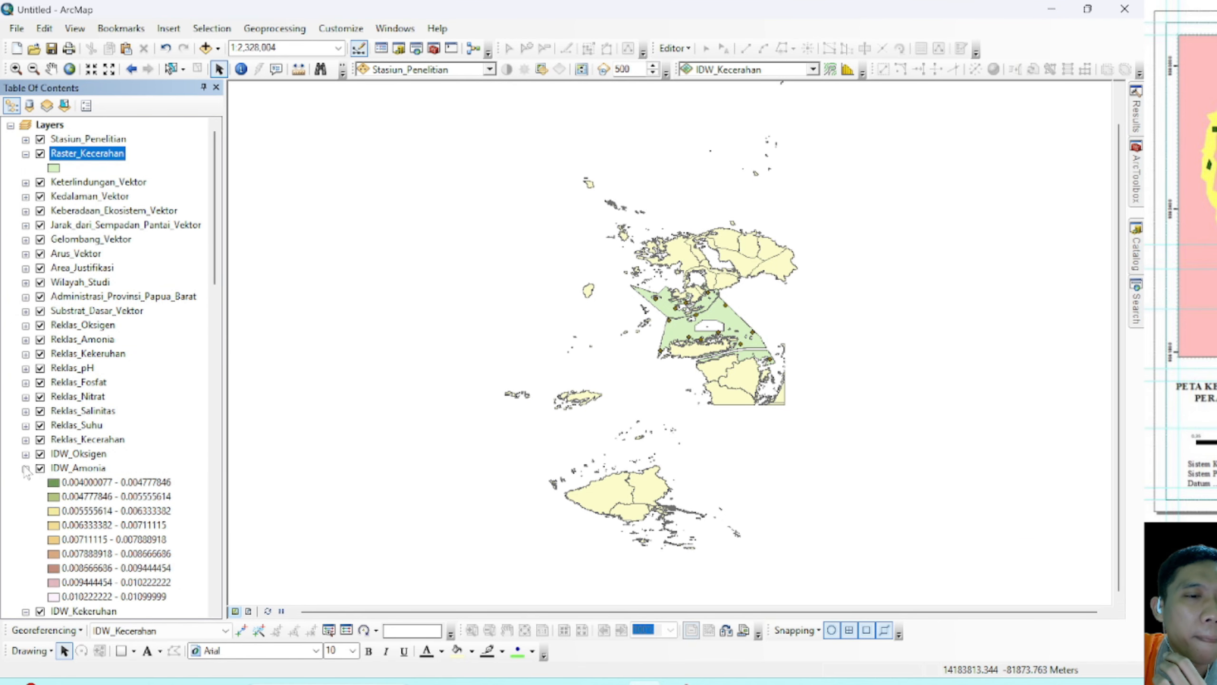
{"action": "left_click", "coordinate": [25, 468]}
{"action": "left_click", "coordinate": [26, 483]}
{"action": "left_click", "coordinate": [25, 454]}
{"action": "left_click", "coordinate": [25, 468]}
{"action": "left_click", "coordinate": [26, 483]}
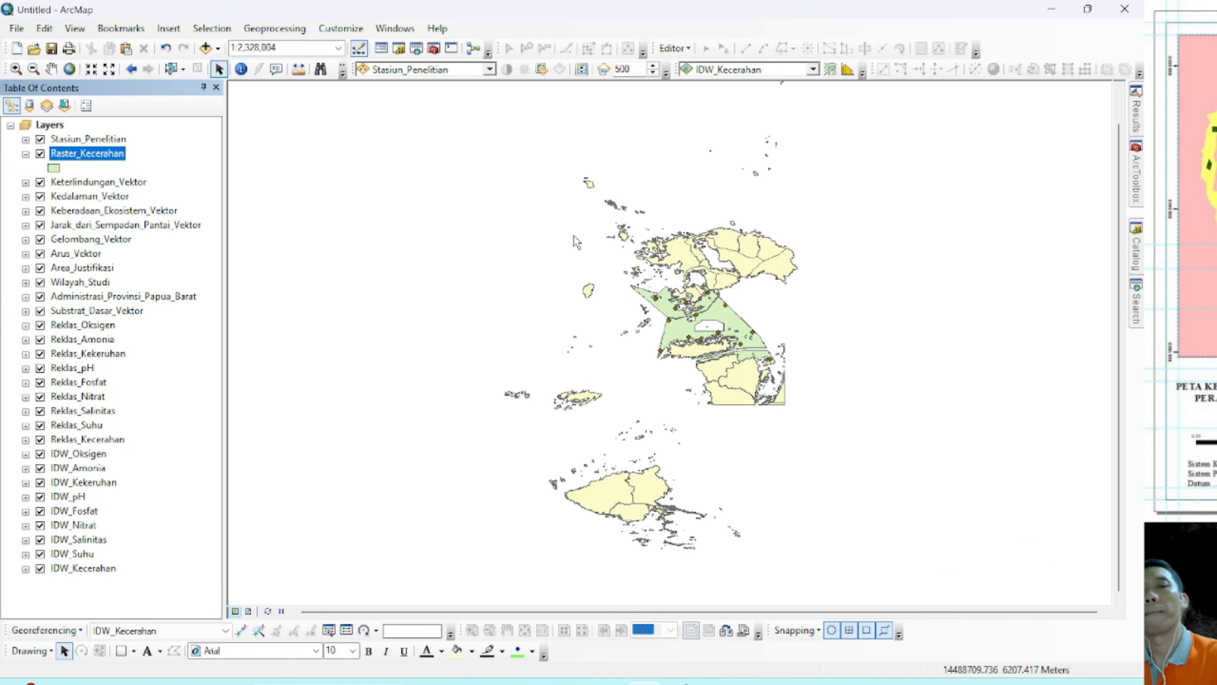
Step: Convert Reklas_Suhu to polygons, saving the output as Raster_Suhu in the Praktikum Pertemuan 10 (Video) geodatabase
{"action": "left_click", "coordinate": [1136, 302]}
{"action": "left_click", "coordinate": [956, 208]}
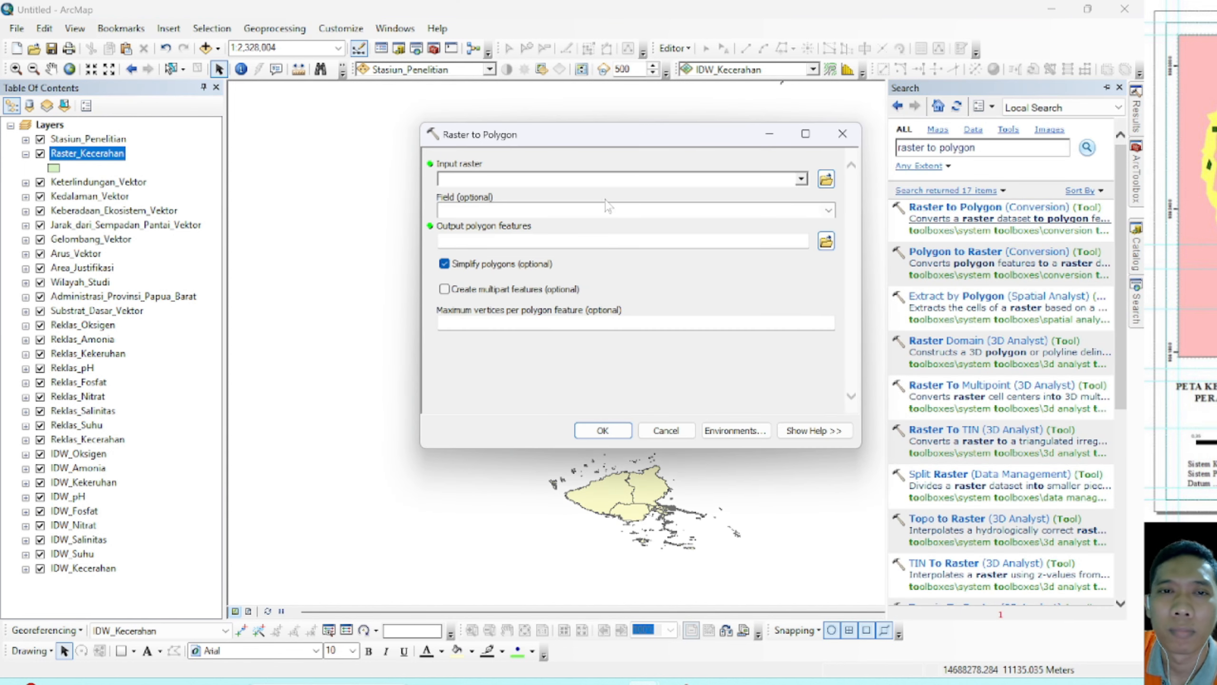
{"action": "left_click", "coordinate": [801, 178]}
{"action": "left_click", "coordinate": [498, 294]}
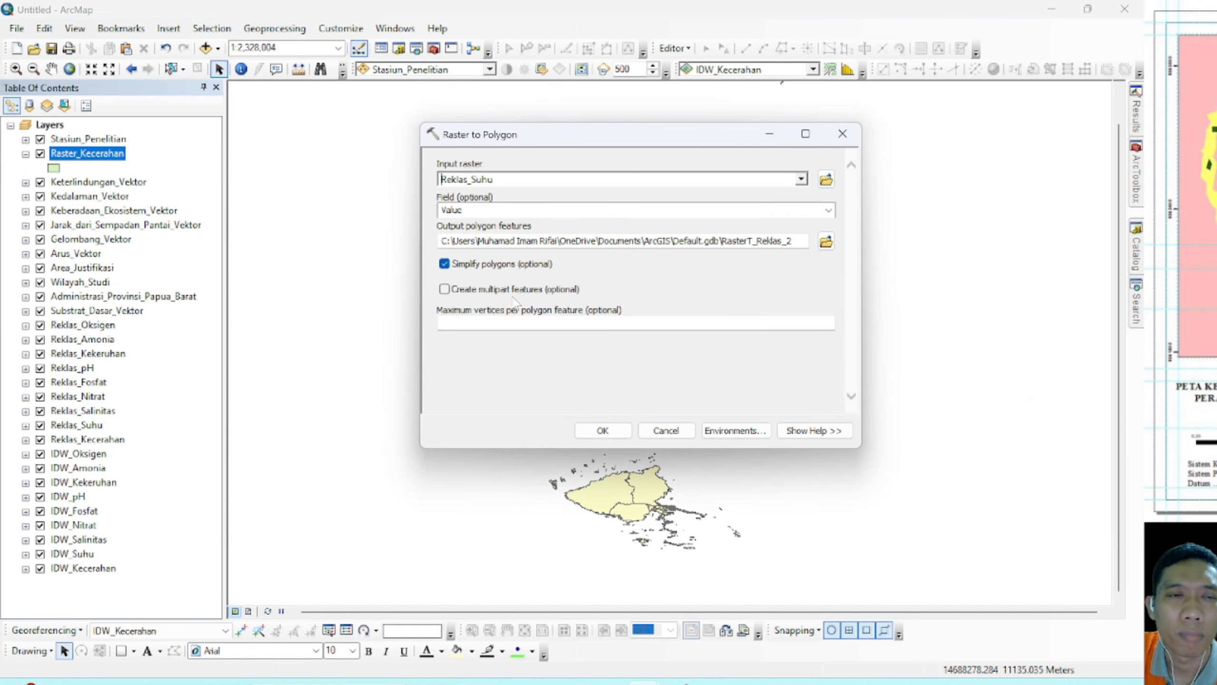
{"action": "left_click", "coordinate": [827, 242]}
{"action": "type", "text": "Raster_Suhu"}
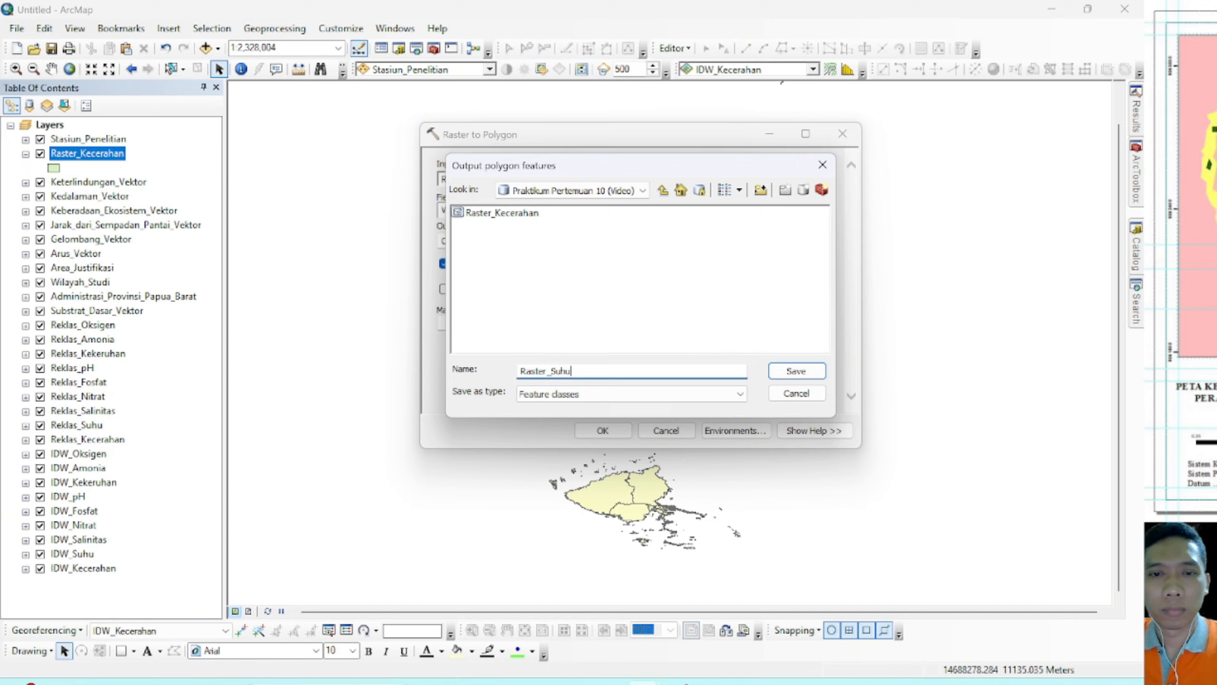
{"action": "left_click", "coordinate": [797, 371]}
{"action": "left_click", "coordinate": [622, 435]}
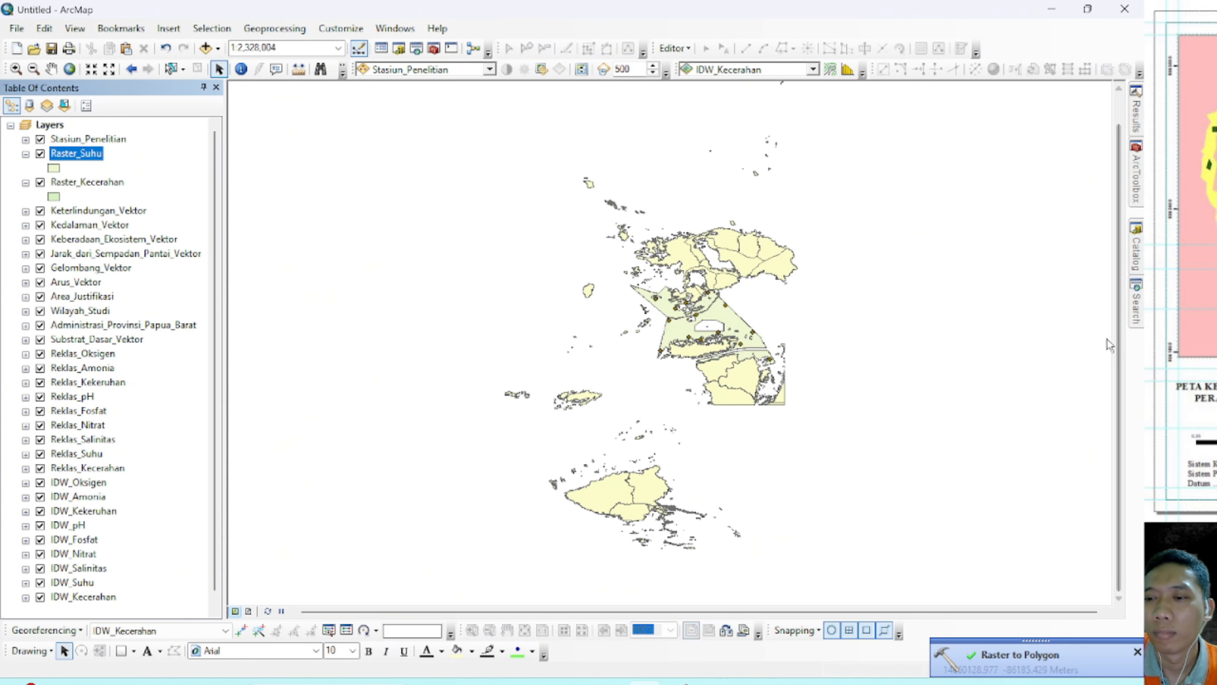
Step: Convert Reklas_Salinitas to polygons, saving the output as Raster_Salinitas in the Praktikum Pertemuan 10 (Video) geodatabase
{"action": "left_click", "coordinate": [1138, 308]}
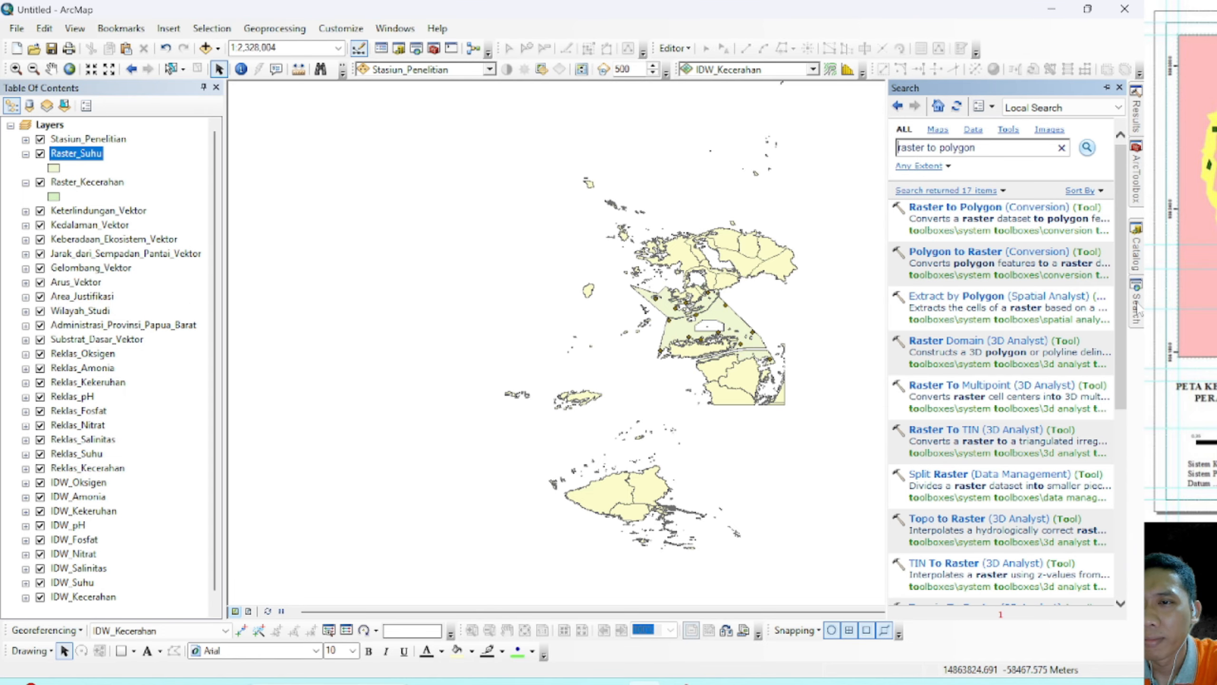
{"action": "left_click", "coordinate": [967, 208]}
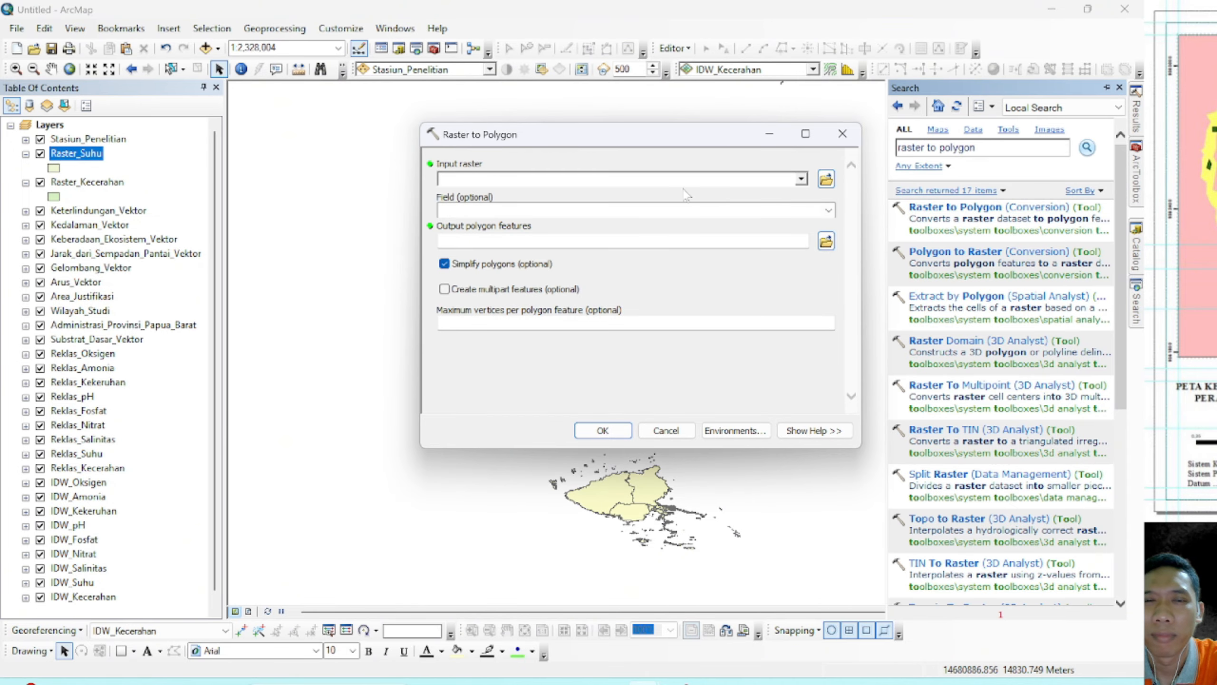
{"action": "left_click", "coordinate": [801, 179]}
{"action": "left_click", "coordinate": [504, 280]}
{"action": "left_click", "coordinate": [801, 179]}
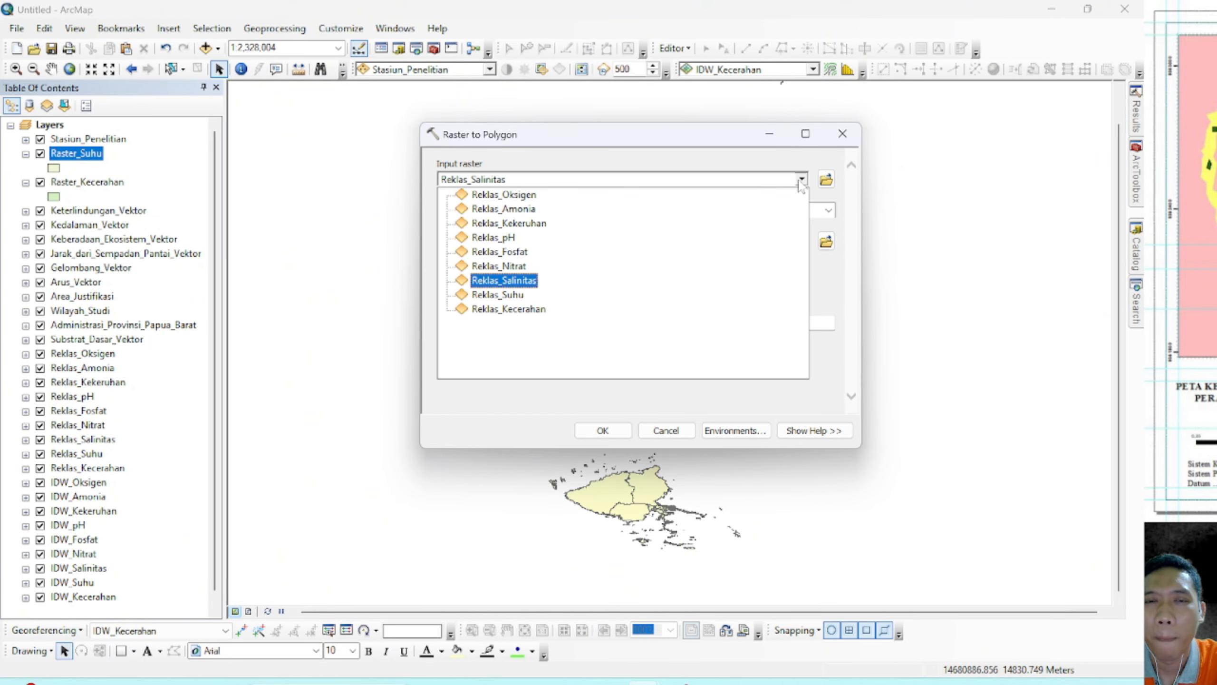
{"action": "left_click", "coordinate": [826, 241]}
{"action": "type", "text": "Raster_"}
{"action": "left_click_drag", "start_coordinate": [659, 171], "coordinate": [671, 260]}
{"action": "type", "text": "Salinitas"}
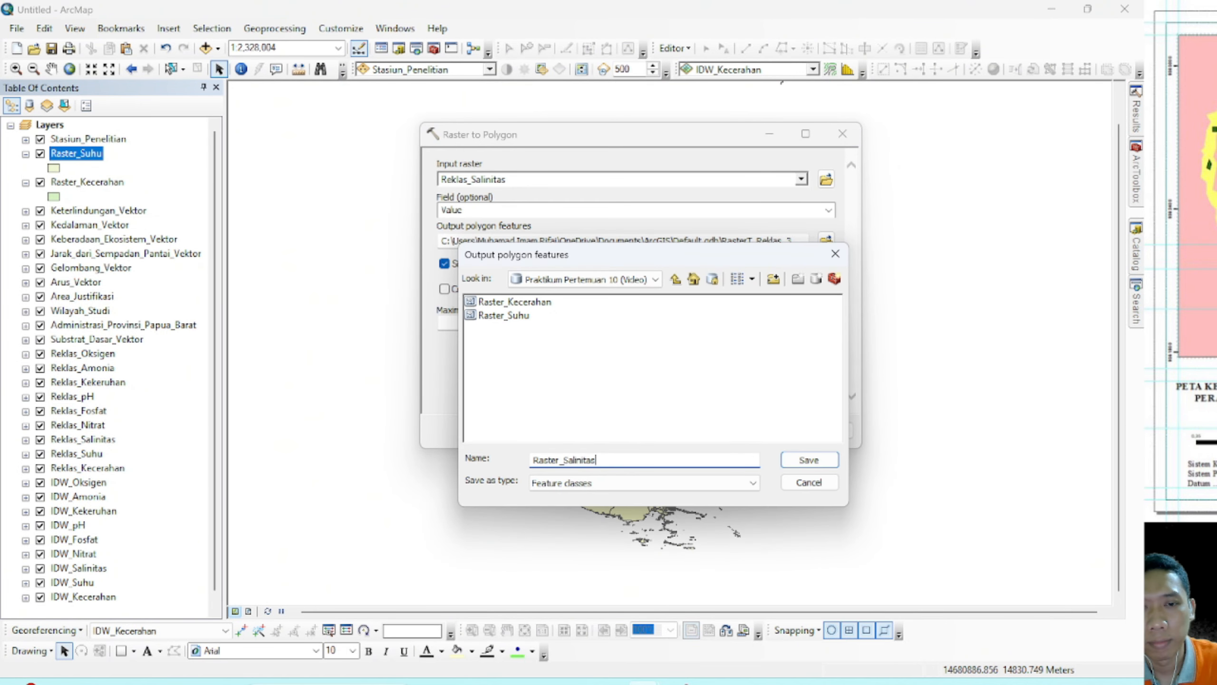
{"action": "left_click", "coordinate": [809, 460]}
{"action": "key", "text": "Return"}
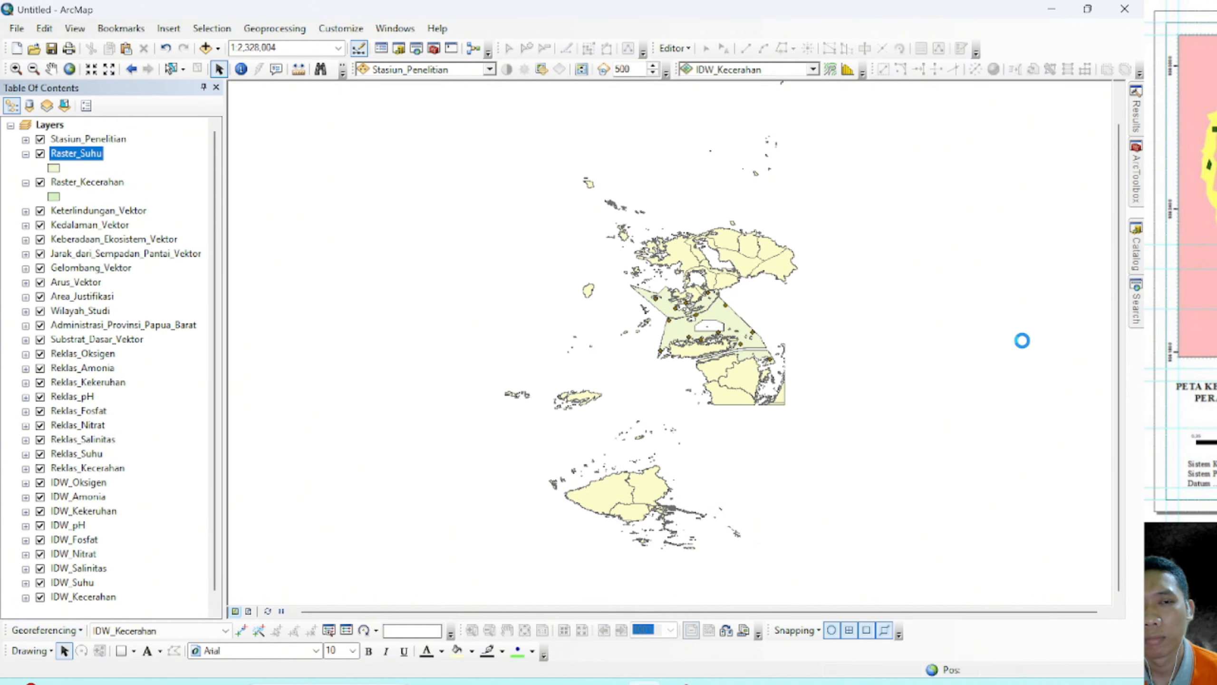
Step: Convert Reklas_Nitrat to polygons, saving the output as Raster_Nitrat in the Praktikum Pertemuan 10 (Video) geodatabase
{"action": "left_click", "coordinate": [1137, 302]}
{"action": "left_click", "coordinate": [948, 207]}
{"action": "left_click", "coordinate": [802, 179]}
{"action": "left_click", "coordinate": [504, 266]}
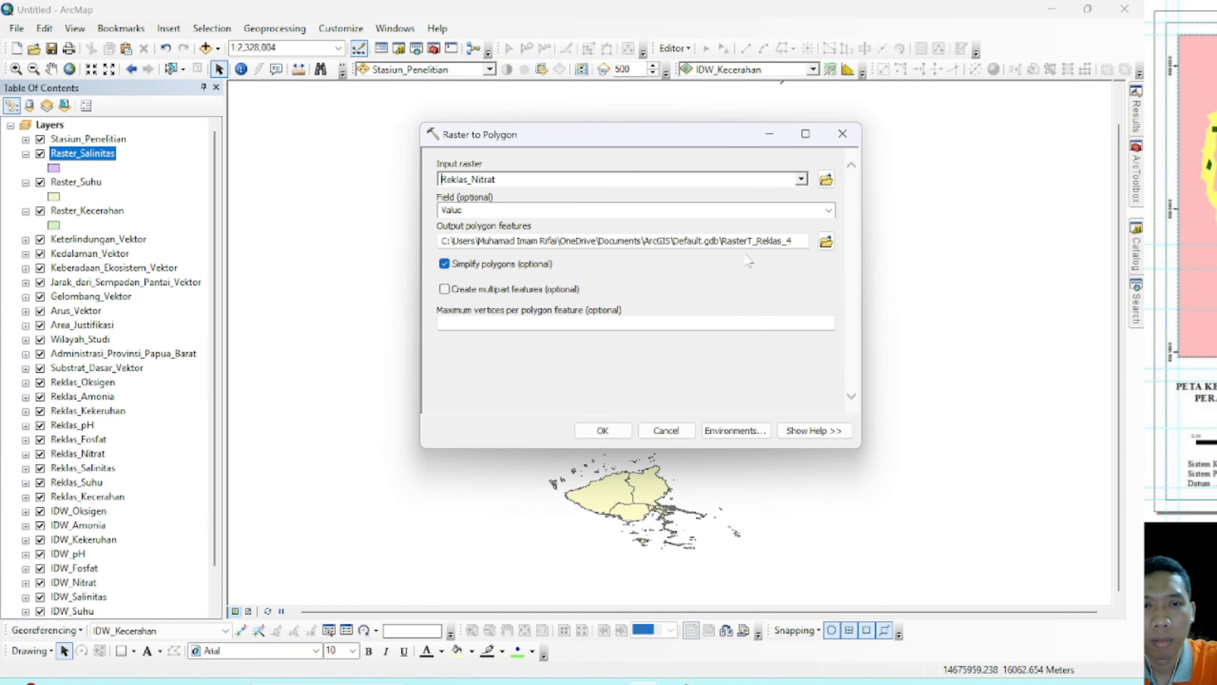
{"action": "left_click", "coordinate": [826, 241]}
{"action": "type", "text": "Raster_"}
{"action": "left_click_drag", "start_coordinate": [619, 163], "coordinate": [630, 237]}
{"action": "type", "text": "Nitrat"}
{"action": "left_click", "coordinate": [807, 445]}
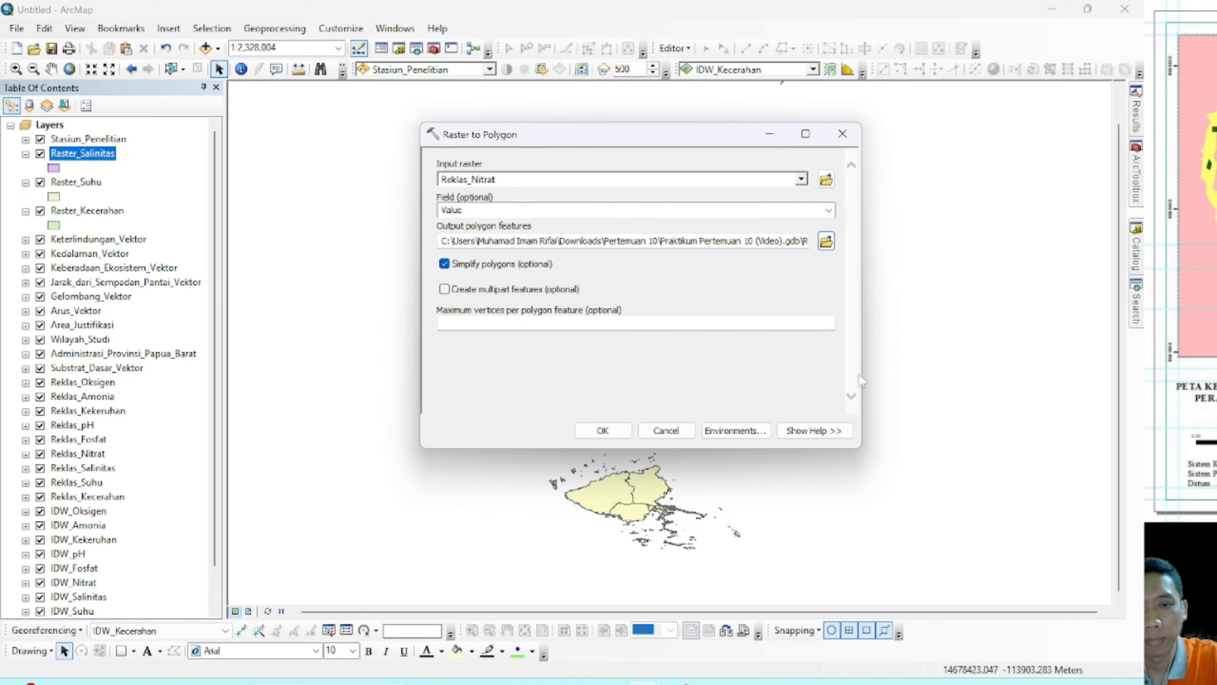
{"action": "left_click", "coordinate": [608, 432]}
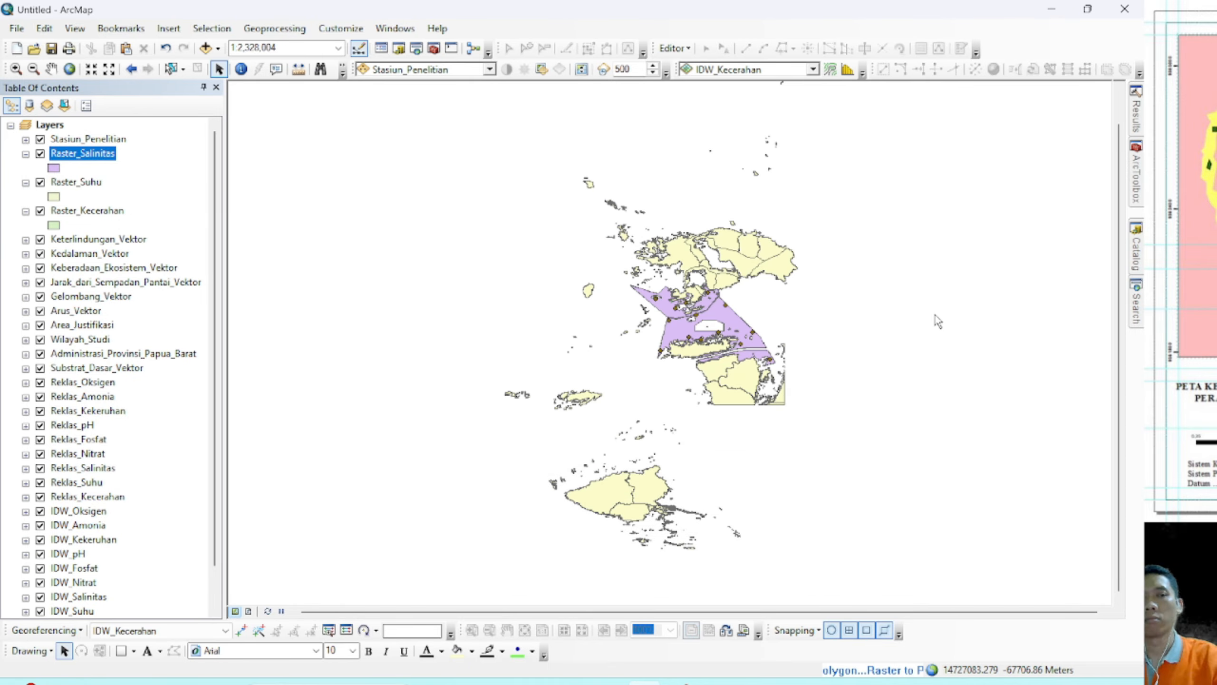
{"action": "left_click", "coordinate": [1137, 302]}
{"action": "left_click", "coordinate": [948, 208]}
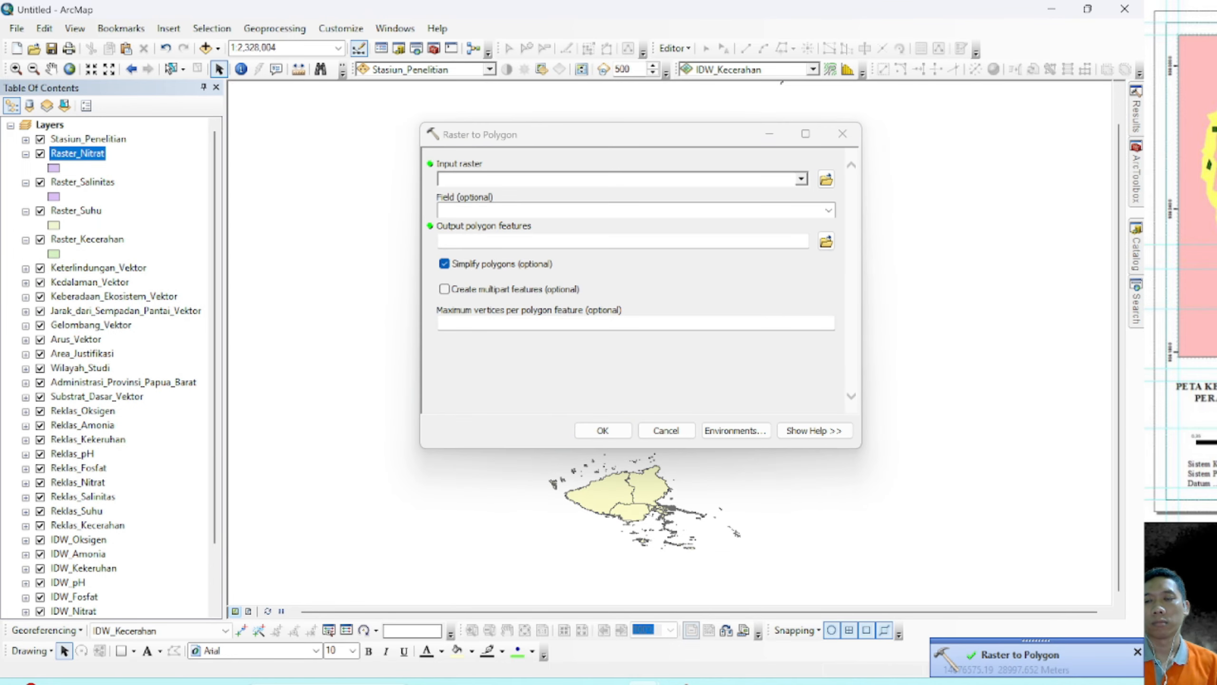
{"action": "left_click", "coordinate": [845, 134]}
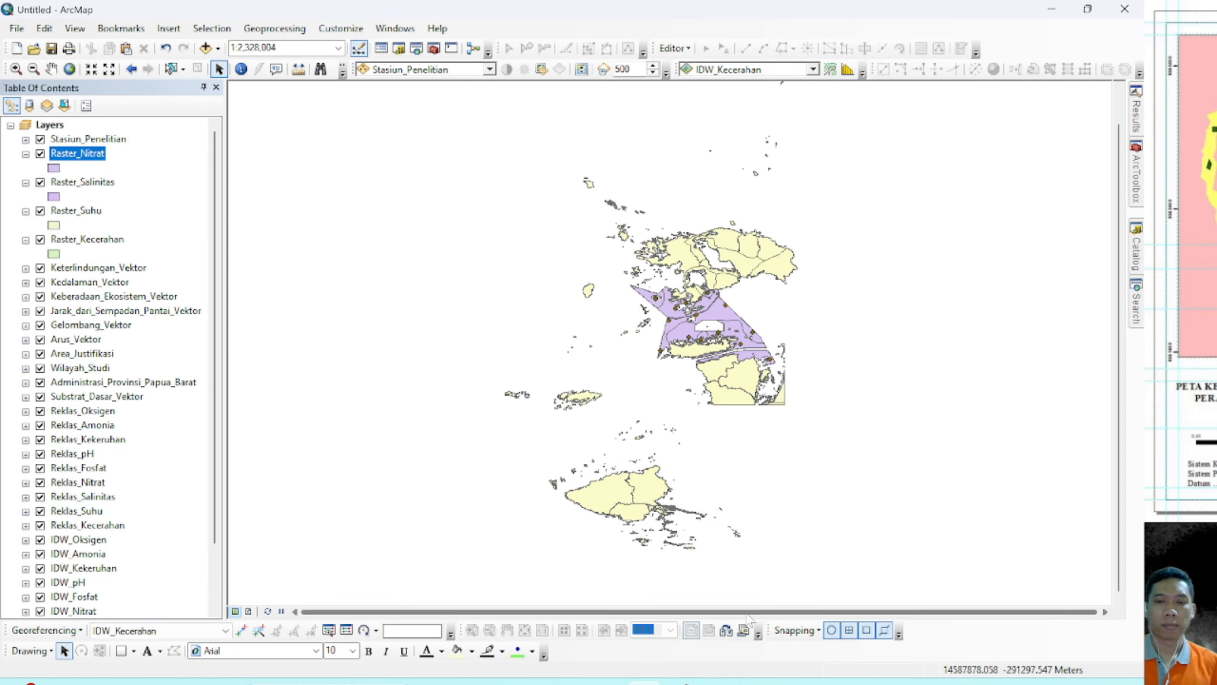
{"action": "left_click", "coordinate": [679, 683]}
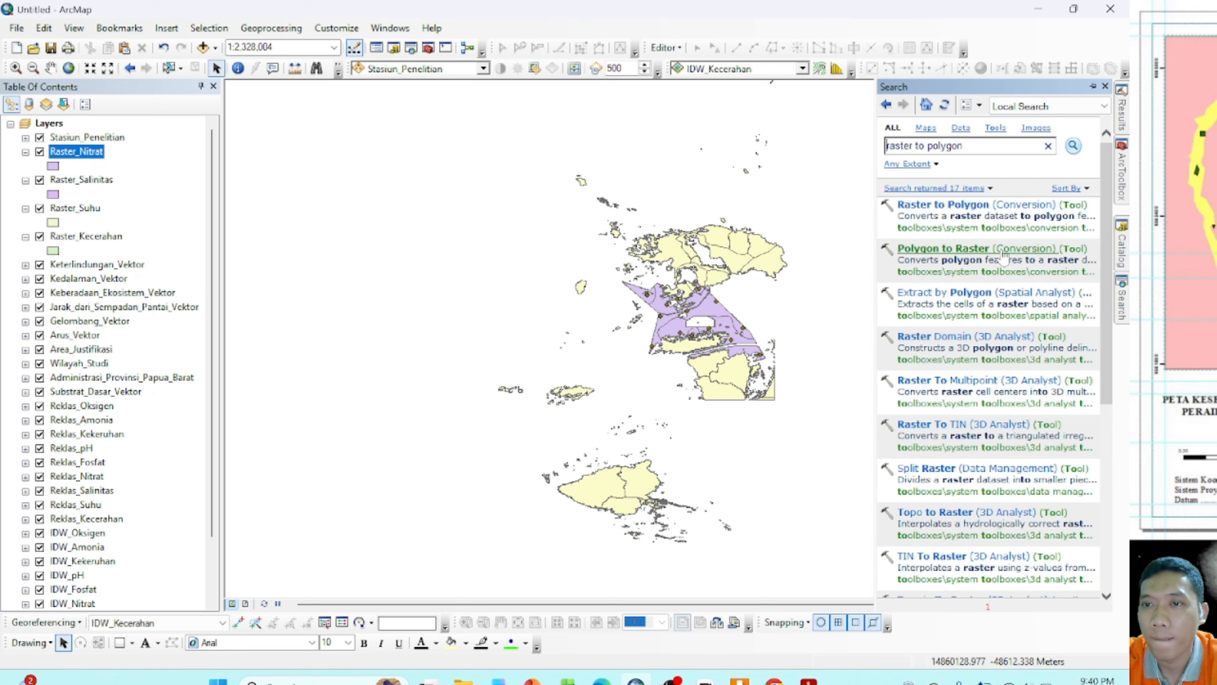
Step: Convert Reklas_Fosfat to polygons, saving the output as Raster_Fosfat in the Praktikum Pertemuan 10 (Video) geodatabase
{"action": "left_click", "coordinate": [949, 208]}
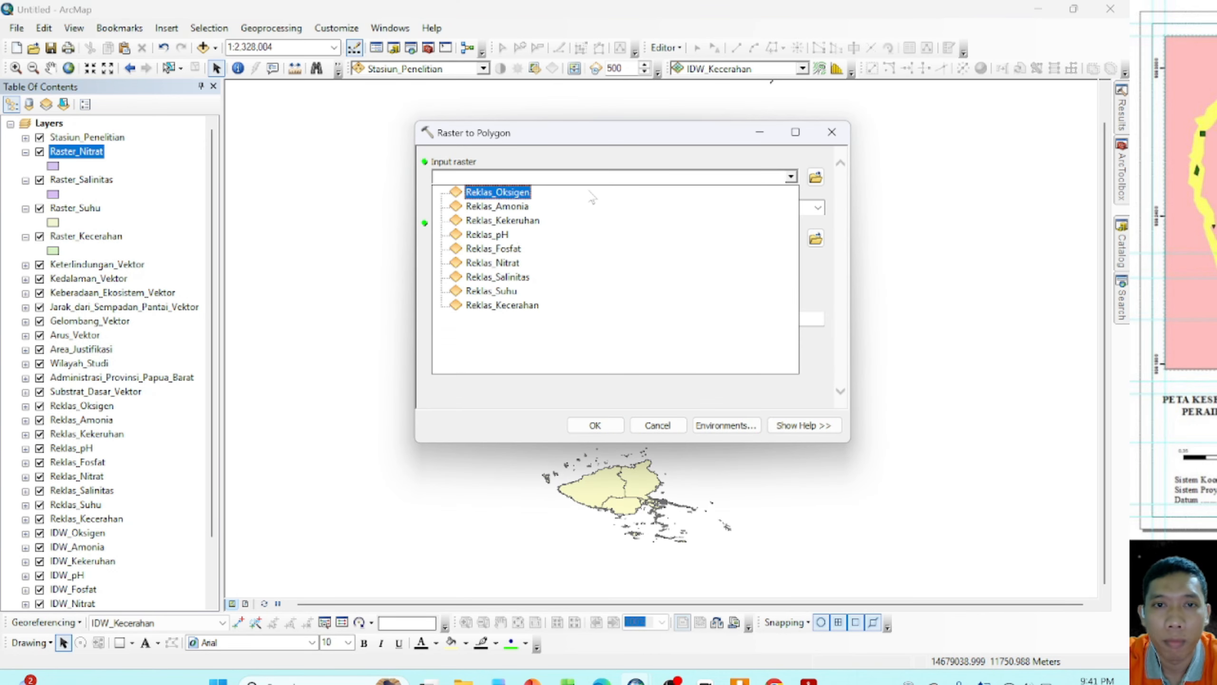
{"action": "left_click", "coordinate": [795, 223]}
{"action": "left_click", "coordinate": [815, 238]}
{"action": "type", "text": "Raster_Fosfat"}
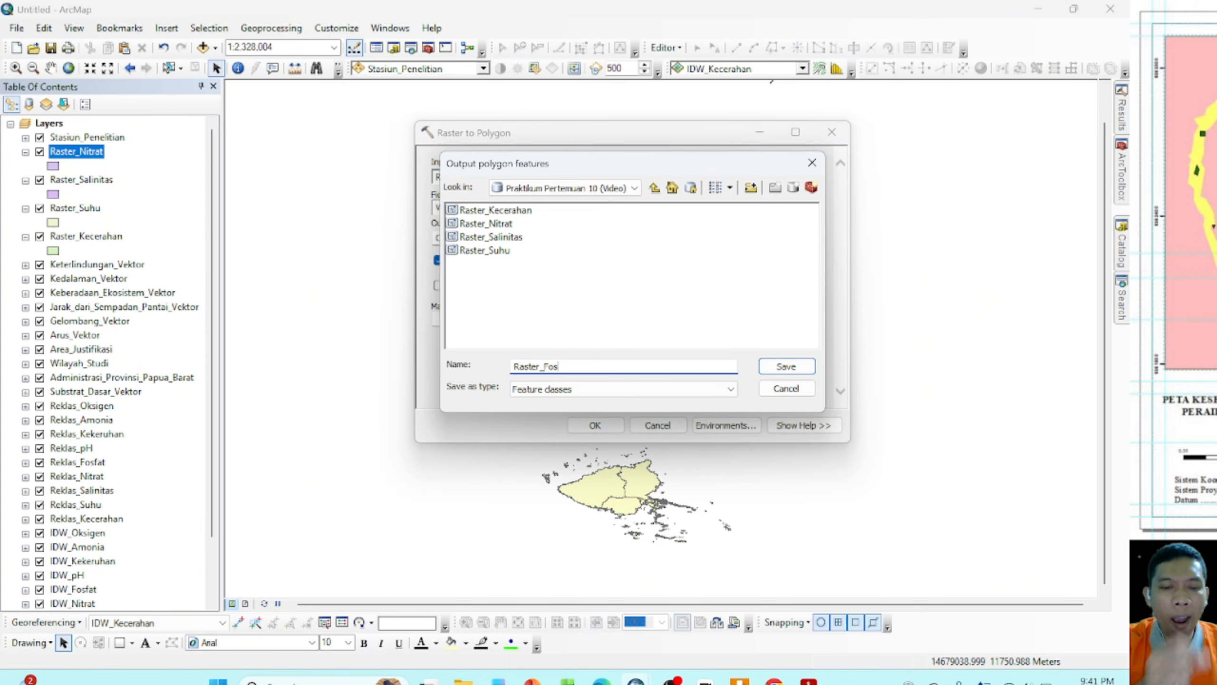
{"action": "left_click", "coordinate": [798, 369]}
{"action": "left_click", "coordinate": [595, 425]}
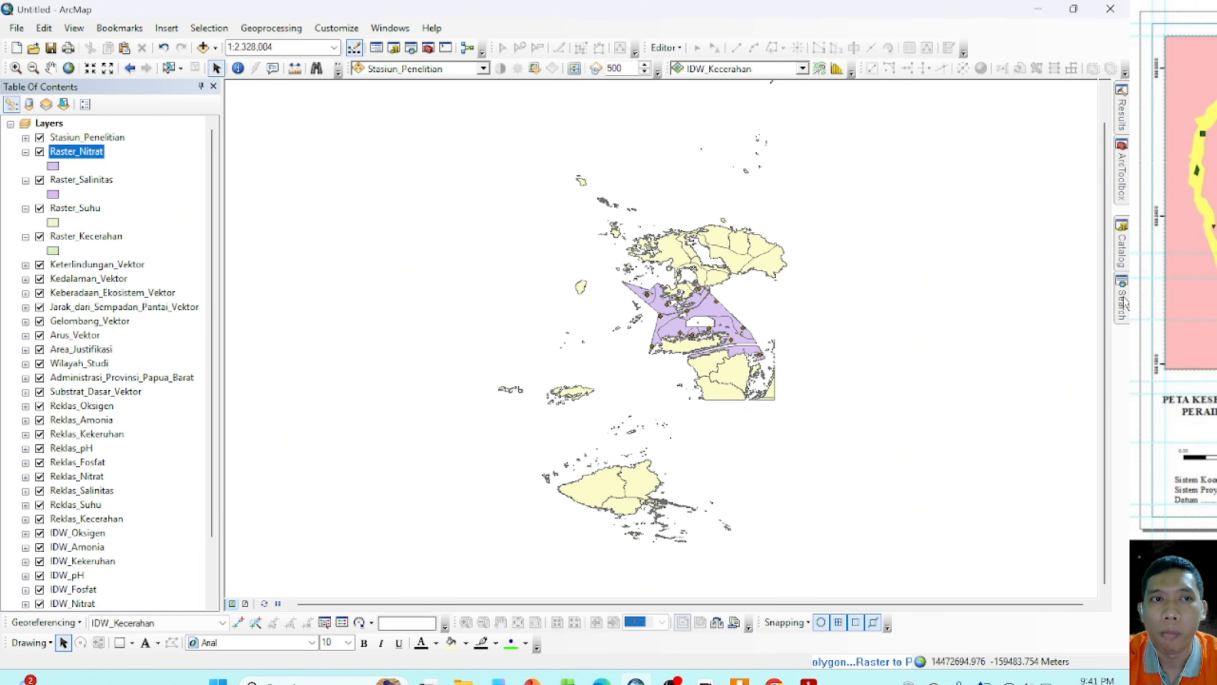
Step: Convert Reklas_pH to polygons, saving the output as Raster_pH in the Praktikum Pertemuan 10 (Video) geodatabase
{"action": "mouse_move", "coordinate": [1123, 302]}
{"action": "left_click", "coordinate": [940, 210]}
{"action": "left_click", "coordinate": [794, 178]}
{"action": "left_click", "coordinate": [592, 235]}
{"action": "left_click", "coordinate": [815, 239]}
{"action": "type", "text": "Raster_pH"}
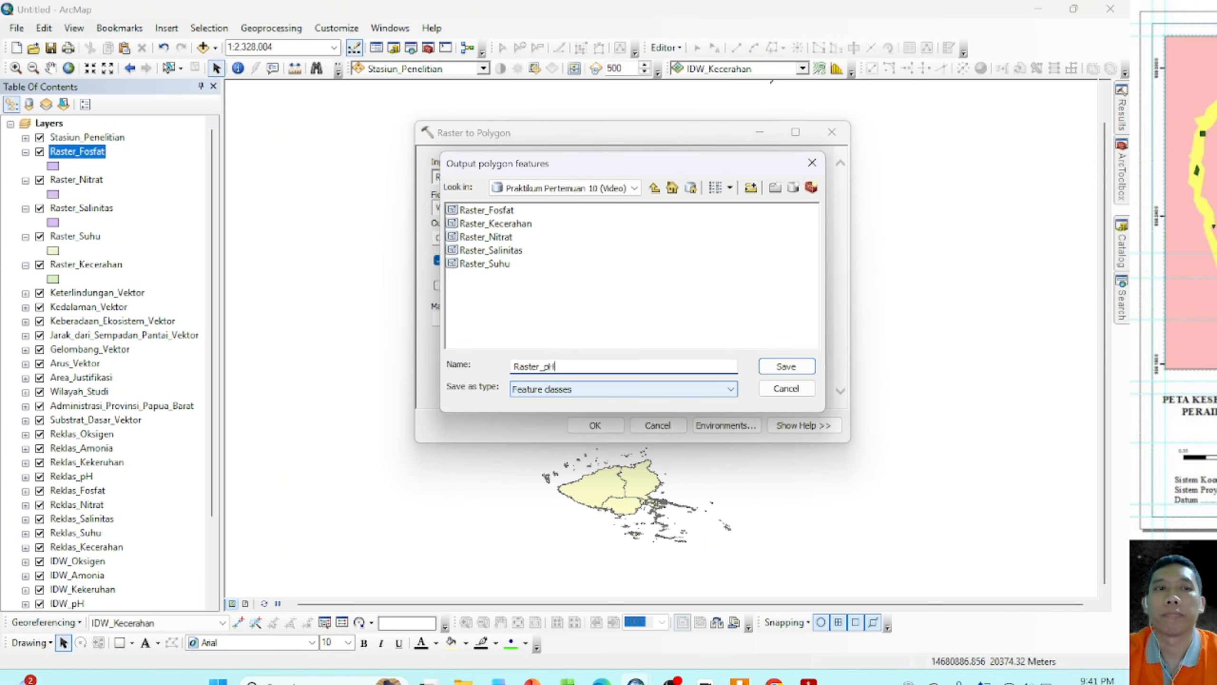
{"action": "left_click", "coordinate": [787, 367]}
{"action": "left_click", "coordinate": [599, 424]}
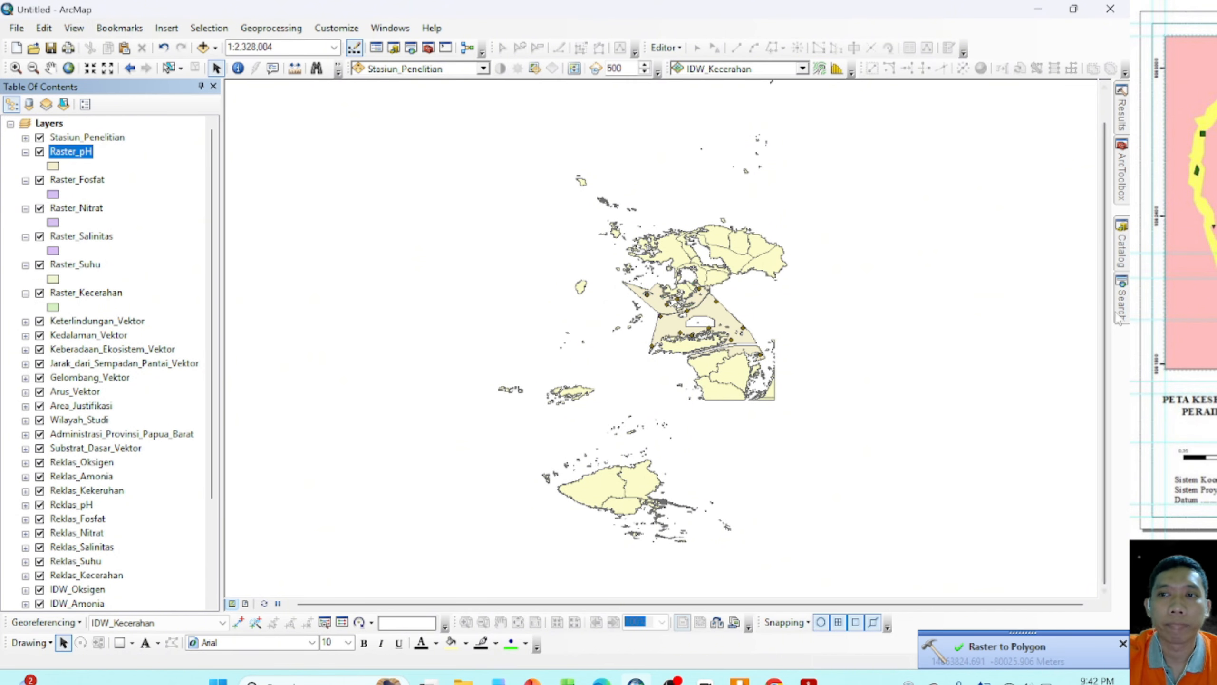
Step: Convert Reklas_Kekeruhan to polygons, saving the output as Raster_Kekeruhan in the Praktikum Pertemuan 10 (Video) geodatabase
{"action": "mouse_move", "coordinate": [1122, 302]}
{"action": "left_click", "coordinate": [940, 201]}
{"action": "left_click", "coordinate": [791, 178]}
{"action": "left_click", "coordinate": [493, 220]}
{"action": "left_click", "coordinate": [815, 239]}
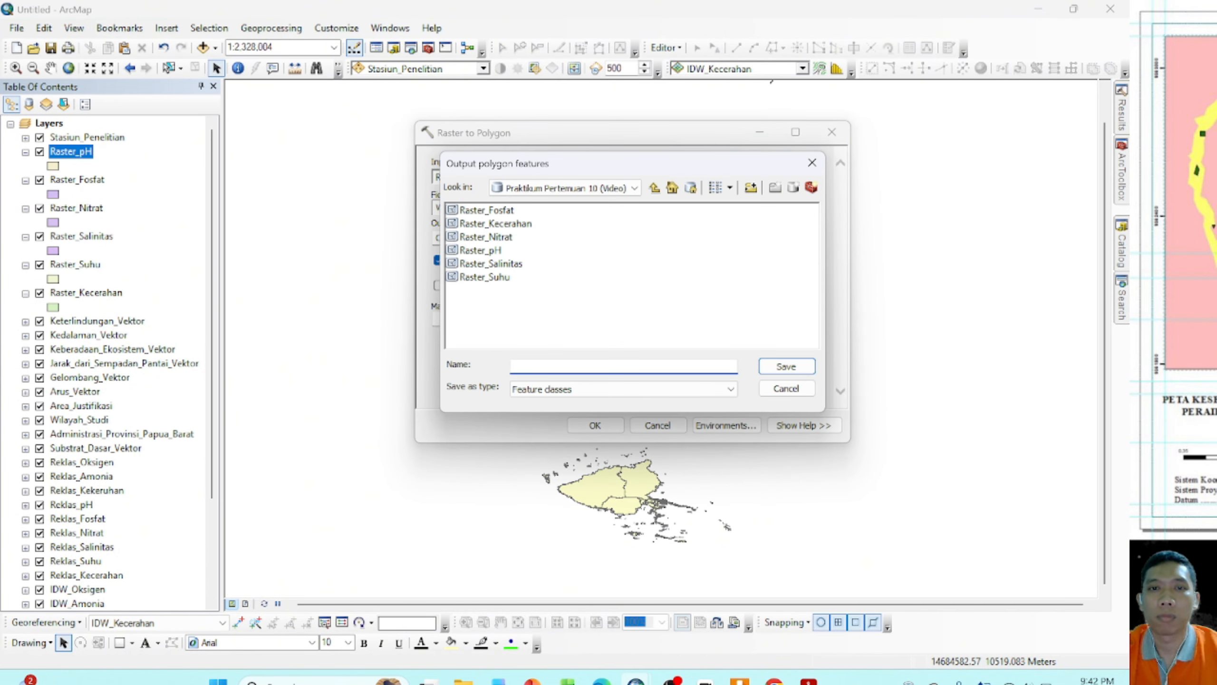
{"action": "type", "text": "Raster_Kekeruhan"}
{"action": "left_click", "coordinate": [786, 366]}
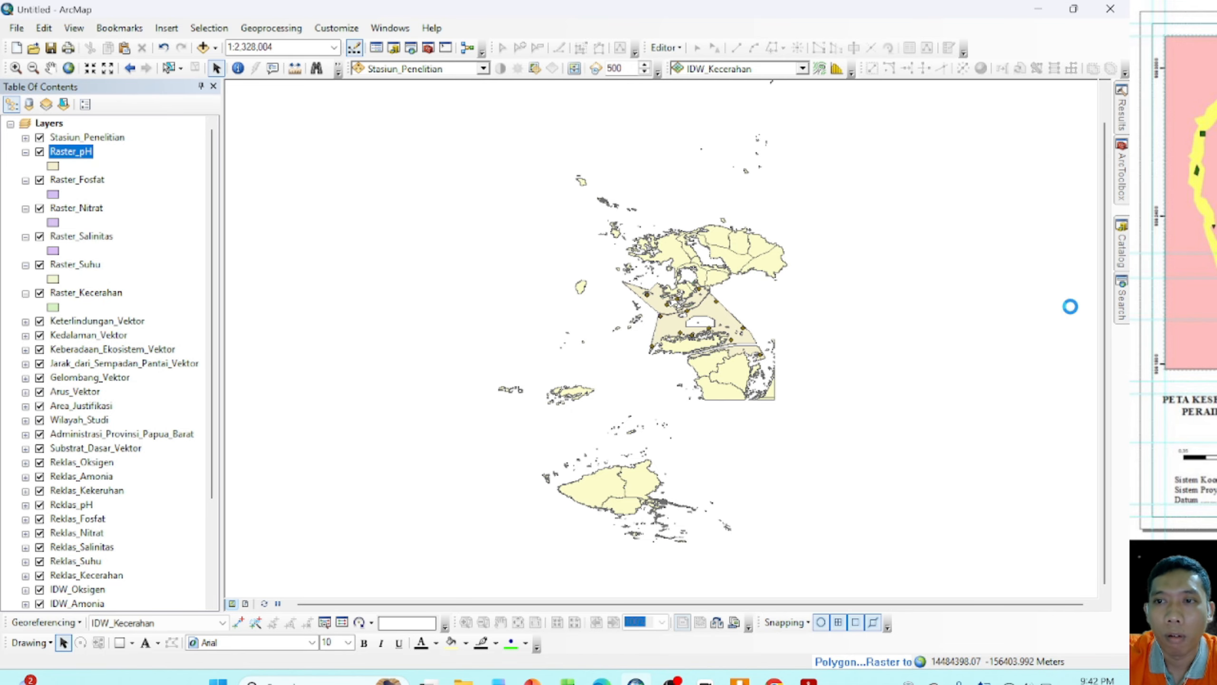
Step: Convert Reklas_Amonia to polygons, saving the output as Raster_Amonia in the Praktikum Pertemuan 10 (Video) geodatabase
{"action": "left_click", "coordinate": [1121, 172]}
{"action": "double_click", "coordinate": [968, 287]}
{"action": "left_click", "coordinate": [791, 177]}
{"action": "left_click", "coordinate": [527, 207]}
{"action": "left_click", "coordinate": [816, 238]}
{"action": "left_click", "coordinate": [573, 362]}
{"action": "type", "text": "Raster_Amonia"}
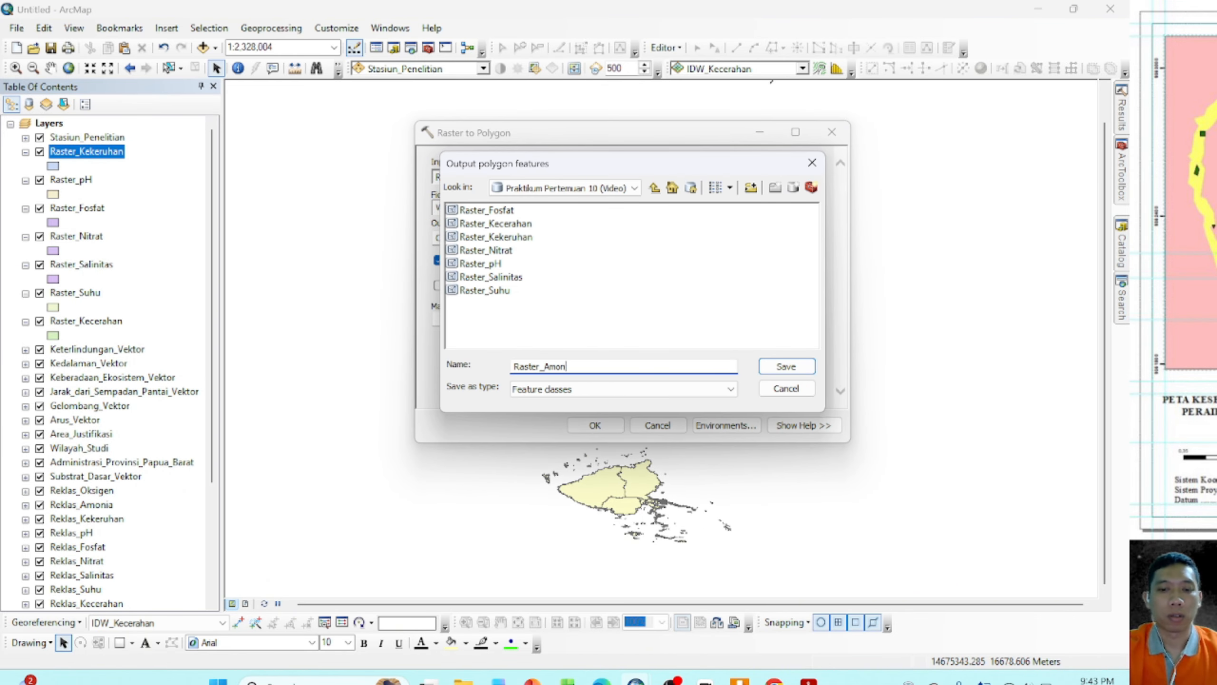
{"action": "left_click_drag", "start_coordinate": [566, 163], "coordinate": [629, 228]}
{"action": "left_click", "coordinate": [845, 433]}
{"action": "left_click", "coordinate": [603, 426]}
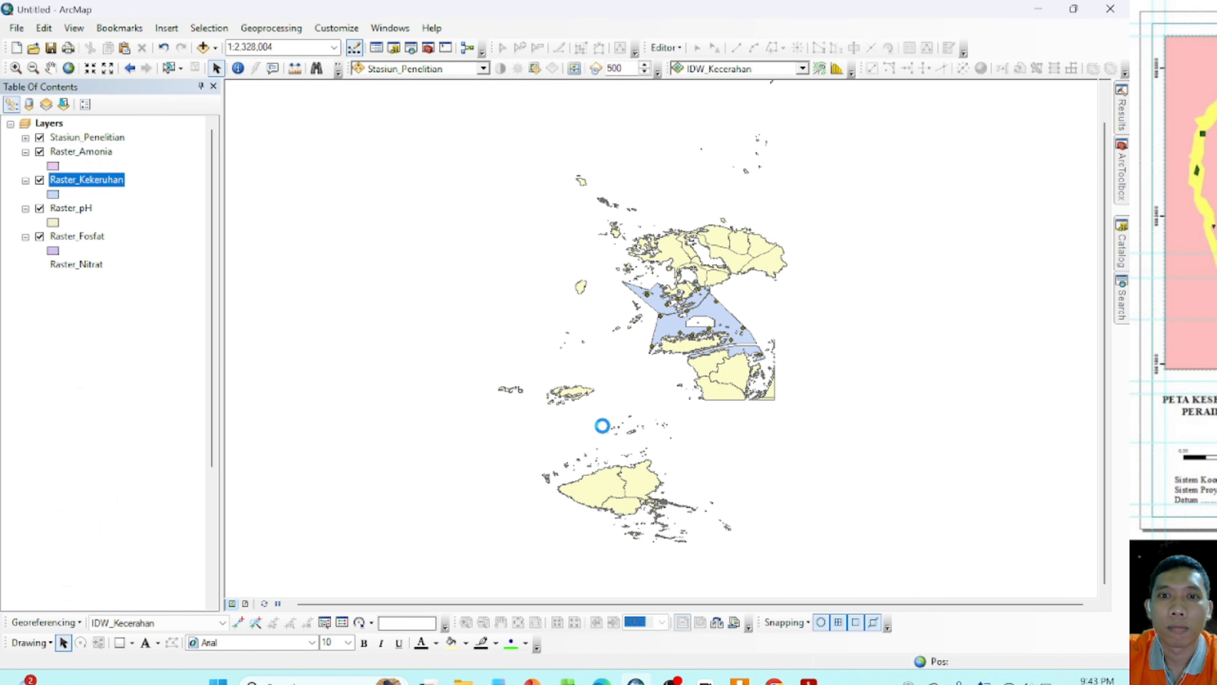
Step: Convert Reklas_Oksigen to polygons, saving the output as Raster_Oksigen in the Praktikum Pertemuan 10 (Video) geodatabase
{"action": "left_click", "coordinate": [1122, 300]}
{"action": "left_click", "coordinate": [971, 206]}
{"action": "left_click", "coordinate": [791, 177]}
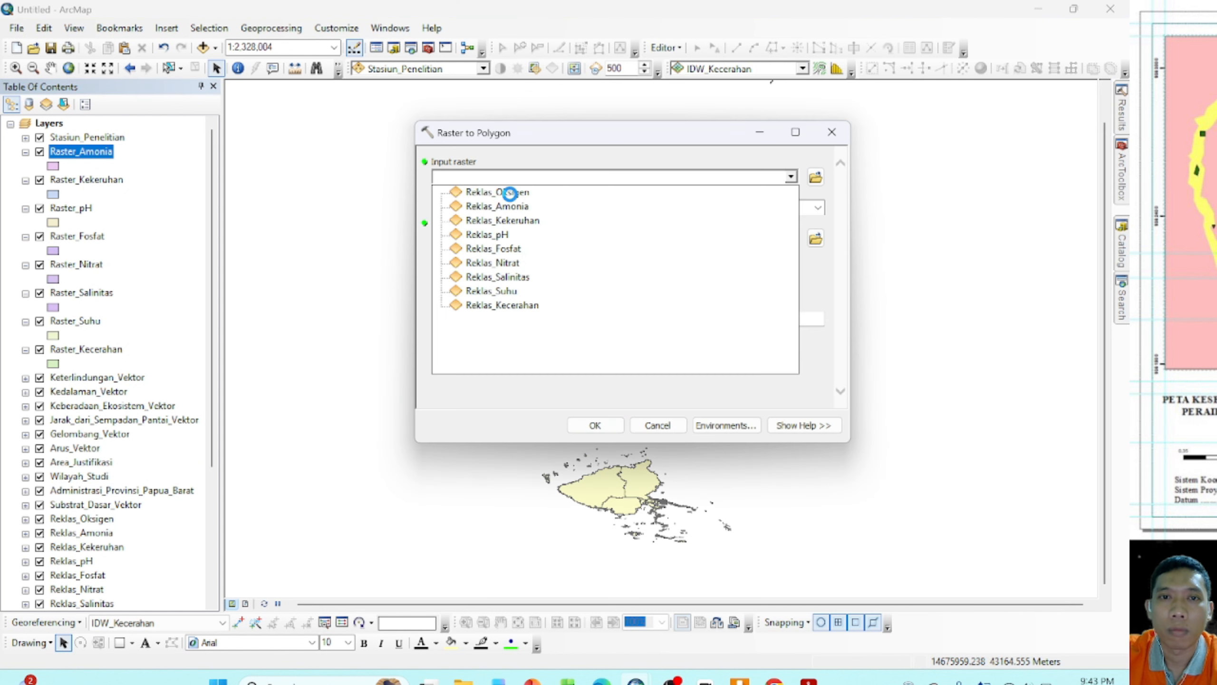
{"action": "left_click", "coordinate": [509, 193]}
{"action": "left_click", "coordinate": [815, 238]}
{"action": "left_click", "coordinate": [573, 364]}
{"action": "type", "text": "Raster_Oksigen"}
{"action": "left_click", "coordinate": [783, 367]}
{"action": "left_click", "coordinate": [607, 425]}
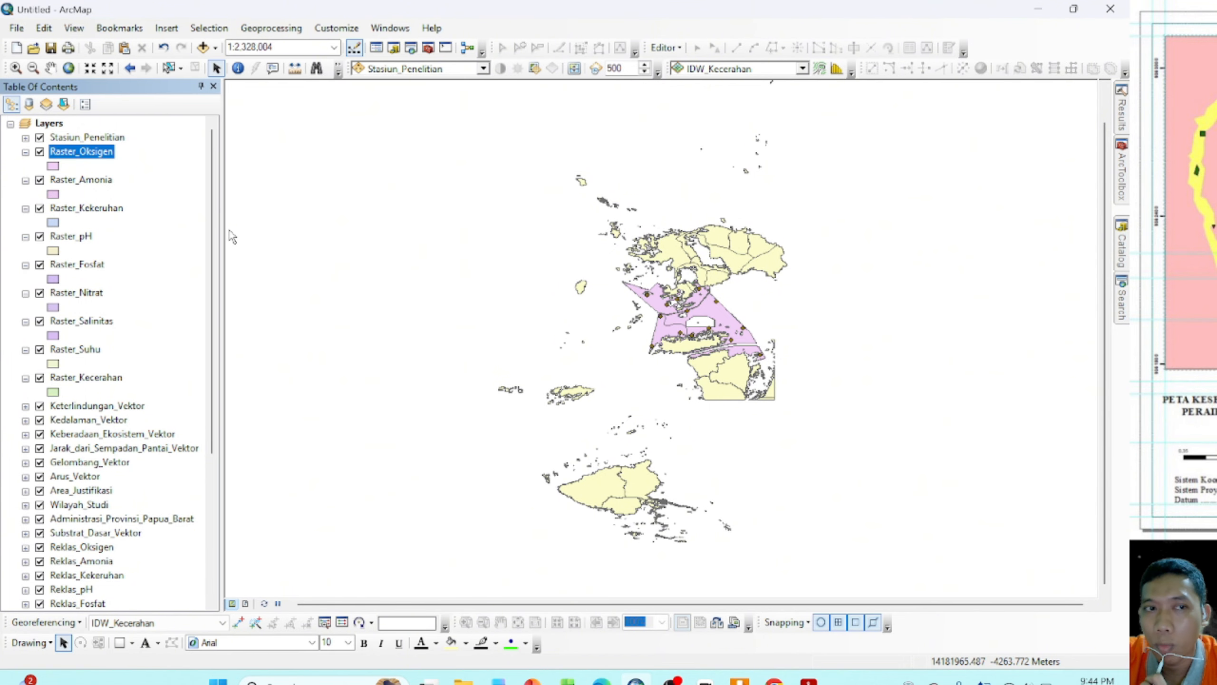
Step: Collapse the legends of all nine Raster polygon layers, from Raster_Oksigen to Raster_Kecerahan, in the table of contents
{"action": "left_click", "coordinate": [25, 152]}
{"action": "left_click", "coordinate": [25, 166]}
{"action": "left_click", "coordinate": [25, 180]}
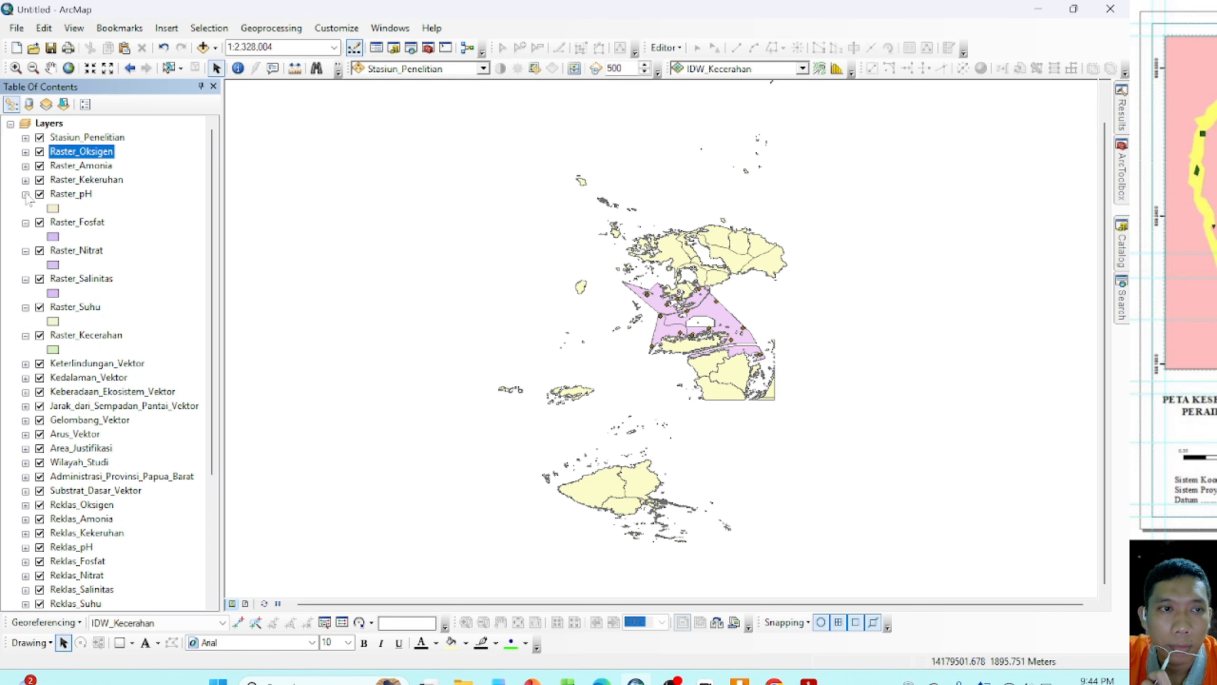
{"action": "left_click", "coordinate": [25, 195]}
{"action": "left_click", "coordinate": [25, 208]}
{"action": "left_click", "coordinate": [25, 222]}
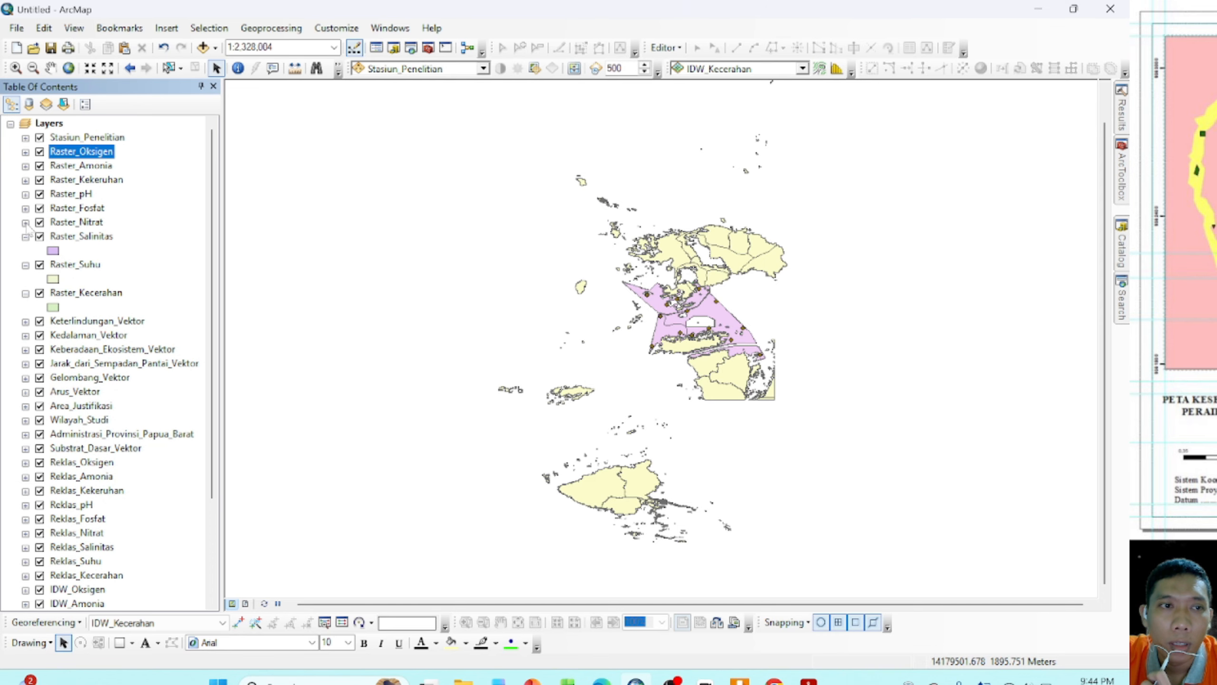
{"action": "left_click", "coordinate": [26, 237]}
{"action": "left_click", "coordinate": [25, 250]}
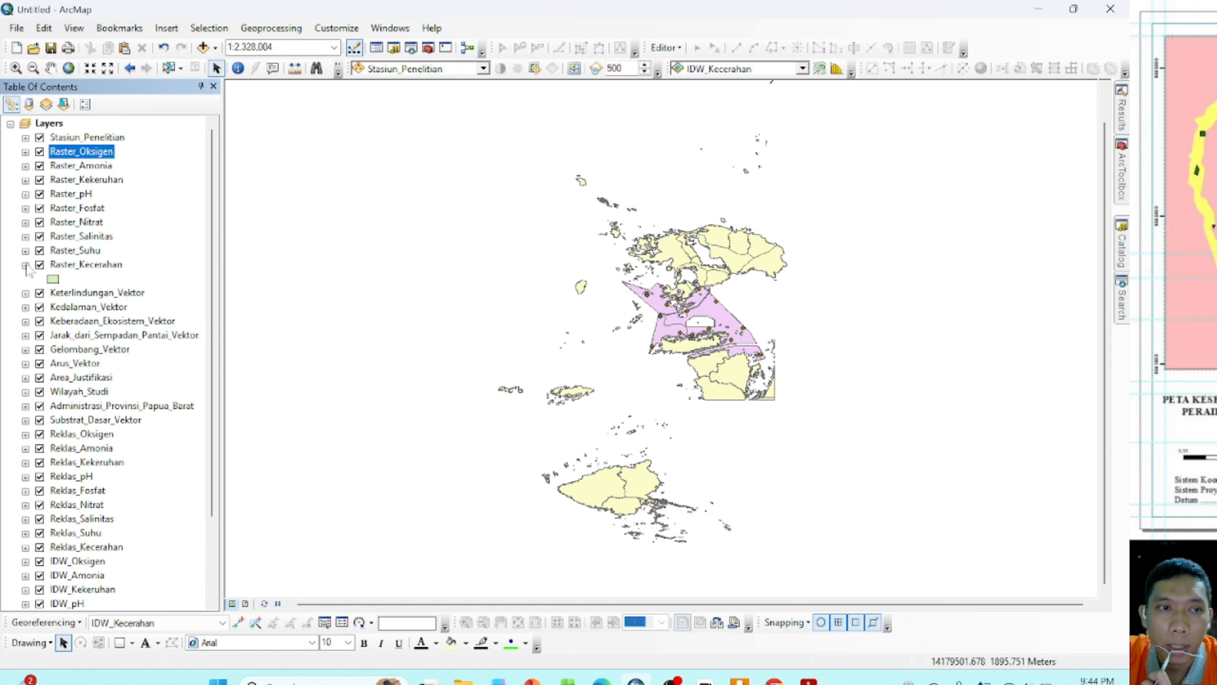
{"action": "left_click", "coordinate": [25, 265]}
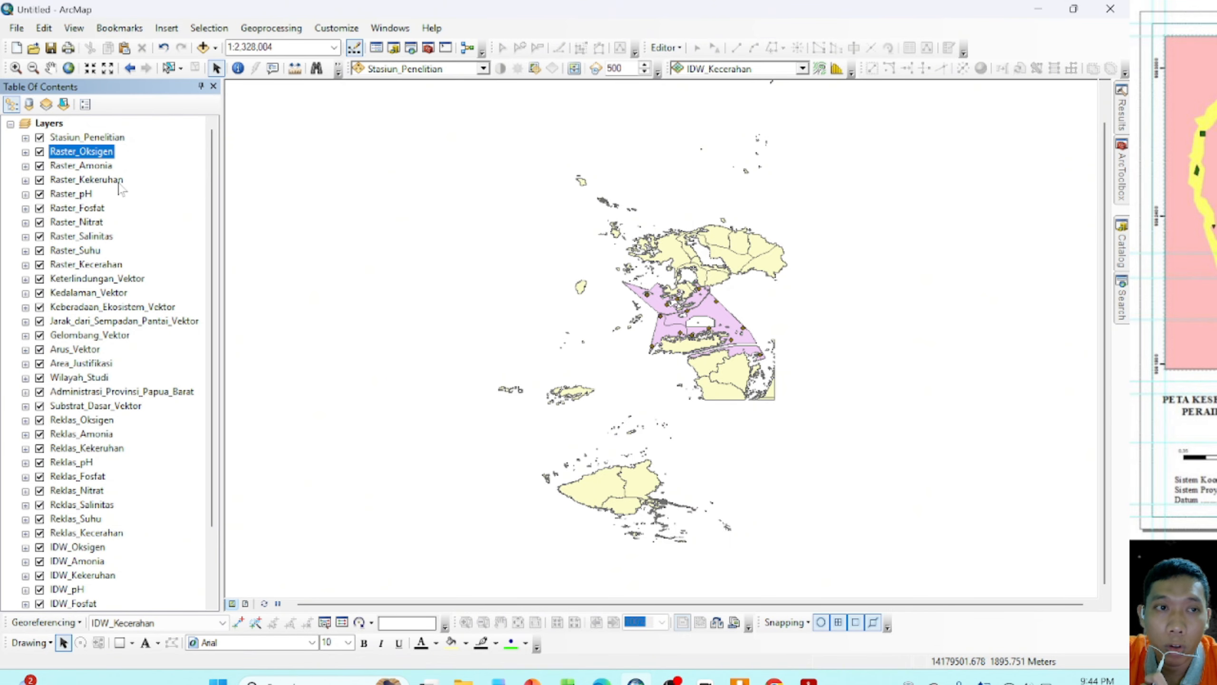
{"action": "left_click_drag", "start_coordinate": [215, 221], "coordinate": [216, 244]}
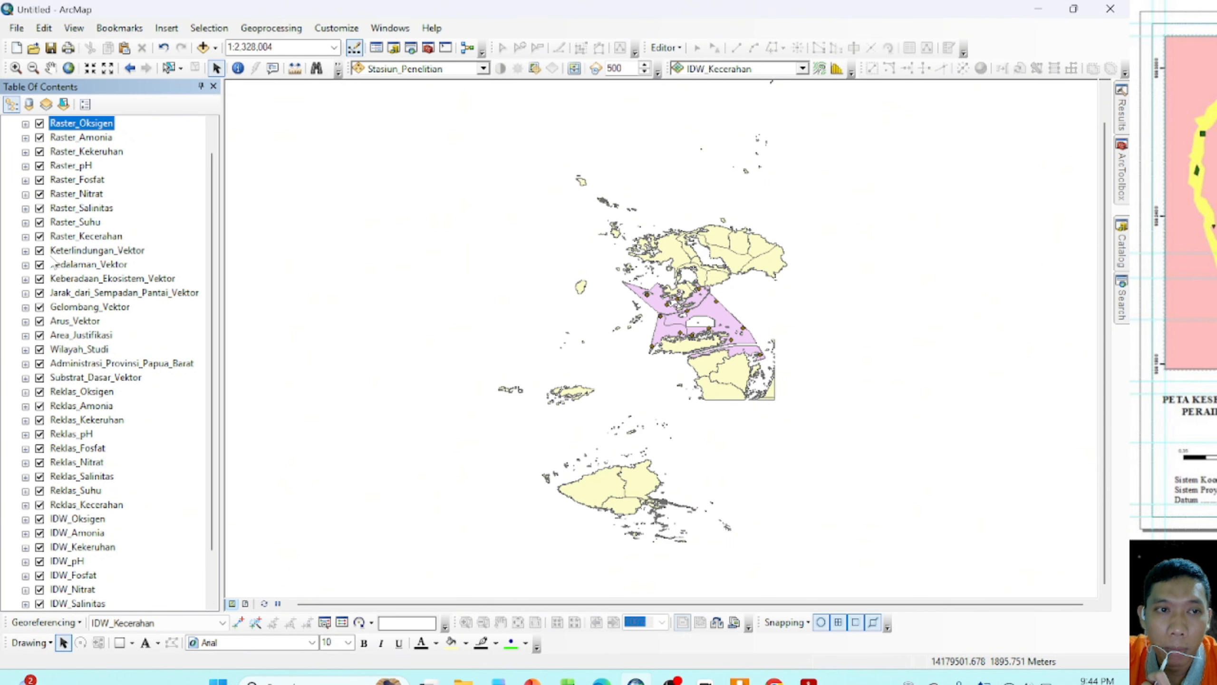
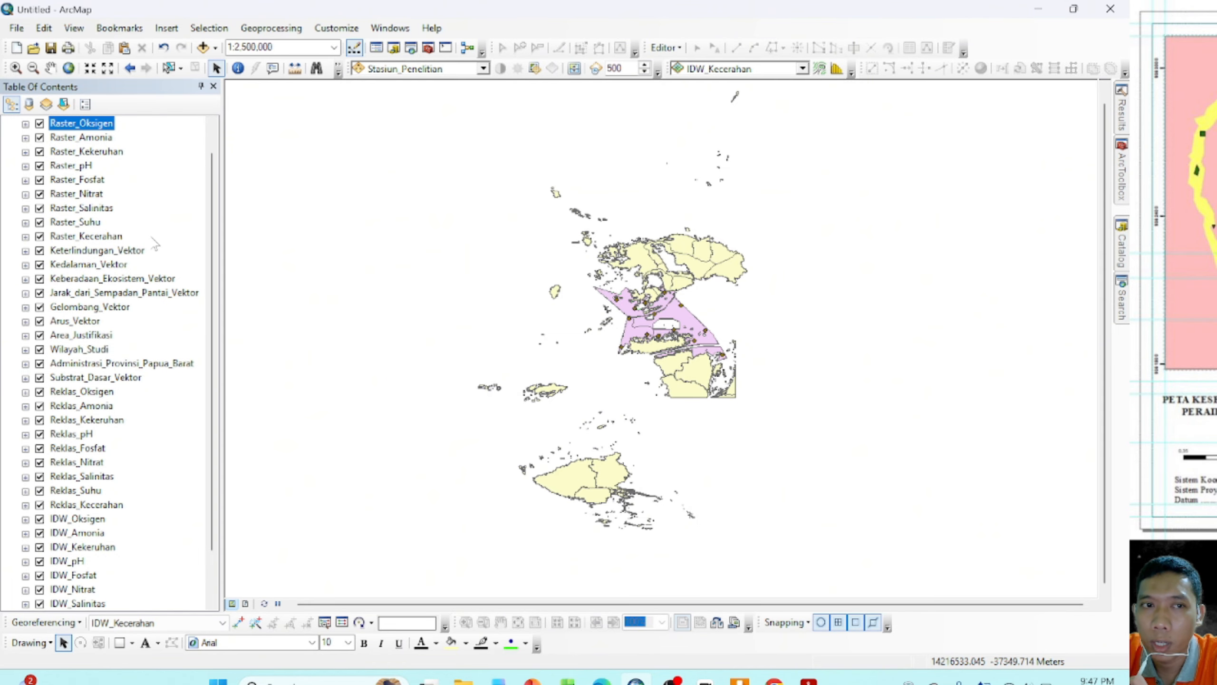
Step: Open the attribute table of Raster_Kecerahan and start adding a short integer field with a name beginning with "Bo"
{"action": "scroll", "coordinate": [214, 211], "scroll_direction": "up", "scroll_amount": 1}
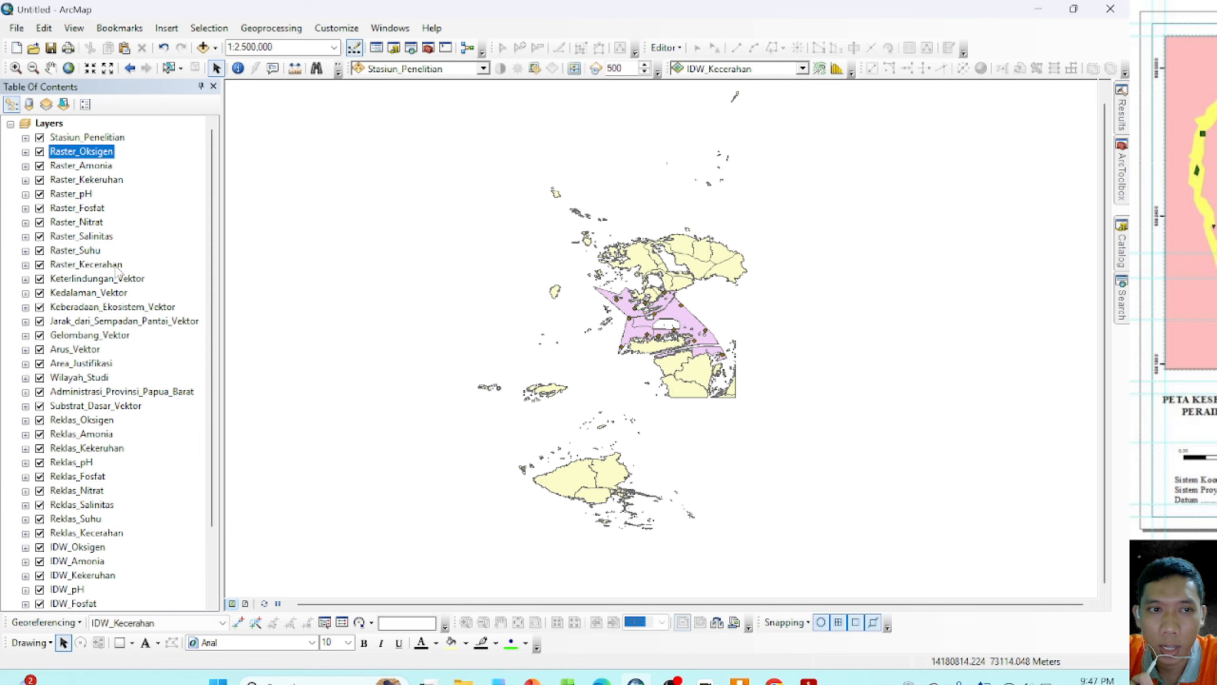
{"action": "left_click", "coordinate": [90, 265]}
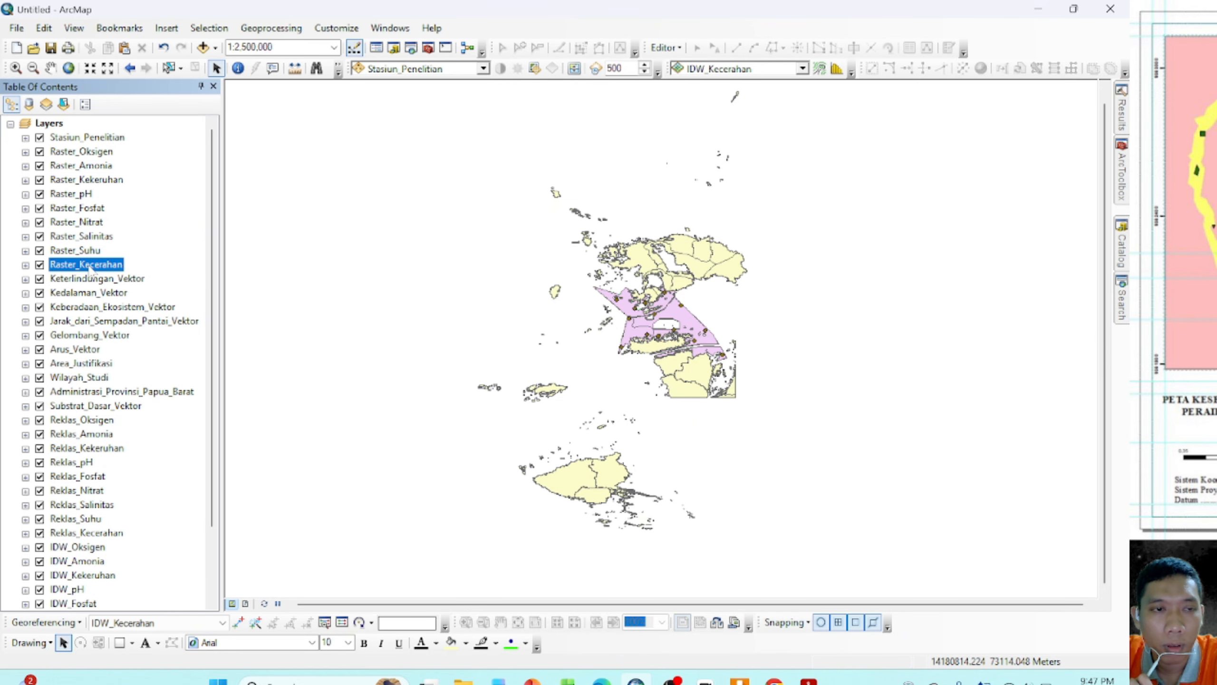
{"action": "right_click", "coordinate": [88, 266]}
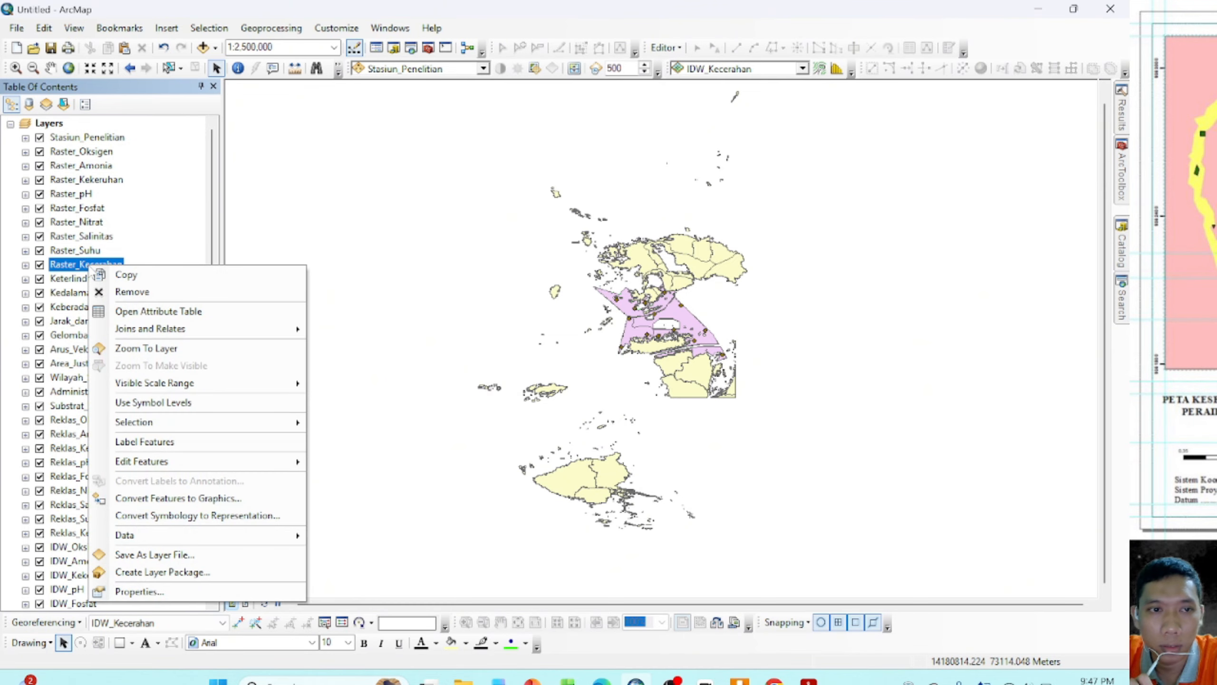
{"action": "left_click", "coordinate": [150, 312]}
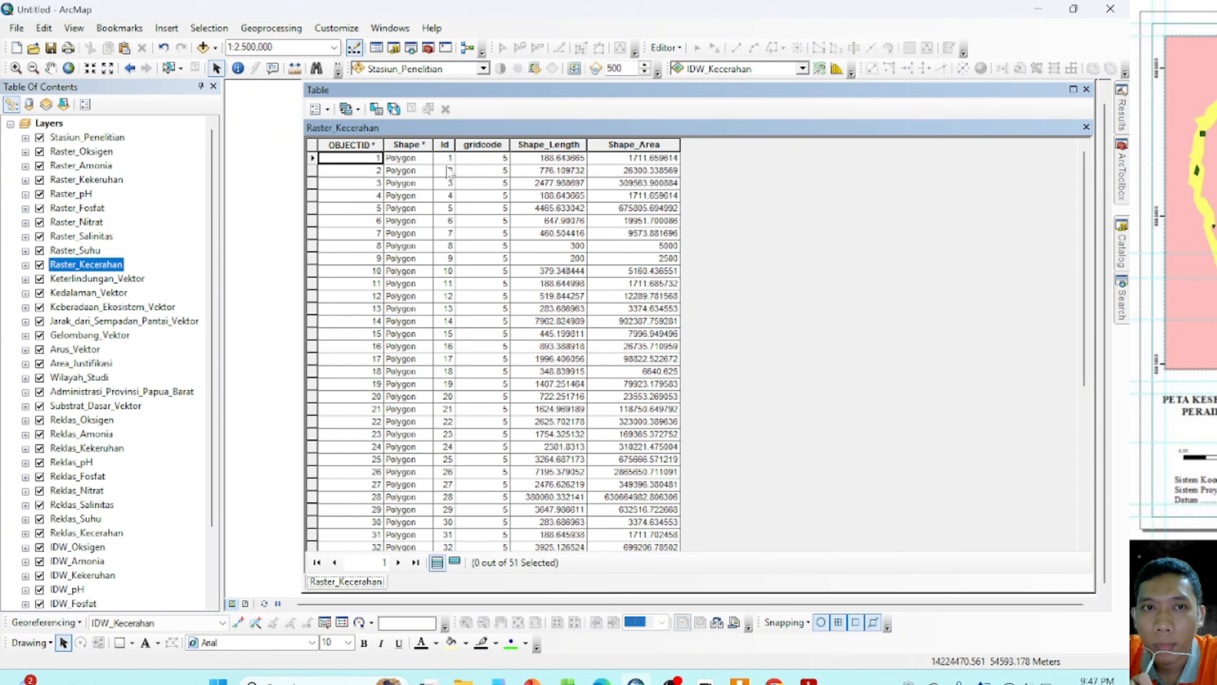
{"action": "left_click", "coordinate": [328, 109]}
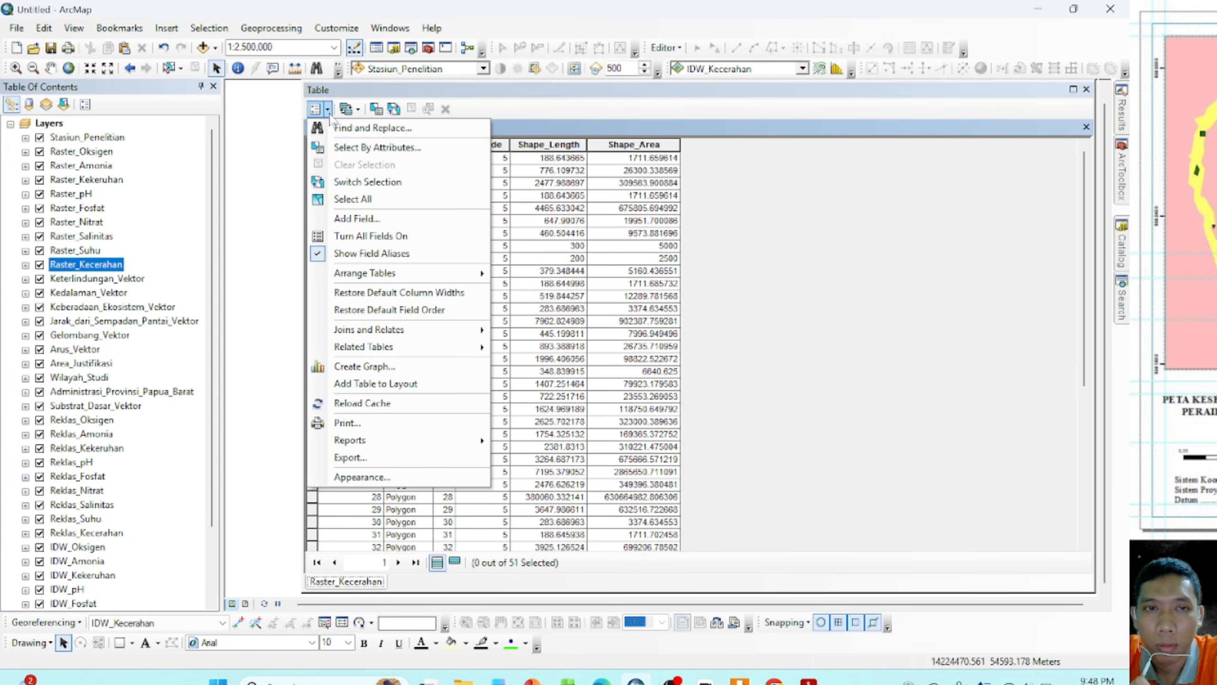
{"action": "left_click", "coordinate": [372, 219]}
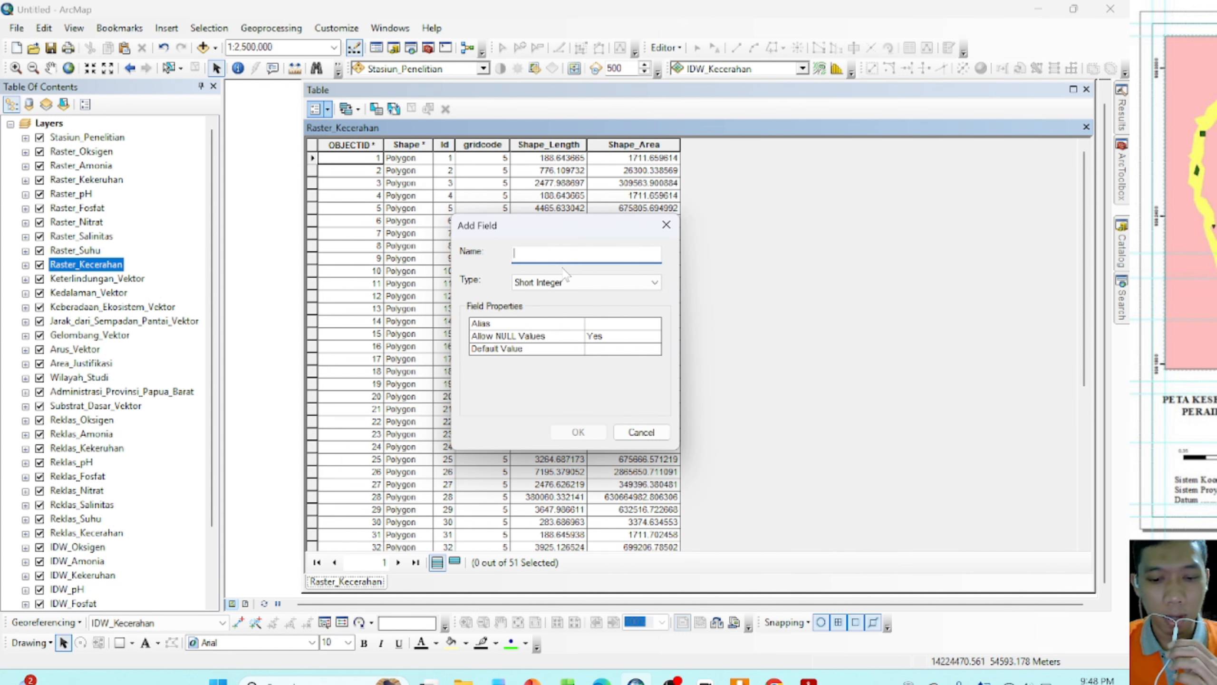
{"action": "type", "text": "Bo"}
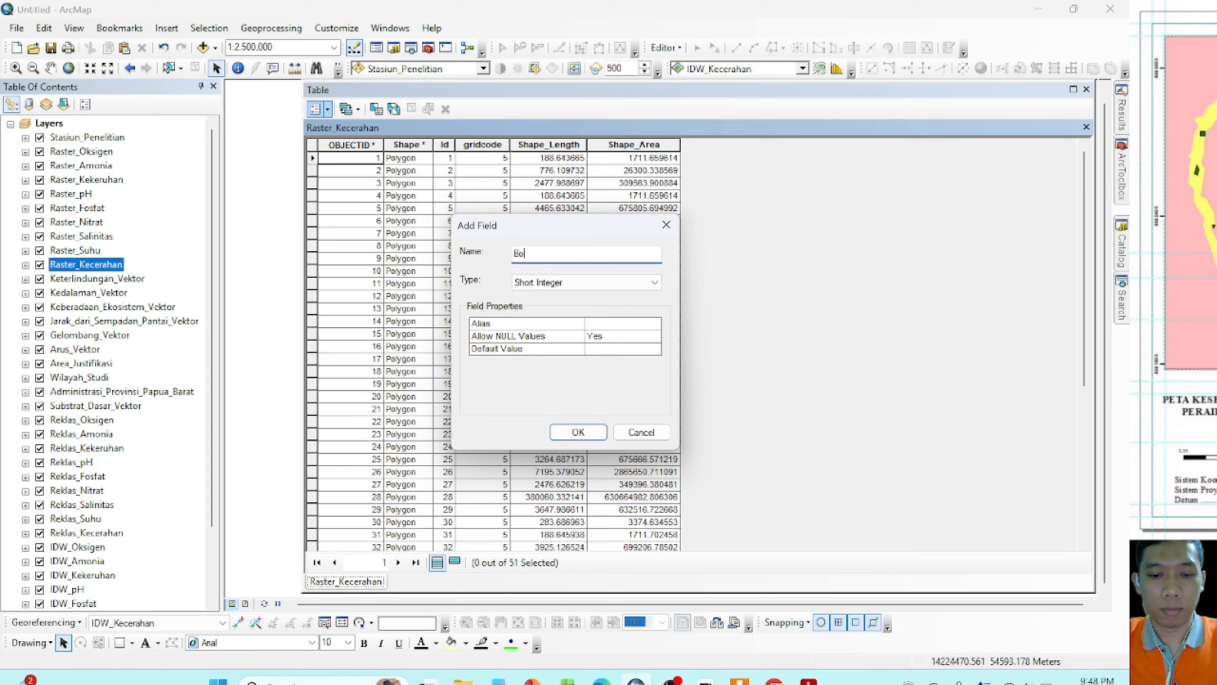
Step: Add a Double field named Bobot to the Raster_Kecerahan attribute table and narrow its column
{"action": "type", "text": "bot"}
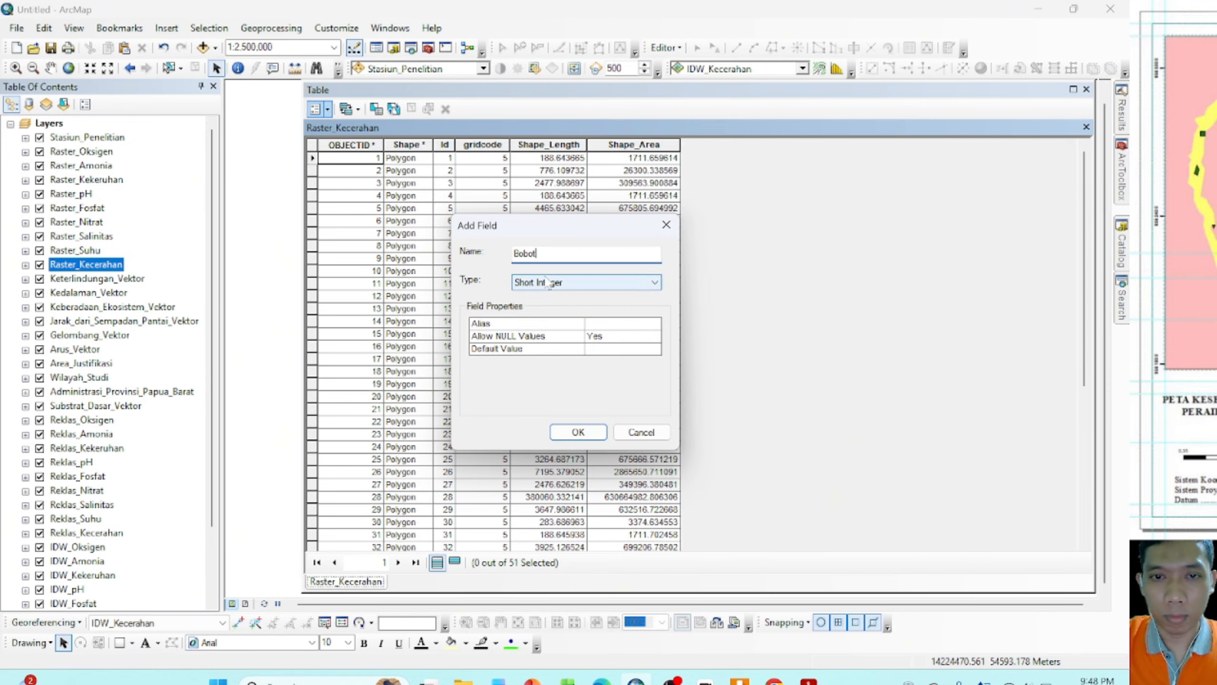
{"action": "left_click", "coordinate": [549, 283]}
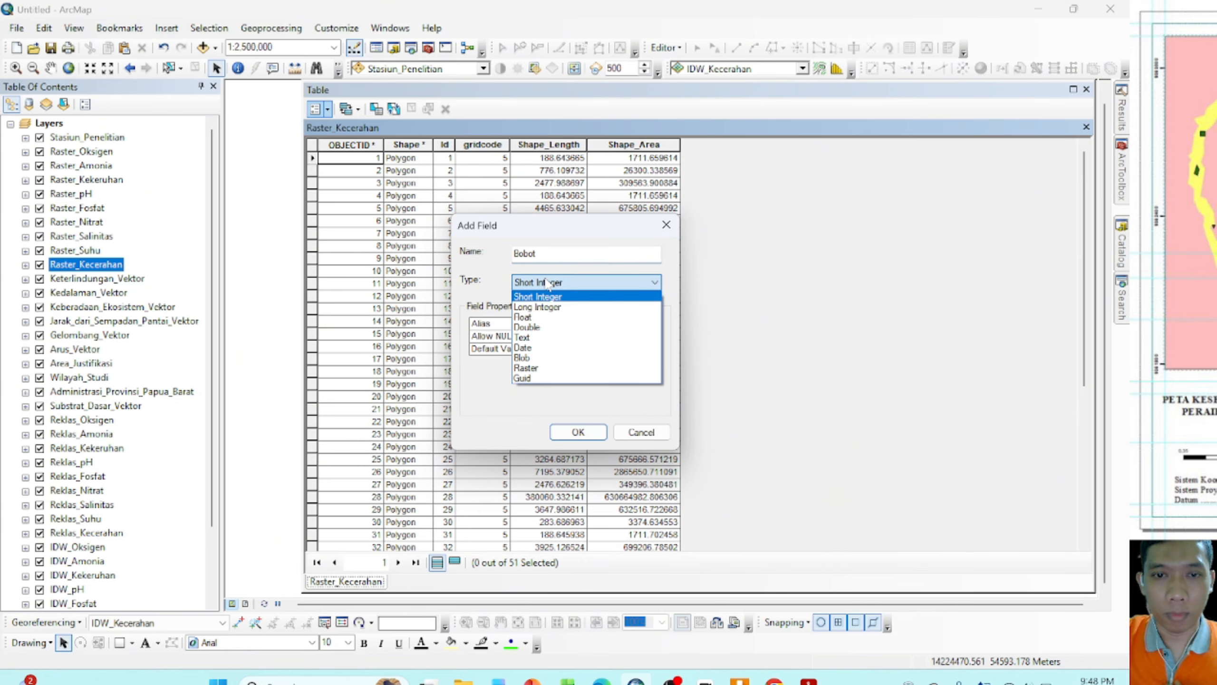
{"action": "left_click", "coordinate": [542, 328]}
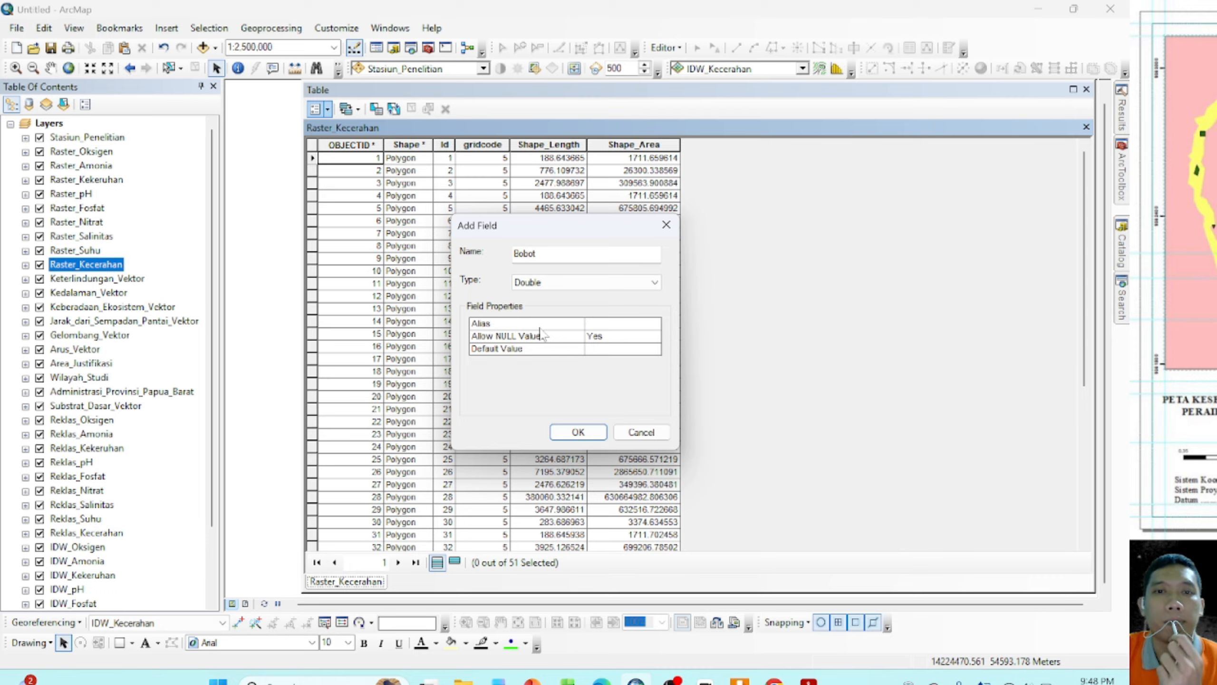
{"action": "left_click", "coordinate": [599, 434]}
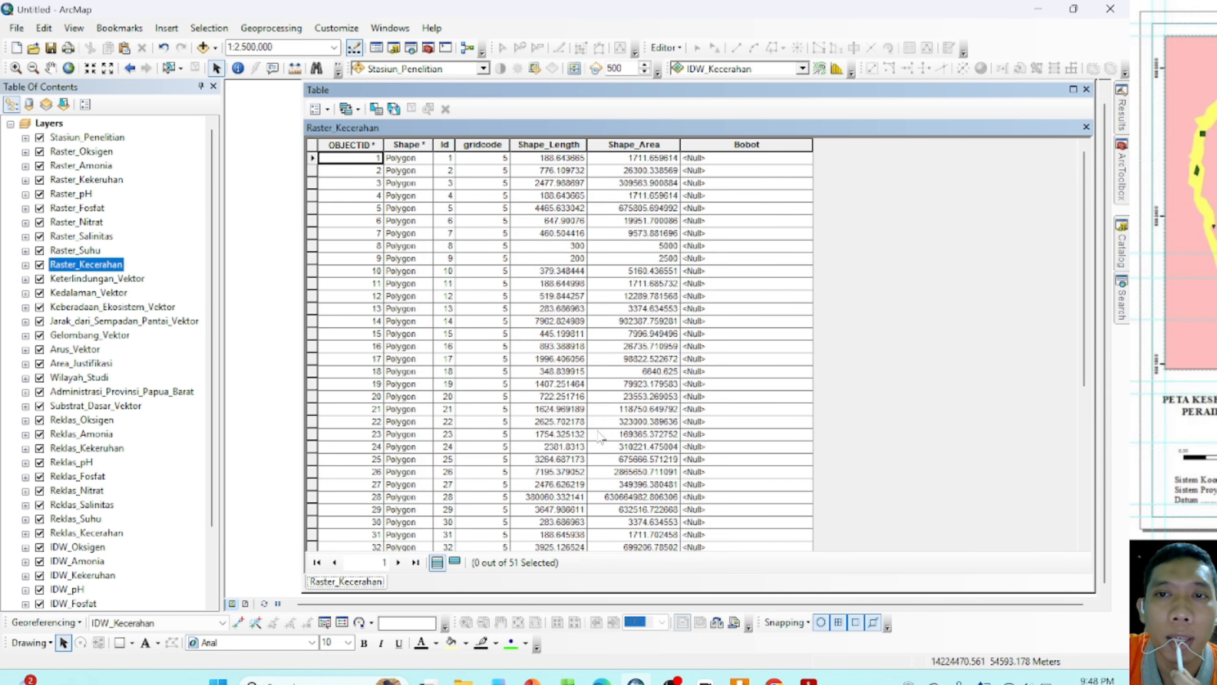
{"action": "left_click_drag", "start_coordinate": [811, 145], "coordinate": [766, 146]}
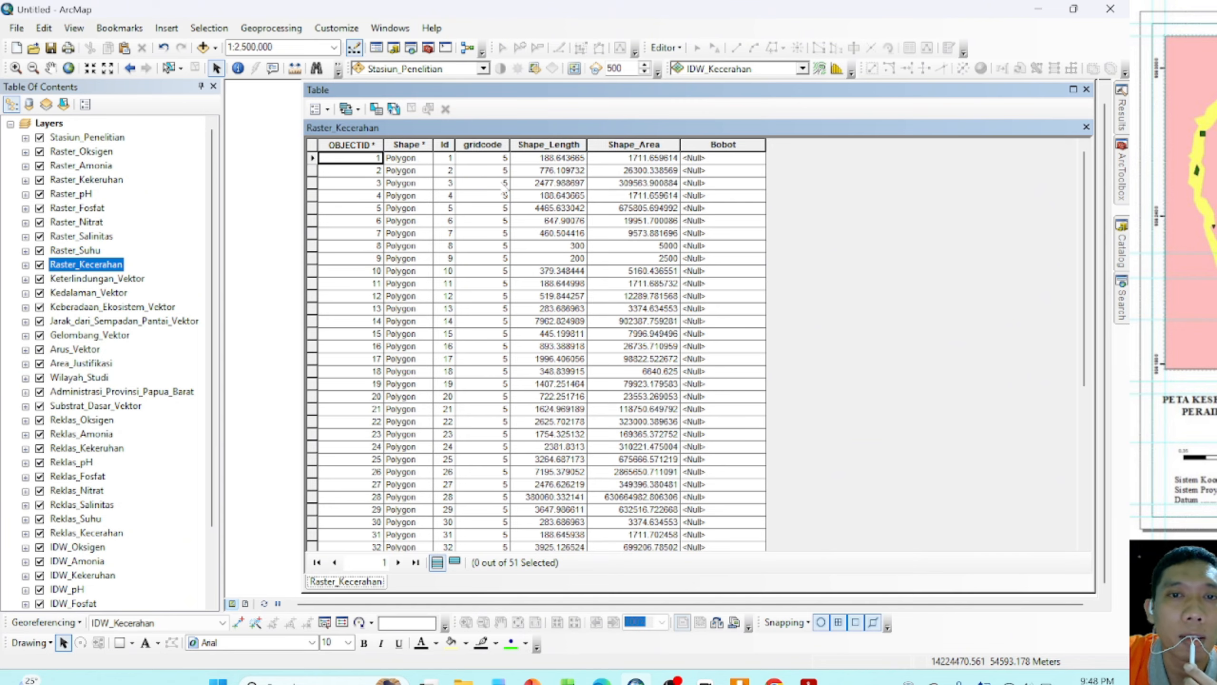
Step: Look through the records of the Raster_Kecerahan table and highlight the gridcode column followed by the Bobot column
{"action": "scroll", "coordinate": [487, 518], "scroll_direction": "down", "scroll_amount": 7}
{"action": "scroll", "coordinate": [485, 522], "scroll_direction": "up", "scroll_amount": 5}
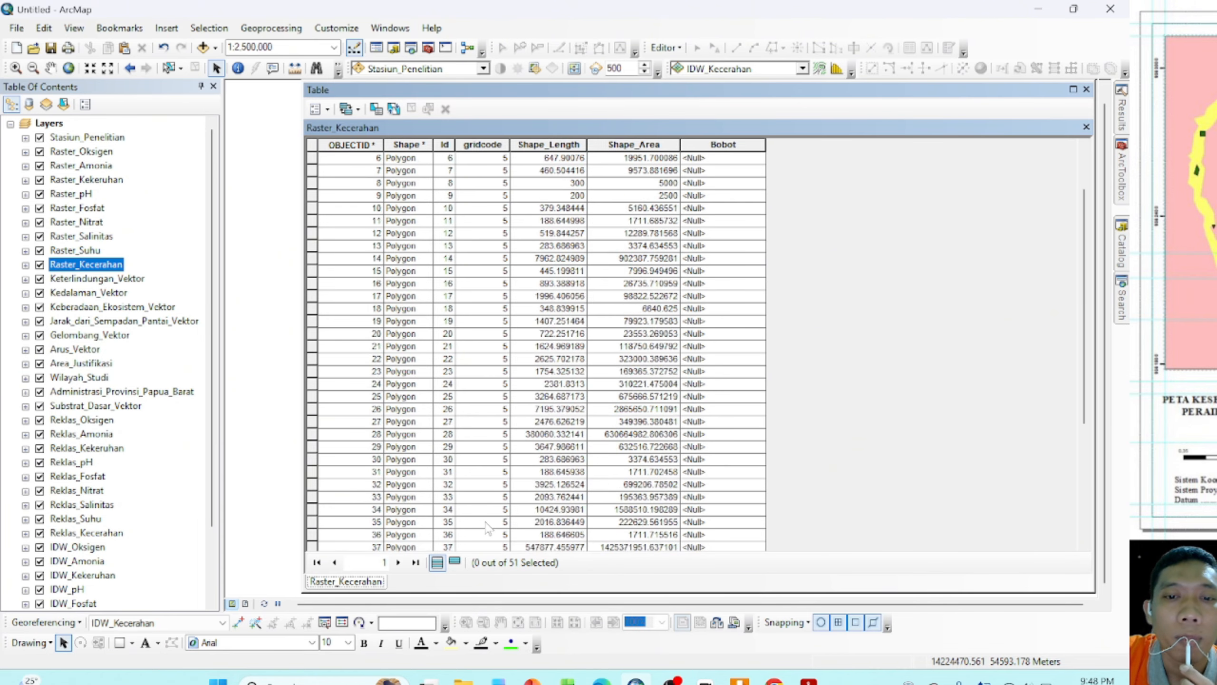
{"action": "scroll", "coordinate": [487, 528], "scroll_direction": "up", "scroll_amount": 5}
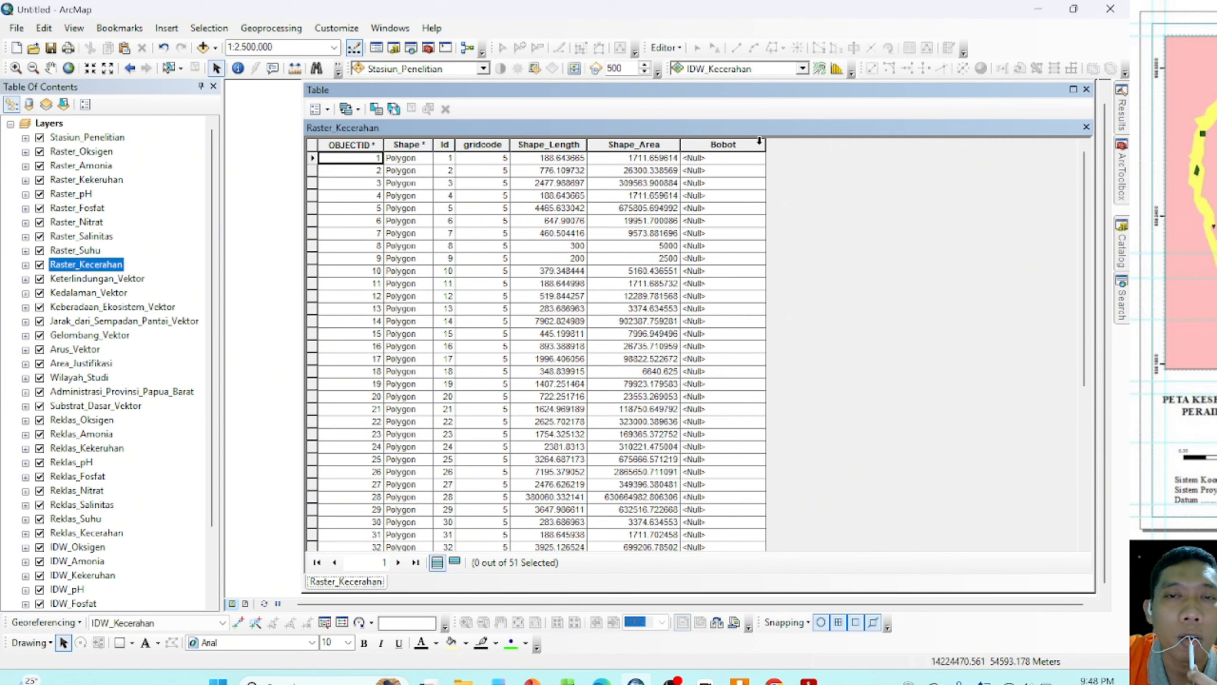
{"action": "left_click", "coordinate": [488, 144]}
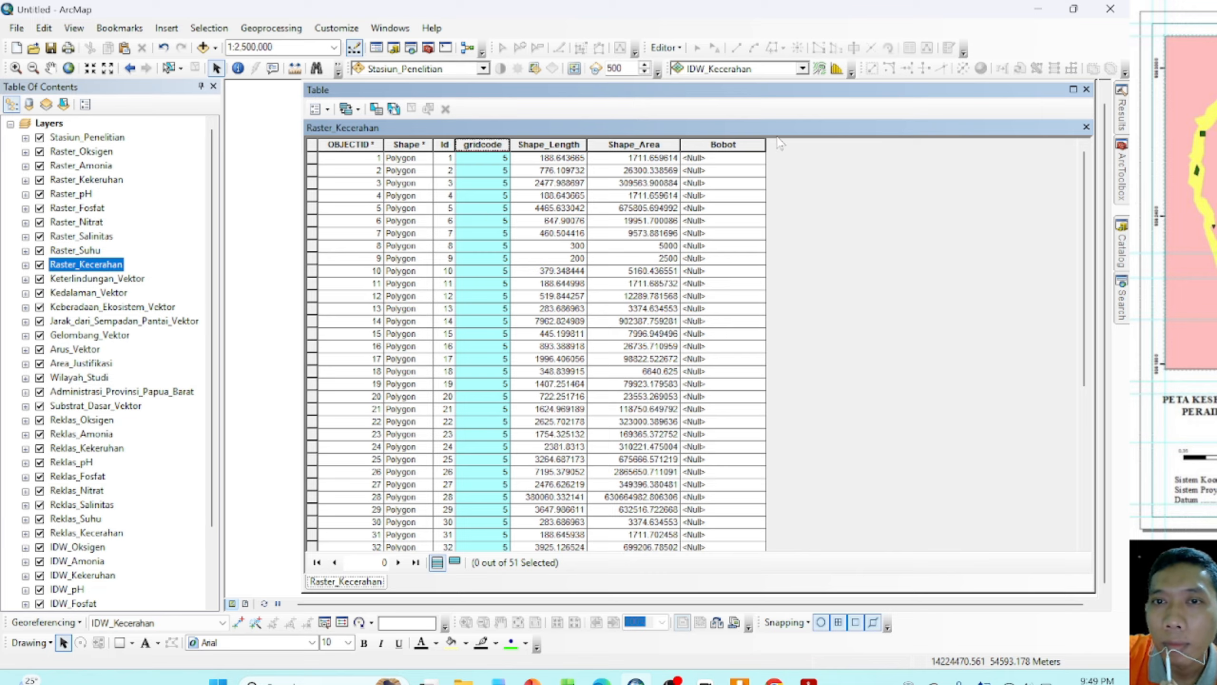
{"action": "left_click", "coordinate": [756, 145]}
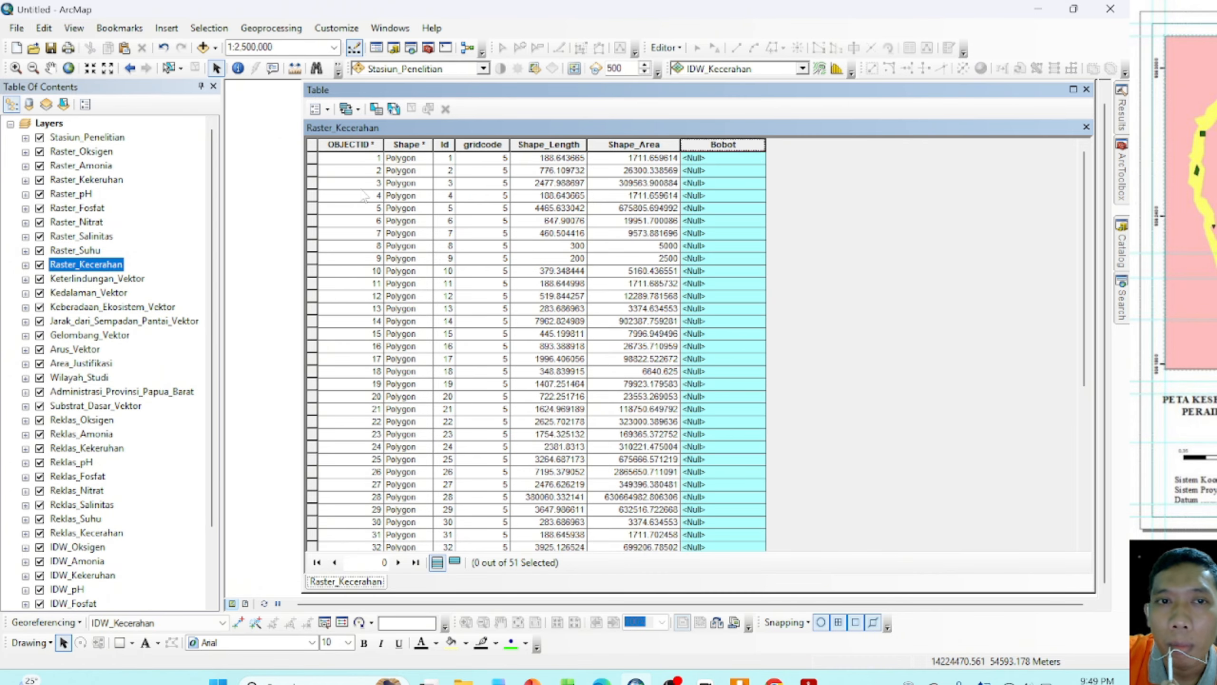
Step: Add a Double field named Ni_Kecerahan to the Raster_Kecerahan table and narrow its column slightly
{"action": "left_click", "coordinate": [326, 110]}
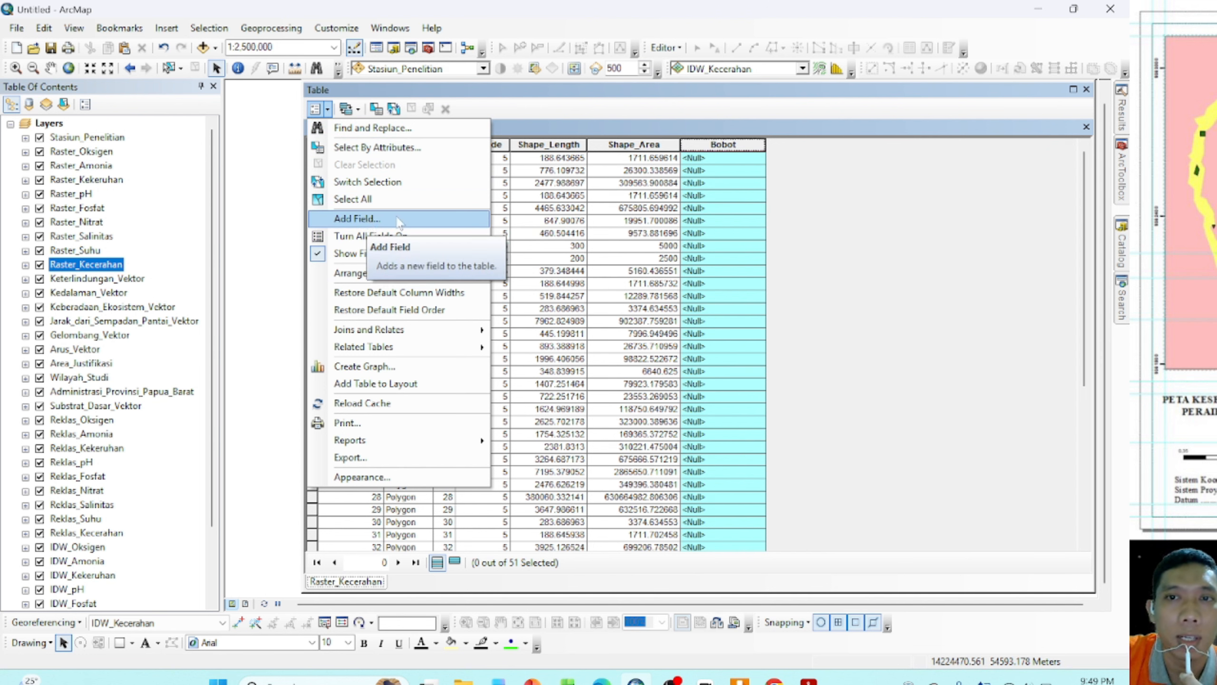
{"action": "left_click", "coordinate": [426, 224]}
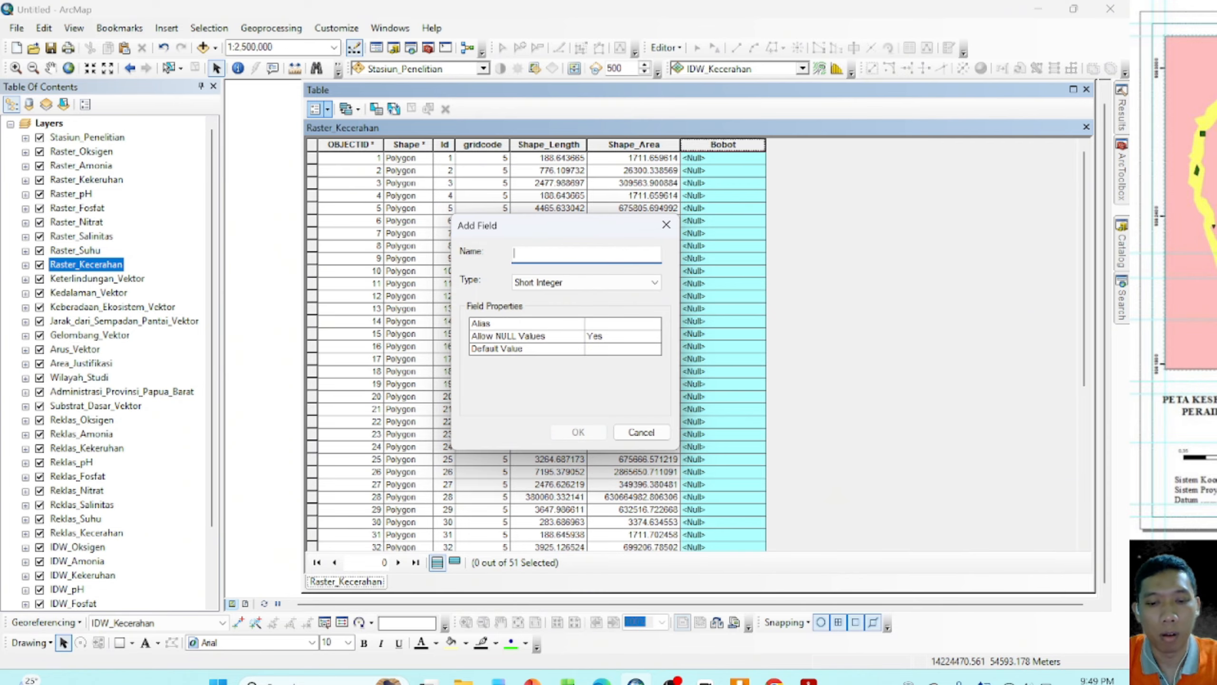
{"action": "type", "text": "Ni_Kecerahan"}
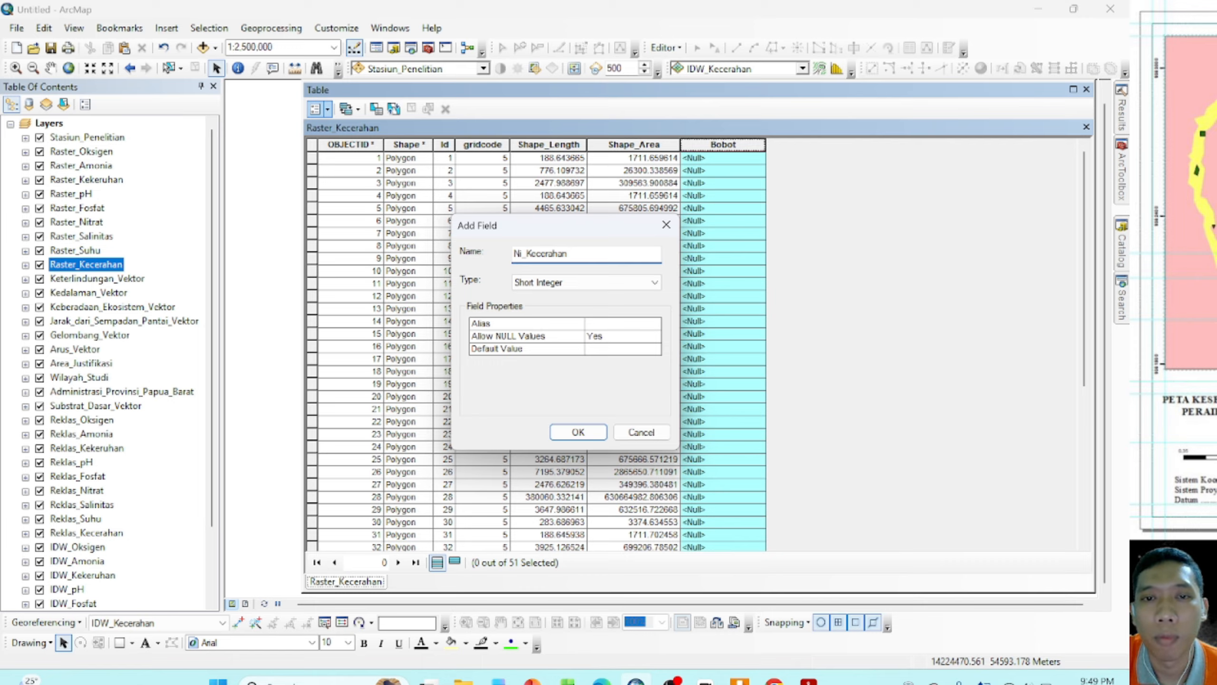
{"action": "left_click", "coordinate": [602, 282]}
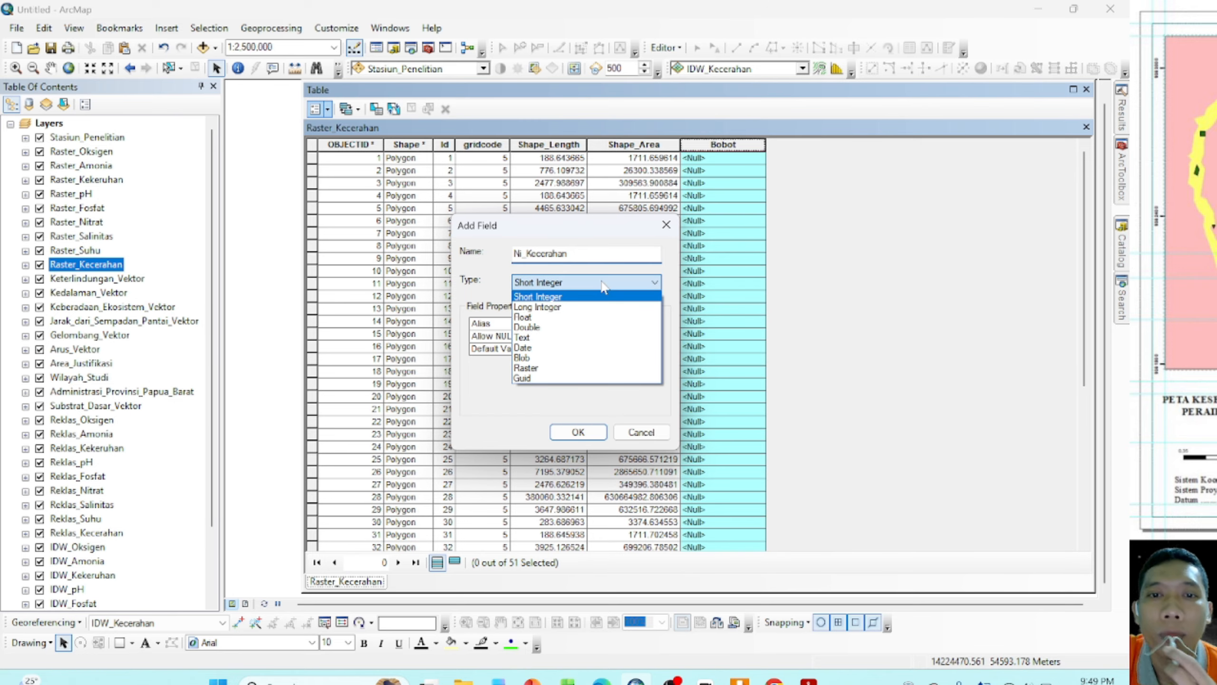
{"action": "left_click", "coordinate": [543, 335]}
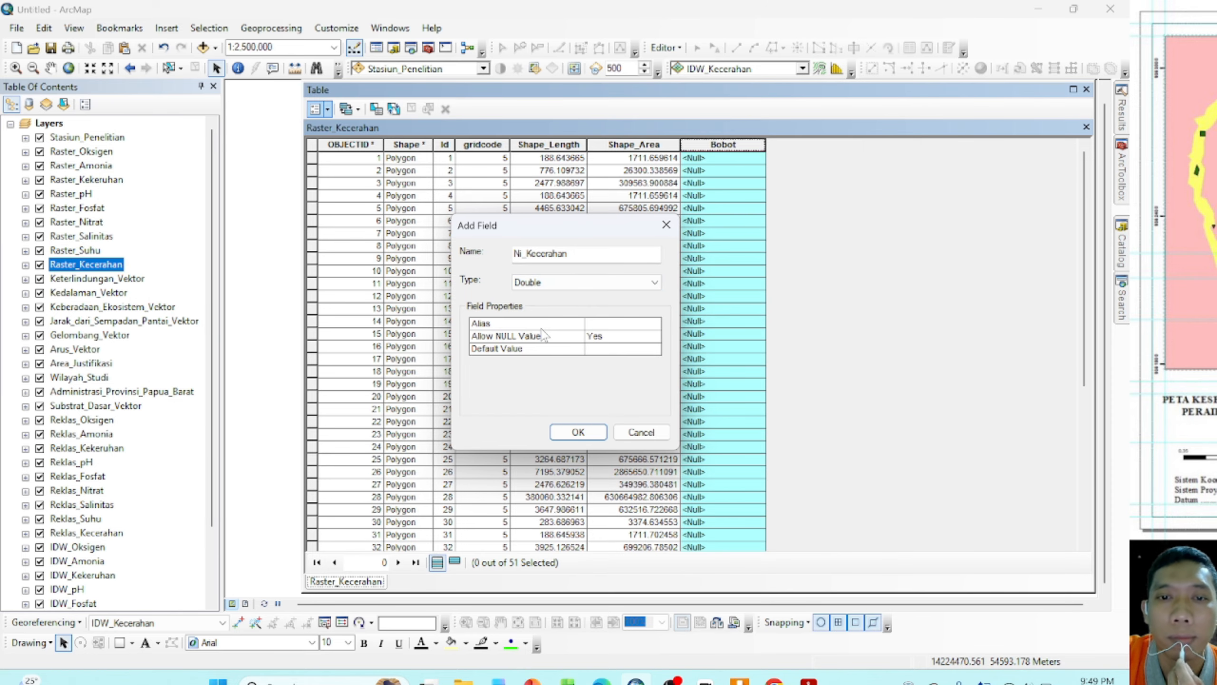
{"action": "left_click", "coordinate": [580, 432]}
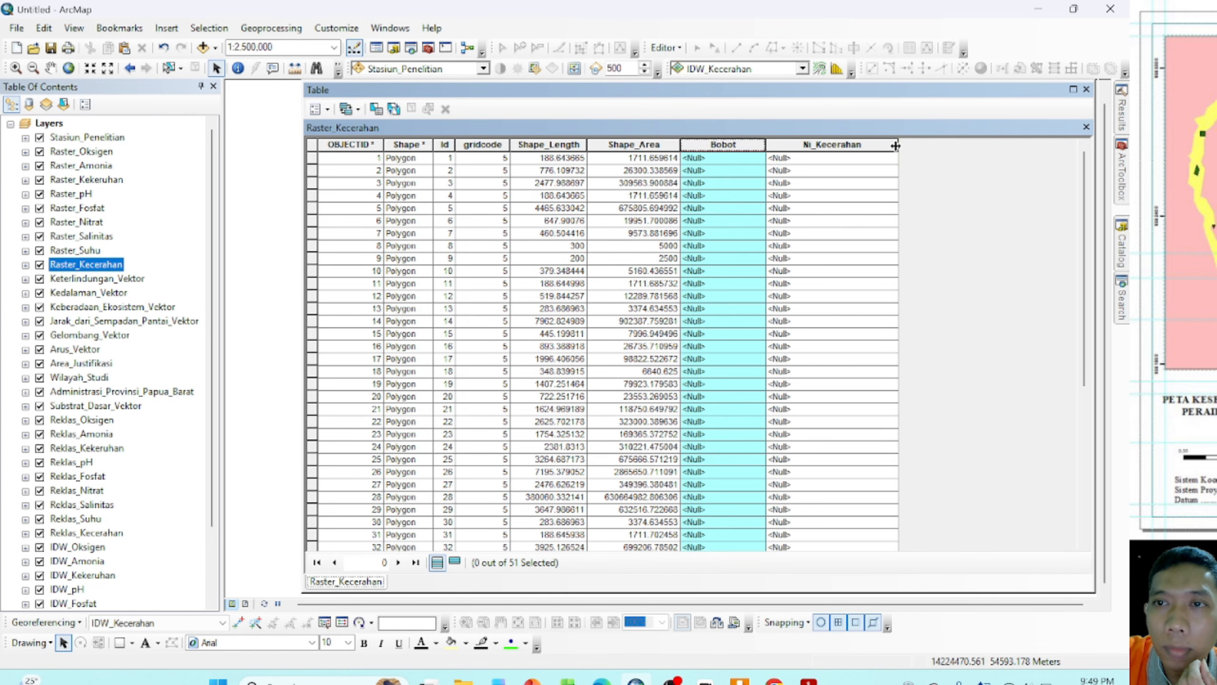
{"action": "left_click_drag", "start_coordinate": [895, 146], "coordinate": [864, 146]}
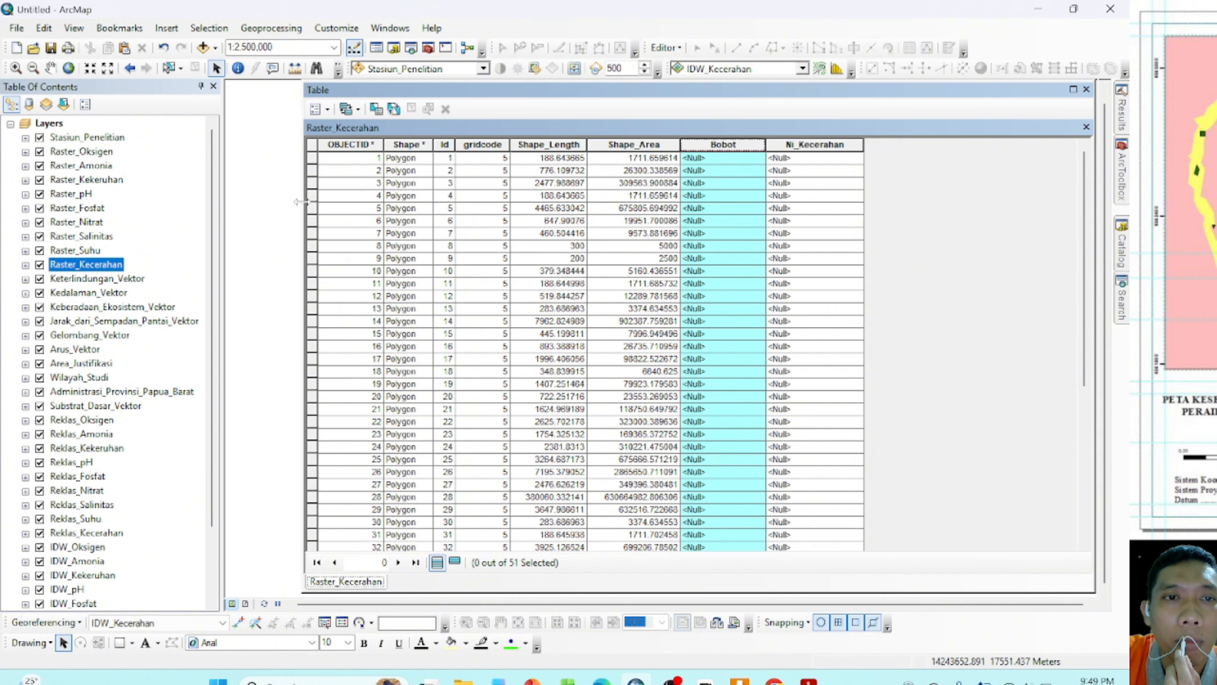
Step: Narrow the attribute table window and switch to the SMCE document in Word to look up the Kecerahan weight in the parameter table
{"action": "left_click_drag", "start_coordinate": [308, 213], "coordinate": [471, 206]}
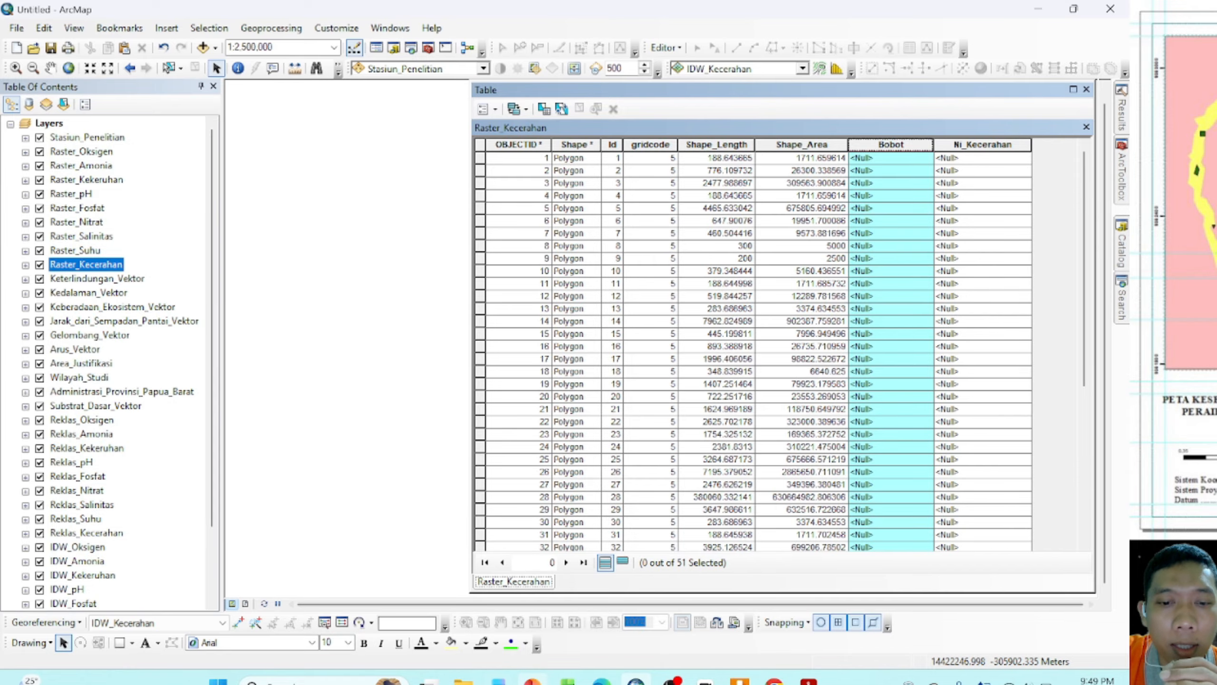
{"action": "left_click", "coordinate": [498, 681]}
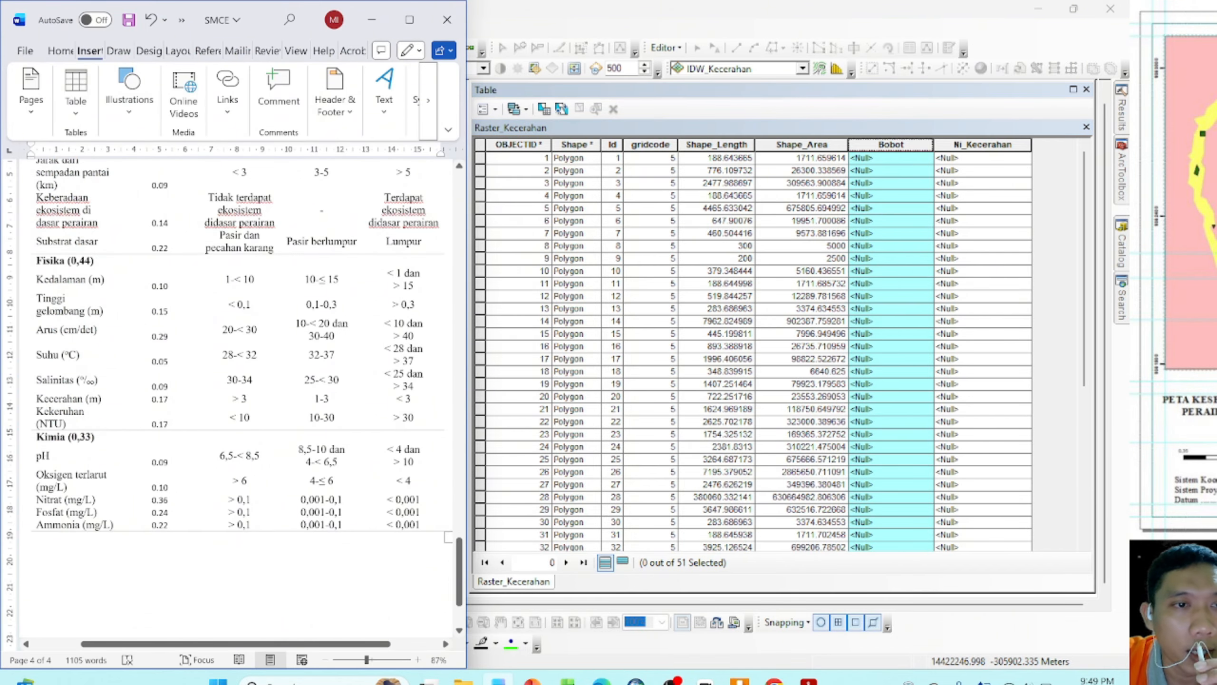
{"action": "scroll", "coordinate": [235, 403], "scroll_direction": "up", "scroll_amount": 5}
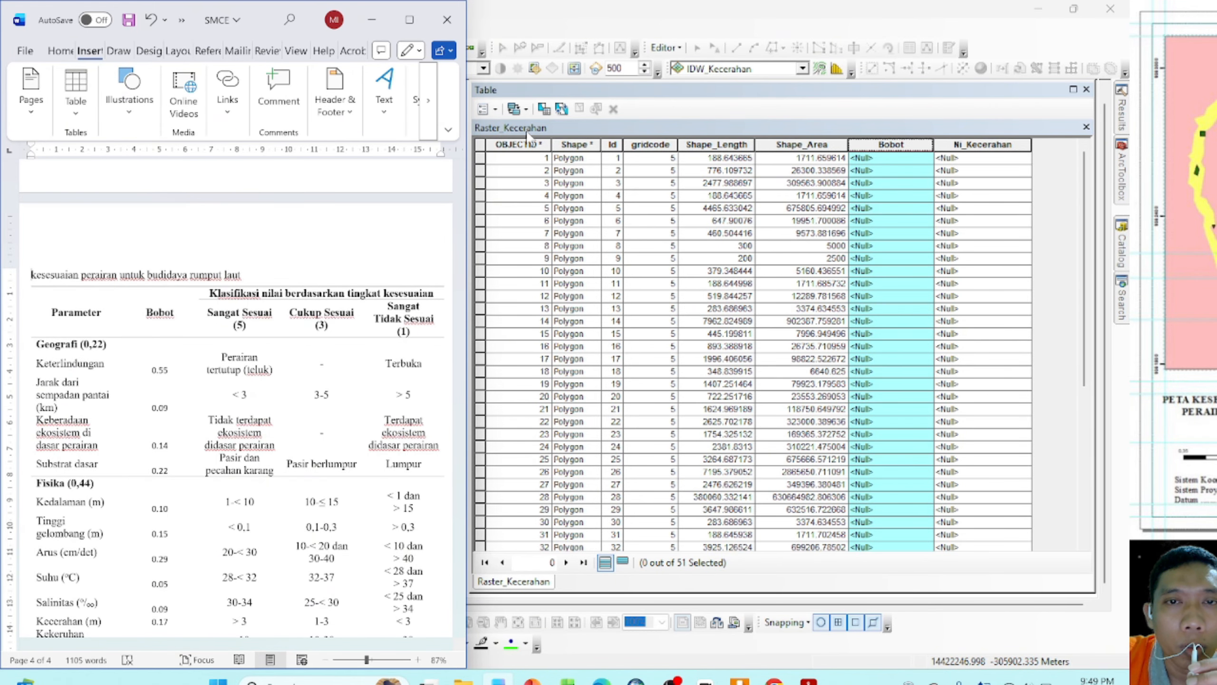
{"action": "scroll", "coordinate": [235, 402], "scroll_direction": "down", "scroll_amount": 2}
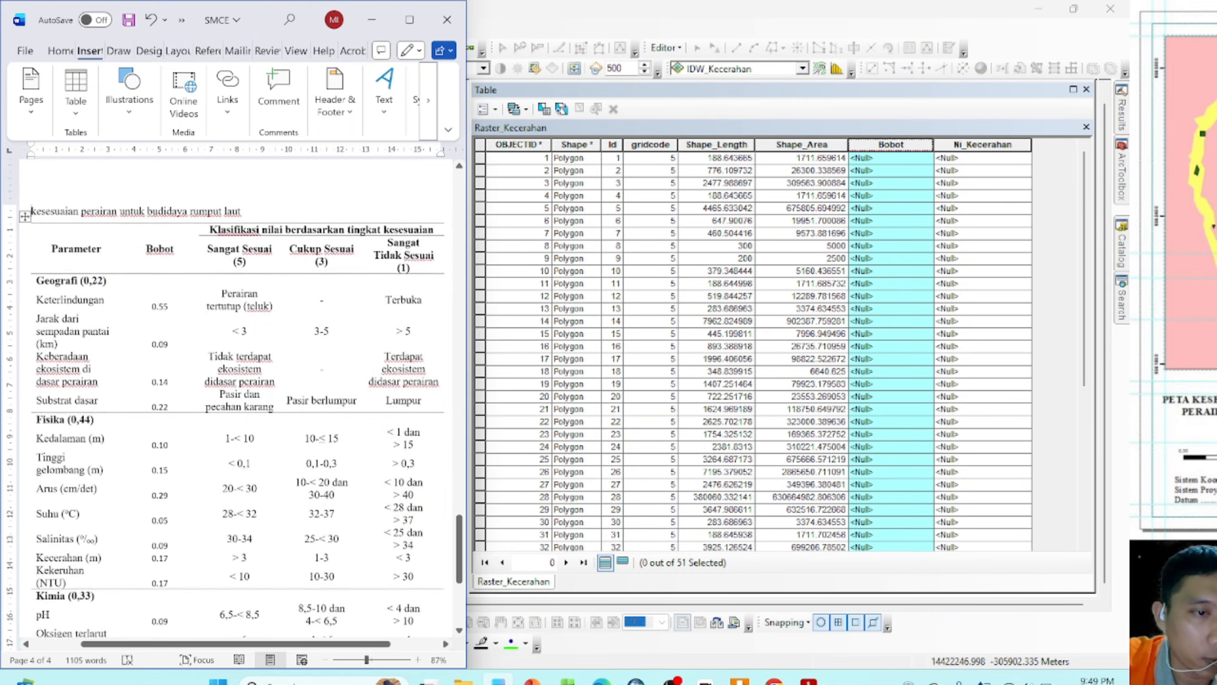
{"action": "scroll", "coordinate": [235, 403], "scroll_direction": "down", "scroll_amount": 5}
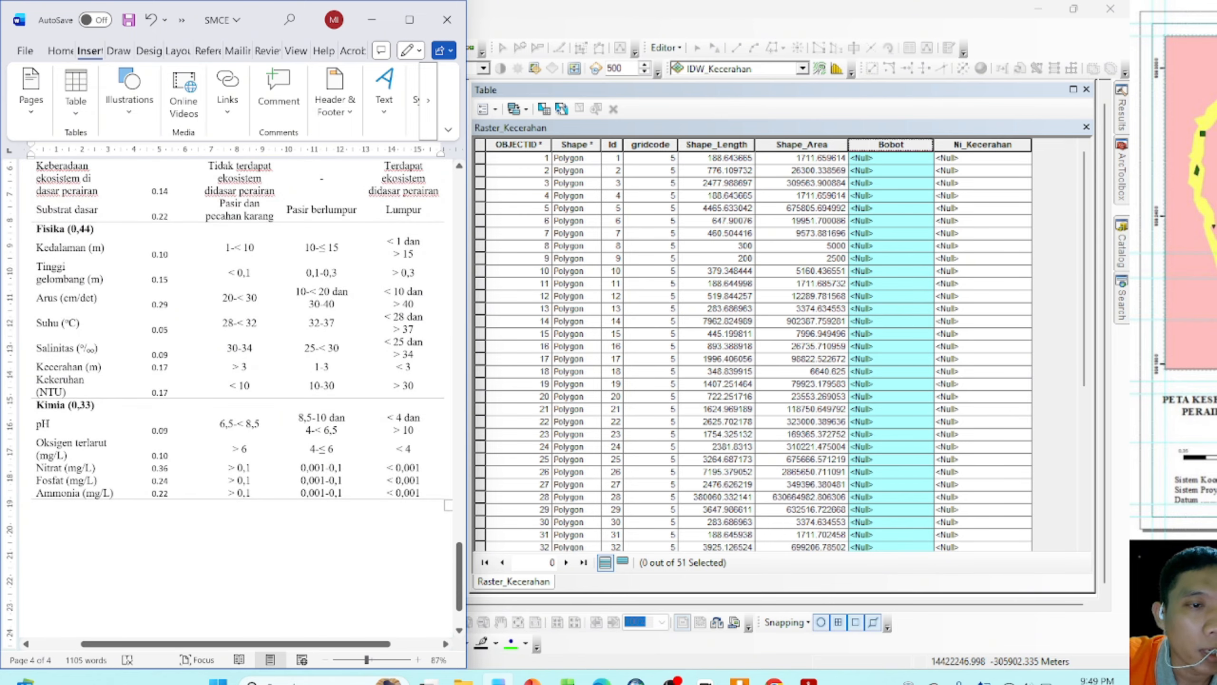
{"action": "scroll", "coordinate": [235, 403], "scroll_direction": "up", "scroll_amount": 3}
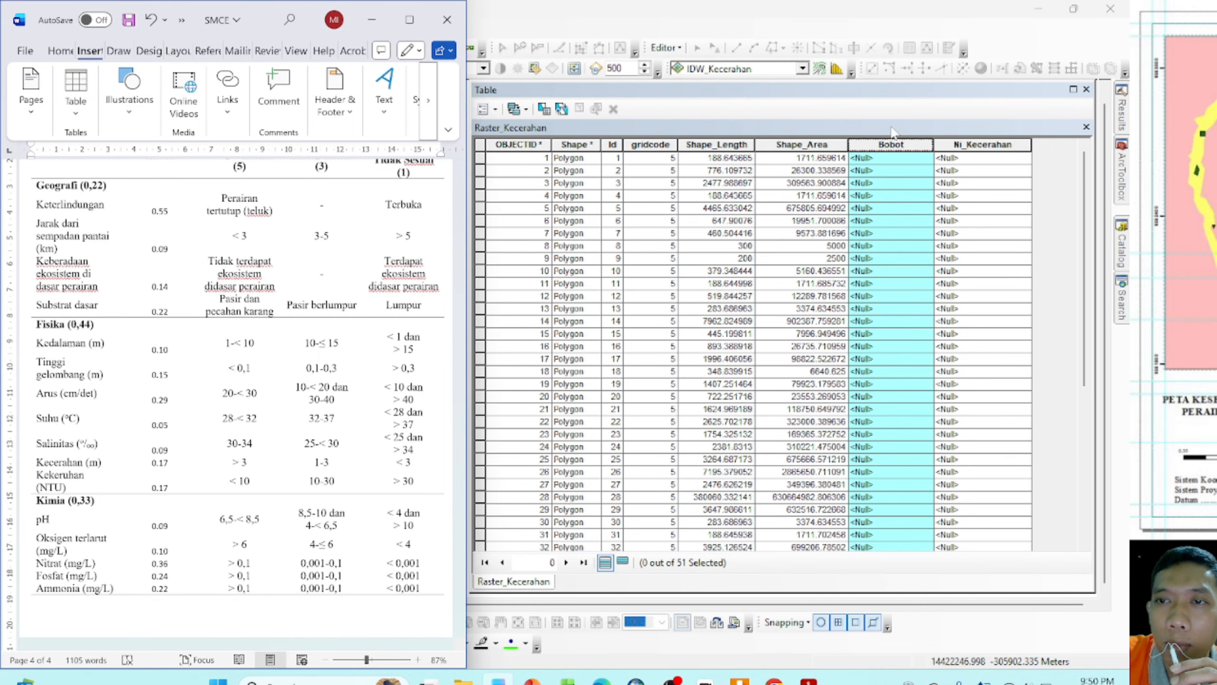
Step: Calculate the Bobot field as 0.17 for all records in ArcMap and narrow the Bobot column
{"action": "right_click", "coordinate": [925, 147]}
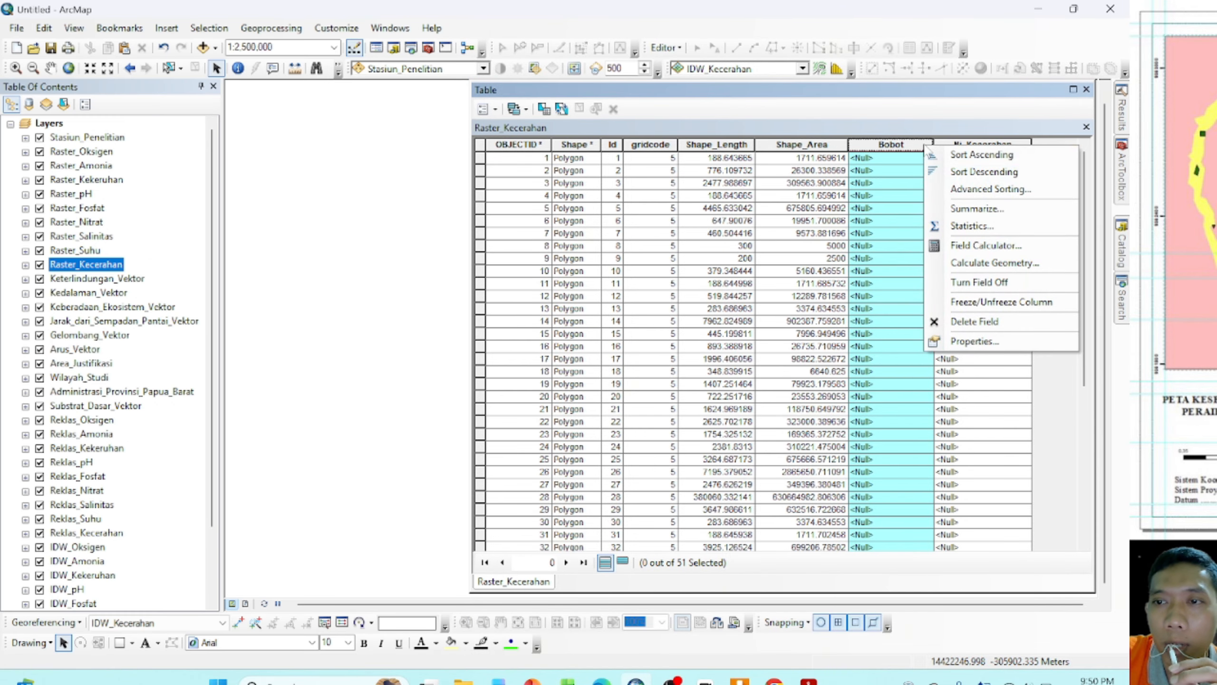
{"action": "left_click", "coordinate": [984, 247]}
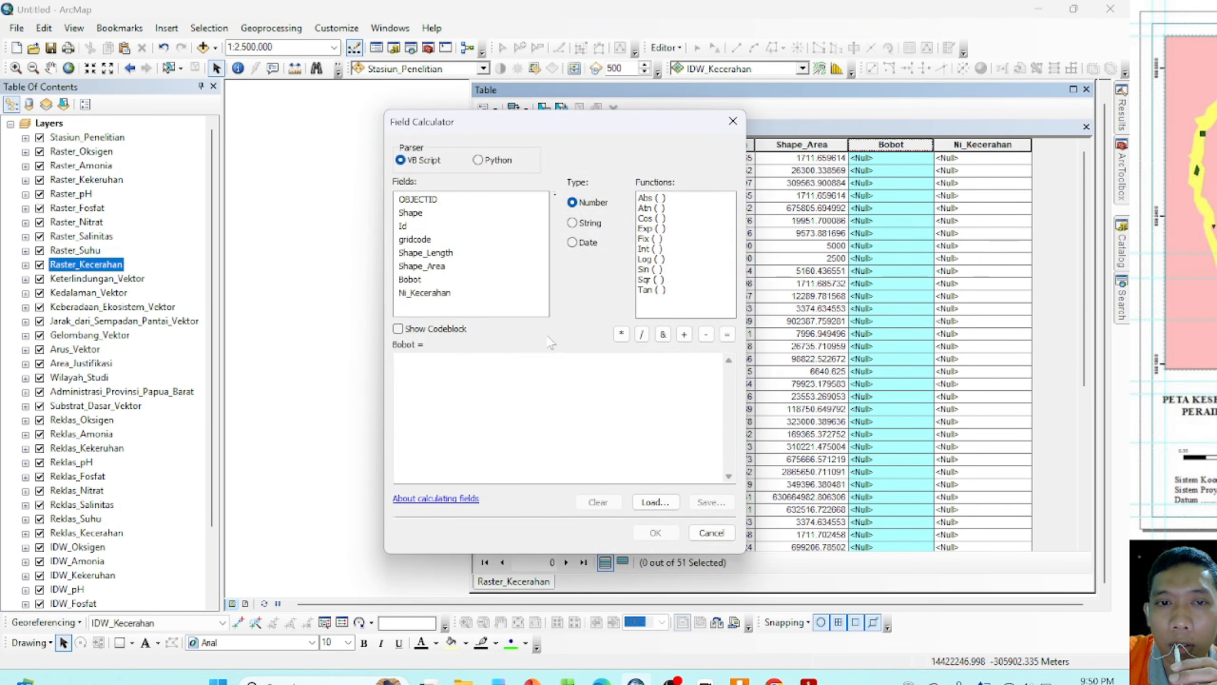
{"action": "left_click", "coordinate": [449, 359]}
{"action": "type", "text": "0"}
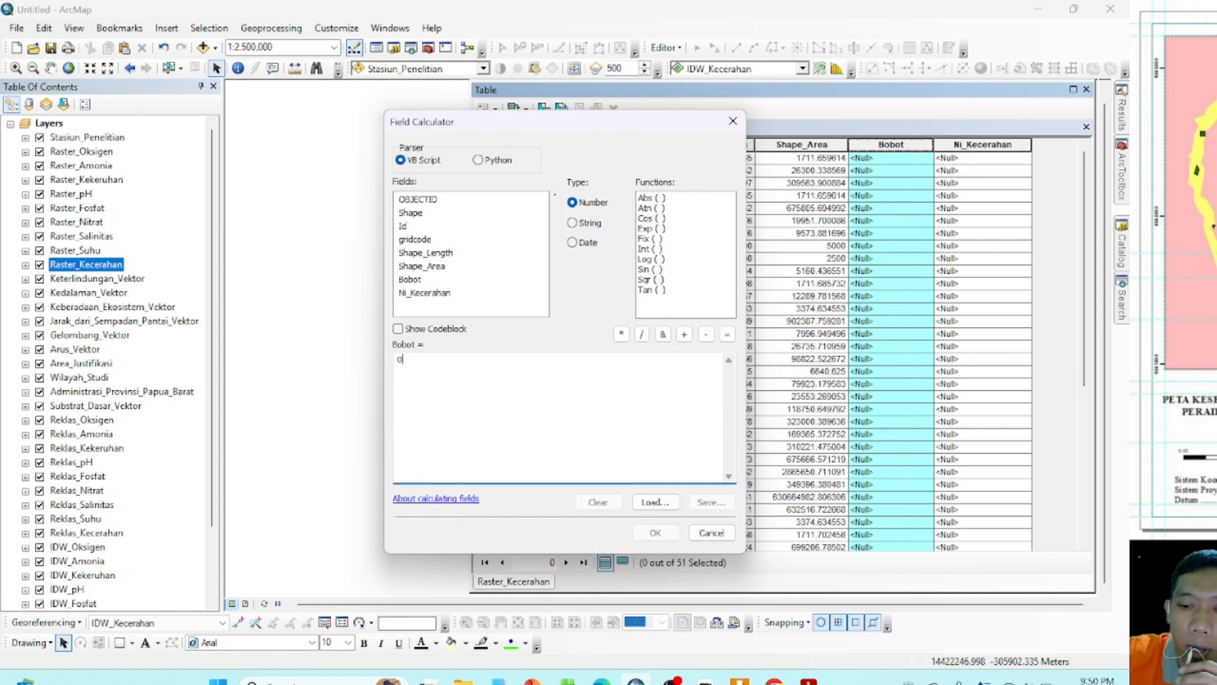
{"action": "type", "text": ".17"}
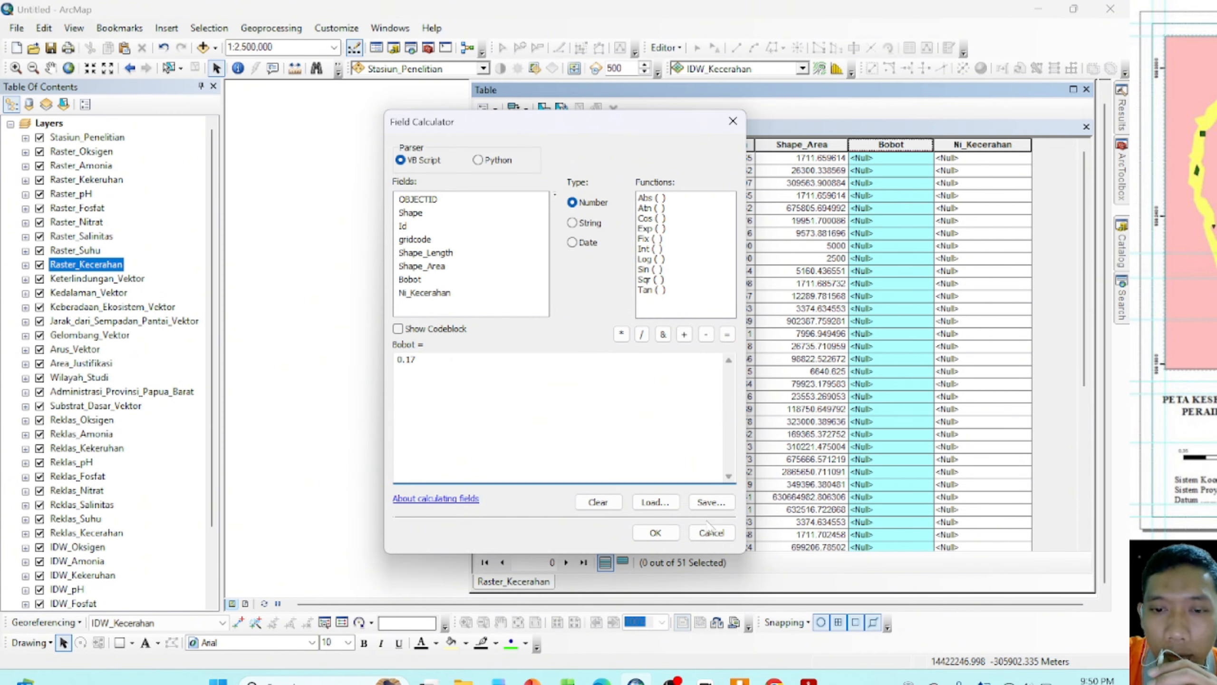
{"action": "left_click", "coordinate": [656, 533]}
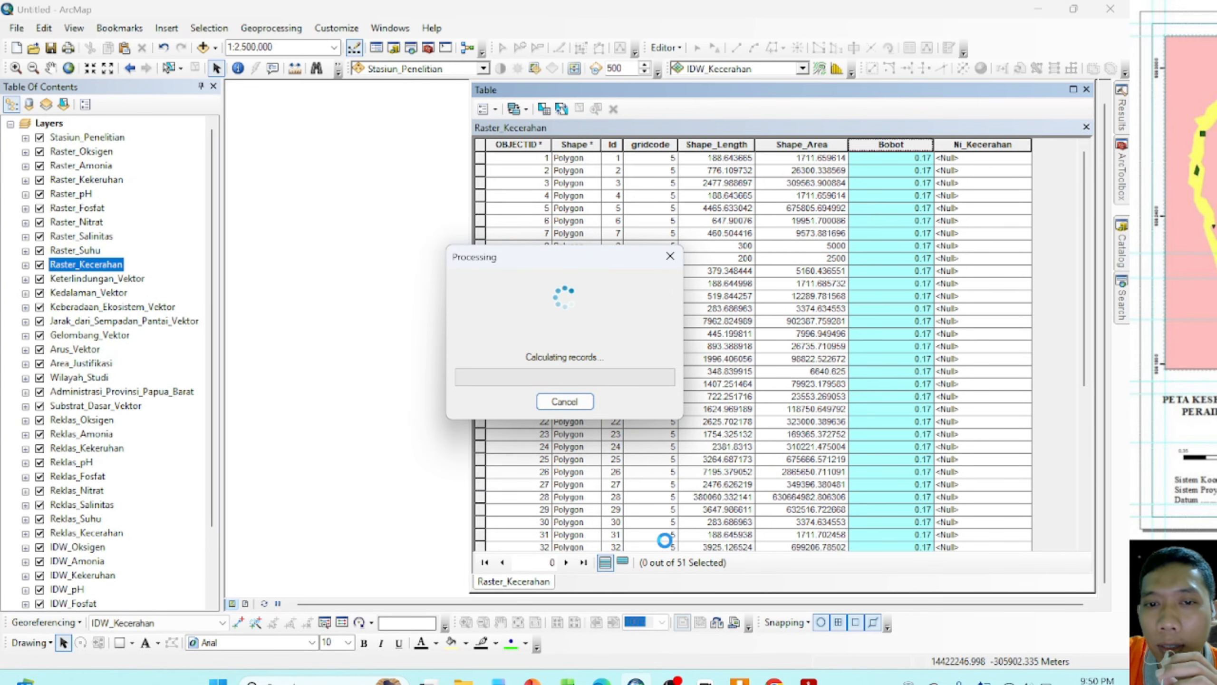
{"action": "left_click", "coordinate": [928, 148]}
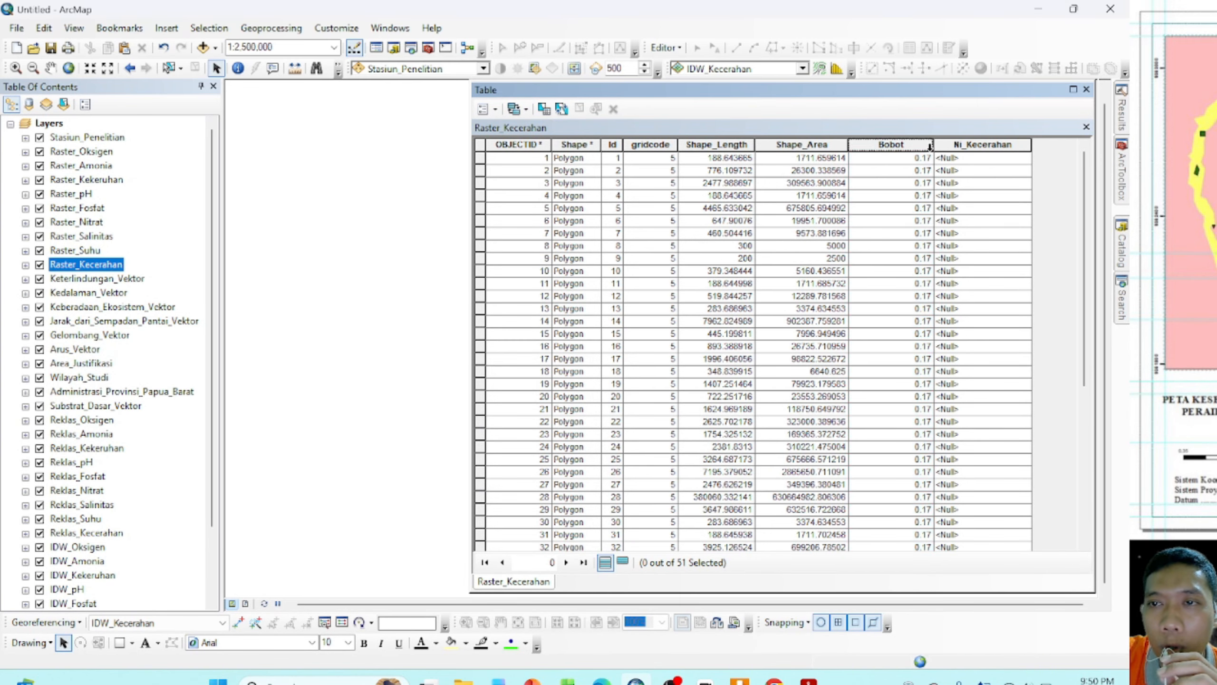
{"action": "left_click_drag", "start_coordinate": [932, 143], "coordinate": [901, 150]}
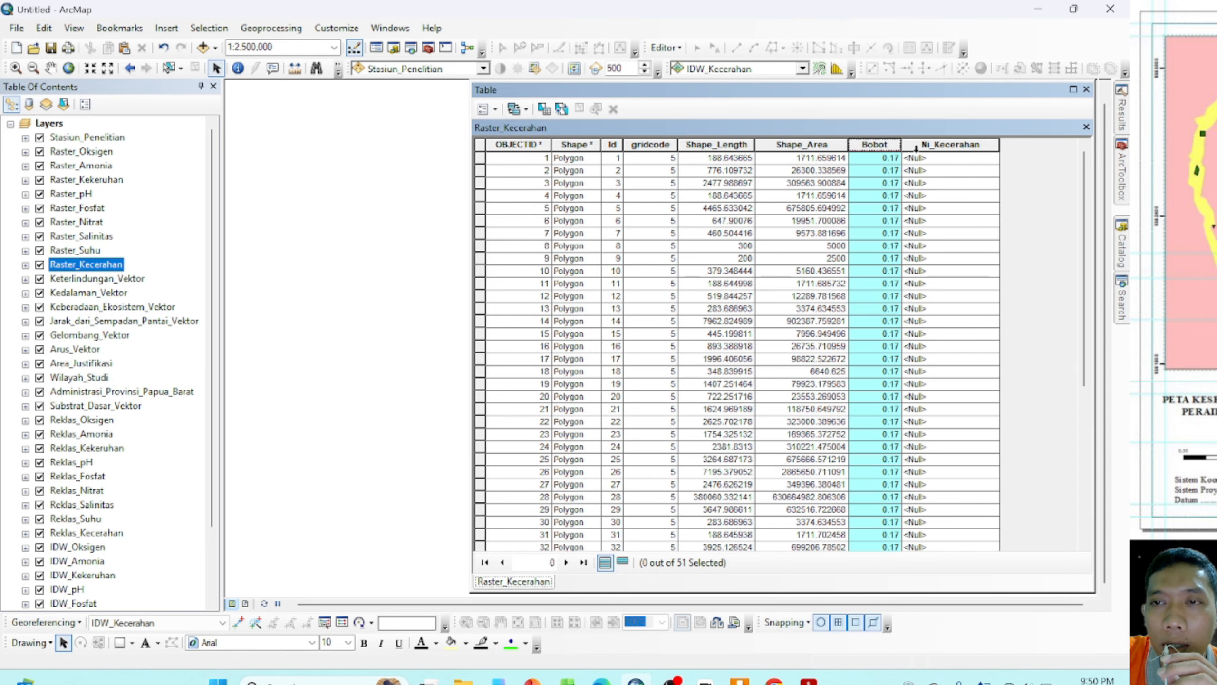
Step: Calculate the Ni_Kecerahan field as [Bobot] * [gridcode] for all records and narrow its column slightly
{"action": "left_click", "coordinate": [933, 145]}
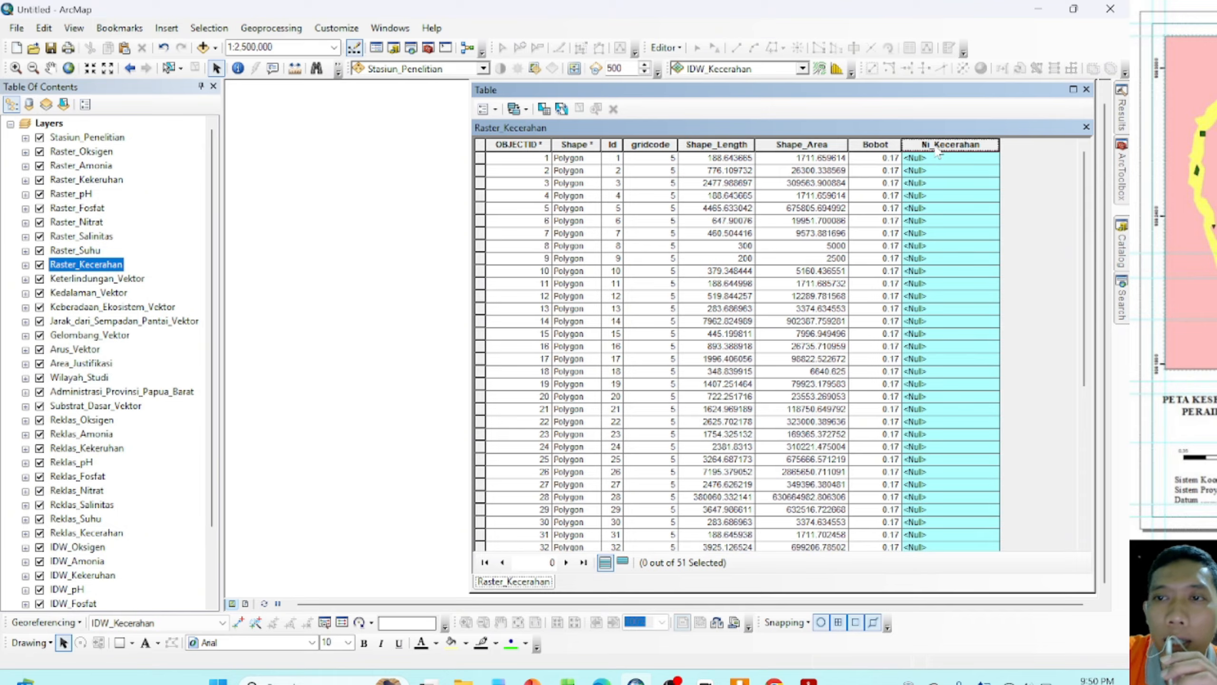
{"action": "right_click", "coordinate": [937, 151]}
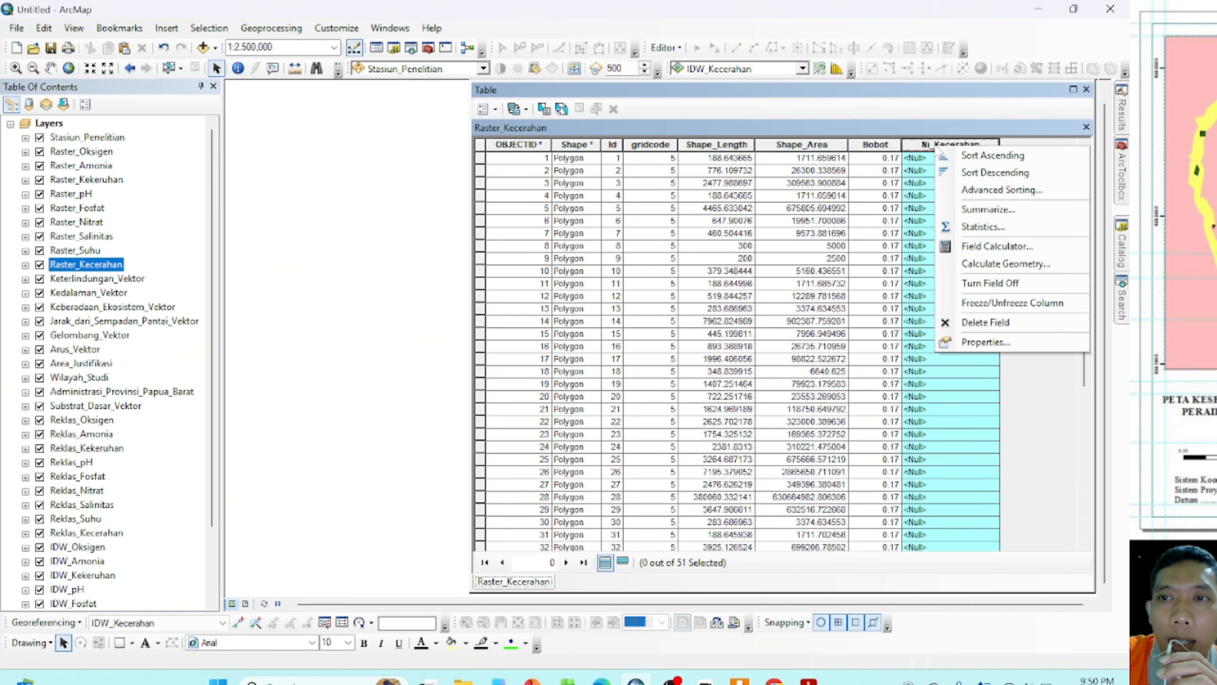
{"action": "left_click", "coordinate": [1009, 249]}
{"action": "left_click_drag", "start_coordinate": [417, 359], "coordinate": [399, 359]}
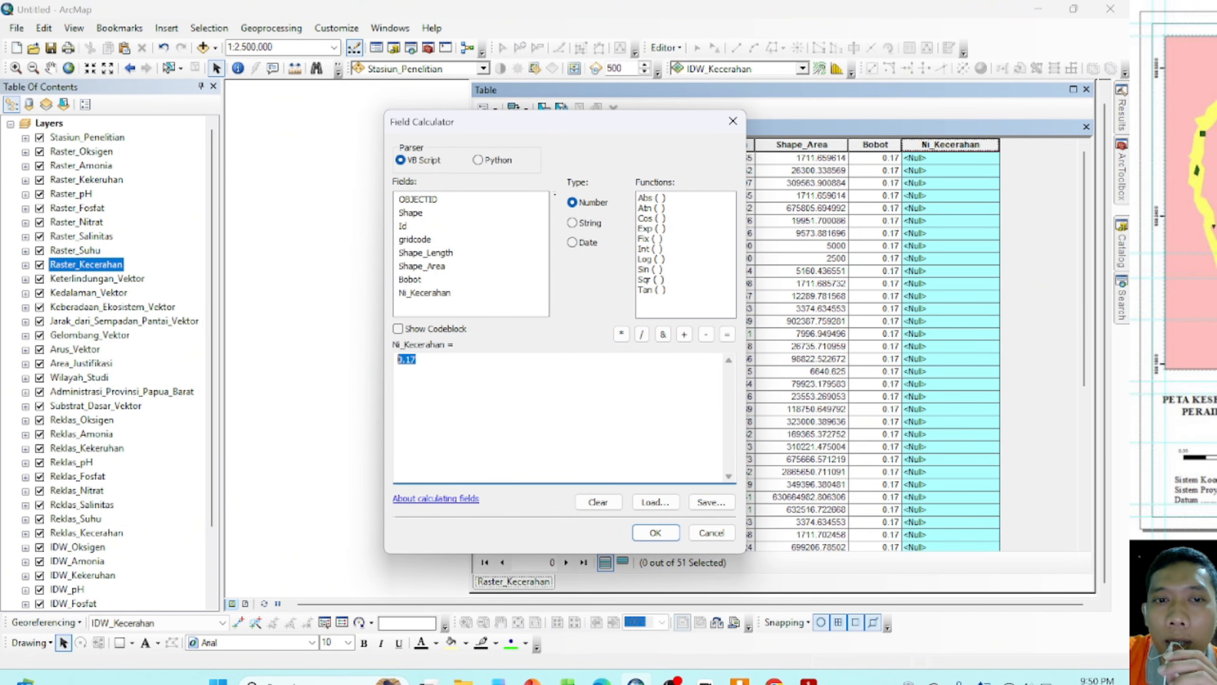
{"action": "key", "text": "BackSpace"}
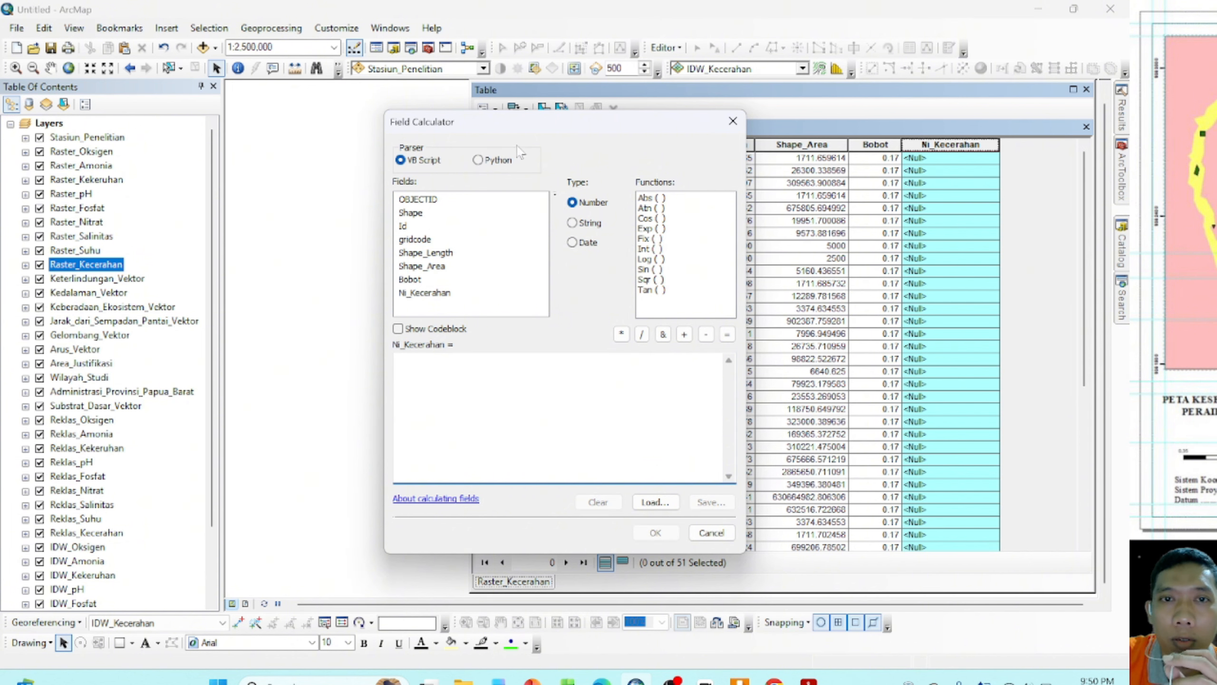
{"action": "left_click_drag", "start_coordinate": [583, 114], "coordinate": [610, 214]}
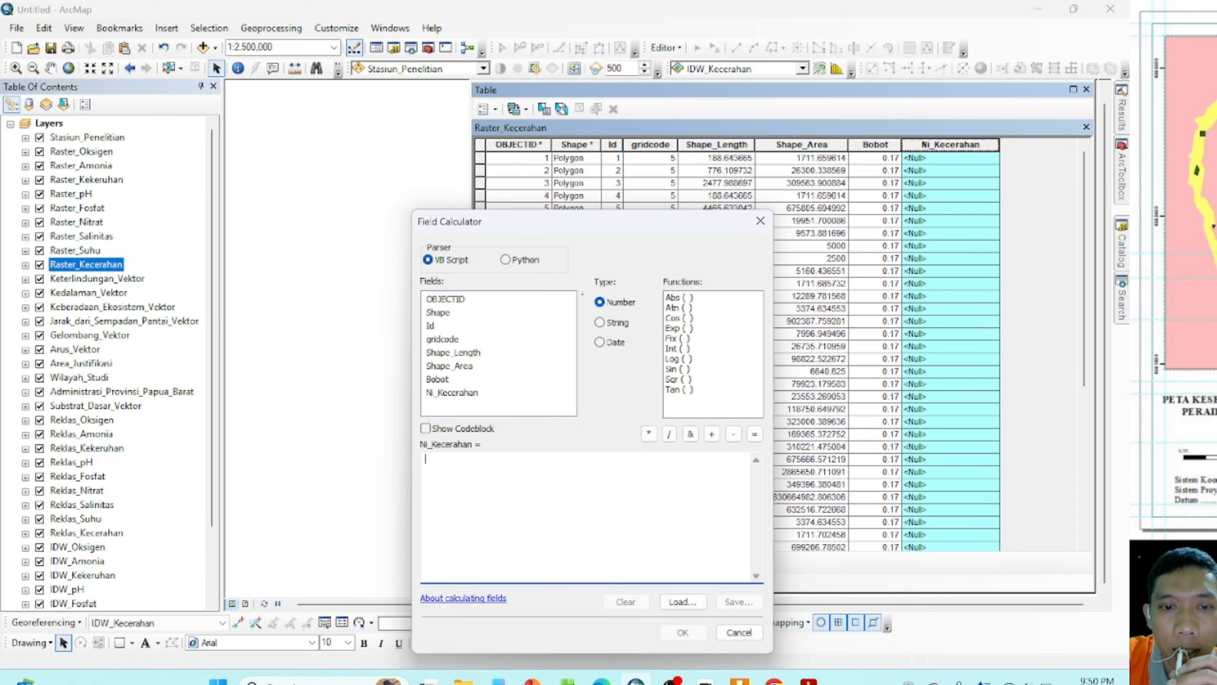
{"action": "double_click", "coordinate": [437, 379]}
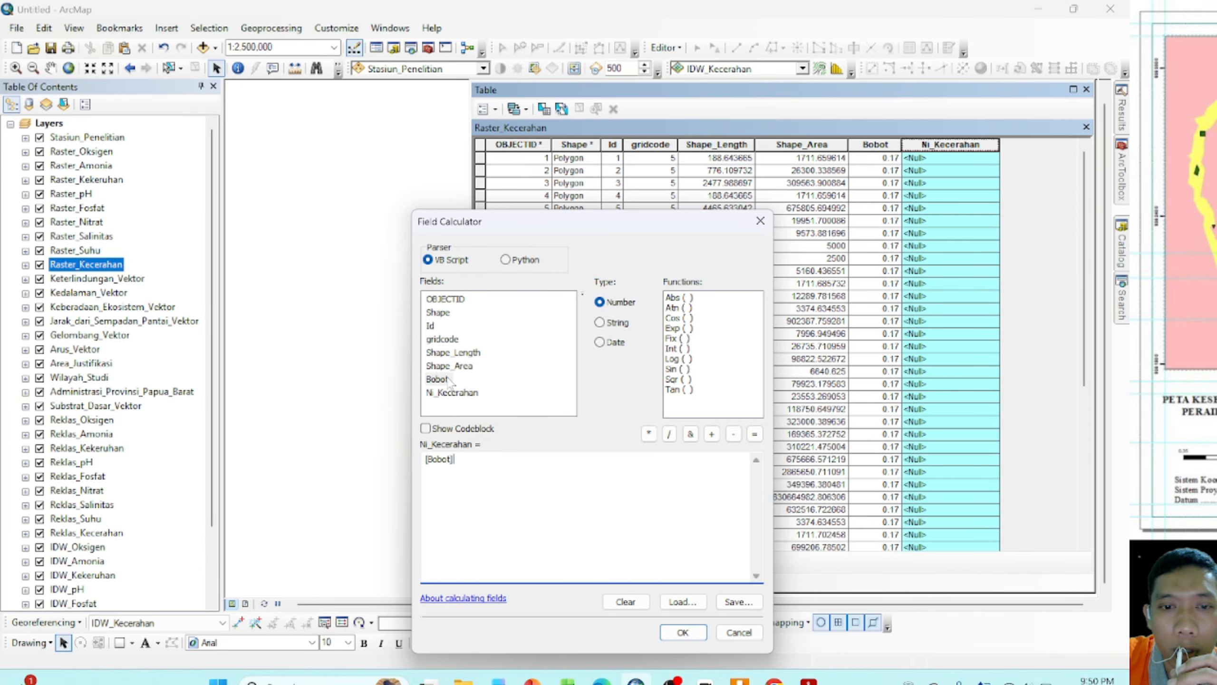
{"action": "left_click", "coordinate": [649, 434]}
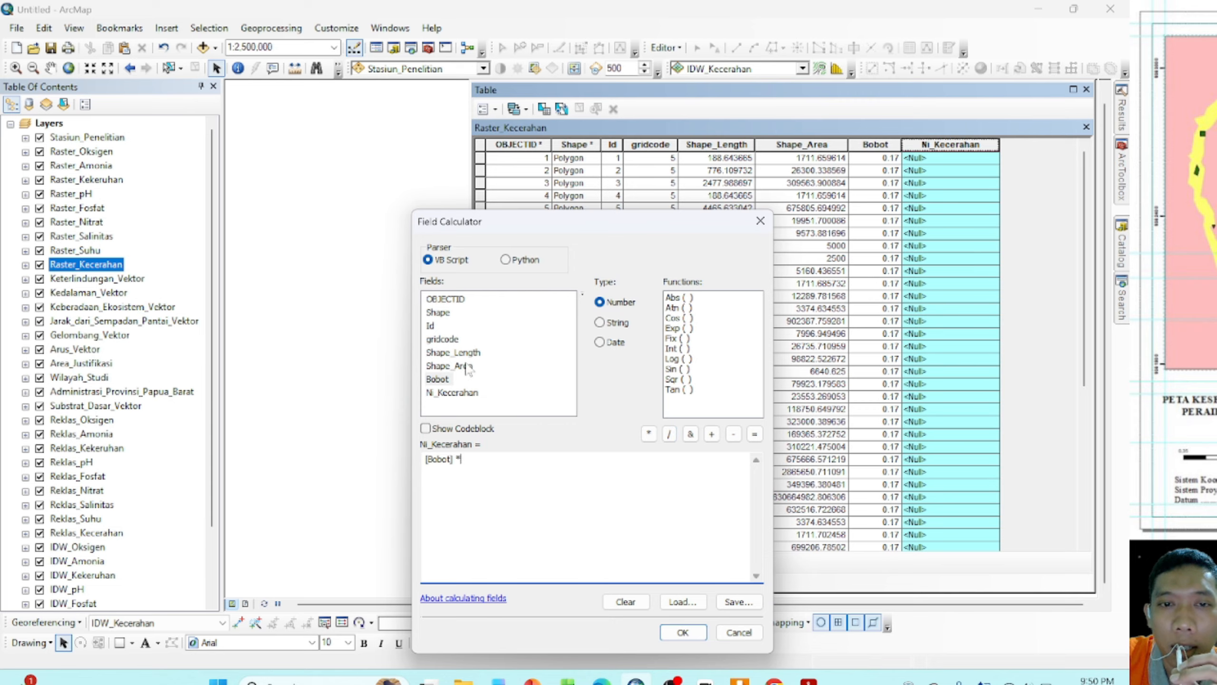
{"action": "double_click", "coordinate": [443, 339]}
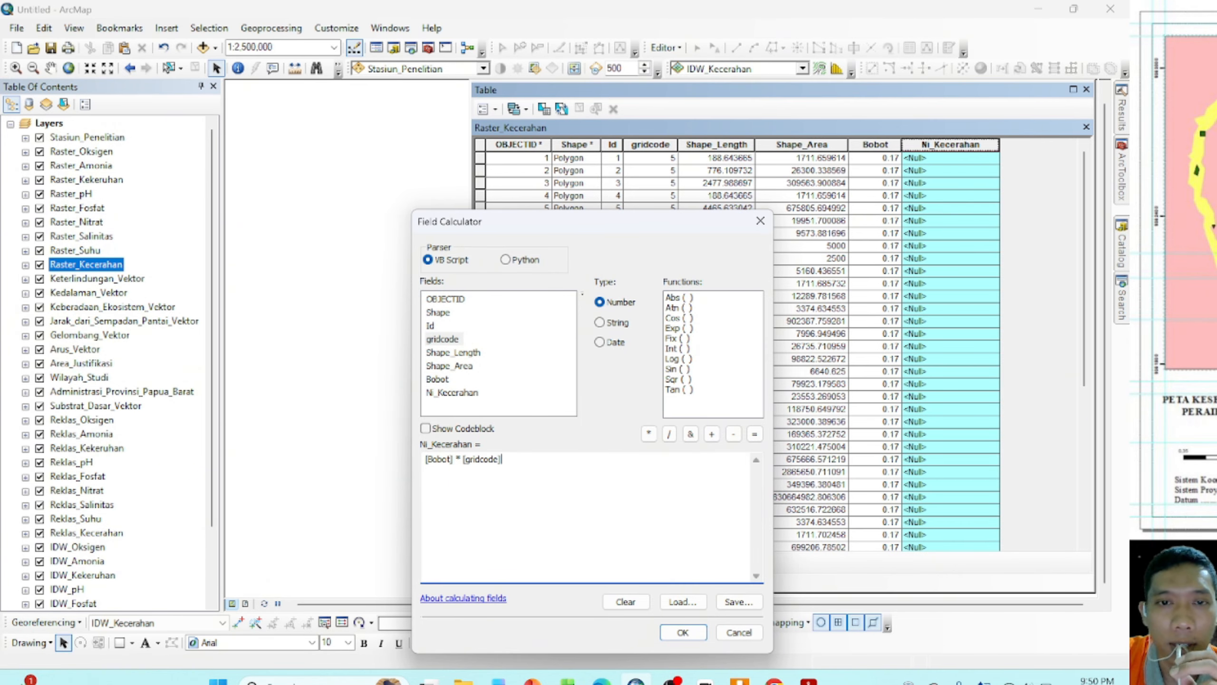
{"action": "left_click", "coordinate": [683, 633]}
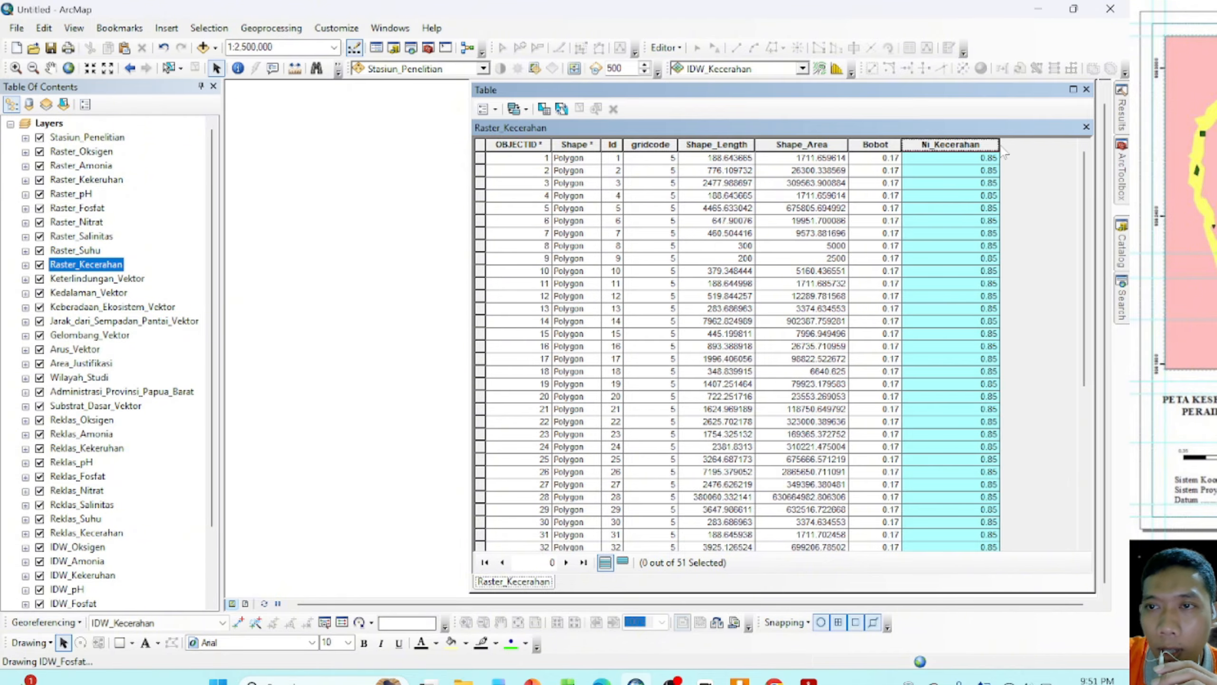
{"action": "left_click_drag", "start_coordinate": [999, 145], "coordinate": [976, 148]}
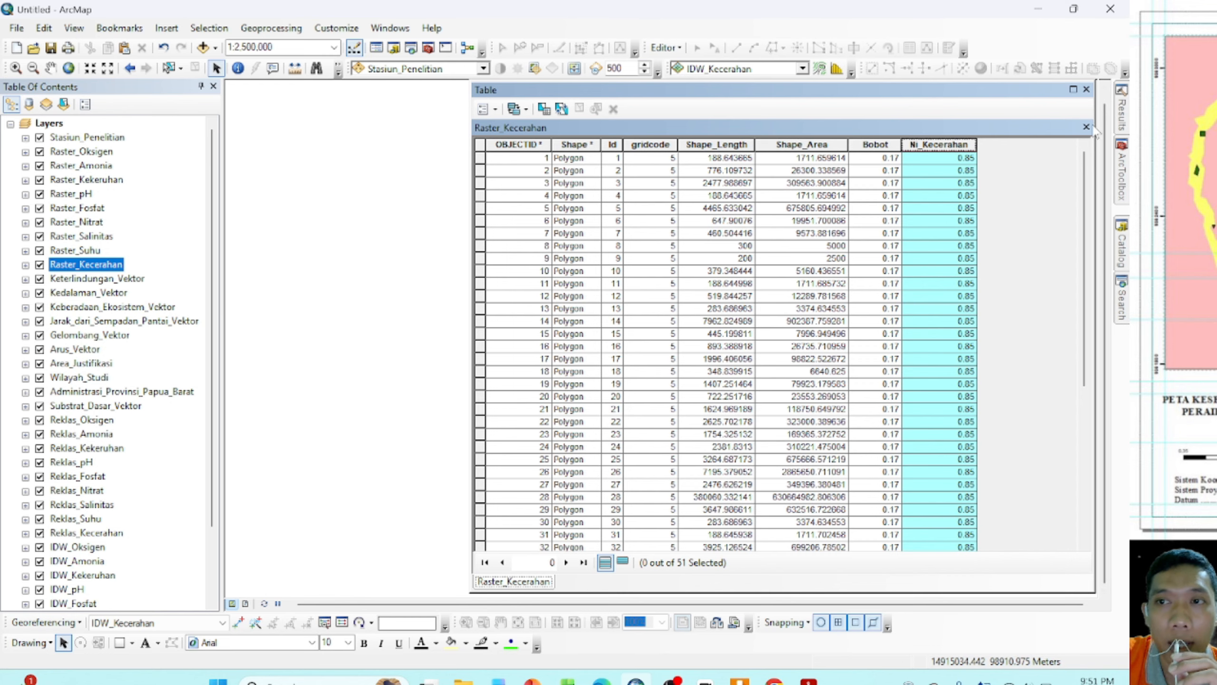
Step: Close the Raster_Kecerahan table and open the attribute table of the Raster_Amonia layer
{"action": "left_click", "coordinate": [1087, 89]}
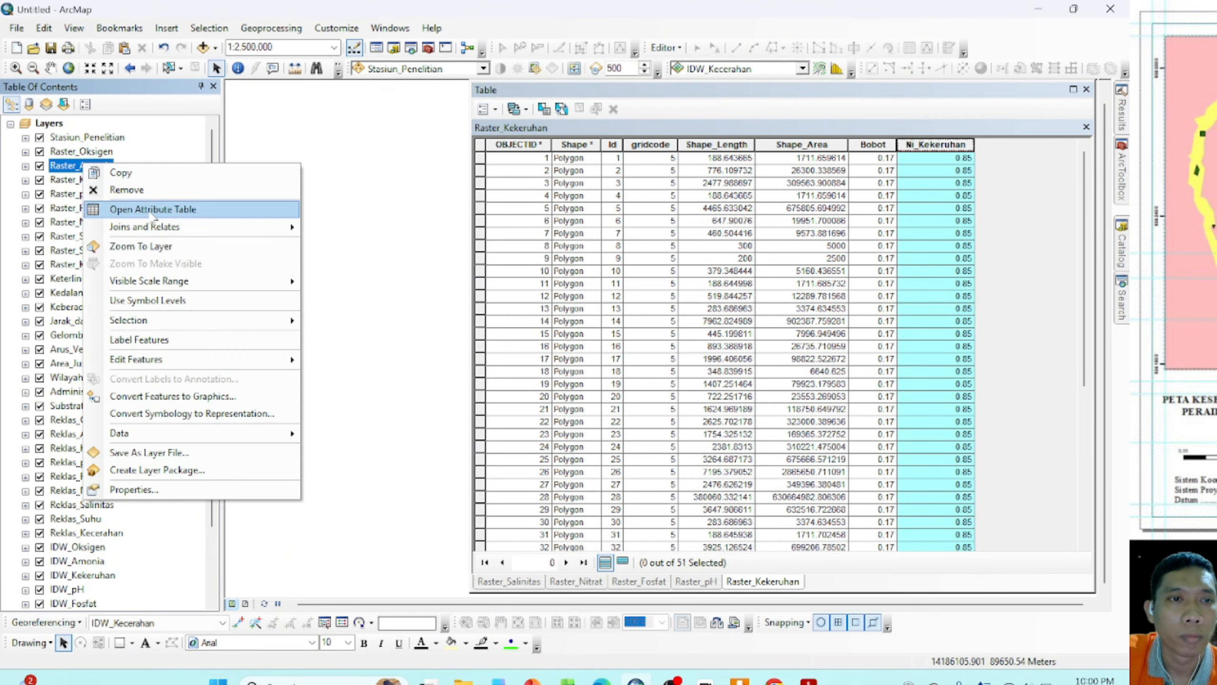
{"action": "left_click", "coordinate": [153, 209]}
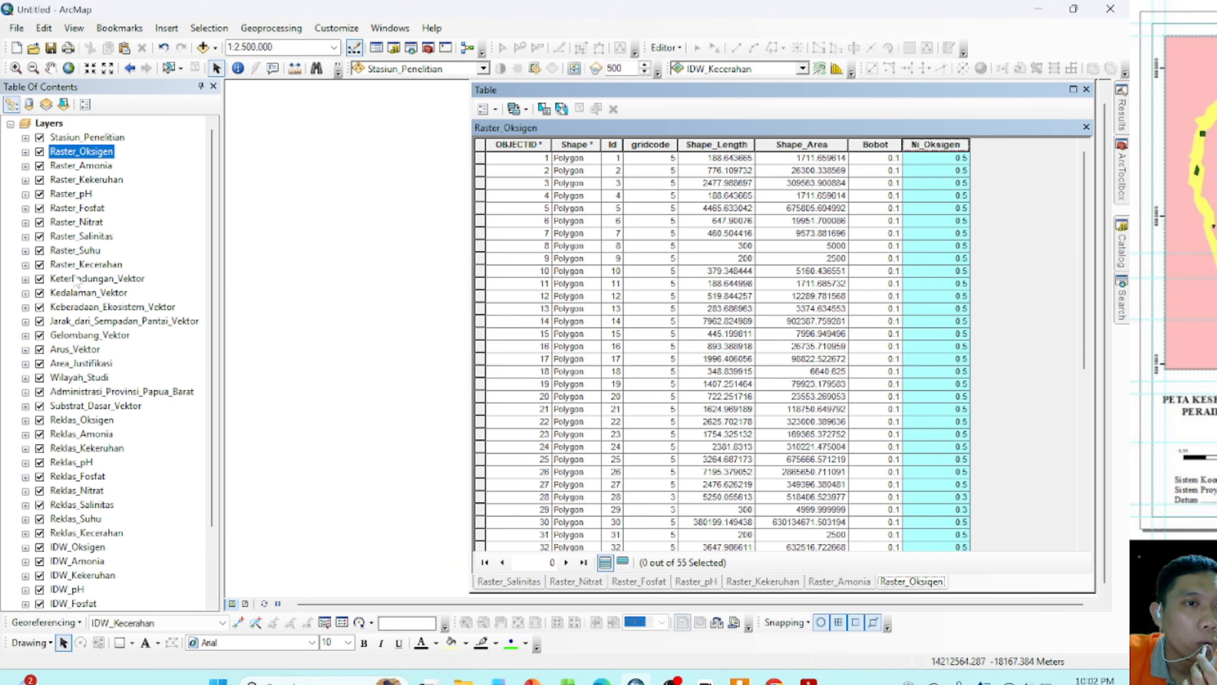
Step: Look through the vector layers, highlighting Keterlindungan_Vektor, Kedalaman_Vektor and Keberadaan_Ekosistem_Vektor in turn
{"action": "left_click", "coordinate": [120, 279]}
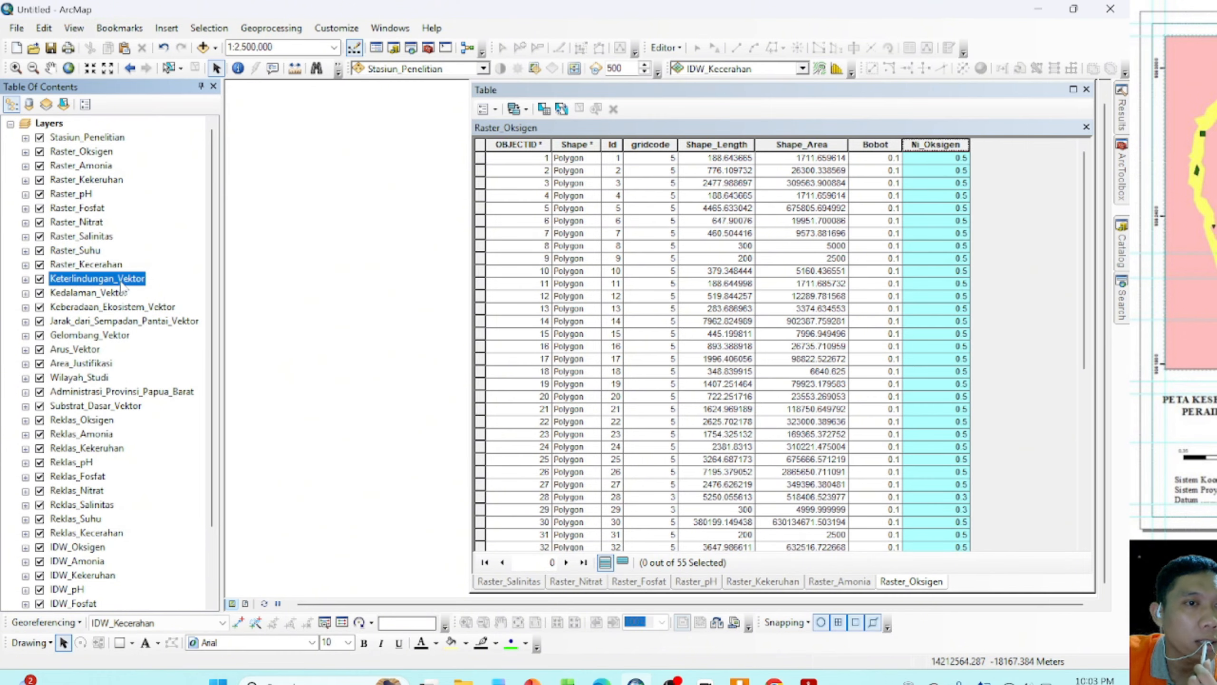
{"action": "scroll", "coordinate": [215, 274], "scroll_direction": "down", "scroll_amount": 2}
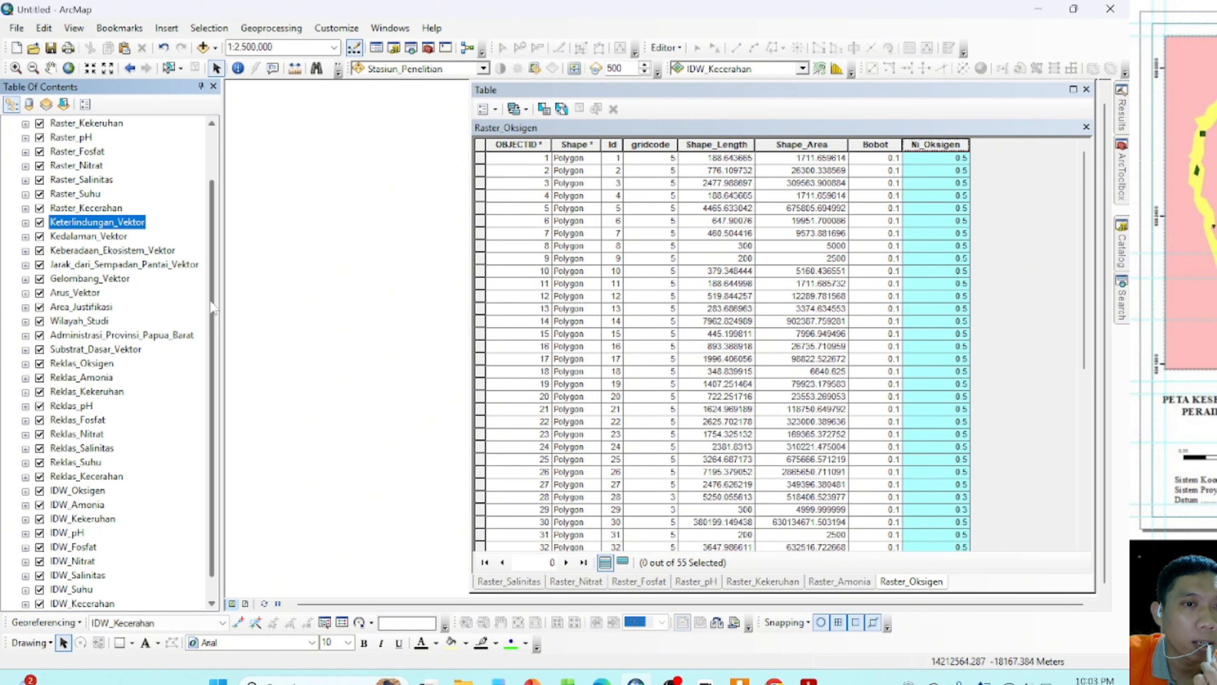
{"action": "left_click", "coordinate": [119, 267]}
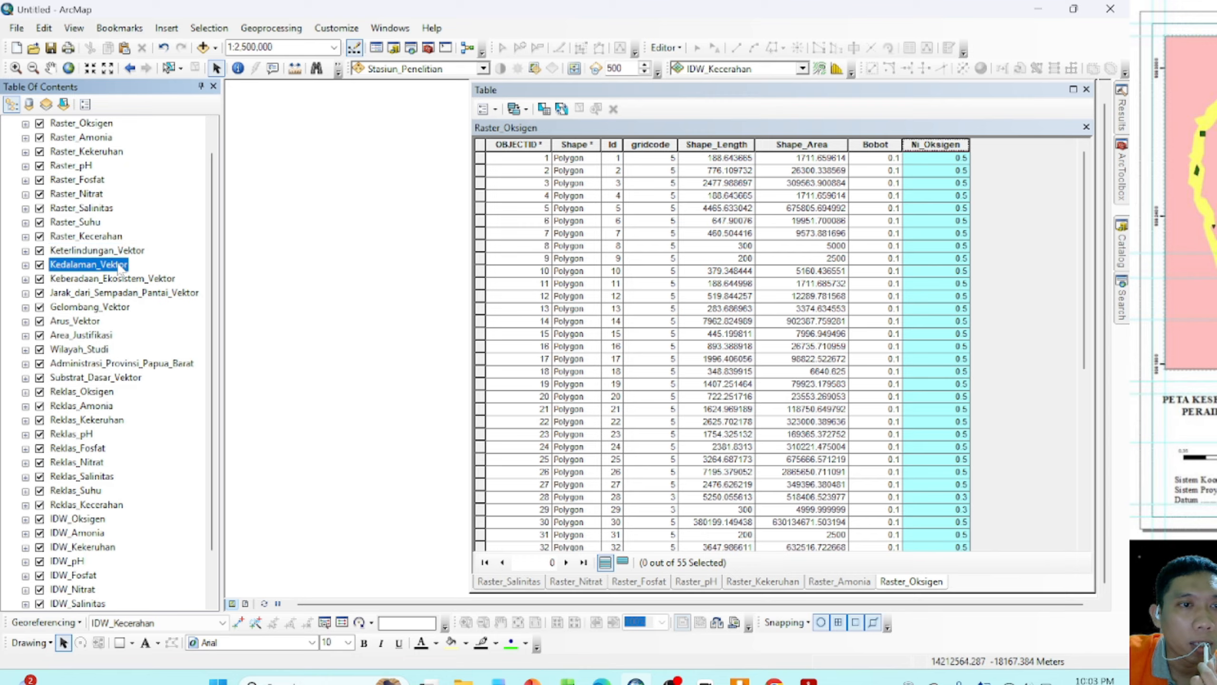
{"action": "left_click", "coordinate": [111, 251]}
{"action": "left_click", "coordinate": [112, 266]}
{"action": "left_click", "coordinate": [118, 280]}
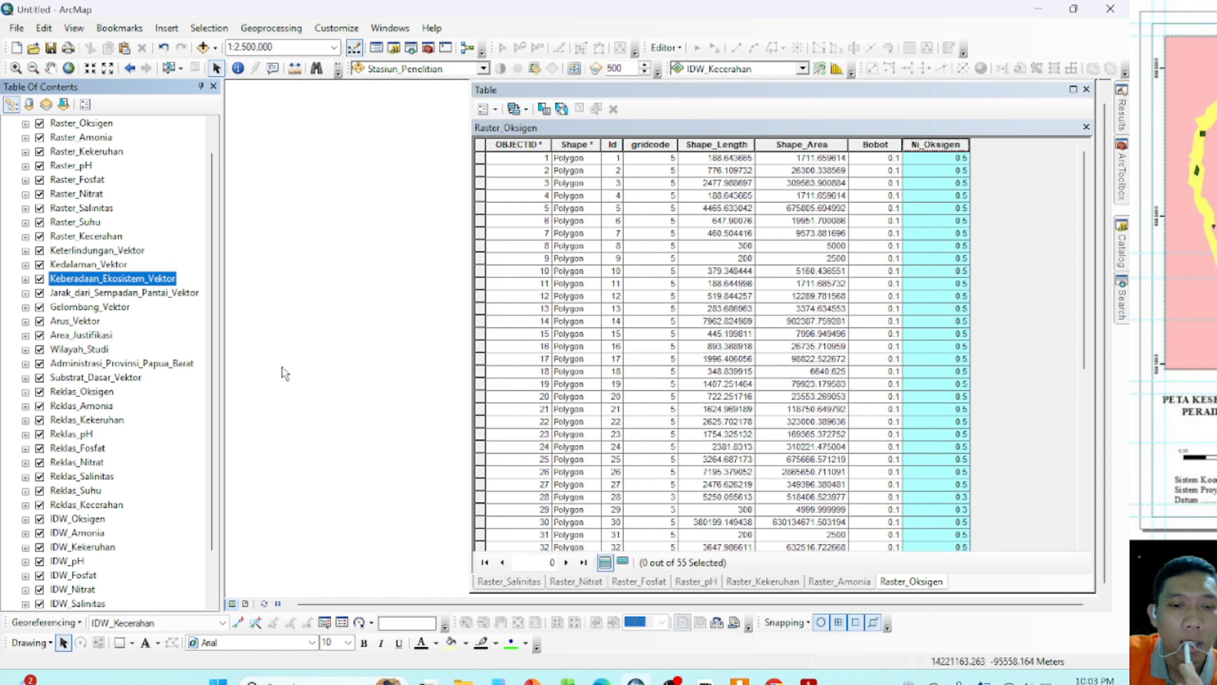
Step: Switch to the SMCE document in Word, review the weights and suitability classes in the parameter table, and return to ArcMap
{"action": "left_click", "coordinate": [499, 681]}
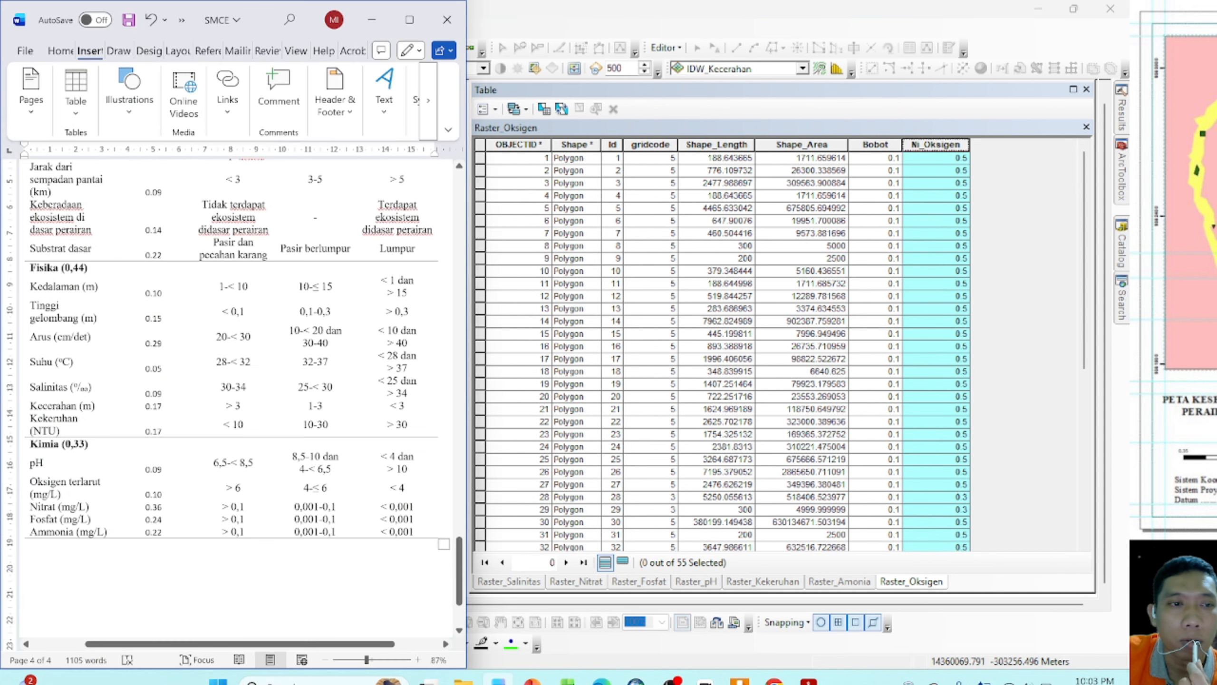
{"action": "scroll", "coordinate": [92, 298], "scroll_direction": "up", "scroll_amount": 6}
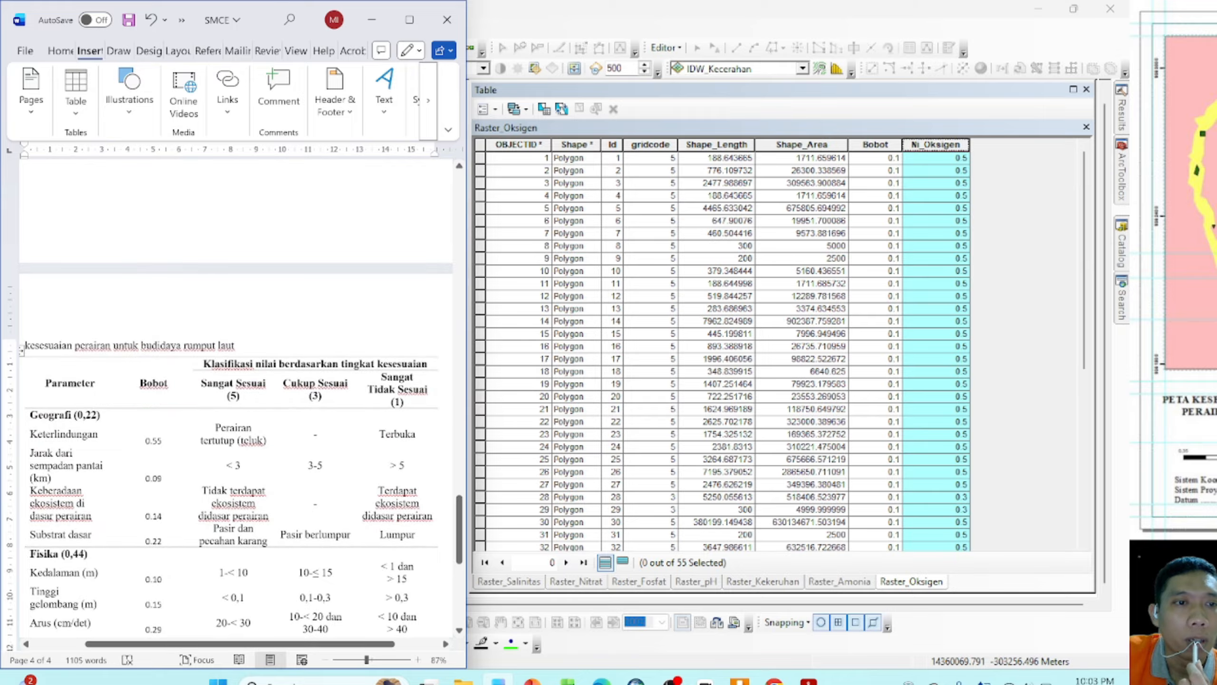
{"action": "scroll", "coordinate": [235, 398], "scroll_direction": "down", "scroll_amount": 5}
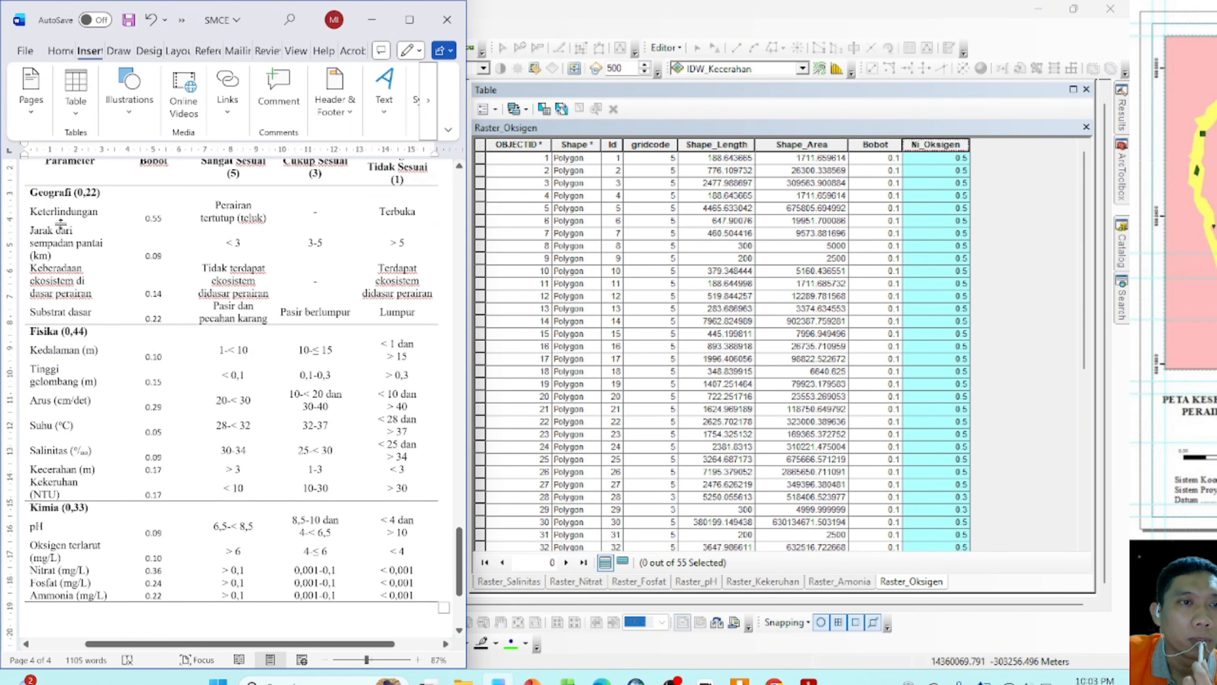
{"action": "scroll", "coordinate": [154, 263], "scroll_direction": "up", "scroll_amount": 4}
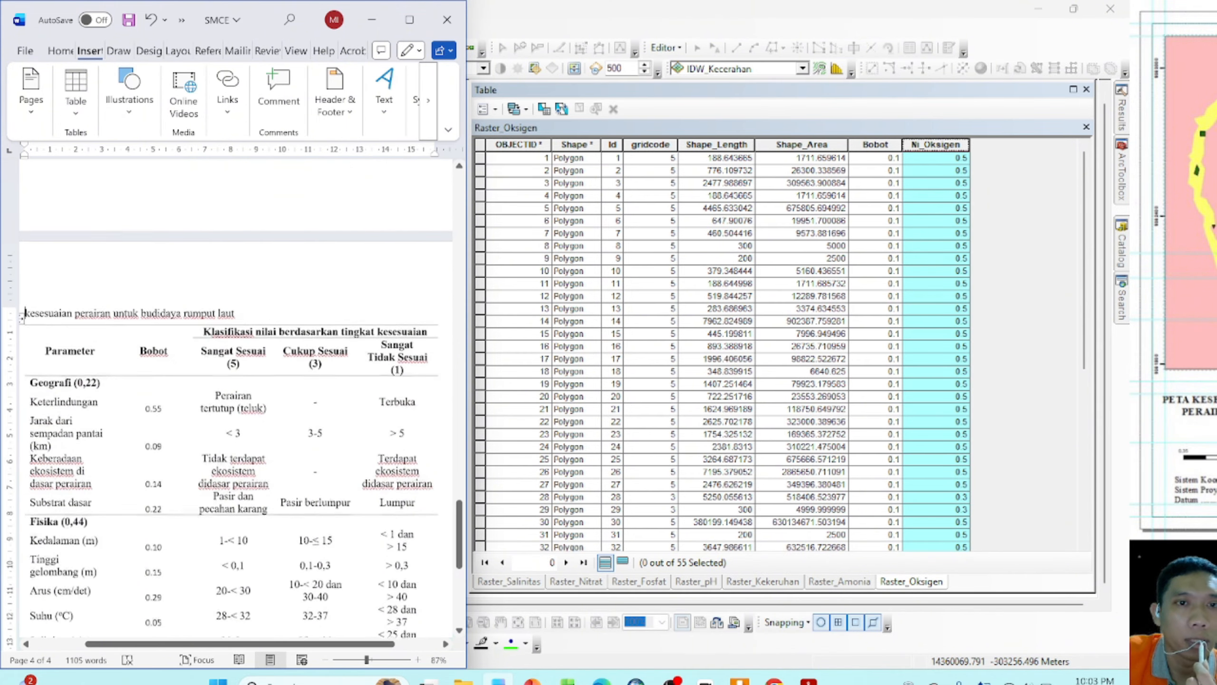
{"action": "scroll", "coordinate": [154, 262], "scroll_direction": "down", "scroll_amount": 3}
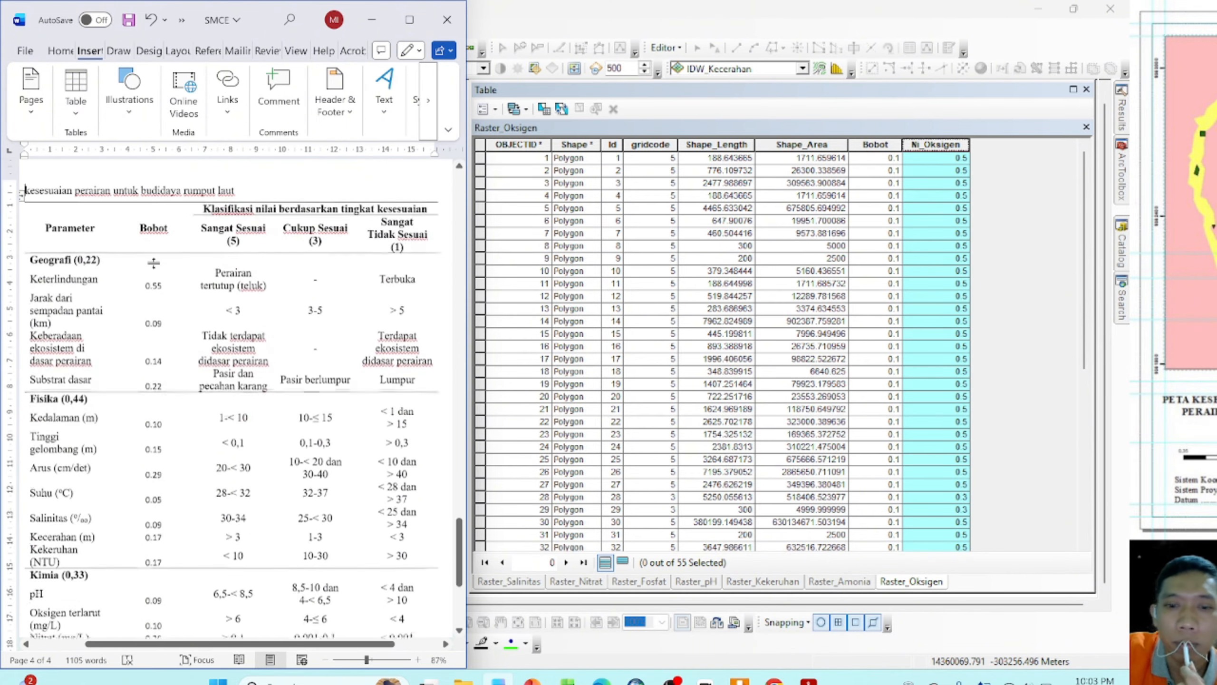
{"action": "left_click", "coordinate": [1013, 295]}
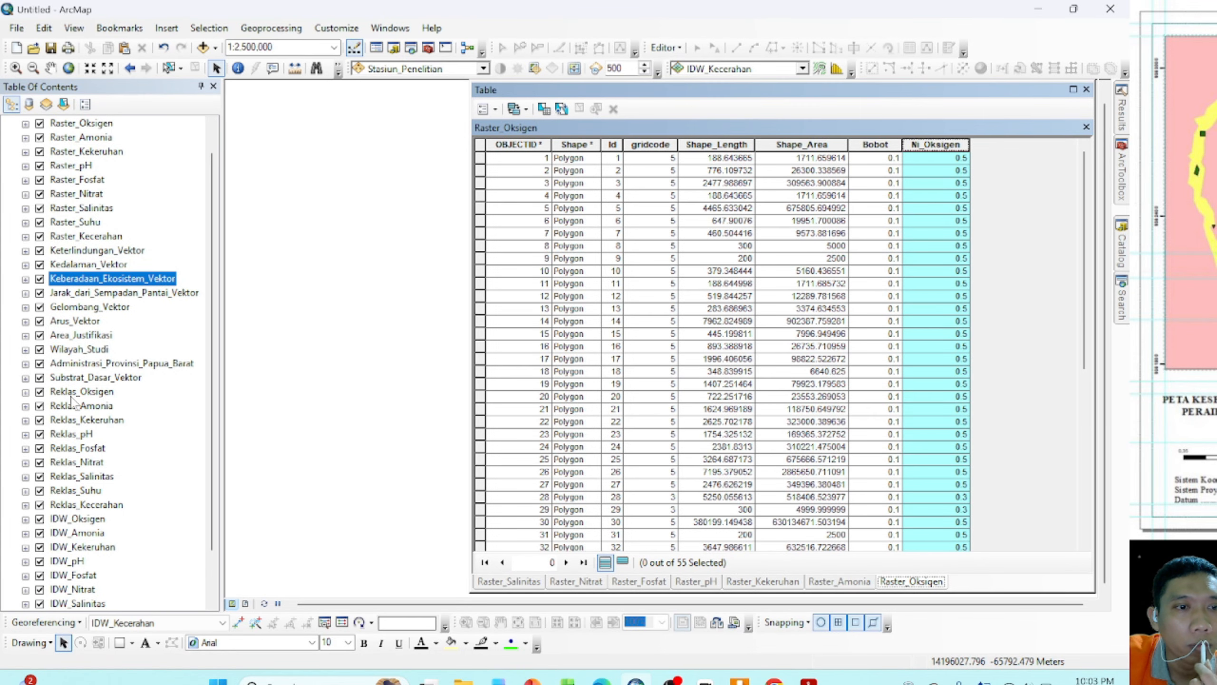
Step: Open the attribute table of the Keterlindungan_Vektor layer
{"action": "left_click", "coordinate": [95, 252]}
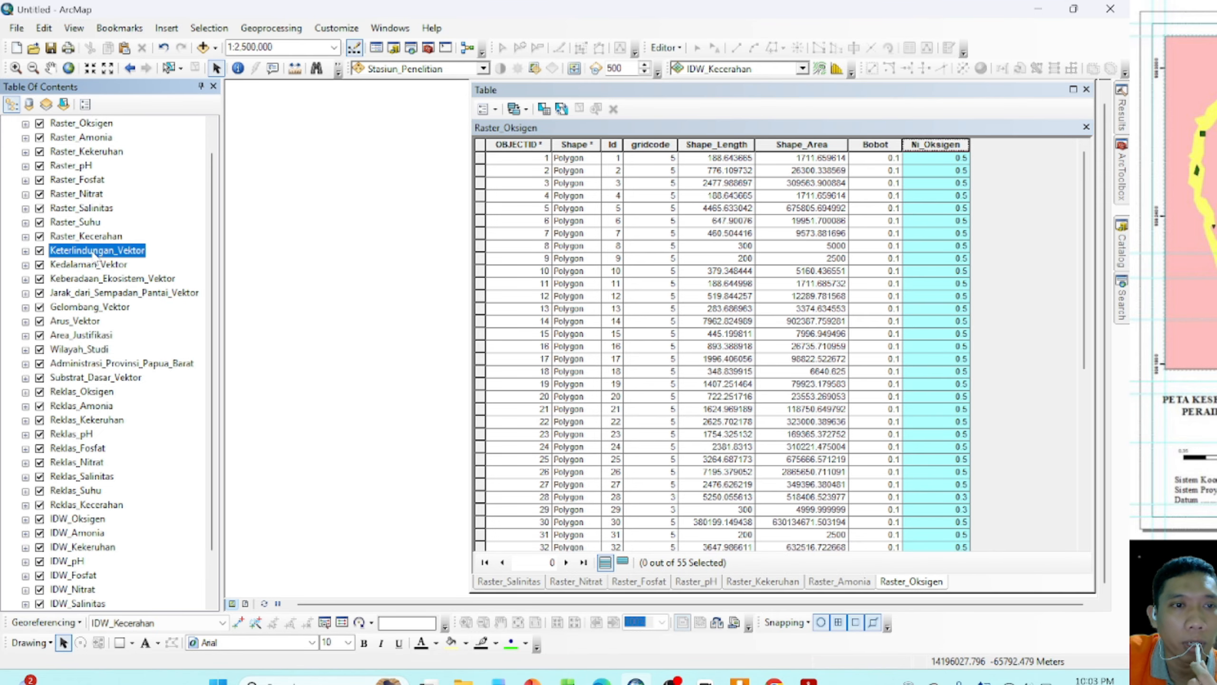
{"action": "right_click", "coordinate": [161, 251]}
{"action": "left_click", "coordinate": [182, 293]}
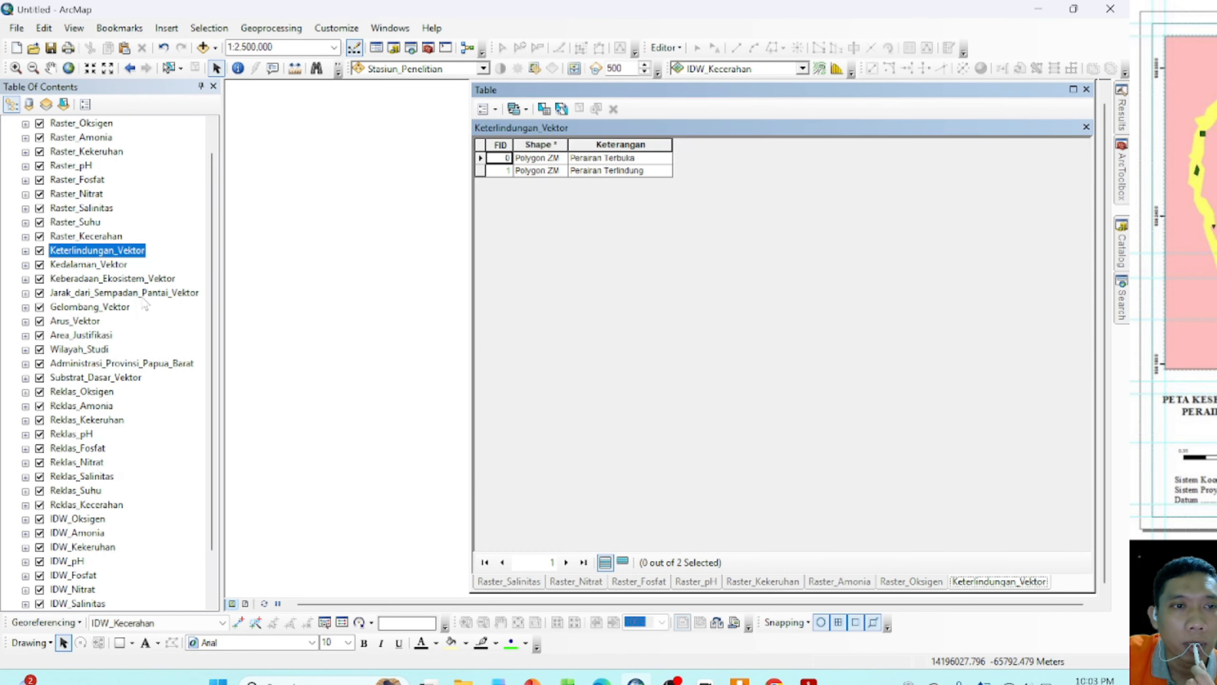
Step: Add a Double field named Bobot to the Keterlindungan_Vektor table and narrow its column
{"action": "left_click", "coordinate": [495, 110]}
{"action": "left_click", "coordinate": [536, 219]}
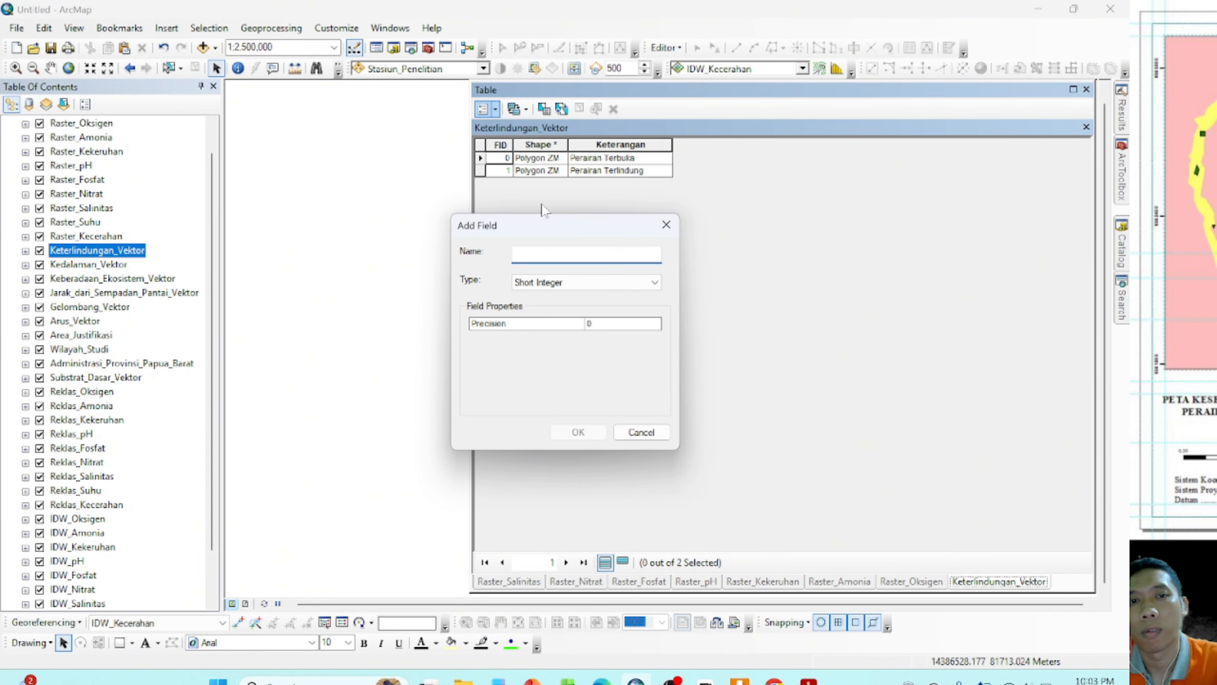
{"action": "type", "text": "Bobot"}
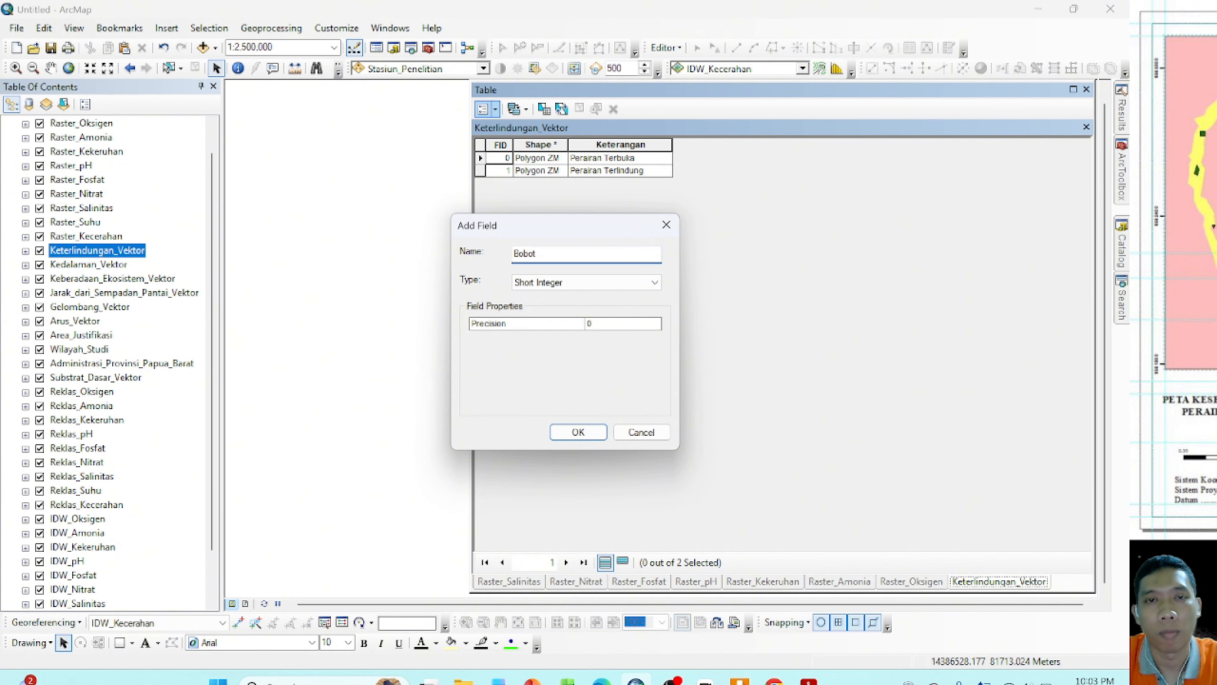
{"action": "left_click", "coordinate": [567, 288]}
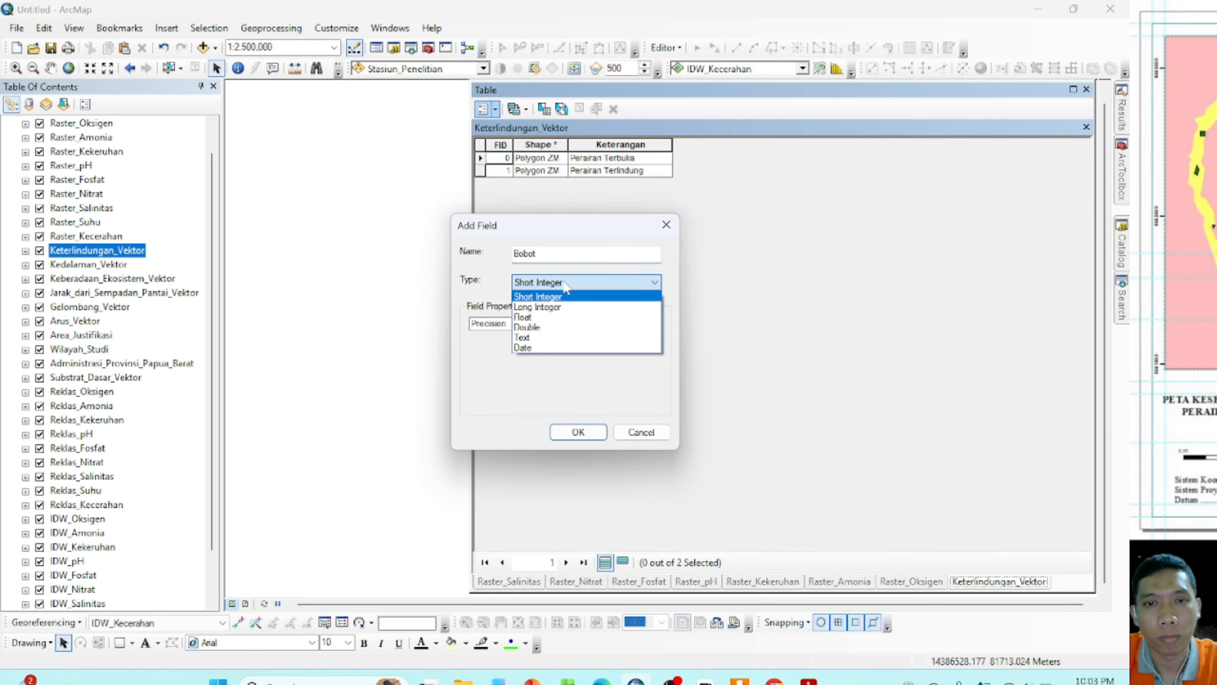
{"action": "left_click", "coordinate": [542, 328]}
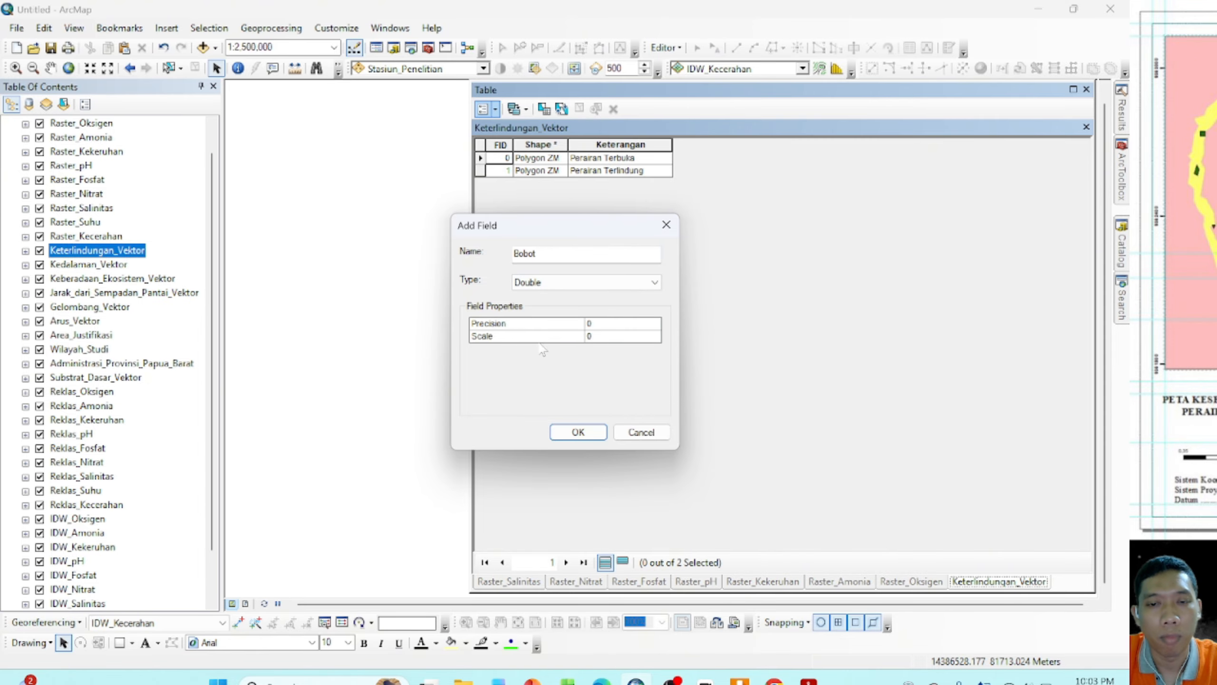
{"action": "left_click", "coordinate": [578, 433]}
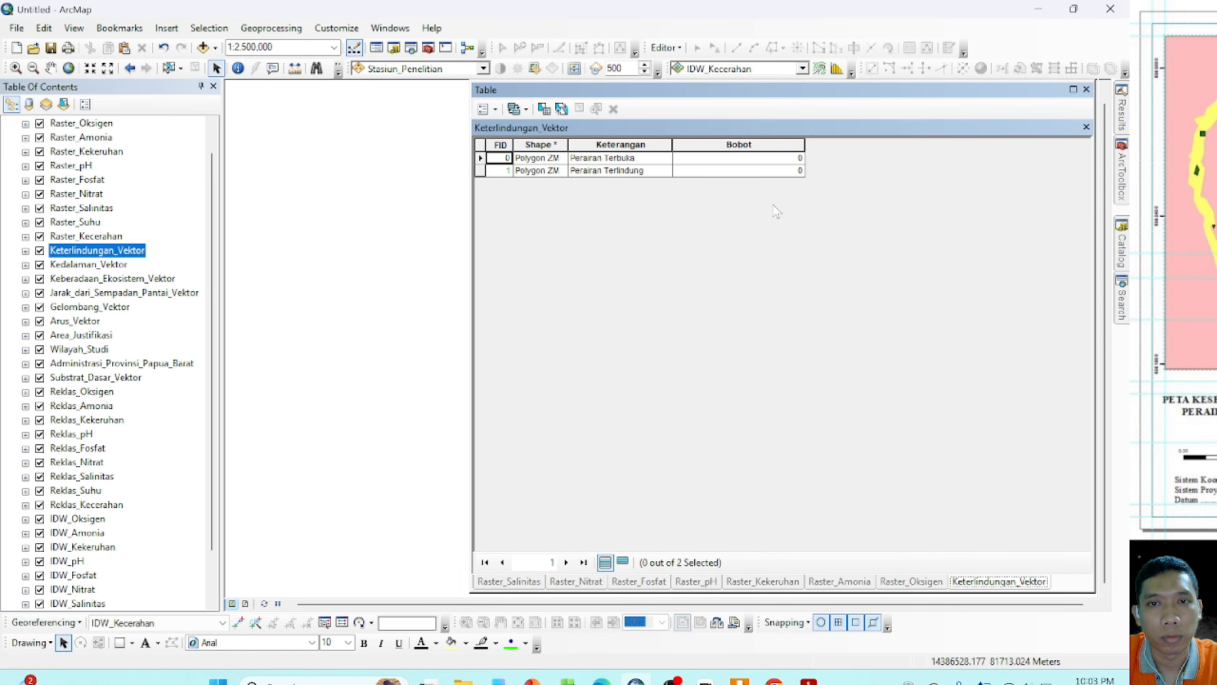
{"action": "left_click_drag", "start_coordinate": [802, 141], "coordinate": [722, 141]}
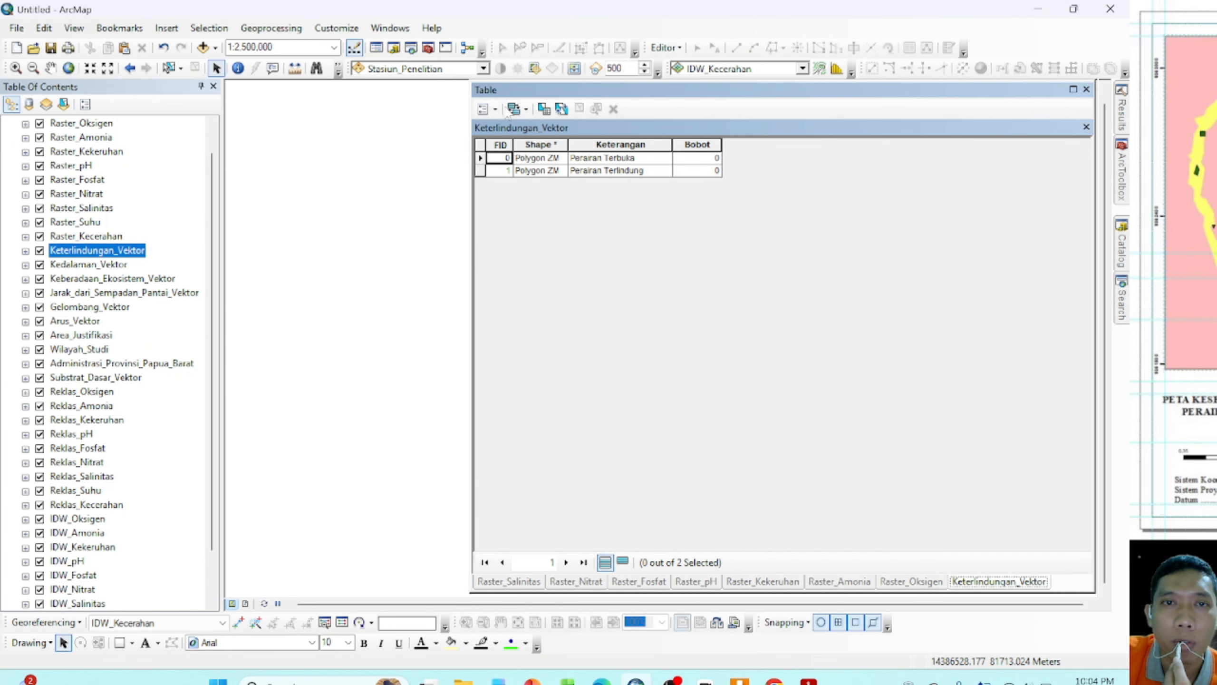
Step: Add a Double field named Skor to the Keterlindungan_Vektor table
{"action": "left_click", "coordinate": [488, 109]}
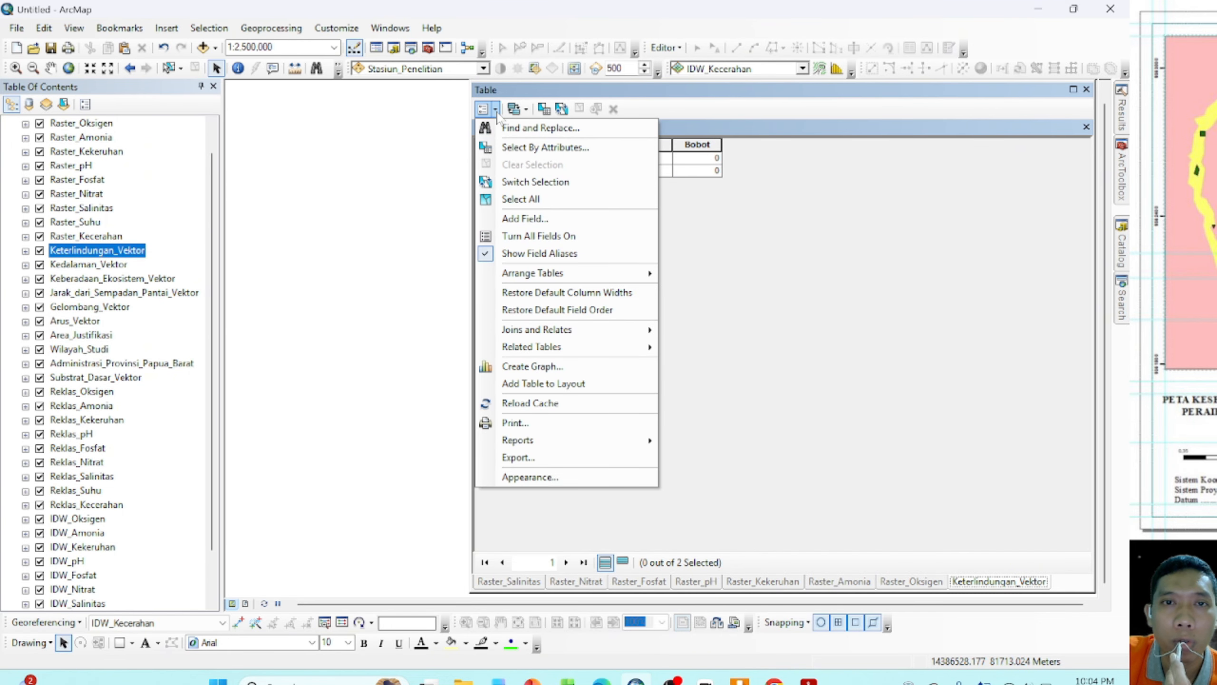
{"action": "left_click", "coordinate": [531, 220]}
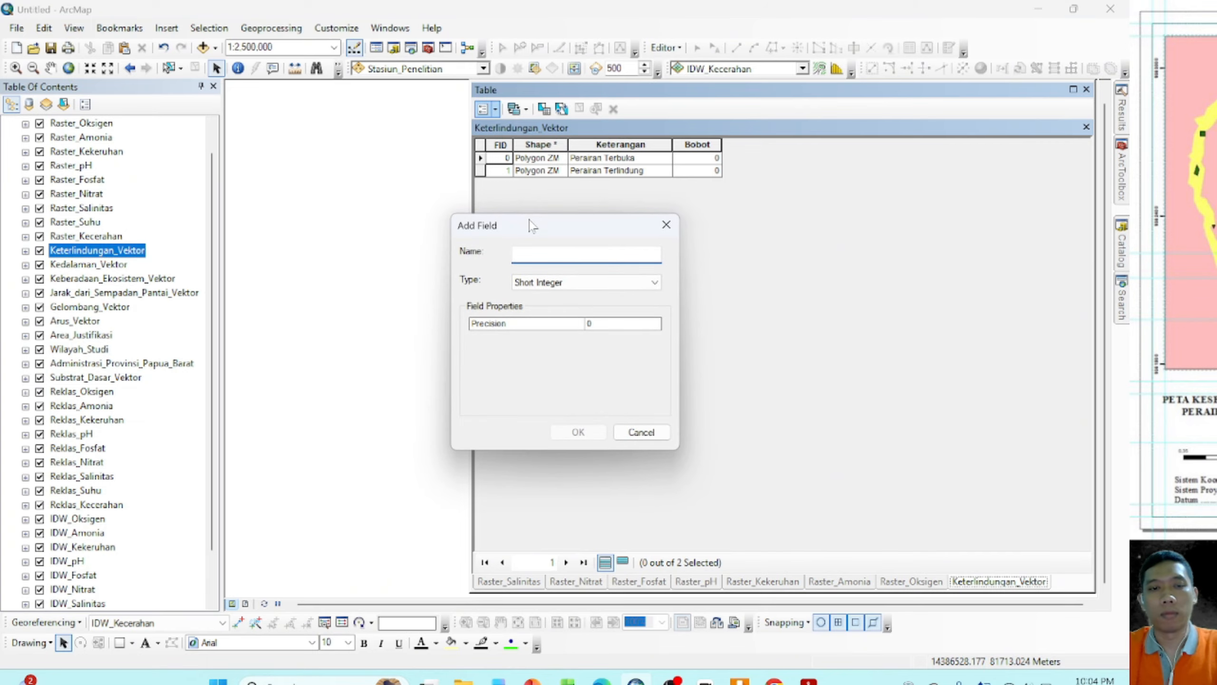
{"action": "type", "text": "Skor"}
{"action": "left_click", "coordinate": [586, 282]}
{"action": "left_click", "coordinate": [551, 329]}
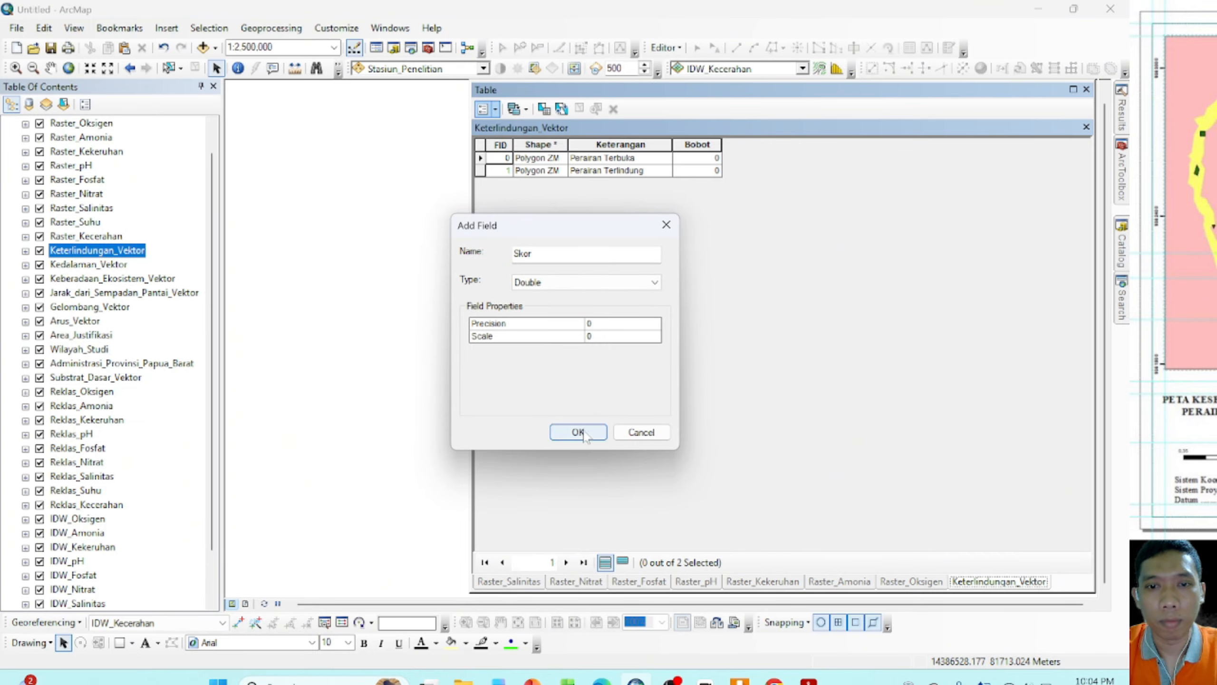
{"action": "left_click", "coordinate": [578, 432]}
Step: Add a Double field named Ni_Keterlindungan to the Keterlindungan_Vektor table, accept the shortened name Ni_Keterli, and narrow its column
{"action": "left_click", "coordinate": [488, 109]}
{"action": "left_click", "coordinate": [530, 219]}
{"action": "type", "text": "Ni_"}
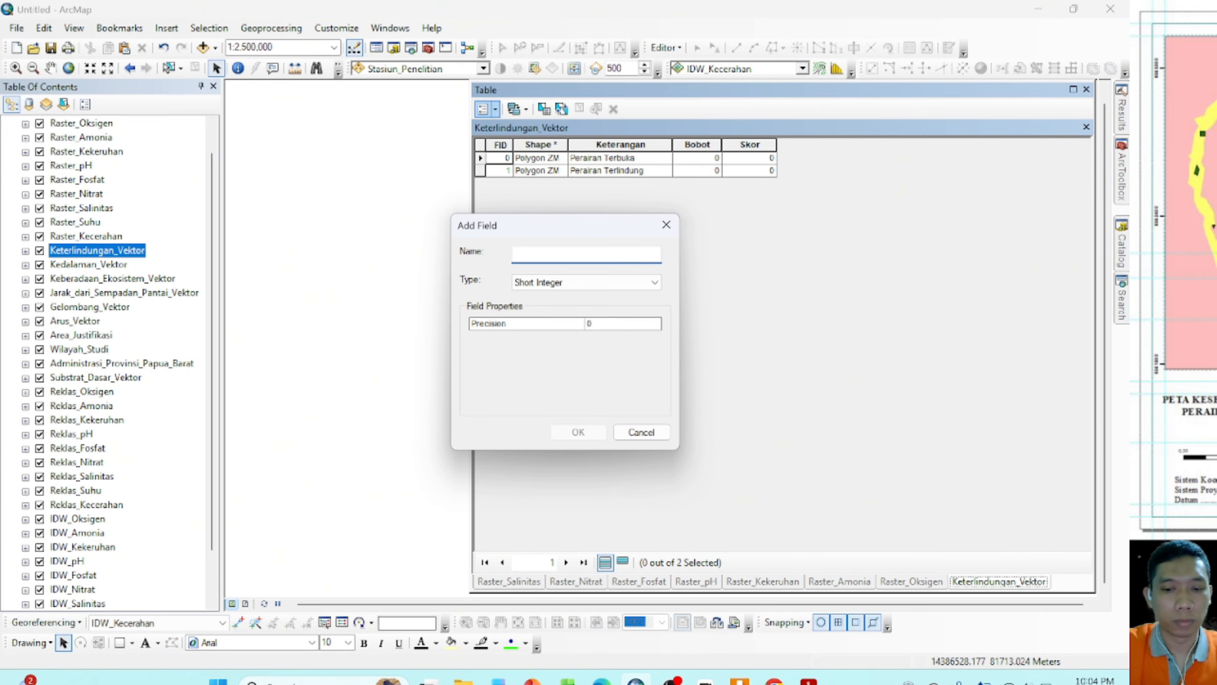
{"action": "type", "text": "Keterlindungan"}
{"action": "left_click", "coordinate": [586, 282]}
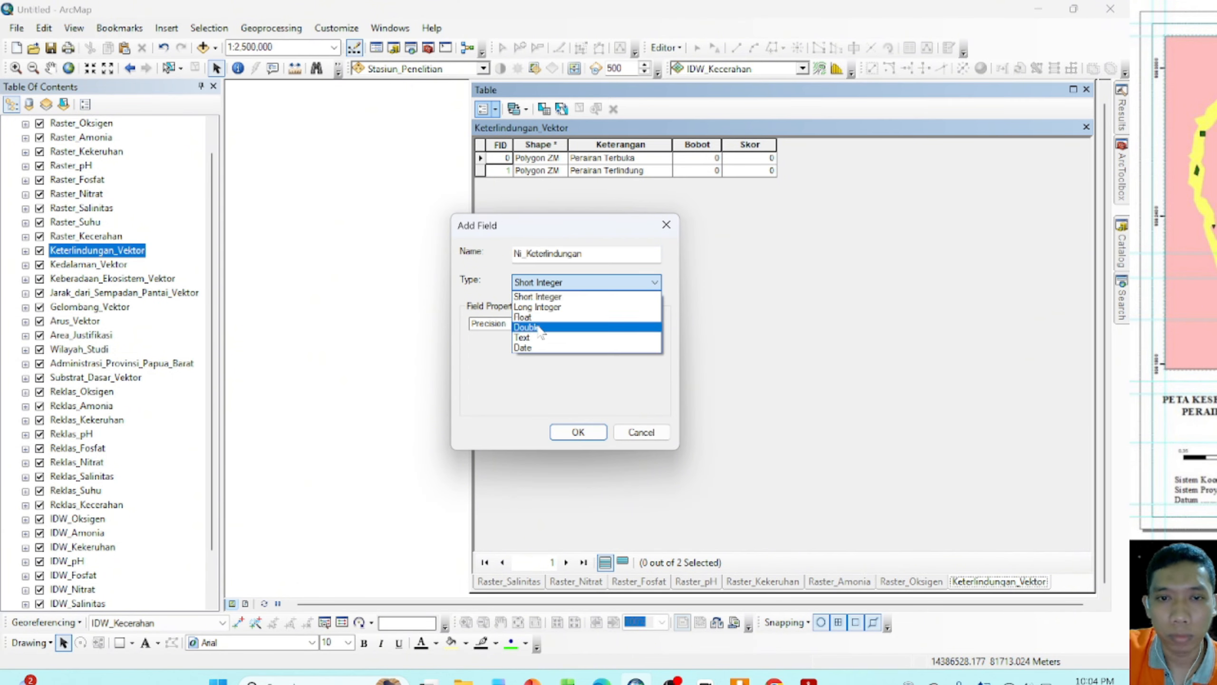
{"action": "left_click", "coordinate": [551, 329]}
{"action": "left_click", "coordinate": [578, 432]}
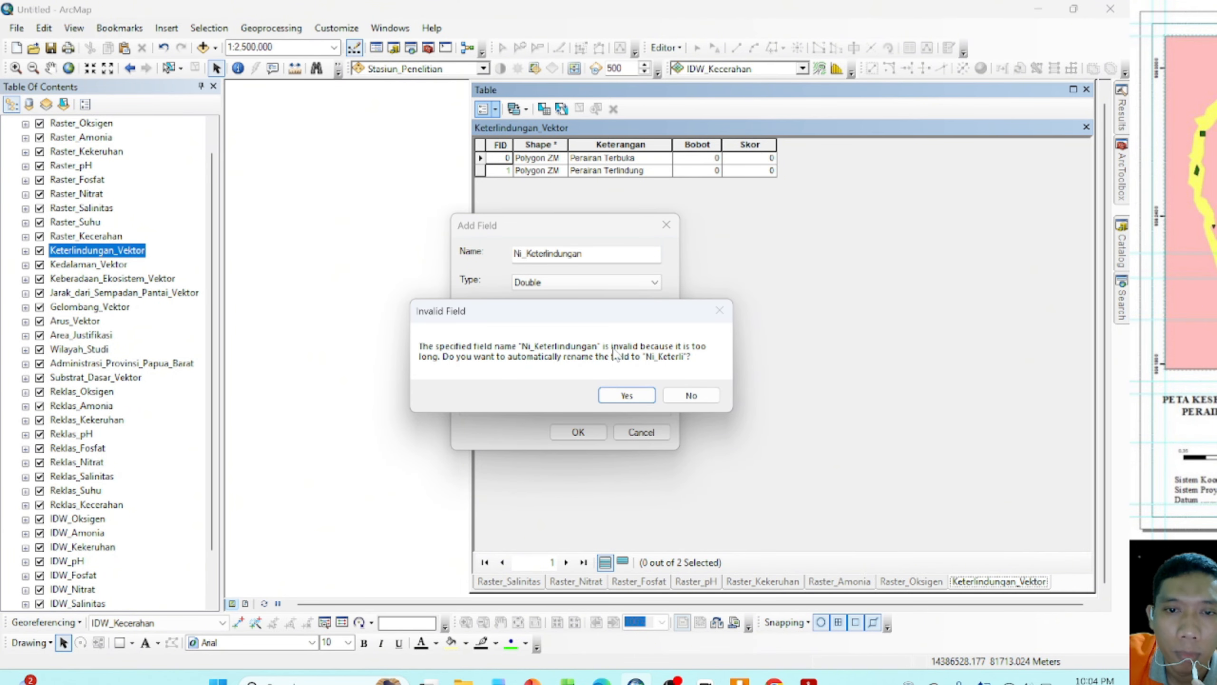
{"action": "left_click", "coordinate": [624, 396]}
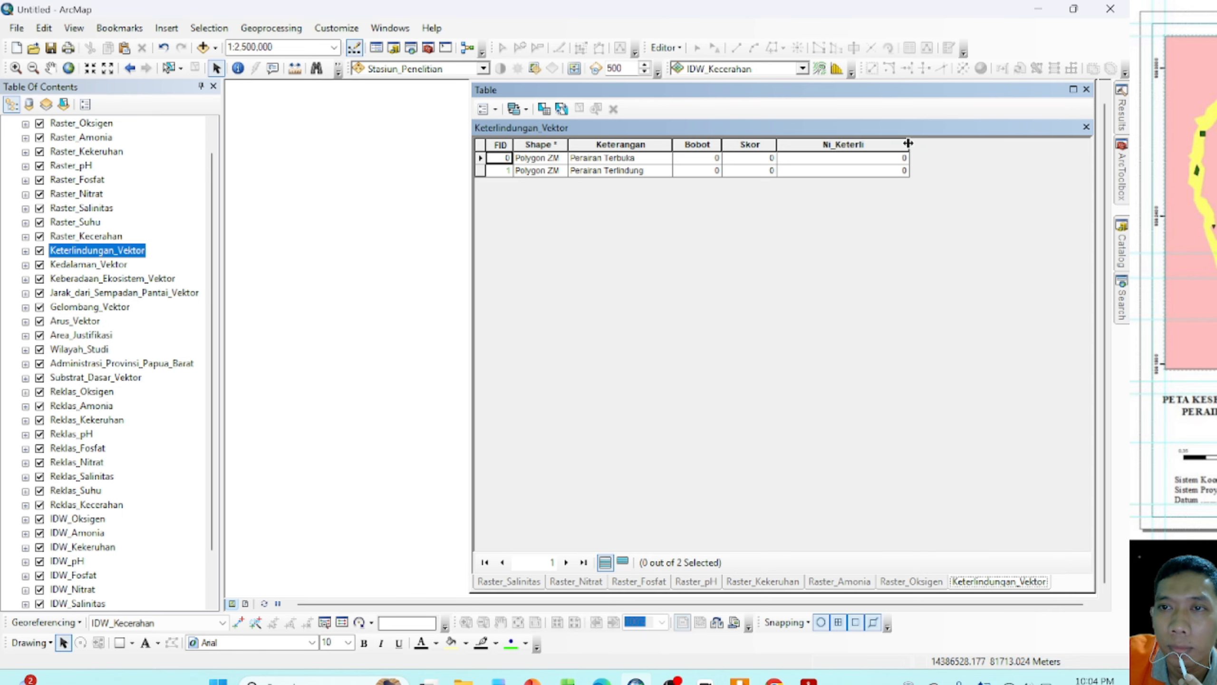
{"action": "left_click_drag", "start_coordinate": [909, 145], "coordinate": [838, 148]}
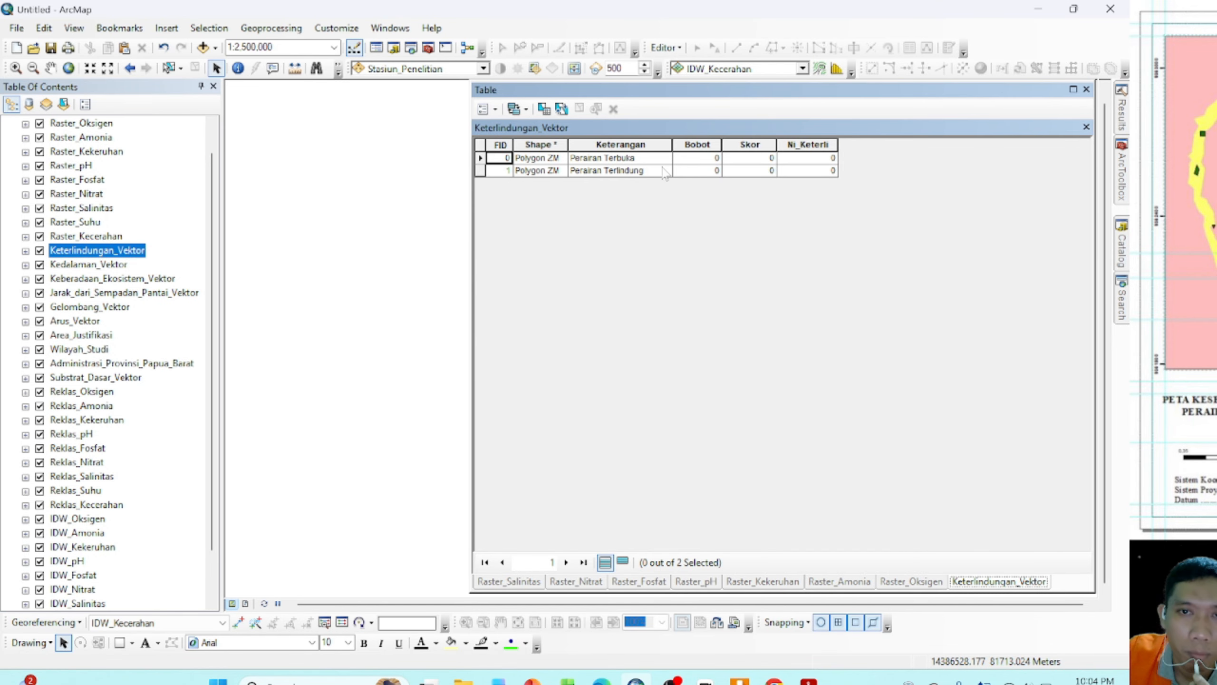
Step: Check the Keterlindungan weight in the Word parameter table and fill the Bobot field with 0.55 using the Field Calculator in ArcMap
{"action": "left_click", "coordinate": [499, 681]}
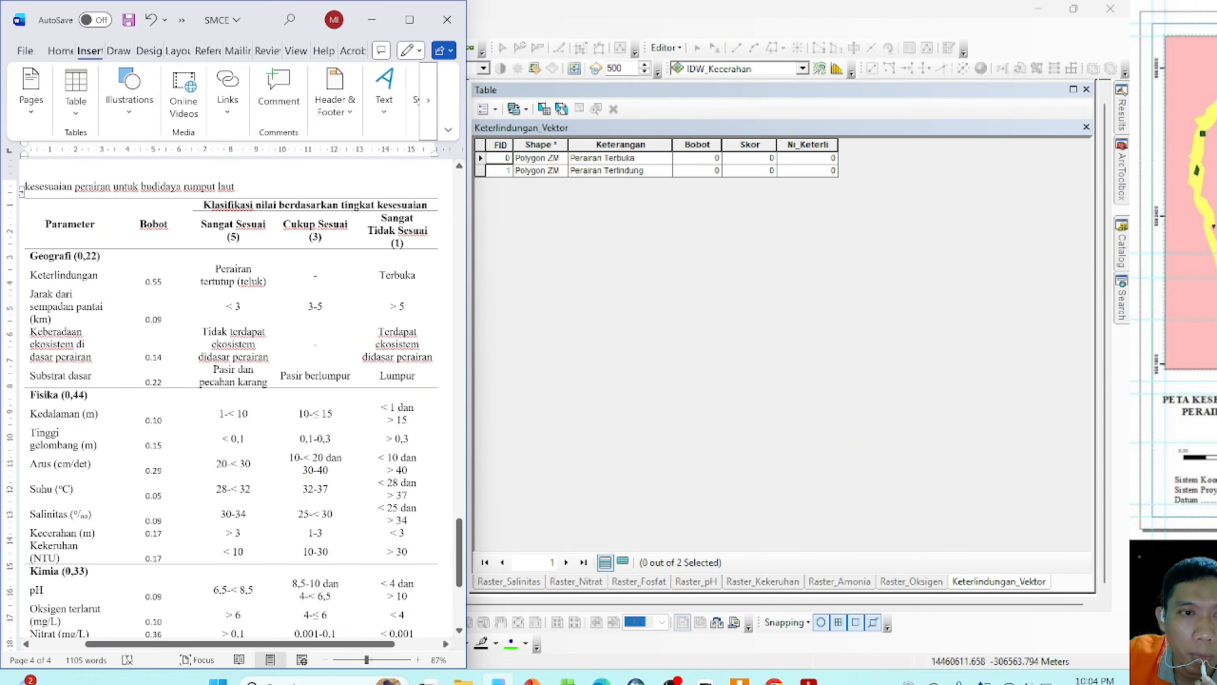
{"action": "left_click", "coordinate": [698, 159]}
{"action": "left_click", "coordinate": [704, 144]}
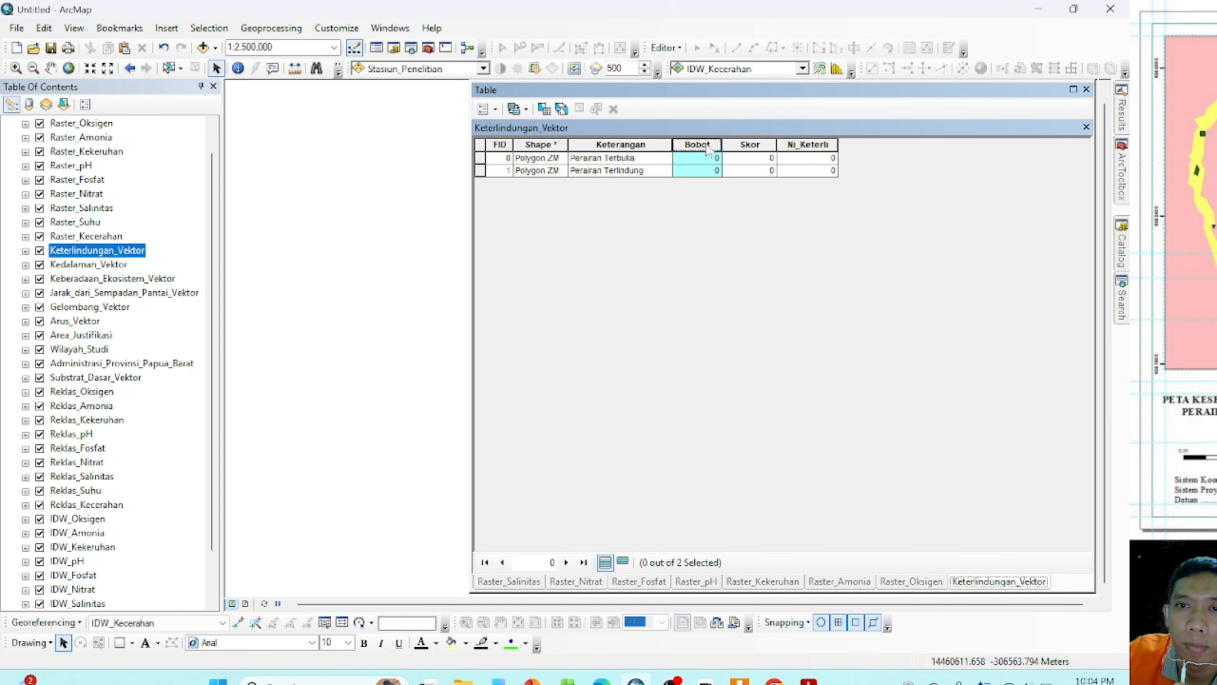
{"action": "right_click", "coordinate": [705, 143]}
{"action": "left_click", "coordinate": [771, 246]}
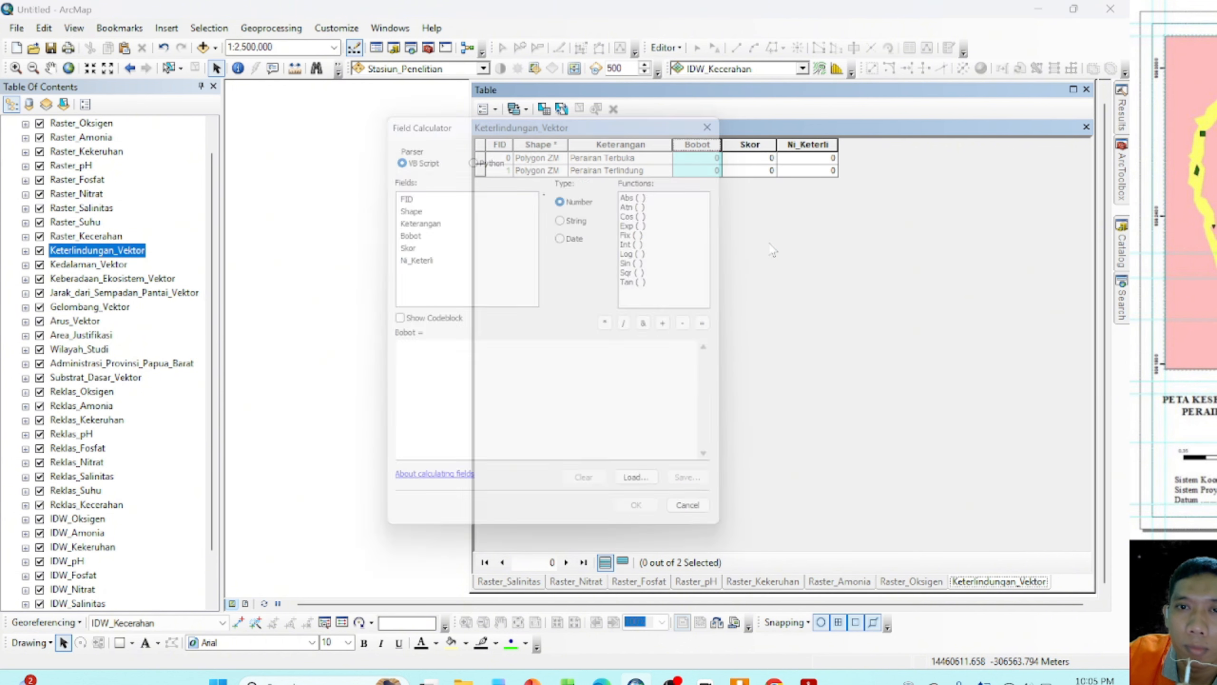
{"action": "type", "text": "0.55"}
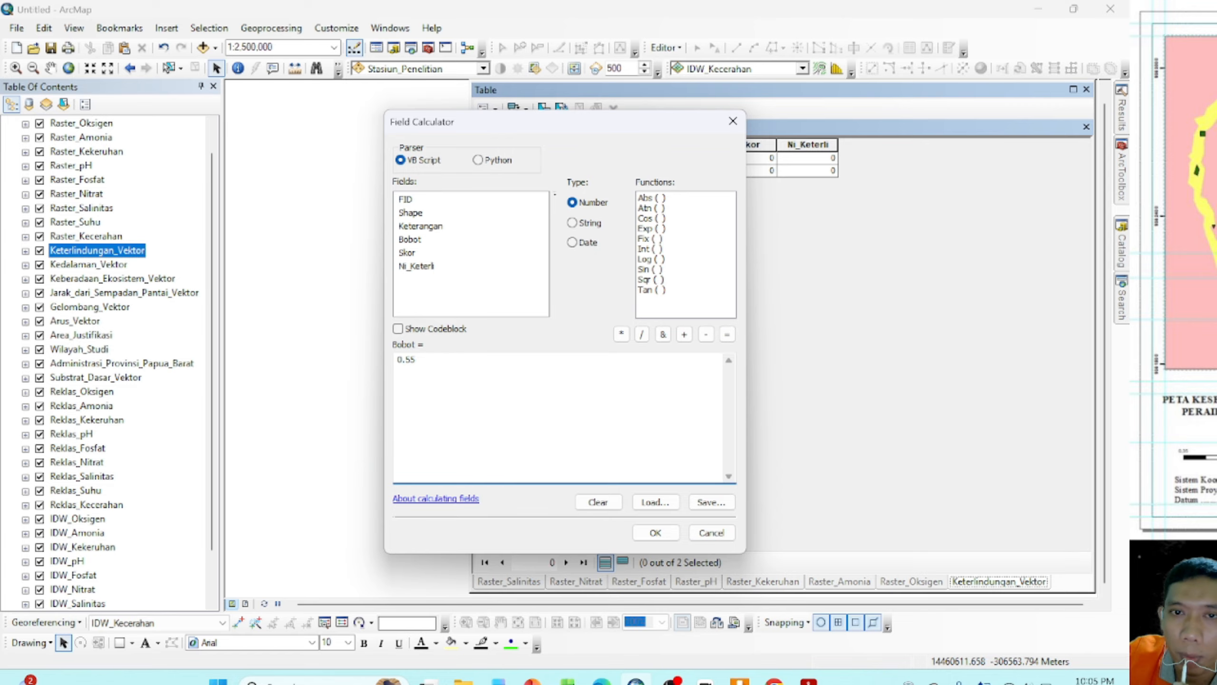
{"action": "left_click", "coordinate": [655, 532]}
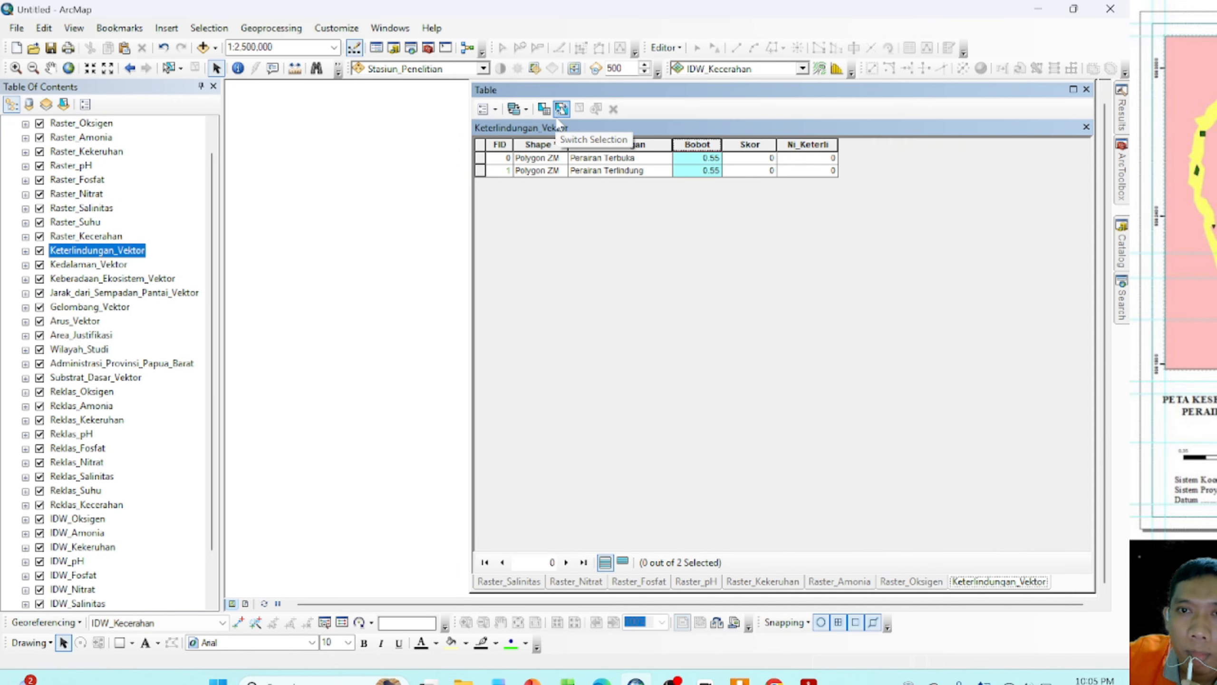
Step: Start an edit session on the Keterlindungan_Vektor layer
{"action": "left_click", "coordinate": [746, 144]}
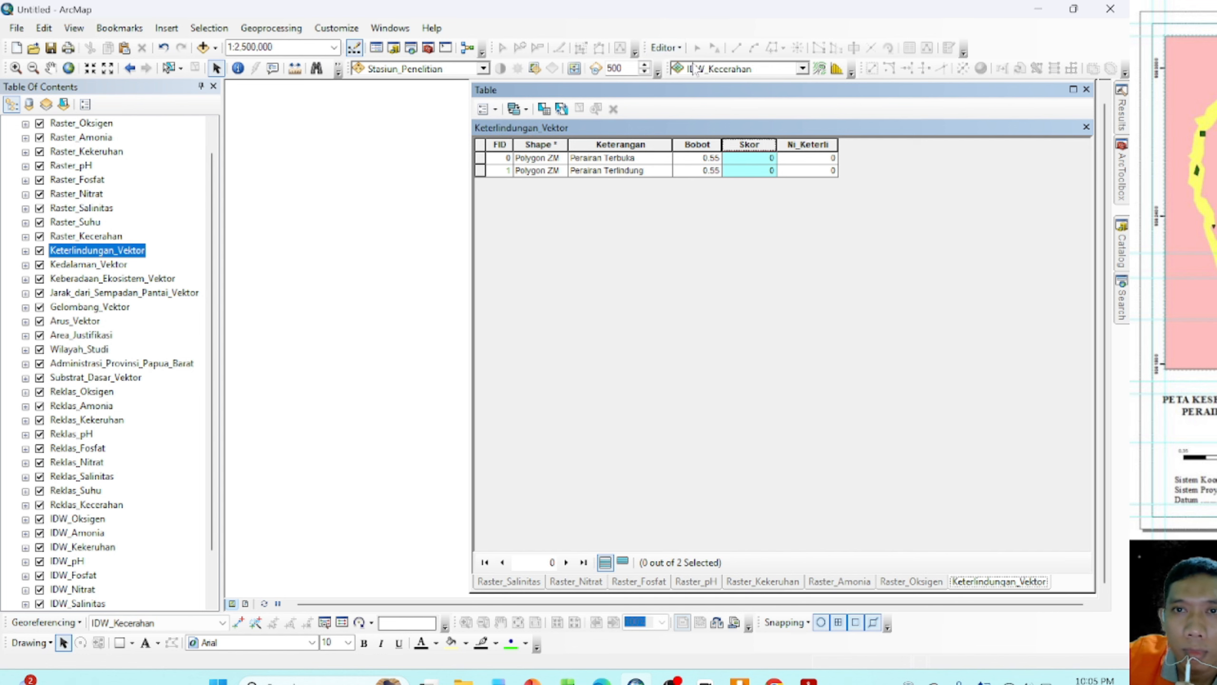
{"action": "left_click", "coordinate": [681, 50]}
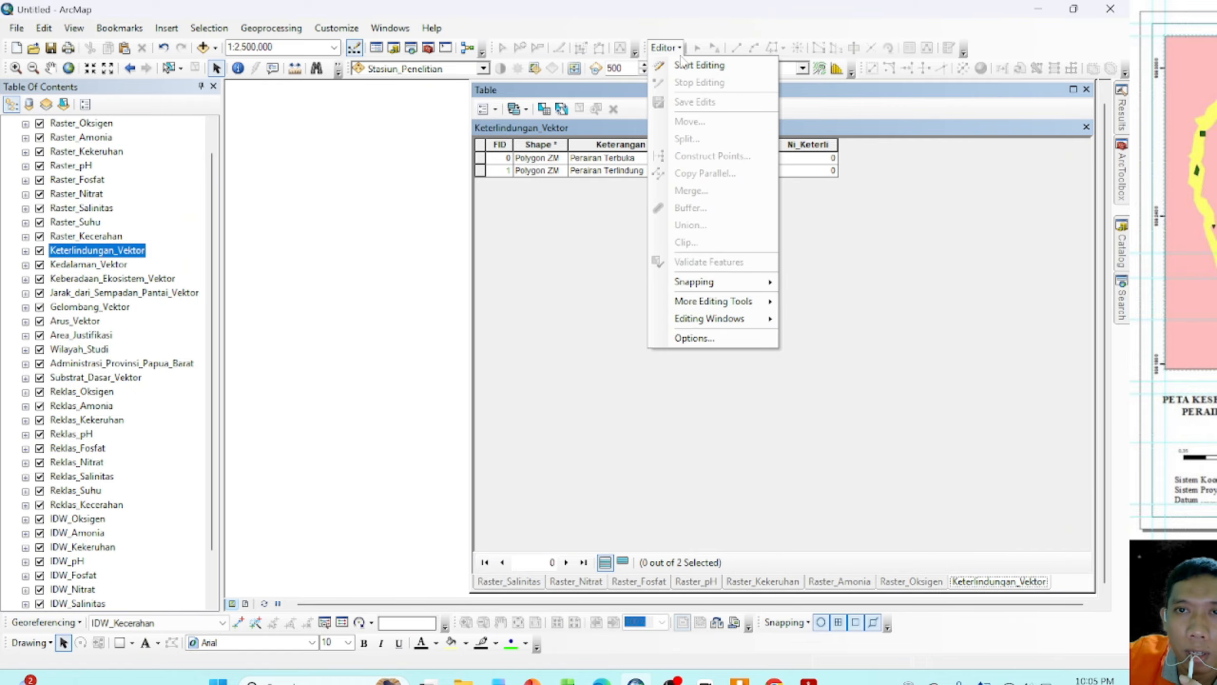
{"action": "left_click", "coordinate": [704, 66]}
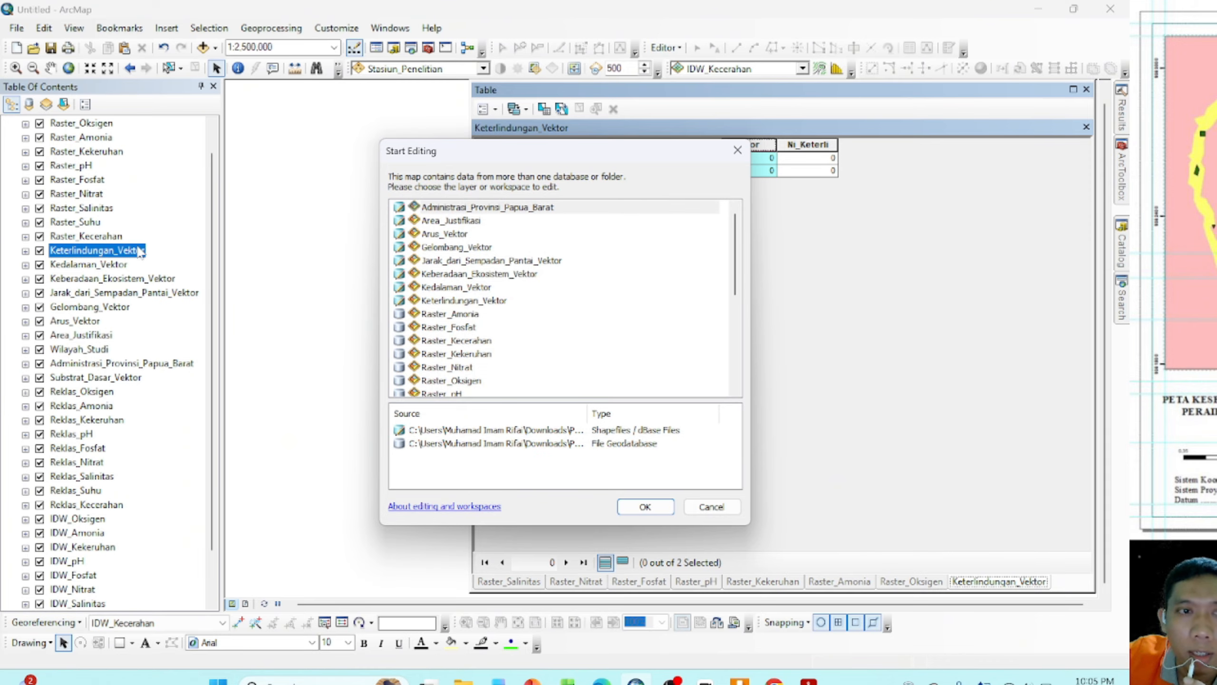
{"action": "scroll", "coordinate": [489, 331], "scroll_direction": "down", "scroll_amount": 2}
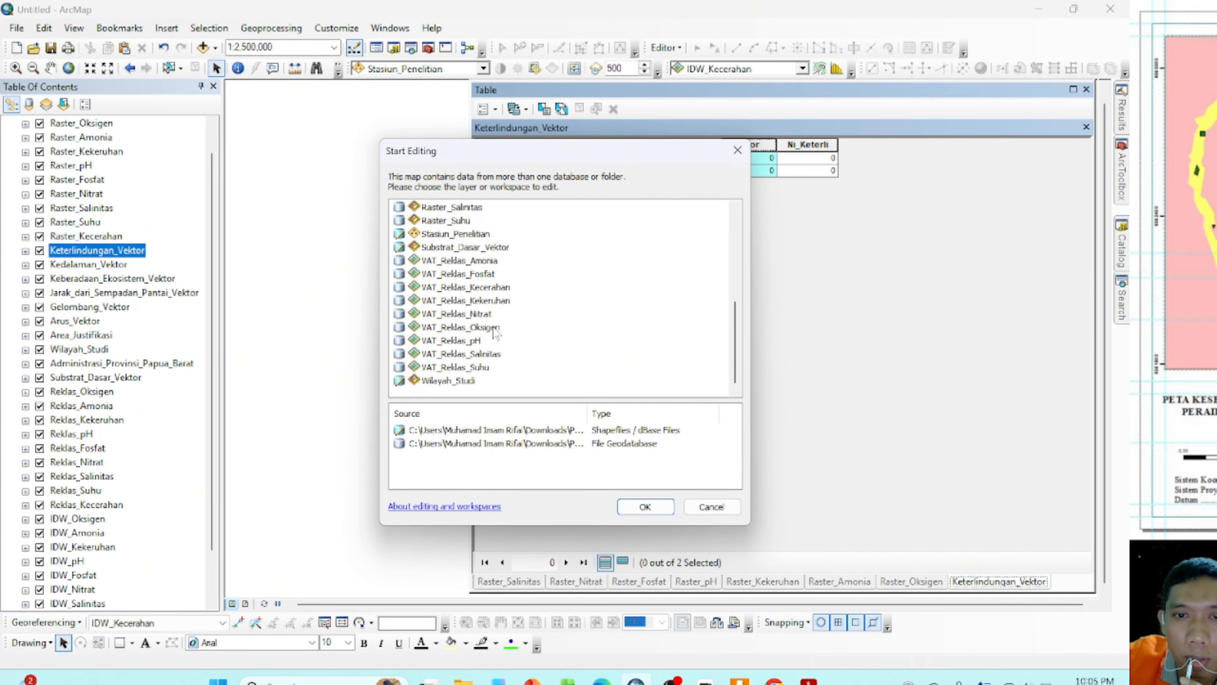
{"action": "scroll", "coordinate": [493, 327], "scroll_direction": "up", "scroll_amount": 2}
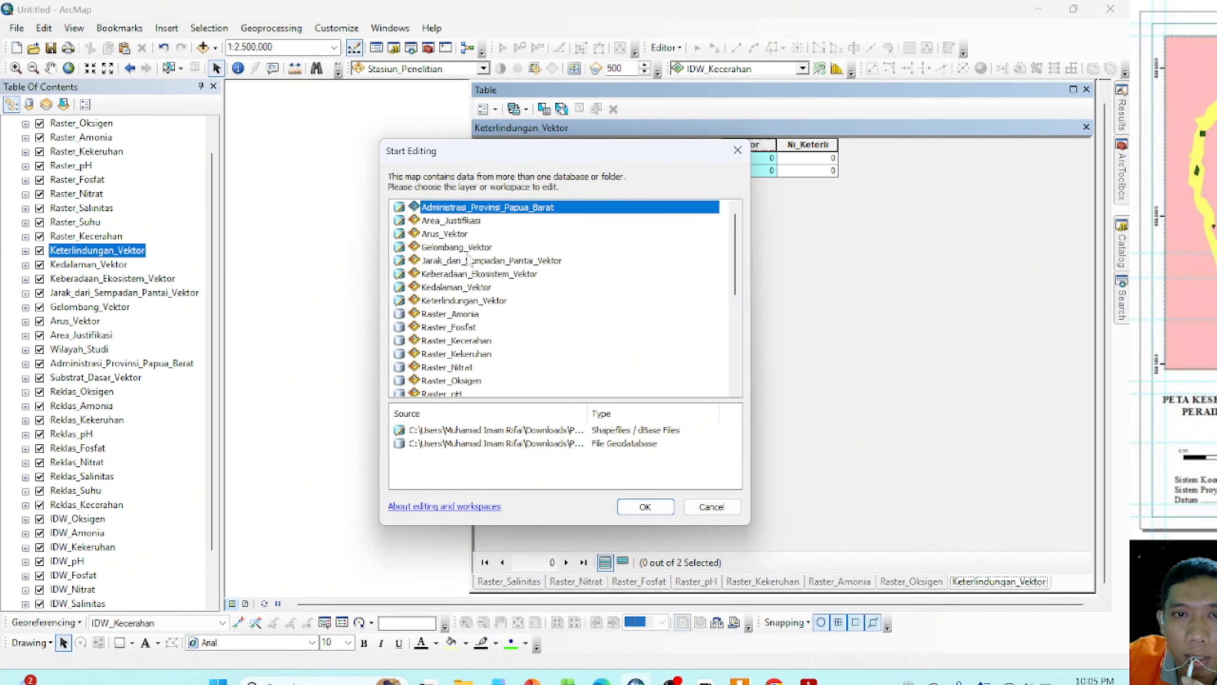
{"action": "left_click", "coordinate": [462, 302]}
{"action": "double_click", "coordinate": [462, 301]}
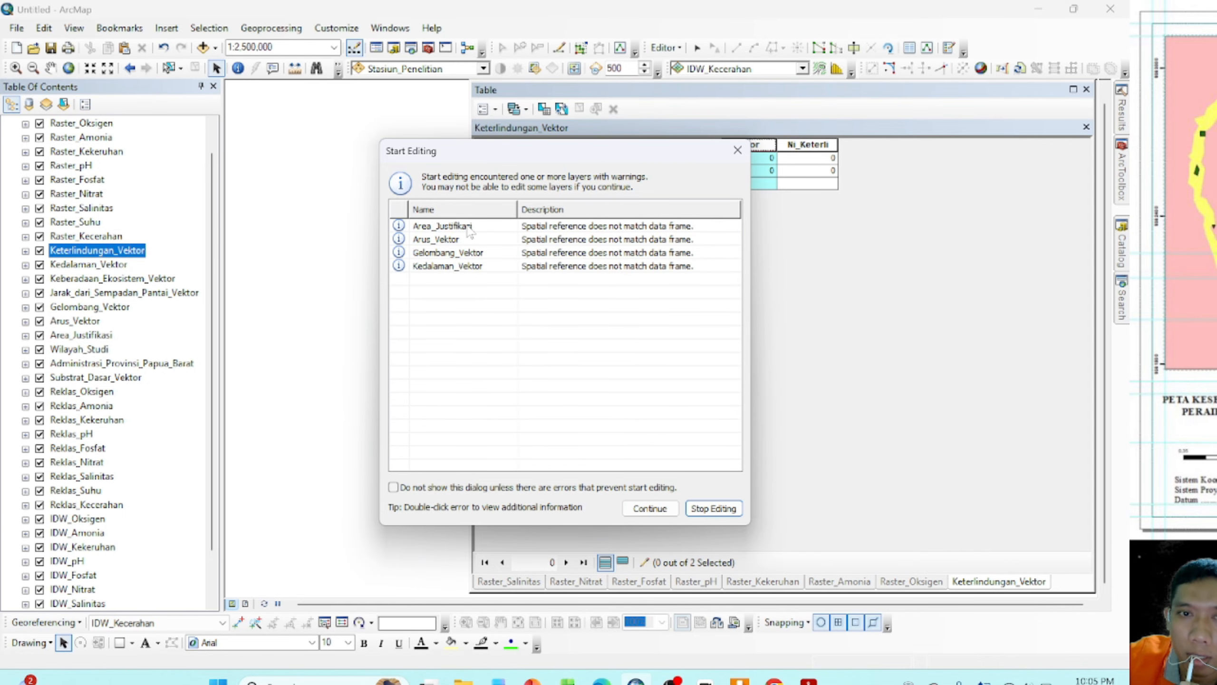
Step: Read the help on the Area_Justifikasi spatial reference warning, close it, and continue into the edit session
{"action": "double_click", "coordinate": [465, 226]}
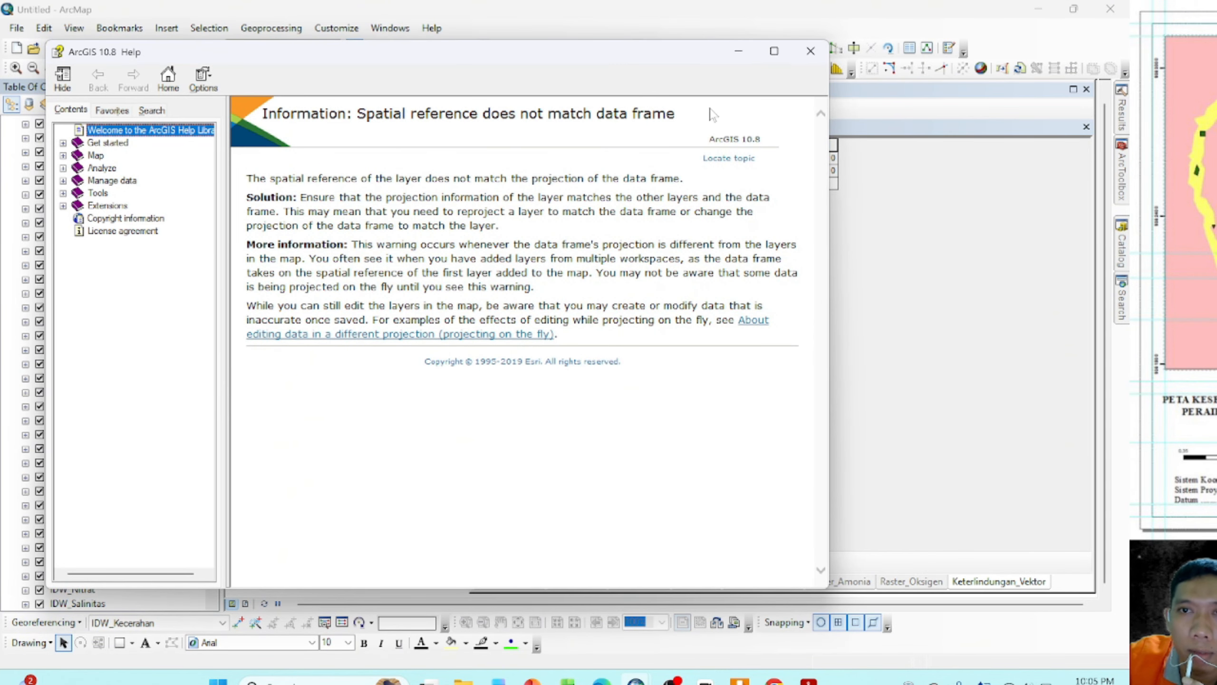
{"action": "left_click", "coordinate": [810, 50]}
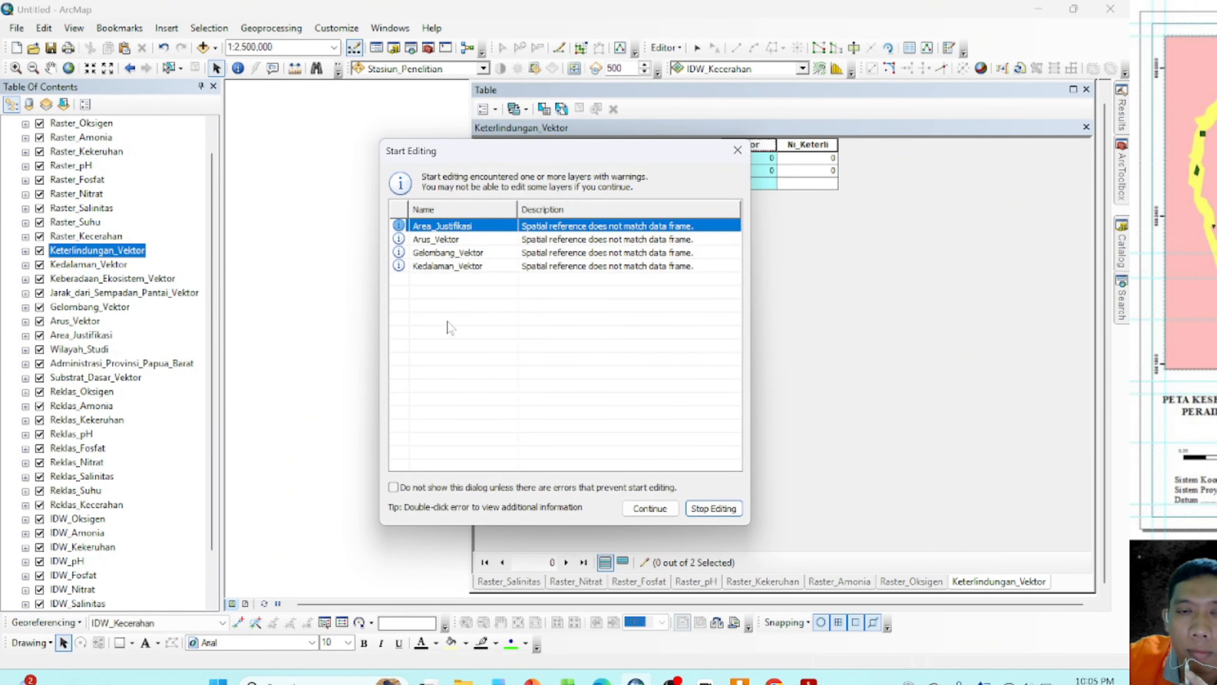
{"action": "left_click", "coordinate": [459, 306]}
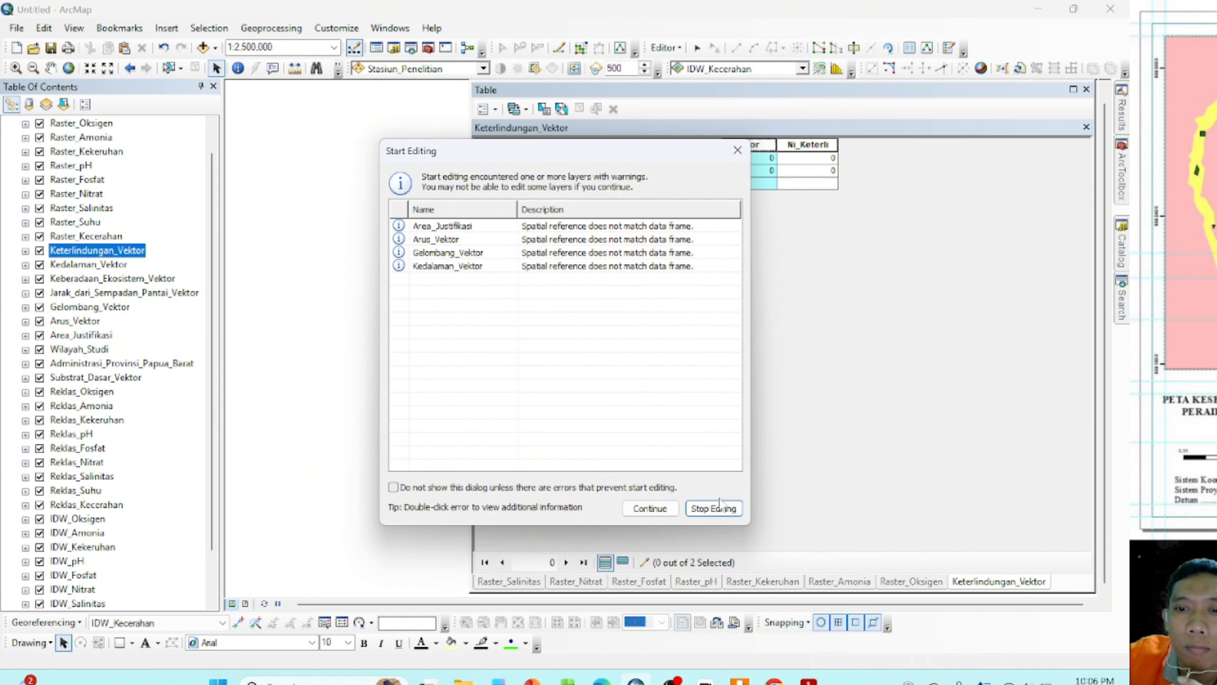
{"action": "left_click", "coordinate": [652, 510]}
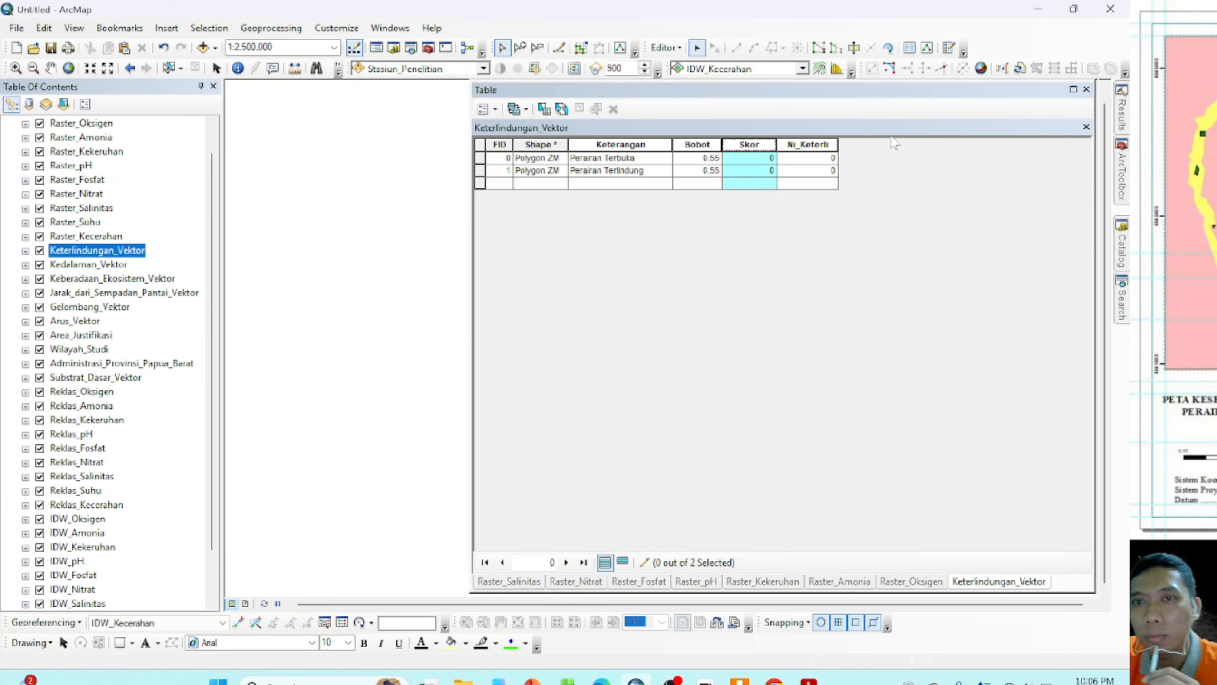
Step: Check the open-water suitability class in the Word table and set Skor to 1 for the Perairan Terbuka record in ArcMap
{"action": "double_click", "coordinate": [764, 158]}
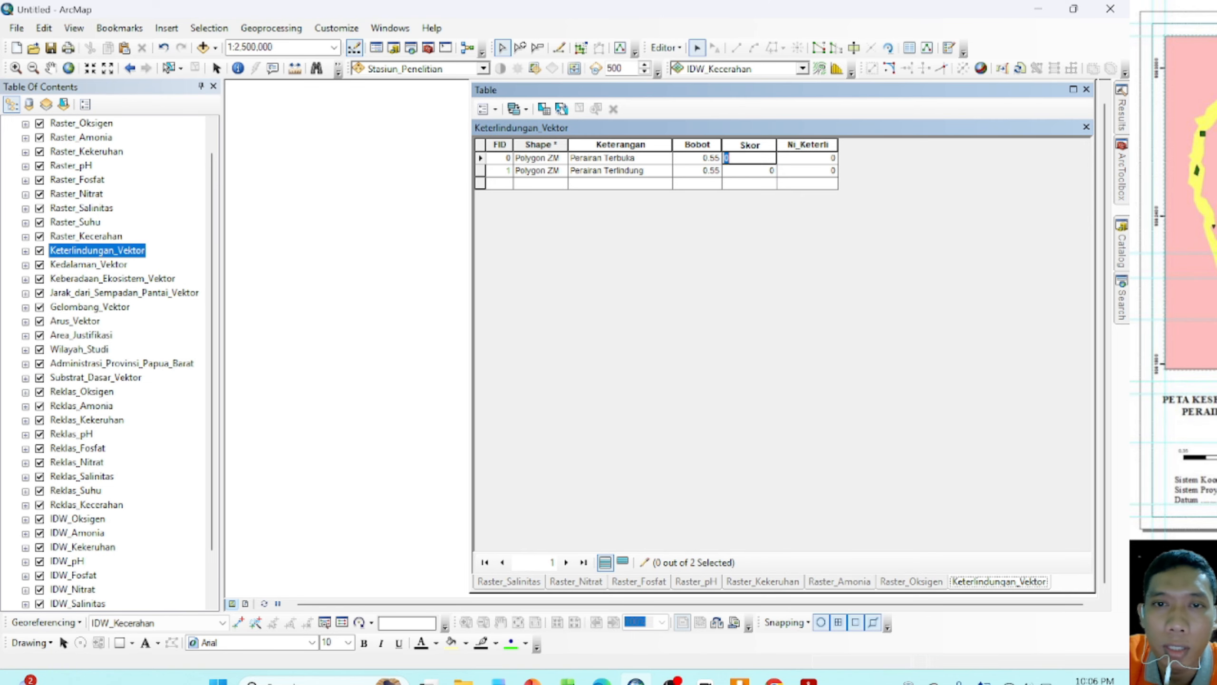
{"action": "left_click", "coordinate": [498, 680]}
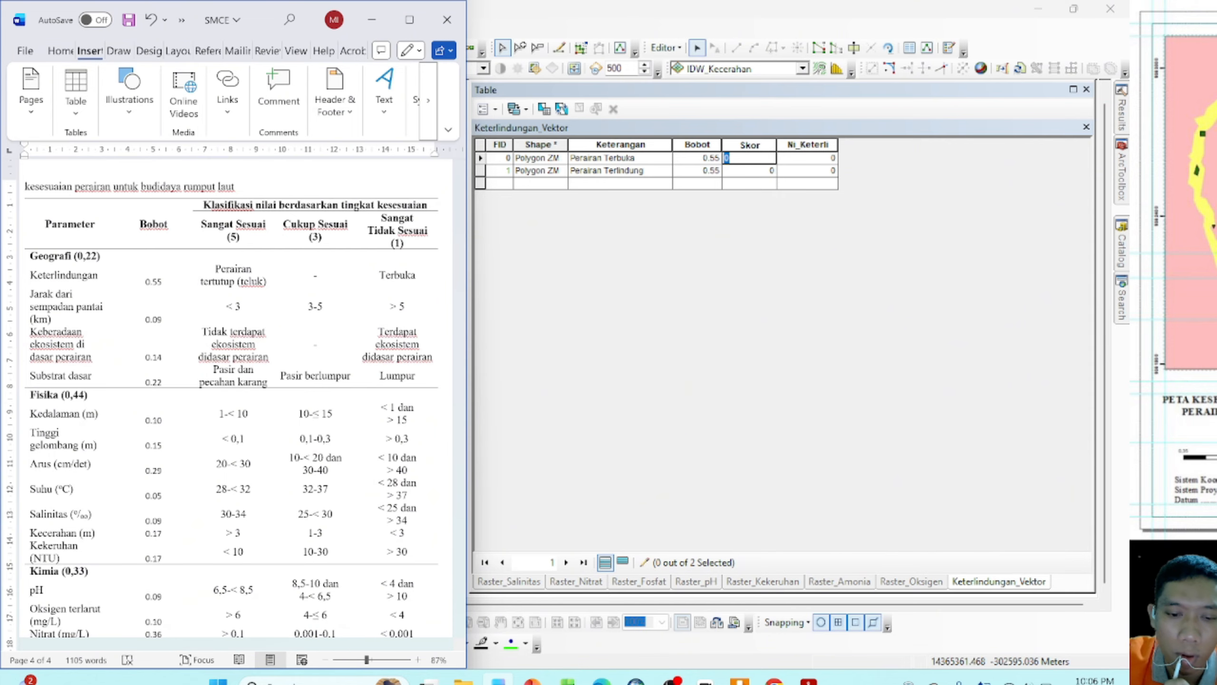
{"action": "type", "text": "1"}
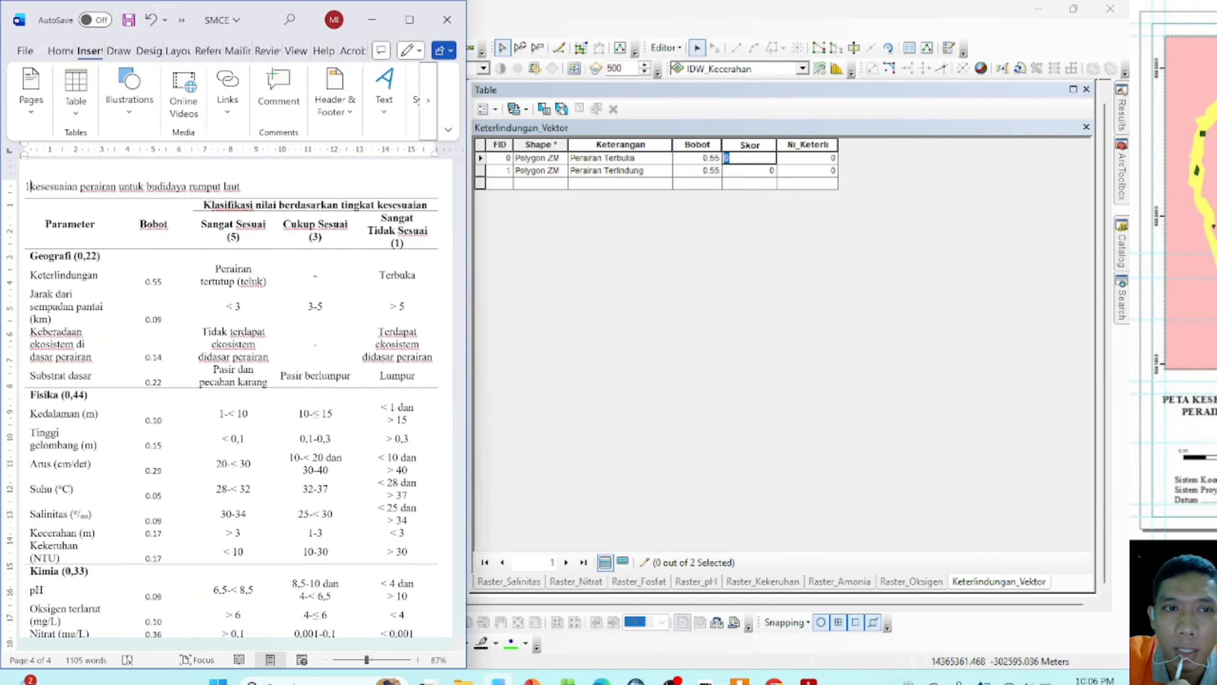
{"action": "key", "text": "BackSpace"}
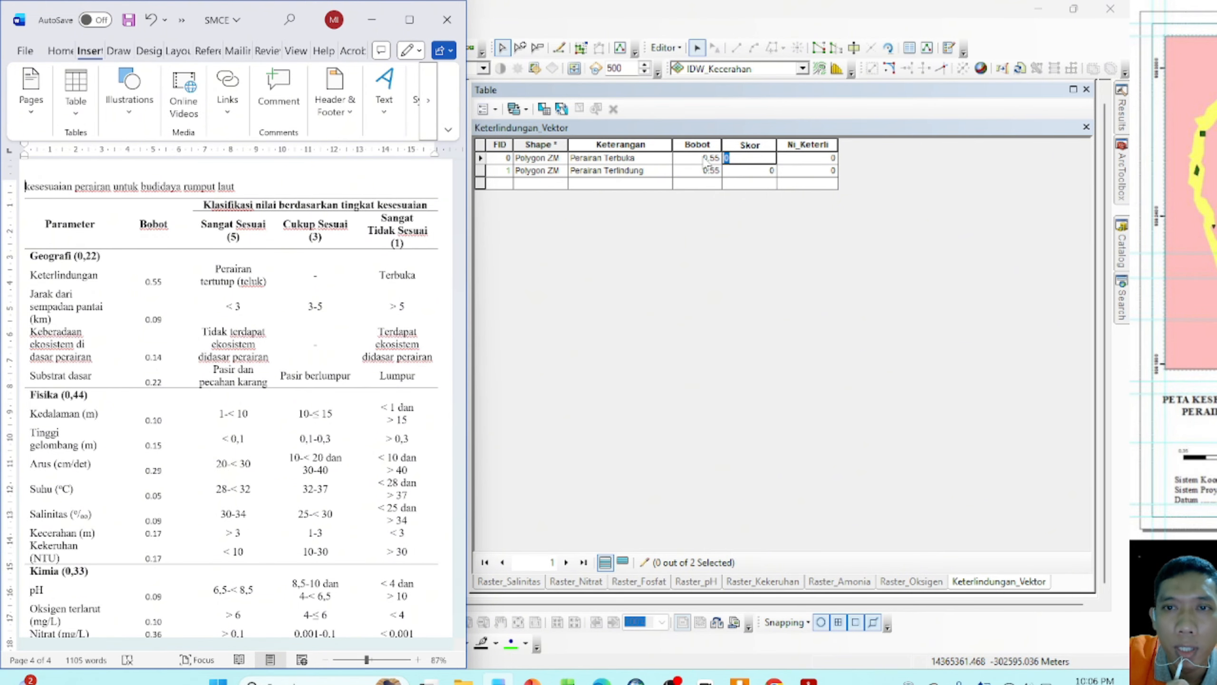
{"action": "left_click", "coordinate": [745, 159]}
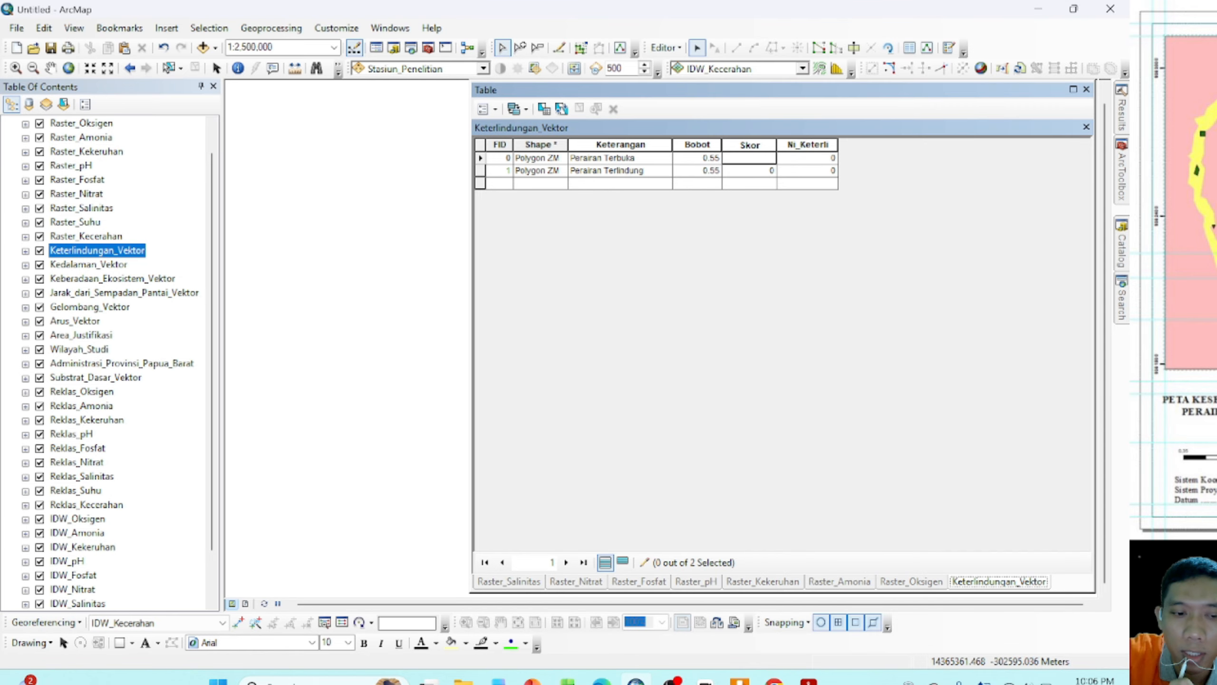
Step: Check the sheltered-water suitability class in the Word table and set Skor to 5 for the Perairan Terlindung record in ArcMap
{"action": "left_click", "coordinate": [765, 172]}
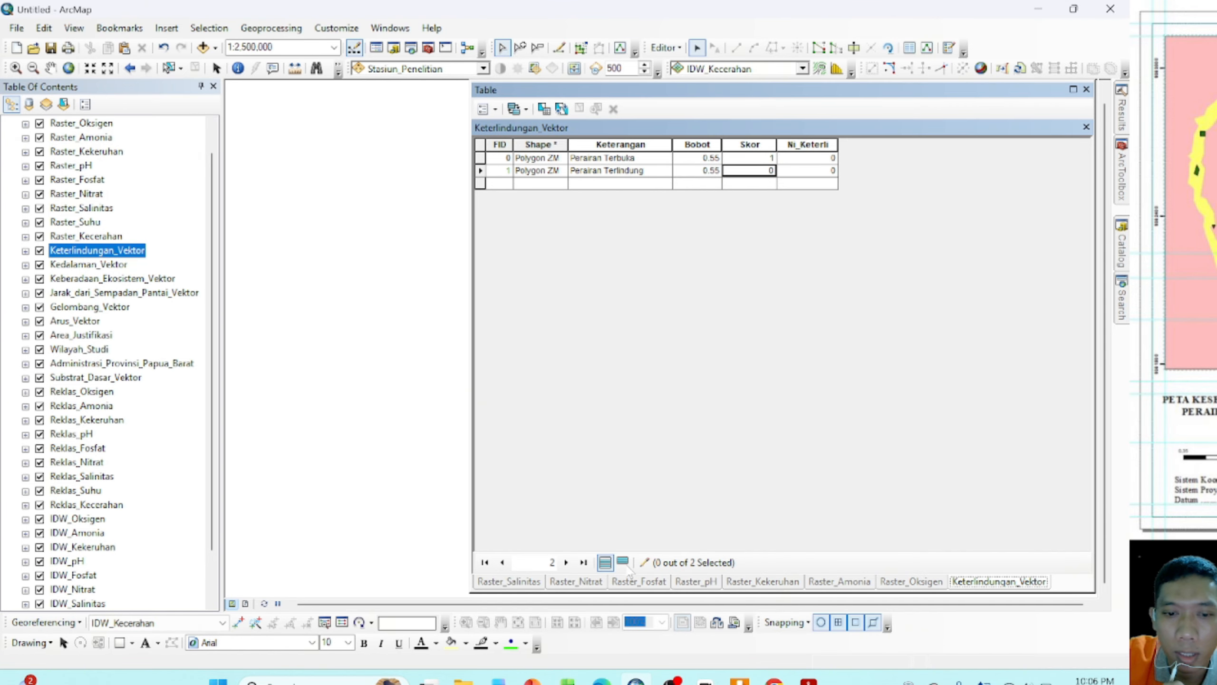
{"action": "left_click", "coordinate": [501, 681]}
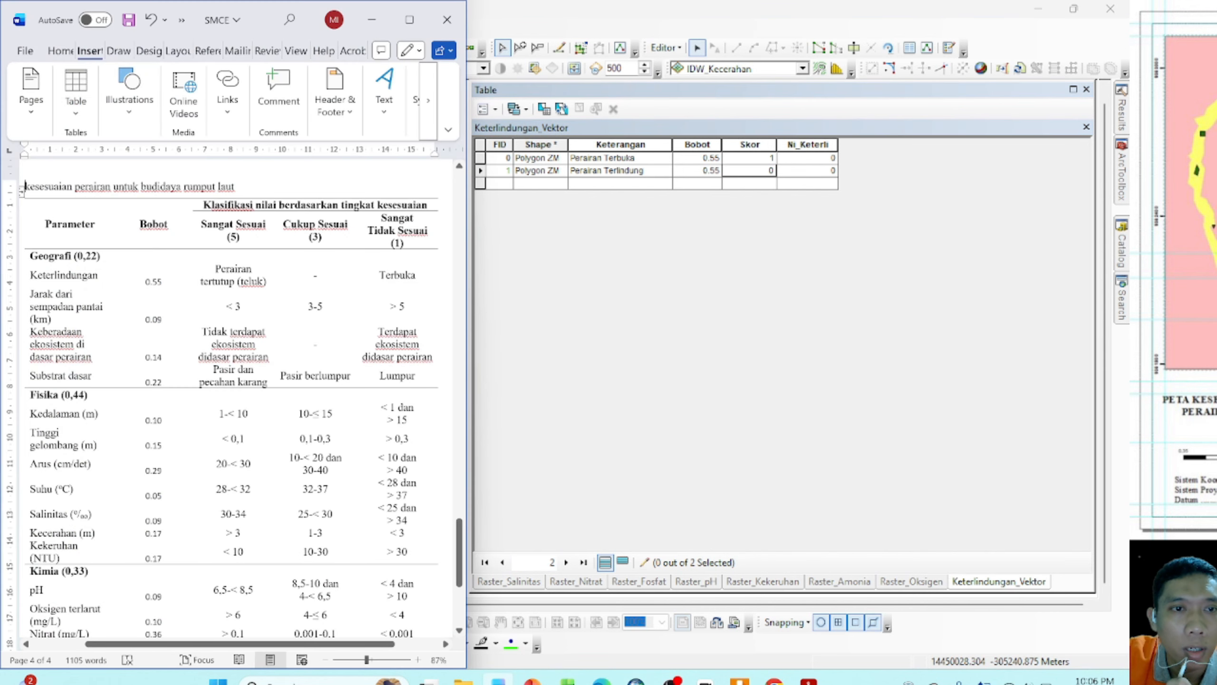
{"action": "left_click", "coordinate": [848, 248]}
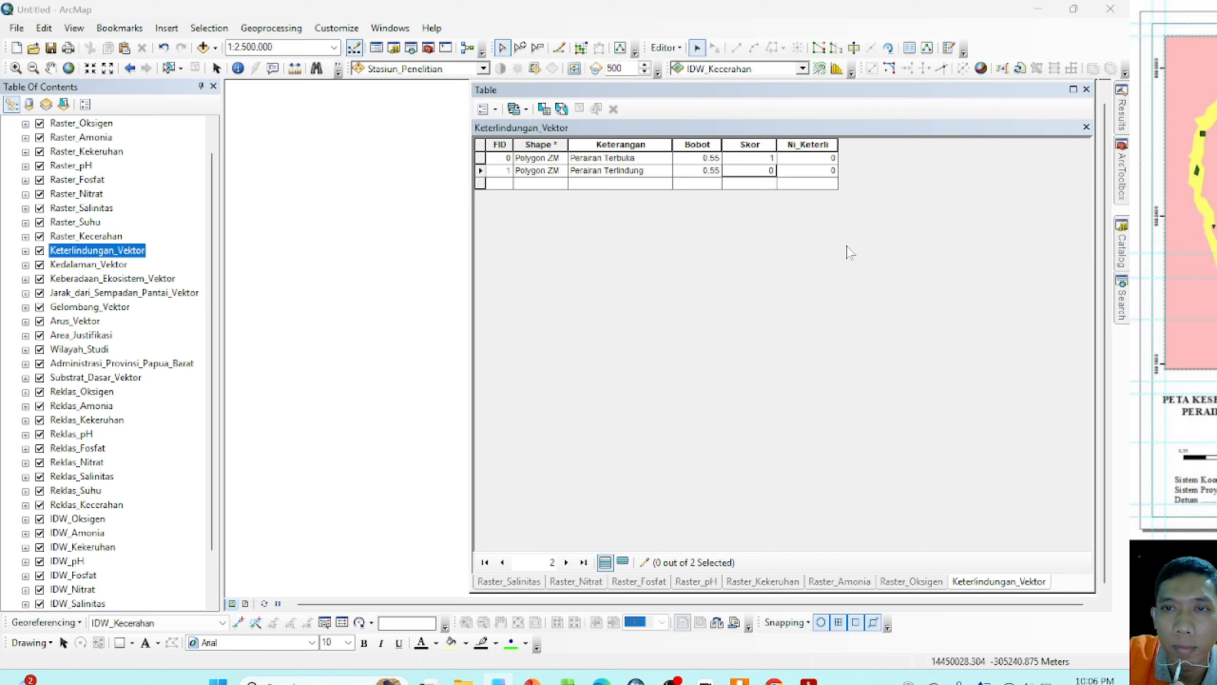
{"action": "left_click", "coordinate": [771, 174]}
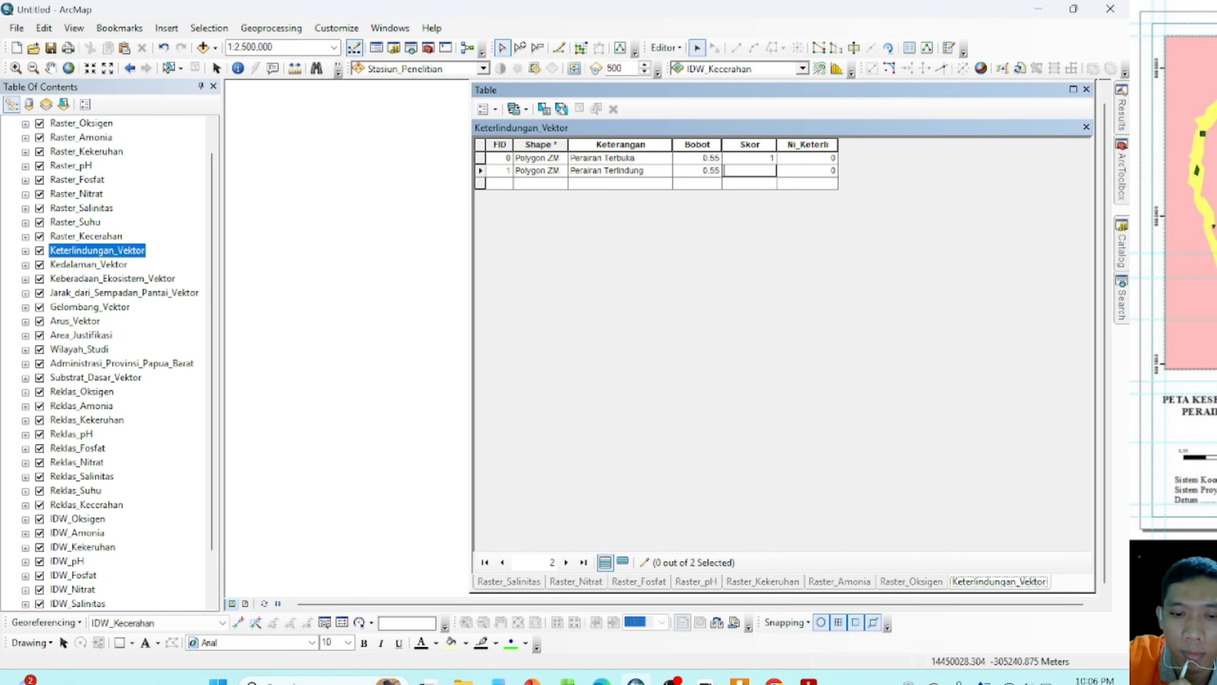
Step: Calculate the Ni_Keterli field of Keterlindungan_Vektor with the Field Calculator as [Bobot] * [Skor]
{"action": "left_click", "coordinate": [809, 145]}
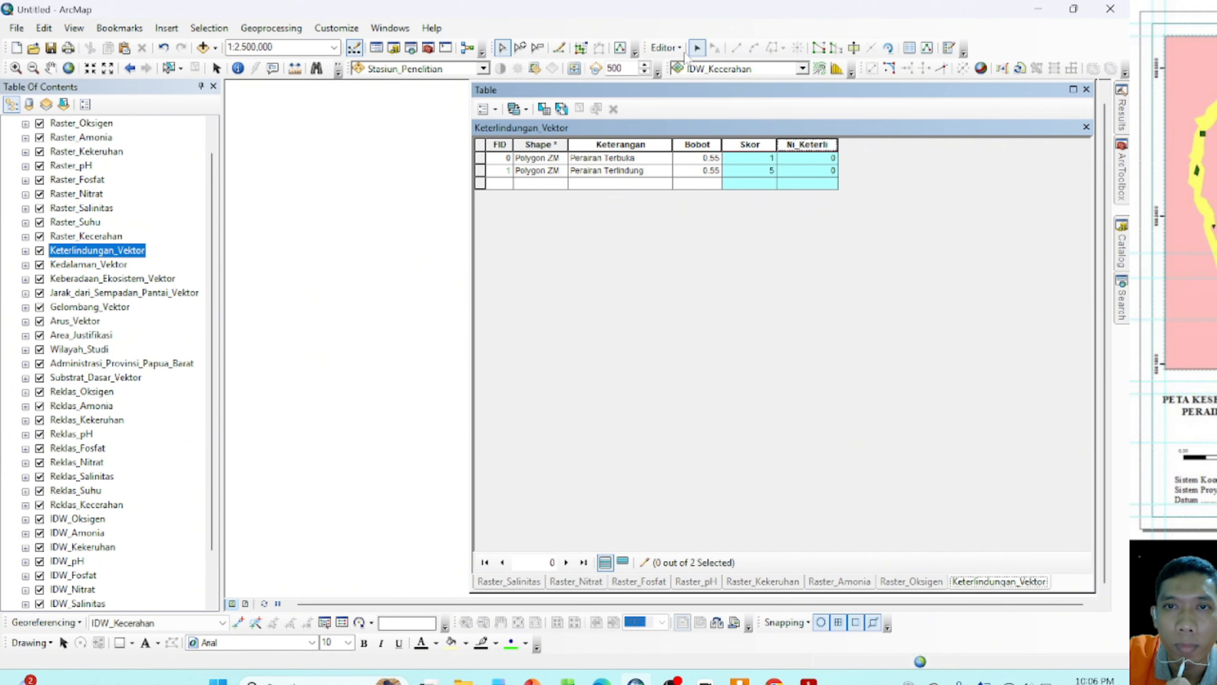
{"action": "left_click", "coordinate": [806, 150]}
{"action": "right_click", "coordinate": [810, 152]}
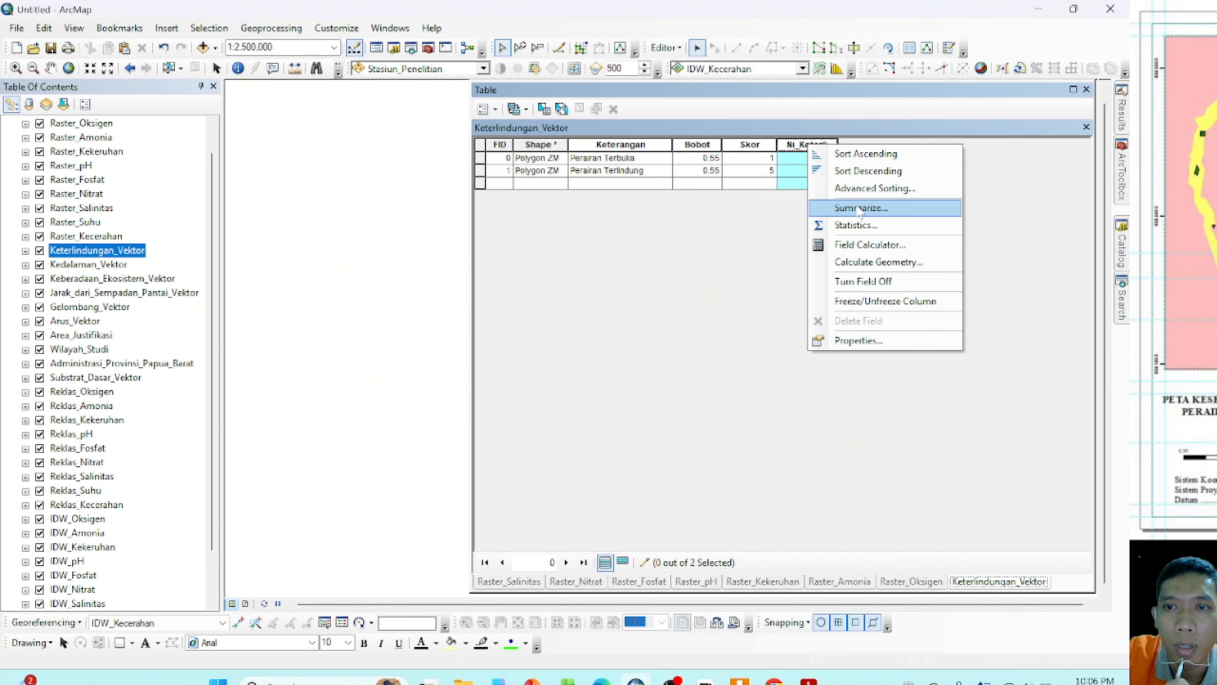
{"action": "left_click", "coordinate": [874, 247]}
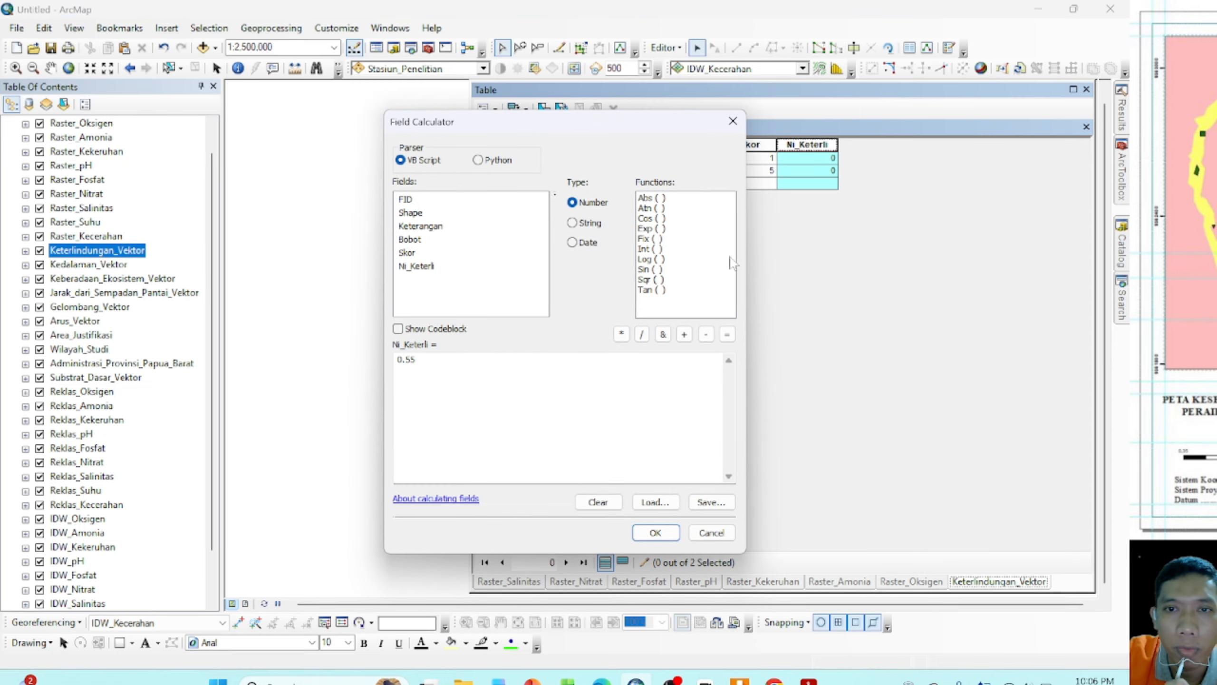
{"action": "left_click_drag", "start_coordinate": [423, 361], "coordinate": [389, 376]}
{"action": "key", "text": "BackSpace"}
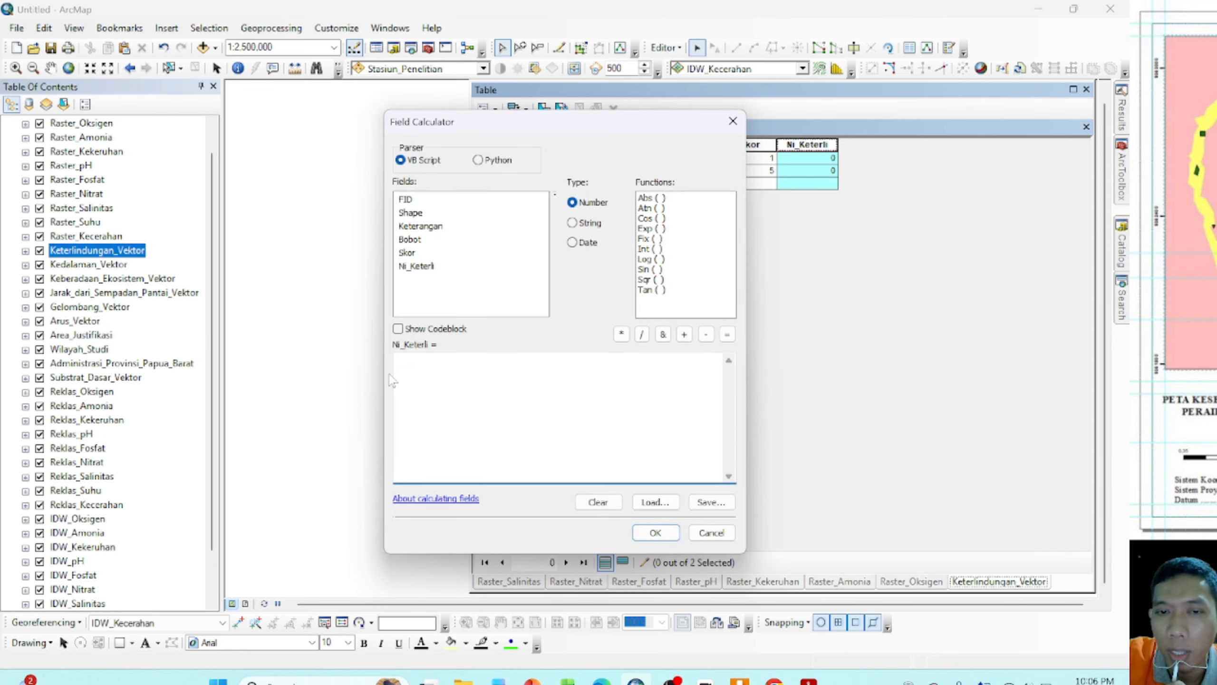
{"action": "double_click", "coordinate": [410, 239]}
{"action": "left_click", "coordinate": [621, 335]}
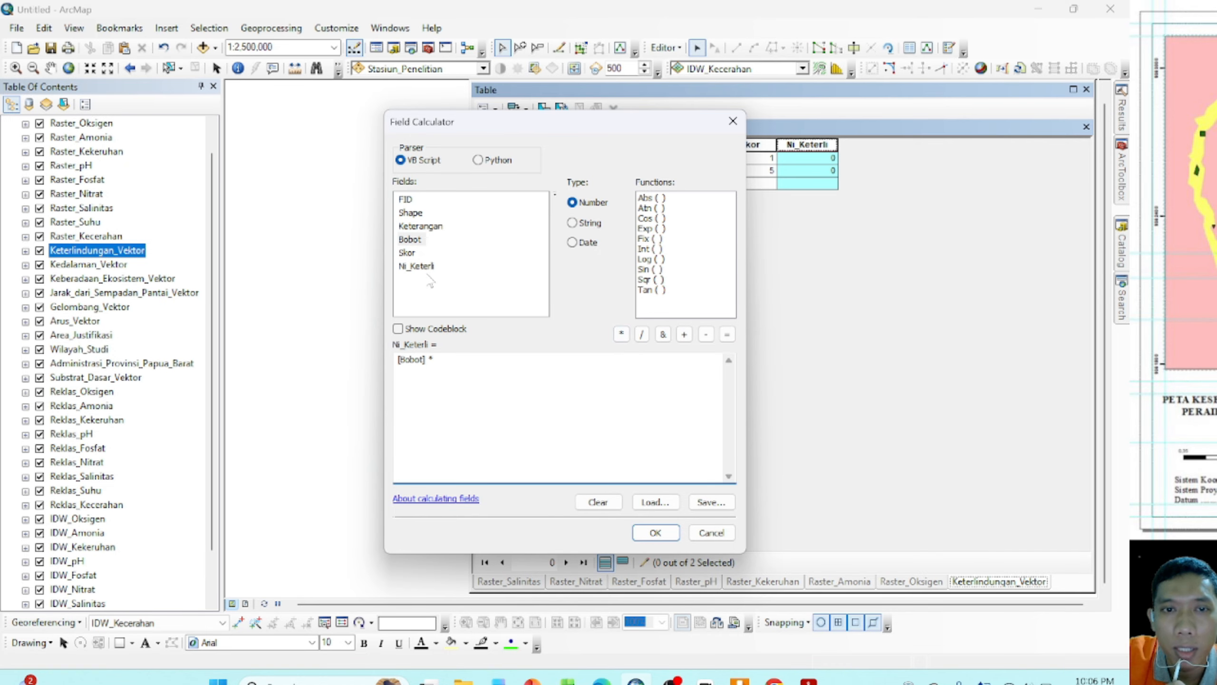
{"action": "double_click", "coordinate": [407, 253]}
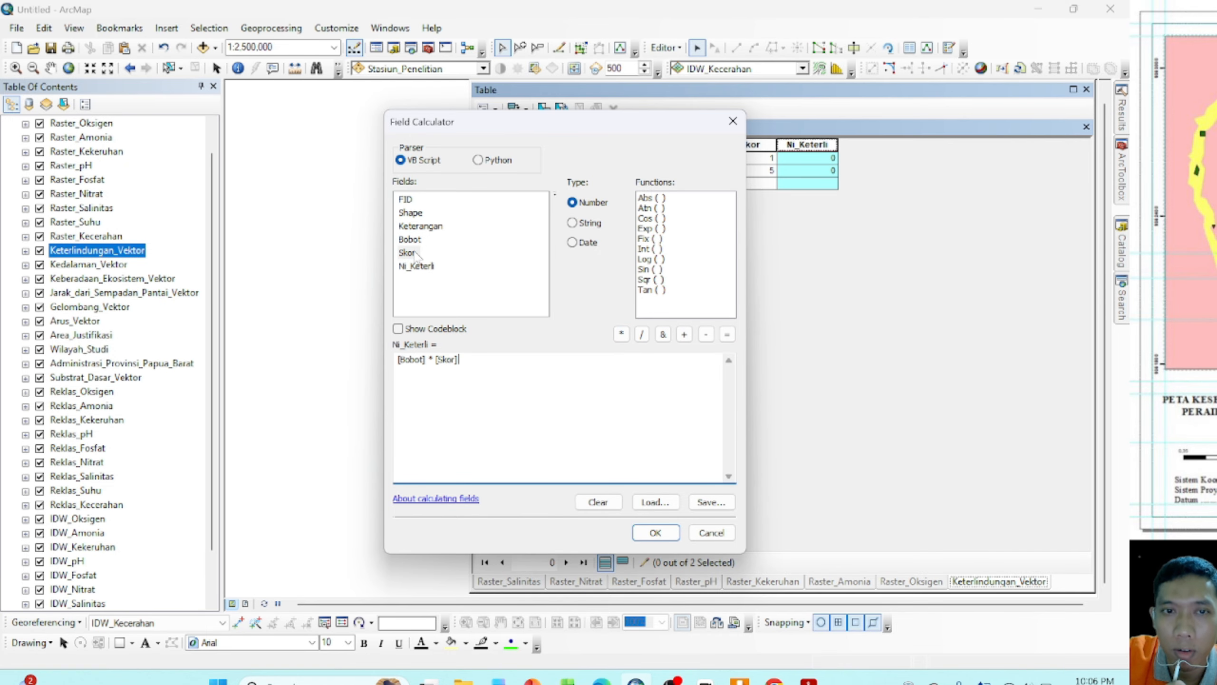
{"action": "left_click", "coordinate": [673, 538]}
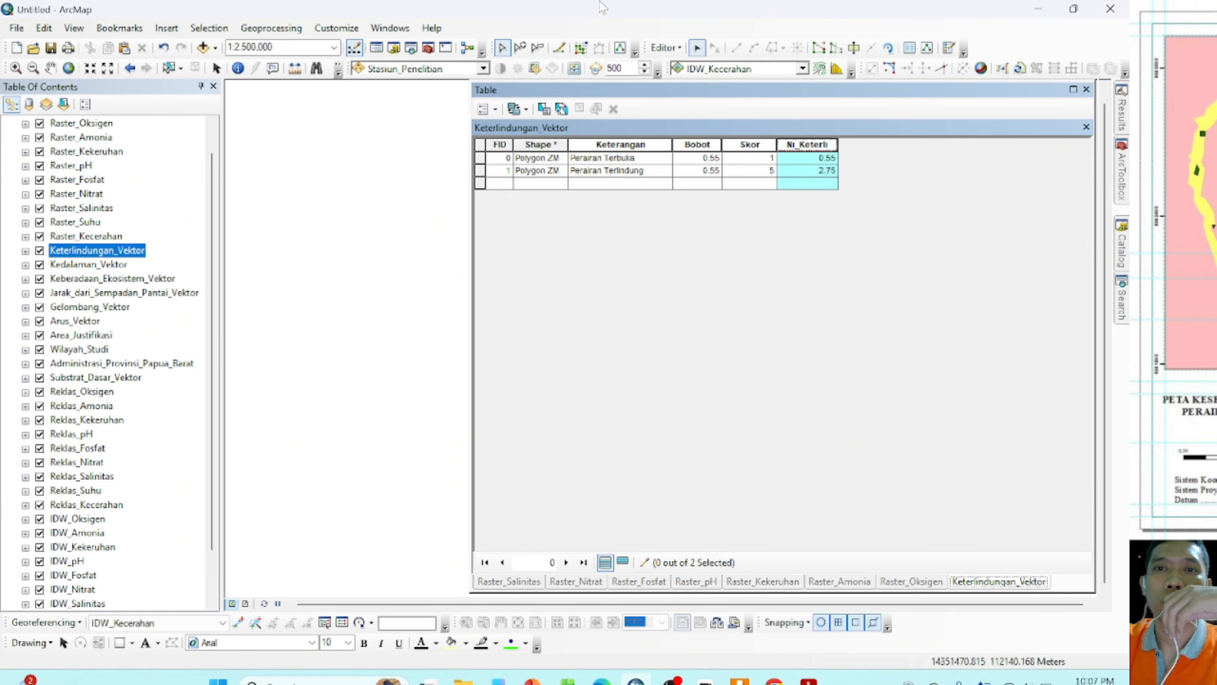
Step: Stop the edit session on the Keterlindungan_Vektor layer and save the edits
{"action": "left_click", "coordinate": [675, 48]}
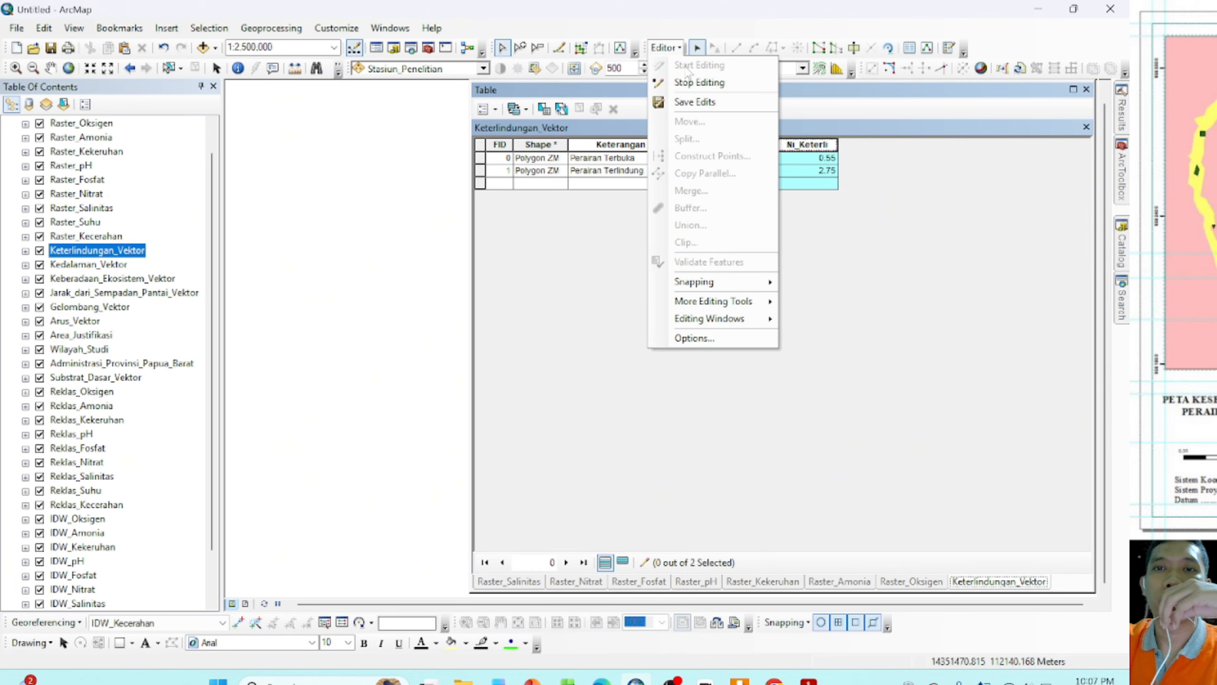
{"action": "left_click", "coordinate": [692, 84]}
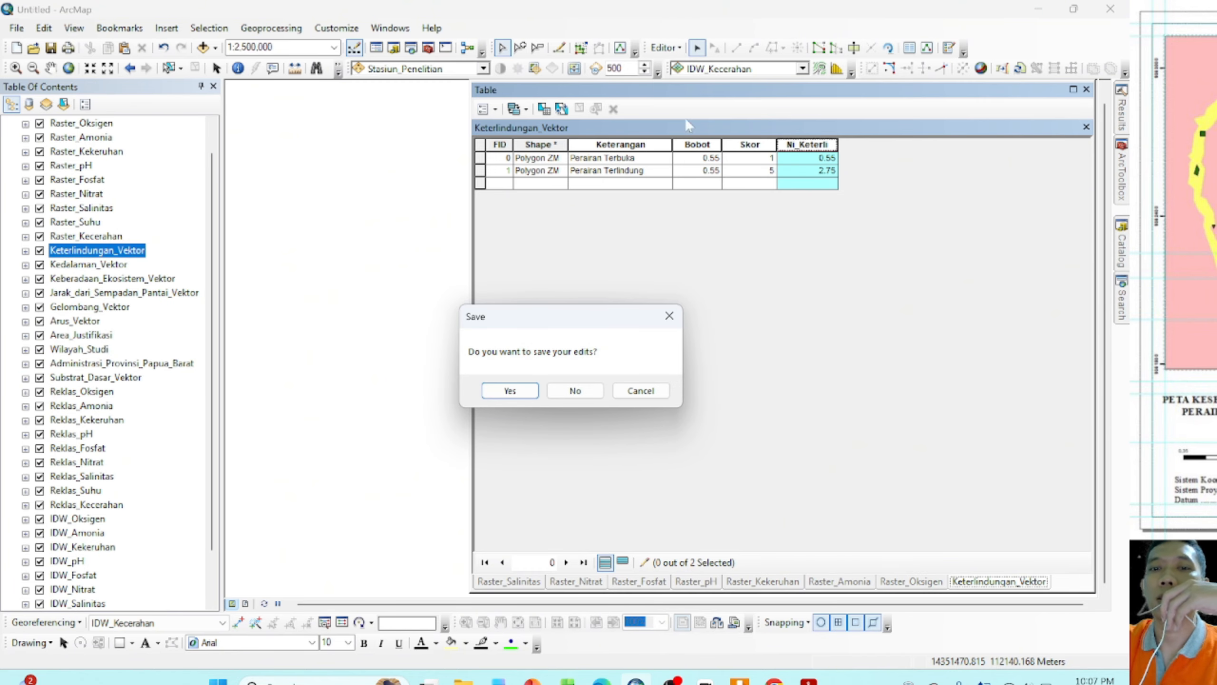
{"action": "left_click", "coordinate": [510, 390]}
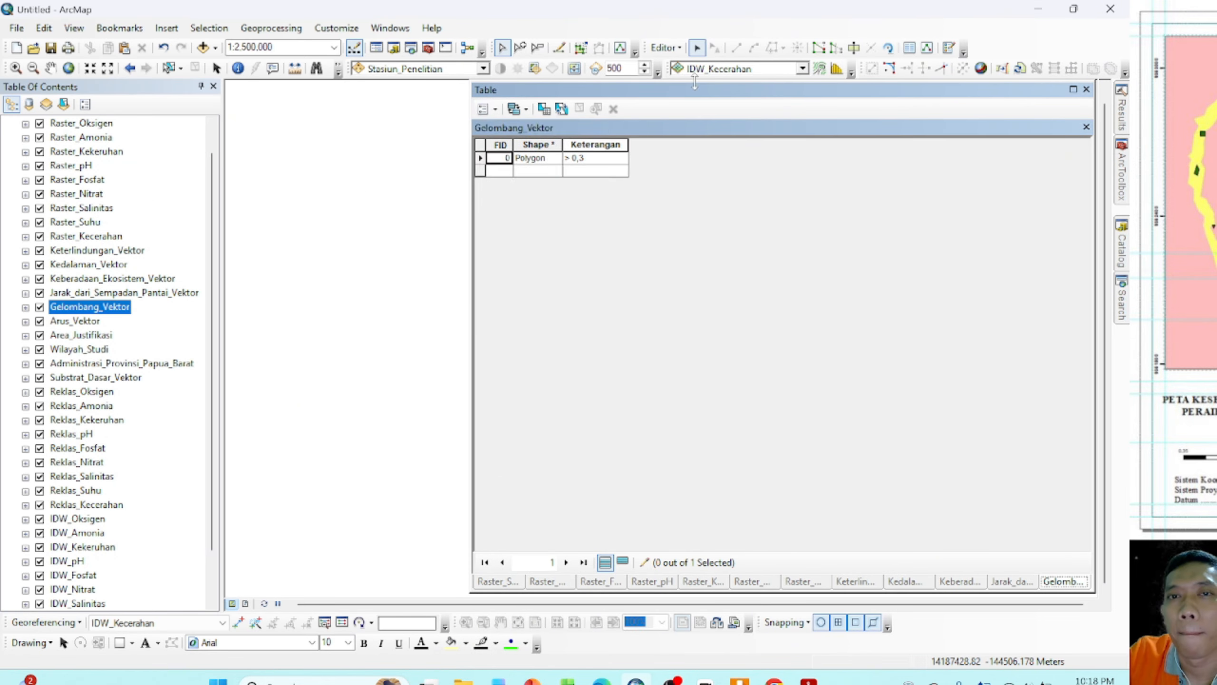
{"action": "left_click", "coordinate": [578, 433]}
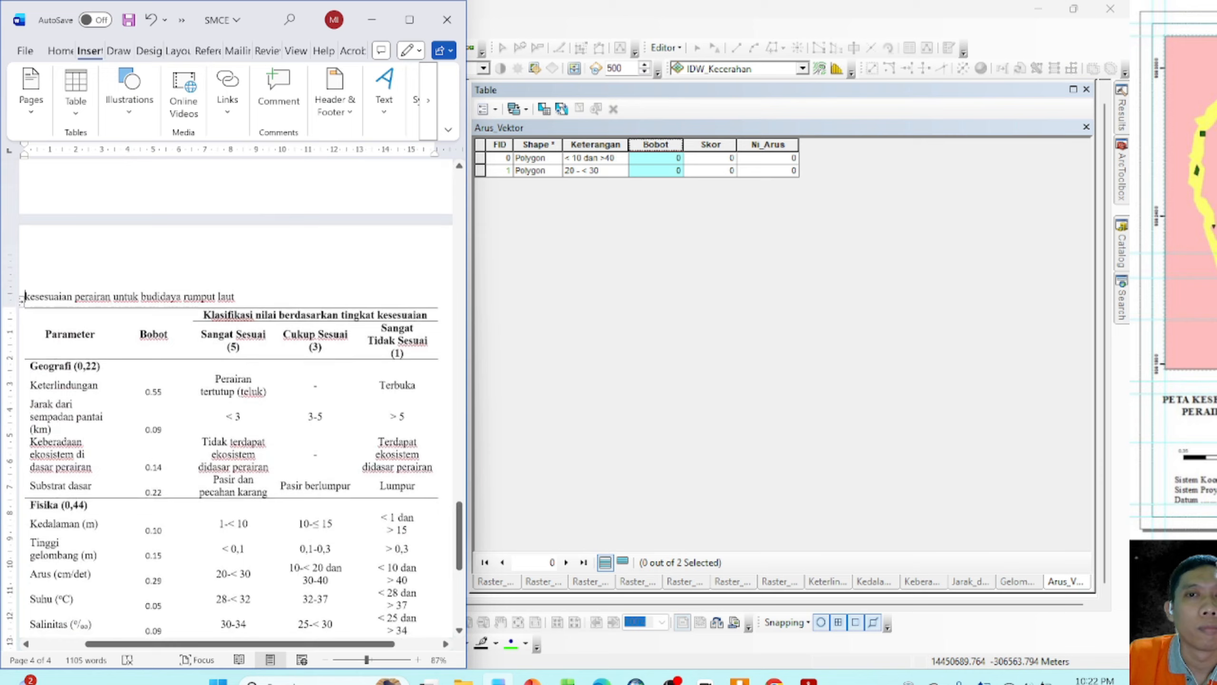
Step: Look up the Arus parameter's weight and suitability classes in the Word document's tables
{"action": "scroll", "coordinate": [235, 407], "scroll_direction": "down", "scroll_amount": 5}
{"action": "scroll", "coordinate": [235, 408], "scroll_direction": "up", "scroll_amount": 3}
{"action": "scroll", "coordinate": [235, 398], "scroll_direction": "down", "scroll_amount": 5}
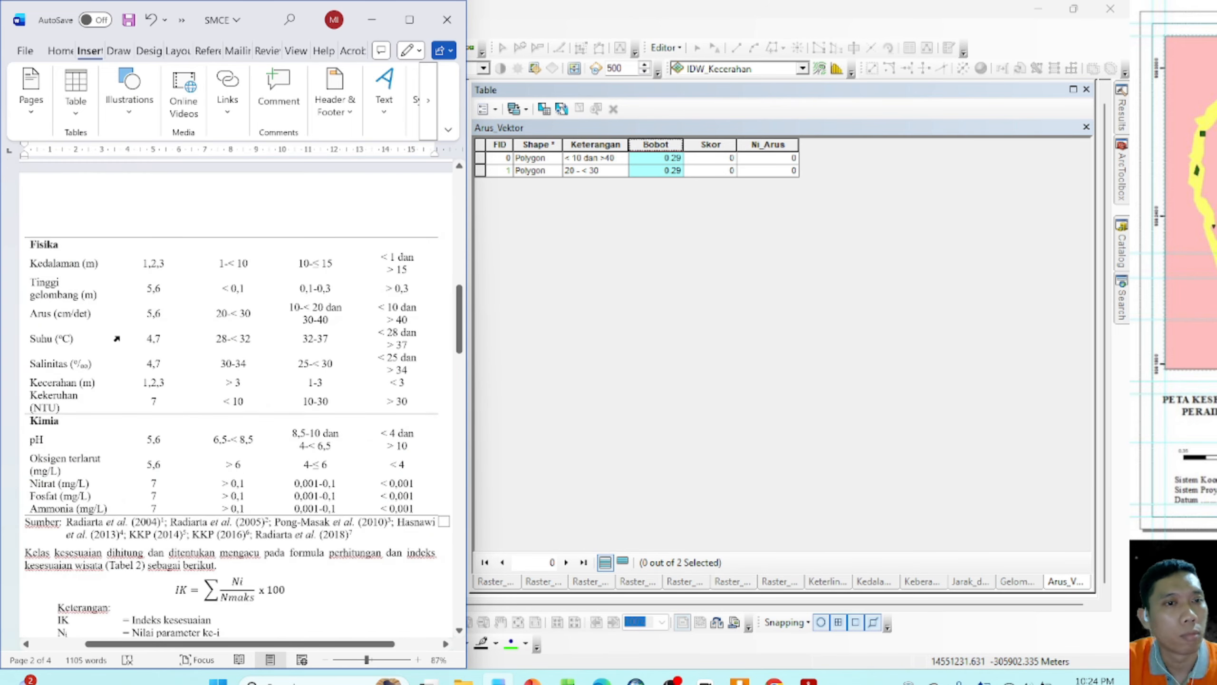
{"action": "scroll", "coordinate": [235, 398], "scroll_direction": "up", "scroll_amount": 6}
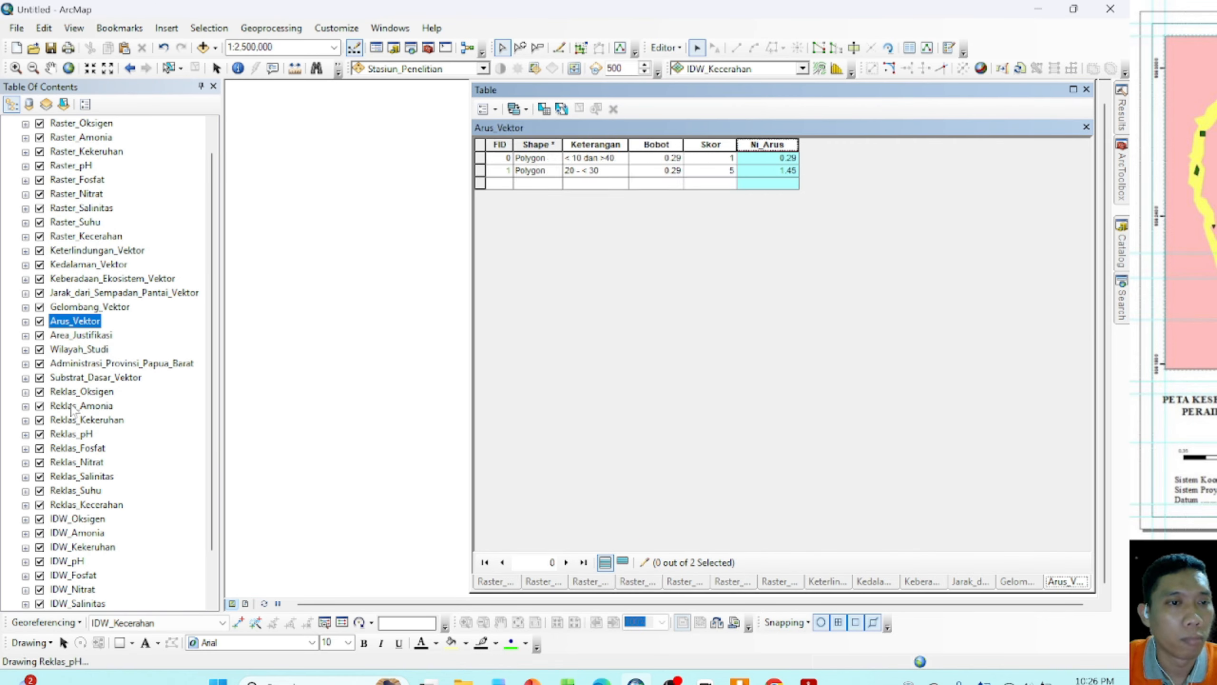
Step: Add weight, score and weighted-score fields to the Substrat_Dasar_Vektor table and open the options of its Skor field
{"action": "left_click", "coordinate": [495, 109]}
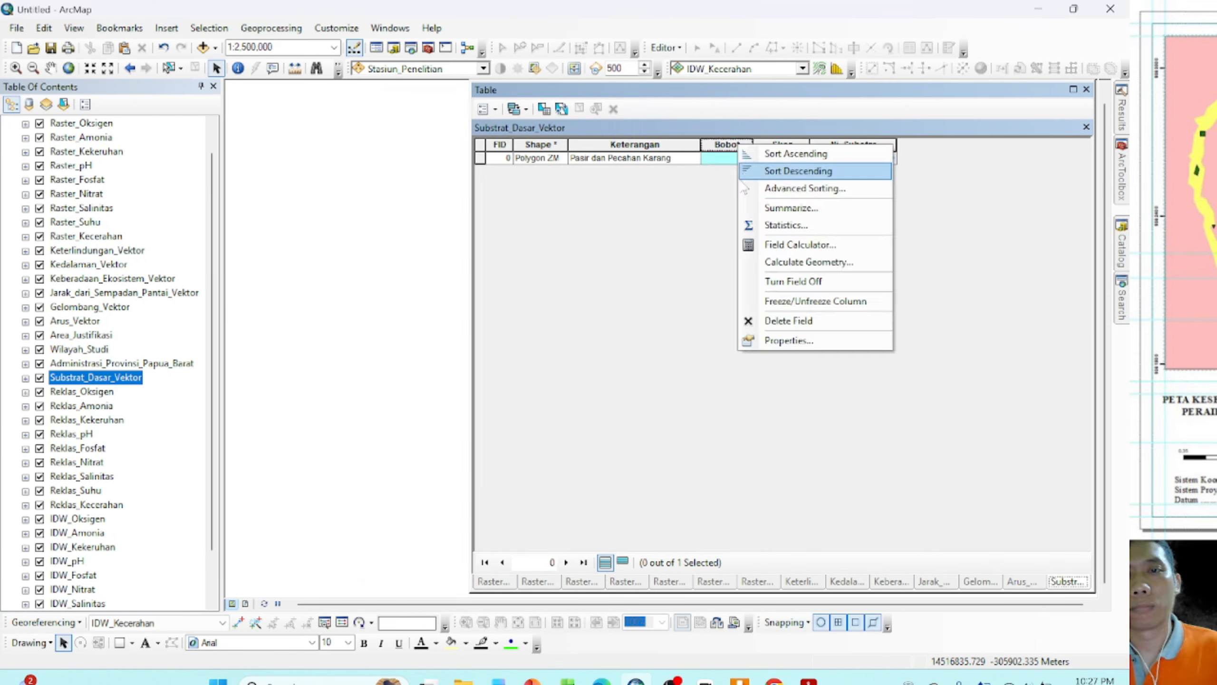
{"action": "right_click", "coordinate": [779, 145]}
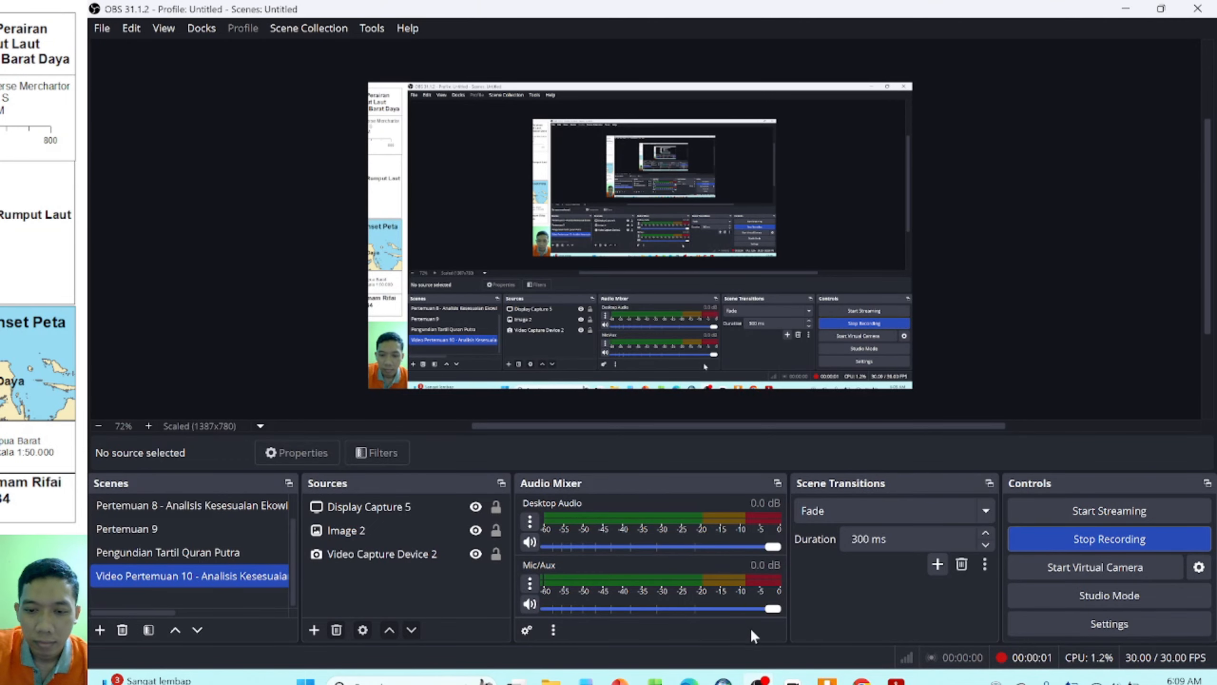
Step: Switch to ArcMap, review the attribute tables of Raster_Kekeruhan and Kedalaman_Vektor, and close the table window
{"action": "left_click", "coordinate": [724, 681]}
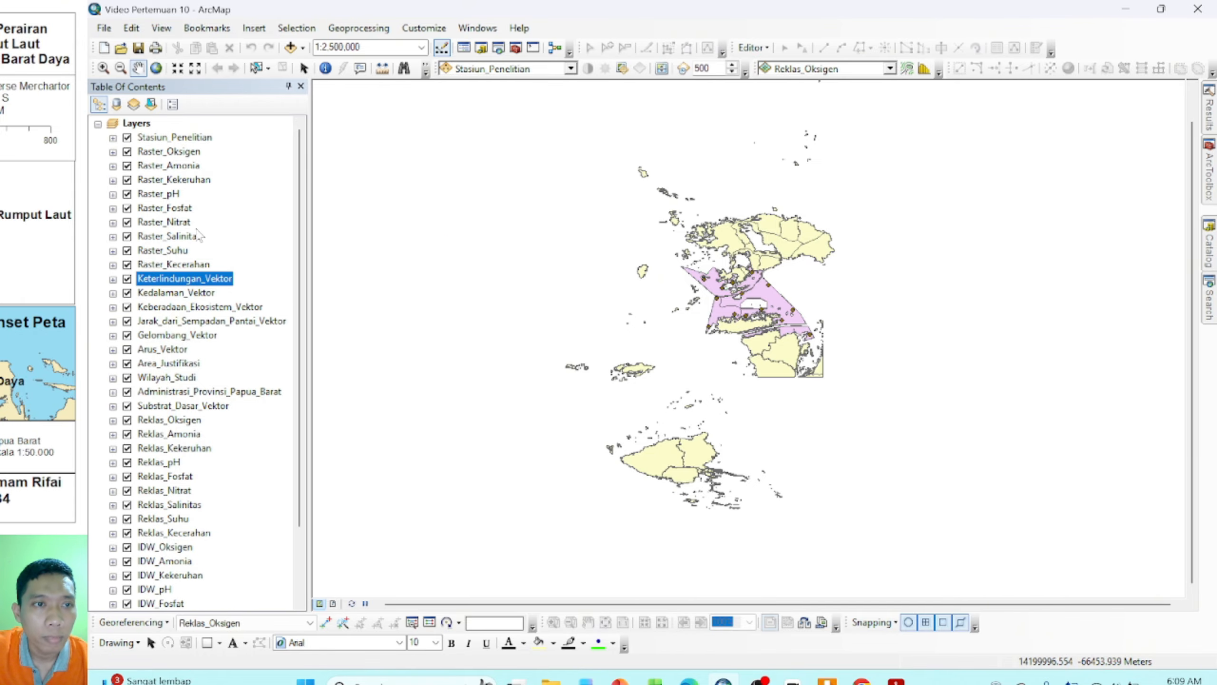
{"action": "right_click", "coordinate": [191, 181]}
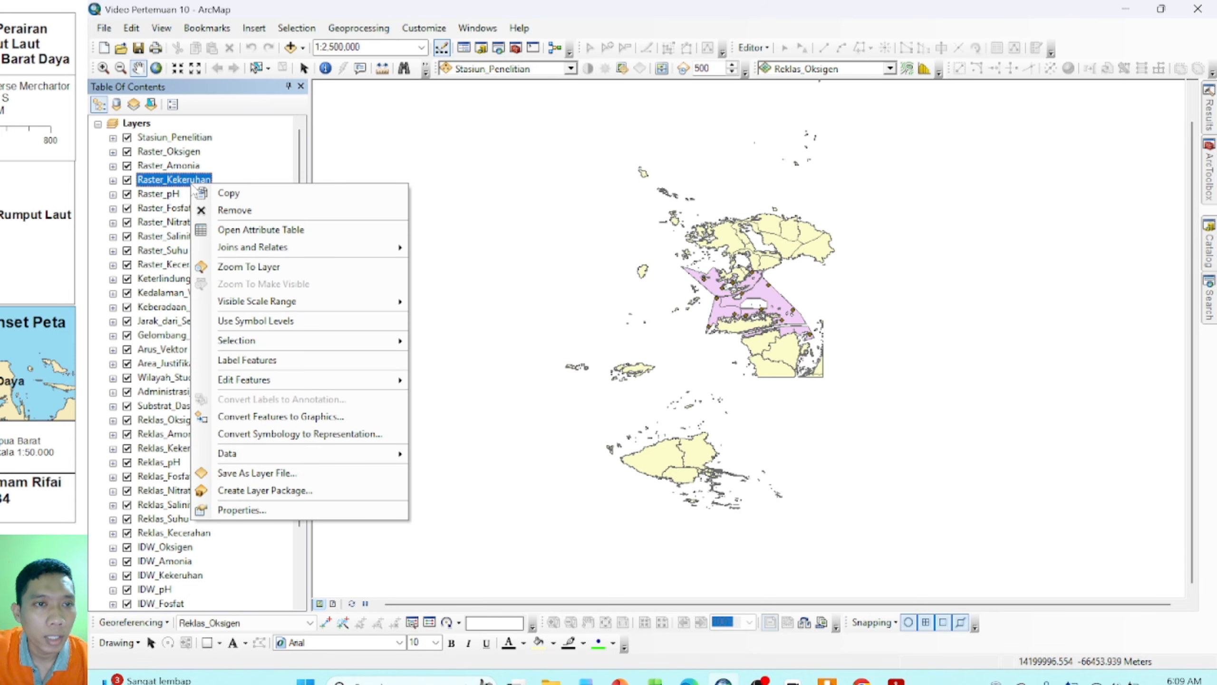
{"action": "left_click", "coordinate": [253, 230]}
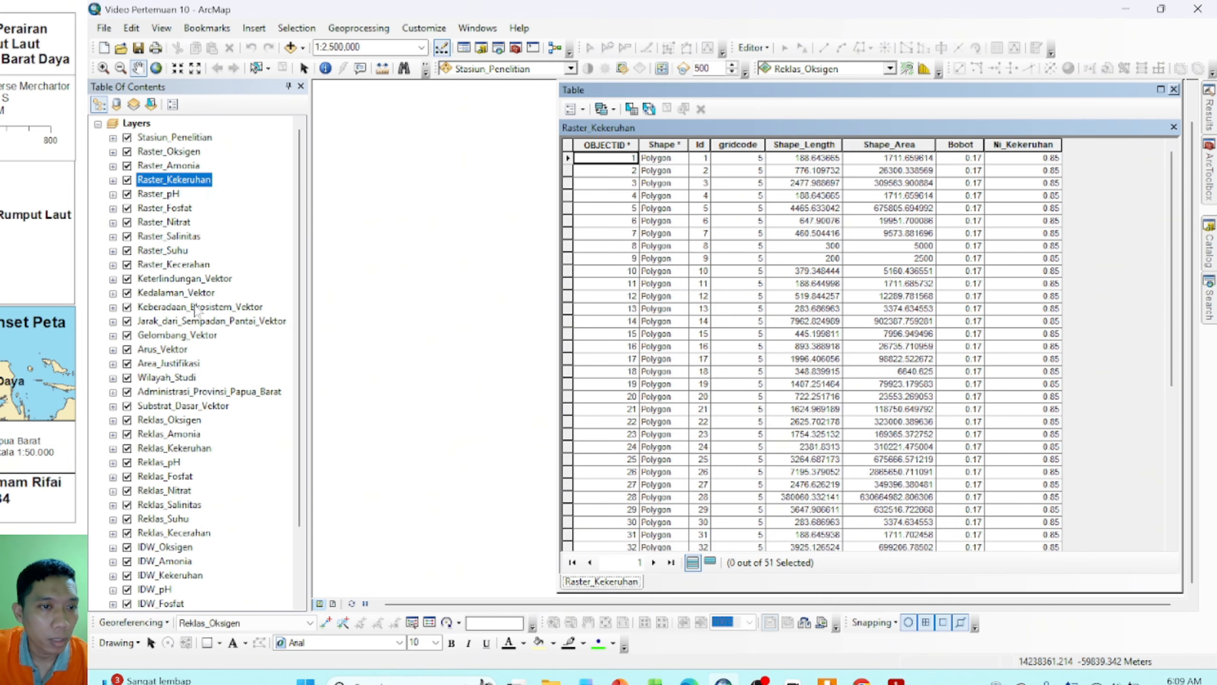
{"action": "right_click", "coordinate": [190, 294]}
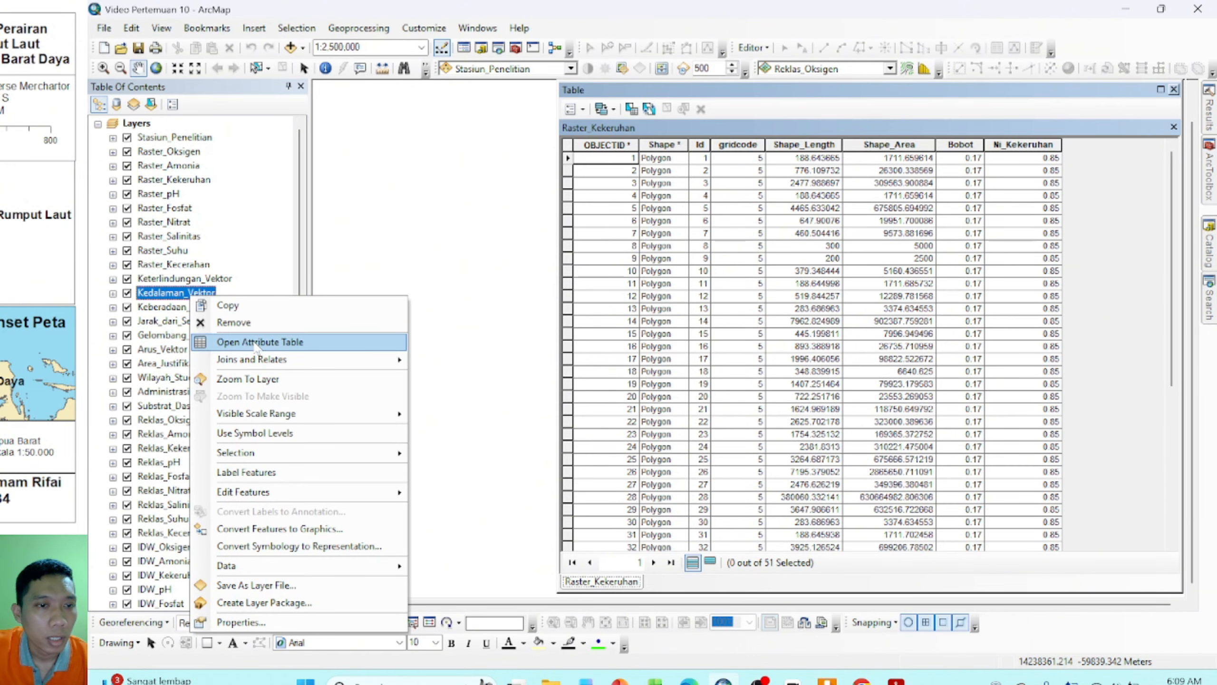
{"action": "left_click", "coordinate": [254, 340]}
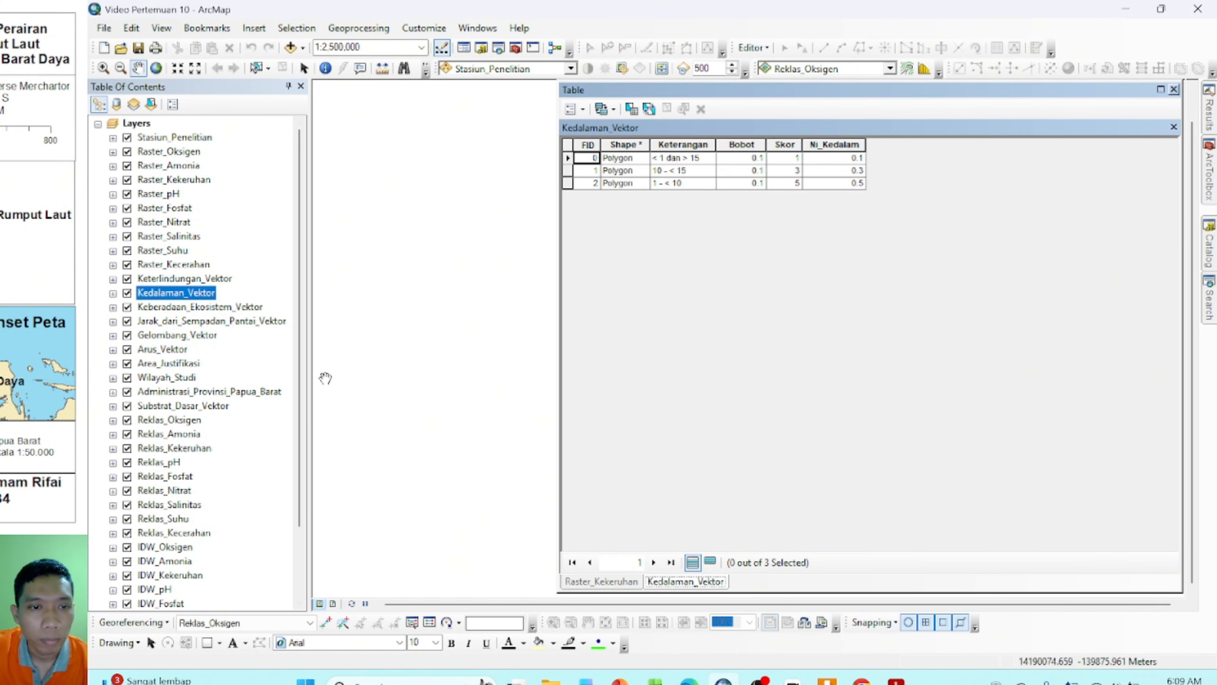
{"action": "left_click", "coordinate": [203, 264]}
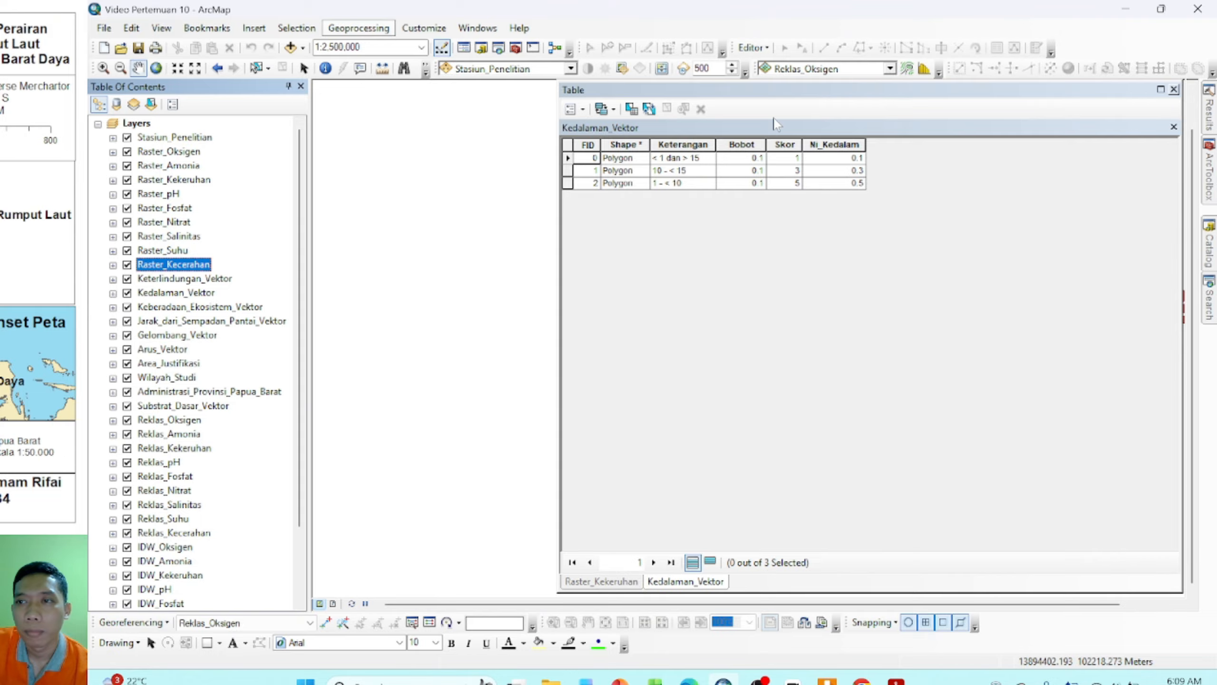
{"action": "left_click", "coordinate": [1173, 89]}
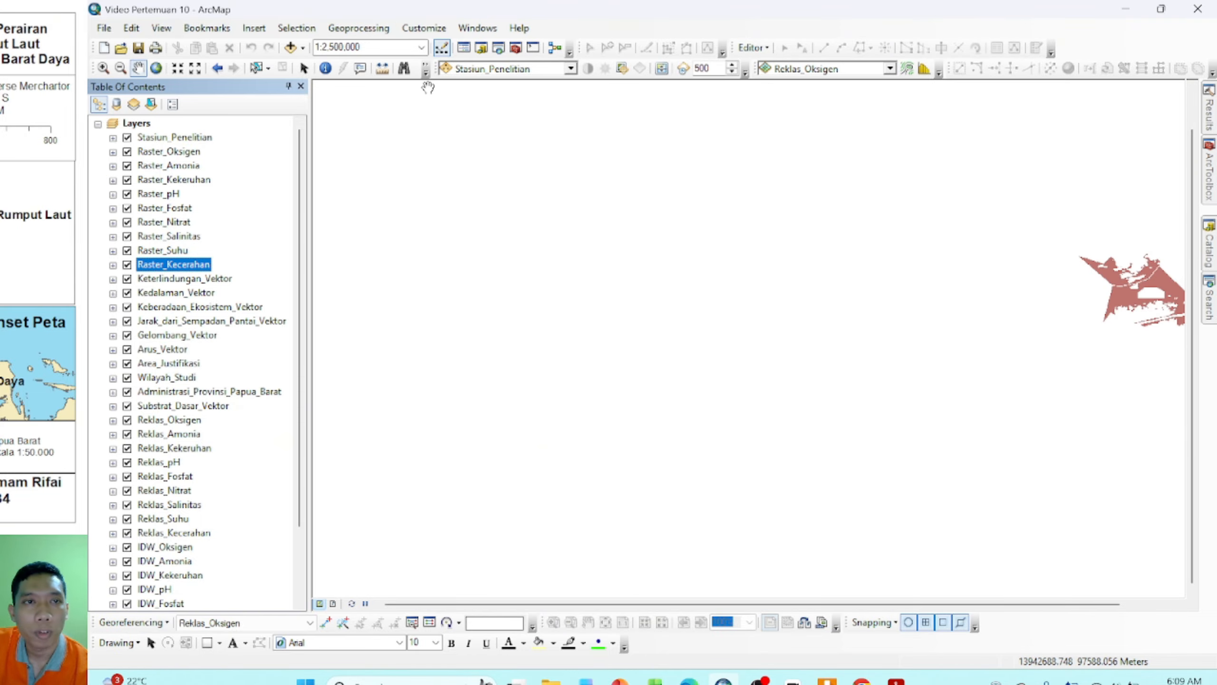
Step: Open the Union geoprocessing tool and move its dialog clear of the layer list
{"action": "left_click_drag", "start_coordinate": [757, 240], "coordinate": [598, 259]}
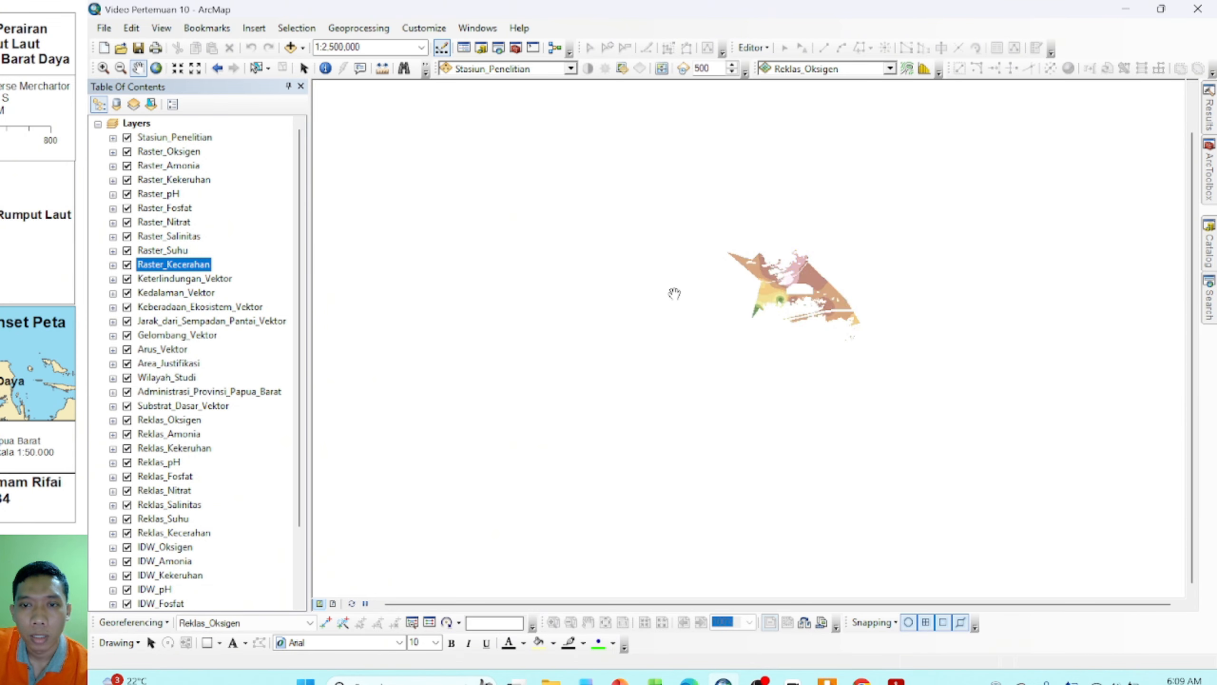
{"action": "left_click_drag", "start_coordinate": [711, 289], "coordinate": [678, 308]}
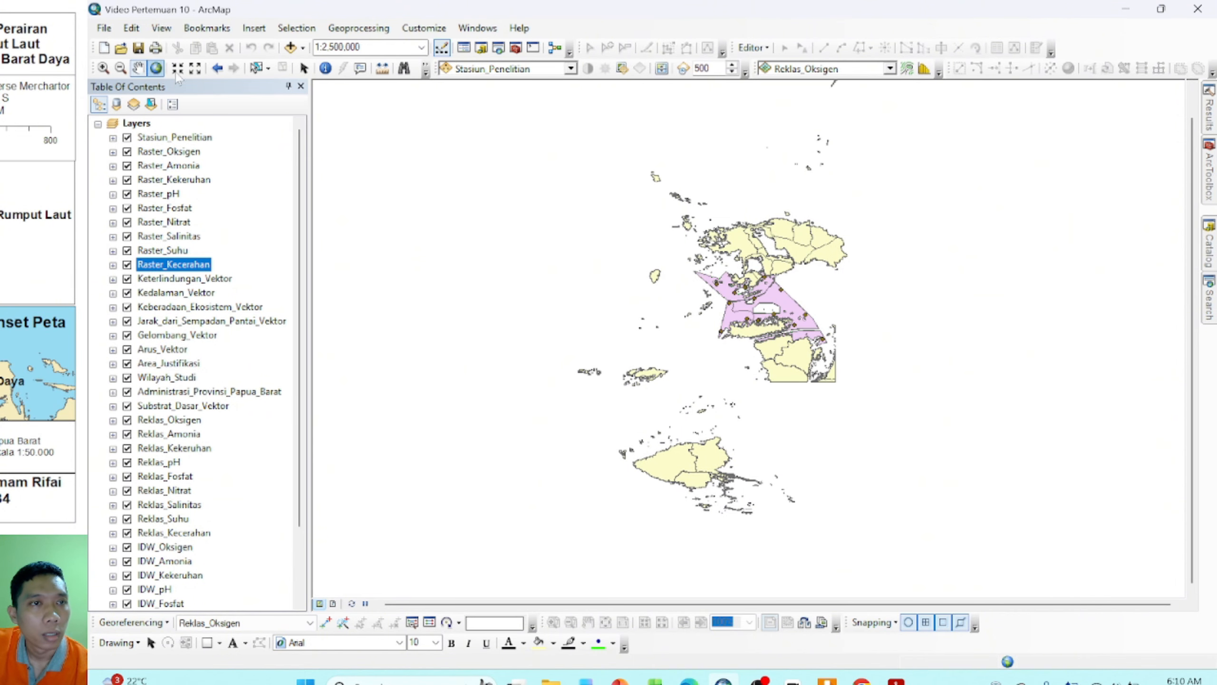
{"action": "left_click", "coordinate": [304, 68]}
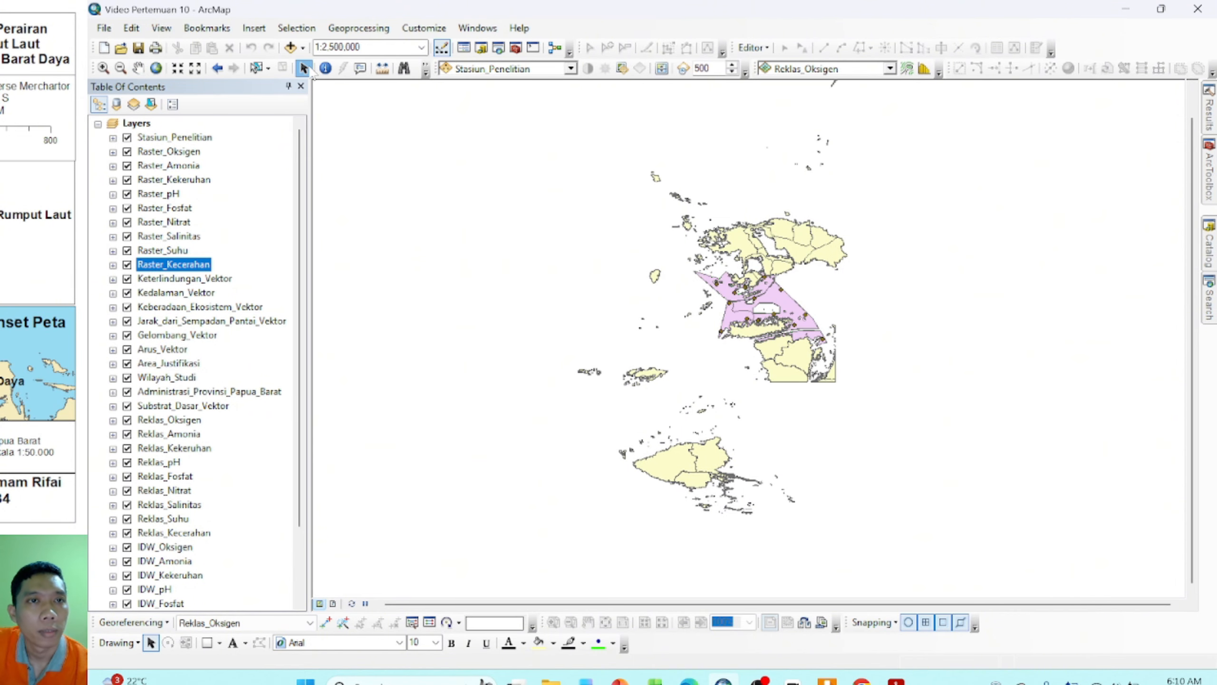
{"action": "left_click", "coordinate": [359, 27]}
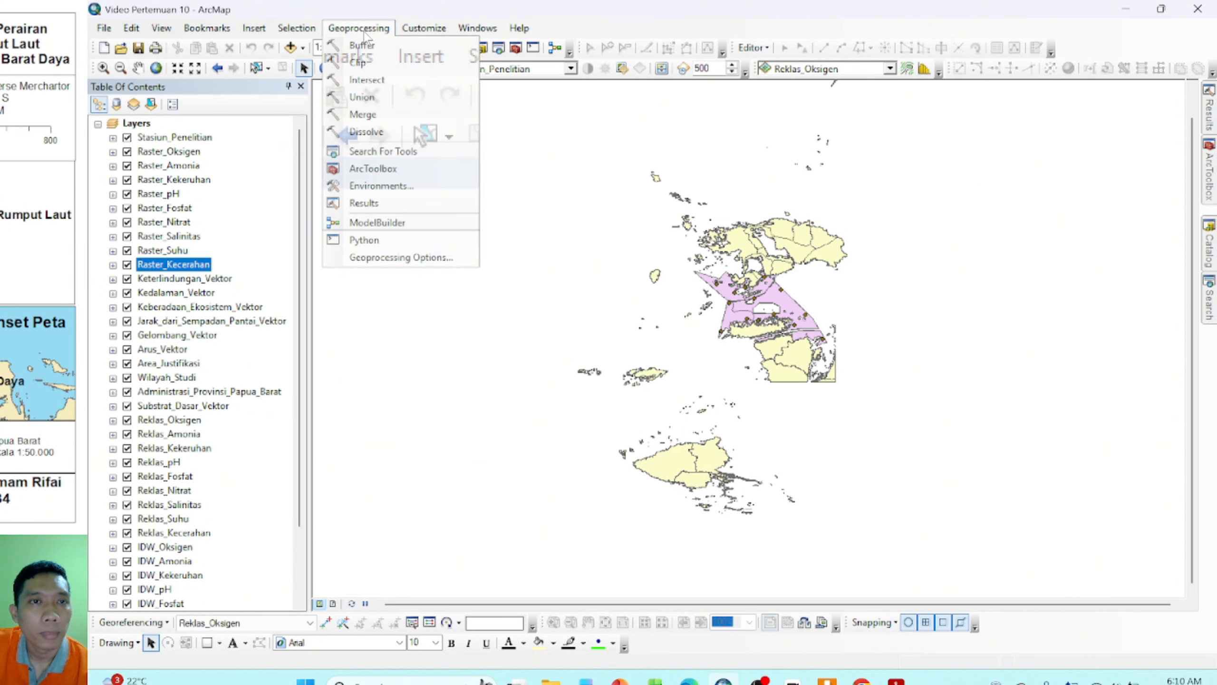
{"action": "left_click", "coordinate": [369, 96]}
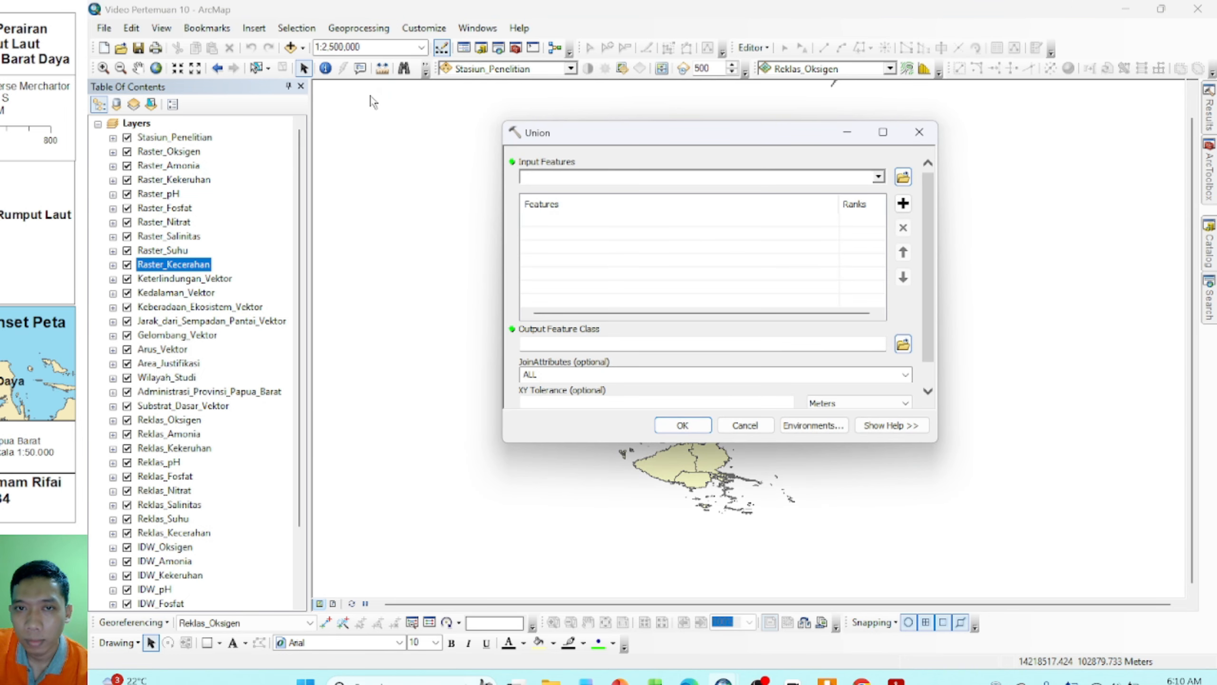
{"action": "left_click_drag", "start_coordinate": [792, 142], "coordinate": [974, 111]}
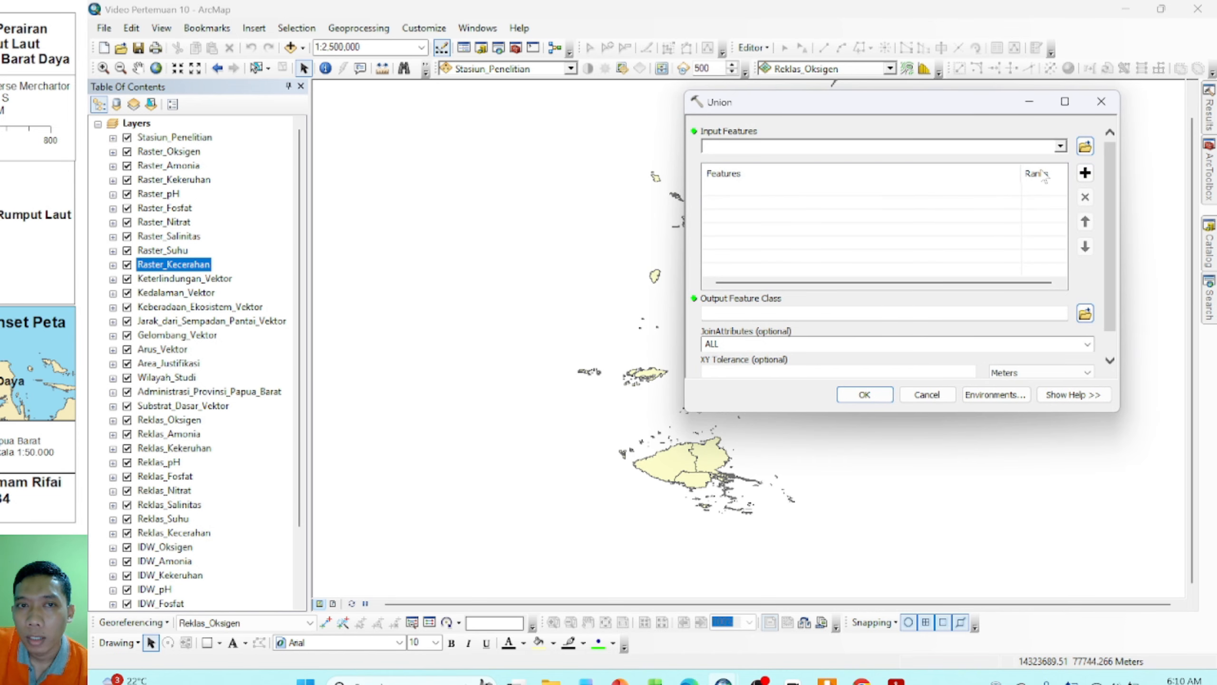
Step: Add Raster_Oksigen, Raster_Amonia and Raster_Kekeruhan as input features of the Union
{"action": "left_click", "coordinate": [1060, 147]}
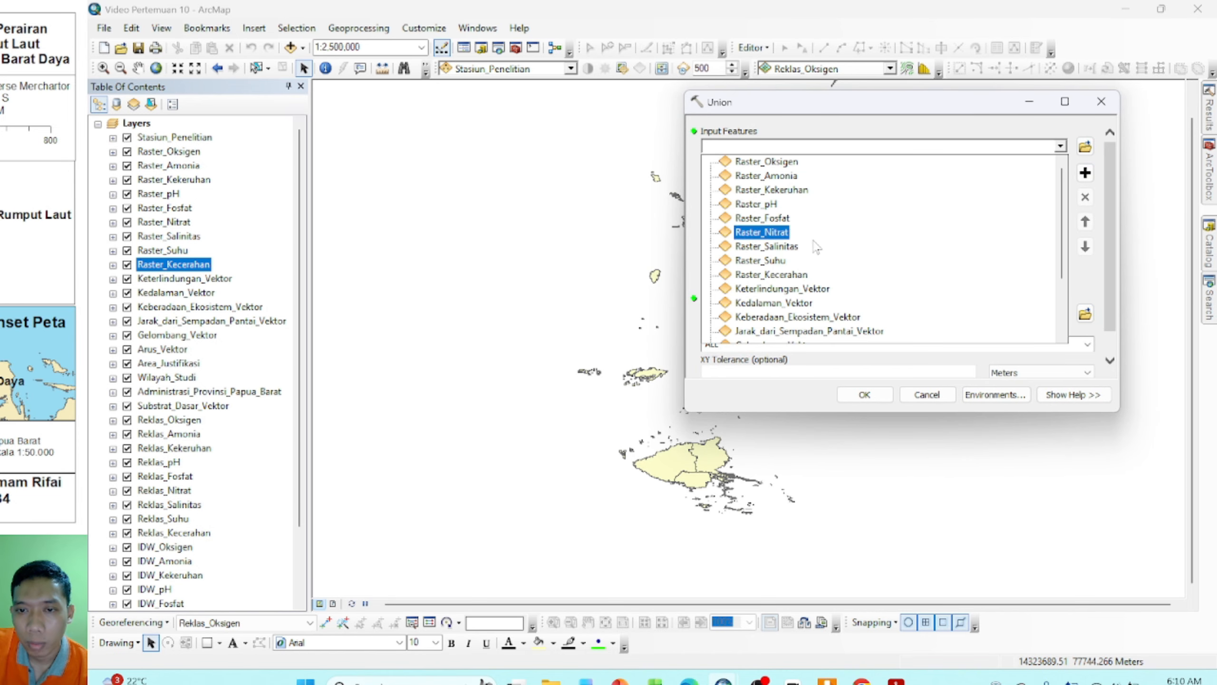
{"action": "scroll", "coordinate": [833, 253], "scroll_direction": "down", "scroll_amount": 3}
{"action": "scroll", "coordinate": [833, 253], "scroll_direction": "up", "scroll_amount": 3}
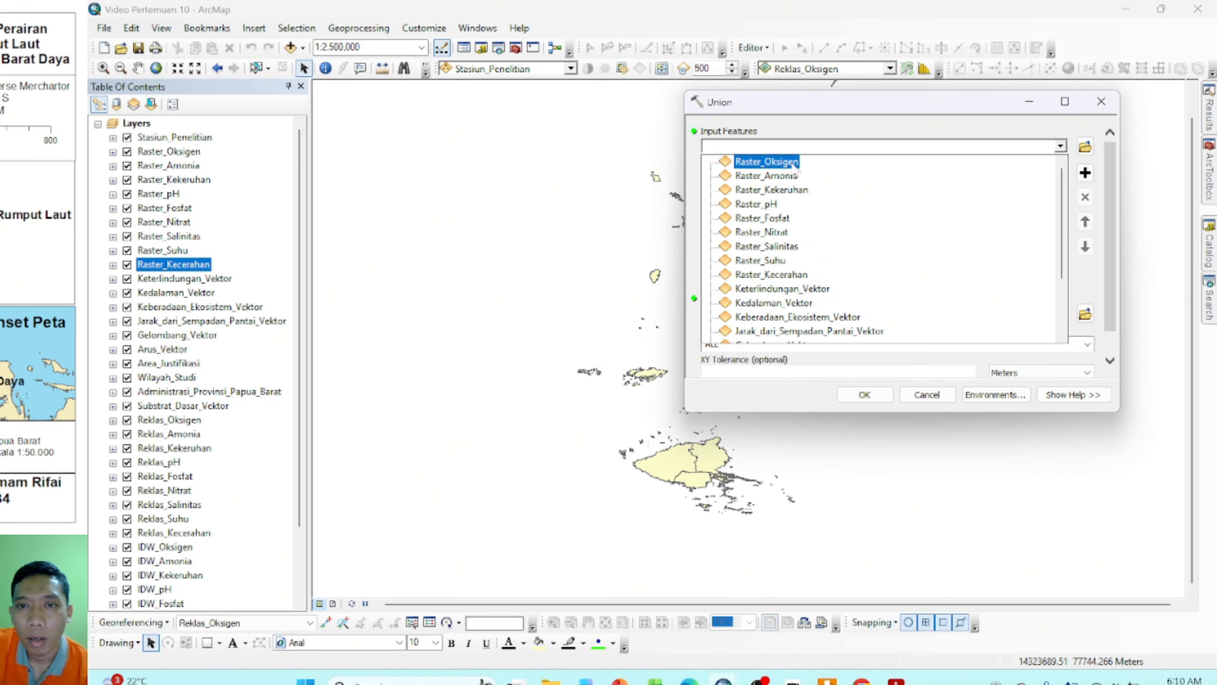
{"action": "scroll", "coordinate": [816, 321], "scroll_direction": "down", "scroll_amount": 3}
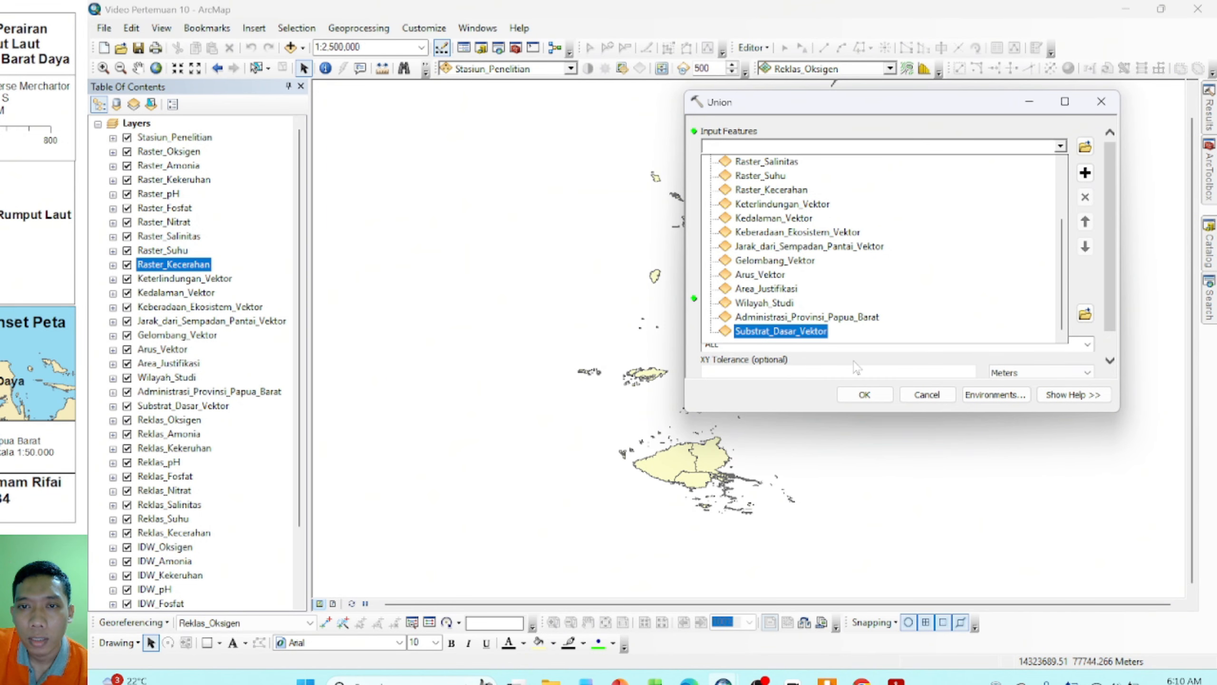
{"action": "scroll", "coordinate": [810, 269], "scroll_direction": "up", "scroll_amount": 3}
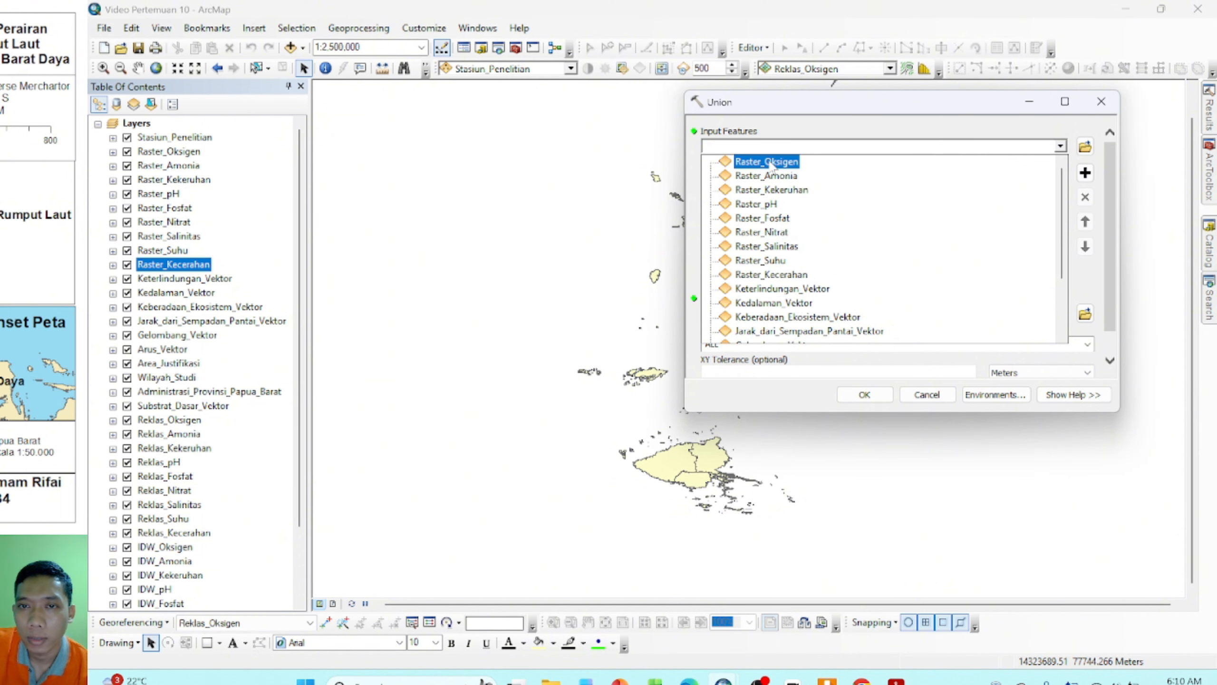
{"action": "left_click", "coordinate": [767, 162]}
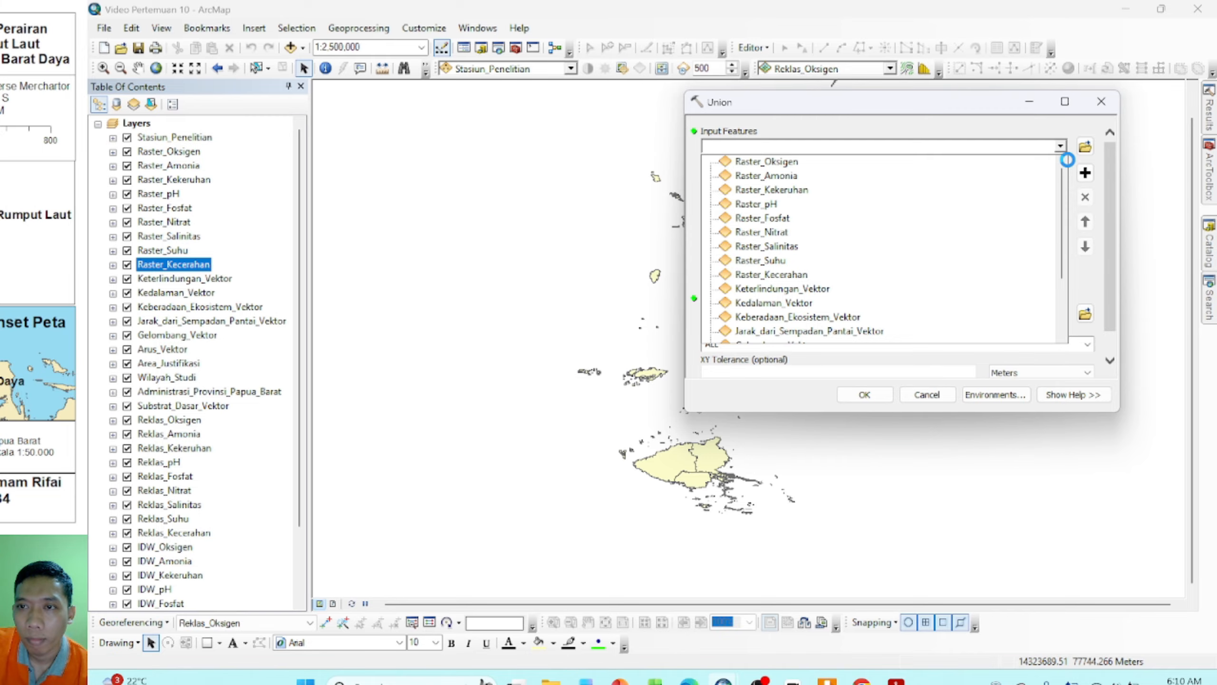
{"action": "left_click", "coordinate": [1061, 148]}
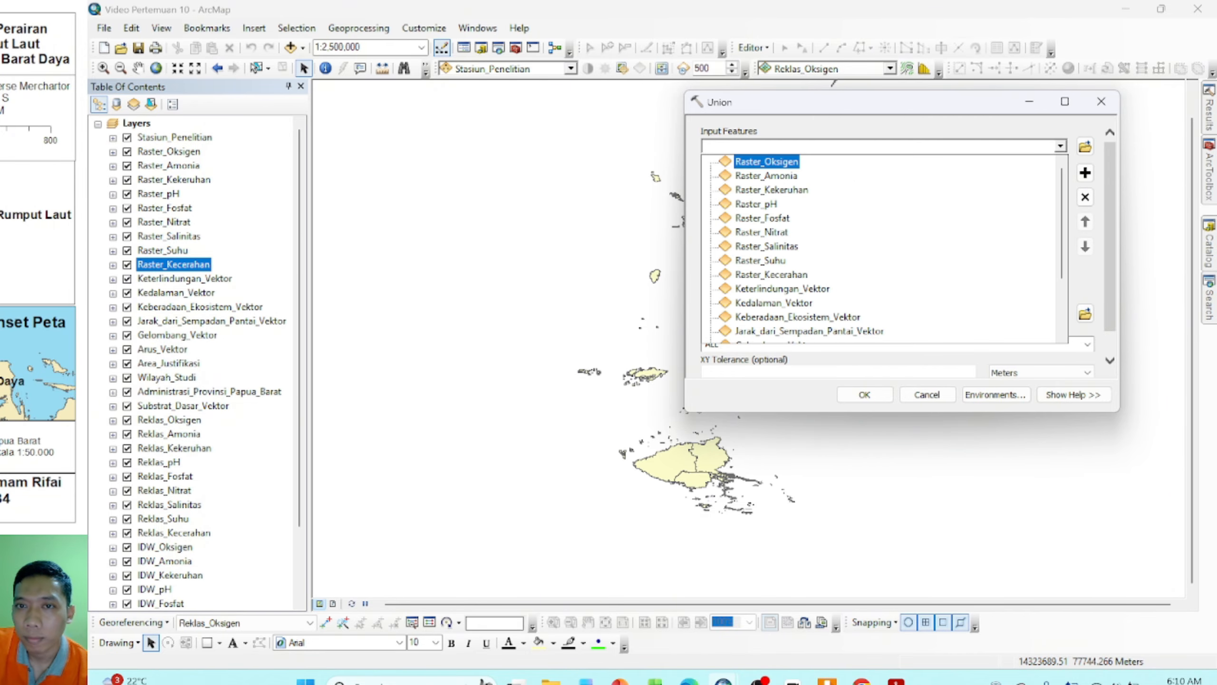
{"action": "left_click", "coordinate": [791, 175]}
{"action": "left_click", "coordinate": [1060, 146]}
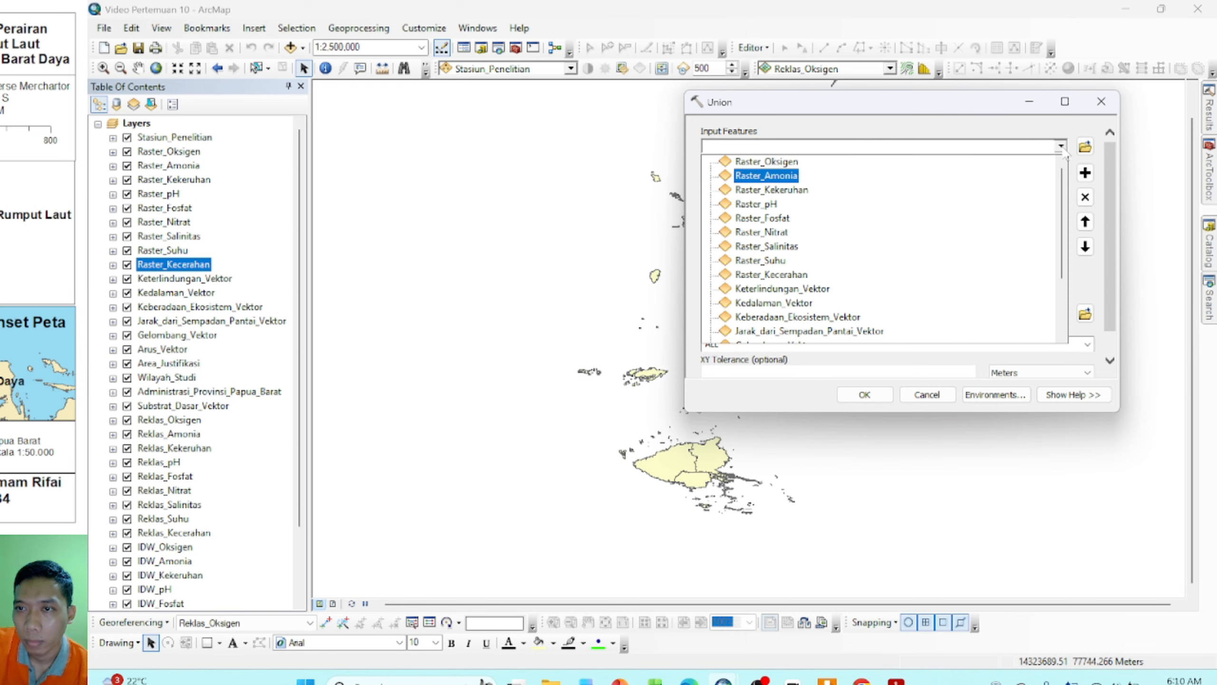
{"action": "left_click", "coordinate": [776, 191]}
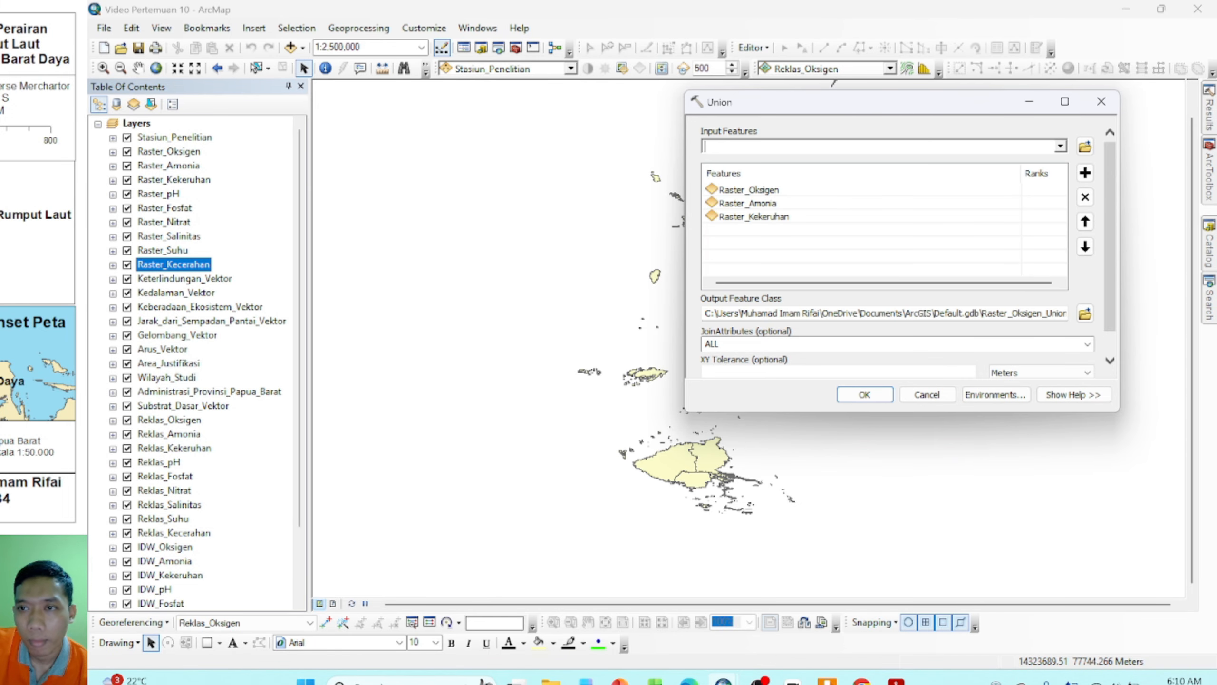
Step: Add Raster_pH, Raster_Fosfat and Raster_Nitrat to the Union's input features
{"action": "left_click", "coordinate": [1061, 146]}
{"action": "left_click", "coordinate": [756, 204]}
{"action": "left_click", "coordinate": [1060, 146]}
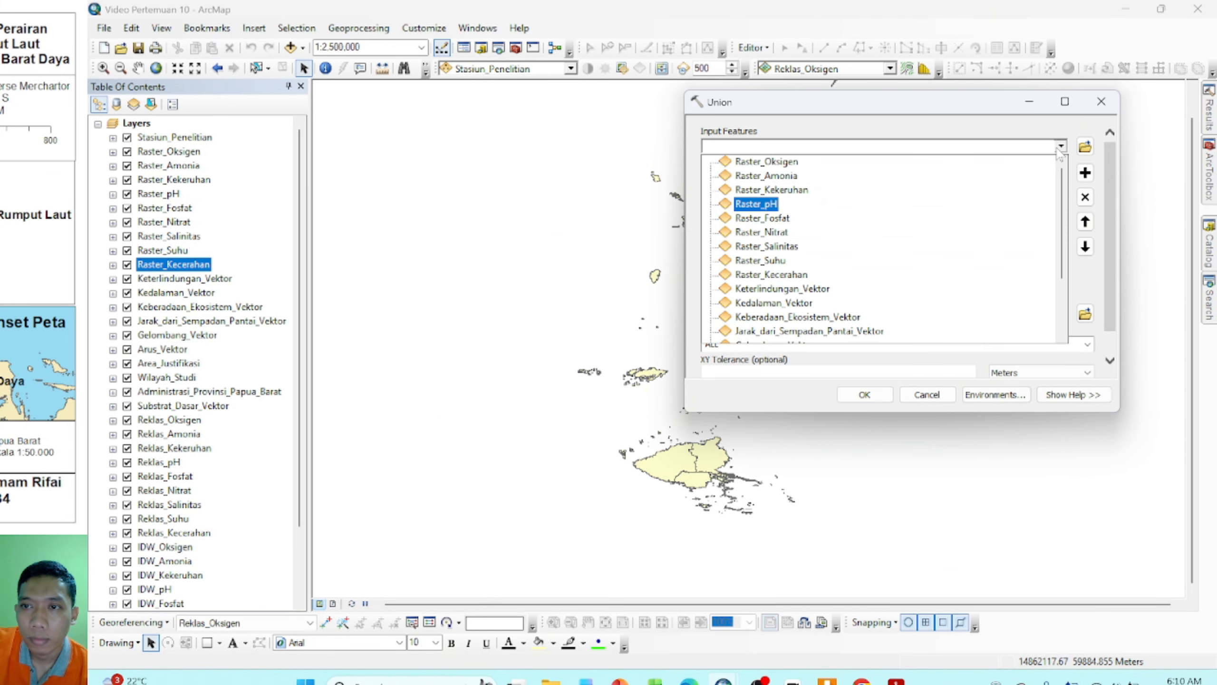
{"action": "left_click", "coordinate": [769, 219]}
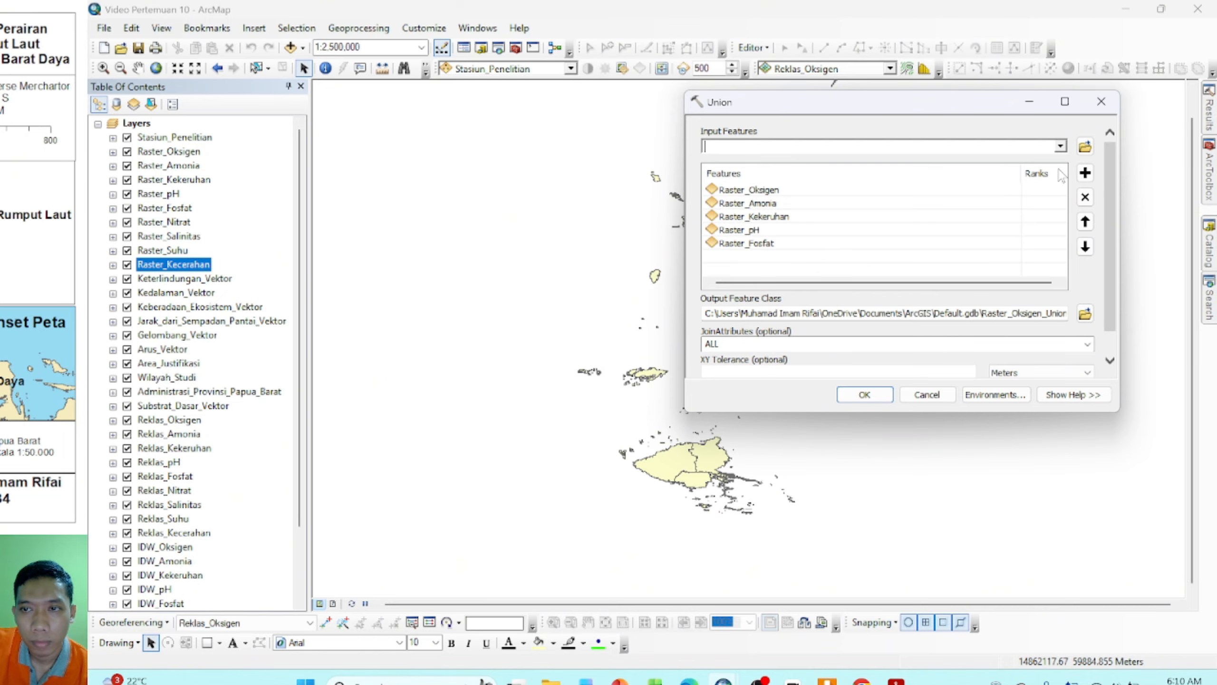
{"action": "left_click", "coordinate": [1061, 146]}
{"action": "left_click", "coordinate": [784, 233]}
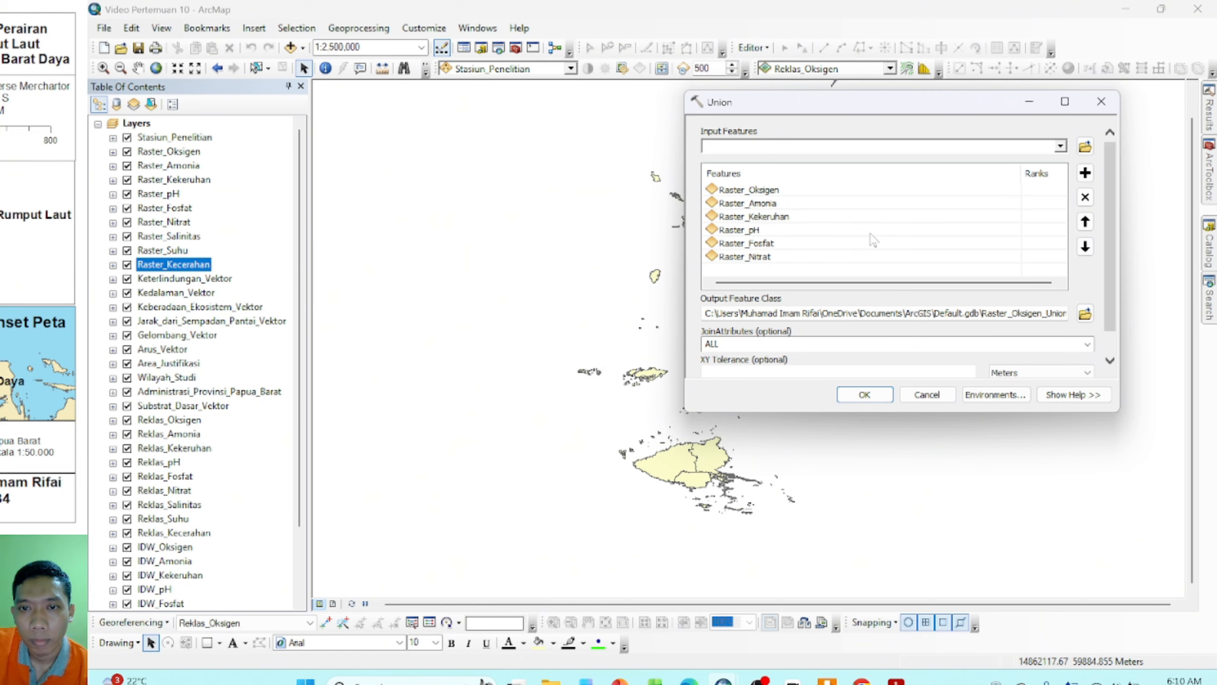
Step: Add Raster_Salinitas, Raster_Suhu and Raster_Kecerahan to the Union's input features
{"action": "left_click", "coordinate": [1060, 146]}
{"action": "left_click", "coordinate": [786, 245]}
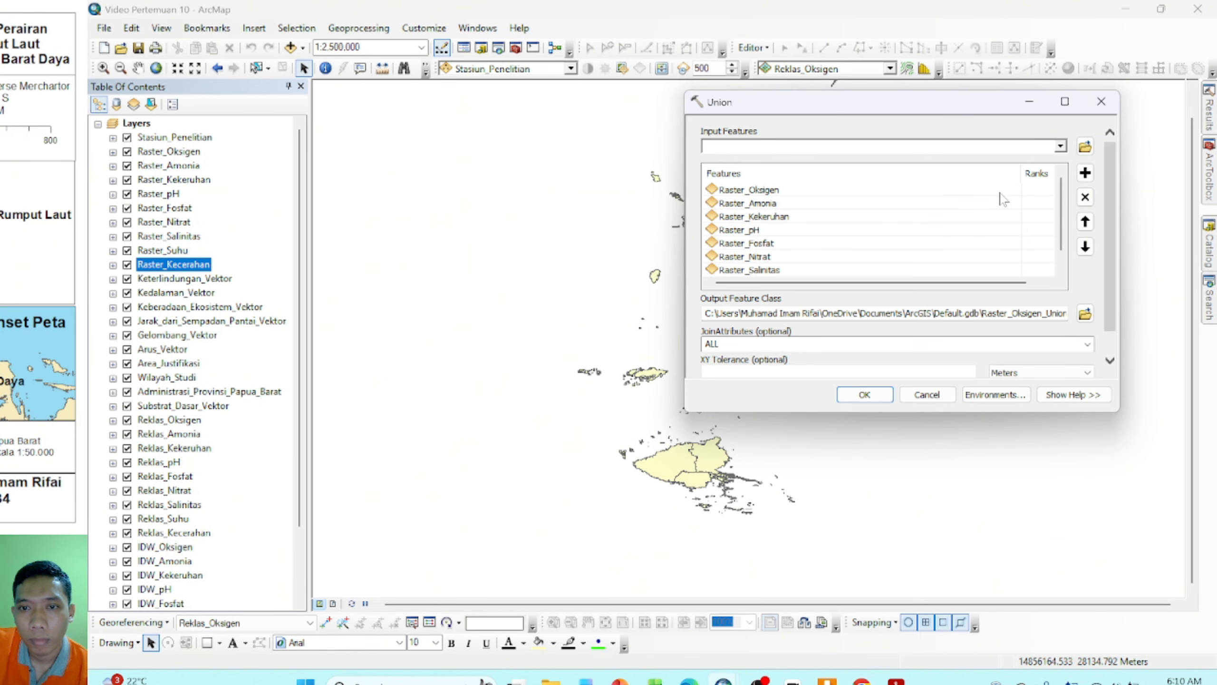
{"action": "left_click", "coordinate": [1060, 146]}
{"action": "left_click", "coordinate": [772, 259]}
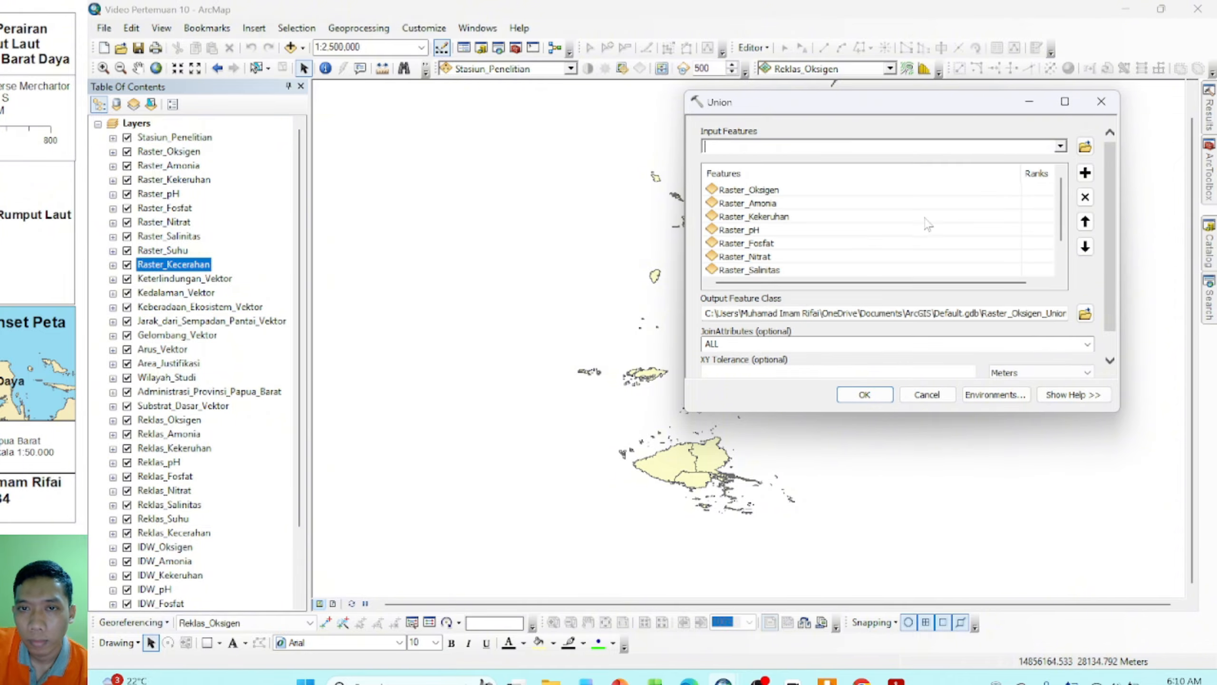
{"action": "left_click", "coordinate": [1061, 146]}
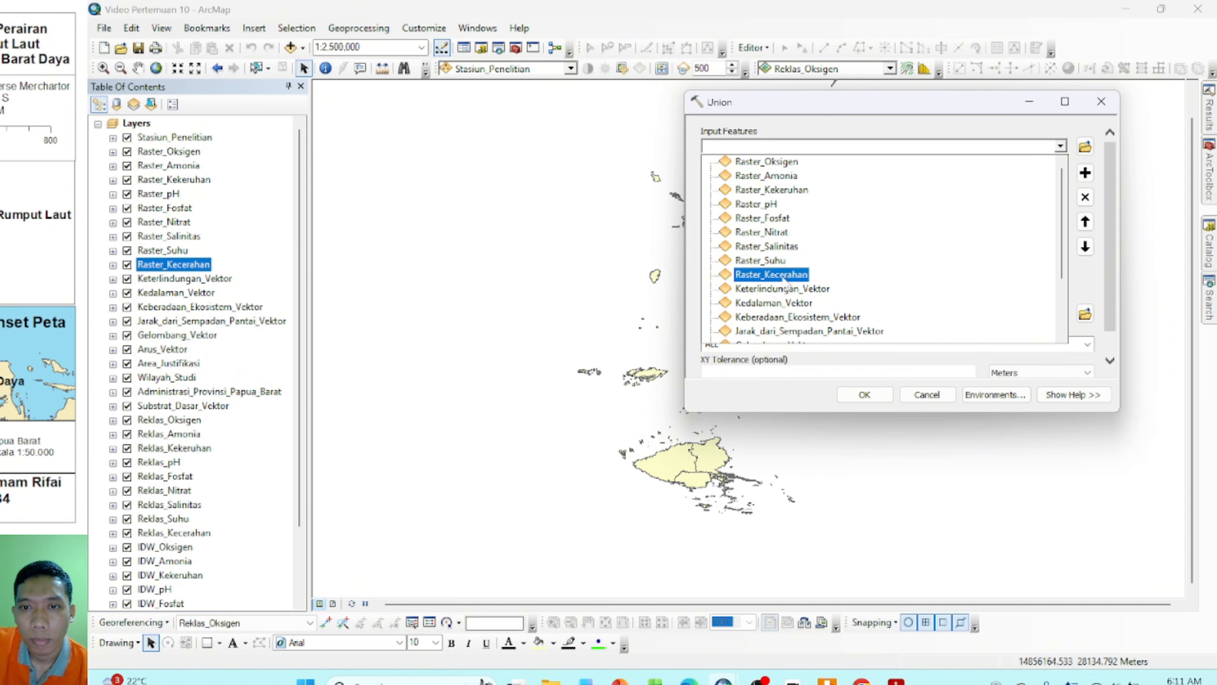
{"action": "left_click", "coordinate": [785, 275]}
{"action": "scroll", "coordinate": [817, 226], "scroll_direction": "down", "scroll_amount": 1}
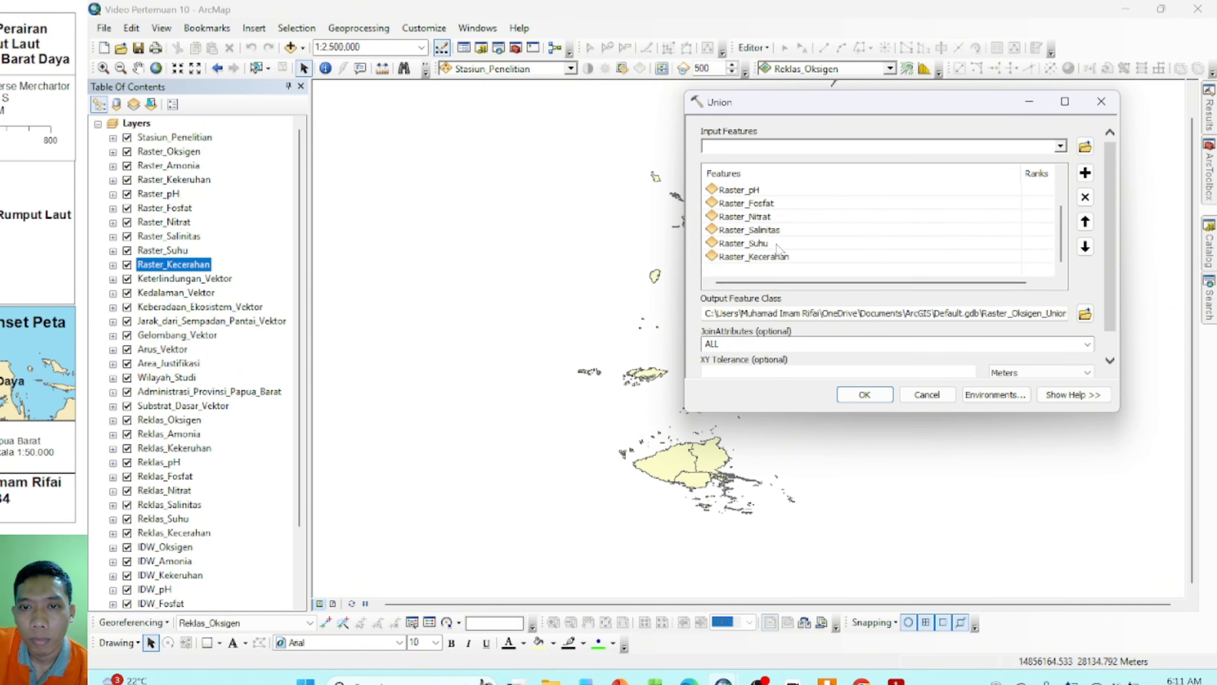
Step: Add Keterlindungan_Vektor, Kedalaman_Vektor and Keberadaan_Ekosistem_Vektor to the Union's input features
{"action": "left_click", "coordinate": [1061, 146]}
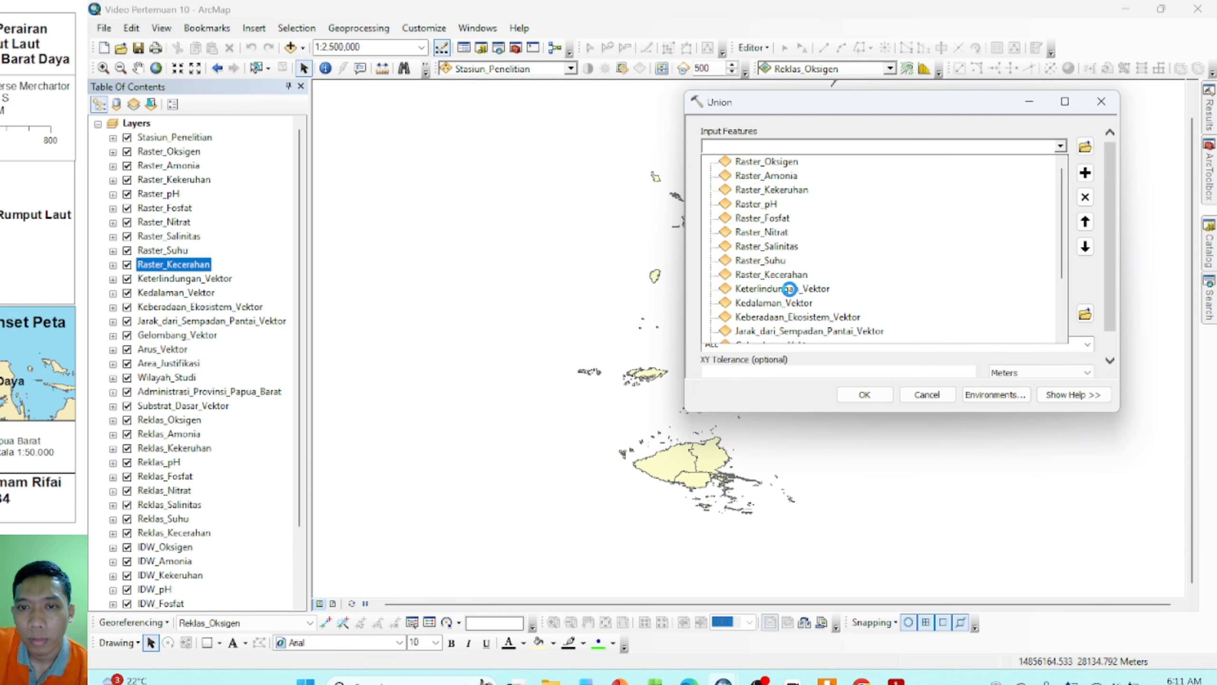
{"action": "left_click", "coordinate": [791, 290]}
{"action": "scroll", "coordinate": [1001, 234], "scroll_direction": "down", "scroll_amount": 1}
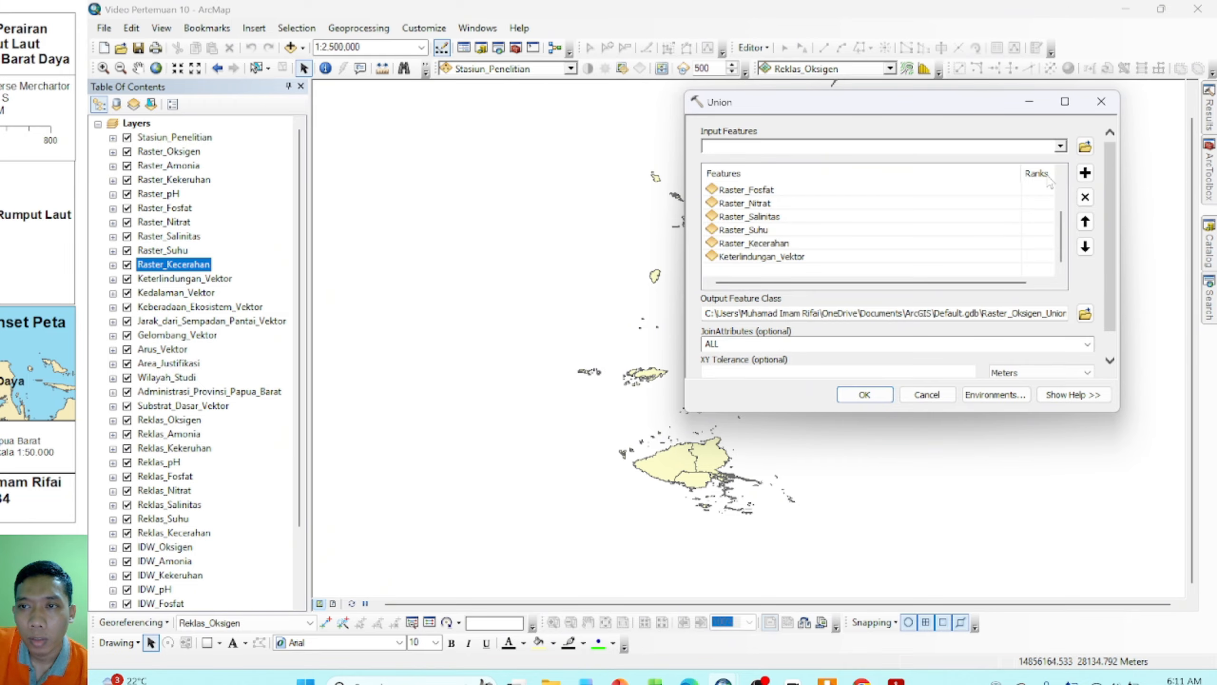
{"action": "left_click", "coordinate": [1061, 147]}
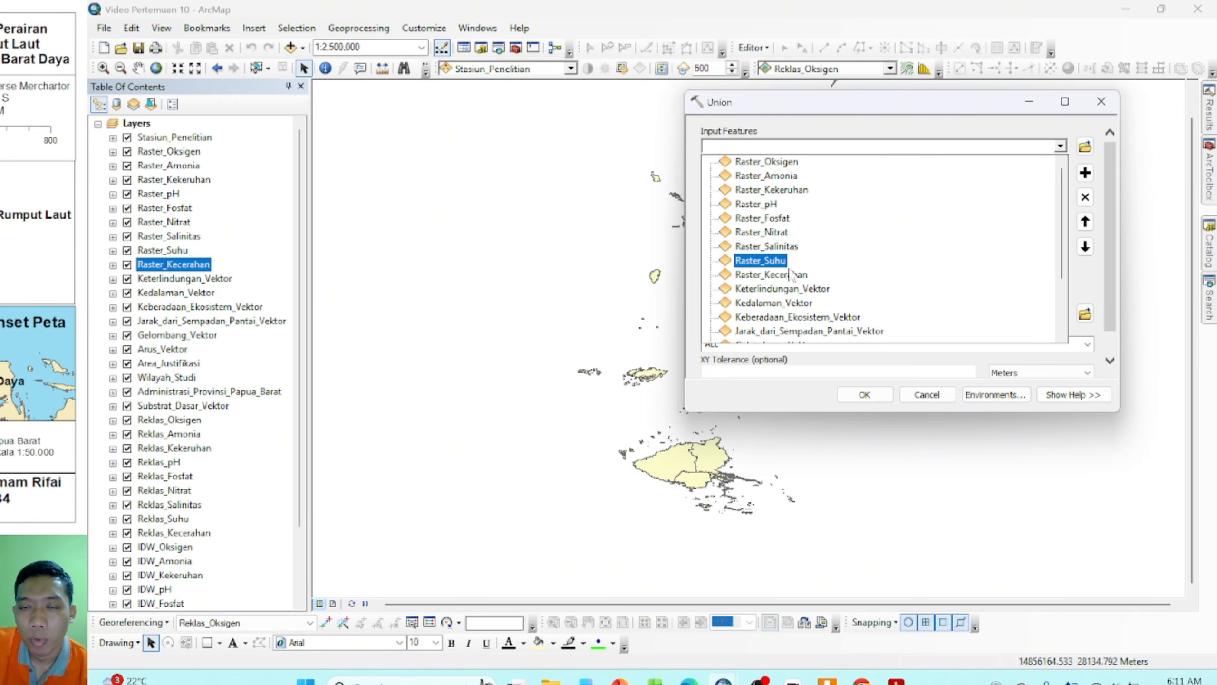
{"action": "left_click", "coordinate": [796, 304]}
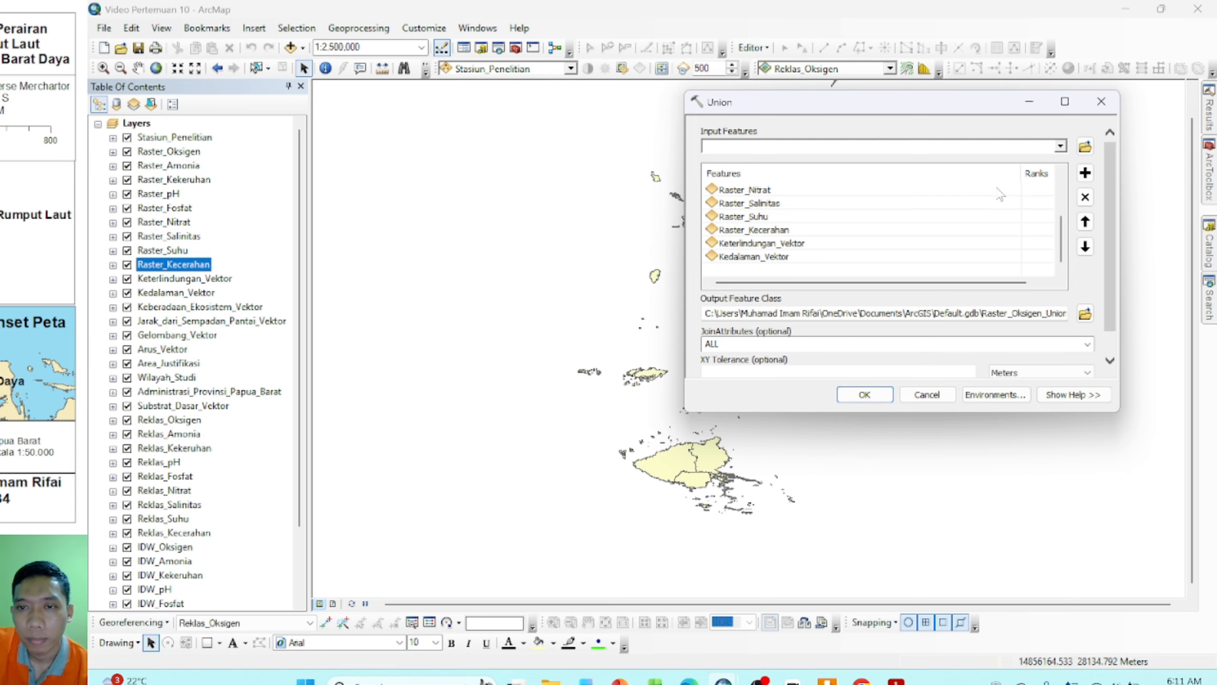
{"action": "left_click", "coordinate": [1061, 149]}
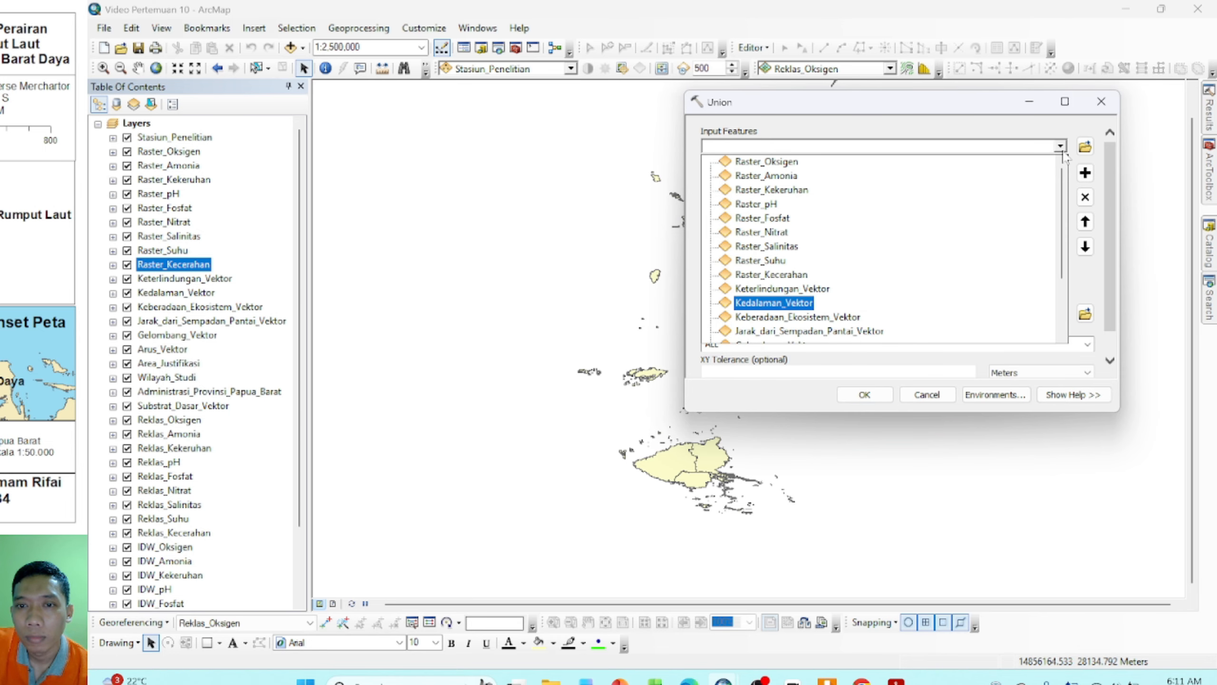
{"action": "left_click", "coordinate": [805, 319]}
Step: Add Jarak_dari_Sempadan_Pantai_Vektor, Gelombang_Vektor and Arus_Vektor to the Union's input features
{"action": "left_click", "coordinate": [1060, 147]}
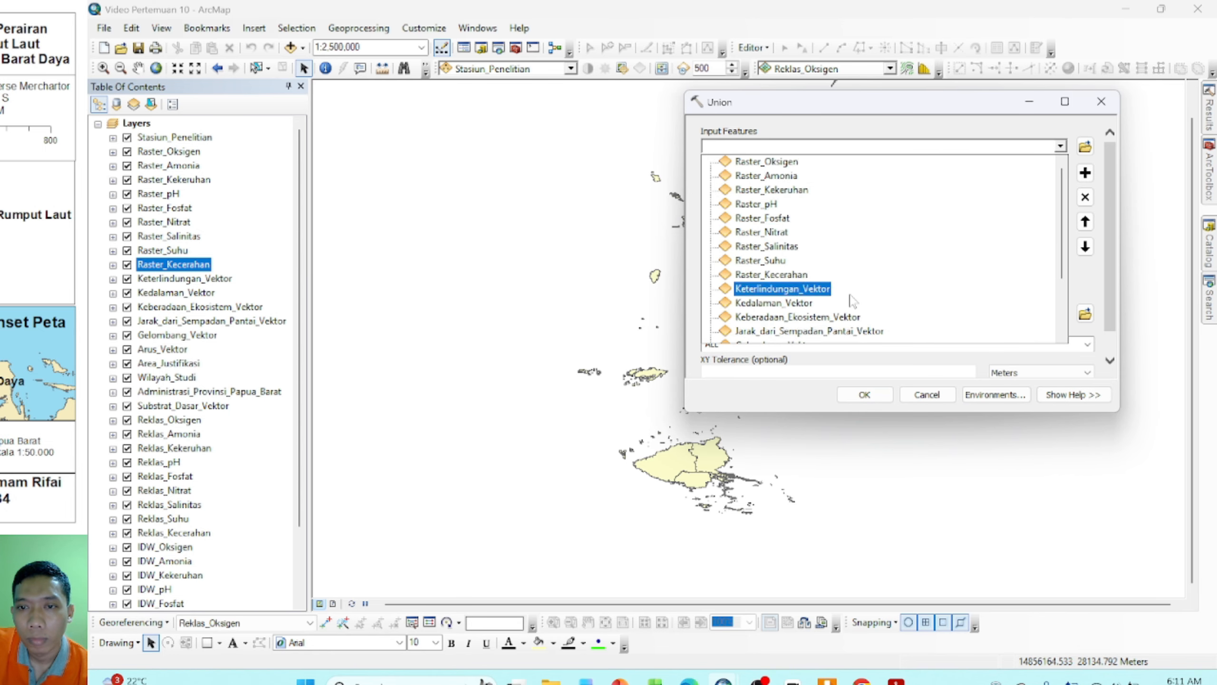
{"action": "scroll", "coordinate": [850, 298], "scroll_direction": "down", "scroll_amount": 1}
{"action": "left_click", "coordinate": [815, 289]}
{"action": "left_click", "coordinate": [1060, 147]}
{"action": "scroll", "coordinate": [795, 298], "scroll_direction": "down", "scroll_amount": 1}
{"action": "left_click", "coordinate": [787, 303]}
{"action": "left_click", "coordinate": [1061, 147]}
{"action": "scroll", "coordinate": [776, 278], "scroll_direction": "down", "scroll_amount": 2}
{"action": "left_click", "coordinate": [775, 275]}
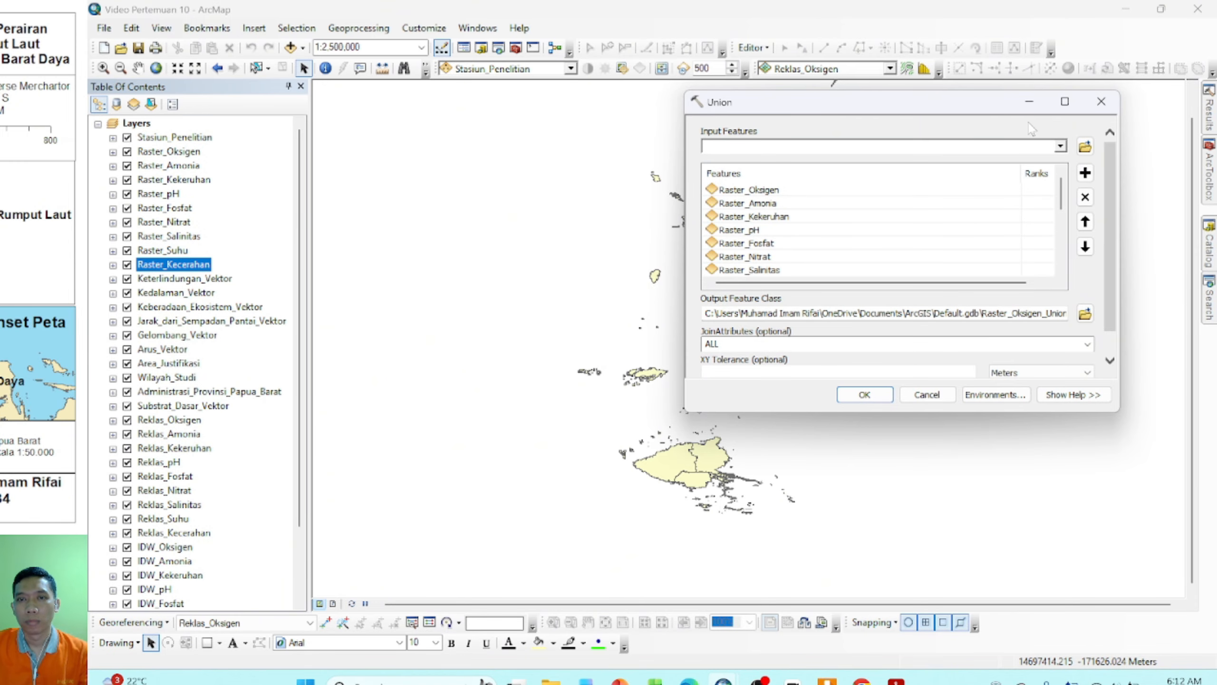
Step: Name the output feature class Union_BLDampier in the Praktikum Pertemuan 10 (Video) geodatabase and run the Union
{"action": "scroll", "coordinate": [807, 285], "scroll_direction": "down", "scroll_amount": 1}
{"action": "left_click", "coordinate": [1086, 287]}
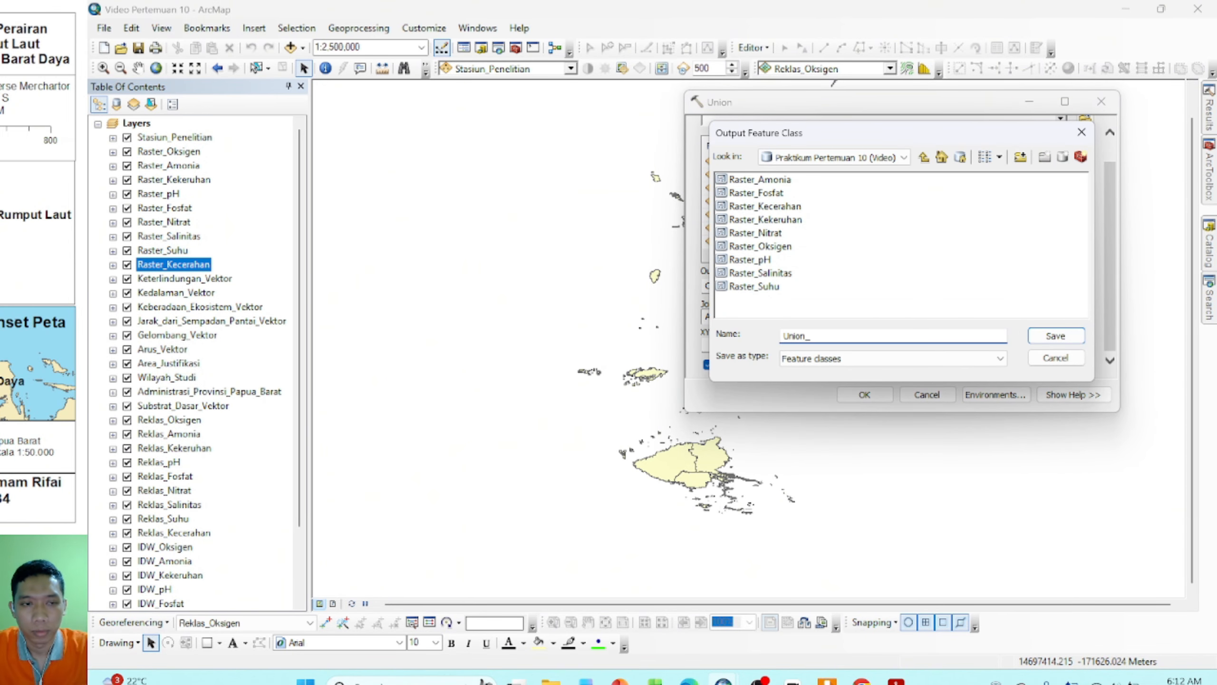
{"action": "key", "text": "Return"}
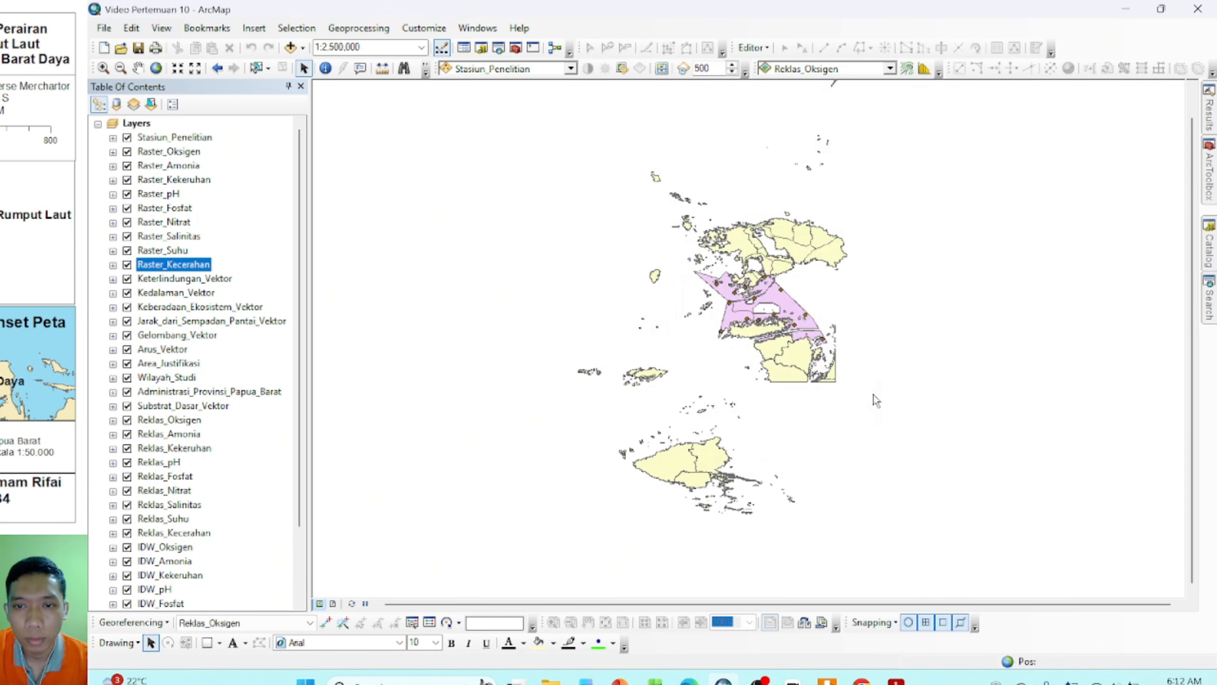
{"action": "left_click", "coordinate": [873, 399]}
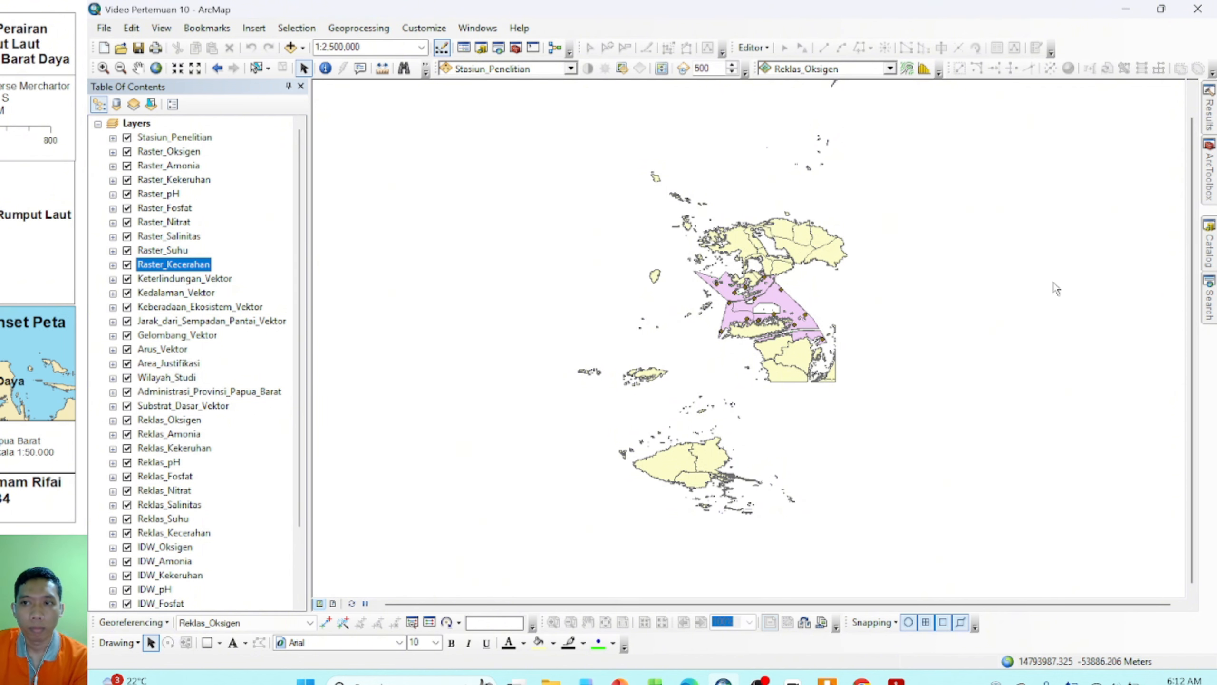
Step: Turn off the display of the IDW_Kecerahan, IDW_Suhu, IDW_Salinitas and IDW_Nitrat layers
{"action": "scroll", "coordinate": [227, 358], "scroll_direction": "down", "scroll_amount": 2}
{"action": "left_click", "coordinate": [128, 576]}
{"action": "left_click", "coordinate": [127, 562]}
{"action": "left_click", "coordinate": [127, 547]}
{"action": "left_click", "coordinate": [126, 534]}
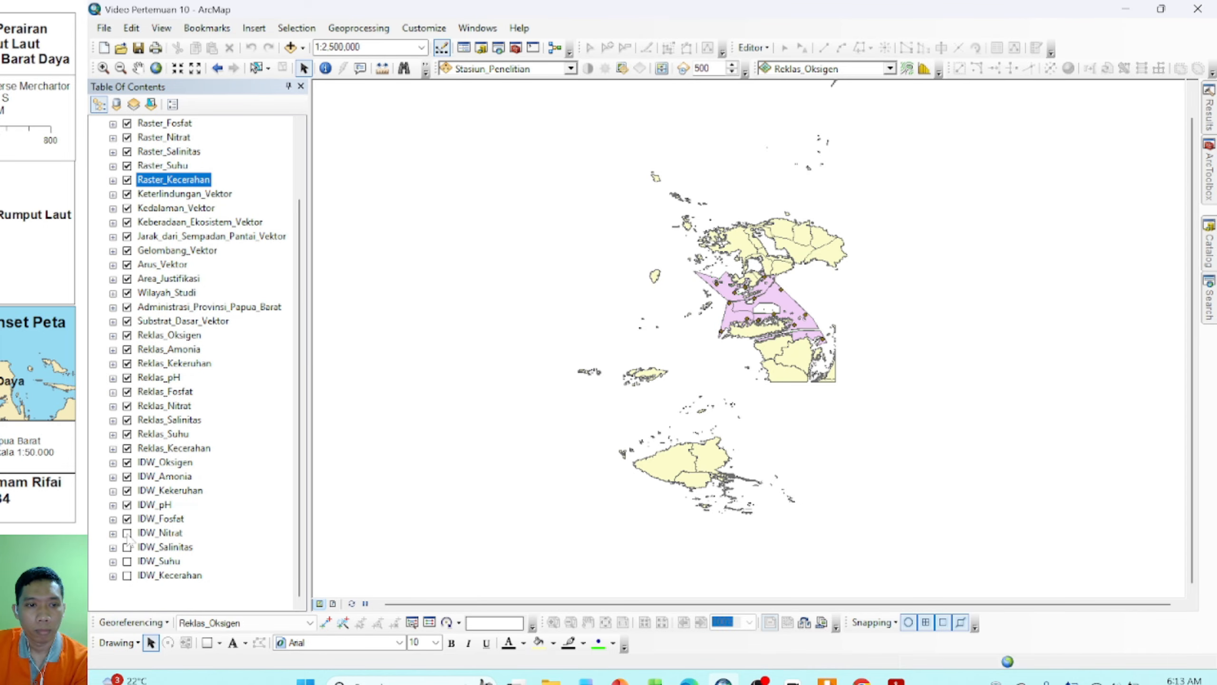
Step: Turn off IDW_pH, IDW_Kekeruhan and the Reklas layers for Kecerahan, Suhu, Salinitas, Nitrat and Fosfat
{"action": "scroll", "coordinate": [232, 456], "scroll_direction": "up", "scroll_amount": 2}
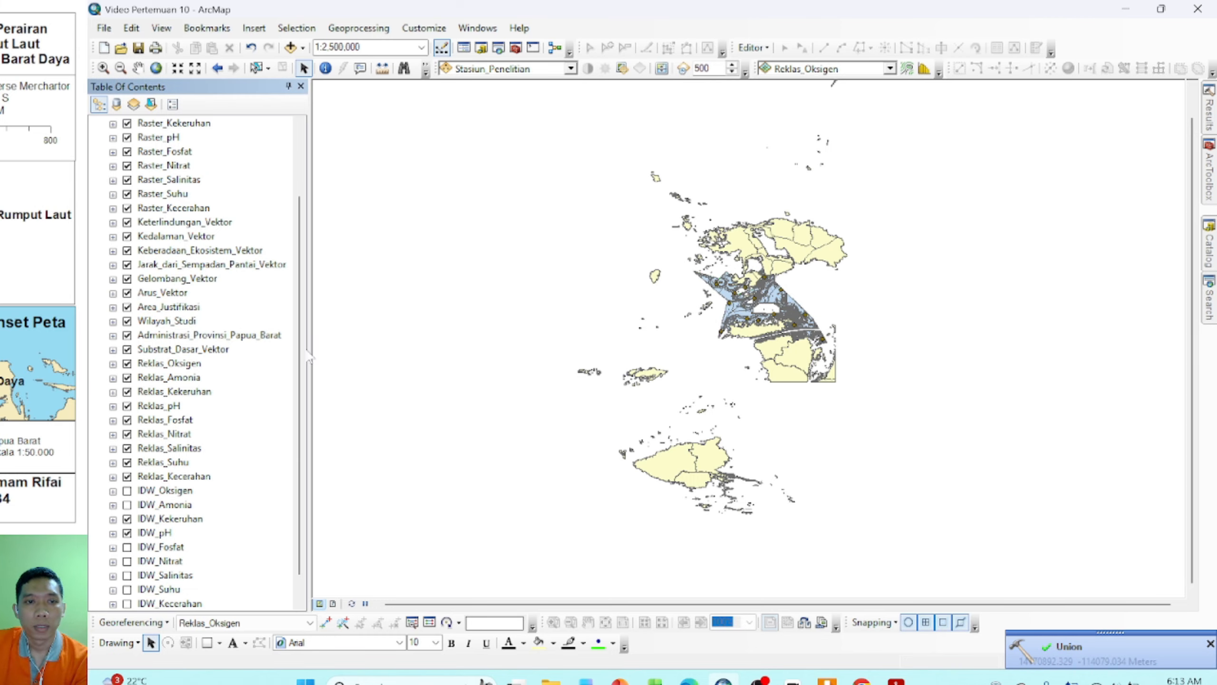
{"action": "left_click_drag", "start_coordinate": [300, 355], "coordinate": [301, 202]}
{"action": "scroll", "coordinate": [232, 166], "scroll_direction": "down", "scroll_amount": 3}
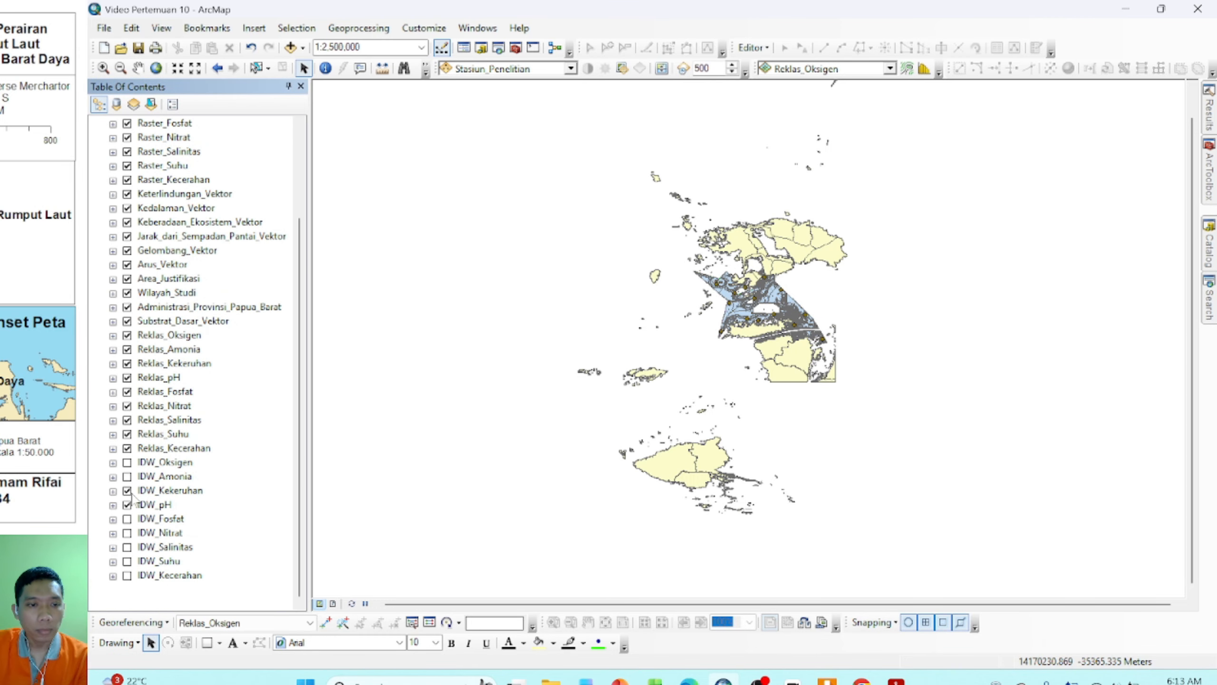
{"action": "left_click", "coordinate": [127, 505]}
{"action": "left_click", "coordinate": [127, 490]}
{"action": "left_click", "coordinate": [127, 449]}
{"action": "left_click", "coordinate": [127, 435]}
{"action": "left_click", "coordinate": [127, 420]}
{"action": "left_click", "coordinate": [127, 406]}
{"action": "left_click", "coordinate": [127, 392]}
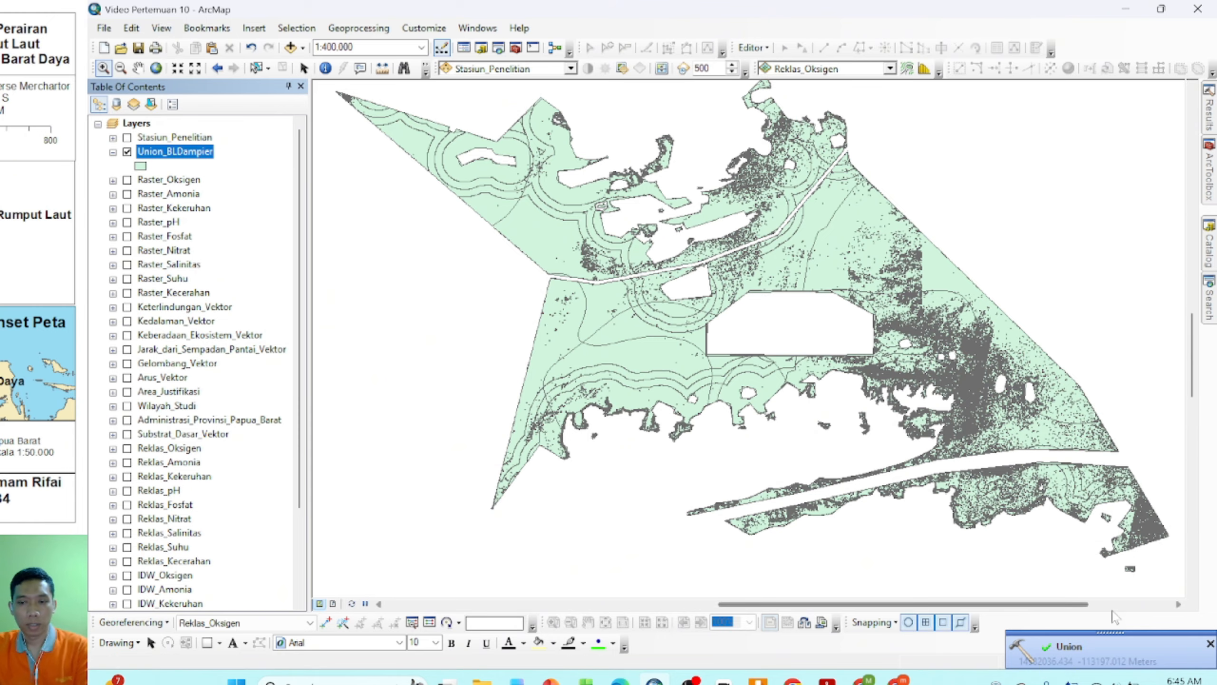
Step: Open the attribute table of Union_BLDampier and add a Double field named Ni_Total
{"action": "right_click", "coordinate": [190, 154]}
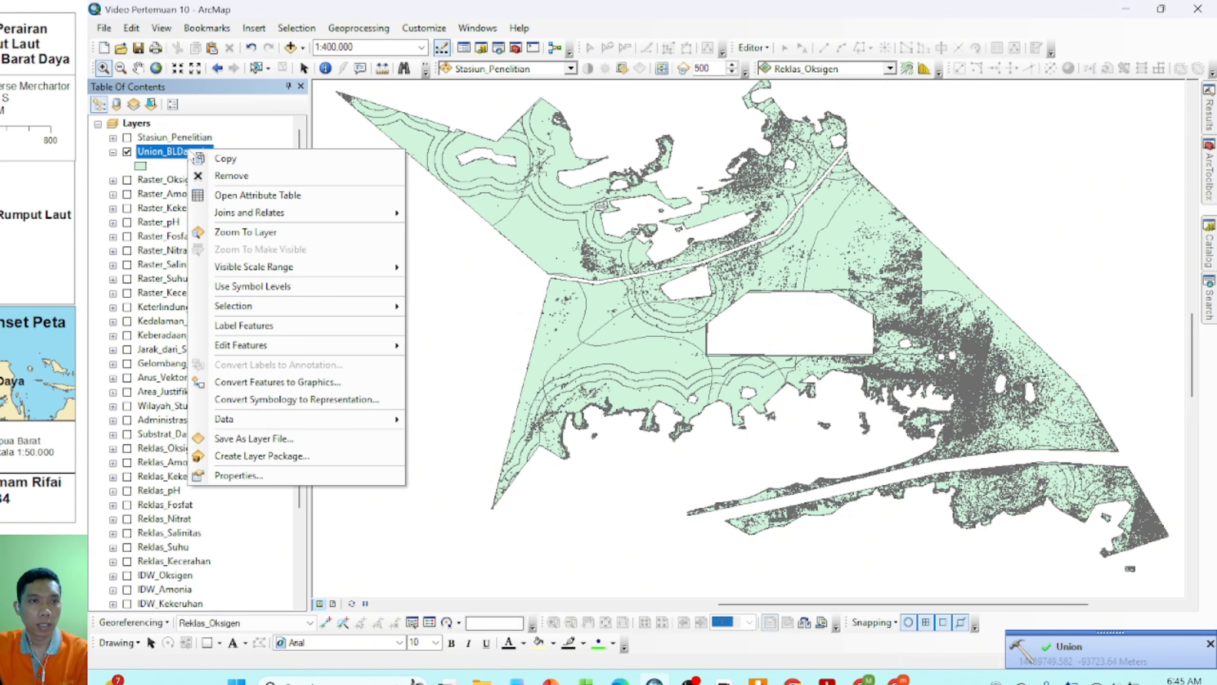
{"action": "left_click", "coordinate": [255, 195]}
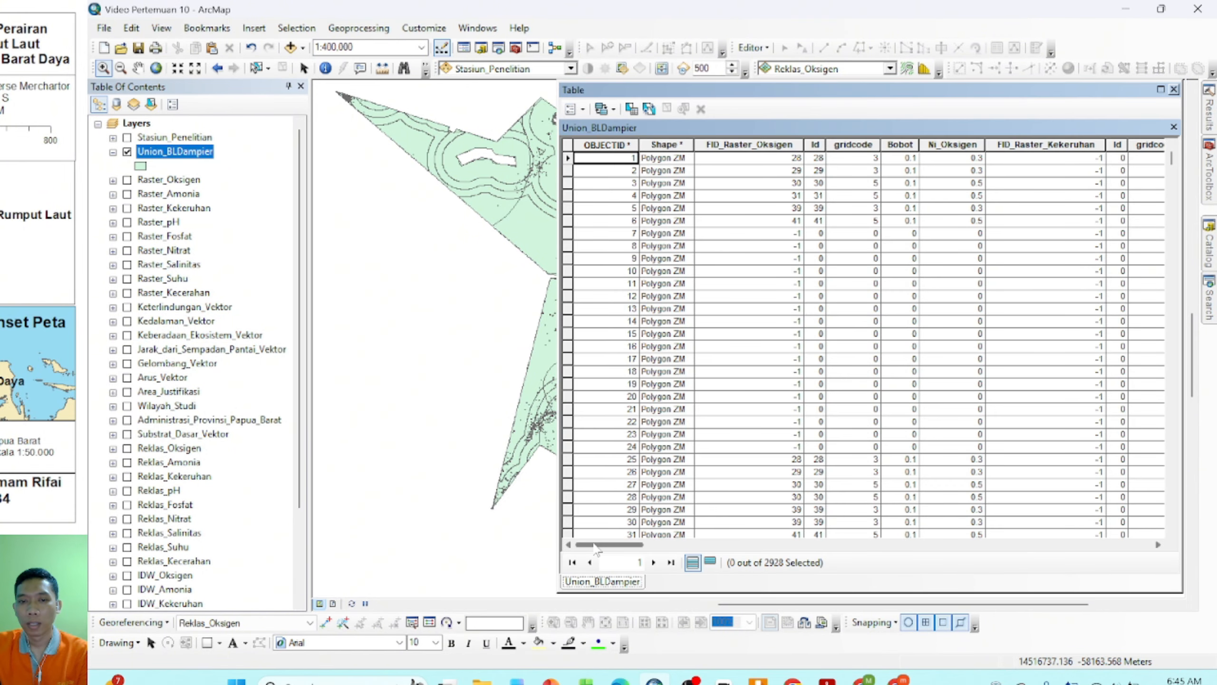
{"action": "left_click_drag", "start_coordinate": [610, 546], "coordinate": [1099, 535]}
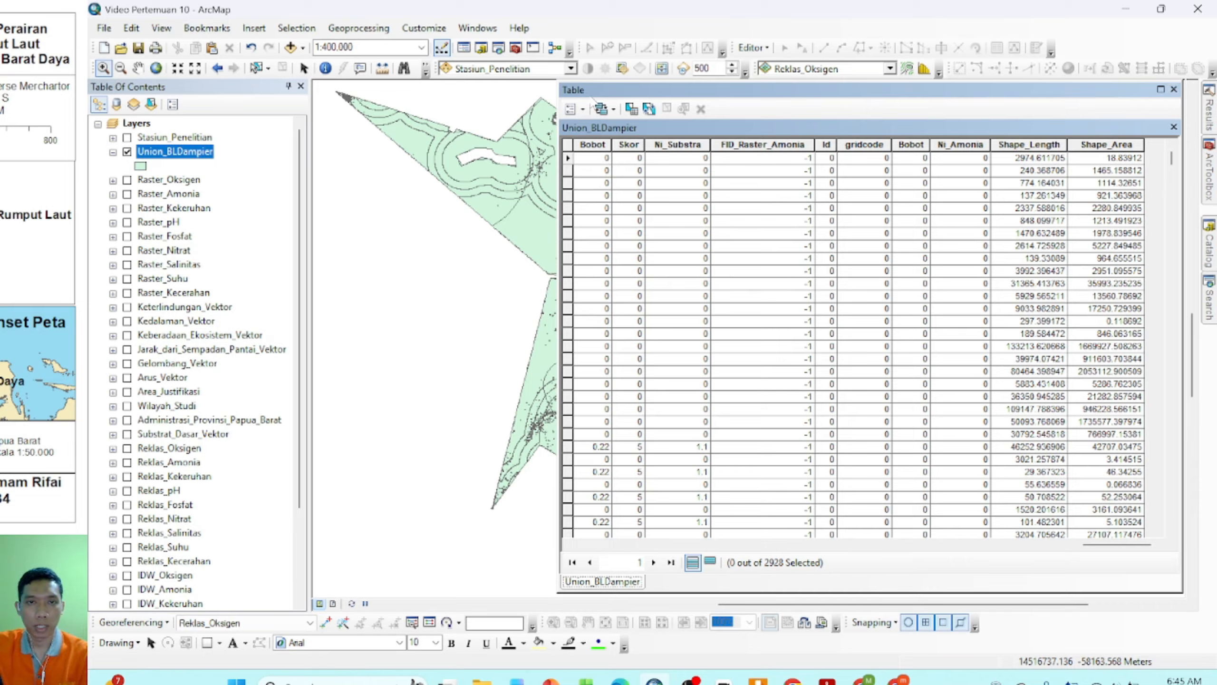
{"action": "left_click", "coordinate": [577, 110]}
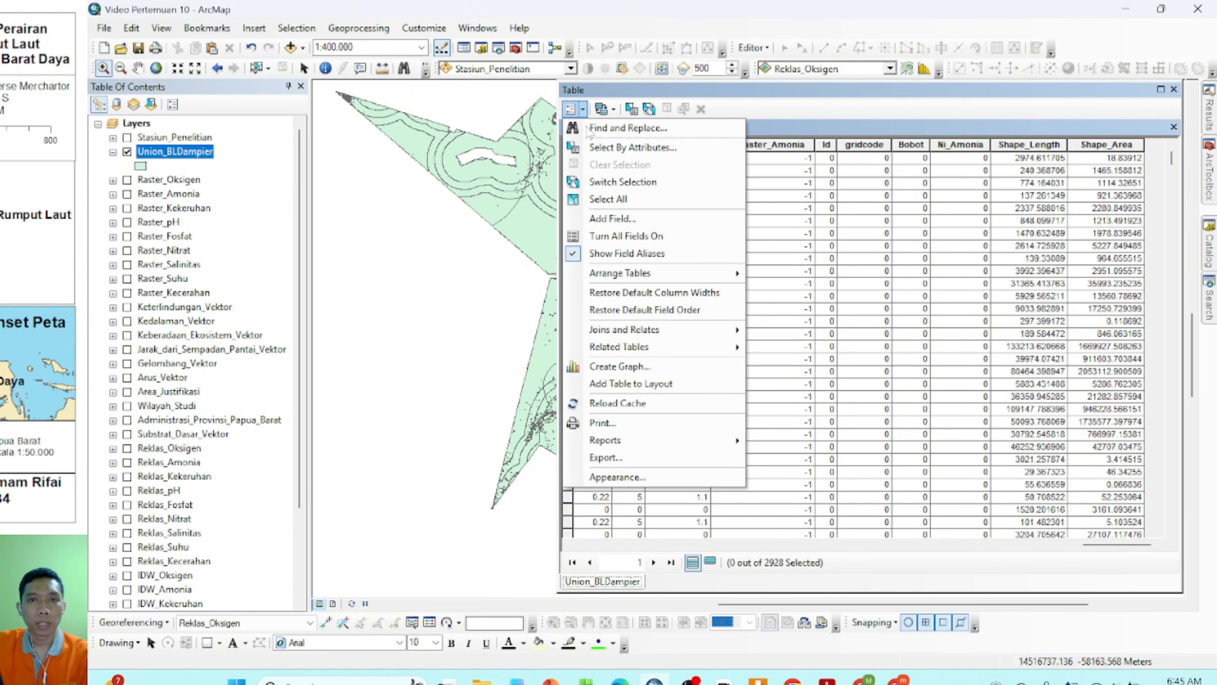
{"action": "left_click", "coordinate": [616, 219]}
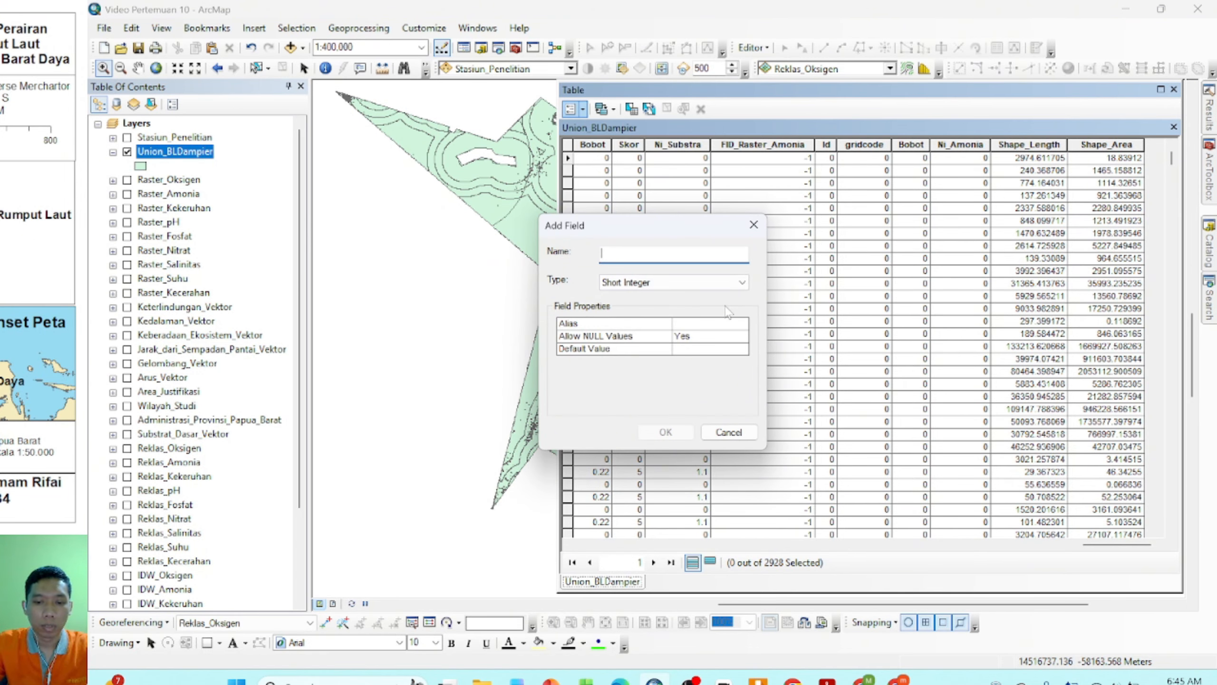
{"action": "type", "text": "Ni_Total"}
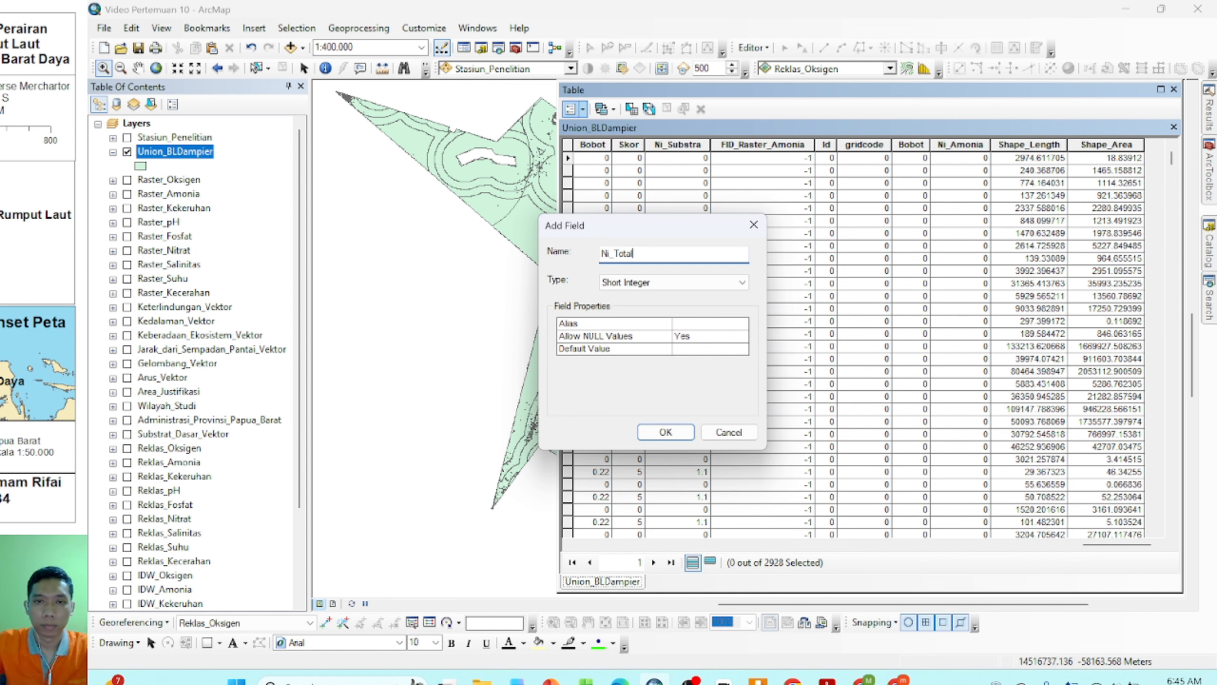
{"action": "left_click", "coordinate": [739, 283]}
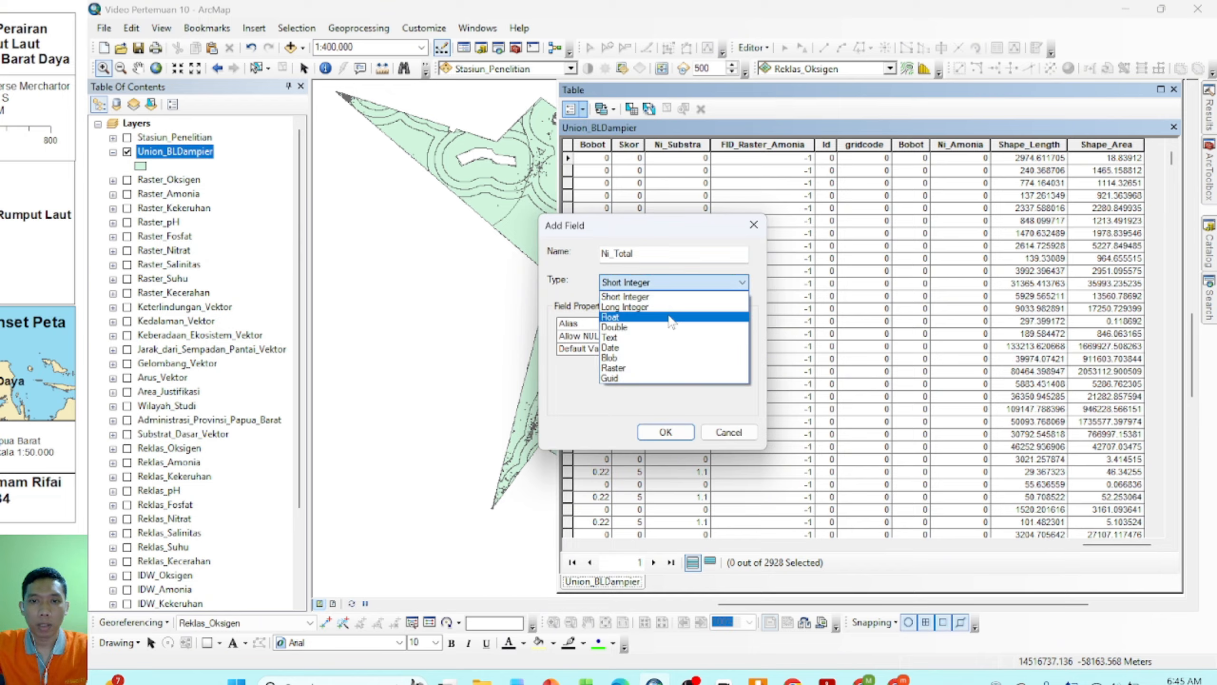
{"action": "left_click", "coordinate": [624, 325]}
{"action": "left_click", "coordinate": [664, 434]}
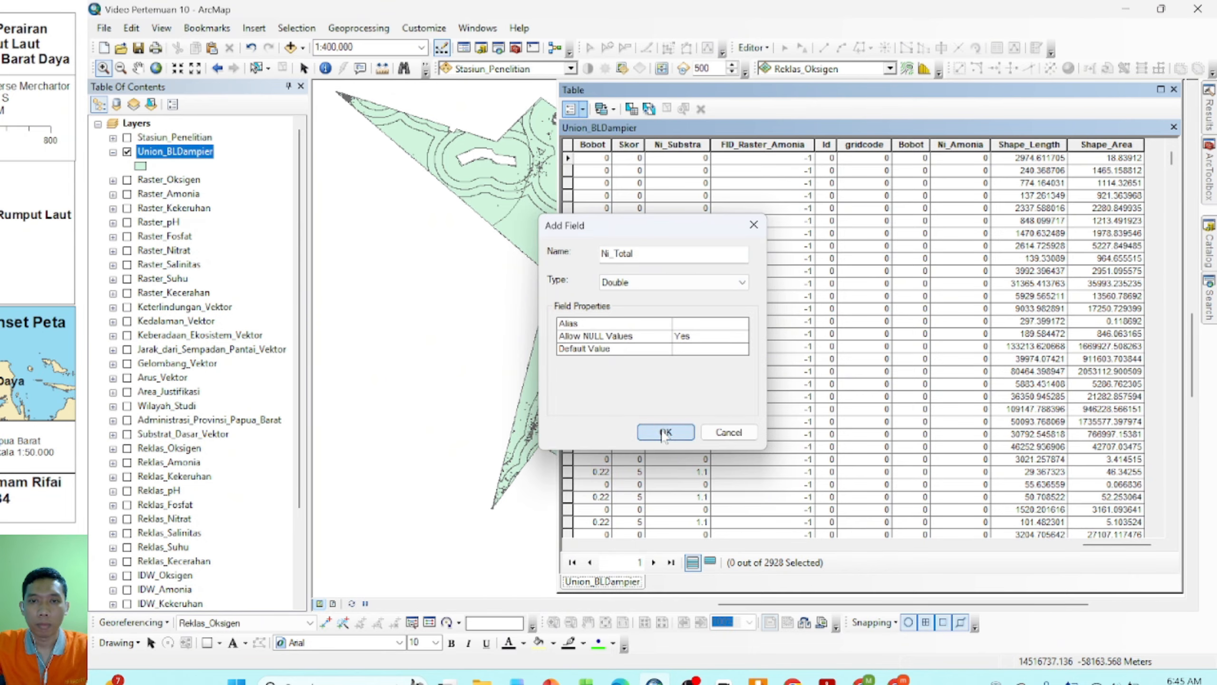
Step: Add a Double field named IK_BLDampier to the Union_BLDampier table
{"action": "left_click_drag", "start_coordinate": [1089, 546], "coordinate": [1101, 552]}
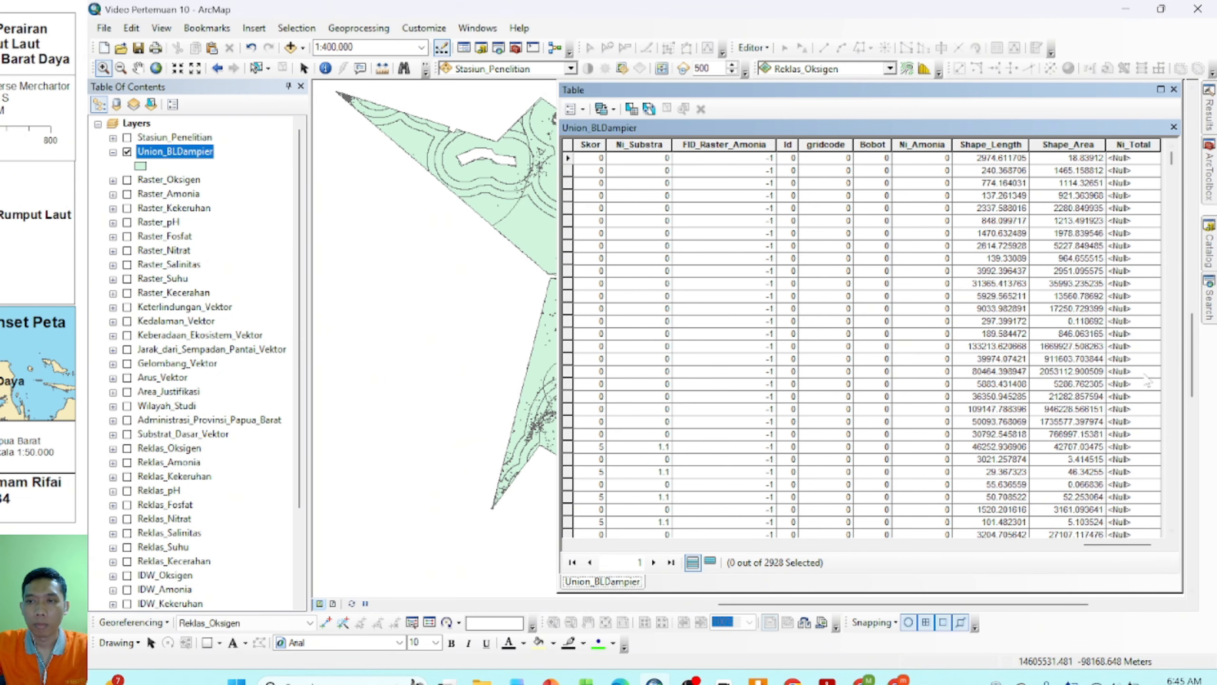
{"action": "left_click", "coordinate": [574, 109]}
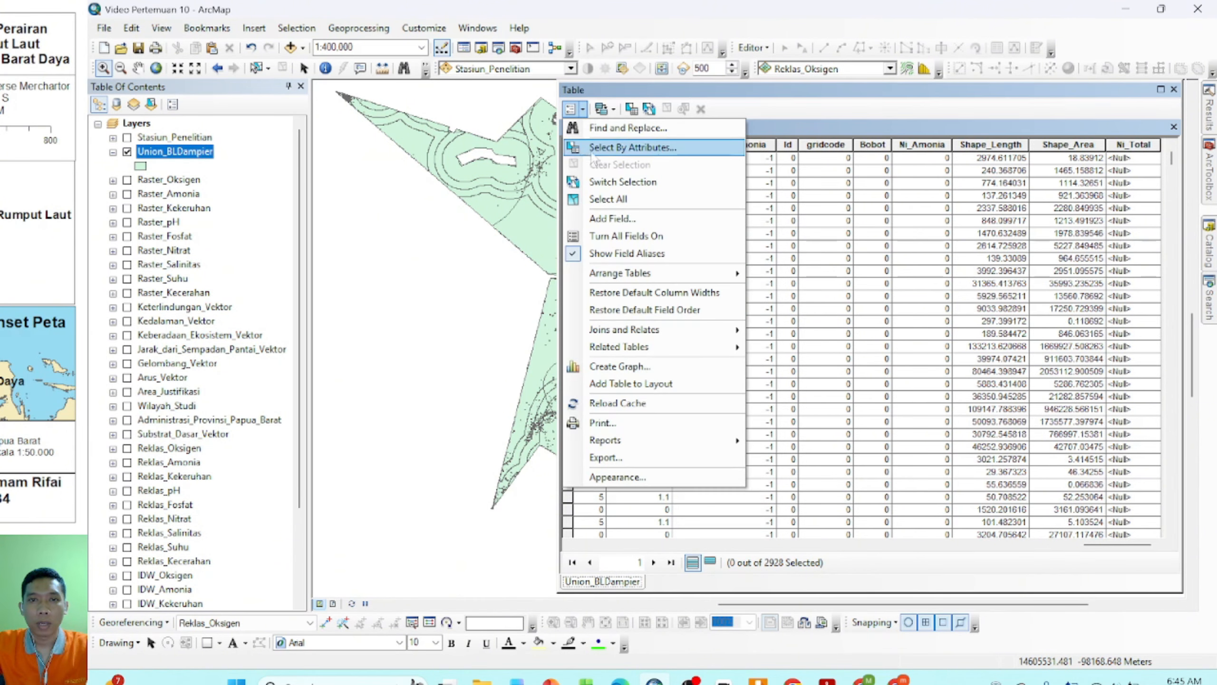
{"action": "left_click", "coordinate": [616, 223]}
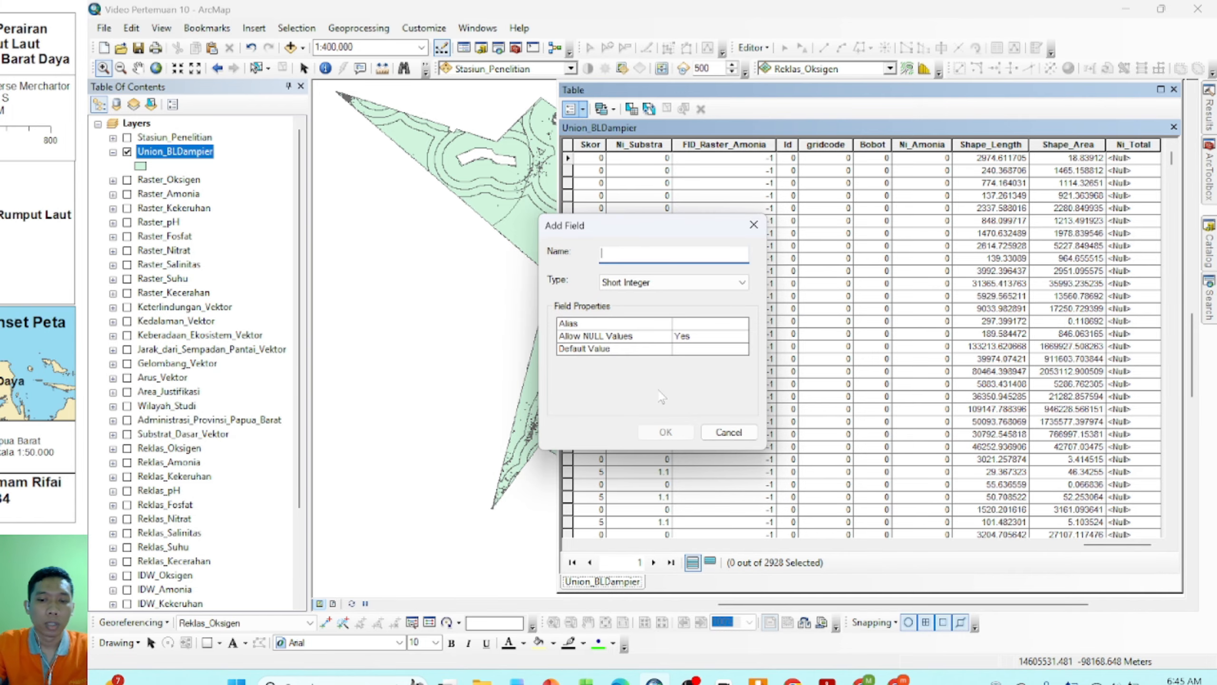
{"action": "type", "text": "IK_BLDampier"}
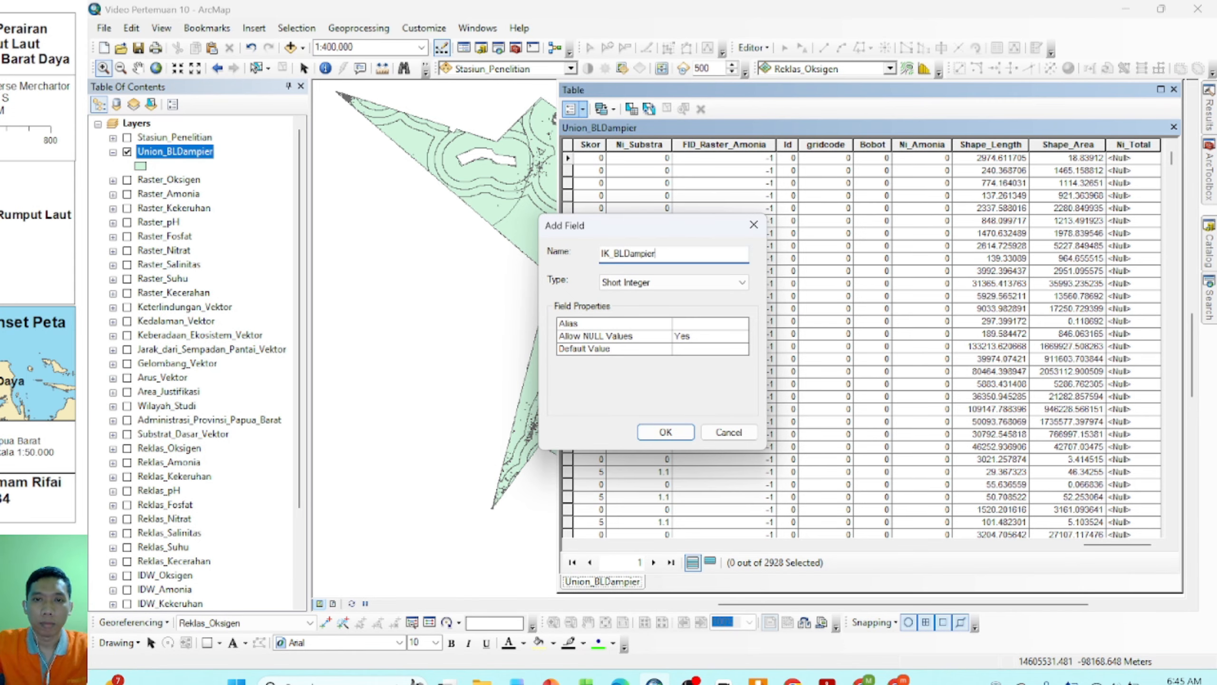
{"action": "left_click", "coordinate": [648, 283]}
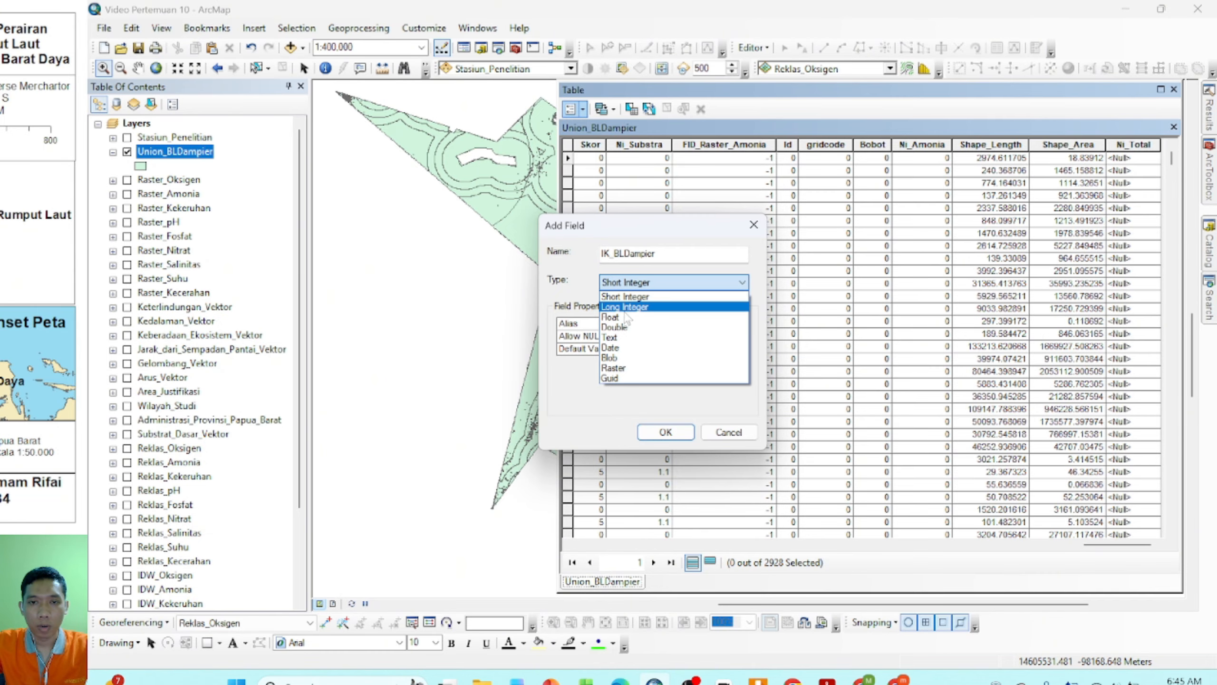
{"action": "left_click", "coordinate": [624, 328]}
{"action": "left_click", "coordinate": [667, 434]}
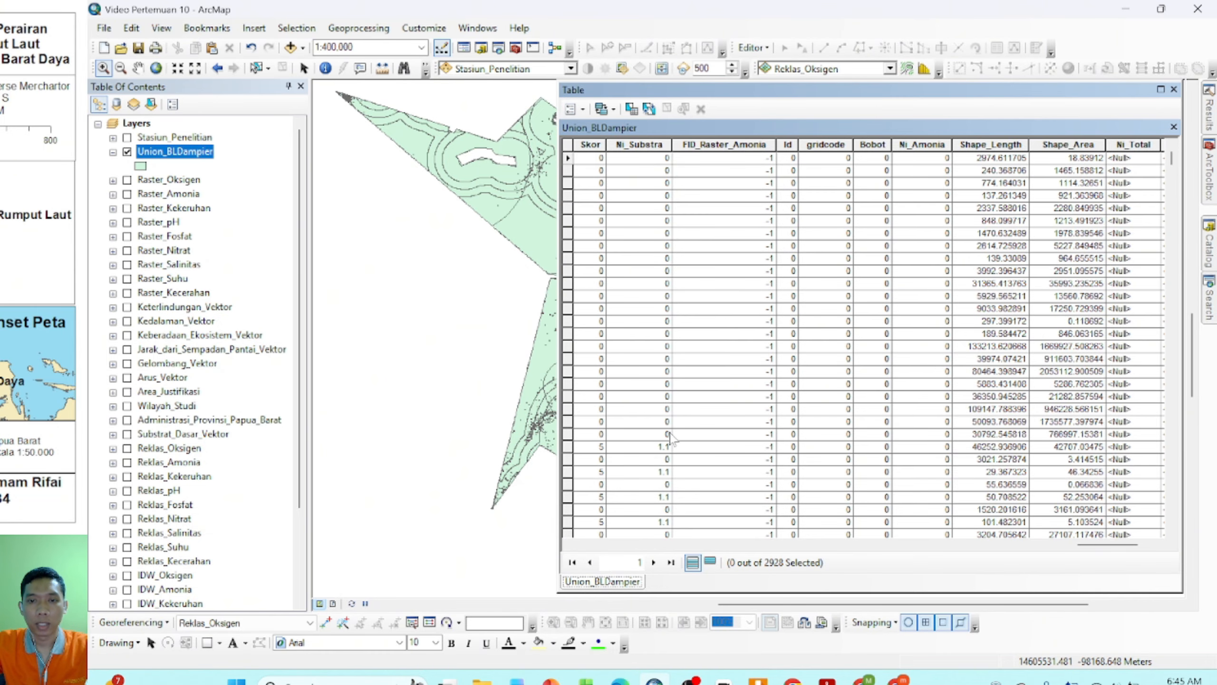
Step: Add a Text field named Kesuaian to the Union_BLDampier table
{"action": "left_click_drag", "start_coordinate": [1109, 546], "coordinate": [1124, 545]}
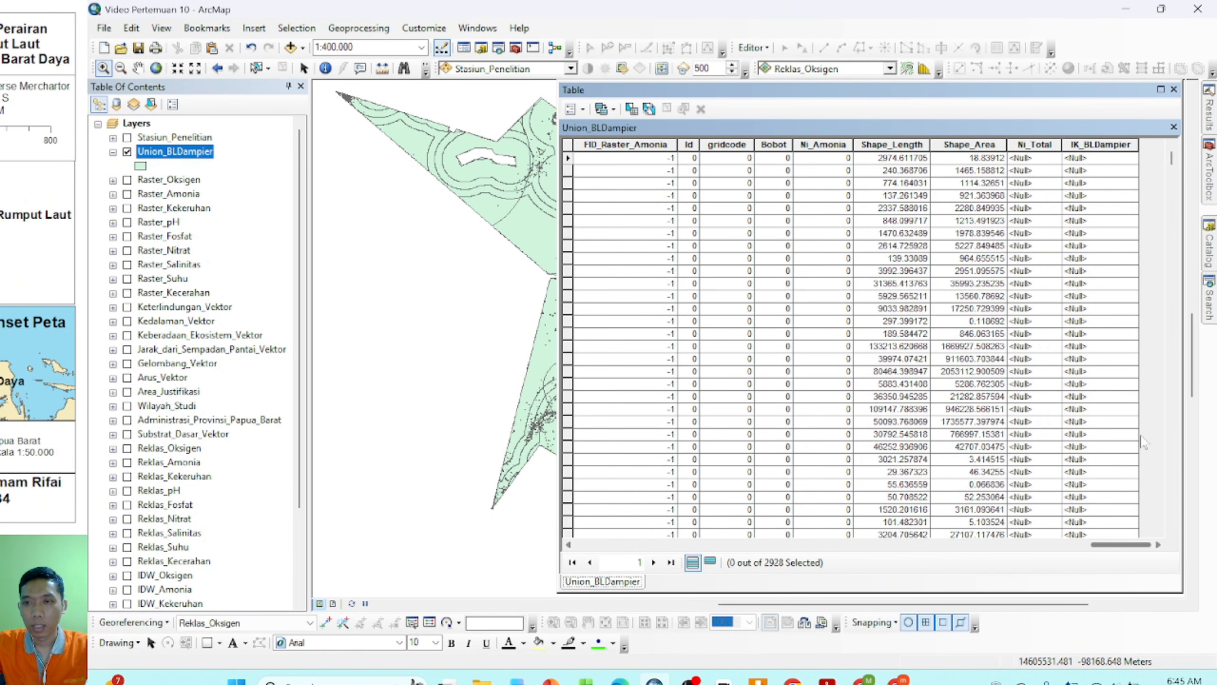
{"action": "left_click", "coordinate": [576, 109]}
{"action": "left_click", "coordinate": [640, 219]}
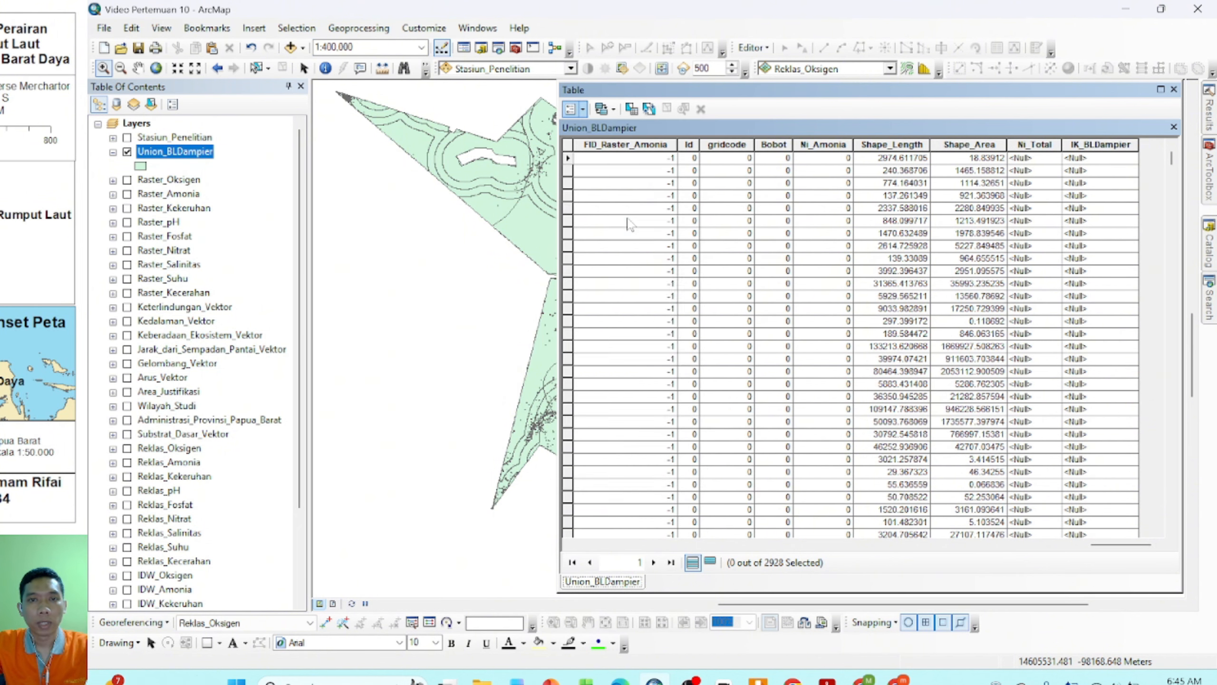
{"action": "type", "text": "Kesuaian"}
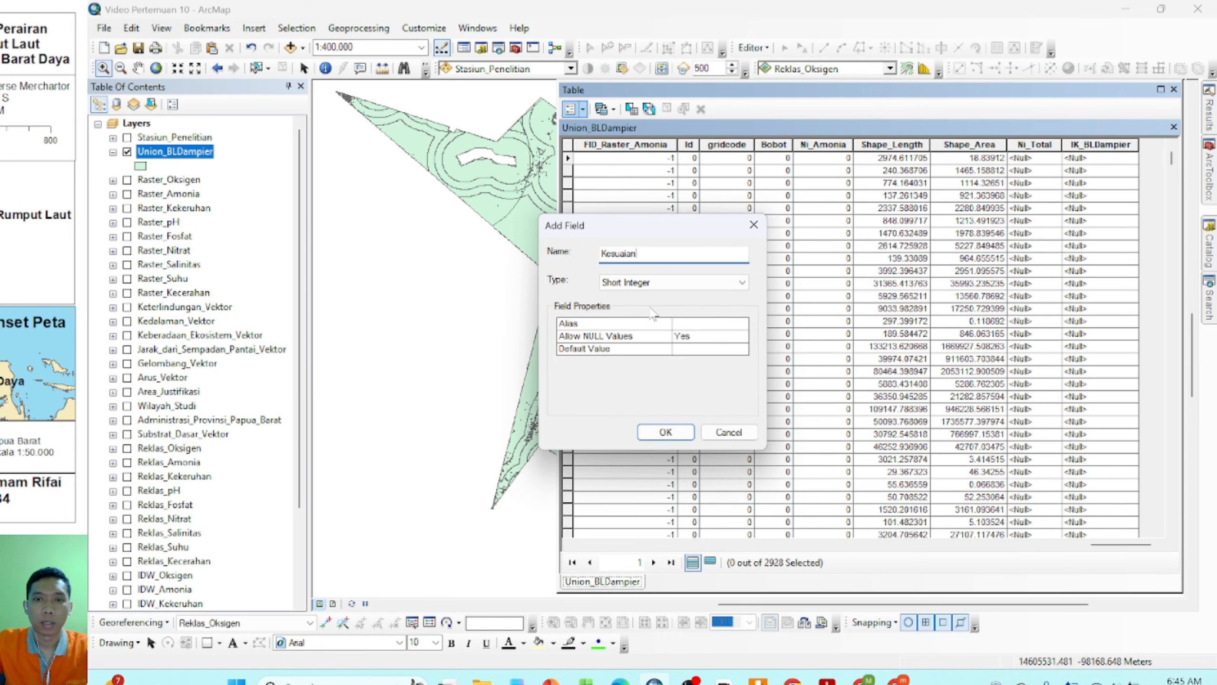
{"action": "left_click", "coordinate": [651, 284]}
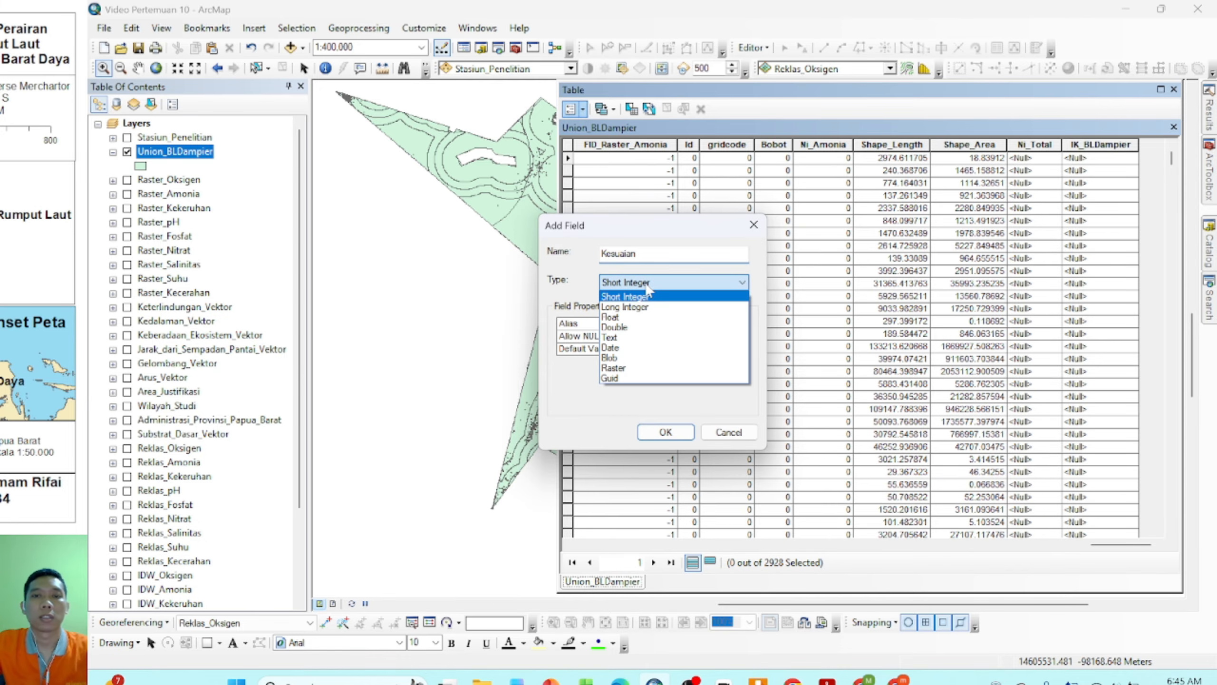
{"action": "left_click", "coordinate": [623, 339]}
{"action": "left_click", "coordinate": [671, 433]}
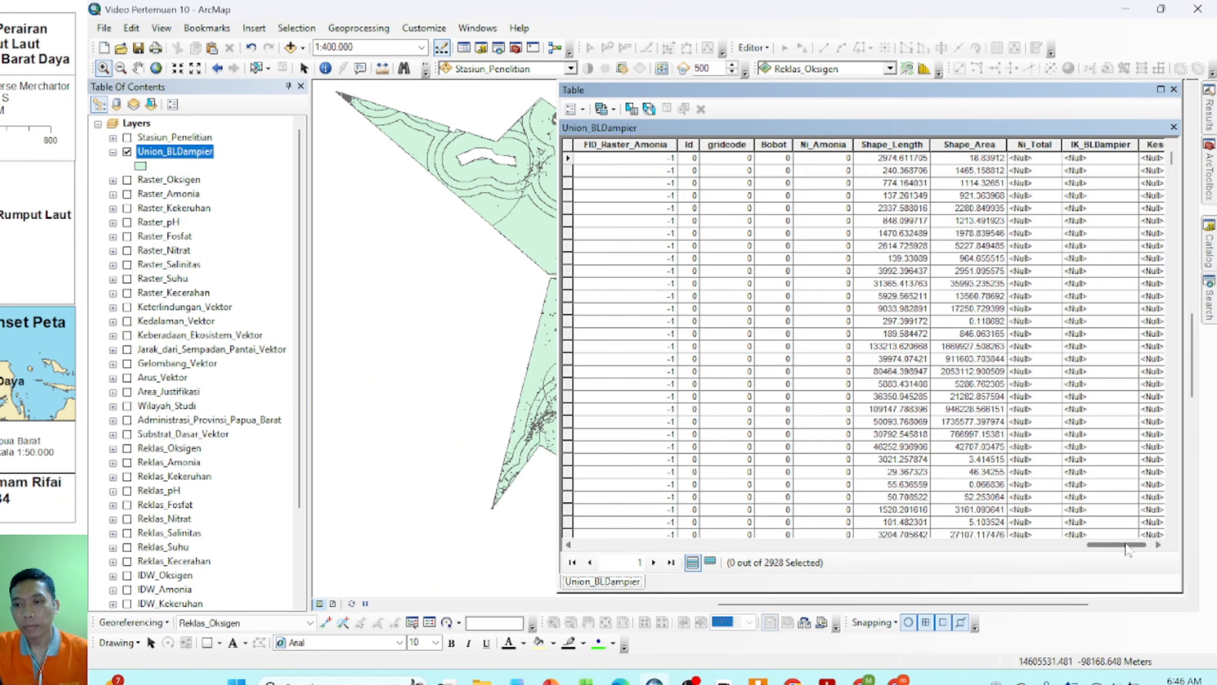
Step: Open the Field Calculator for the Ni_Total field and begin its expression with [Ni_Oksigen] + [Ni_Kekeruhan]
{"action": "left_click_drag", "start_coordinate": [1121, 545], "coordinate": [1144, 546]}
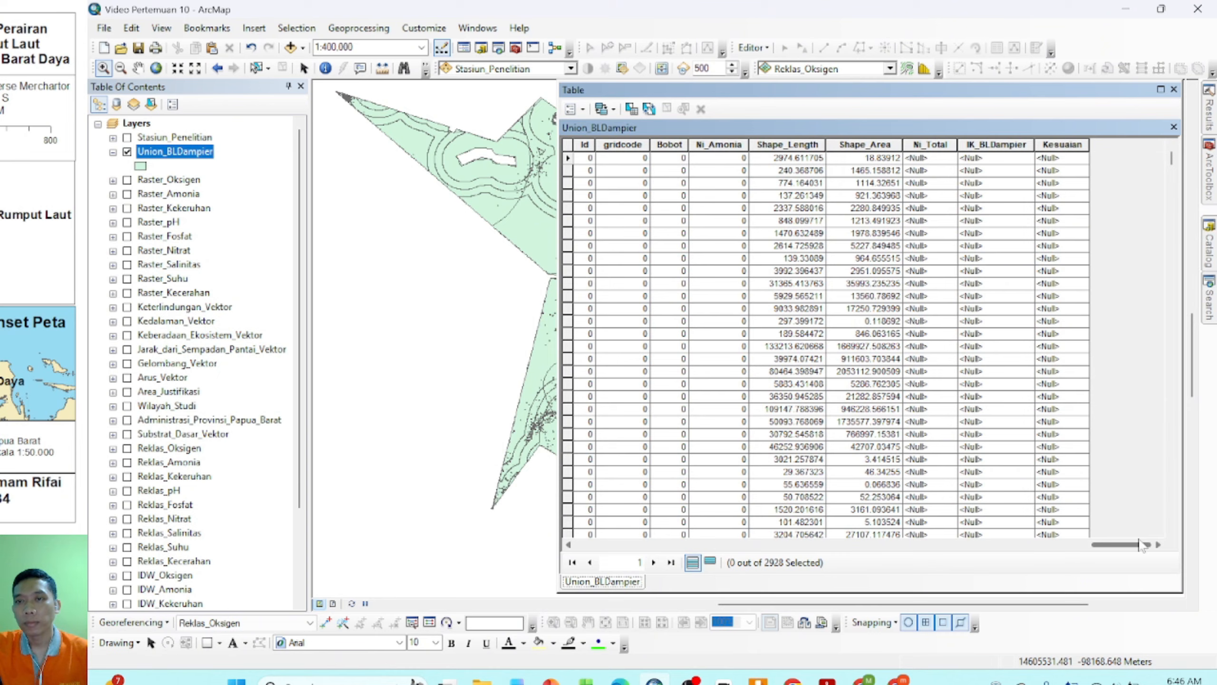
{"action": "left_click", "coordinate": [938, 148]}
{"action": "right_click", "coordinate": [939, 146]}
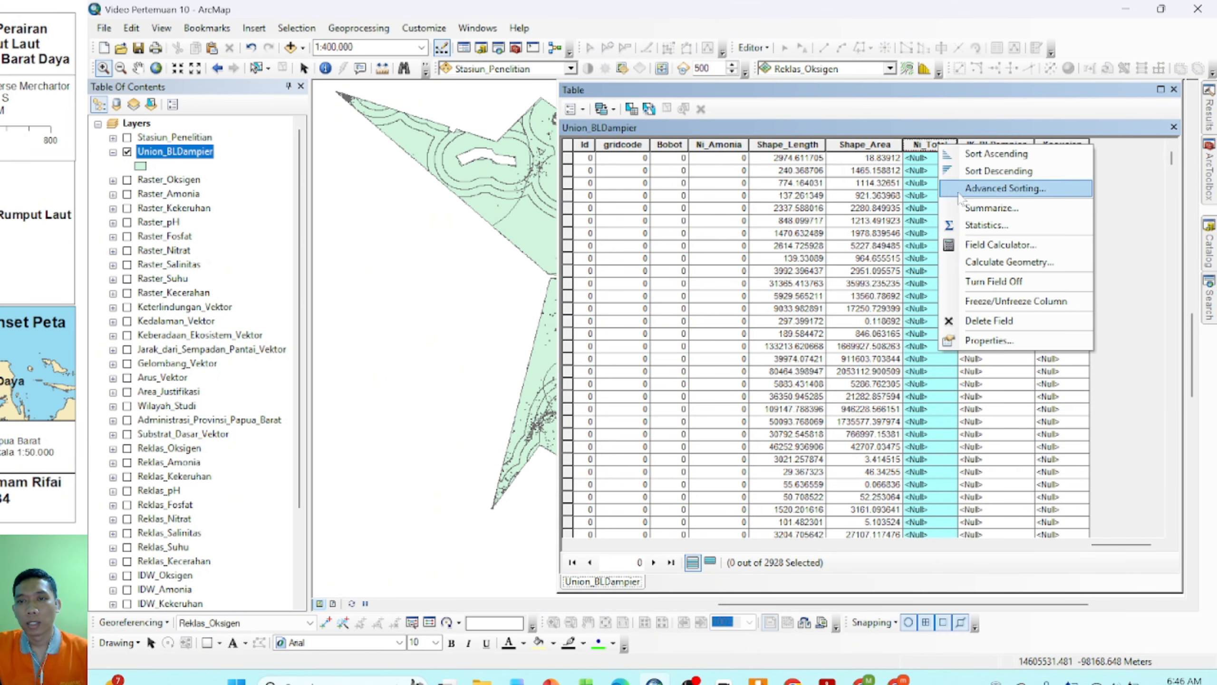
{"action": "left_click", "coordinate": [999, 245]}
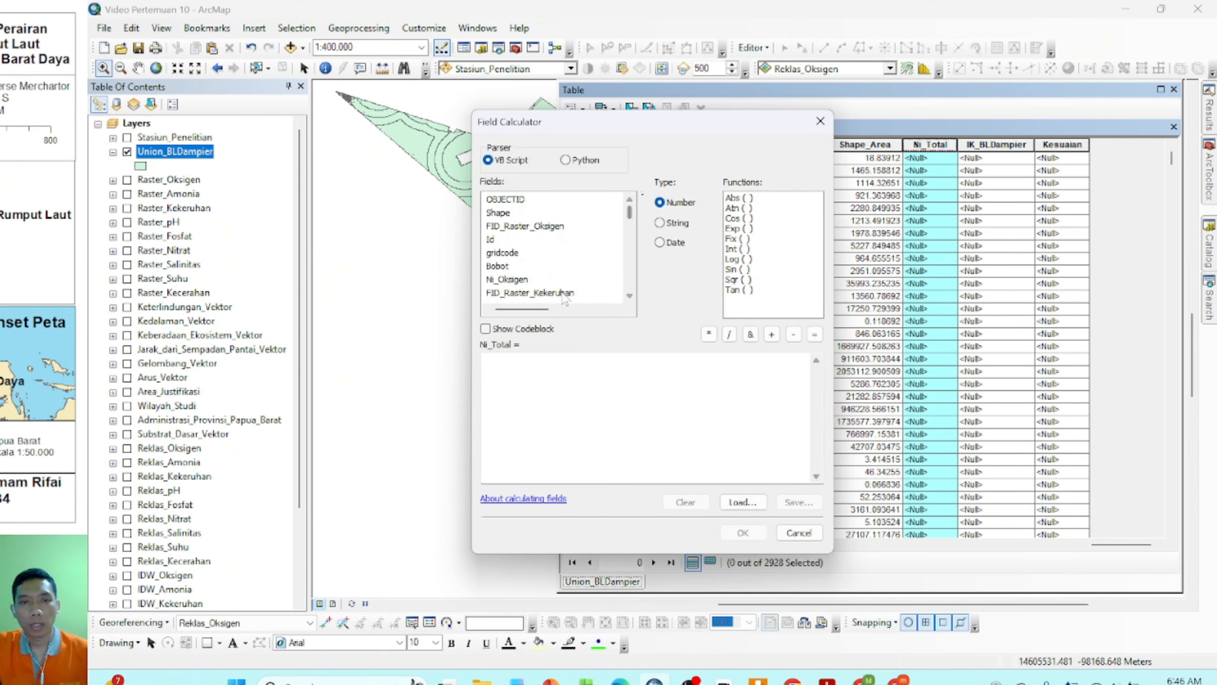
{"action": "left_click", "coordinate": [532, 364]}
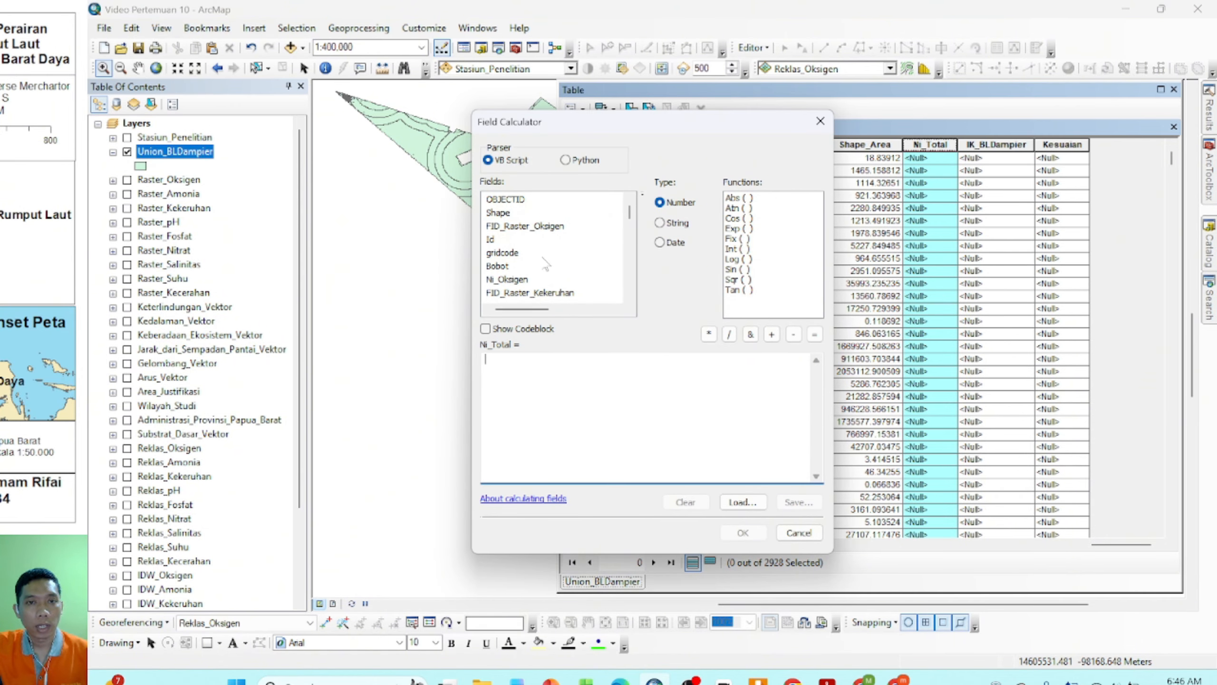
{"action": "double_click", "coordinate": [504, 280]}
{"action": "scroll", "coordinate": [525, 268], "scroll_direction": "down", "scroll_amount": 2}
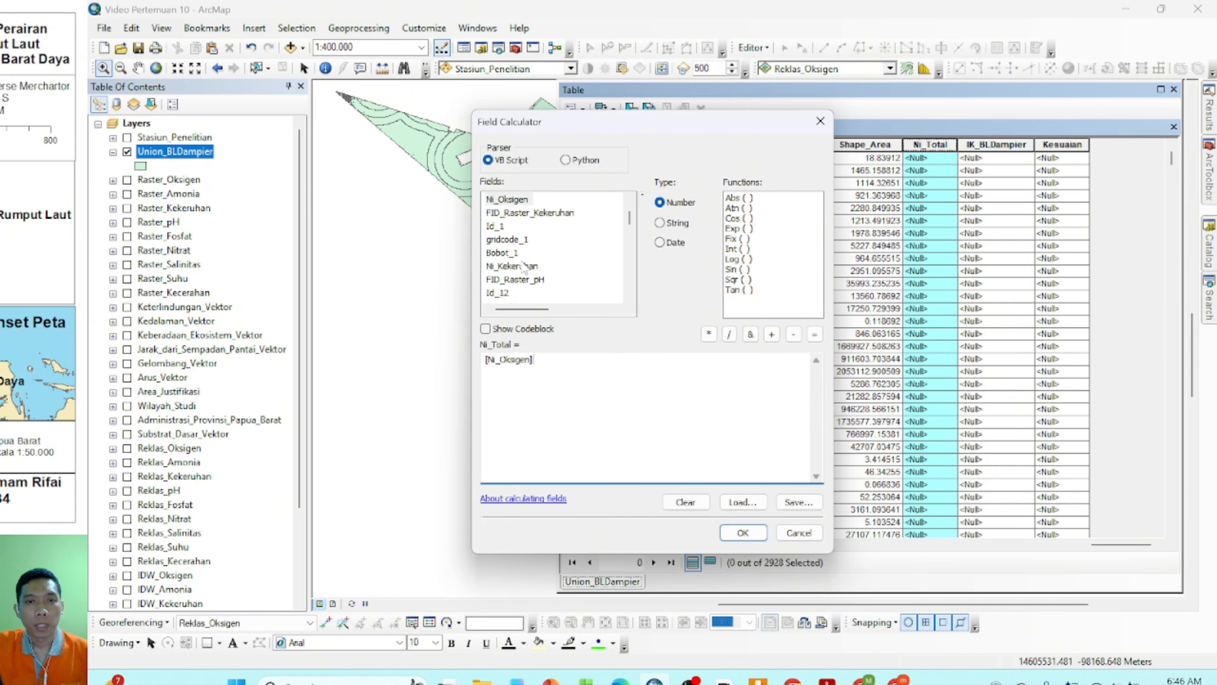
{"action": "left_click", "coordinate": [772, 334]}
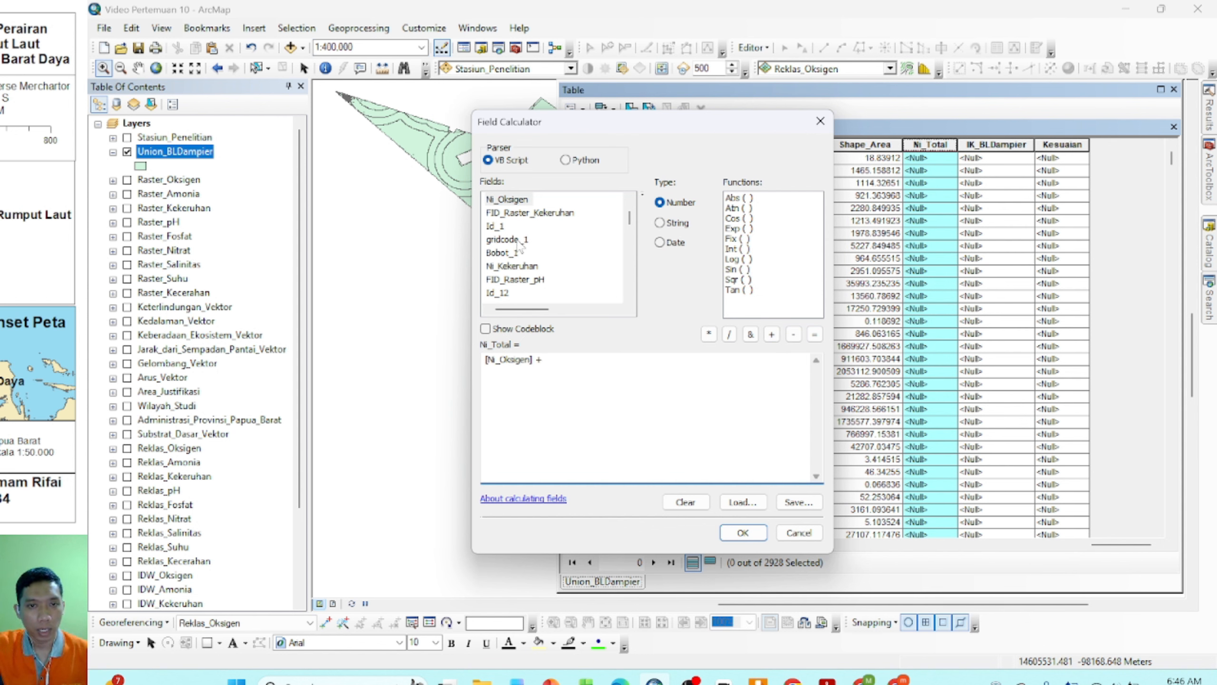
{"action": "left_click", "coordinate": [514, 268]}
{"action": "double_click", "coordinate": [513, 268]}
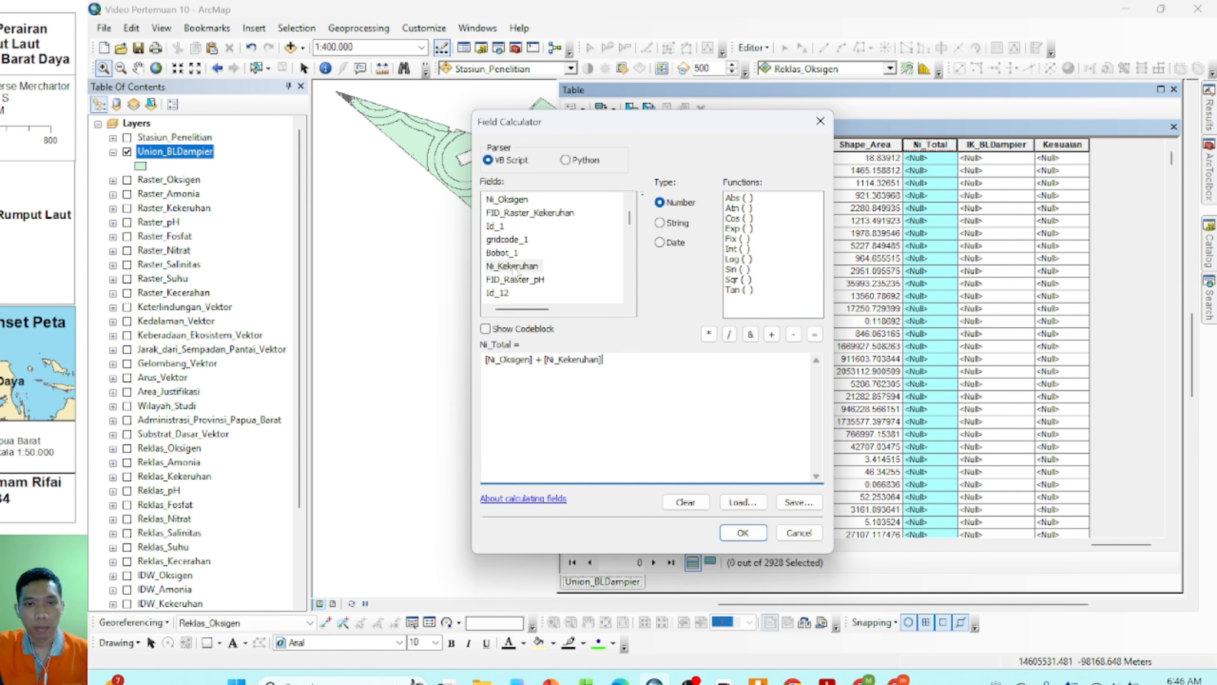
Step: Extend the Ni_Total sum with the Ni_pH, Ni_Fosfat and Ni_Nitrat fields
{"action": "left_click", "coordinate": [772, 335]}
{"action": "scroll", "coordinate": [551, 283], "scroll_direction": "down", "scroll_amount": 1}
{"action": "double_click", "coordinate": [497, 293]}
{"action": "left_click", "coordinate": [772, 334]}
{"action": "scroll", "coordinate": [532, 238], "scroll_direction": "down", "scroll_amount": 2}
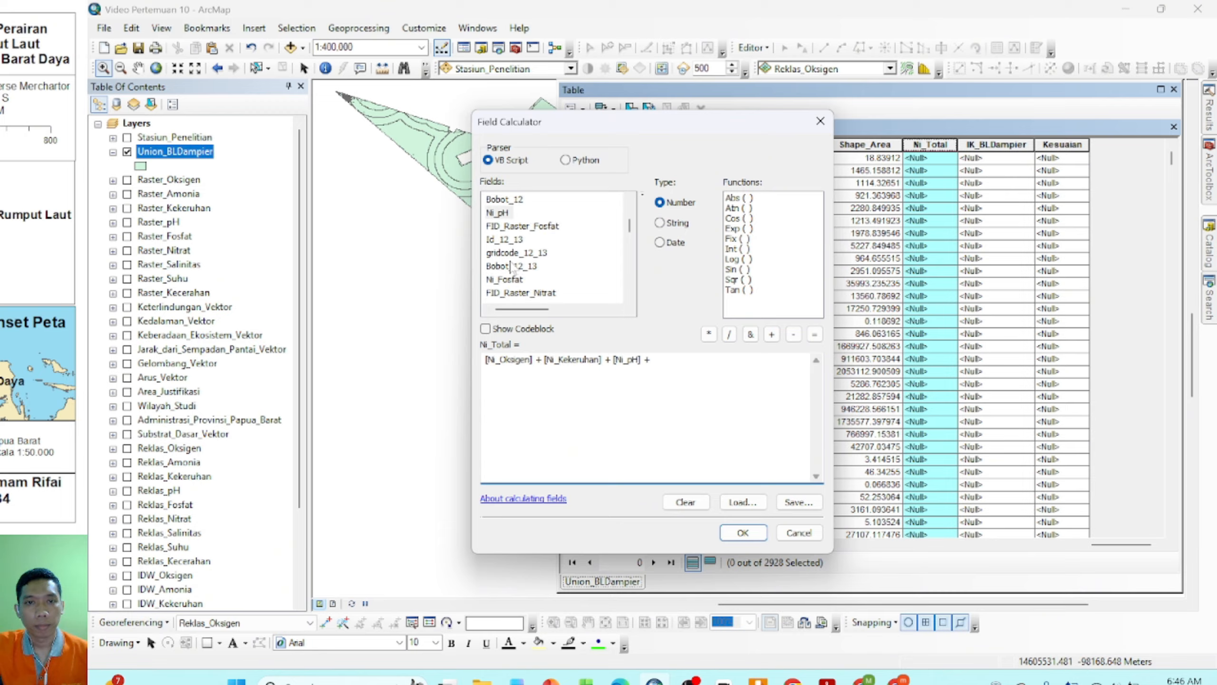
{"action": "double_click", "coordinate": [508, 278]}
{"action": "left_click", "coordinate": [771, 335]}
{"action": "scroll", "coordinate": [508, 235], "scroll_direction": "down", "scroll_amount": 2}
{"action": "double_click", "coordinate": [507, 267]}
Step: Extend the Ni_Total sum with the Ni_Salinitas, Ni_Suhu and Ni_Kecerahan fields
{"action": "left_click", "coordinate": [768, 335]}
{"action": "scroll", "coordinate": [522, 242], "scroll_direction": "down", "scroll_amount": 2}
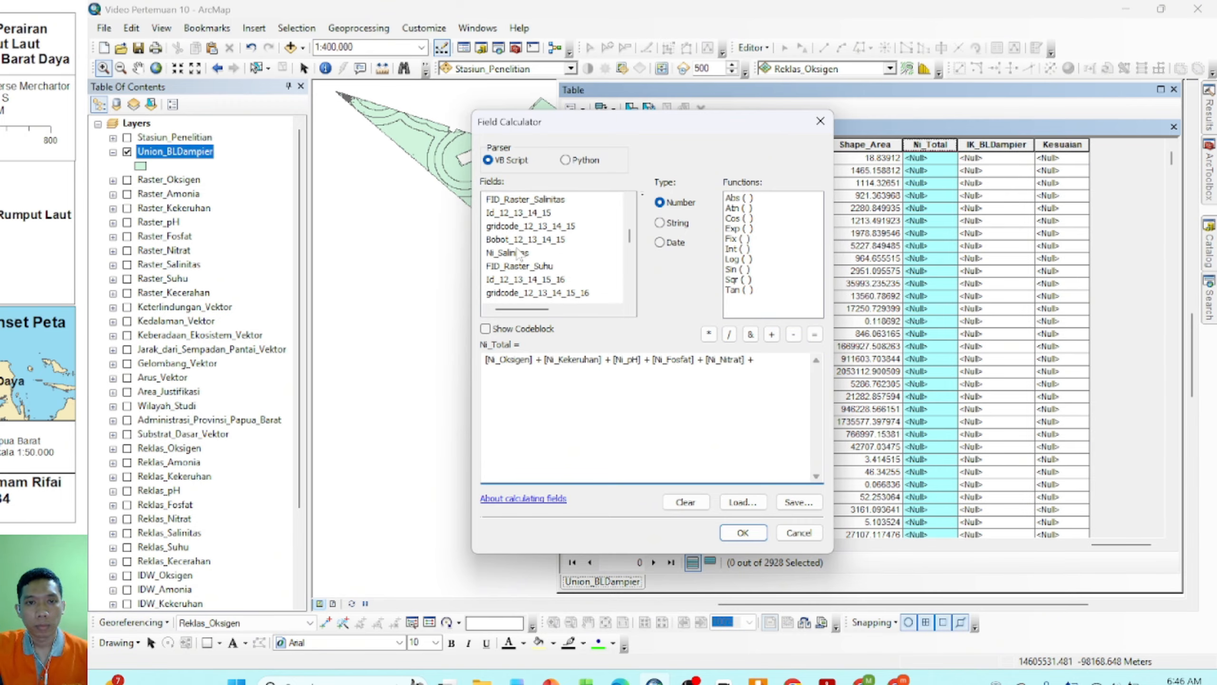
{"action": "double_click", "coordinate": [518, 253]}
{"action": "left_click", "coordinate": [772, 334]}
{"action": "scroll", "coordinate": [511, 280], "scroll_direction": "down", "scroll_amount": 1}
{"action": "double_click", "coordinate": [509, 280]}
{"action": "left_click", "coordinate": [772, 334]}
{"action": "scroll", "coordinate": [509, 283], "scroll_direction": "down", "scroll_amount": 2}
{"action": "double_click", "coordinate": [512, 266]}
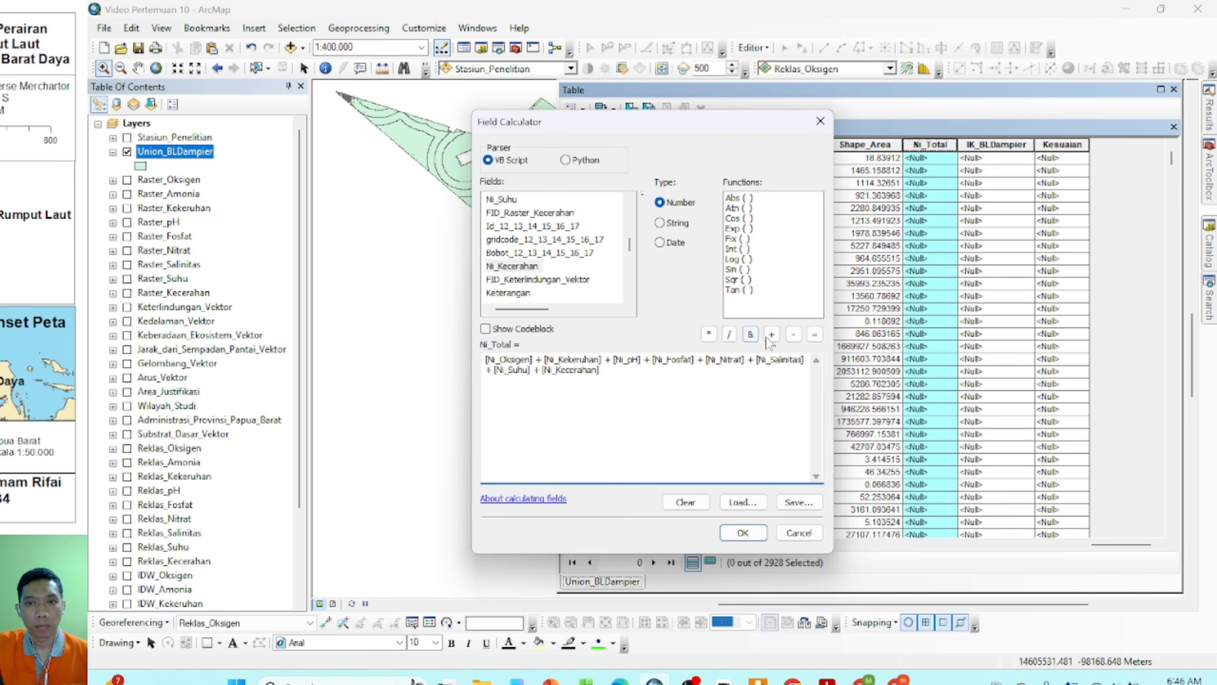
Step: Extend the Ni_Total sum with the Ni_Keterli and Ni_Kedalam fields
{"action": "left_click", "coordinate": [772, 334]}
{"action": "scroll", "coordinate": [511, 283], "scroll_direction": "down", "scroll_amount": 1}
{"action": "double_click", "coordinate": [508, 292]}
{"action": "left_click", "coordinate": [772, 335]}
{"action": "scroll", "coordinate": [509, 283], "scroll_direction": "down", "scroll_amount": 2}
{"action": "left_click", "coordinate": [508, 279]}
{"action": "double_click", "coordinate": [507, 281]}
Step: Extend the Ni_Total sum with the Ni_KbEk and Ni_JardSeP fields
{"action": "left_click", "coordinate": [772, 334]}
{"action": "scroll", "coordinate": [506, 265], "scroll_direction": "down", "scroll_amount": 2}
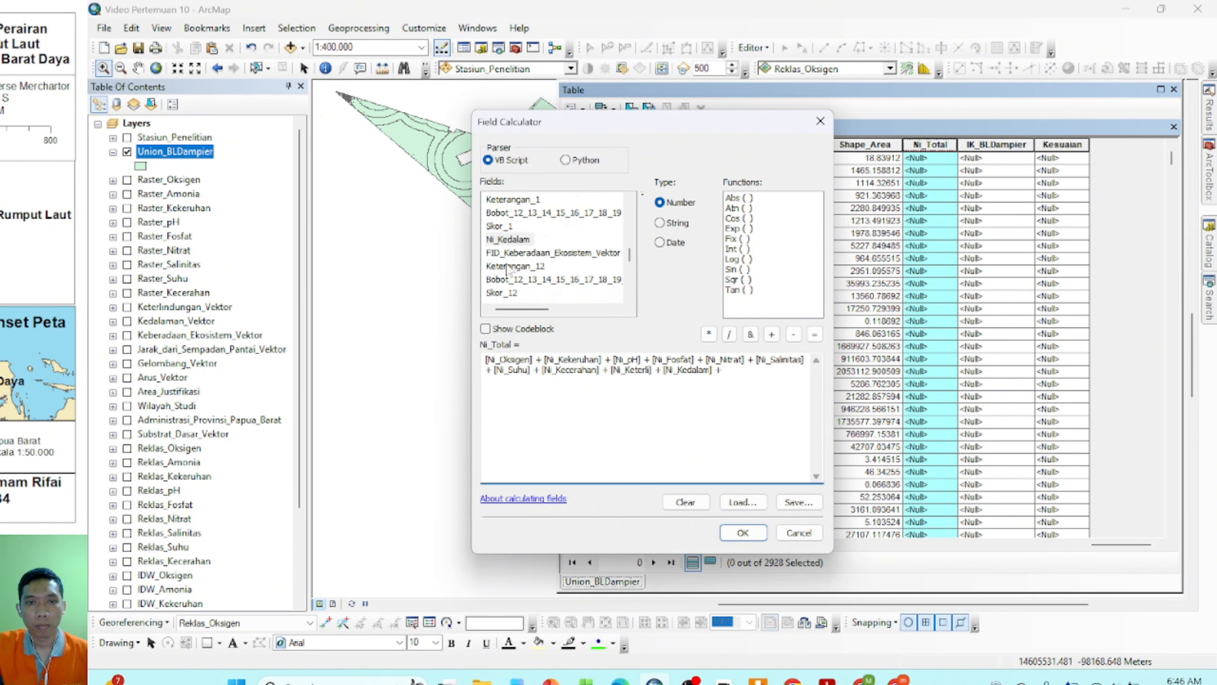
{"action": "double_click", "coordinate": [507, 229]}
{"action": "left_click", "coordinate": [772, 334]}
{"action": "double_click", "coordinate": [508, 292]}
Step: Extend the Ni_Total sum with the Ni_Gelomba, Ni_Arus and Ni_Substra fields
{"action": "left_click", "coordinate": [772, 334]}
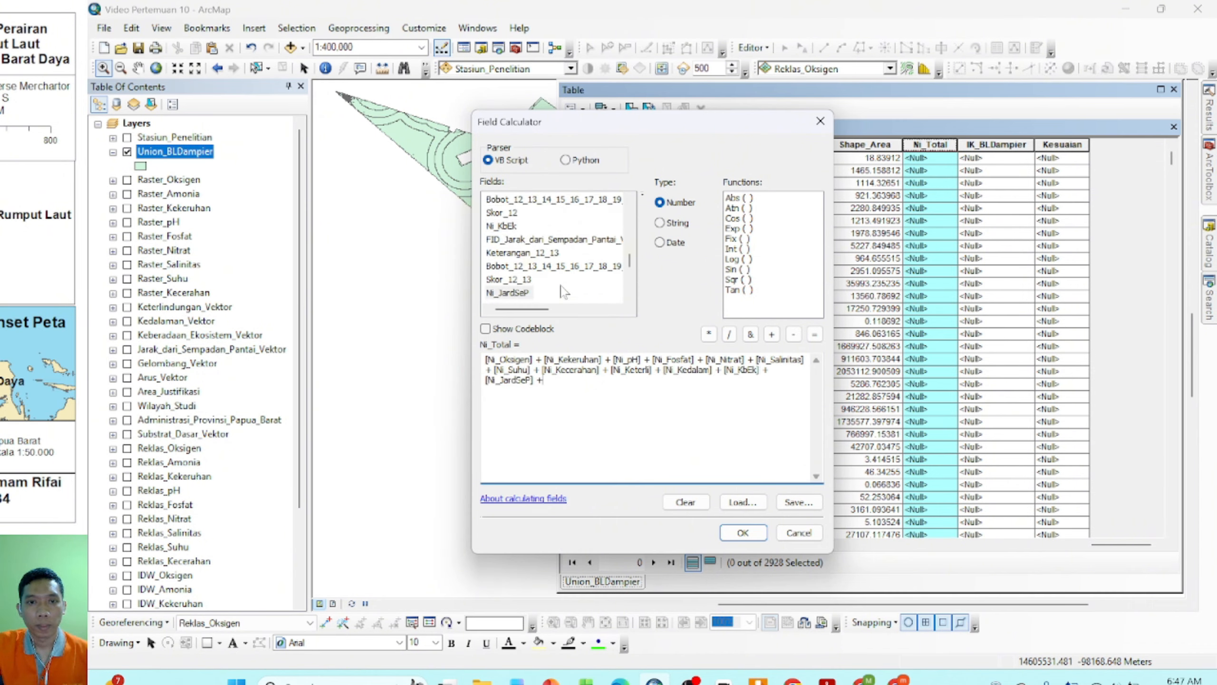
{"action": "scroll", "coordinate": [547, 269], "scroll_direction": "down", "scroll_amount": 2}
{"action": "double_click", "coordinate": [509, 286]}
{"action": "left_click", "coordinate": [772, 335]}
{"action": "scroll", "coordinate": [541, 268], "scroll_direction": "down", "scroll_amount": 2}
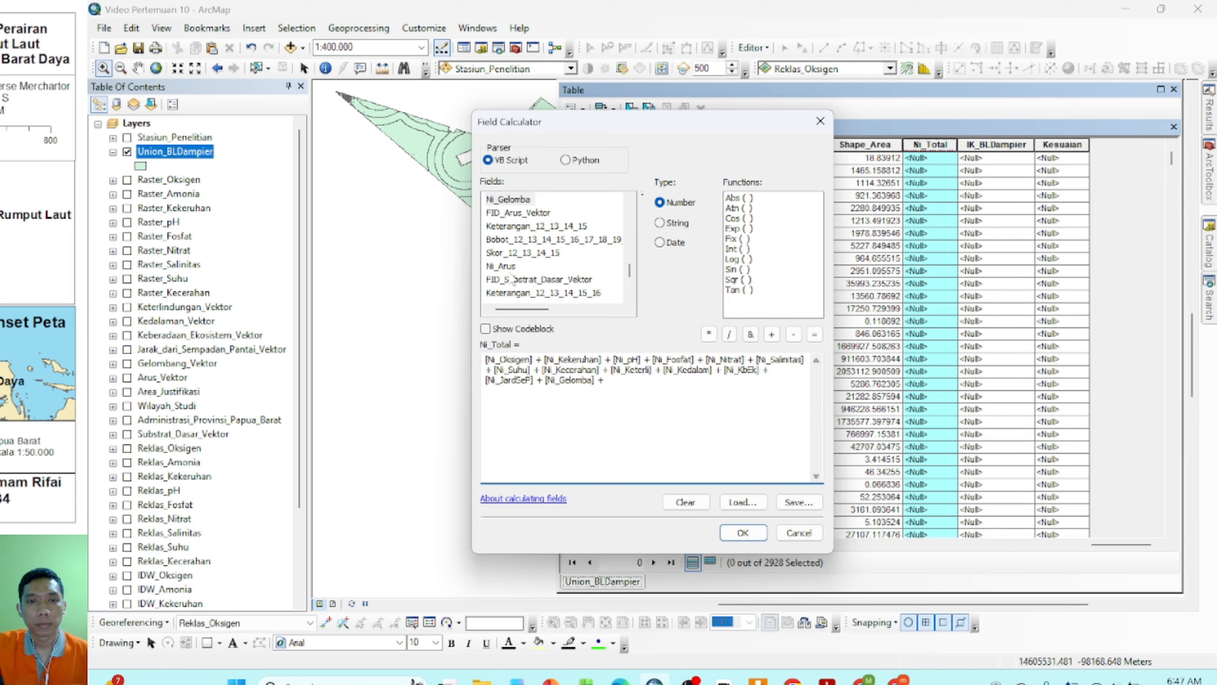
{"action": "double_click", "coordinate": [501, 266]}
{"action": "left_click", "coordinate": [771, 335]}
{"action": "scroll", "coordinate": [527, 269], "scroll_direction": "down", "scroll_amount": 2}
{"action": "double_click", "coordinate": [507, 252]}
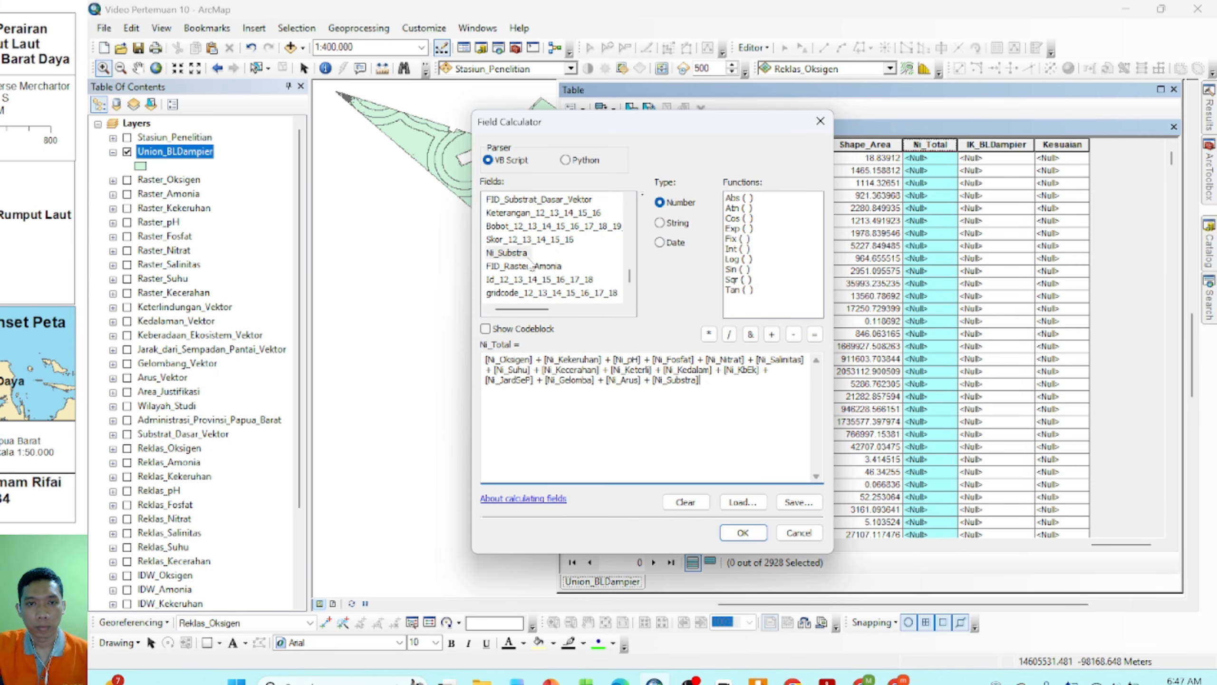
Step: Complete the Ni_Total sum with the Ni_Amonia field and run the calculation
{"action": "scroll", "coordinate": [528, 269], "scroll_direction": "down", "scroll_amount": 2}
{"action": "left_click", "coordinate": [772, 334]}
{"action": "double_click", "coordinate": [505, 239]}
{"action": "scroll", "coordinate": [552, 278], "scroll_direction": "down", "scroll_amount": 1}
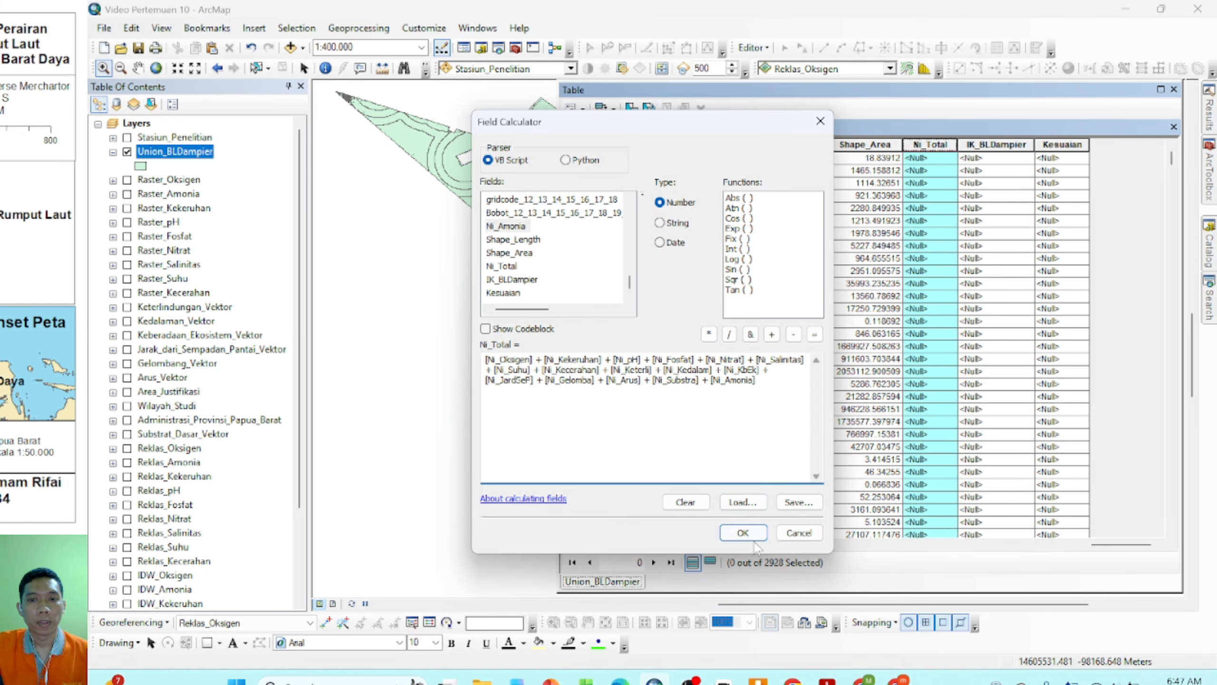
{"action": "left_click", "coordinate": [743, 532]}
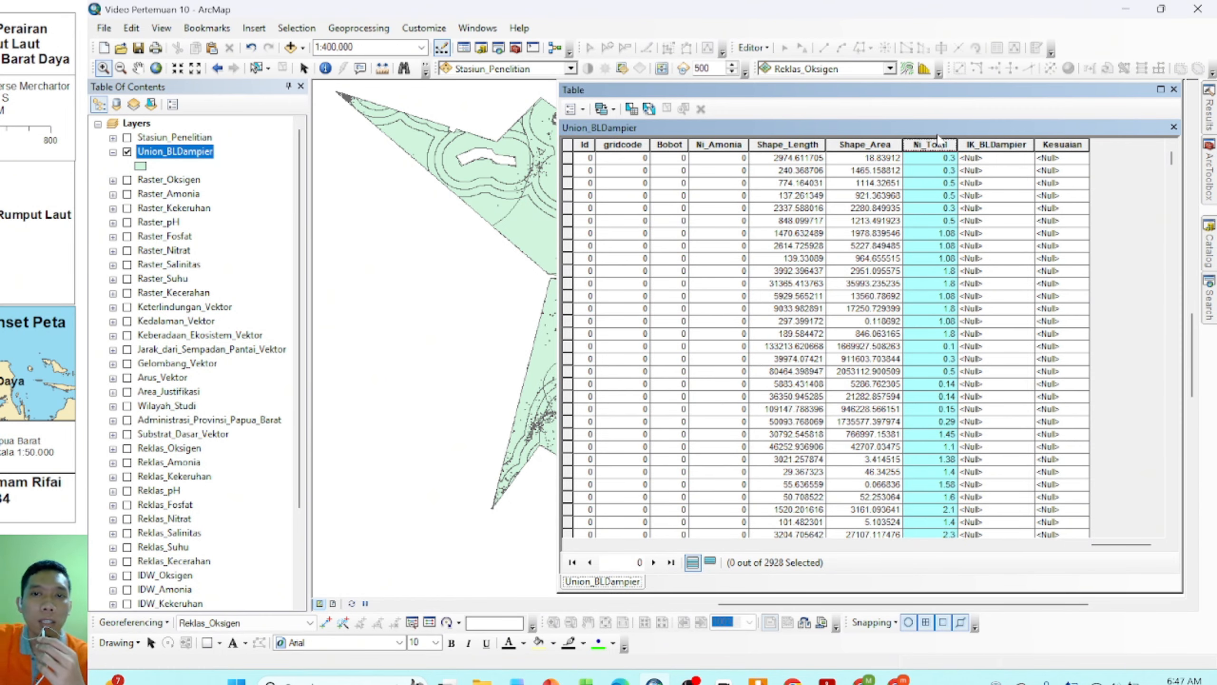
Step: Switch to the SMCE Word document and examine the IK formula, the suitability class table and the weighted parameter table
{"action": "left_click", "coordinate": [994, 146]}
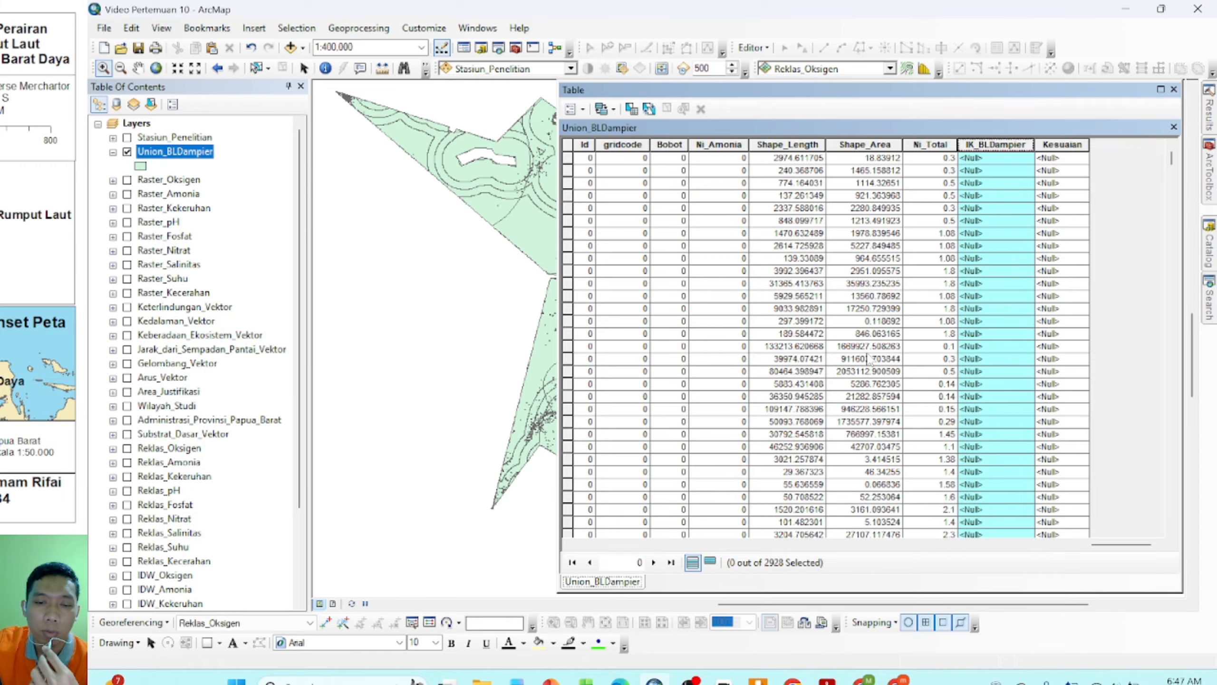
{"action": "left_click", "coordinate": [516, 680]}
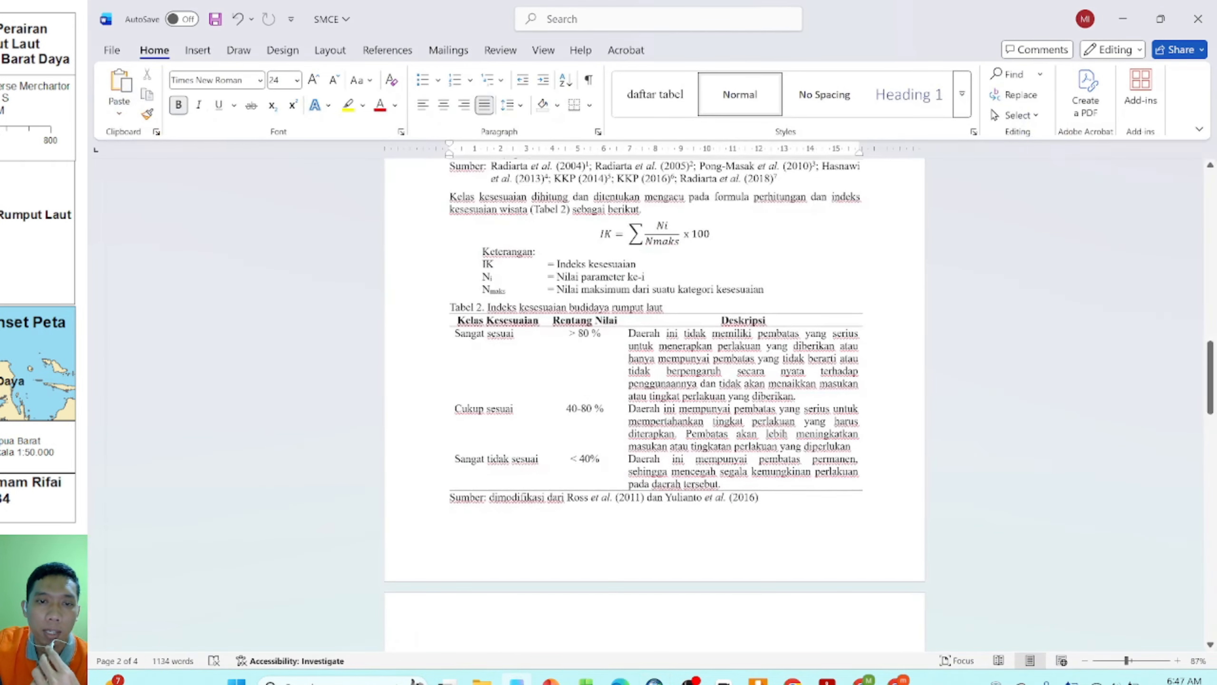
{"action": "scroll", "coordinate": [655, 374], "scroll_direction": "up", "scroll_amount": 2}
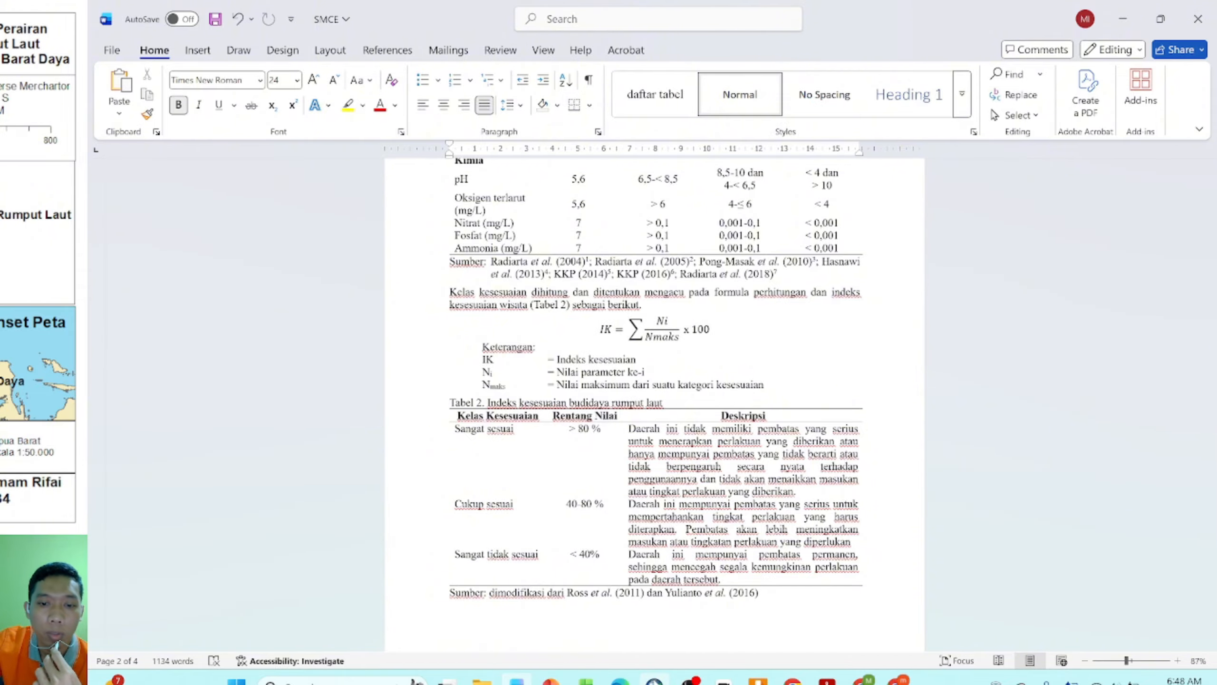
{"action": "left_click", "coordinate": [654, 679]}
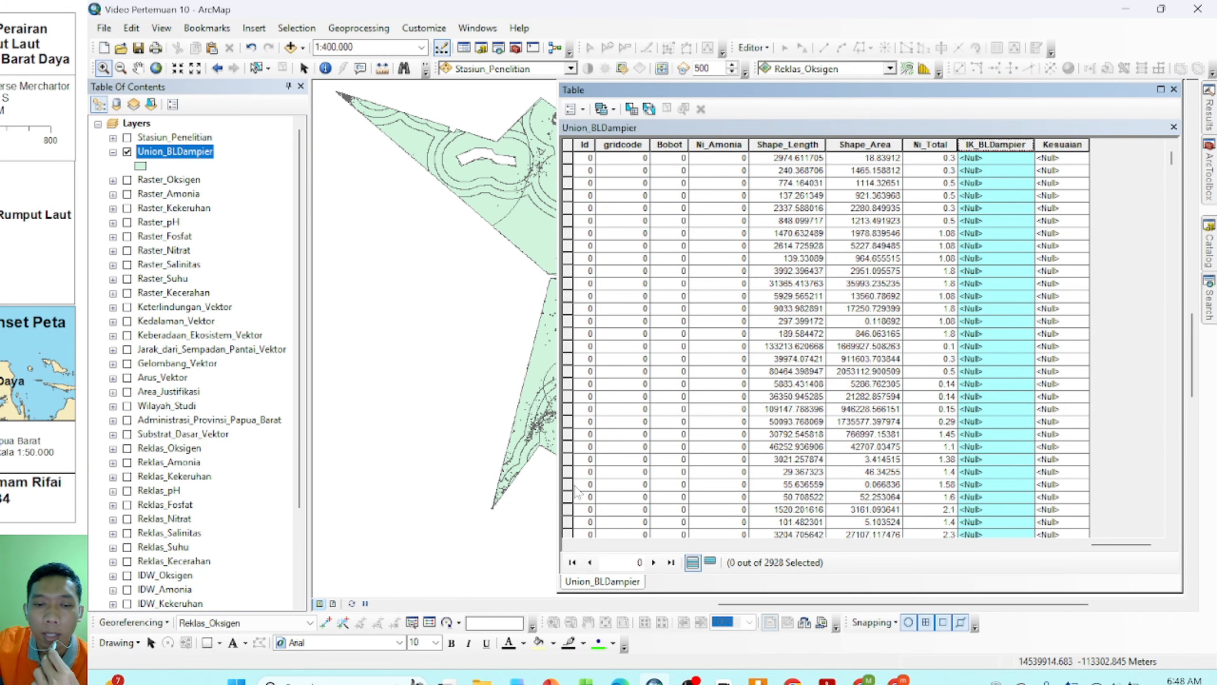
{"action": "left_click", "coordinate": [517, 680]}
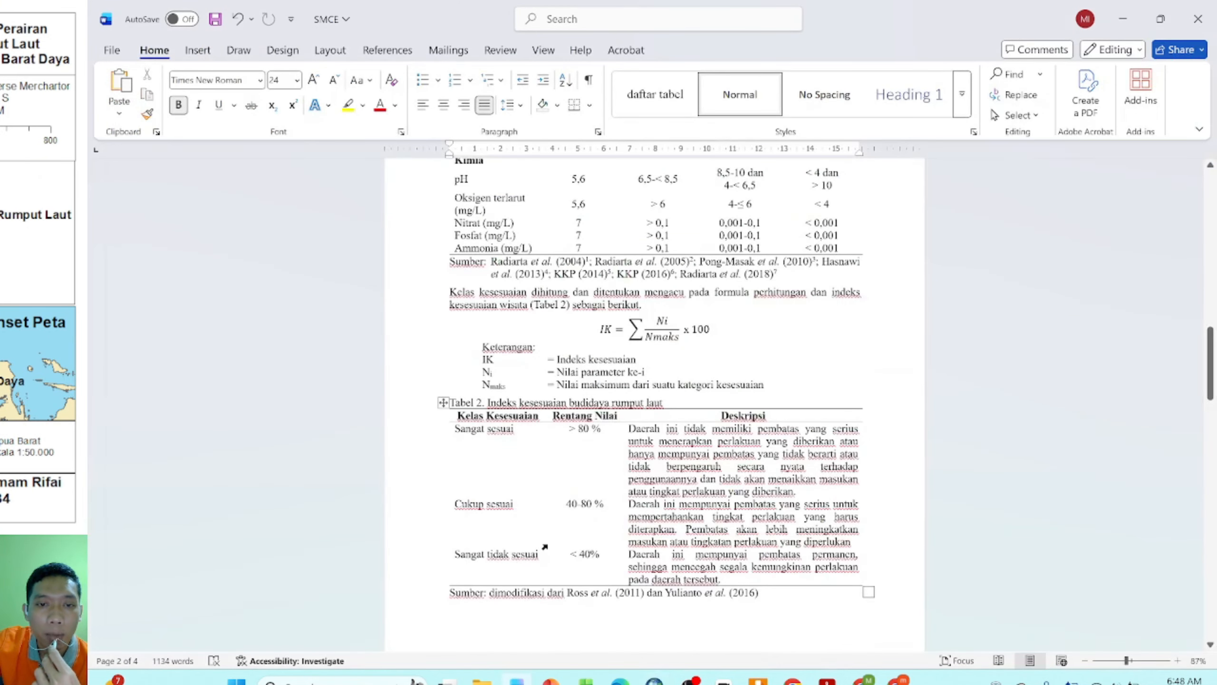
{"action": "scroll", "coordinate": [650, 353], "scroll_direction": "down", "scroll_amount": 15}
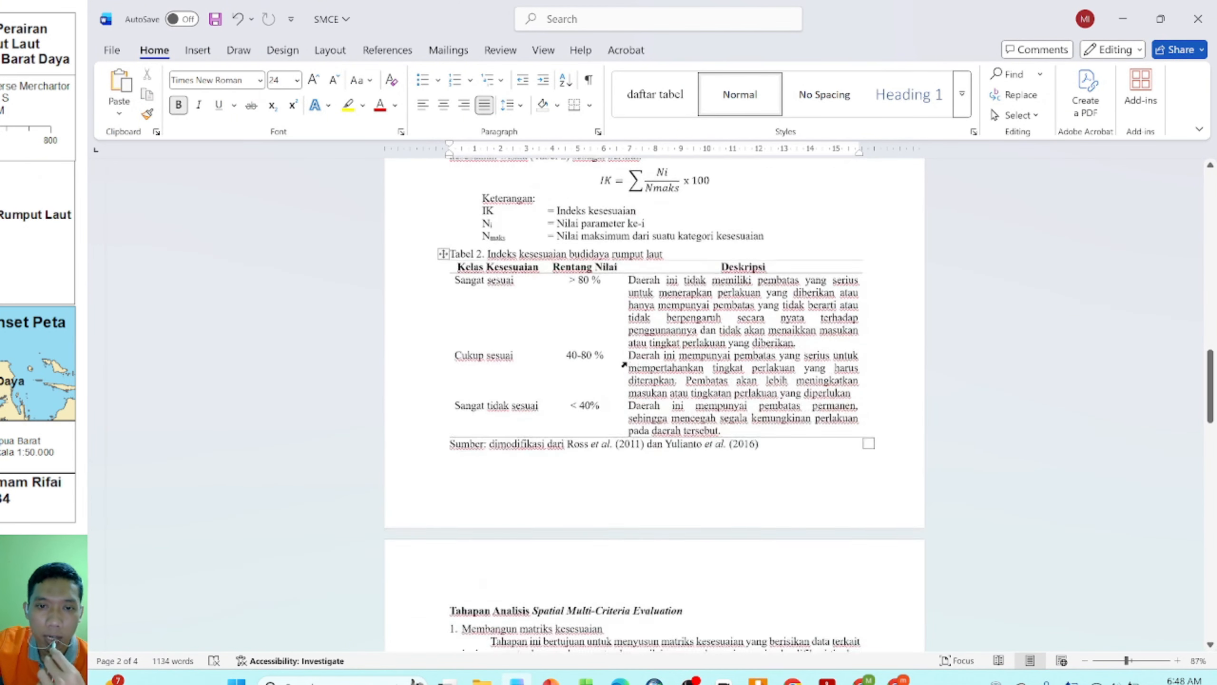
{"action": "scroll", "coordinate": [650, 352], "scroll_direction": "down", "scroll_amount": 10}
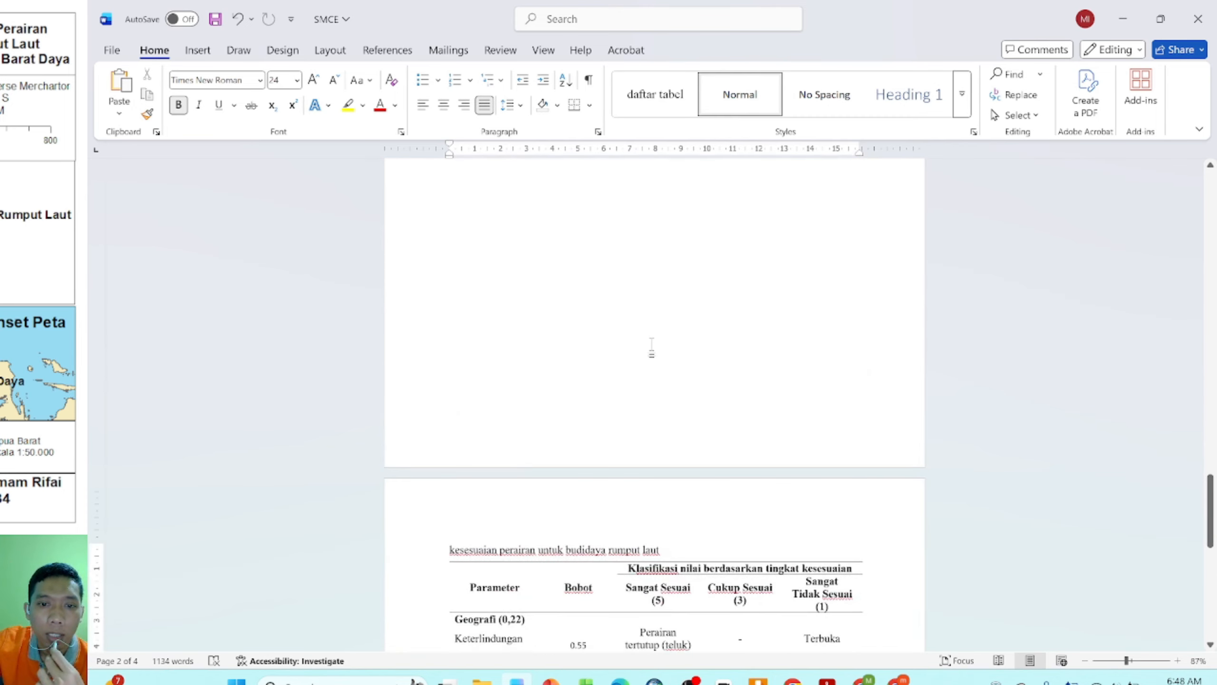
{"action": "scroll", "coordinate": [650, 352], "scroll_direction": "up", "scroll_amount": 1}
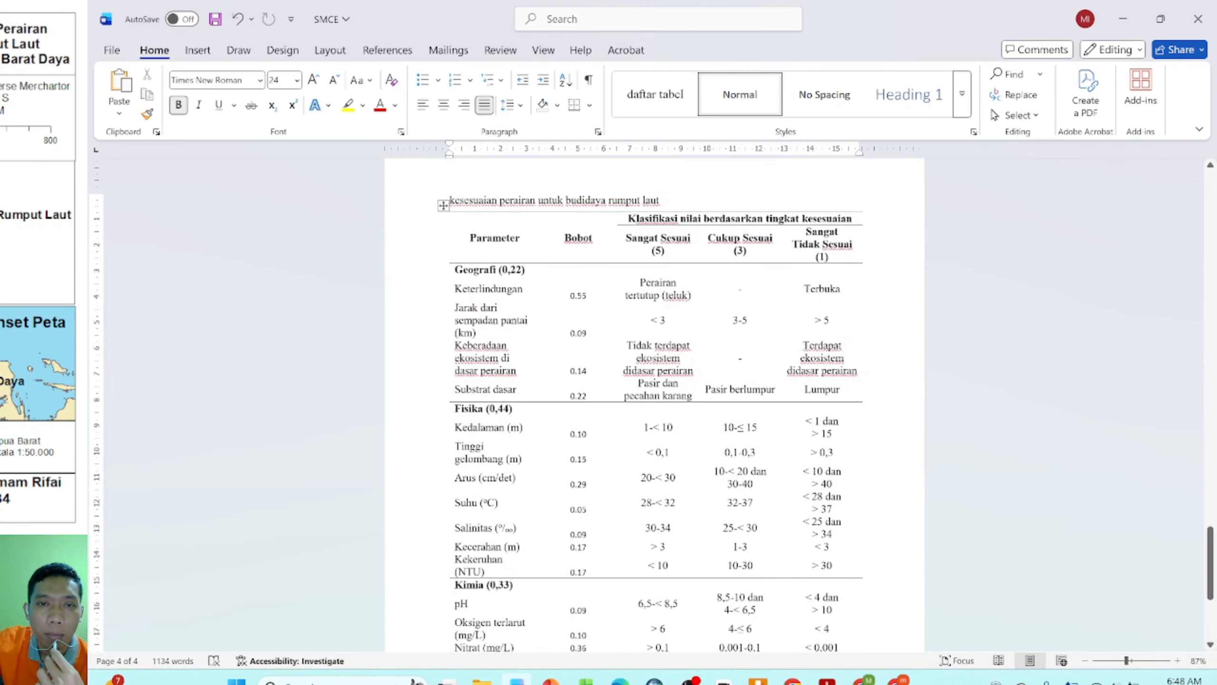
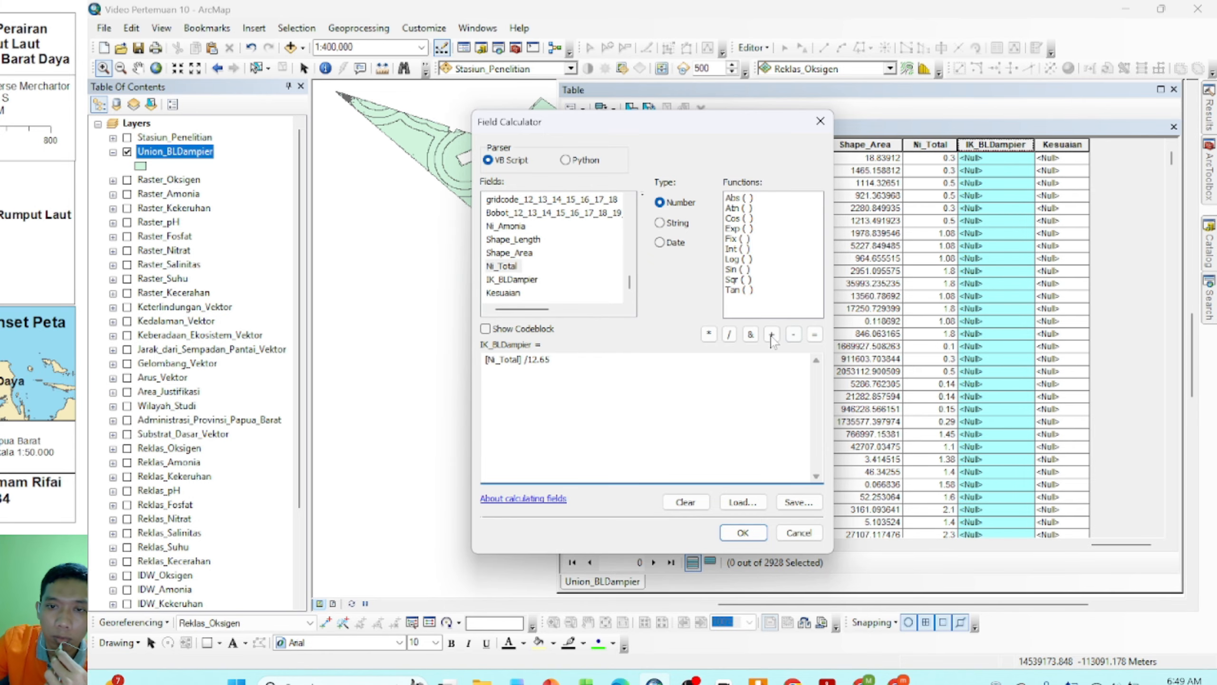
Step: Complete the IK_BLDampier expression as ([Ni_Total] /12.65) *100 and run the calculation
{"action": "left_click", "coordinate": [708, 334]}
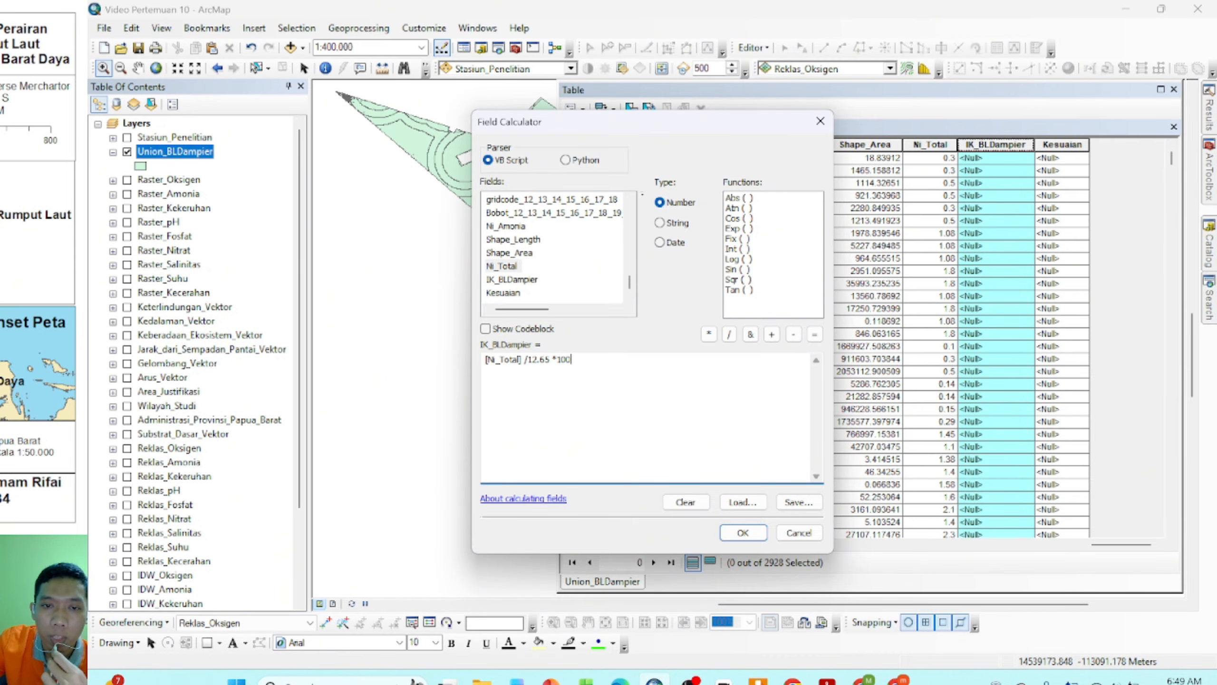
{"action": "type", "text": ")"}
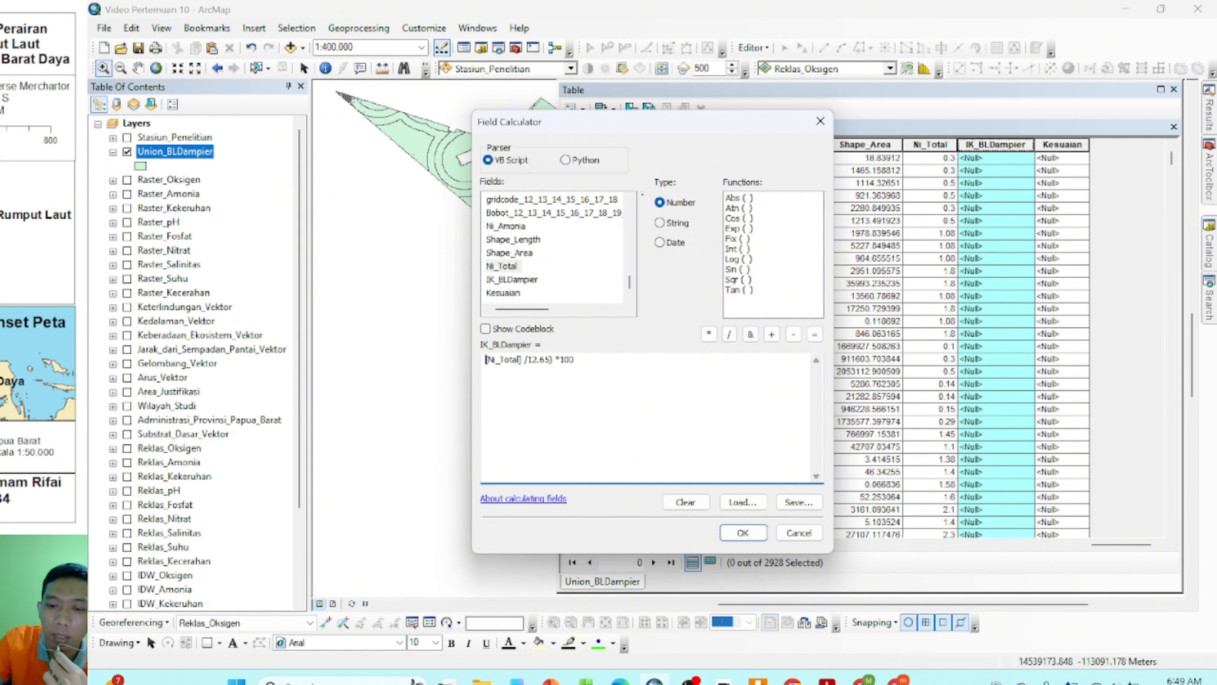
{"action": "type", "text": "("}
{"action": "left_click", "coordinate": [746, 532]}
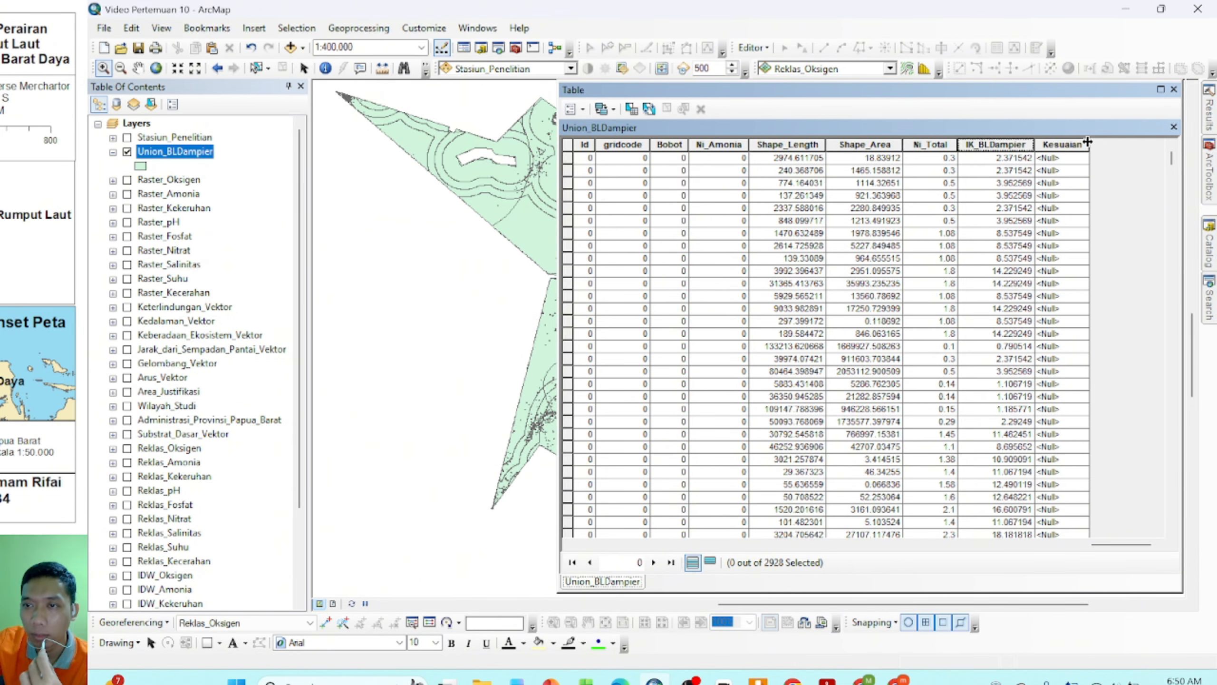
Step: Widen the Kesuaian column slightly and open a Select by Attributes query for the Union_BLDampier table
{"action": "left_click_drag", "start_coordinate": [1090, 145], "coordinate": [1113, 141]}
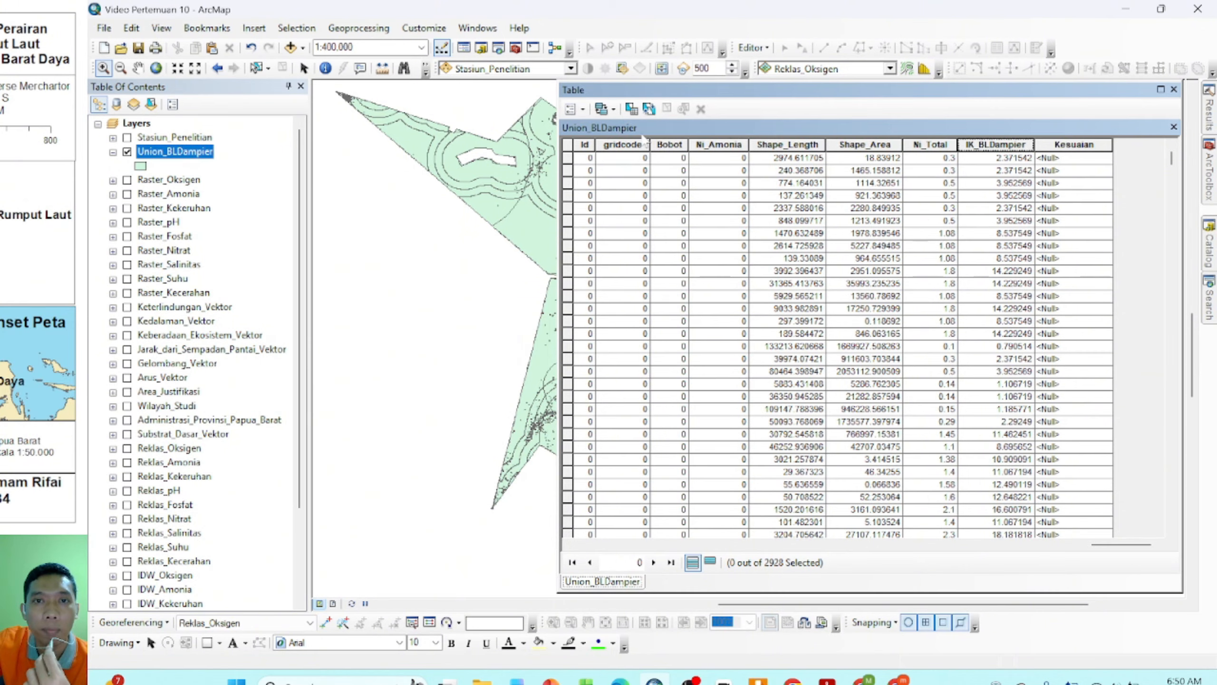
{"action": "left_click", "coordinate": [632, 109]}
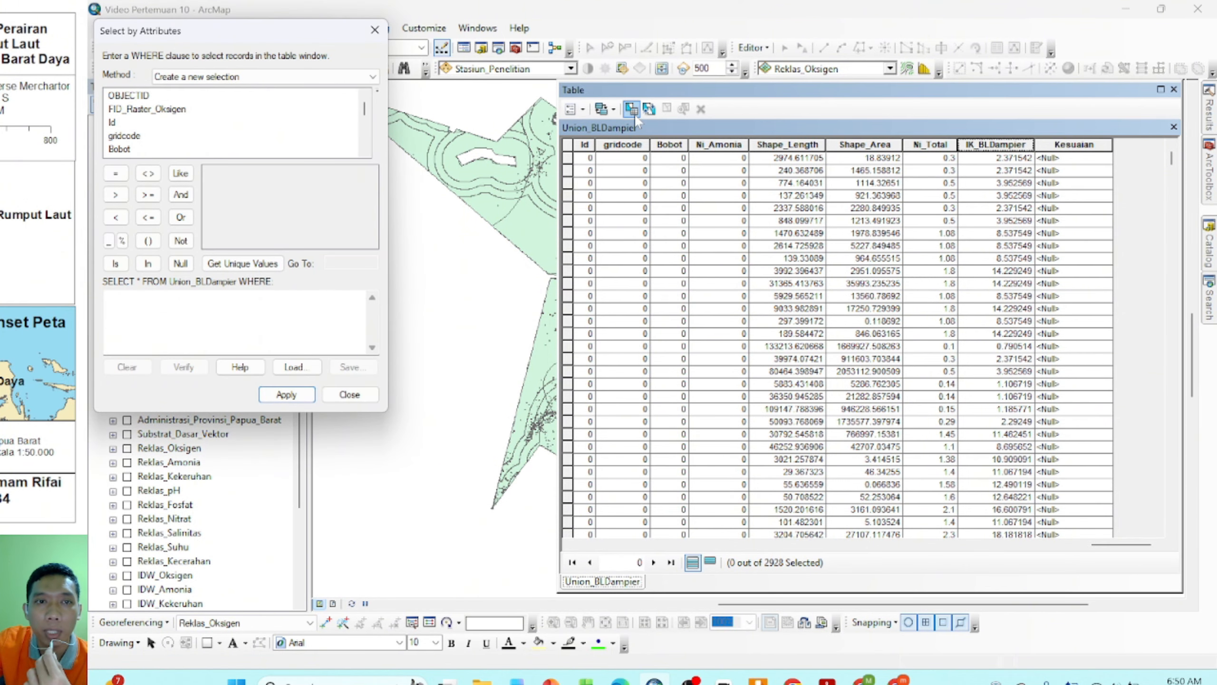
{"action": "left_click", "coordinate": [262, 338]}
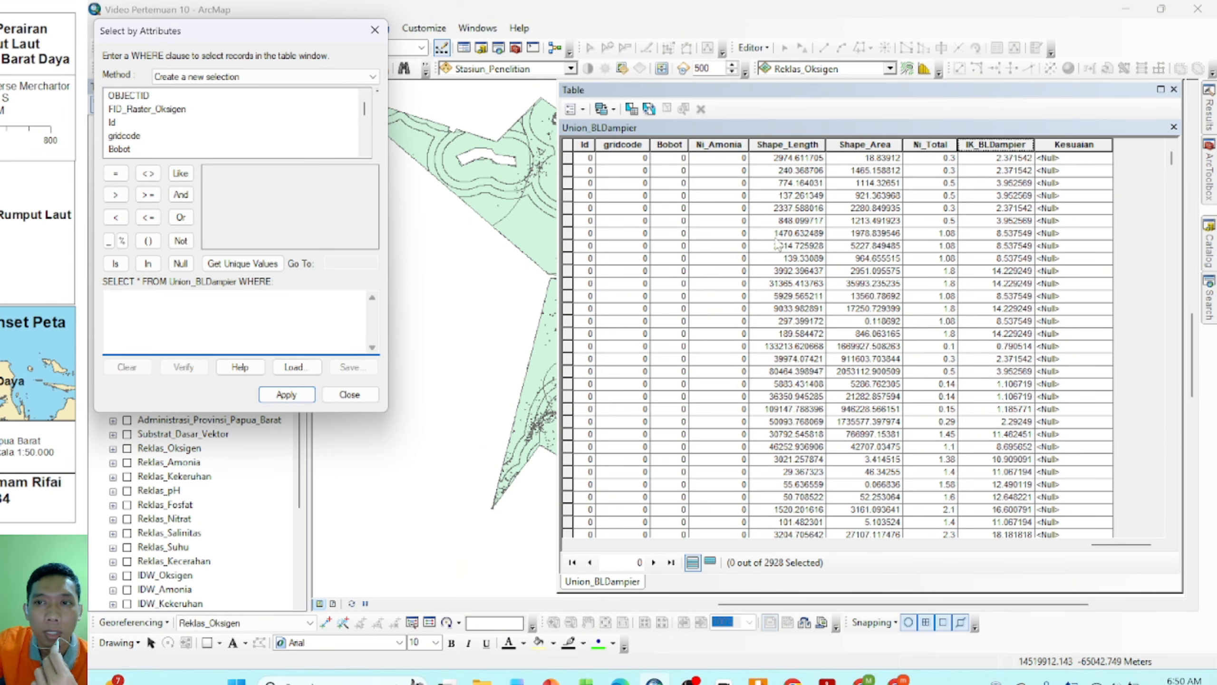
Step: Consult the suitability class ranges in the SMCE Word document and select the Union_BLDampier records where IK_BLDampier <40
{"action": "left_click", "coordinate": [517, 680]}
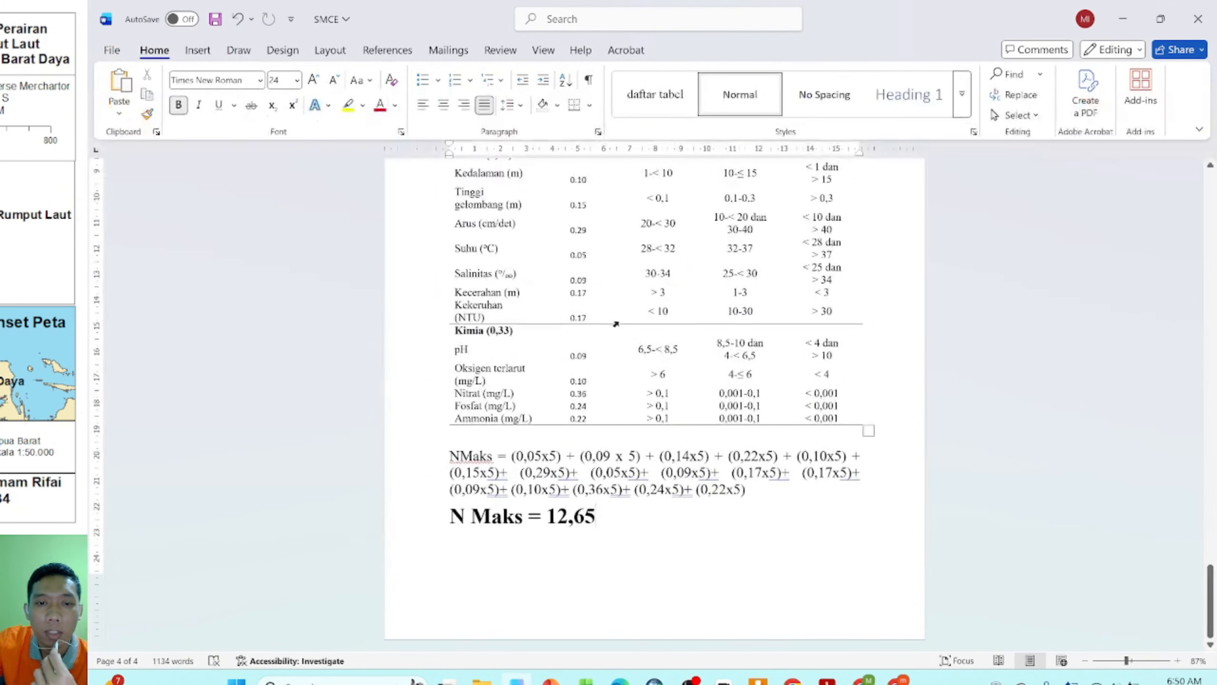
{"action": "scroll", "coordinate": [617, 320], "scroll_direction": "up", "scroll_amount": 7}
{"action": "scroll", "coordinate": [625, 312], "scroll_direction": "up", "scroll_amount": 15}
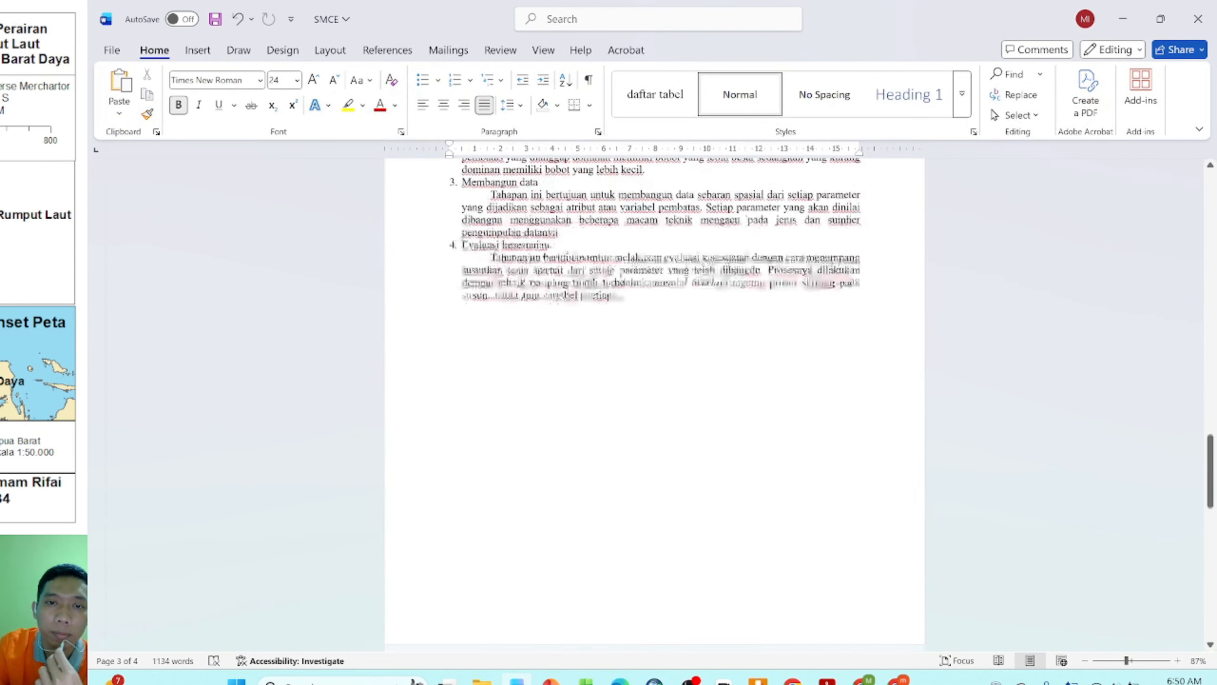
{"action": "scroll", "coordinate": [480, 464], "scroll_direction": "up", "scroll_amount": 3}
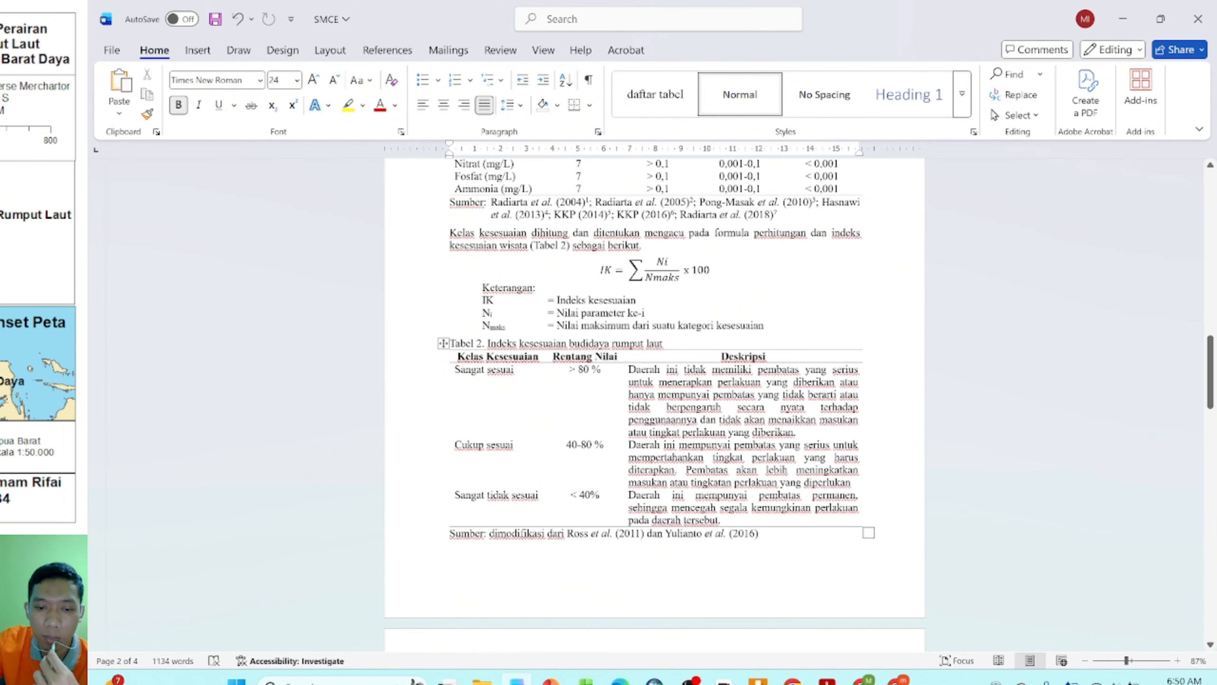
{"action": "left_click", "coordinate": [654, 680]}
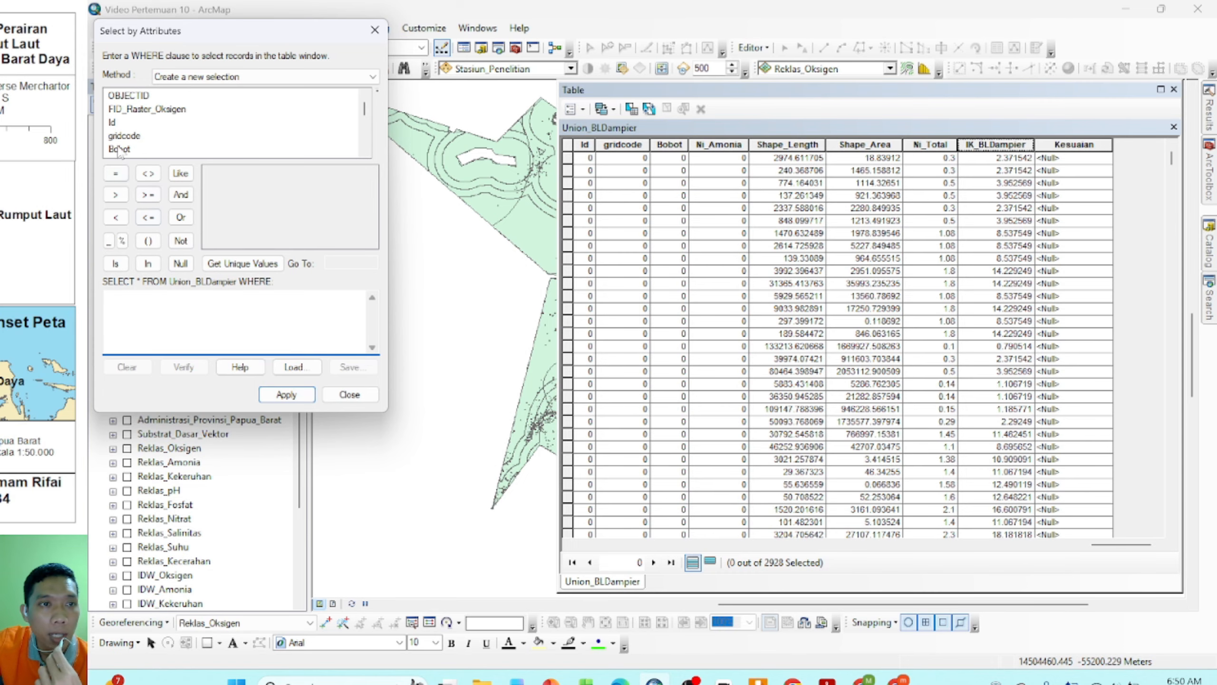
{"action": "scroll", "coordinate": [152, 127], "scroll_direction": "down", "scroll_amount": 10}
{"action": "scroll", "coordinate": [153, 127], "scroll_direction": "down", "scroll_amount": 5}
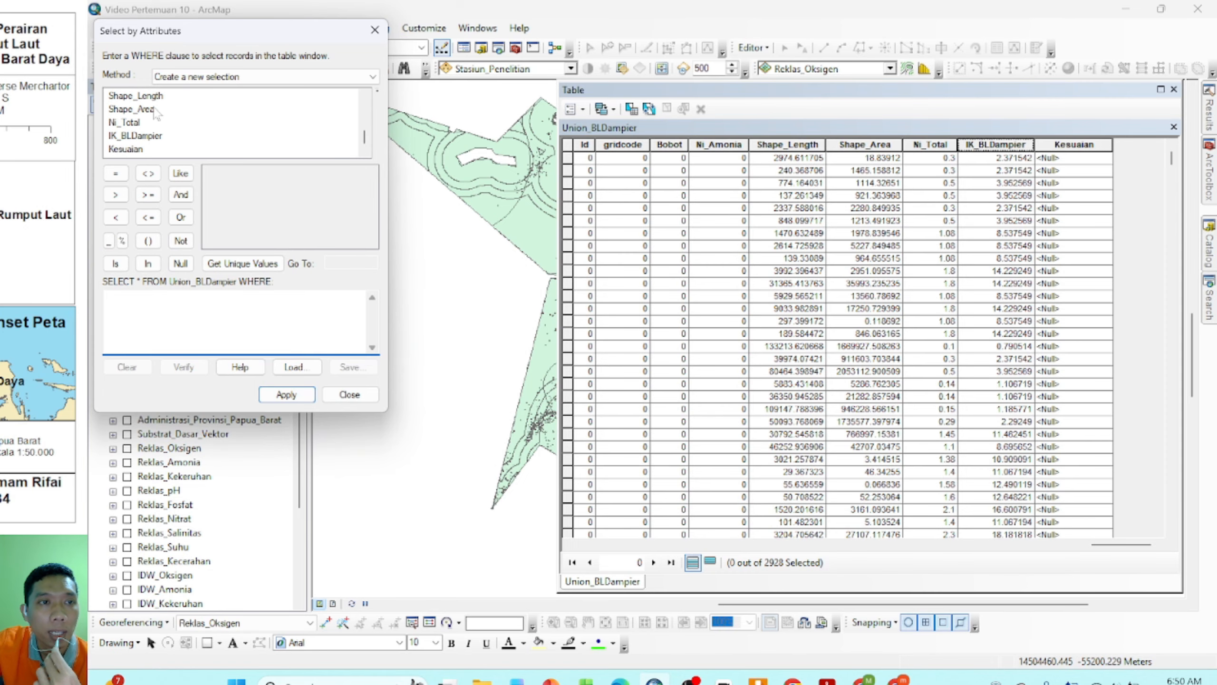
{"action": "double_click", "coordinate": [135, 136]}
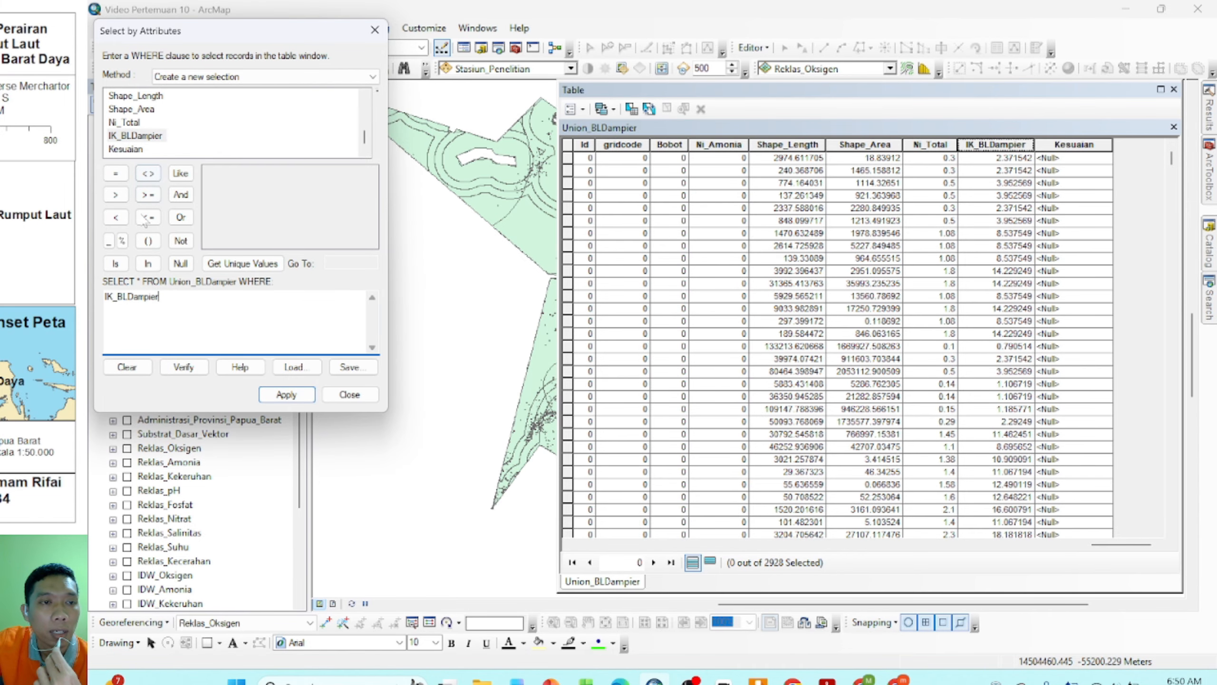
{"action": "left_click", "coordinate": [115, 218]}
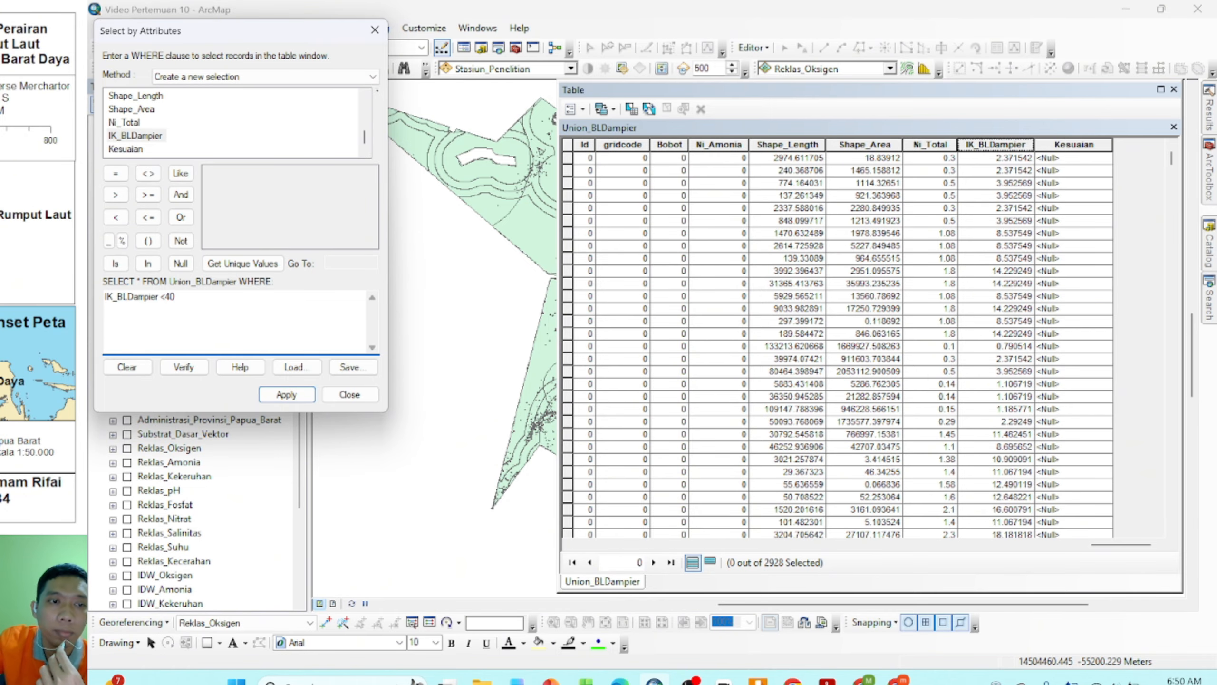
{"action": "left_click", "coordinate": [294, 395]}
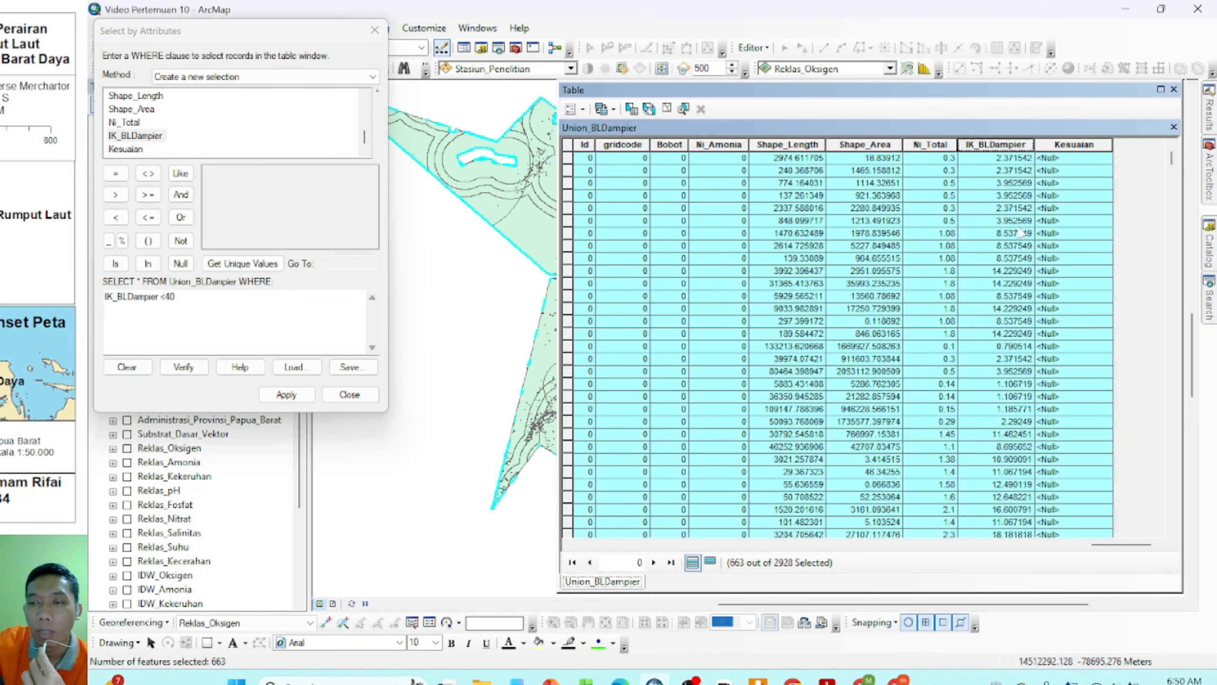
{"action": "scroll", "coordinate": [1023, 234], "scroll_direction": "down", "scroll_amount": 15}
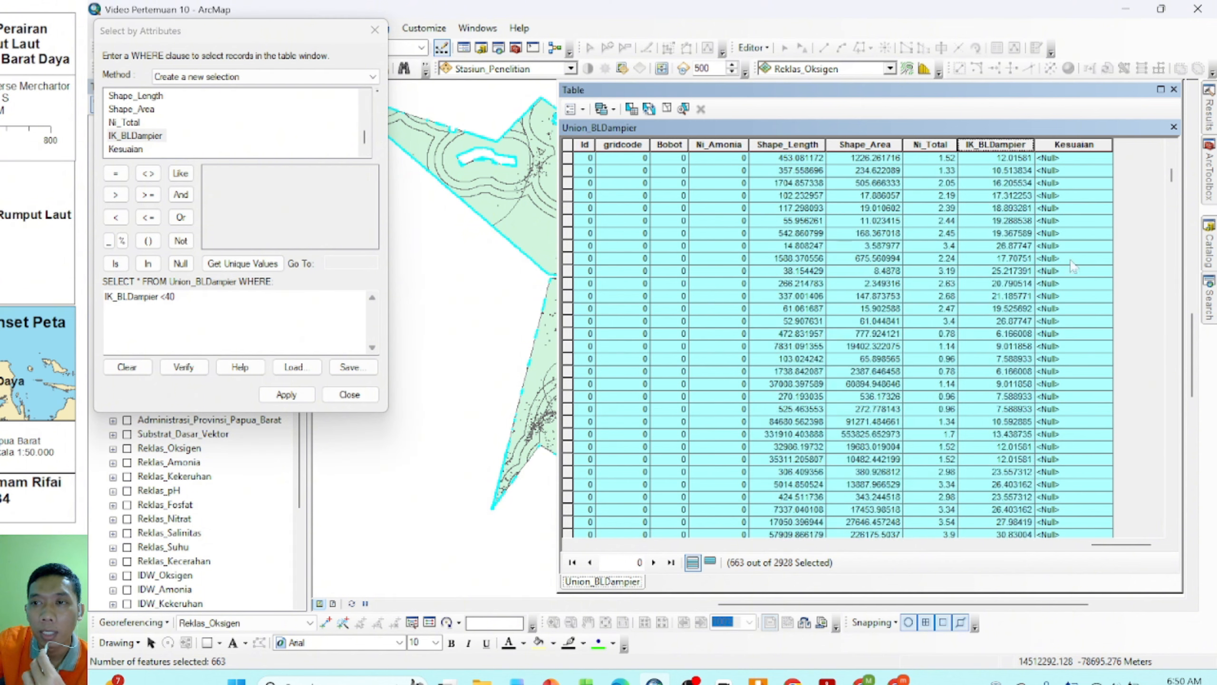
{"action": "left_click_drag", "start_coordinate": [1171, 175], "coordinate": [1179, 298]}
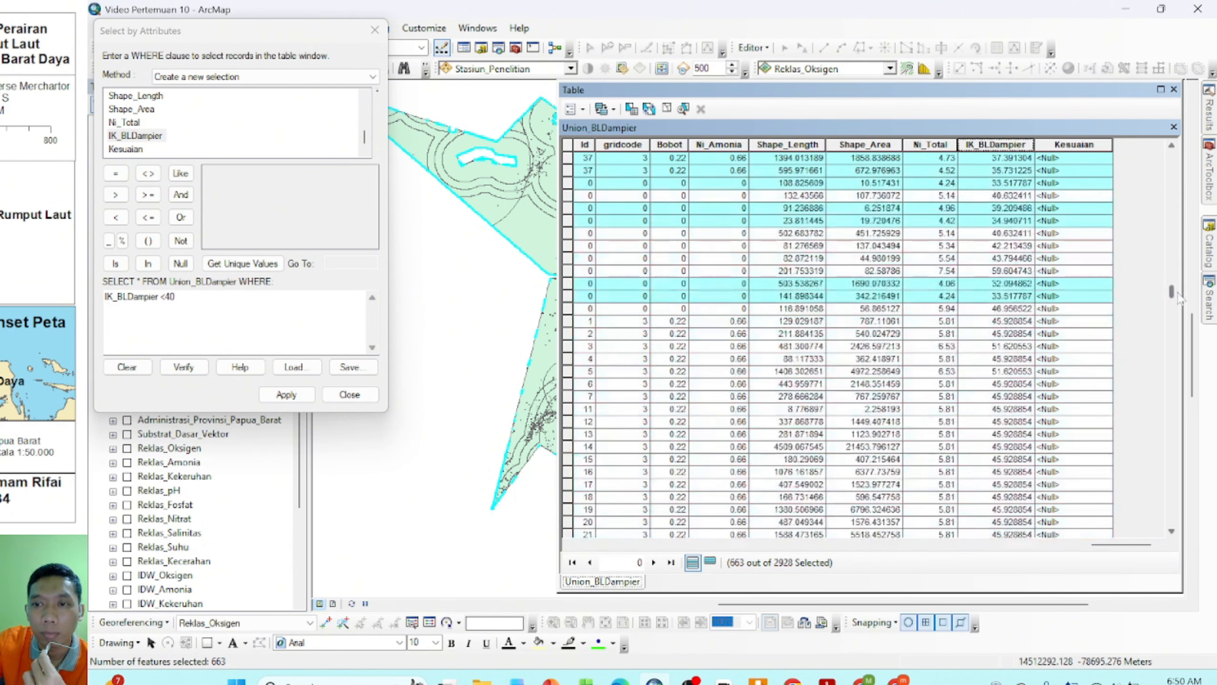
Step: Calculate the Kesuaian field of the selected records as "Sangat Tidak Sesuai"
{"action": "right_click", "coordinate": [1068, 143]}
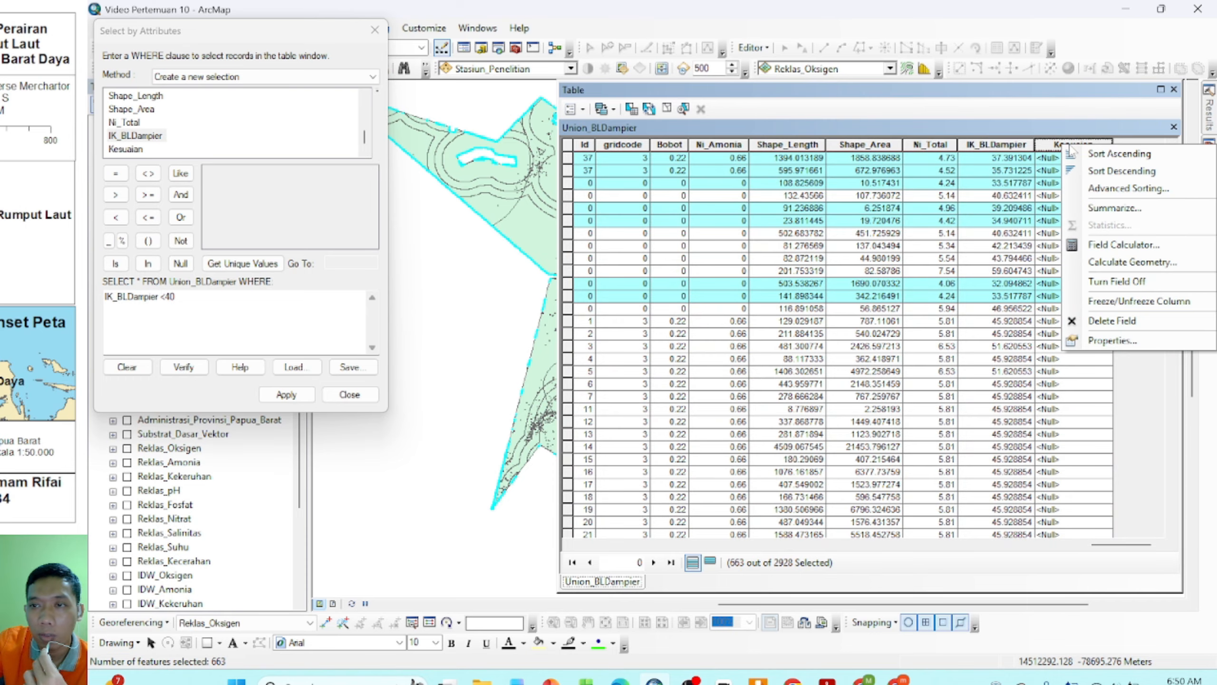
{"action": "left_click", "coordinate": [1112, 246]}
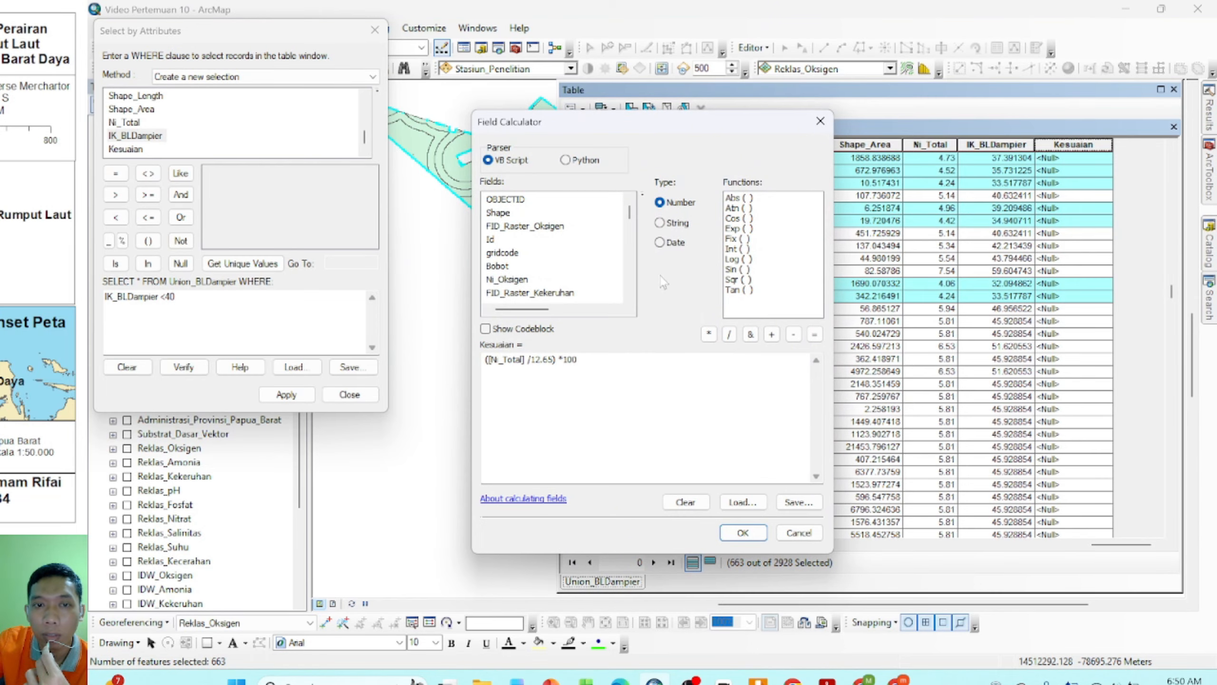
{"action": "key", "text": "ctrl+a"}
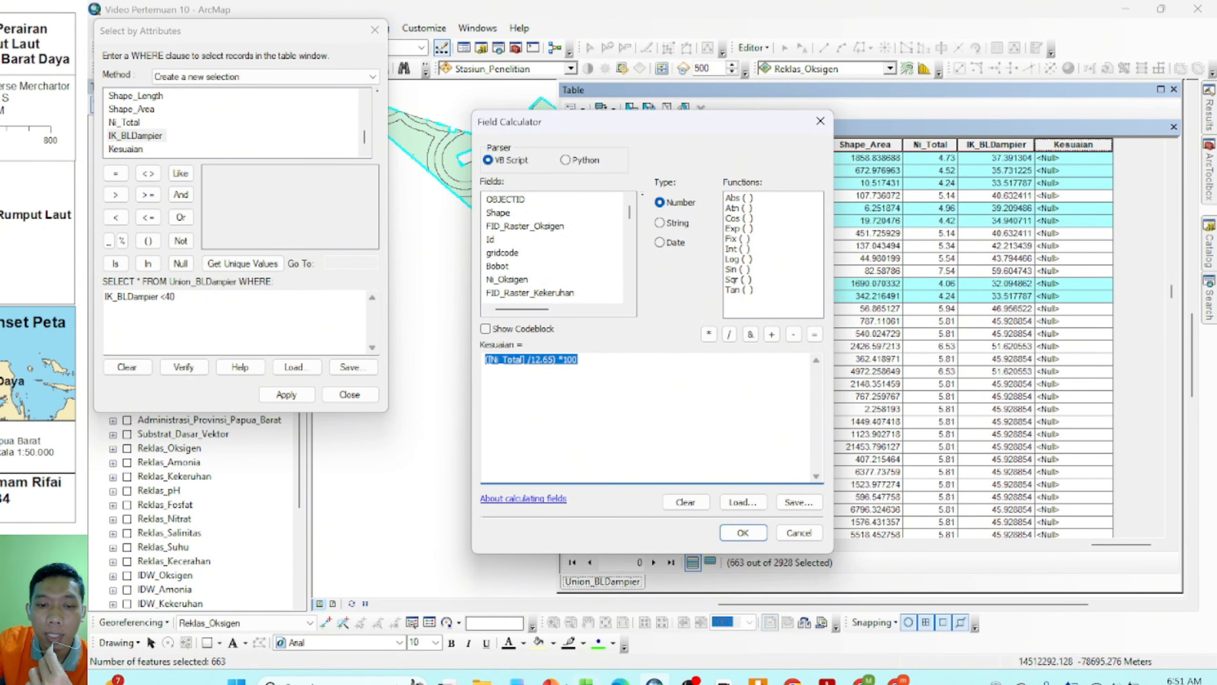
{"action": "left_click", "coordinate": [516, 680]}
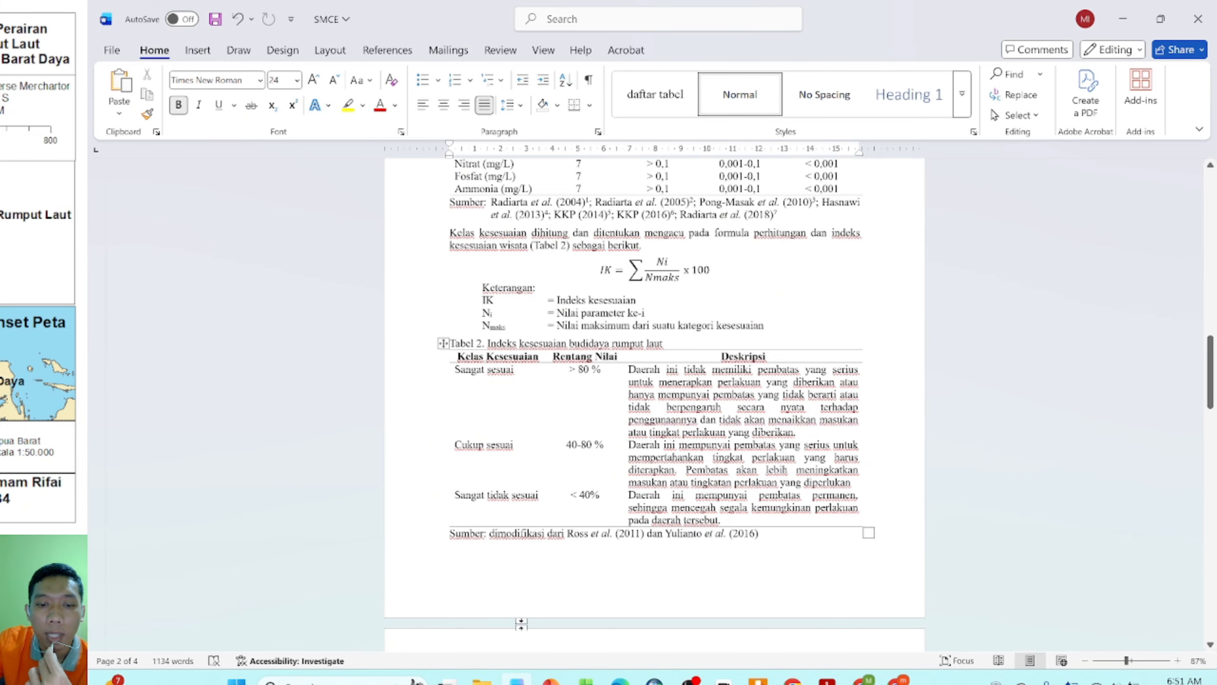
{"action": "left_click", "coordinate": [519, 680]}
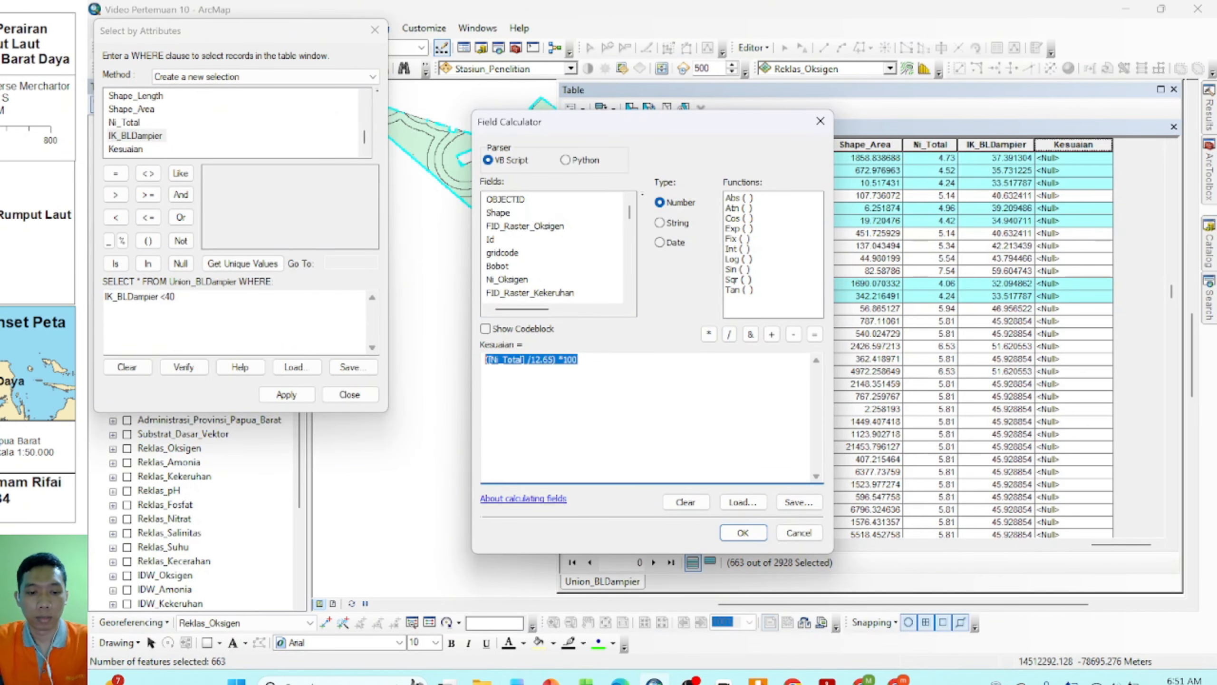
{"action": "type", "text": "Sangat Tidak Sesuai"}
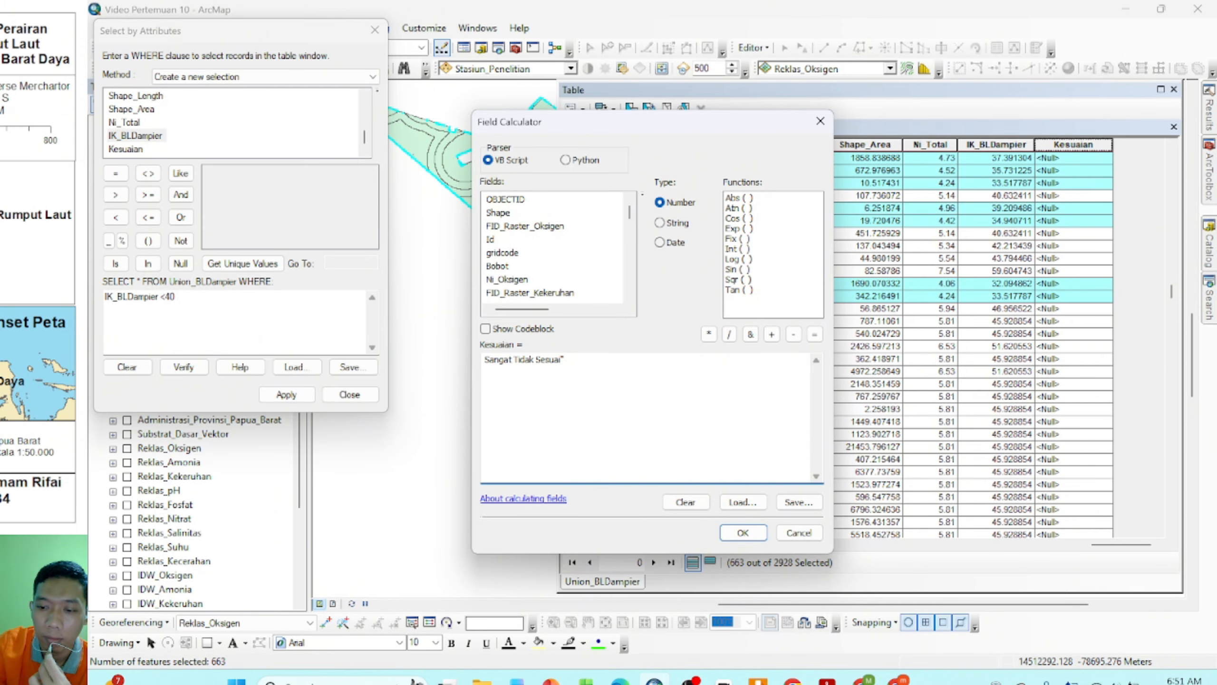
{"action": "type", "text": "\""}
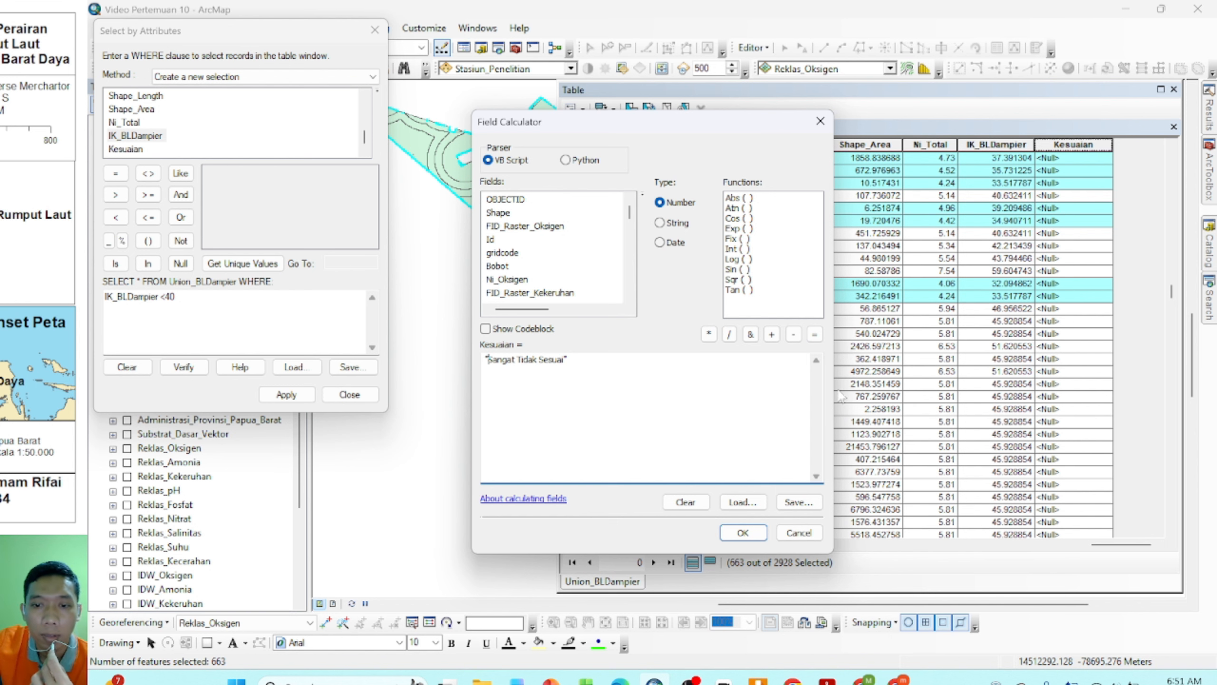
{"action": "left_click", "coordinate": [743, 532]}
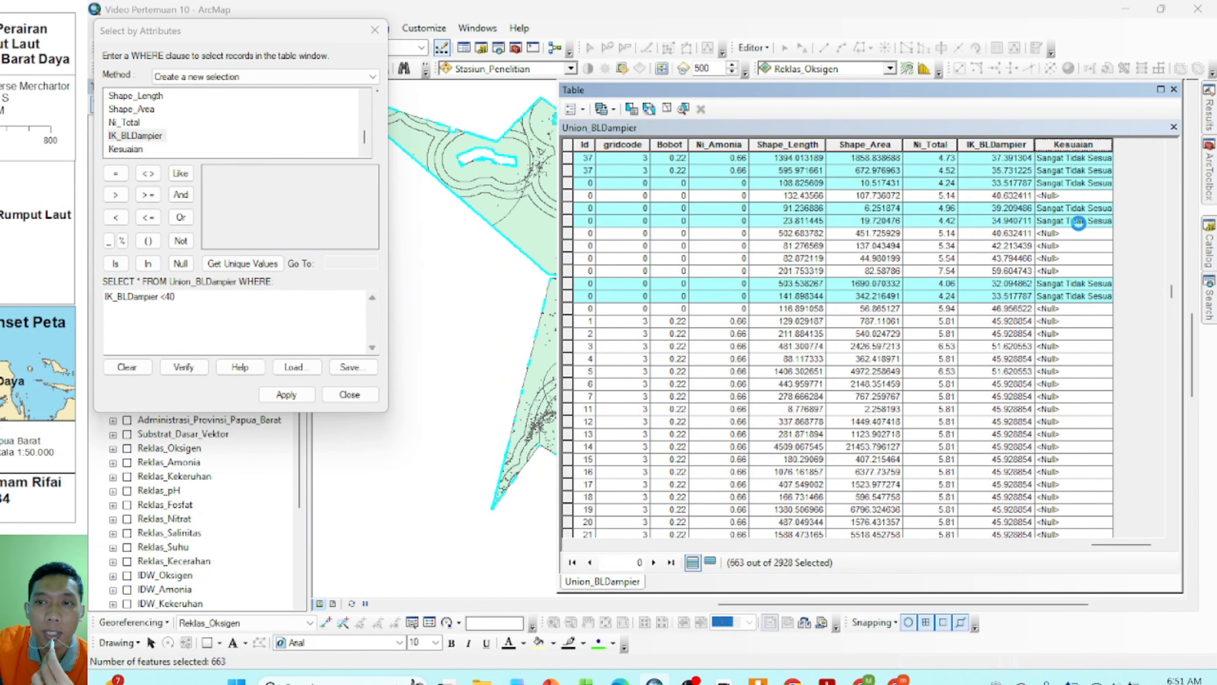
Step: Change the attribute query to IK_BLDampier >=40 AND IK_BLDampier <80 and apply it as a new selection
{"action": "left_click", "coordinate": [176, 296]}
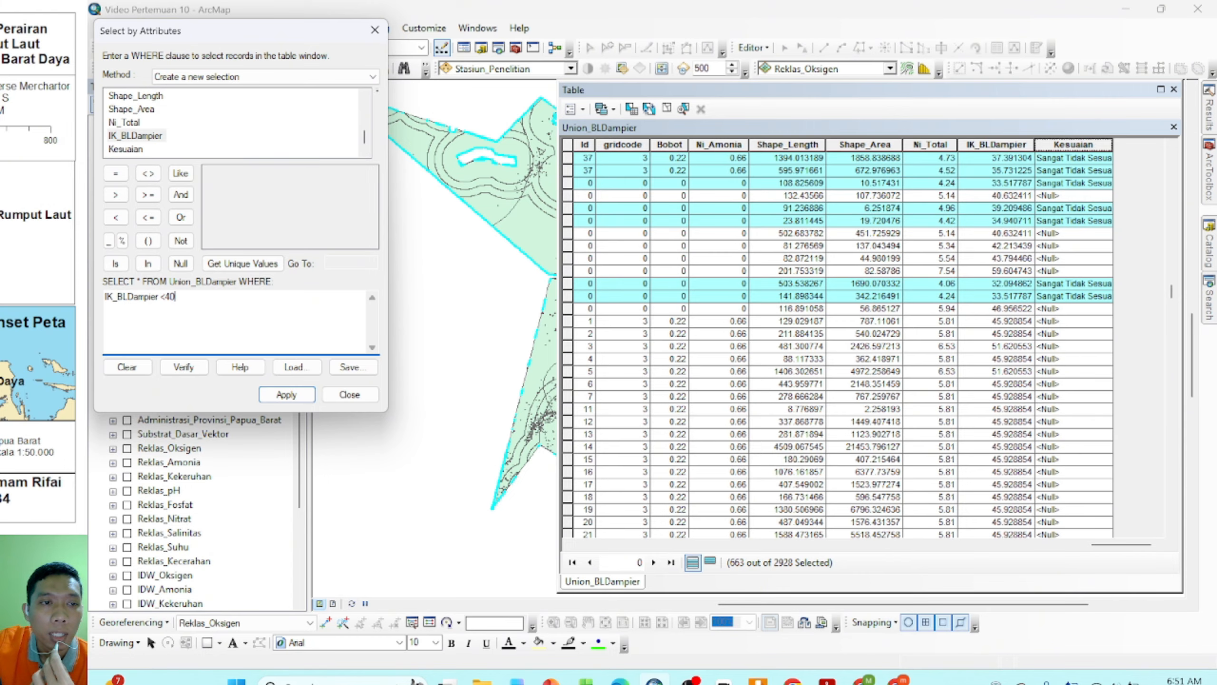
{"action": "left_click_drag", "start_coordinate": [161, 296], "coordinate": [176, 296]}
{"action": "key", "text": "BackSpace"}
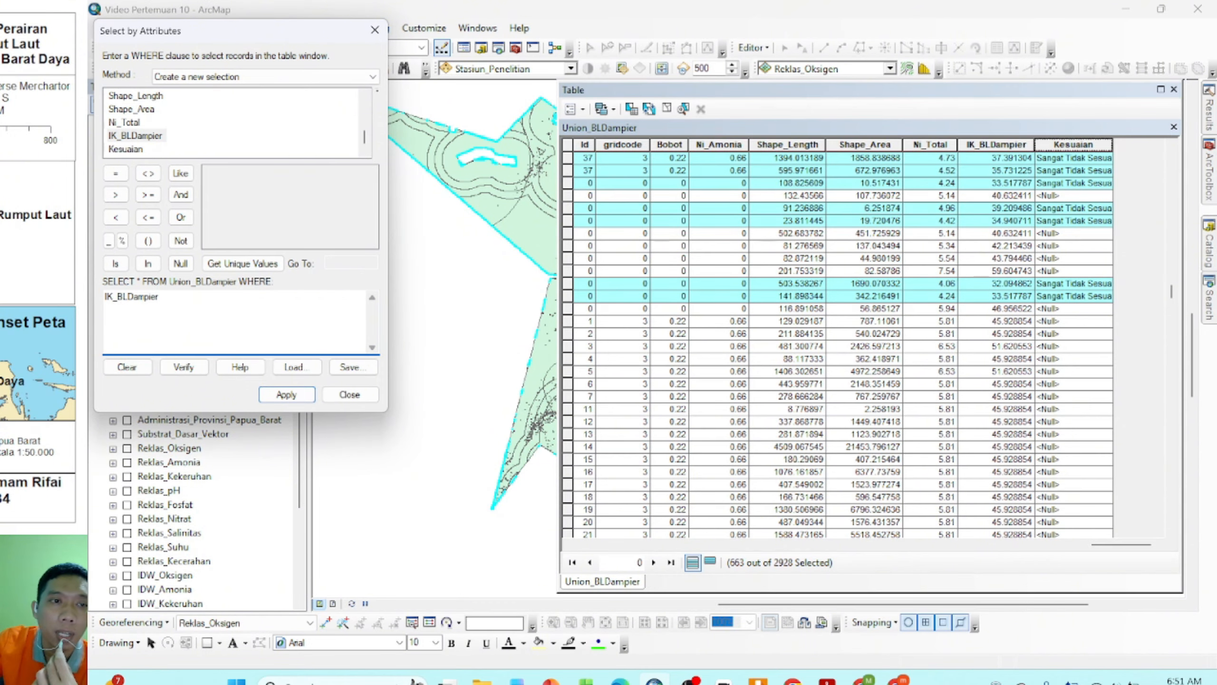
{"action": "left_click", "coordinate": [148, 194]}
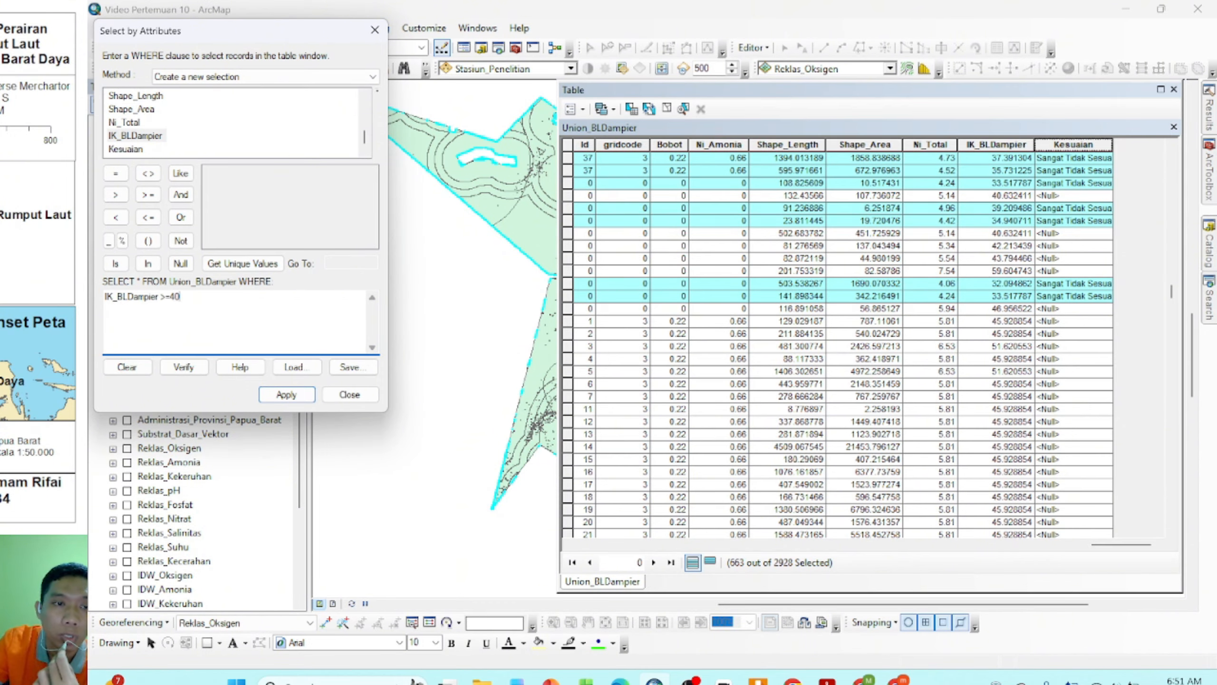
{"action": "left_click", "coordinate": [179, 195]}
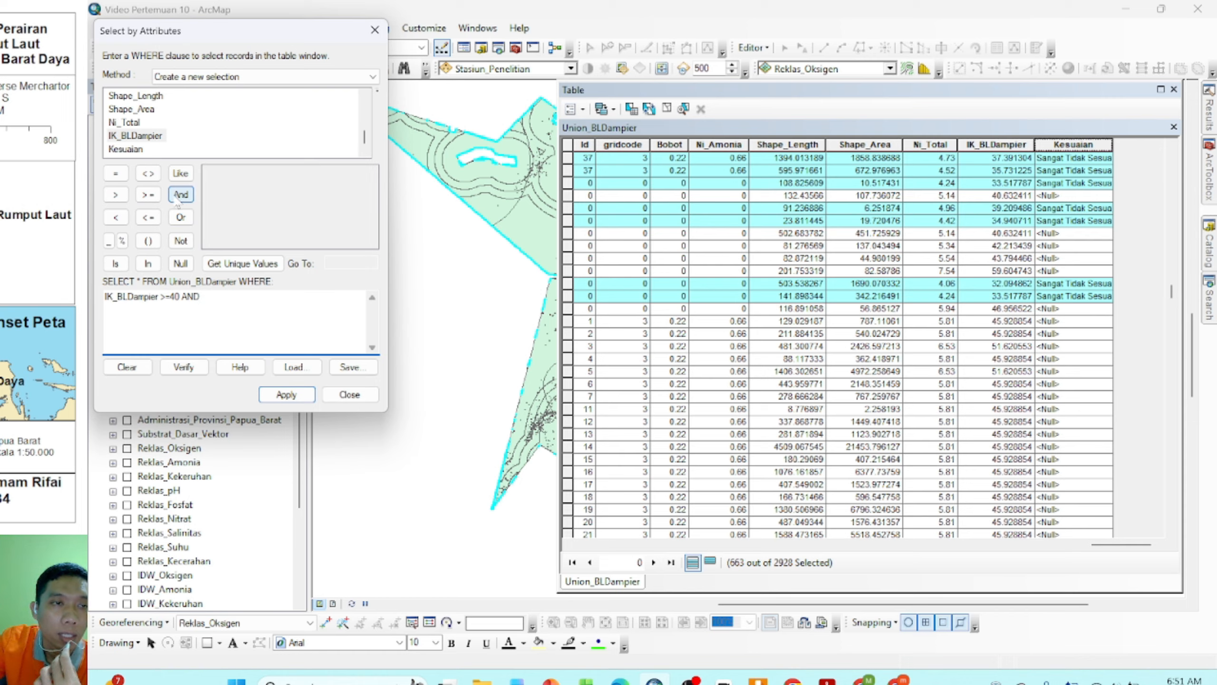
{"action": "double_click", "coordinate": [135, 143]}
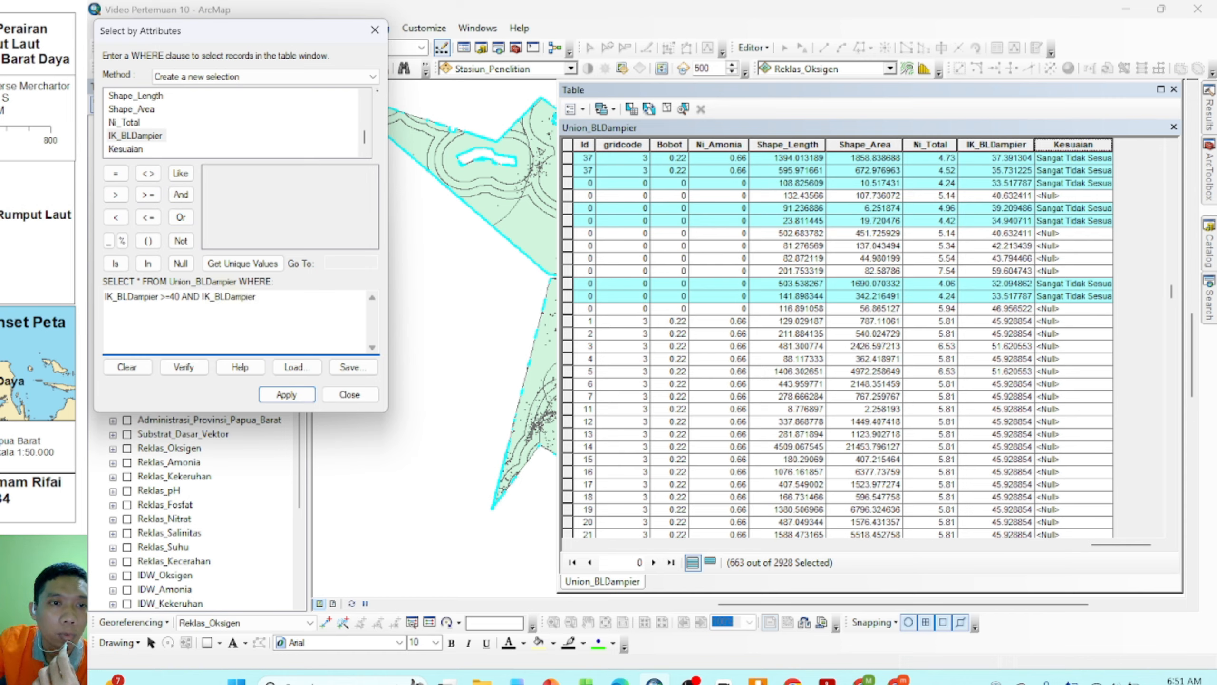
{"action": "left_click", "coordinate": [115, 217]}
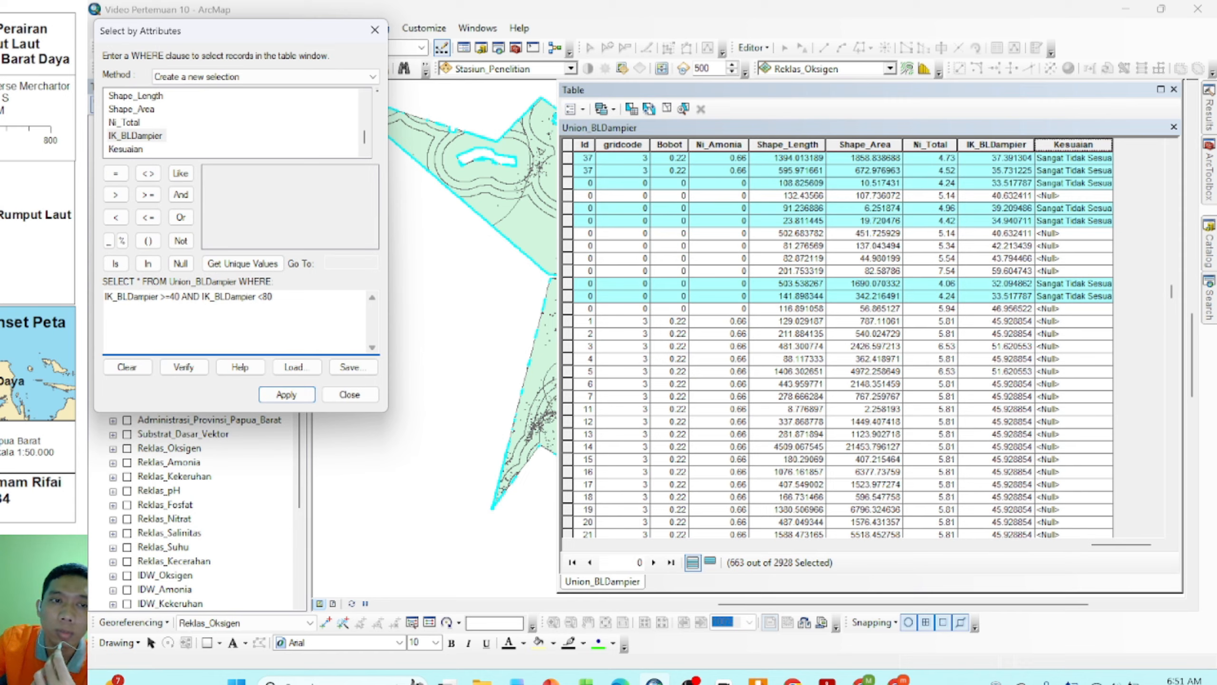
{"action": "left_click", "coordinate": [291, 396]}
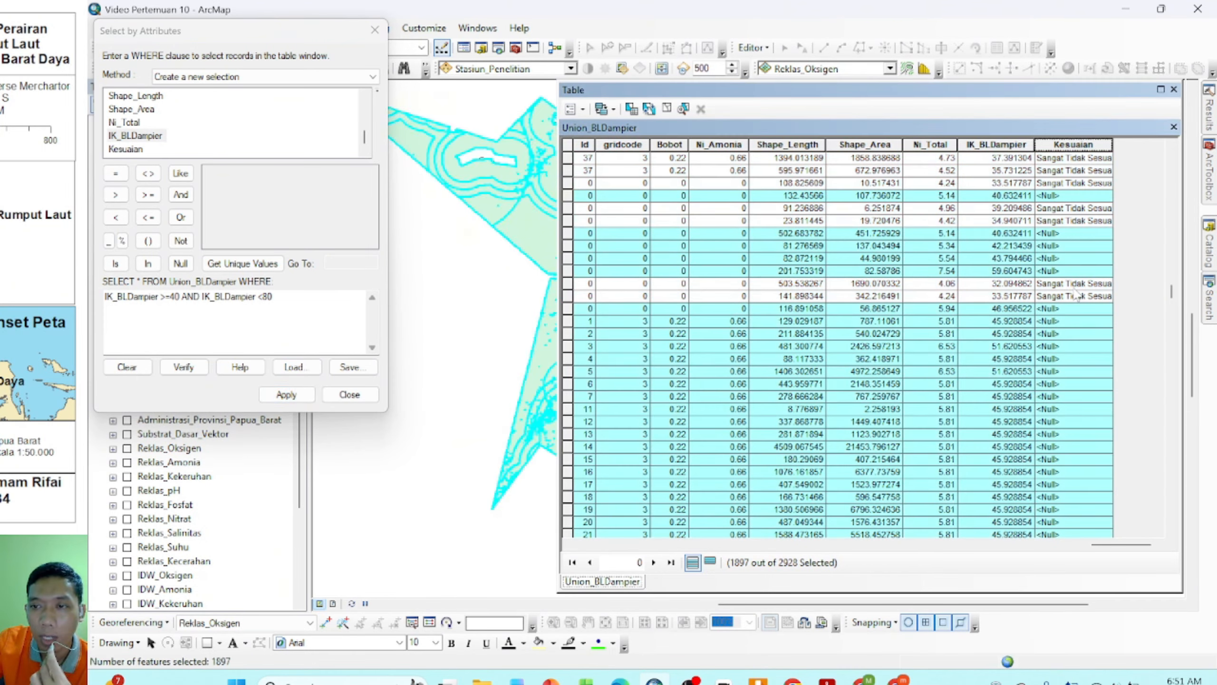
Step: Check the 40-80 % class name in the SMCE Word document and calculate the selected records' Kesuaian field as "Cukup Sesuai"
{"action": "right_click", "coordinate": [1064, 144]}
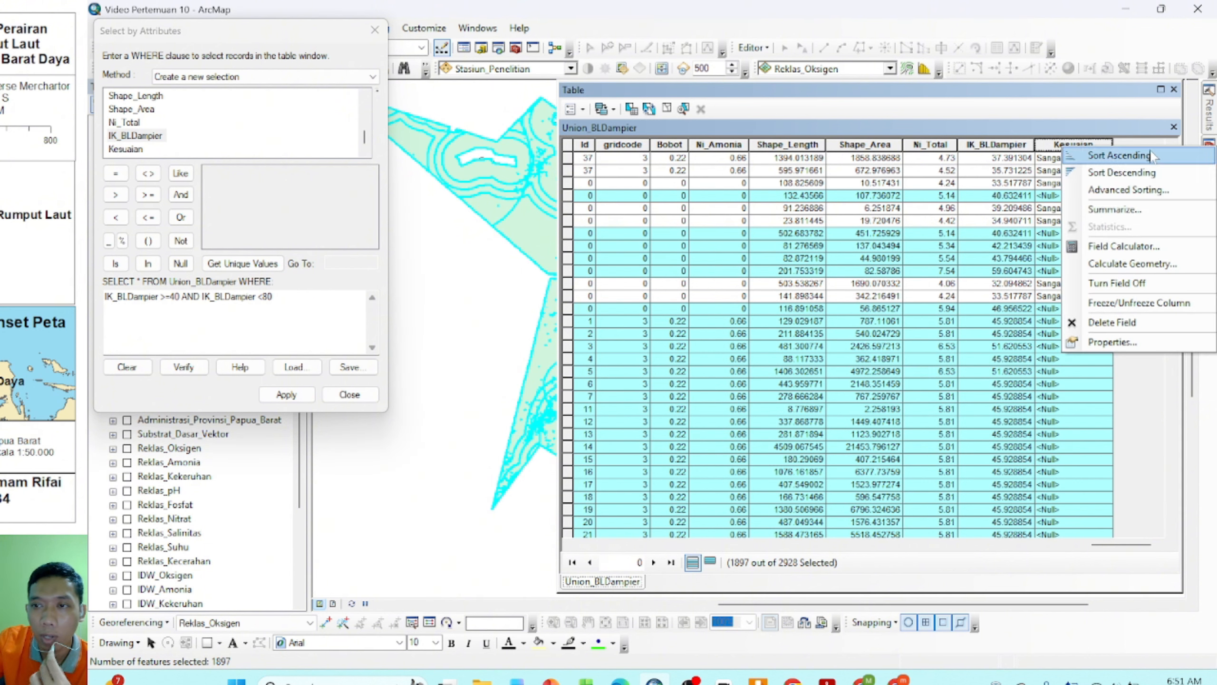
{"action": "left_click", "coordinate": [1132, 245]}
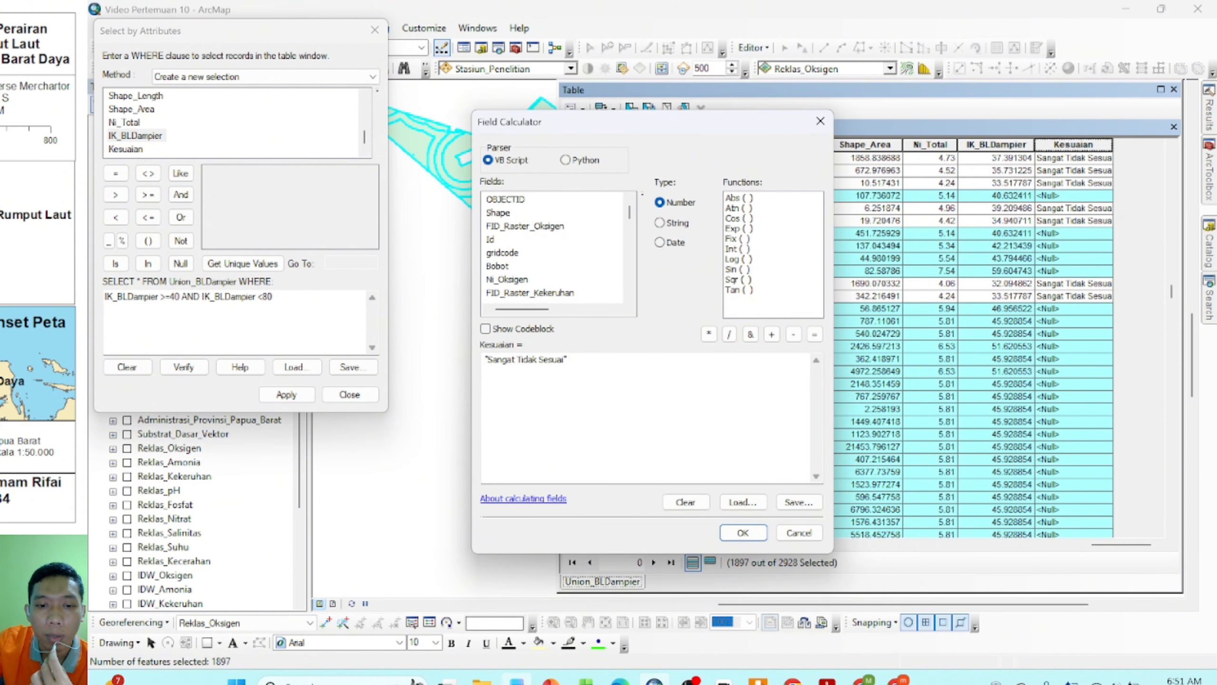
{"action": "left_click", "coordinate": [517, 681]}
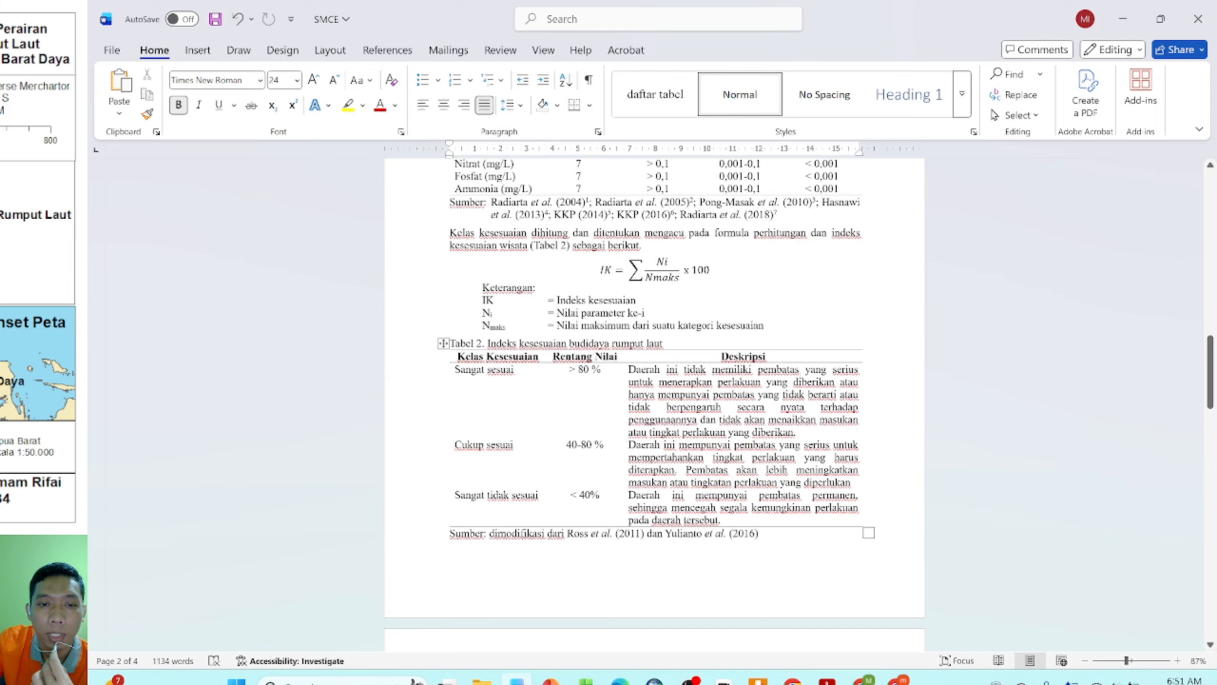
{"action": "left_click", "coordinate": [655, 680]}
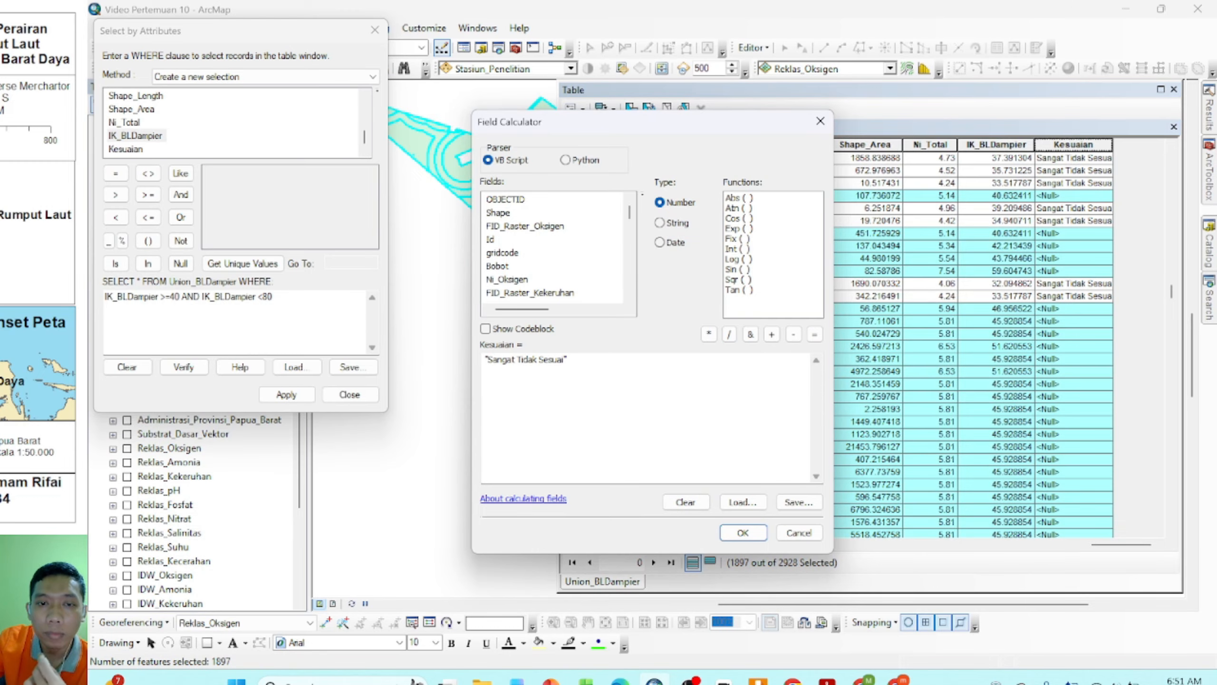
{"action": "left_click_drag", "start_coordinate": [534, 359], "coordinate": [494, 359]}
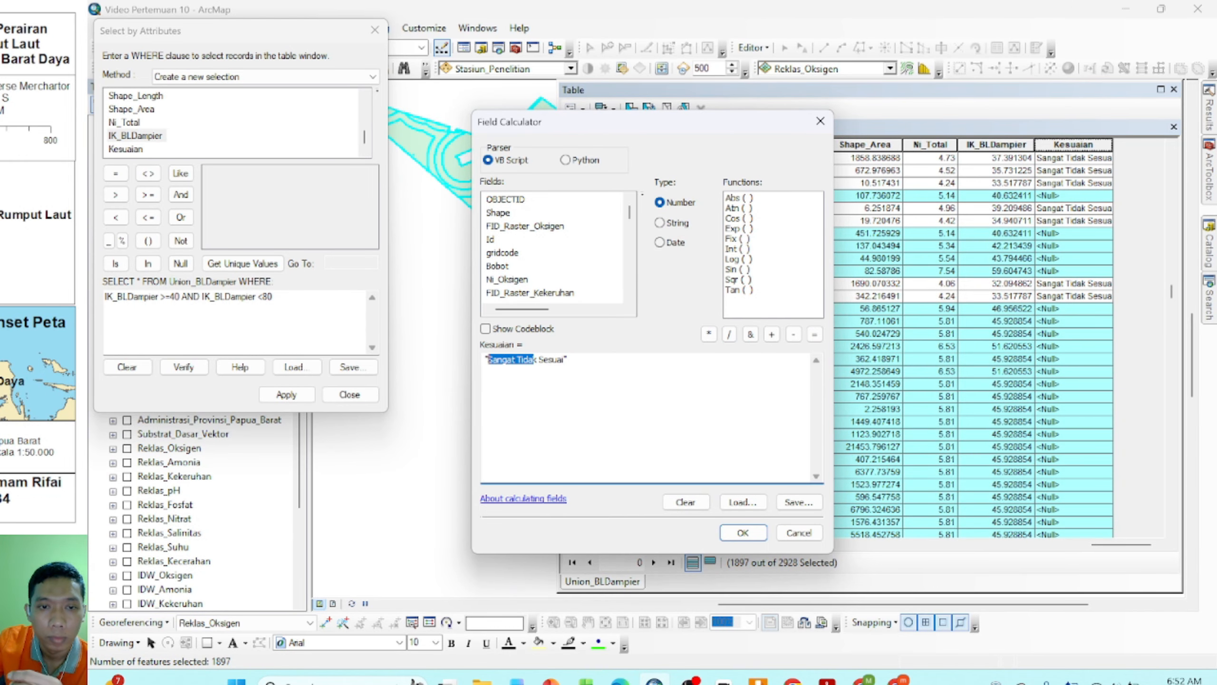
{"action": "type", "text": "Cukup"}
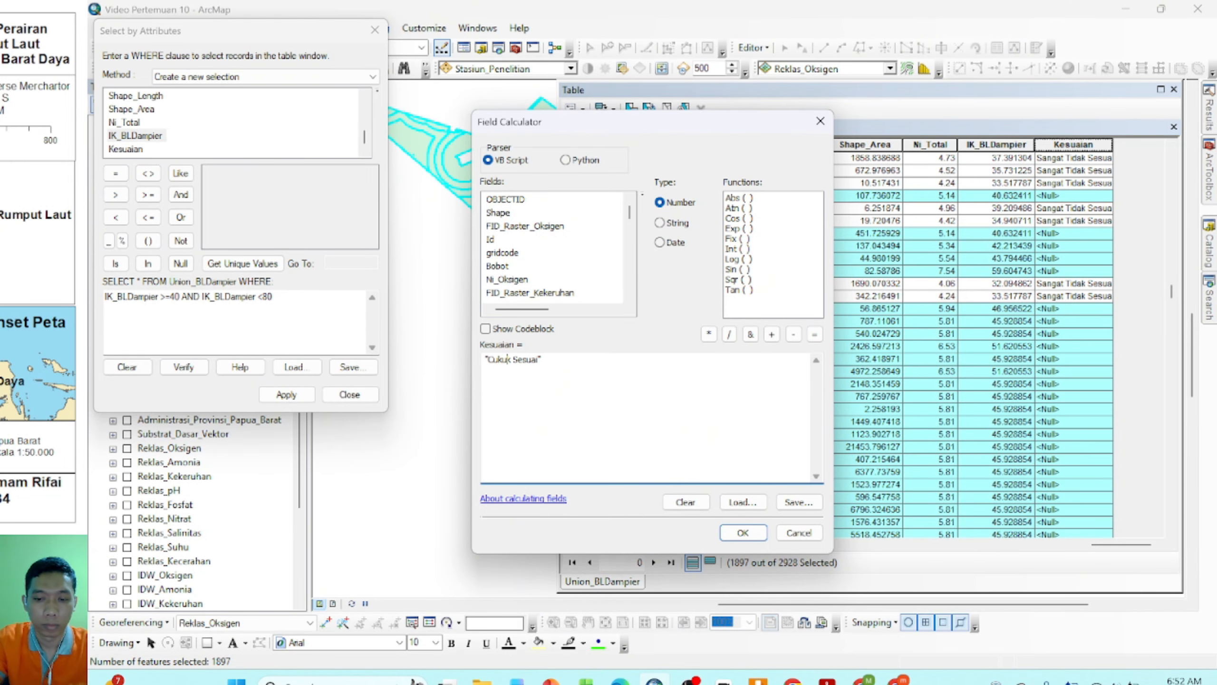
{"action": "key", "text": "Delete"}
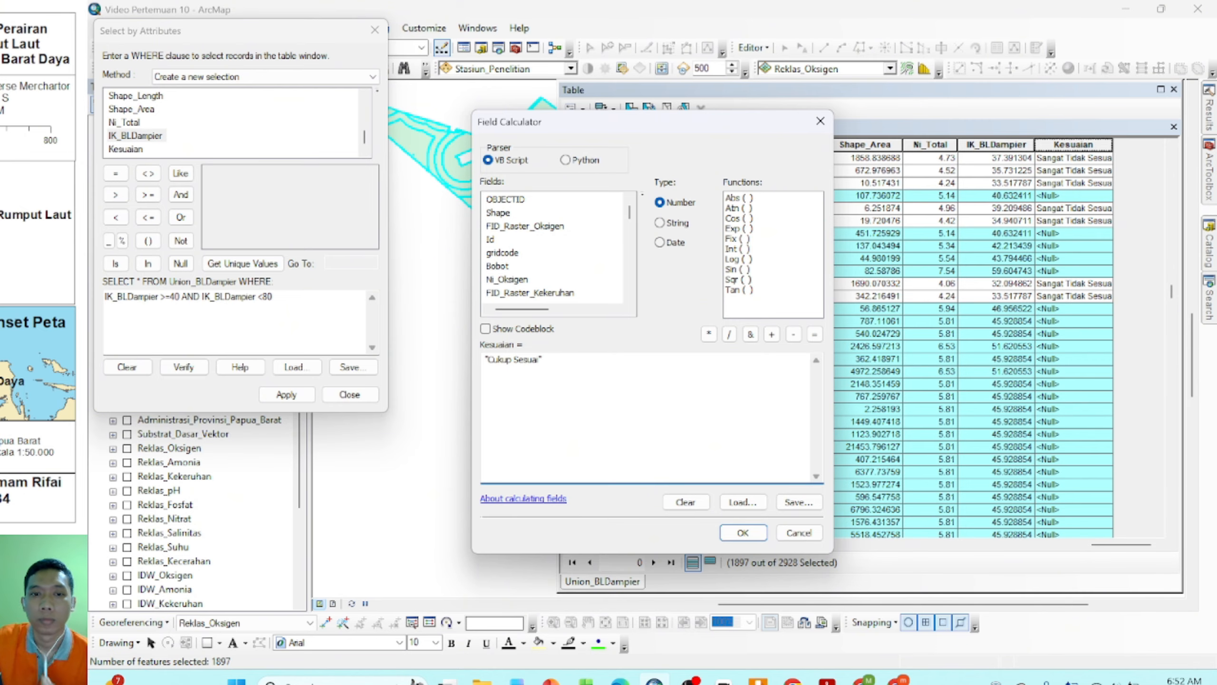
{"action": "left_click", "coordinate": [748, 536]}
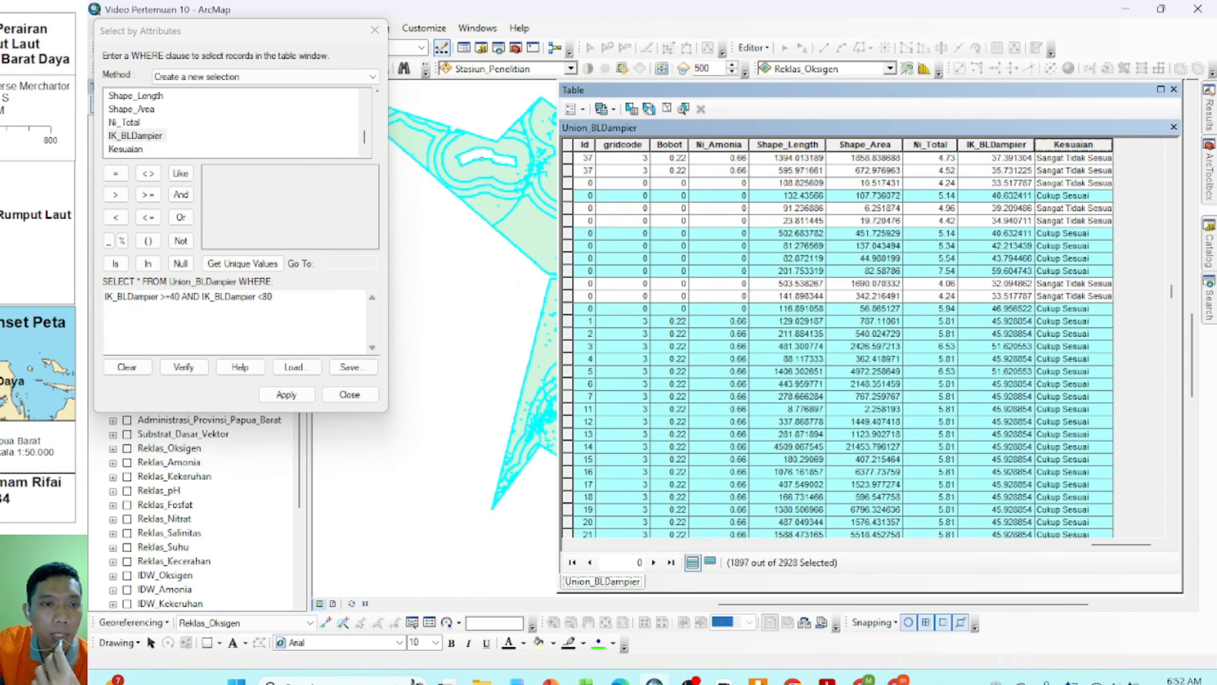
Step: Replace the query condition with IK_BLDampier >= 80 and apply it to select the matching Union_BLDampier records
{"action": "left_click_drag", "start_coordinate": [161, 296], "coordinate": [270, 296]}
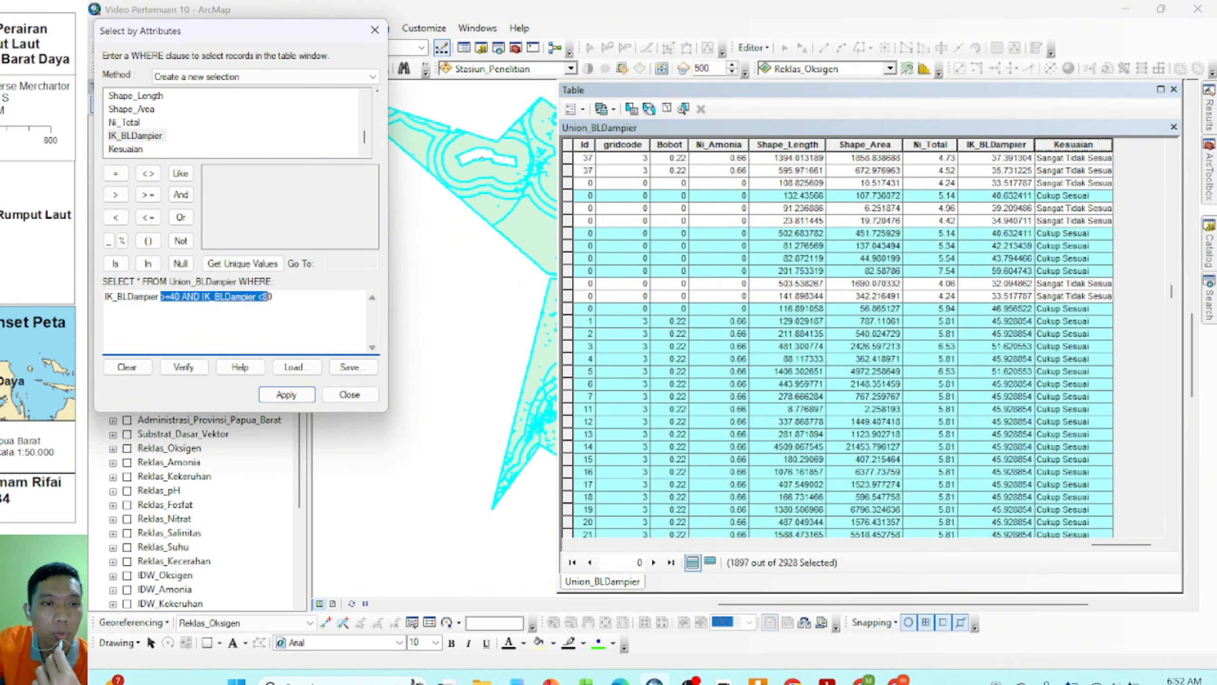
{"action": "left_click", "coordinate": [256, 296]}
{"action": "left_click_drag", "start_coordinate": [172, 296], "coordinate": [342, 296]}
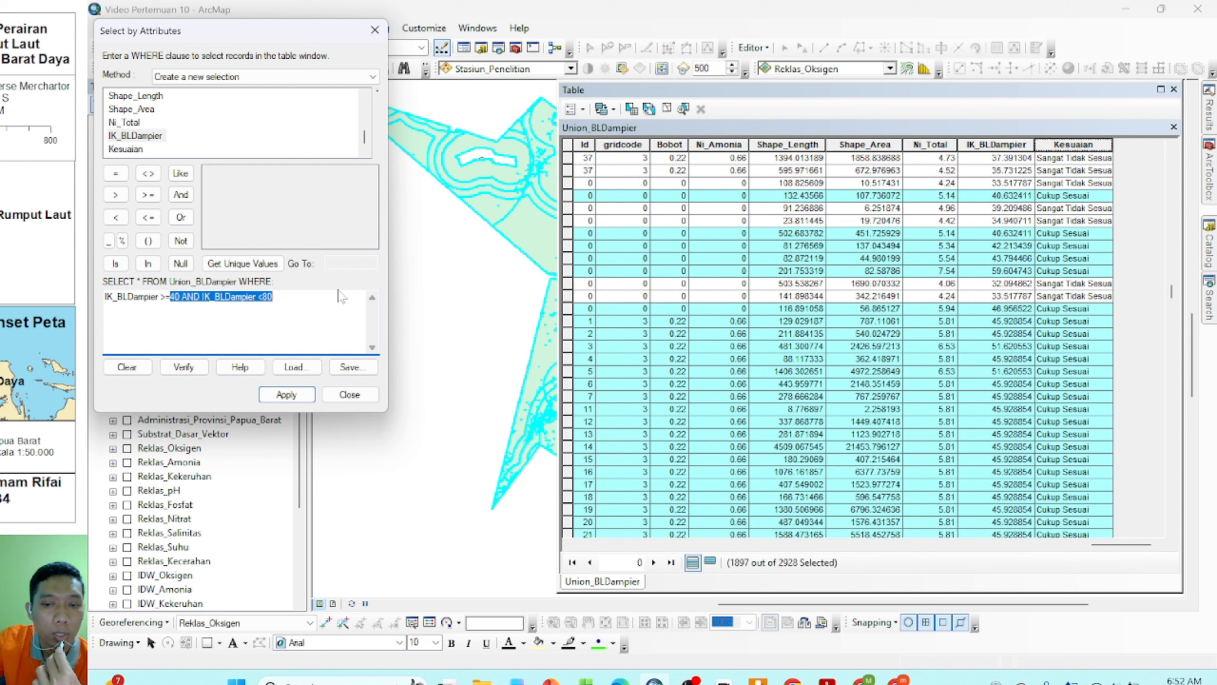
{"action": "key", "text": "BackSpace"}
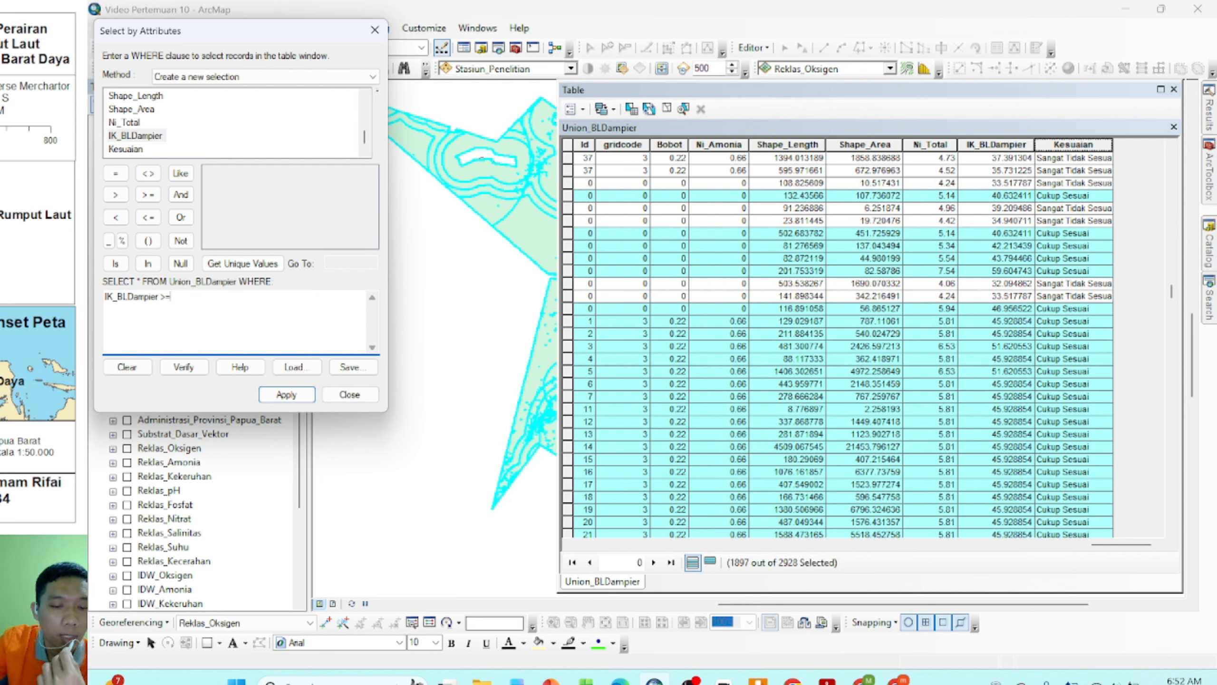
{"action": "left_click", "coordinate": [272, 397]}
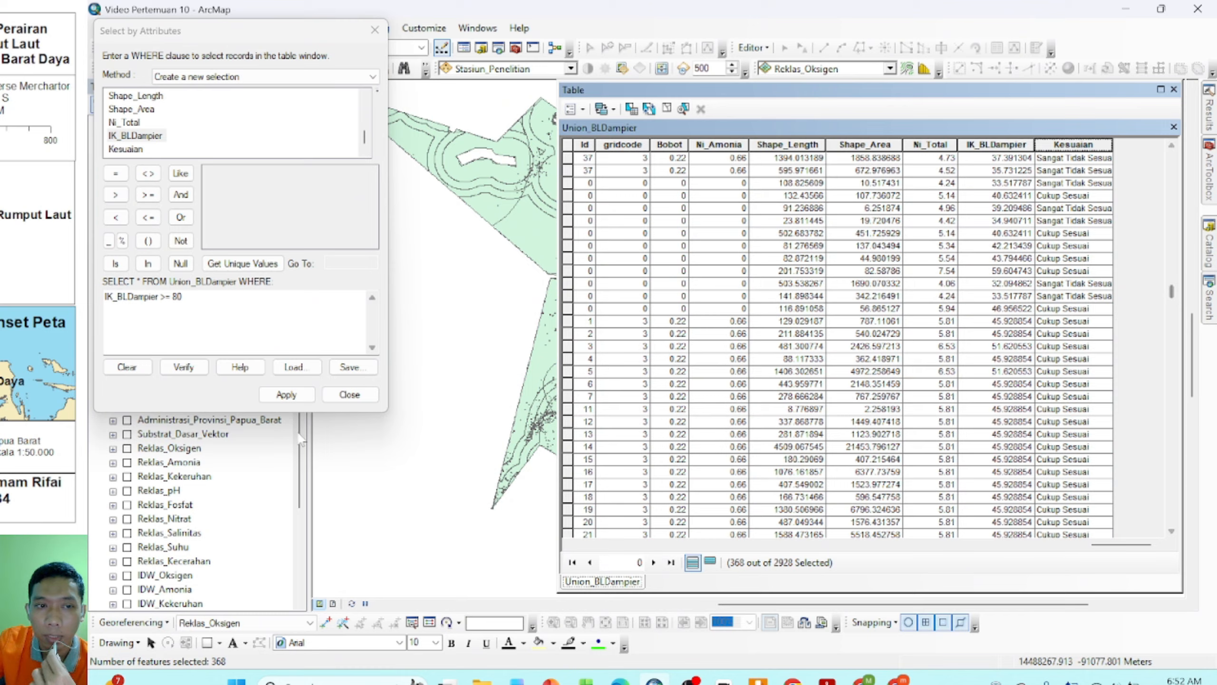
{"action": "left_click", "coordinate": [281, 398]}
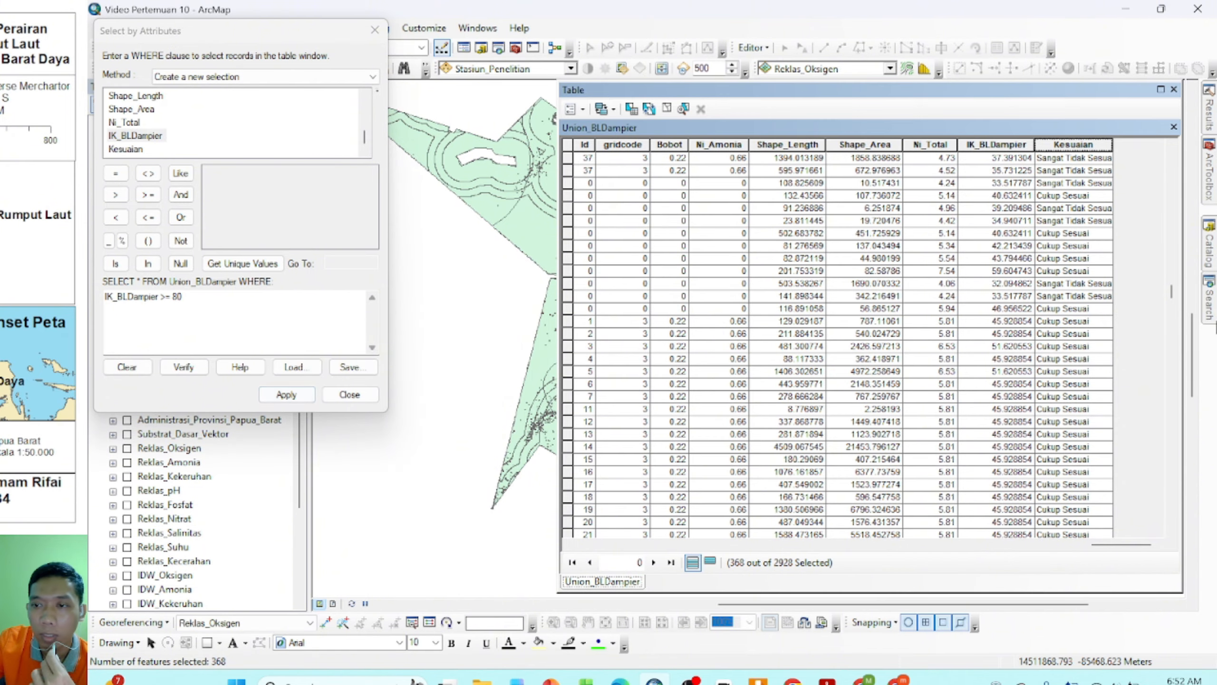
Step: Check the highest class name in the SMCE Word document, calculate the selected records' Kesuaian field as "Sangat Sesuai", and review the rows
{"action": "left_click_drag", "start_coordinate": [1176, 292], "coordinate": [1184, 477]}
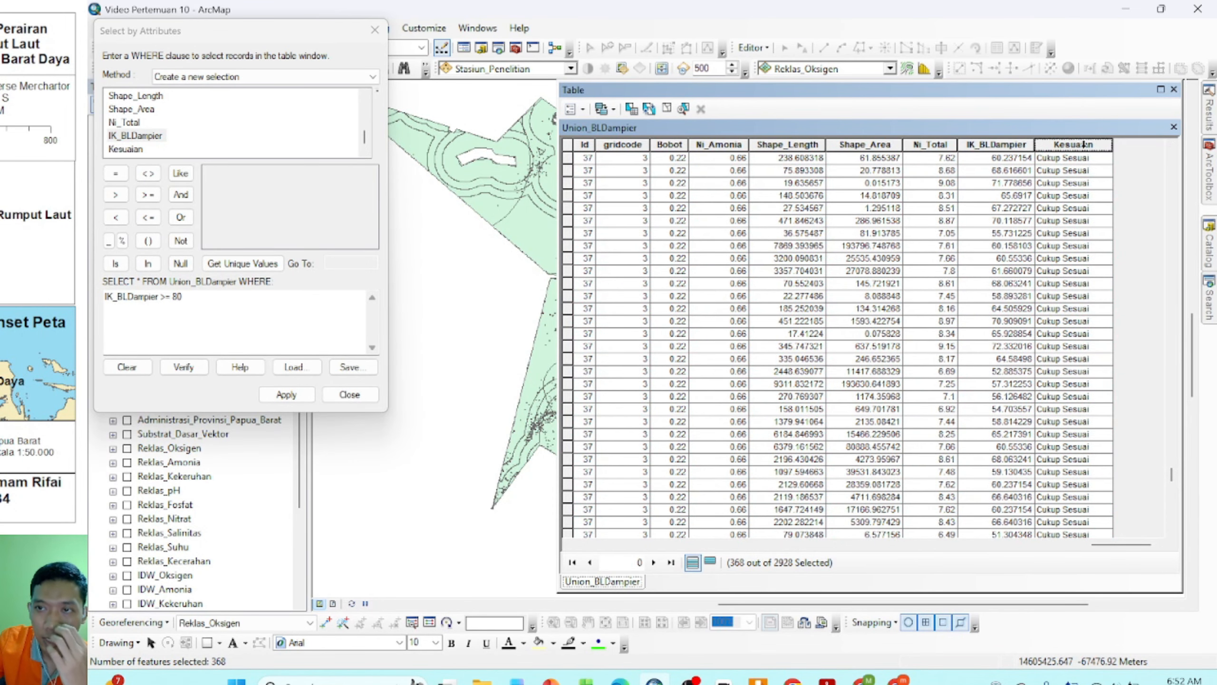
{"action": "right_click", "coordinate": [1082, 144]}
{"action": "left_click", "coordinate": [1116, 246]}
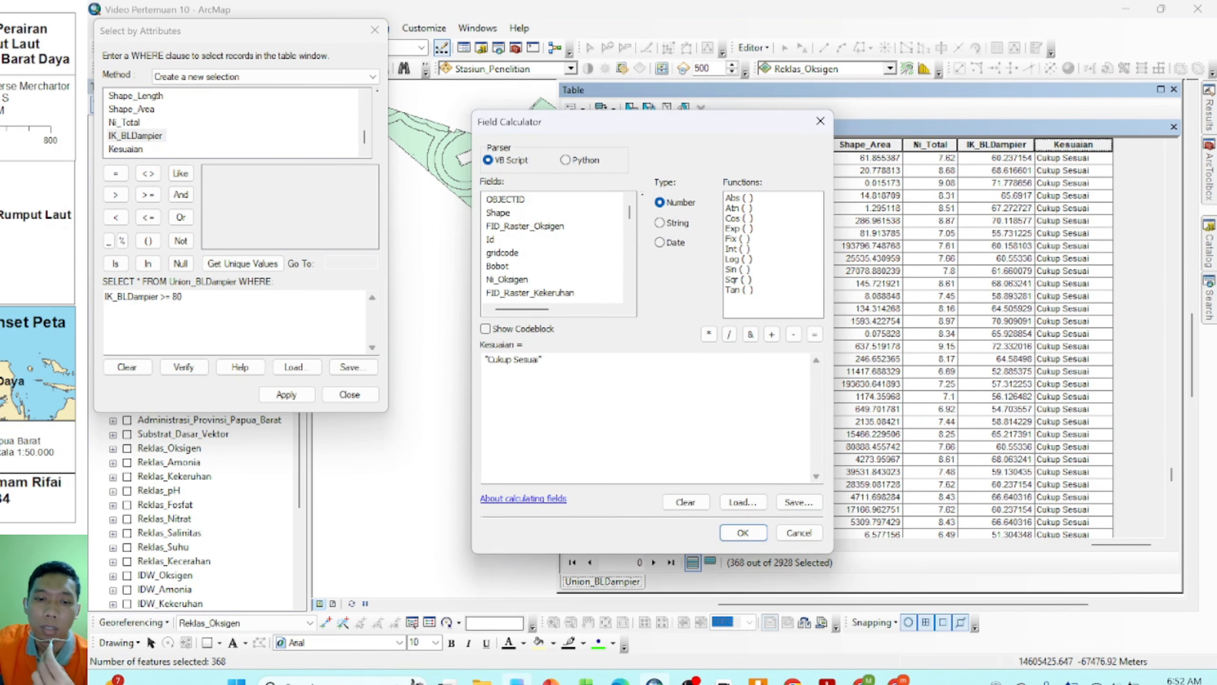
{"action": "left_click", "coordinate": [520, 675]}
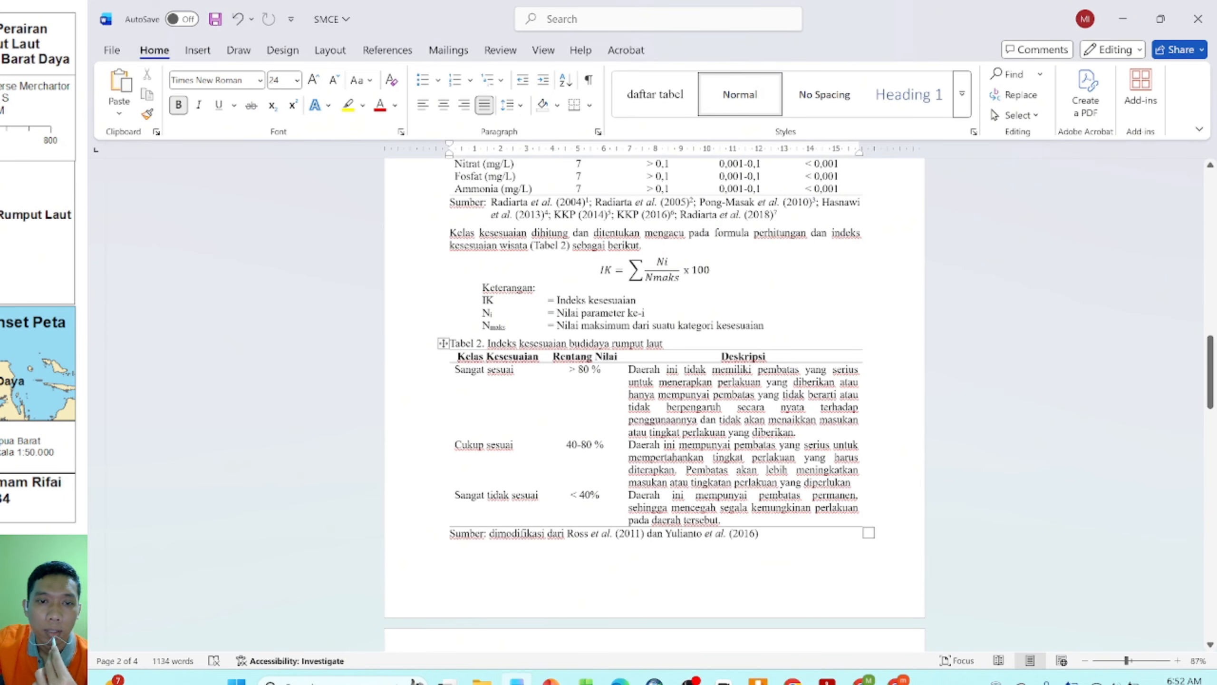
{"action": "left_click", "coordinate": [520, 677]}
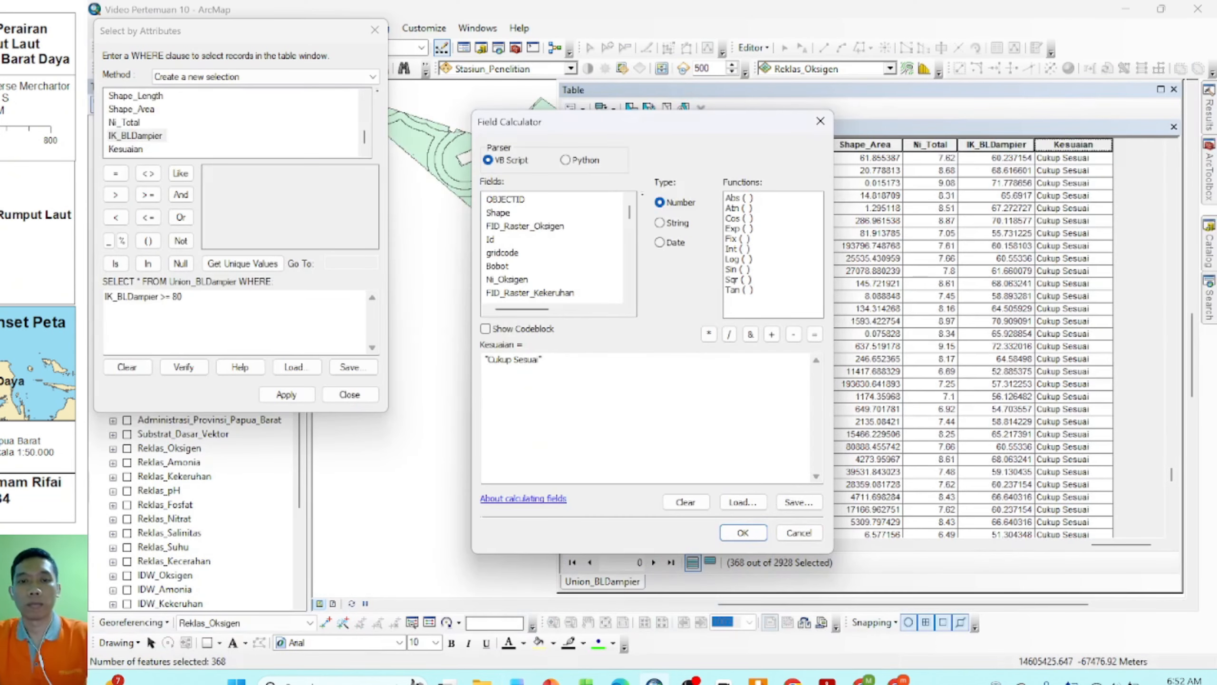
{"action": "left_click", "coordinate": [512, 360]}
{"action": "key", "text": "BackSpace"}
{"action": "key", "text": "BackSpace"}
{"action": "key", "text": "BackSpace"}
{"action": "key", "text": "BackSpace"}
{"action": "key", "text": "BackSpace"}
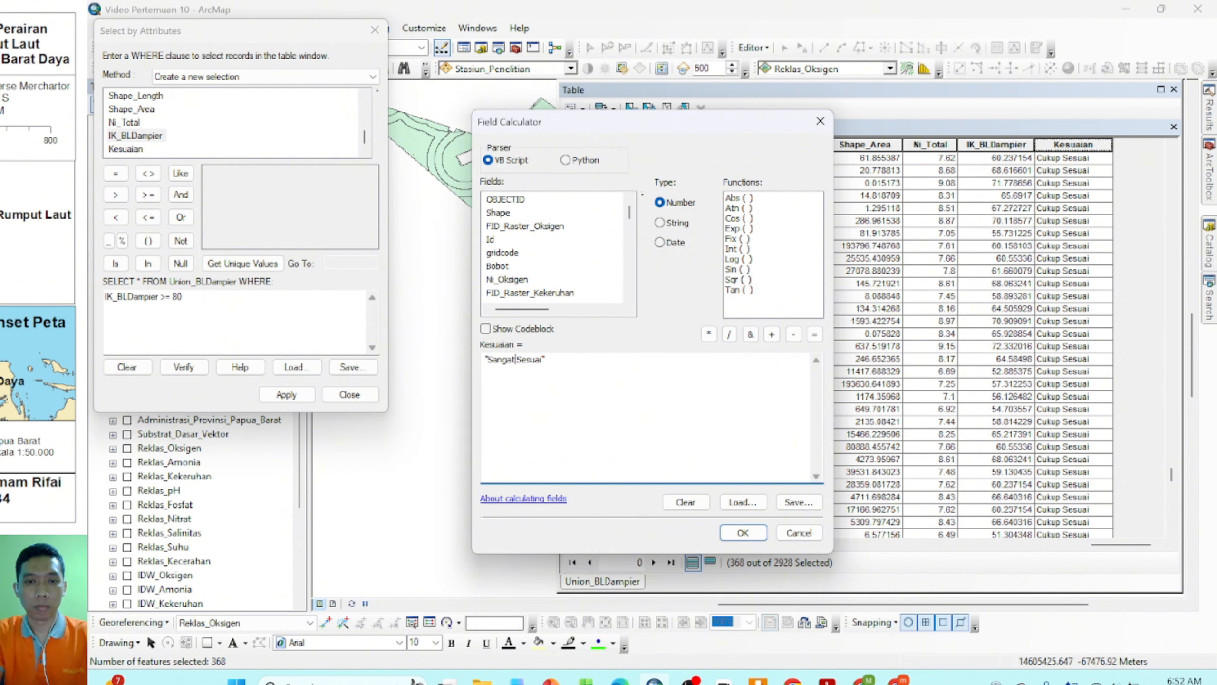
{"action": "left_click", "coordinate": [736, 537]}
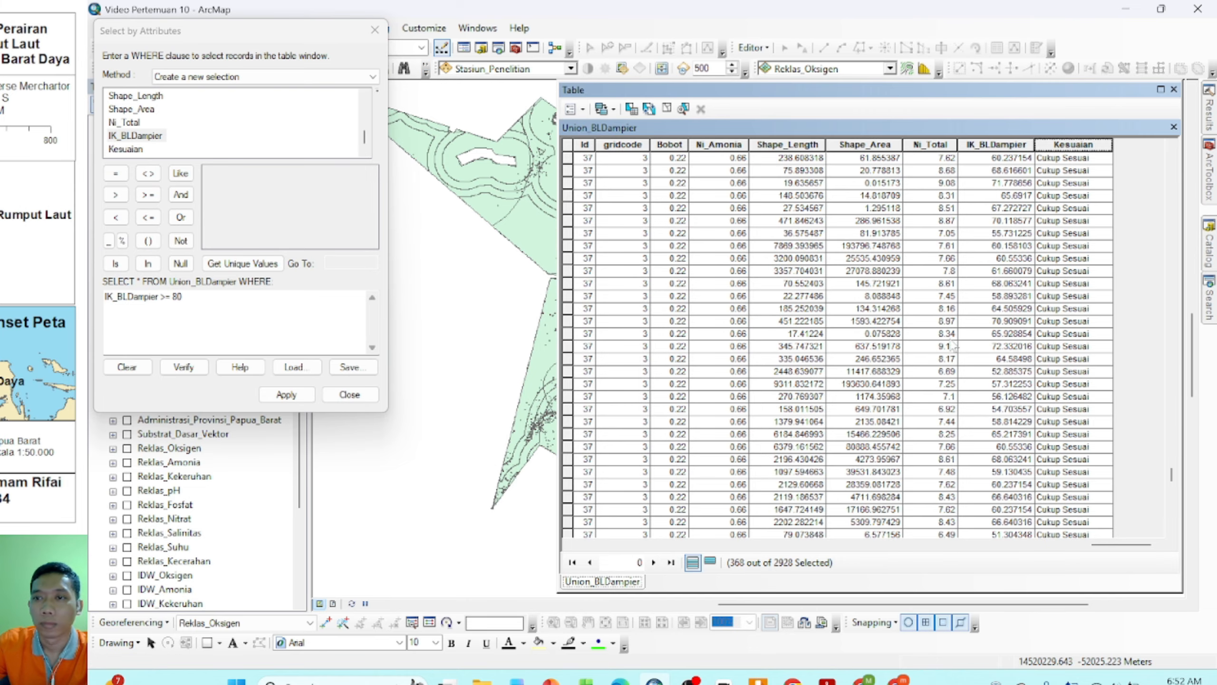
{"action": "scroll", "coordinate": [1117, 405], "scroll_direction": "down", "scroll_amount": 10}
{"action": "scroll", "coordinate": [1117, 405], "scroll_direction": "down", "scroll_amount": 10}
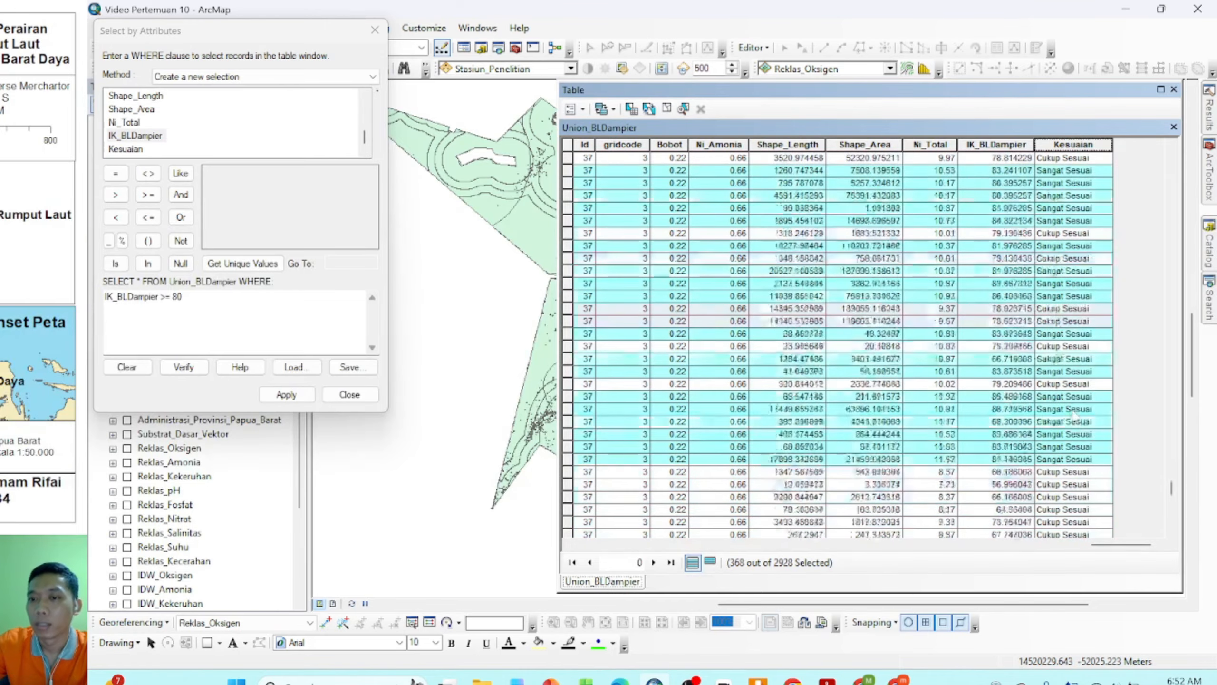
Step: Close the attribute query, clear the record selection and close the Union_BLDampier table
{"action": "left_click", "coordinate": [375, 30]}
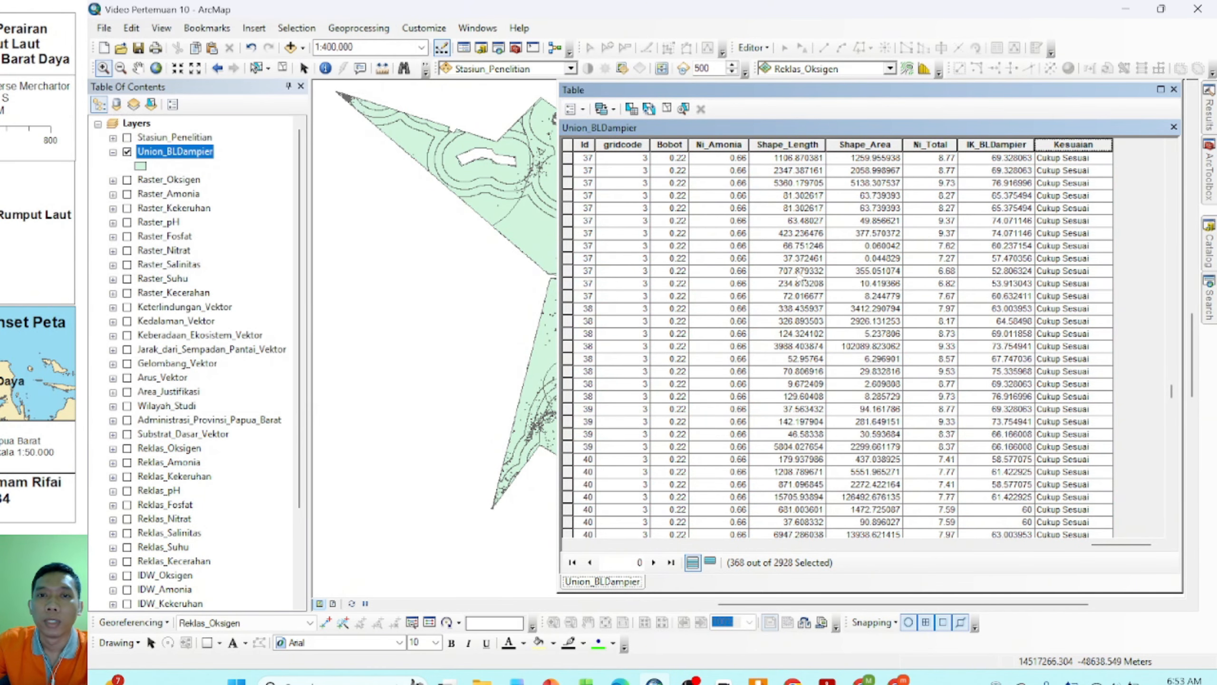
{"action": "left_click_drag", "start_coordinate": [1170, 395], "coordinate": [1164, 149]}
{"action": "left_click", "coordinate": [570, 148]}
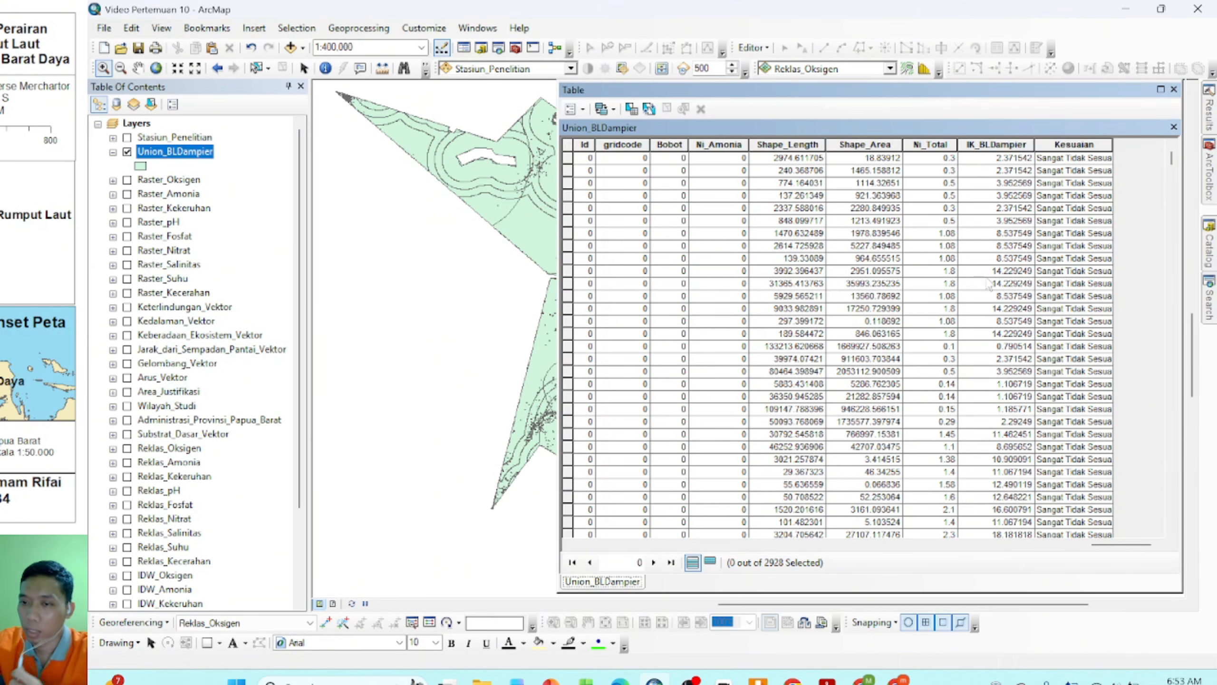
{"action": "left_click", "coordinate": [1174, 90]}
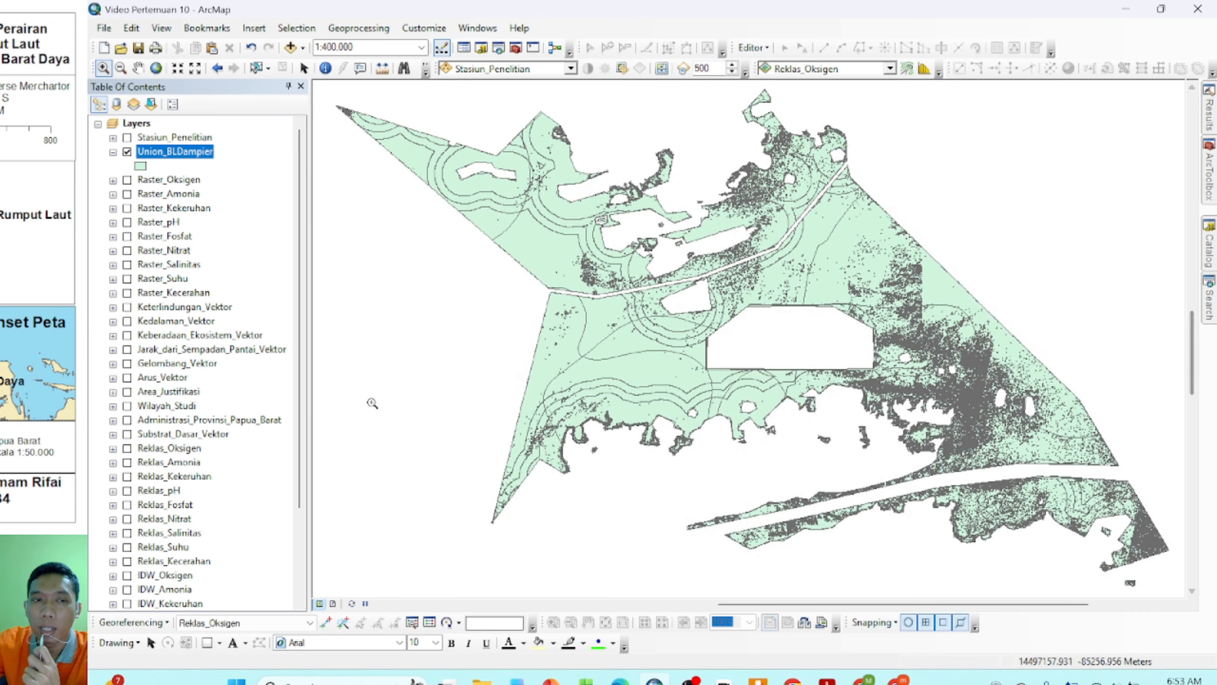
Step: Set the Union_BLDampier layer's symbology to unique values categories based on the Kesuaian field
{"action": "right_click", "coordinate": [172, 161]}
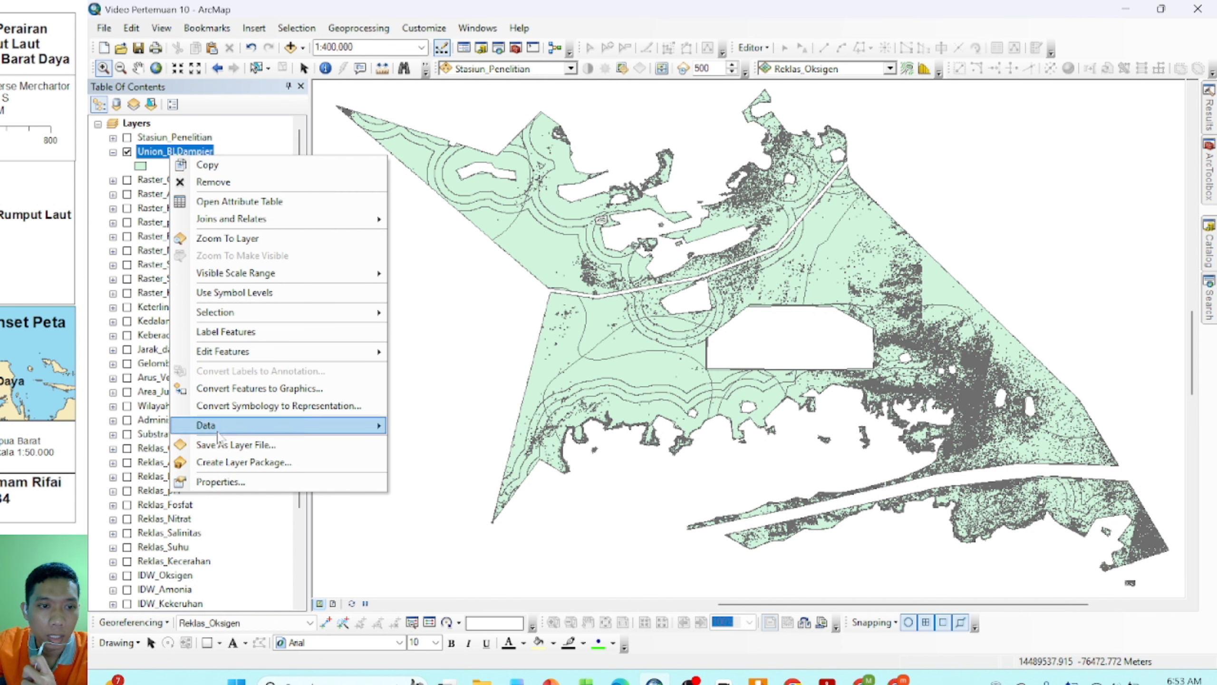
{"action": "left_click", "coordinate": [220, 482]}
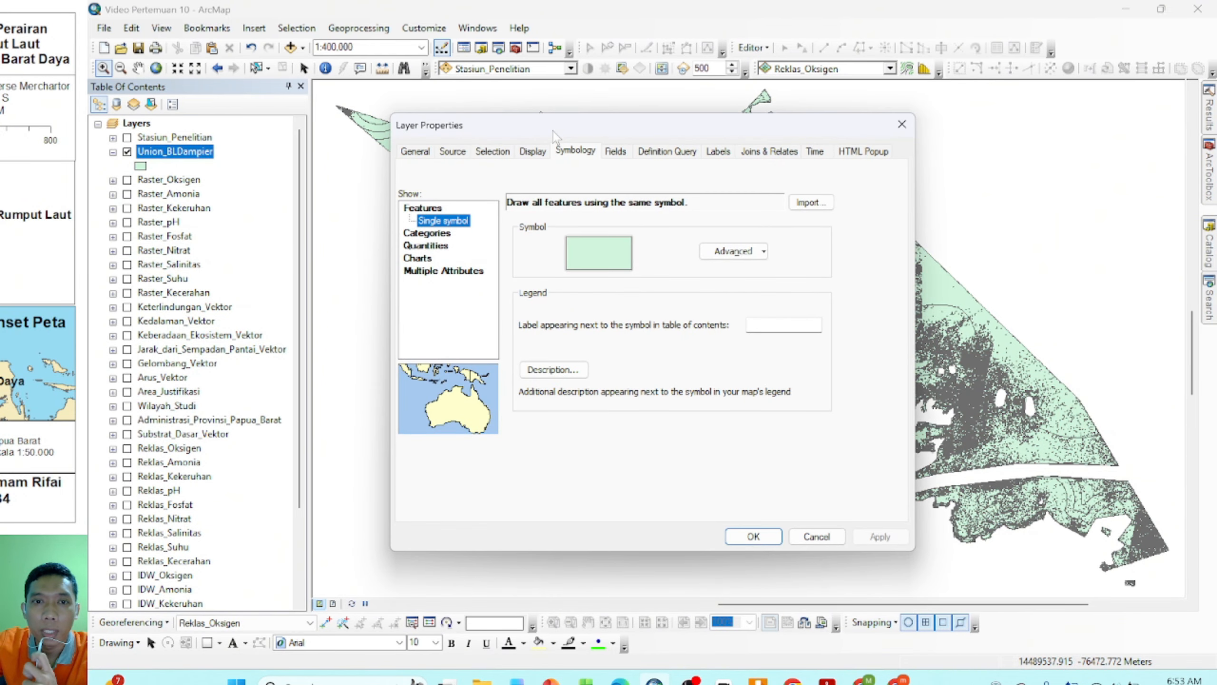
{"action": "left_click", "coordinate": [429, 233]}
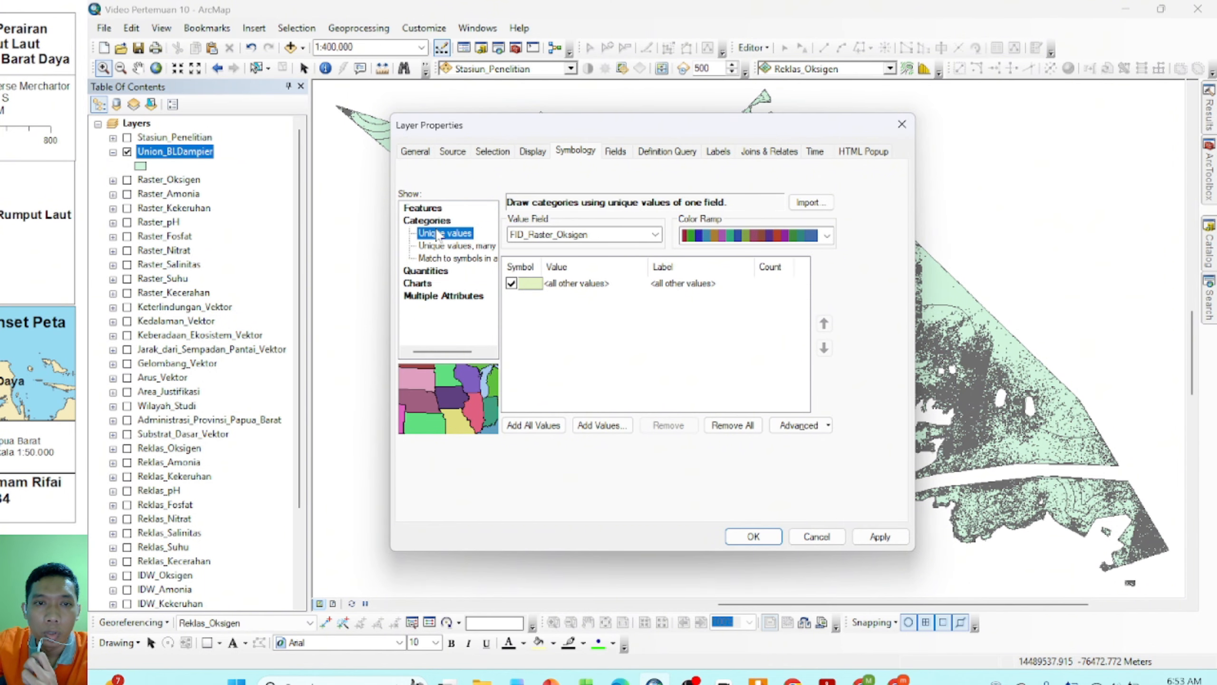
{"action": "left_click", "coordinate": [654, 235]}
{"action": "scroll", "coordinate": [567, 367], "scroll_direction": "down", "scroll_amount": 5}
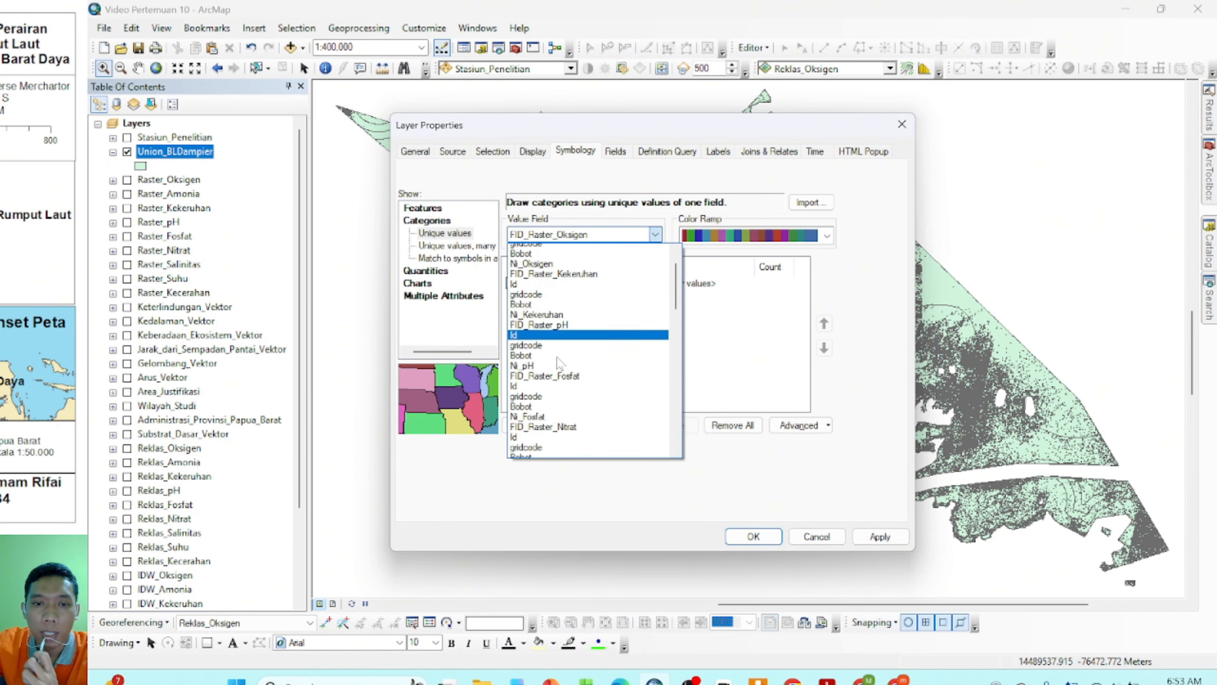
{"action": "scroll", "coordinate": [567, 367], "scroll_direction": "down", "scroll_amount": 13}
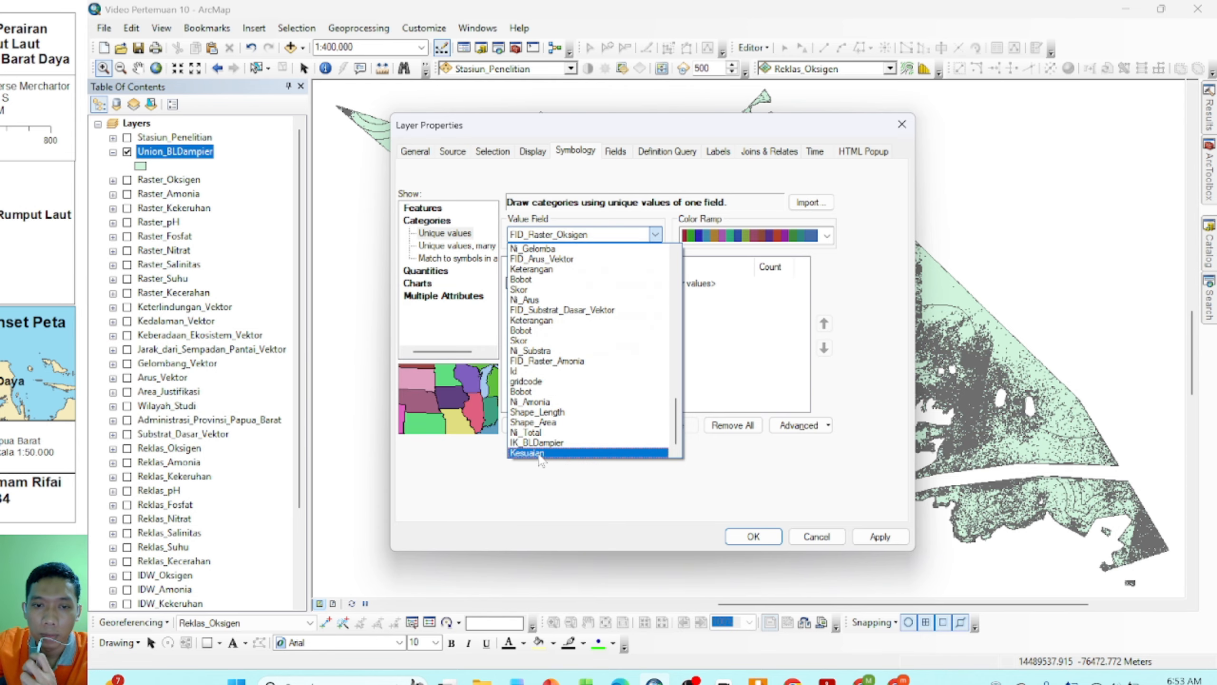
{"action": "left_click", "coordinate": [540, 454]}
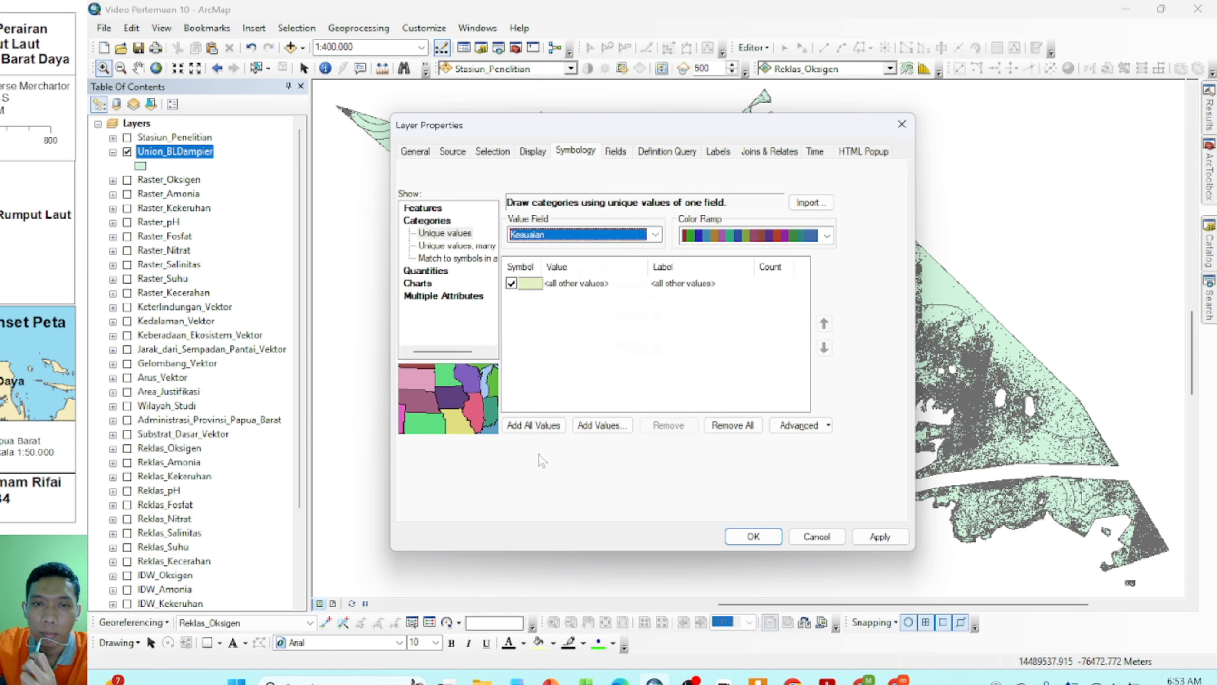
Step: Exclude all other values, add every Kesuaian class to the symbology, and apply it to the layer
{"action": "left_click", "coordinate": [511, 284]}
{"action": "left_click", "coordinate": [541, 426]}
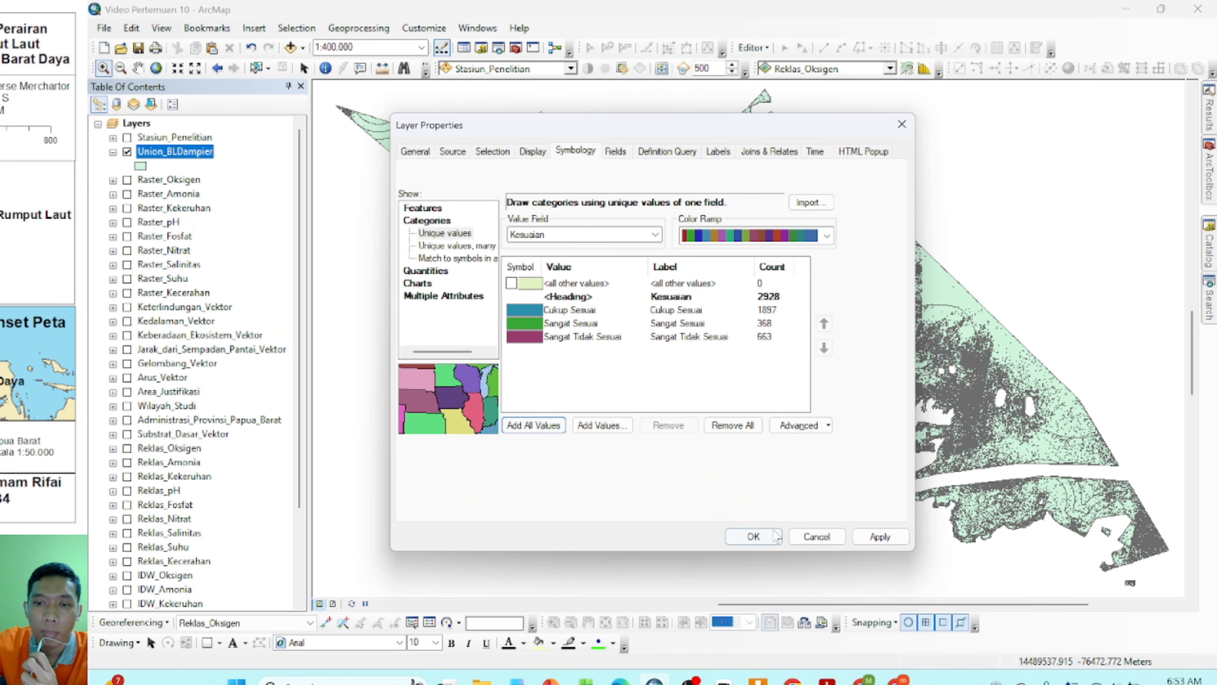
{"action": "left_click", "coordinate": [880, 537]}
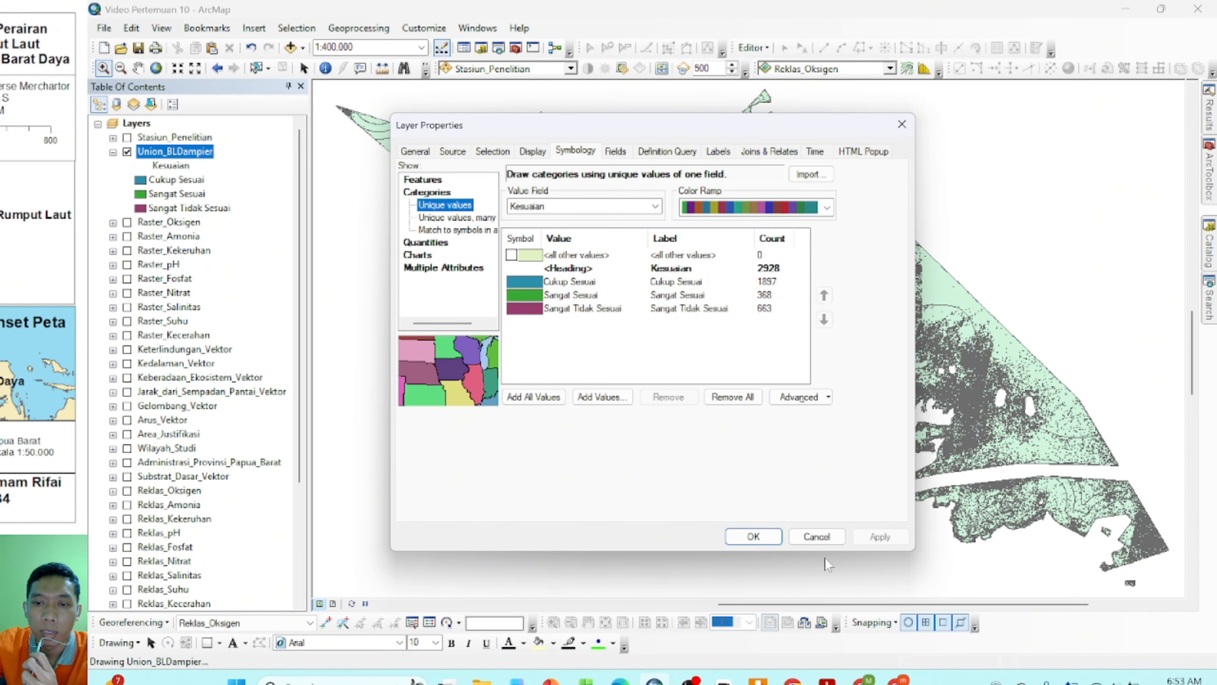
{"action": "left_click", "coordinate": [773, 537]}
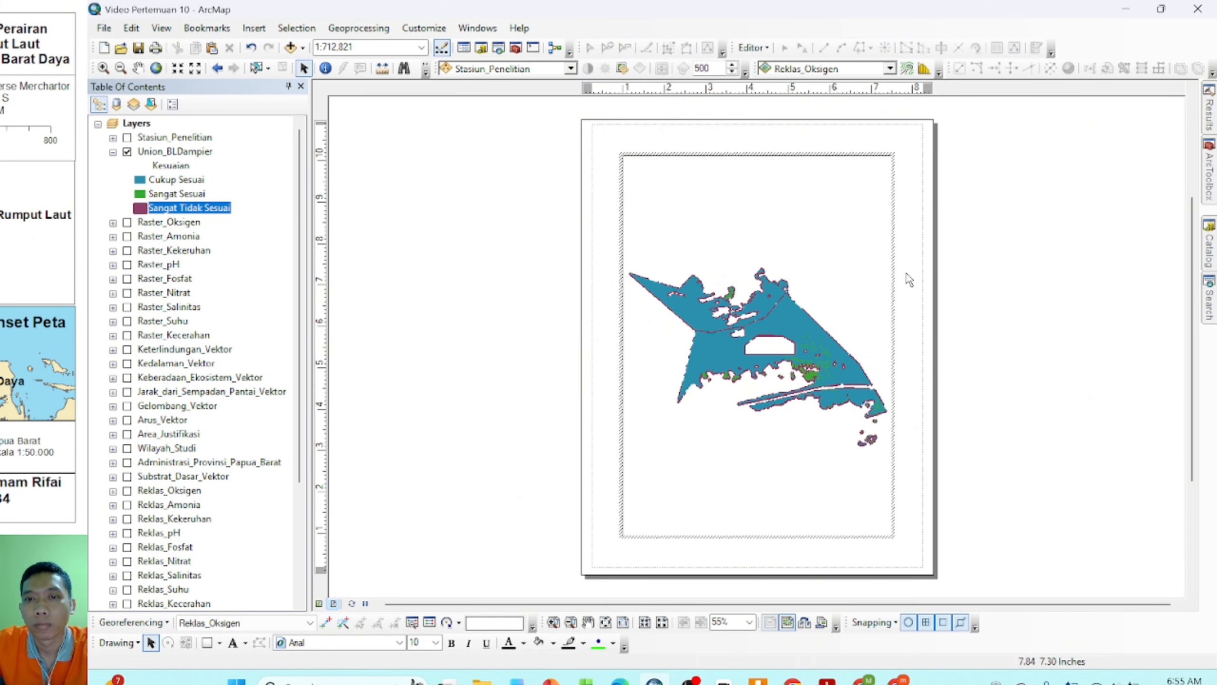
Step: Arrange the data frame in the landscape layout with its title block and add a legend headed Legenda for the Kesesuaian Budidaya Rumput Laut classes
{"action": "double_click", "coordinate": [663, 283]}
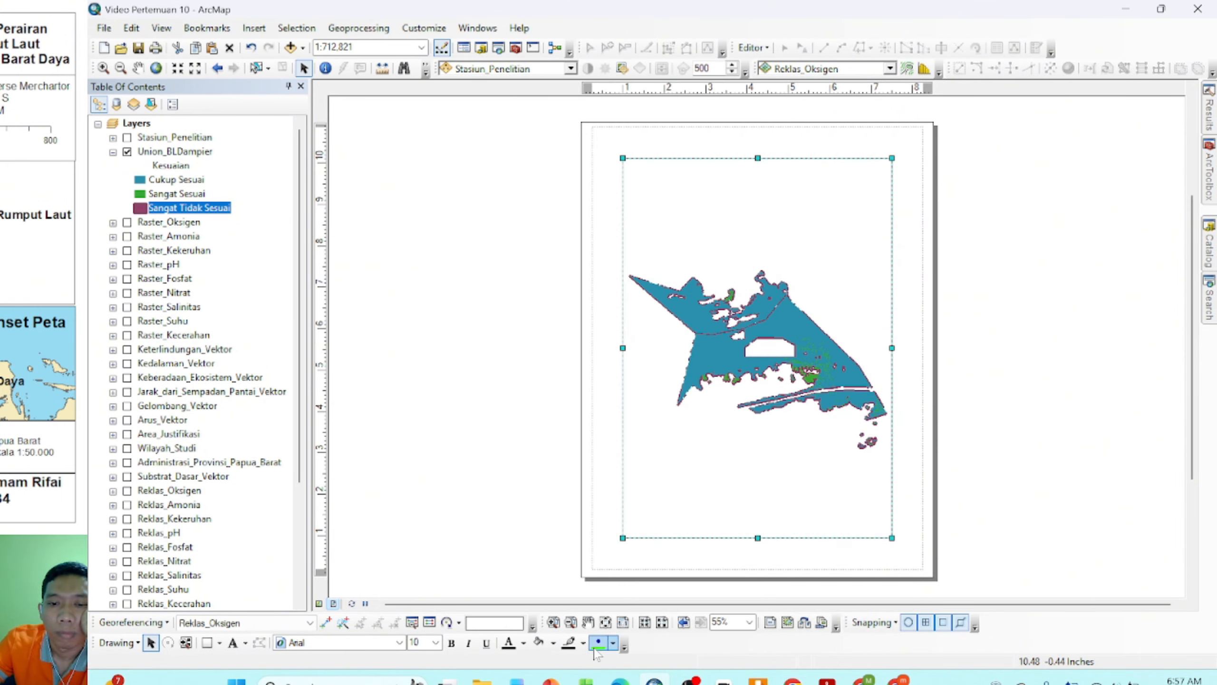
{"action": "right_click", "coordinate": [877, 150]}
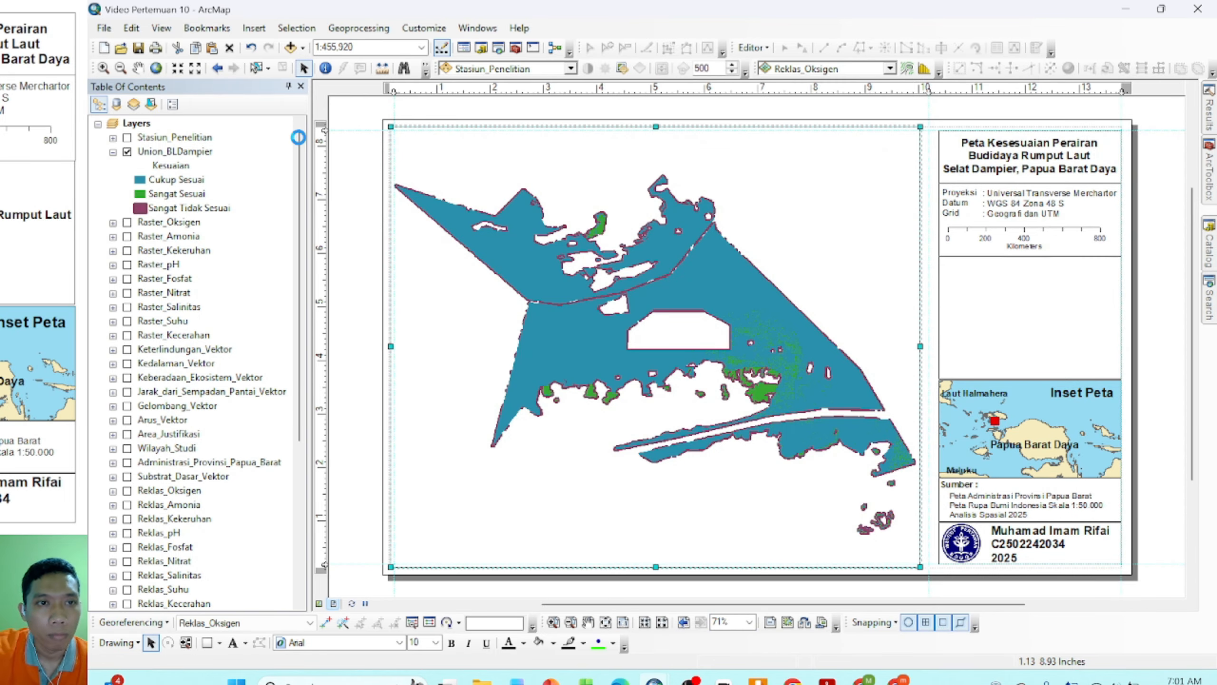
{"action": "left_click", "coordinate": [1013, 268]}
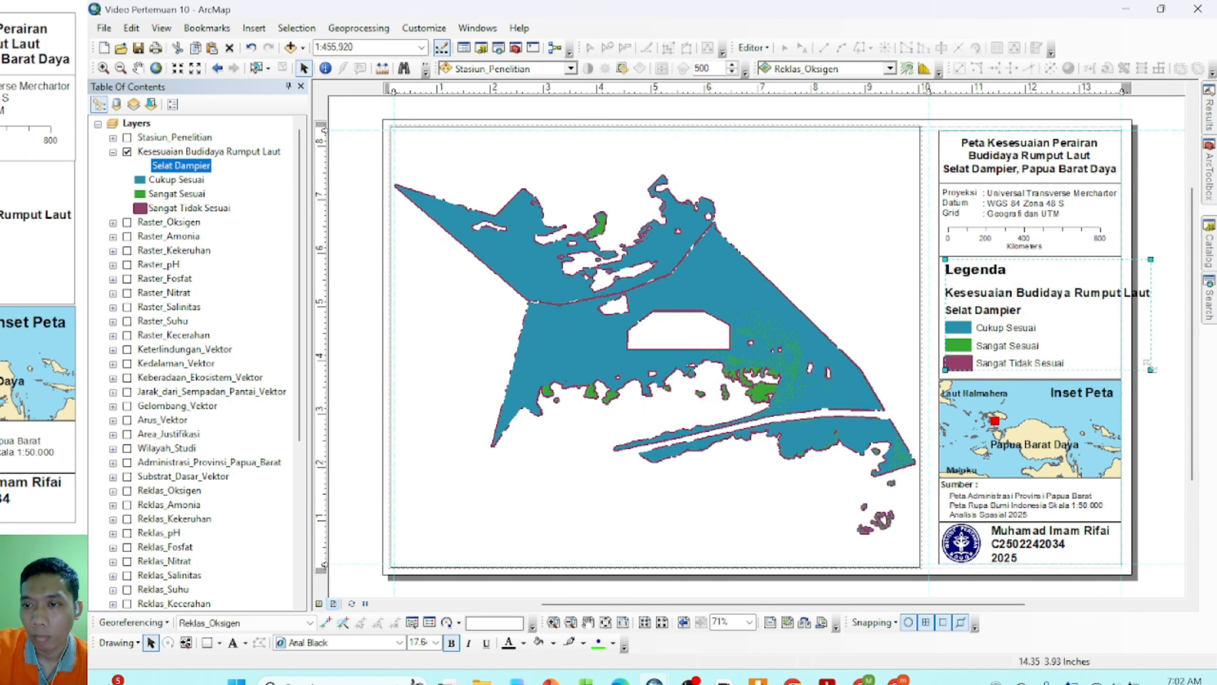
Step: Give the main data frame a light blue background and a coordinate grid, and finish the layout with a compass-style north arrow
{"action": "left_click", "coordinate": [823, 468]}
{"action": "double_click", "coordinate": [823, 468]}
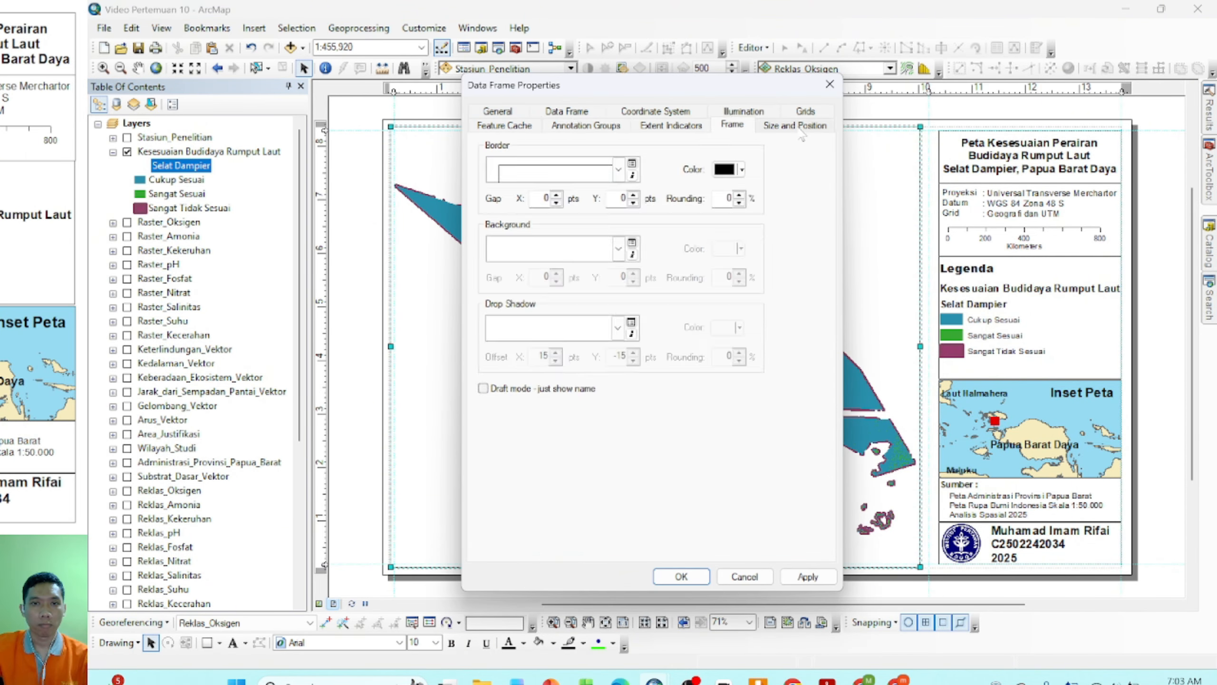
{"action": "left_click", "coordinate": [545, 336]}
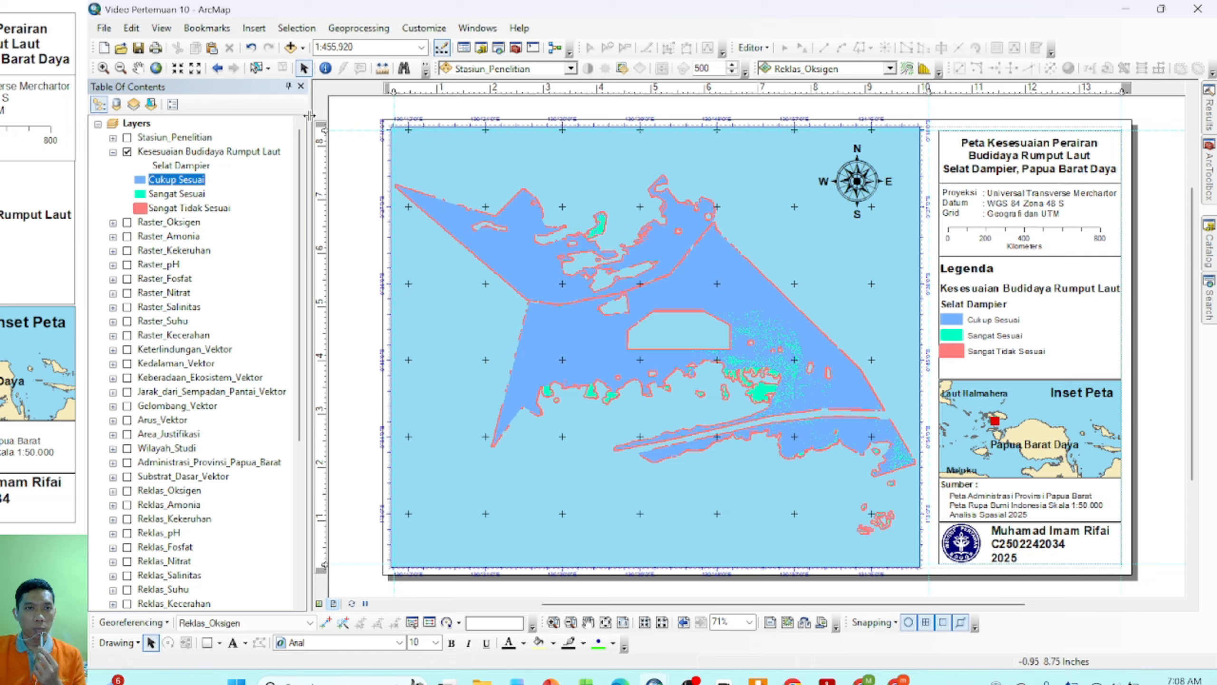
Step: Export the map layout as the PNG image Video Pertemuan 10 into the Pertemuan 10 folder in Downloads
{"action": "left_click", "coordinate": [109, 29]}
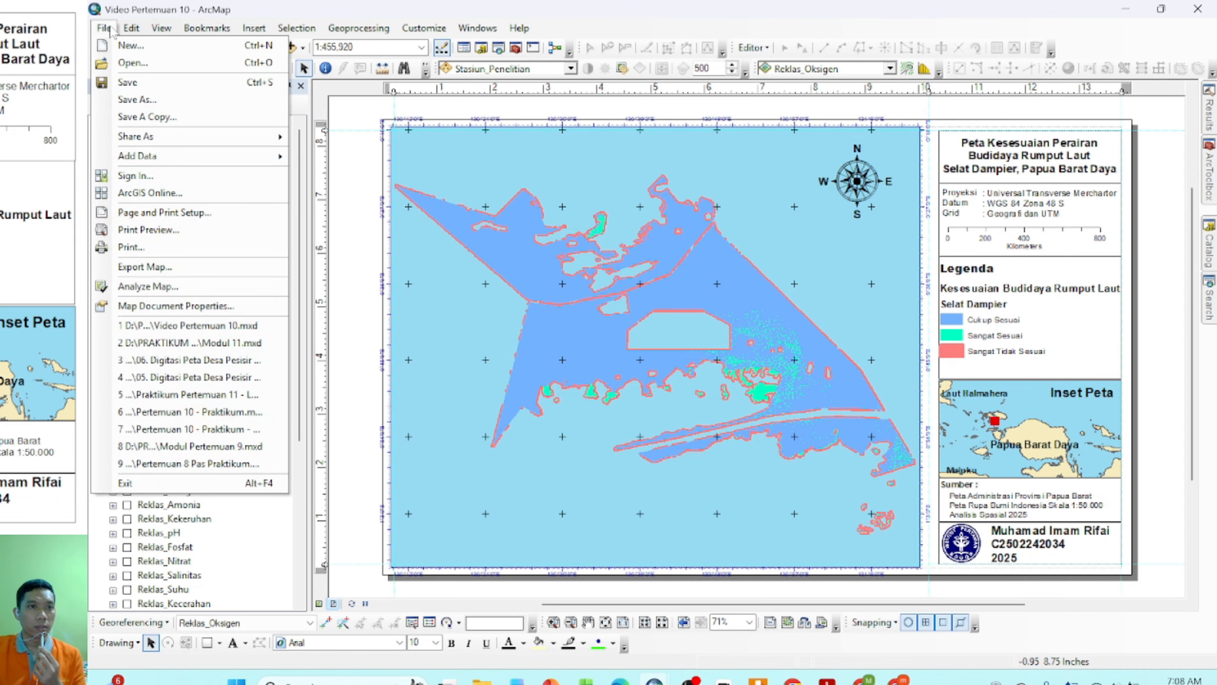
{"action": "left_click", "coordinate": [167, 268]}
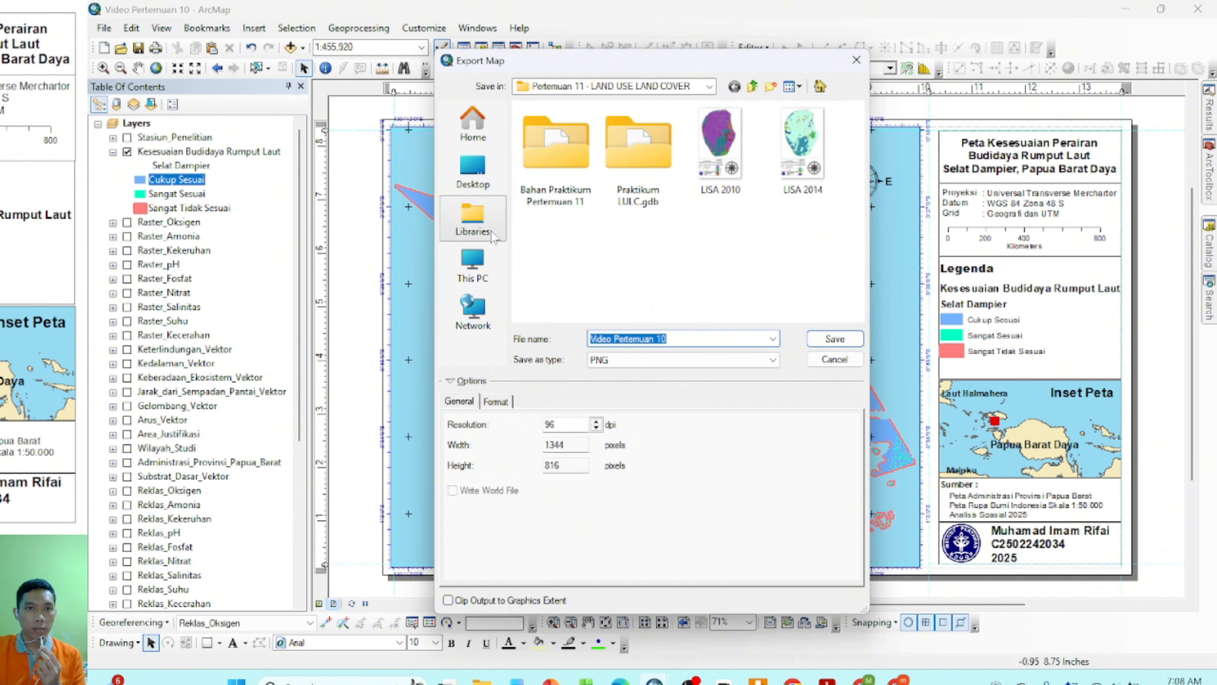
{"action": "left_click", "coordinate": [492, 265]}
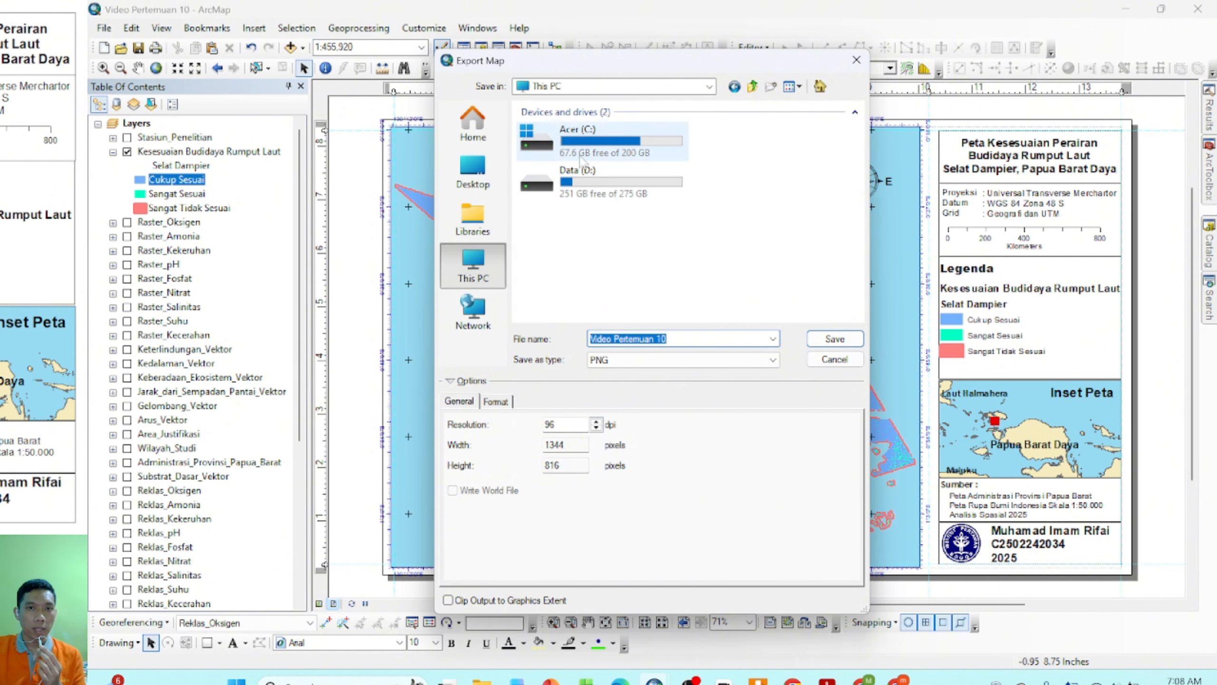
{"action": "double_click", "coordinate": [607, 188]}
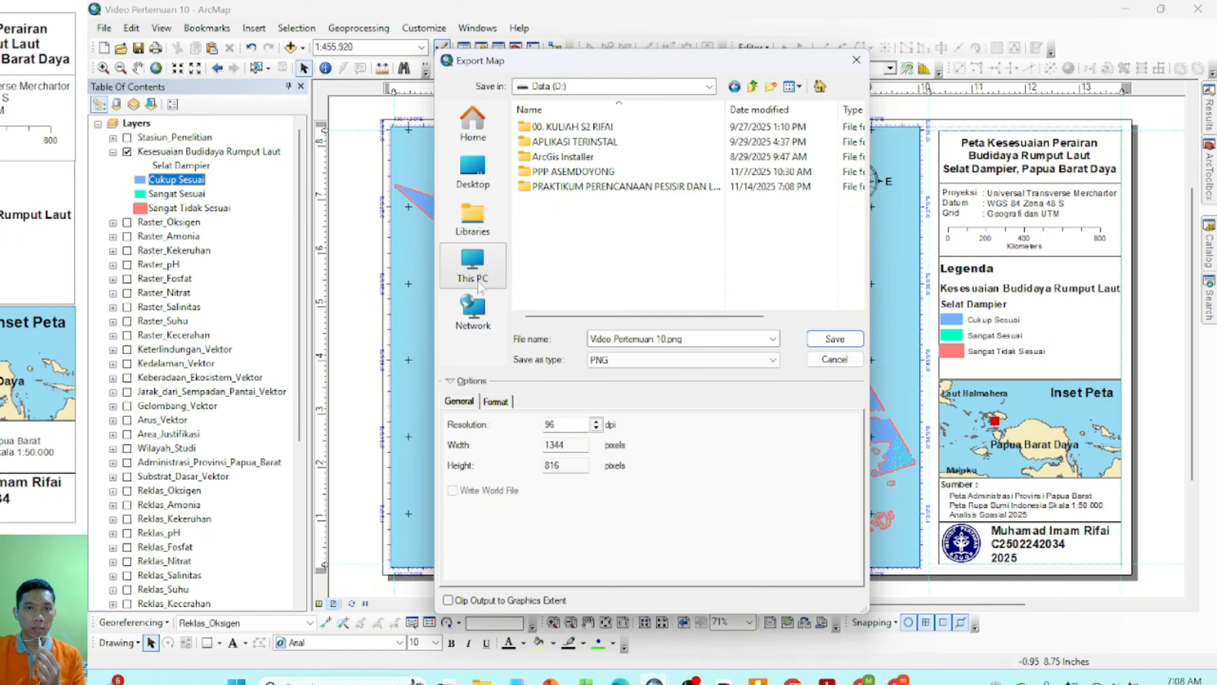
{"action": "left_click", "coordinate": [482, 267]}
{"action": "left_click", "coordinate": [488, 184]}
{"action": "scroll", "coordinate": [592, 187], "scroll_direction": "down", "scroll_amount": 3}
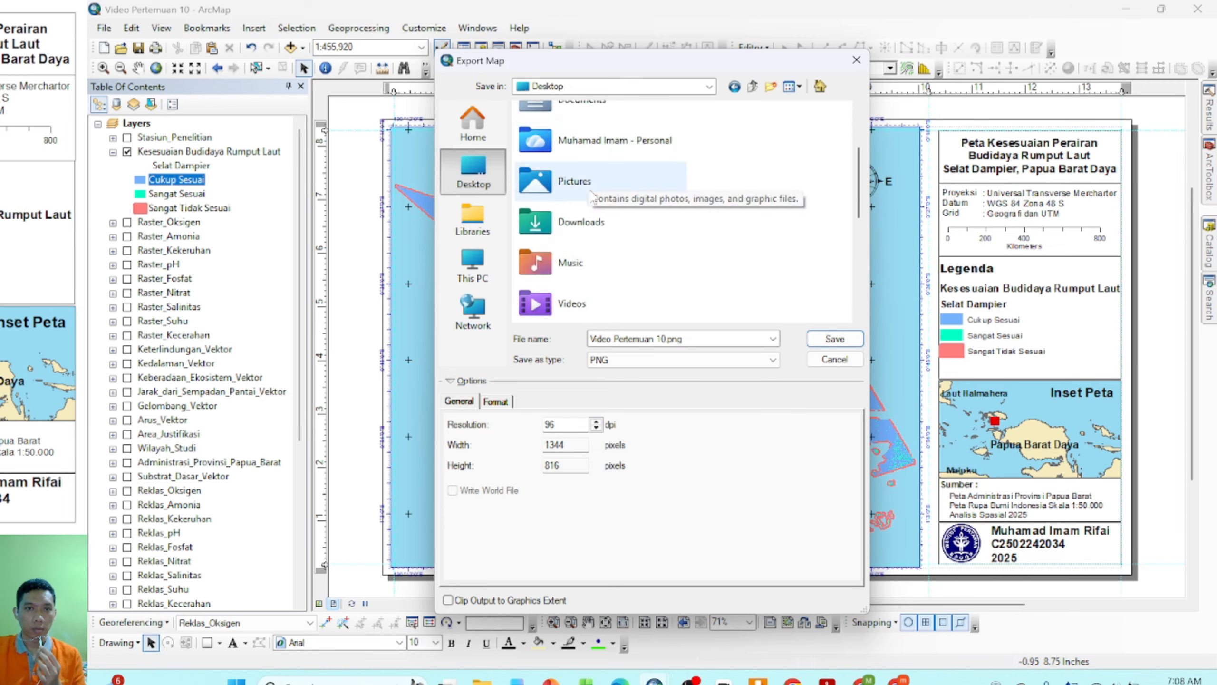
{"action": "double_click", "coordinate": [592, 187]}
{"action": "double_click", "coordinate": [594, 193]}
{"action": "left_click", "coordinate": [835, 340]}
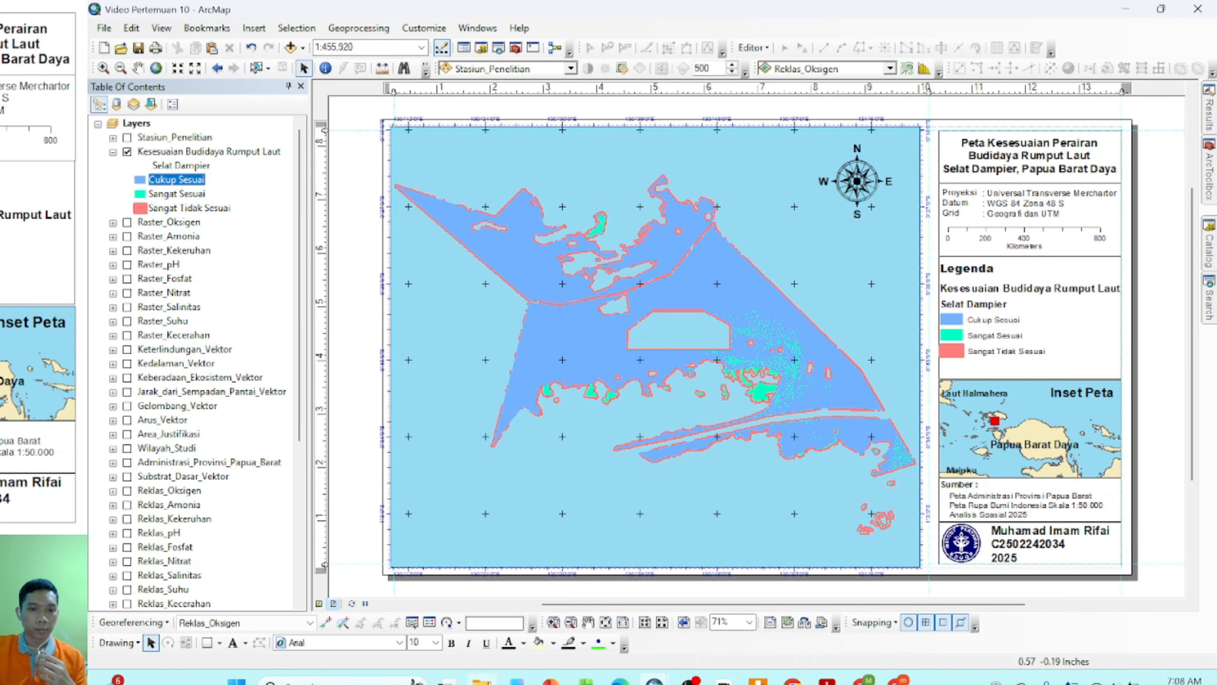
Step: Try a light aqua fill for the Cukup Sesuai class and a muted green fill for the Sangat Sesuai class
{"action": "left_click", "coordinate": [139, 179]}
{"action": "left_click", "coordinate": [536, 335]}
{"action": "left_click", "coordinate": [625, 388]}
{"action": "left_click", "coordinate": [470, 560]}
{"action": "left_click", "coordinate": [140, 194]}
{"action": "left_click", "coordinate": [544, 336]}
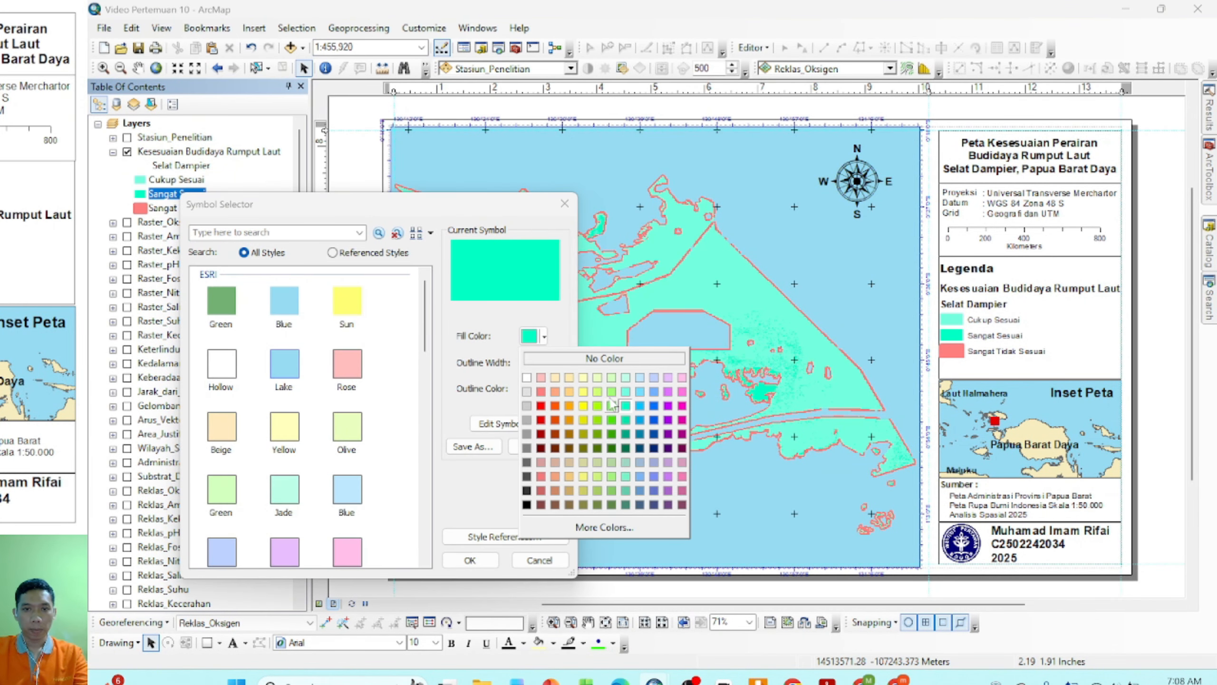
{"action": "left_click", "coordinate": [612, 406]}
{"action": "left_click", "coordinate": [470, 560]}
Step: Set the Sangat Sesuai class fill colour to bright blue
{"action": "left_click", "coordinate": [139, 194]}
{"action": "left_click", "coordinate": [542, 340]}
{"action": "left_click", "coordinate": [654, 405]}
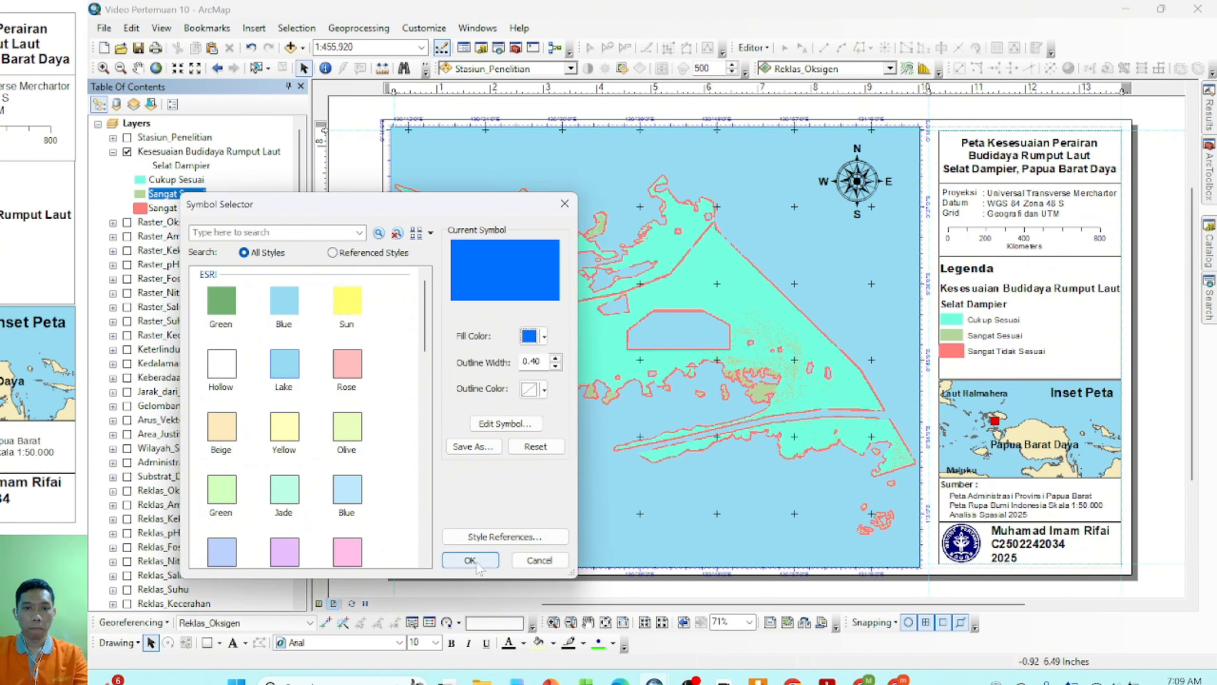
{"action": "left_click", "coordinate": [470, 560]}
Step: Set both the fill and the outline of the Sangat Tidak Sesuai class to light purple
{"action": "left_click", "coordinate": [140, 209]}
{"action": "left_click", "coordinate": [543, 389]}
{"action": "left_click", "coordinate": [667, 446]}
{"action": "left_click", "coordinate": [544, 335]}
{"action": "left_click", "coordinate": [667, 392]}
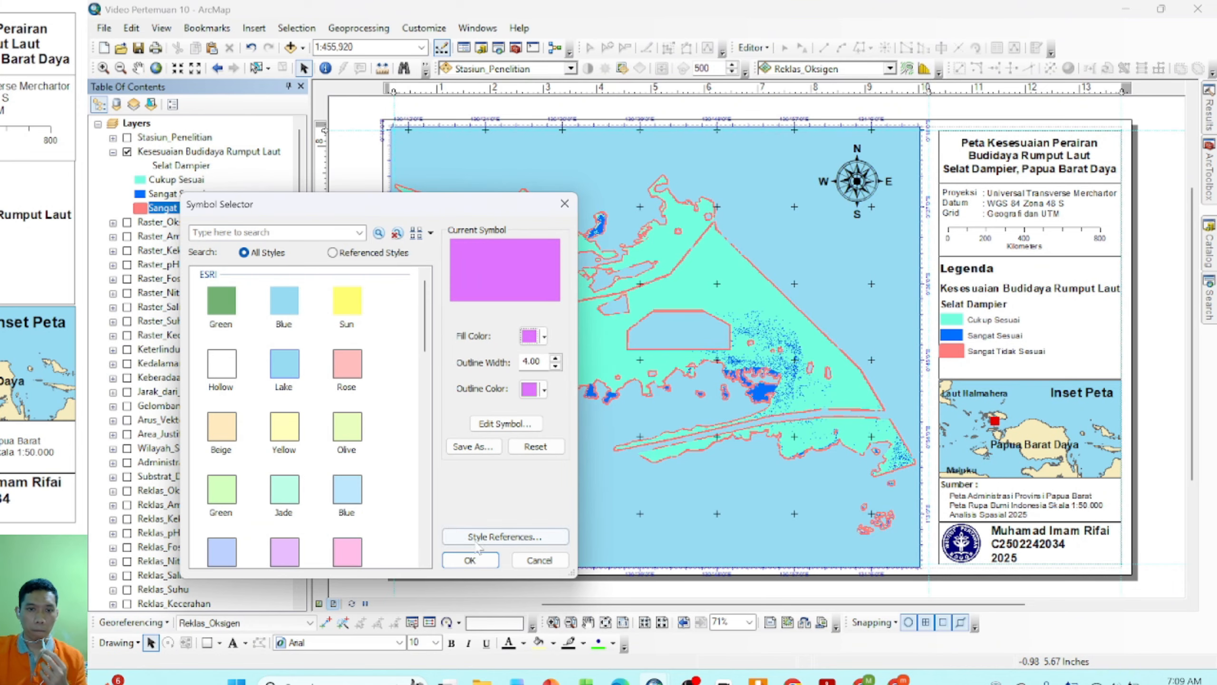
{"action": "left_click", "coordinate": [470, 560]}
Step: Try a bright blue fill for the Cukup Sesuai class
{"action": "left_click", "coordinate": [139, 179]}
{"action": "left_click", "coordinate": [536, 338]}
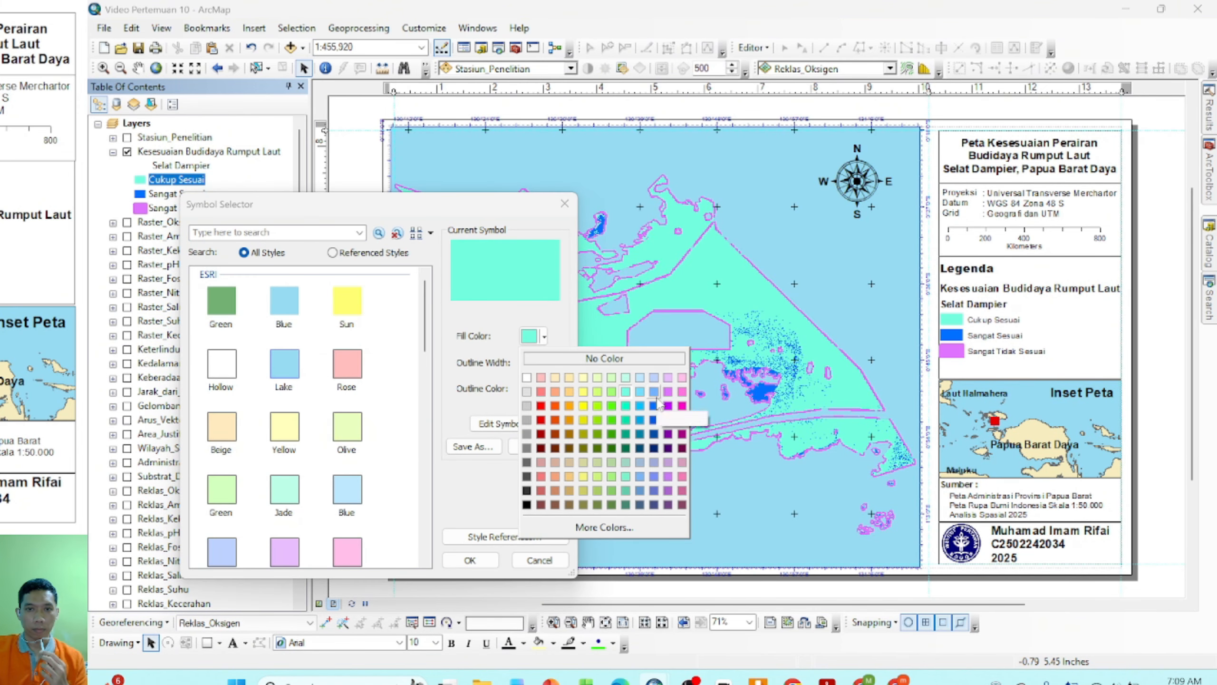
{"action": "left_click", "coordinate": [654, 405]}
{"action": "left_click", "coordinate": [470, 560]}
Step: Set the Cukup Sesuai class fill colour to tan brown
{"action": "left_click", "coordinate": [139, 180]}
{"action": "left_click", "coordinate": [544, 336]}
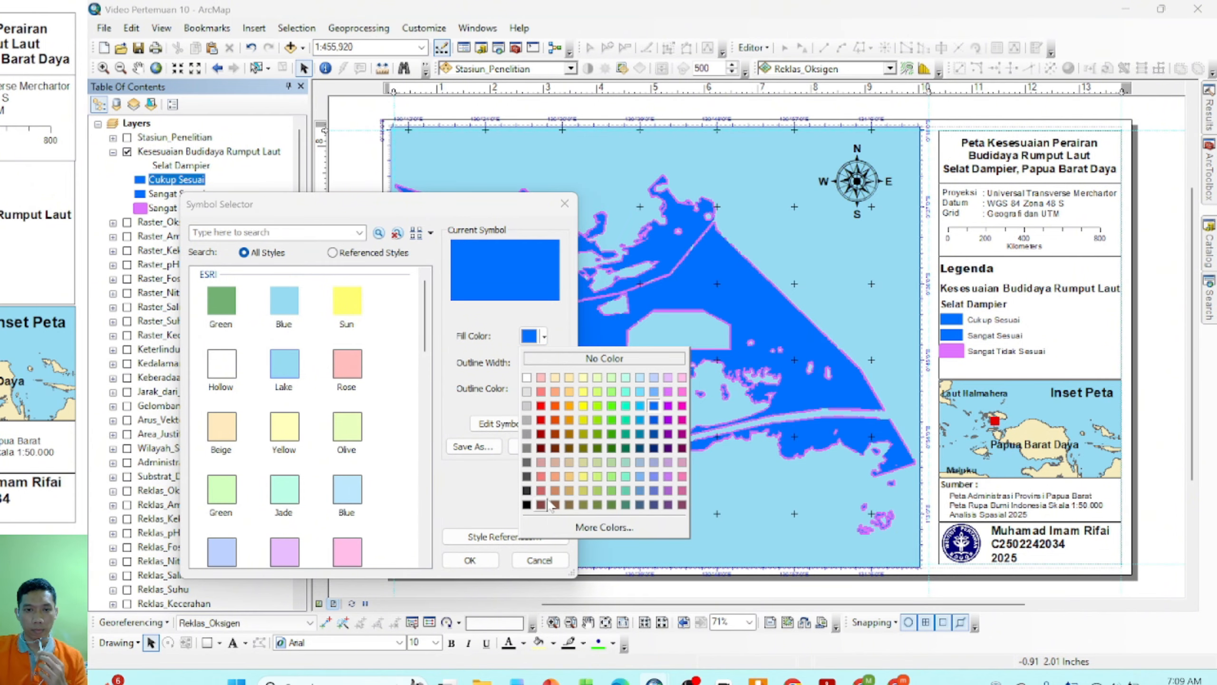
{"action": "left_click", "coordinate": [569, 491]}
{"action": "left_click", "coordinate": [470, 560]}
Step: Export the recoloured layout as a separate PNG named Video Pertemuan 10.2 in the Pertemuan 10 folder, without replacing the existing image
{"action": "left_click", "coordinate": [104, 27]}
{"action": "left_click", "coordinate": [145, 267]}
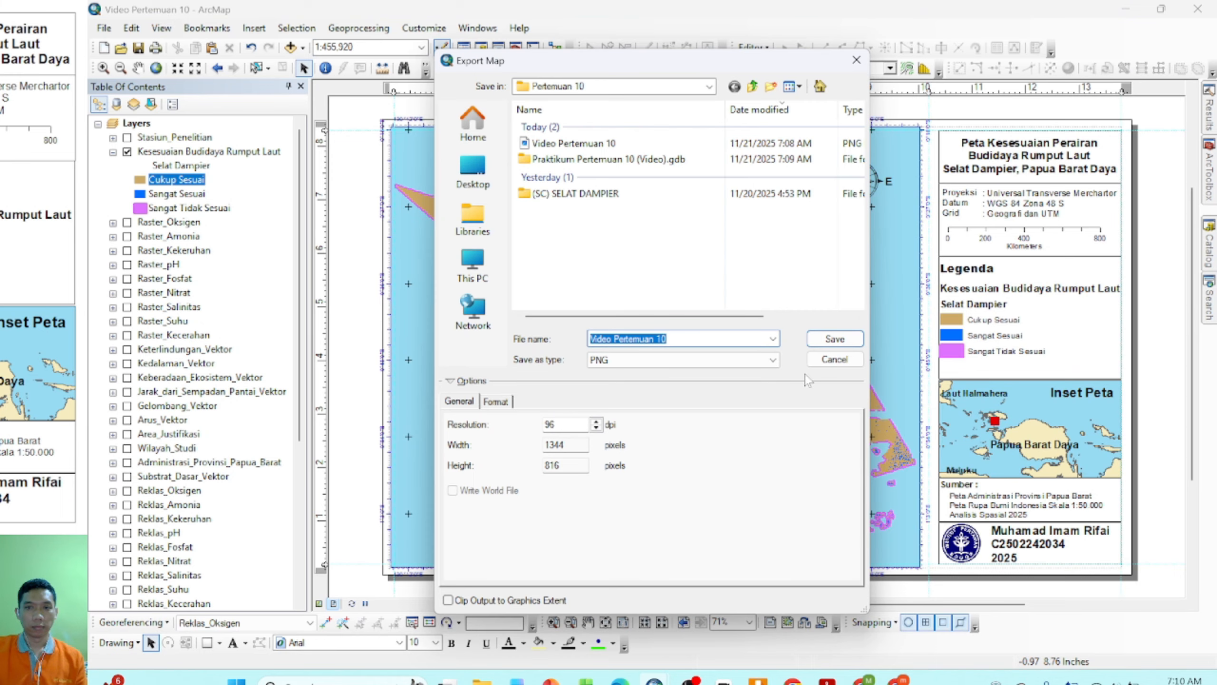
{"action": "left_click", "coordinate": [835, 338]}
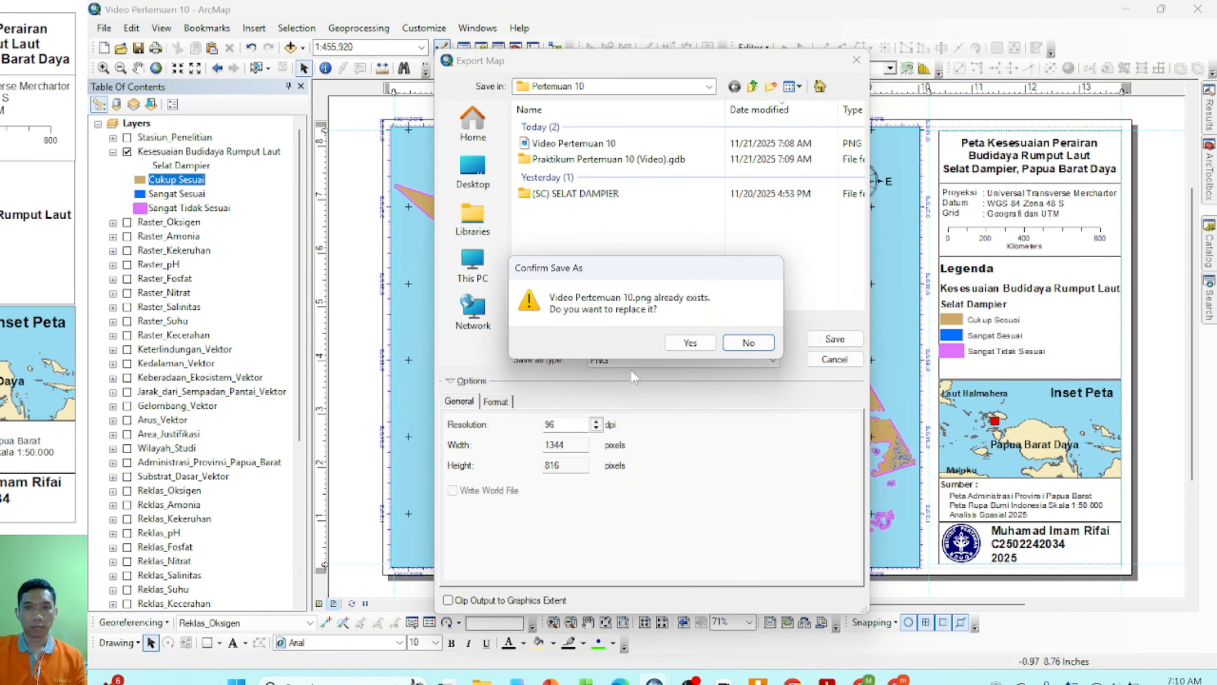
{"action": "left_click", "coordinate": [766, 342]}
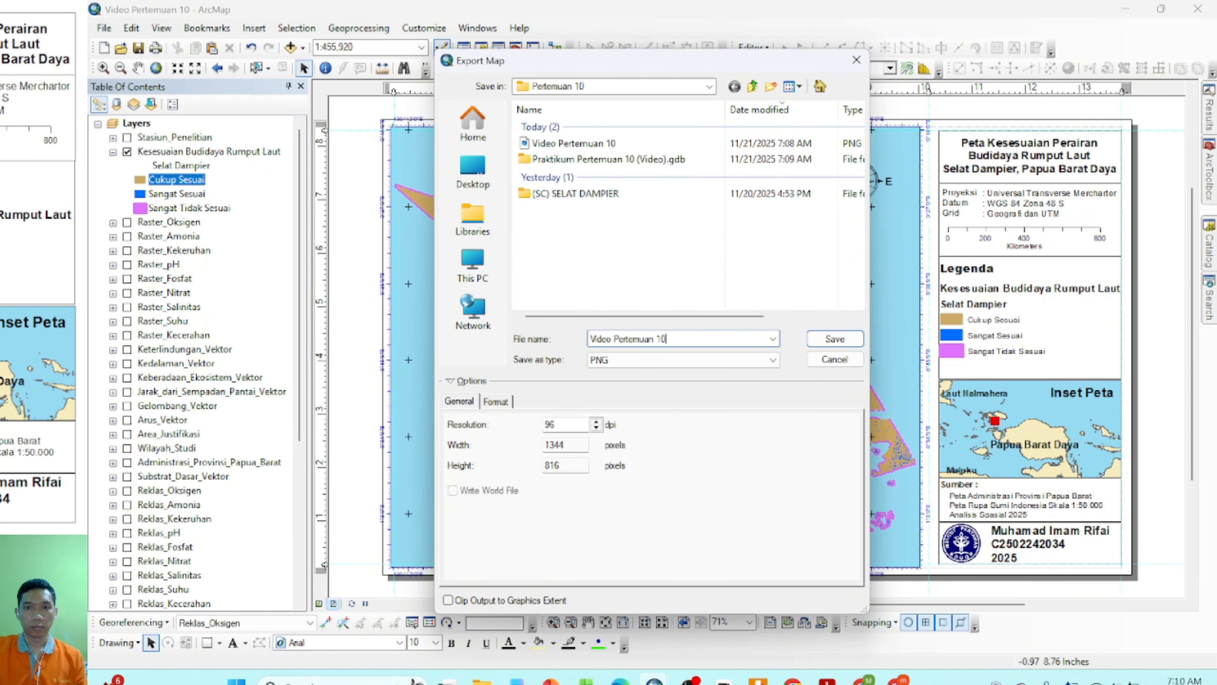
{"action": "type", "text": ".2"}
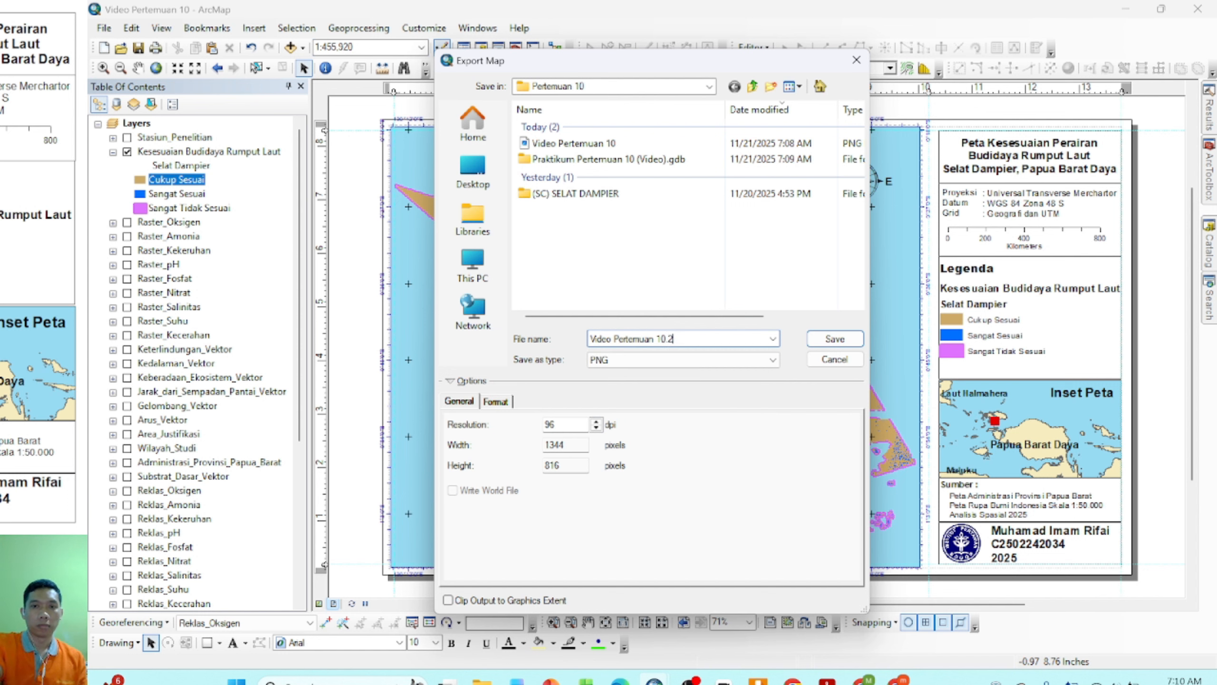
{"action": "left_click", "coordinate": [822, 336]}
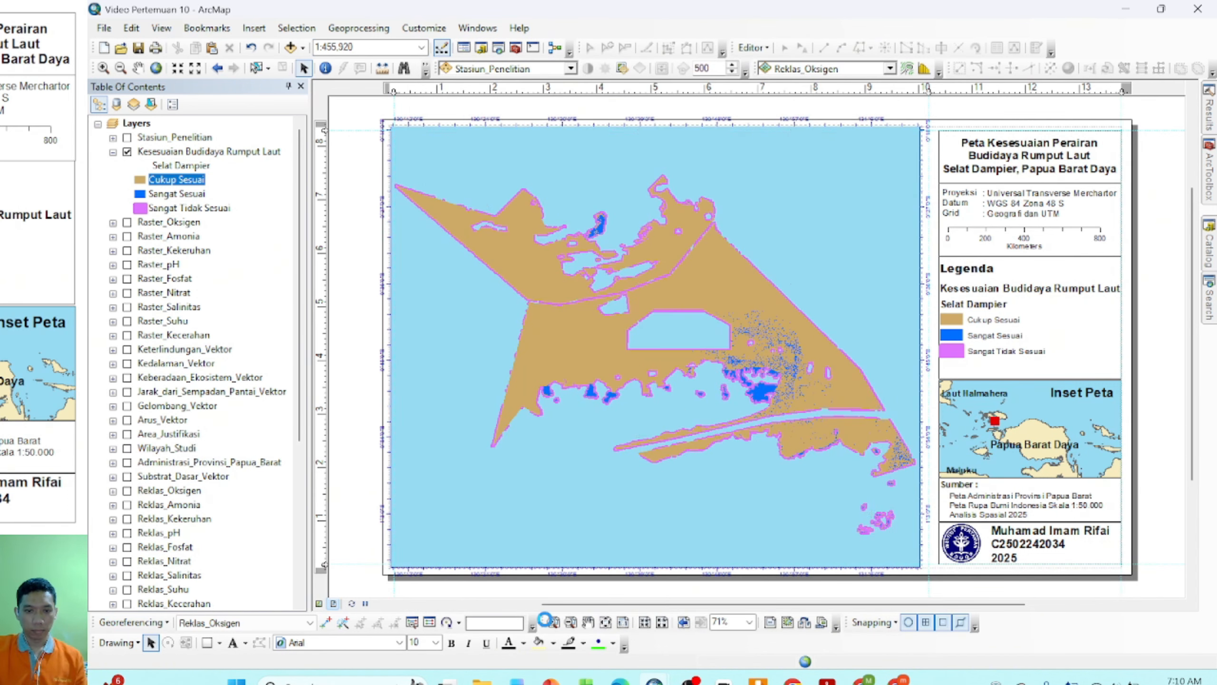
Step: Switch to File Explorer, find the Pertemuan 10 folder in Downloads, and examine the exported Video Pertemuan 10 image before closing it
{"action": "left_click", "coordinate": [482, 680]}
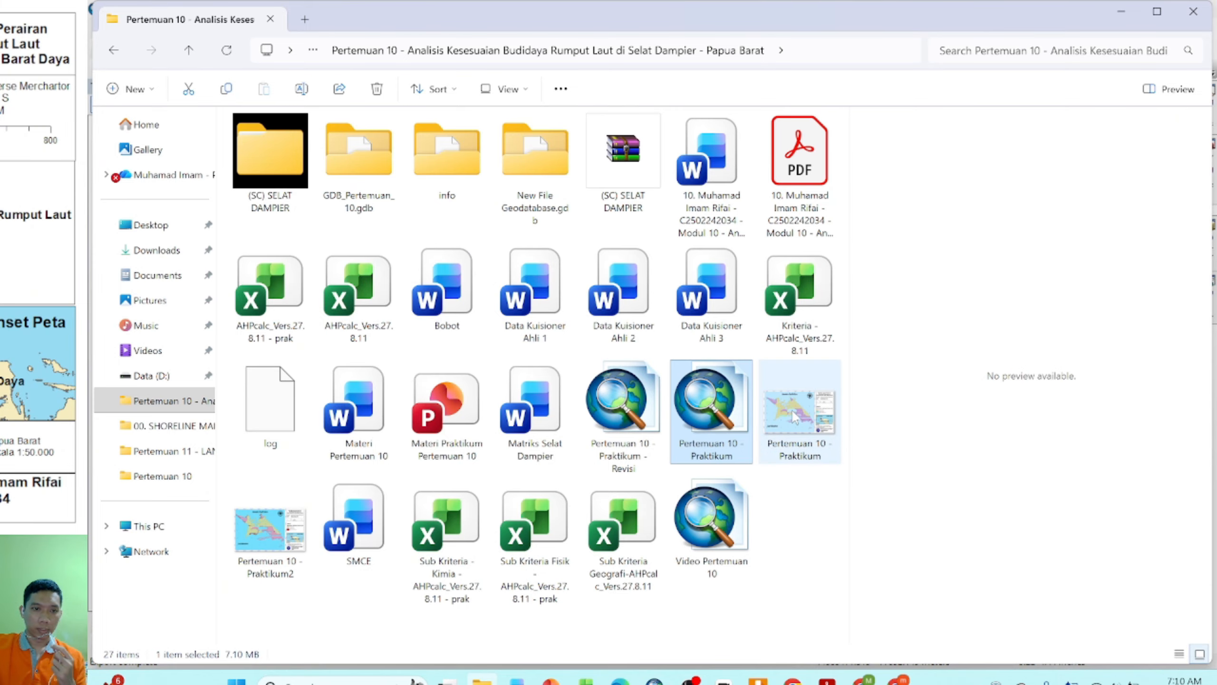
{"action": "left_click", "coordinate": [166, 251]}
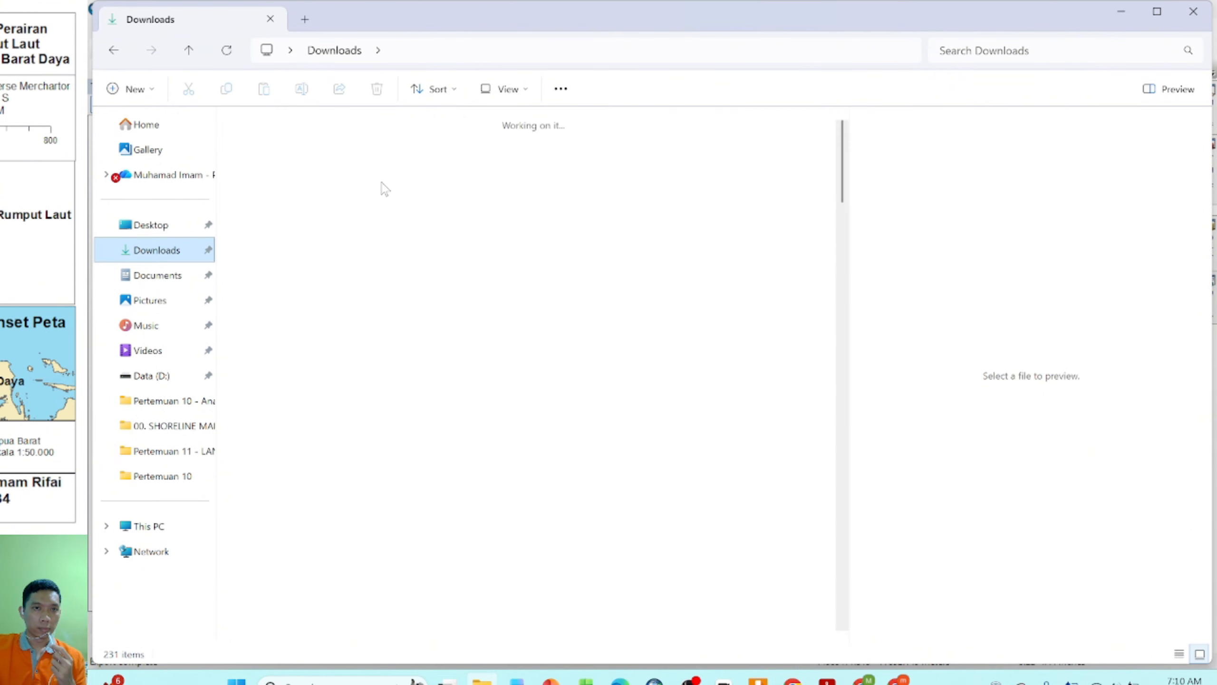
{"action": "left_click", "coordinate": [277, 194]}
{"action": "double_click", "coordinate": [277, 194]}
{"action": "left_click", "coordinate": [357, 170]}
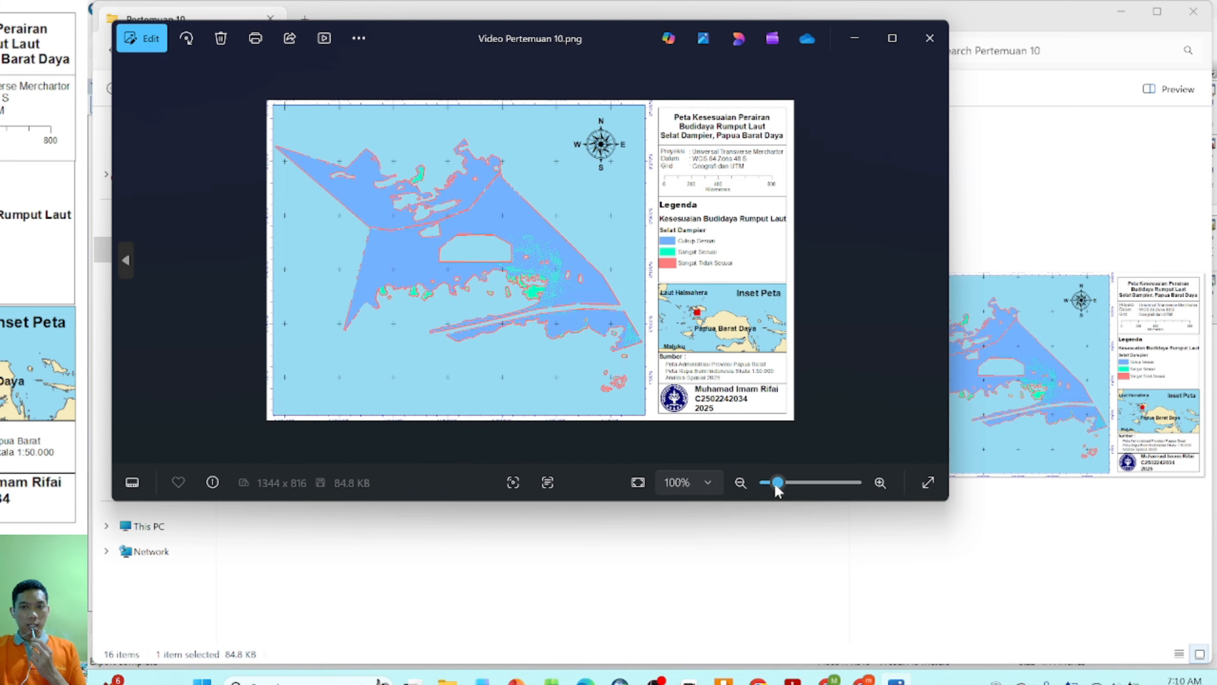
{"action": "left_click_drag", "start_coordinate": [775, 483], "coordinate": [777, 484]}
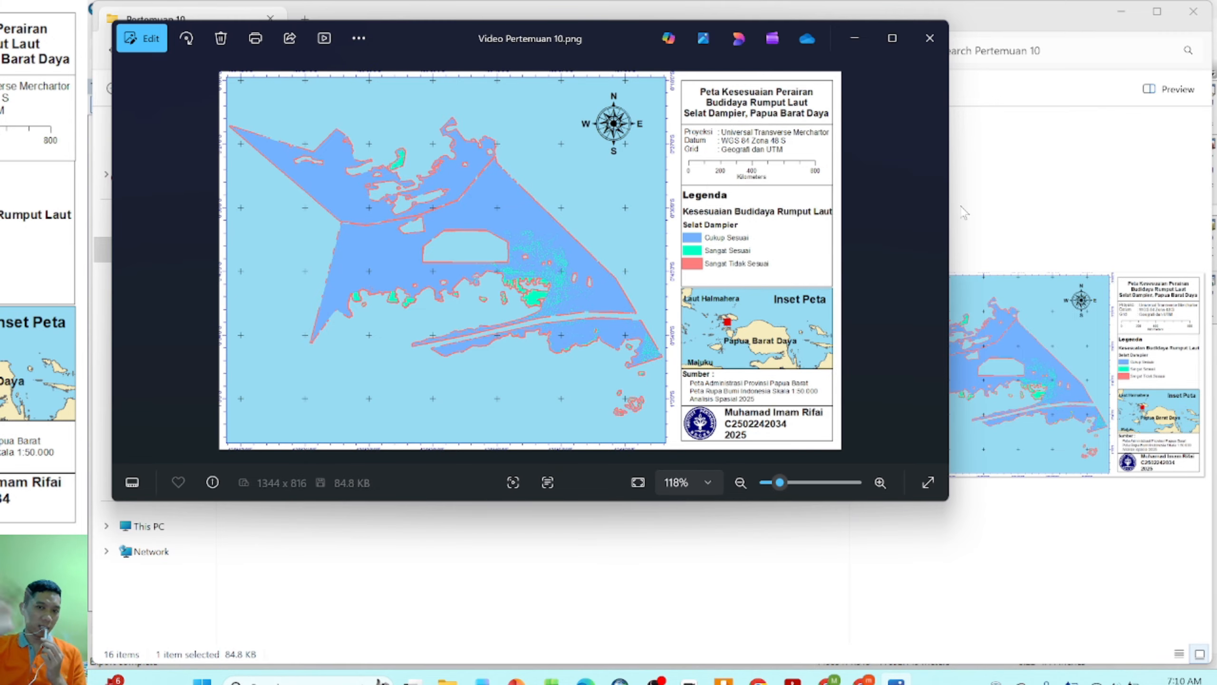
{"action": "left_click", "coordinate": [1058, 194]}
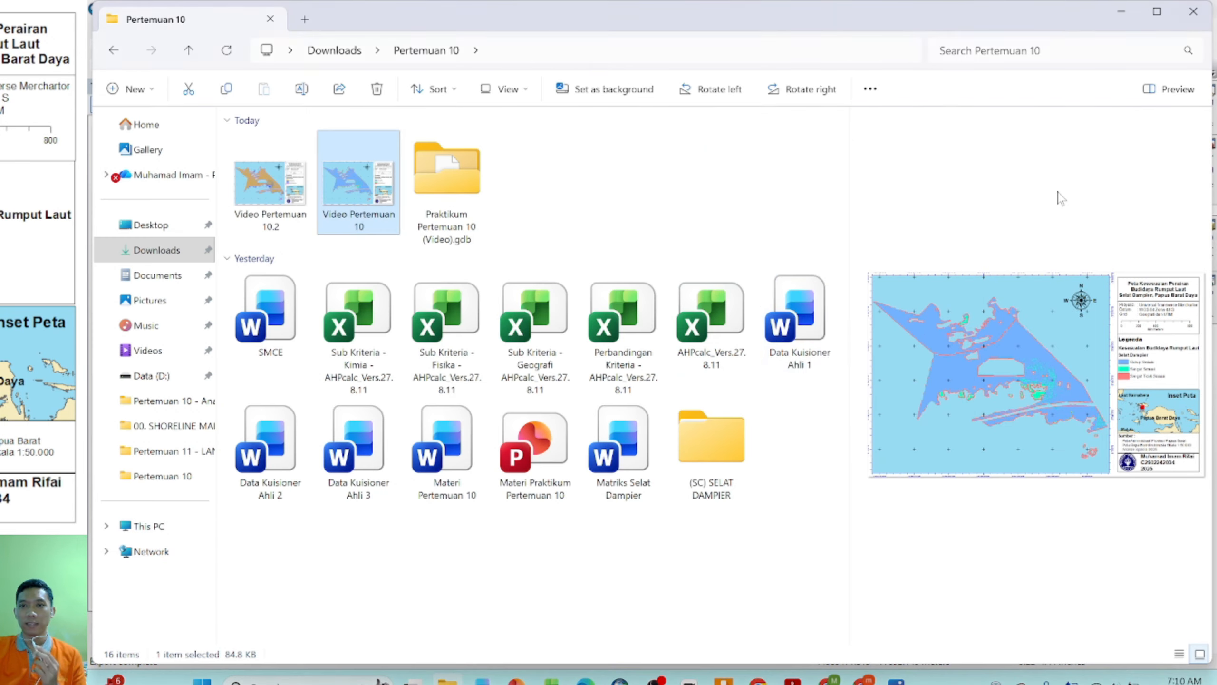
Step: View the exported Video Pertemuan 10.2 image to check its class colours and legend, and close it
{"action": "left_click", "coordinate": [283, 191]}
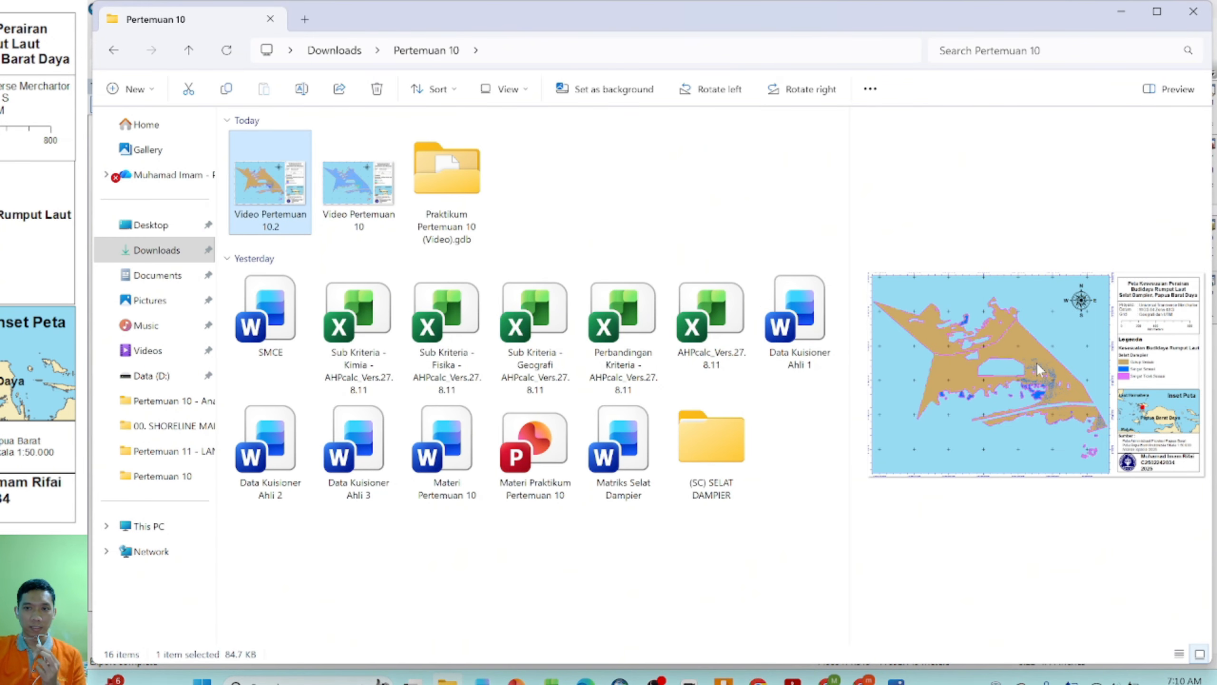
{"action": "key", "text": "Return"}
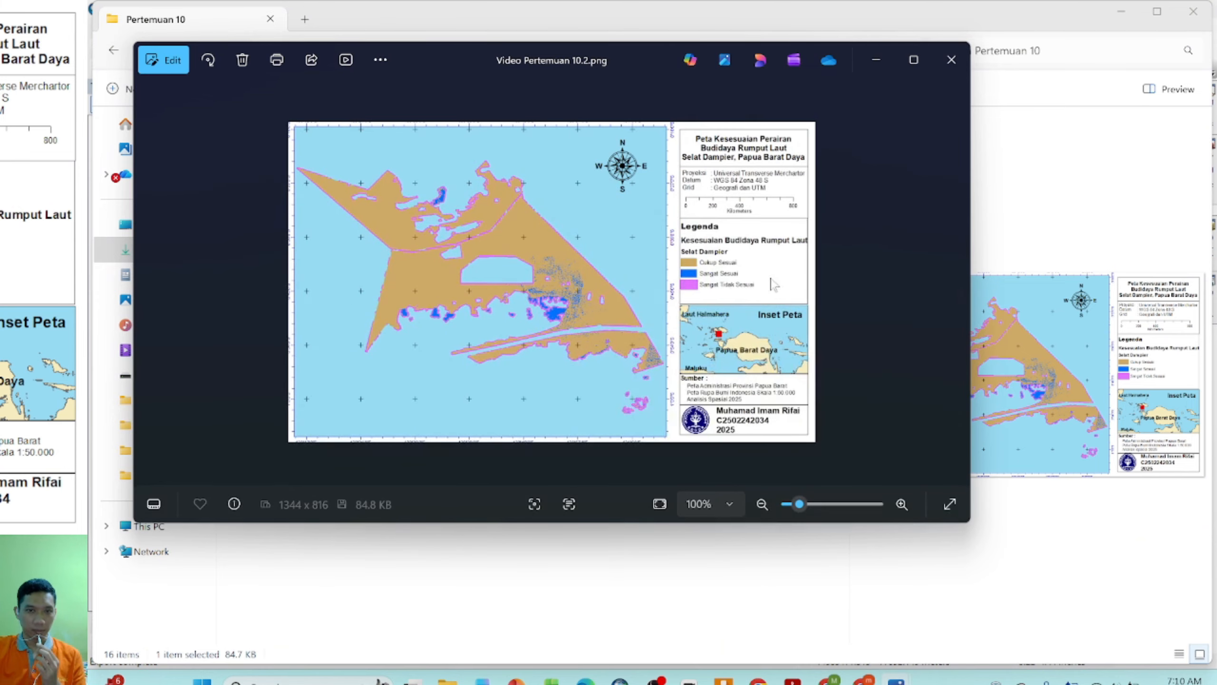
{"action": "left_click", "coordinate": [954, 282]}
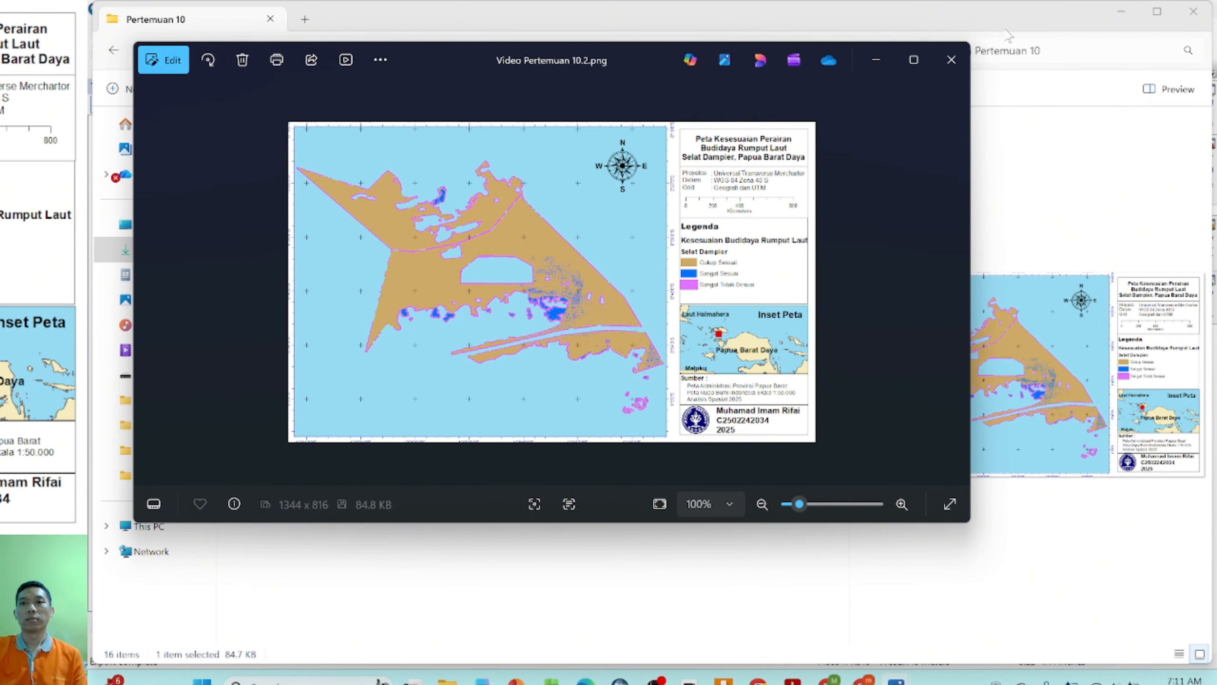
{"action": "left_click", "coordinate": [952, 59]}
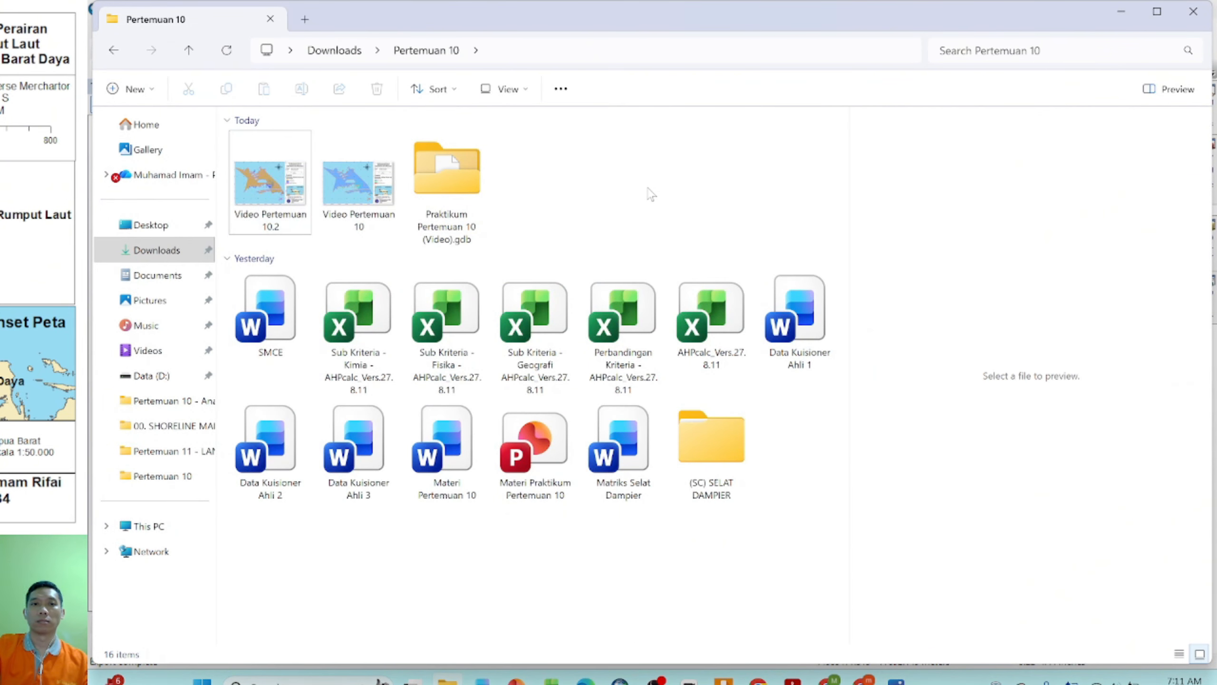